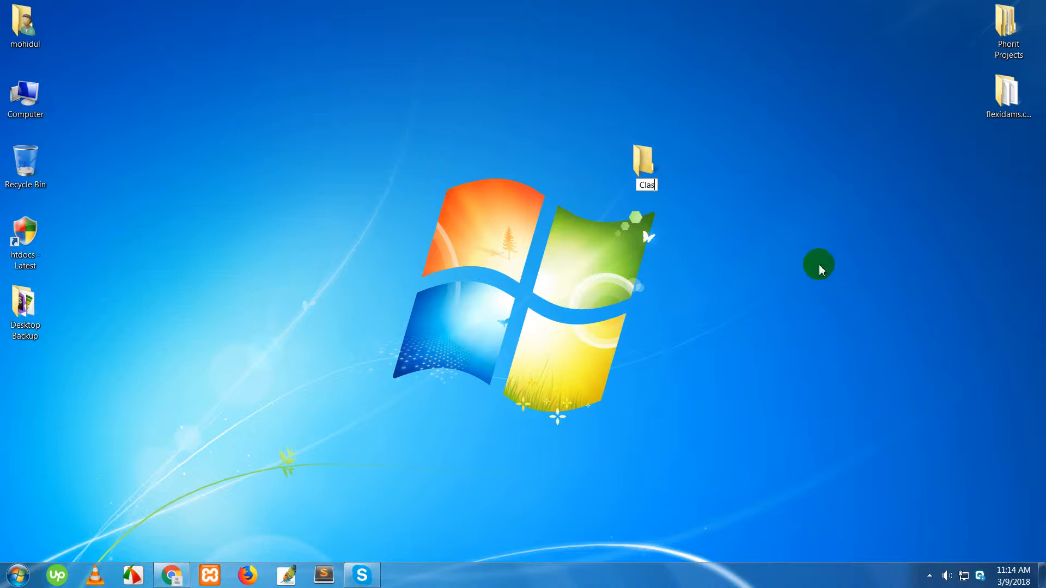
Step: Name the new desktop folder 'Class 25' and refresh the desktop
type("5")
key("Return")
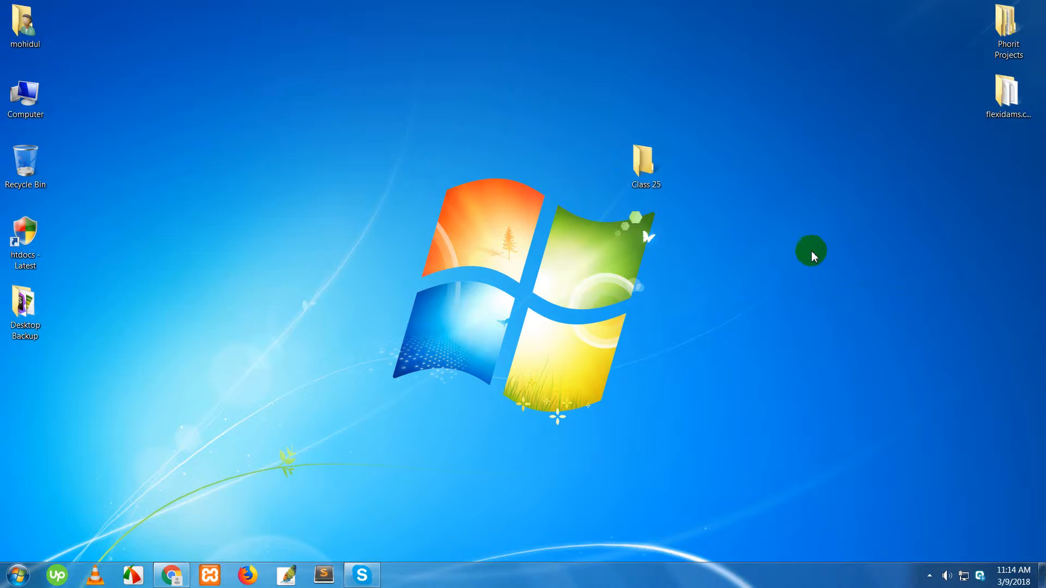
right_click(812, 251)
left_click(833, 288)
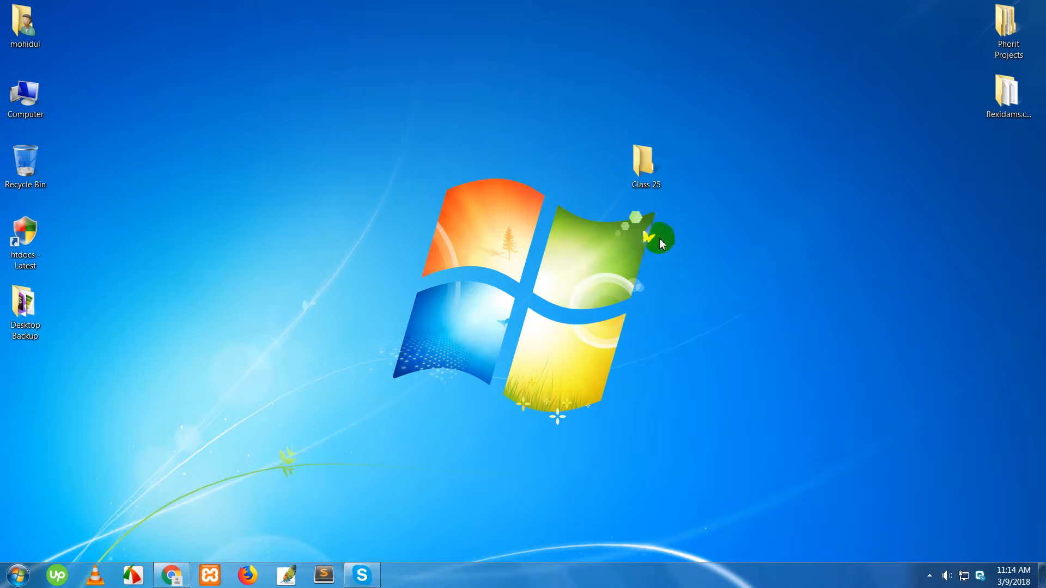
Step: Move the Class 25 folder higher up the desktop and refresh it several times
left_click_drag(654, 179, 708, 109)
right_click(696, 222)
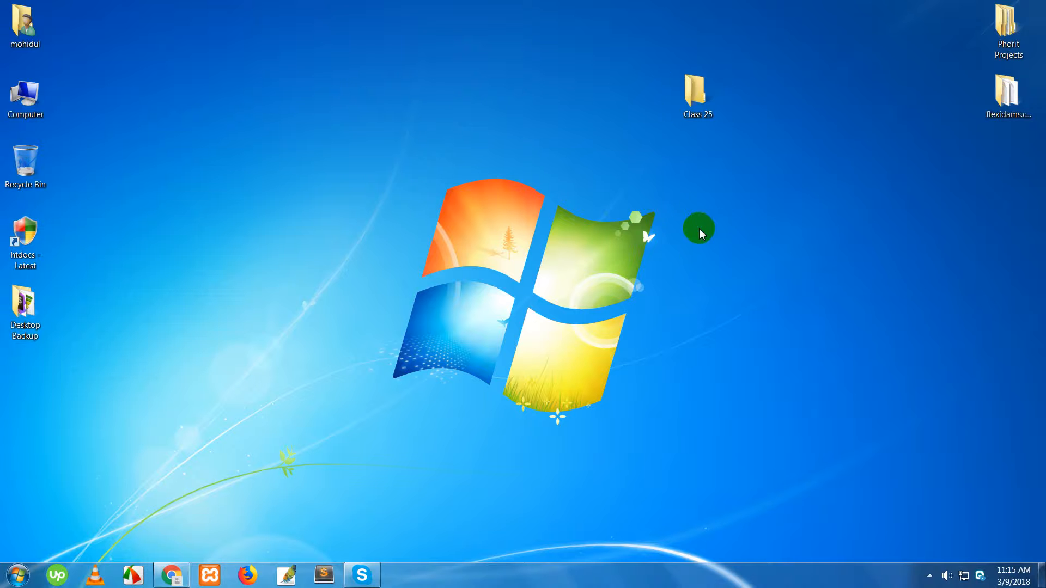
left_click(723, 258)
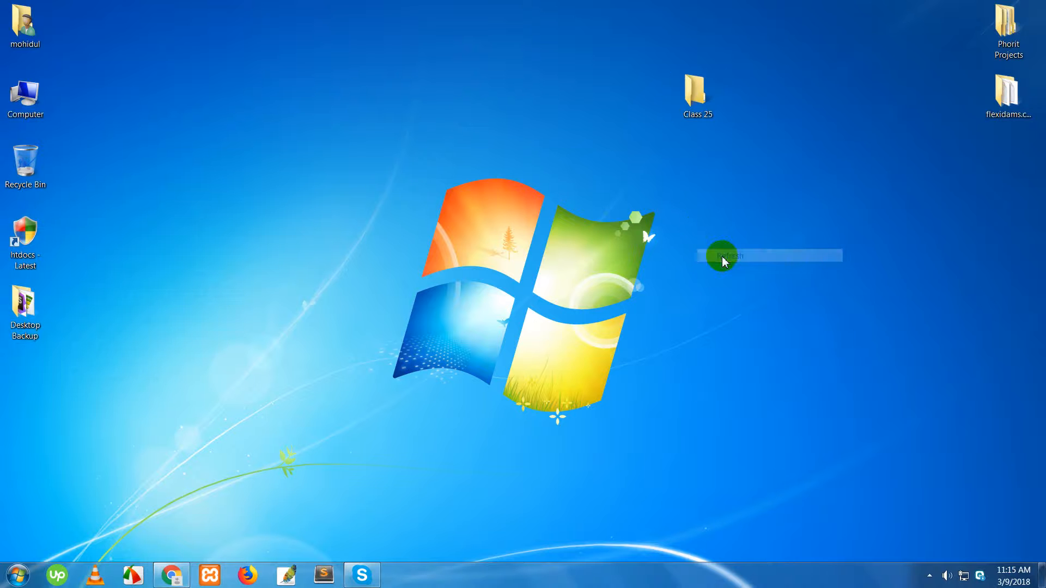
right_click(560, 197)
left_click(583, 230)
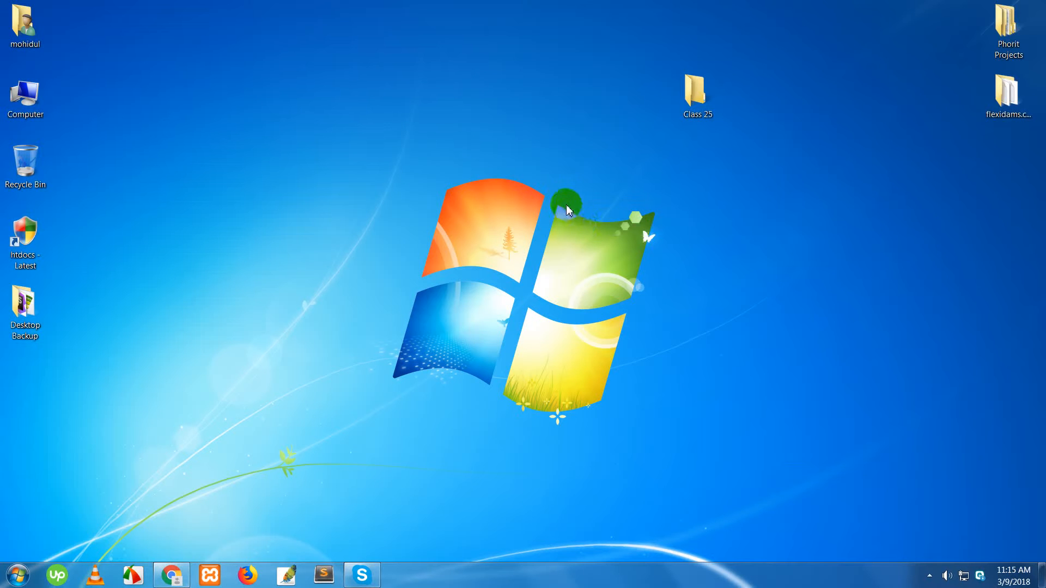
right_click(566, 205)
left_click(587, 235)
right_click(568, 207)
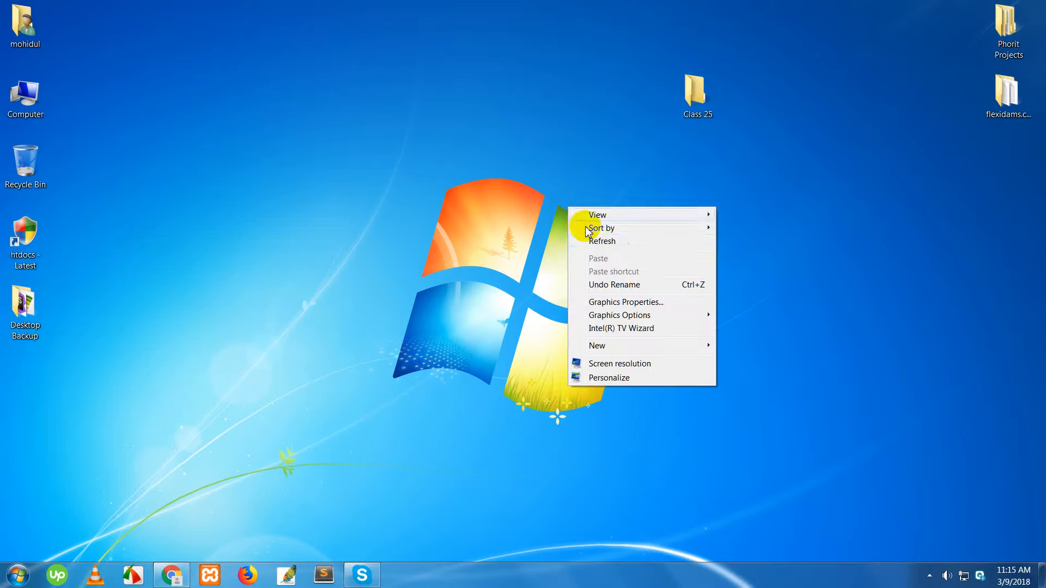
left_click(594, 240)
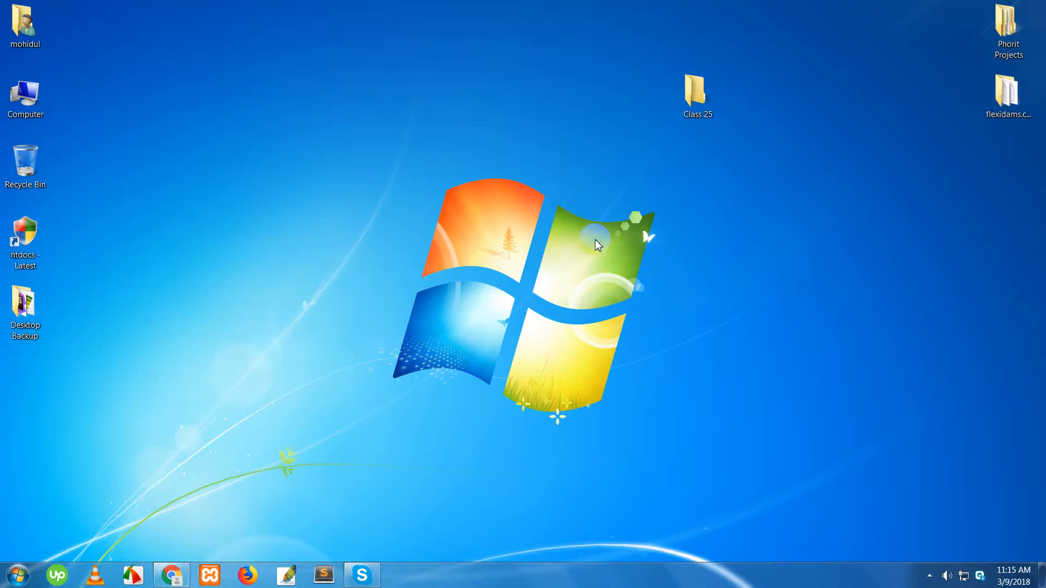
Step: Inside the Class 25 folder, create a new text document named gigs
left_click(706, 103)
double_click(706, 103)
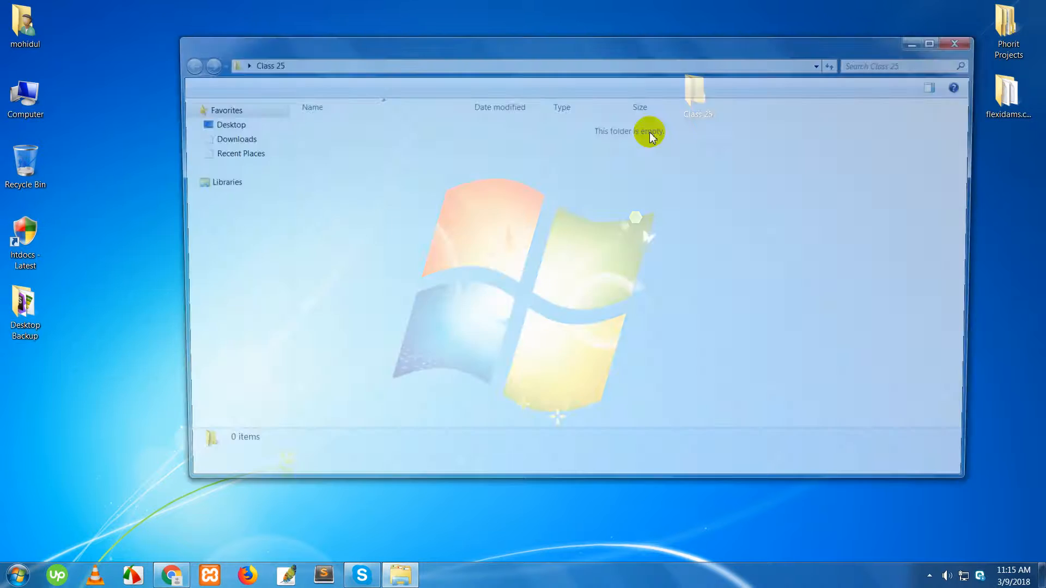
right_click(438, 200)
mouse_move(492, 345)
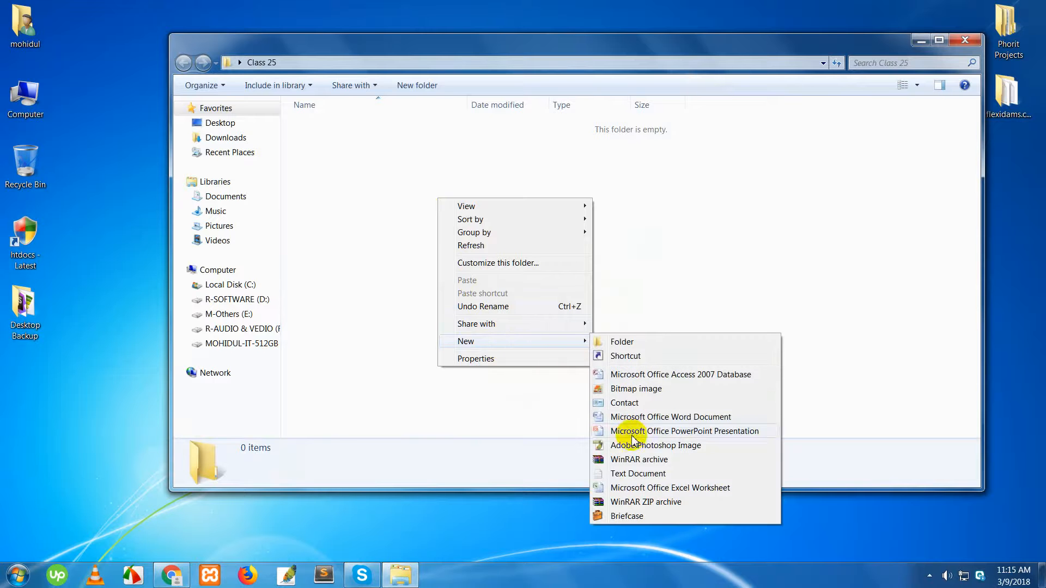
left_click(631, 474)
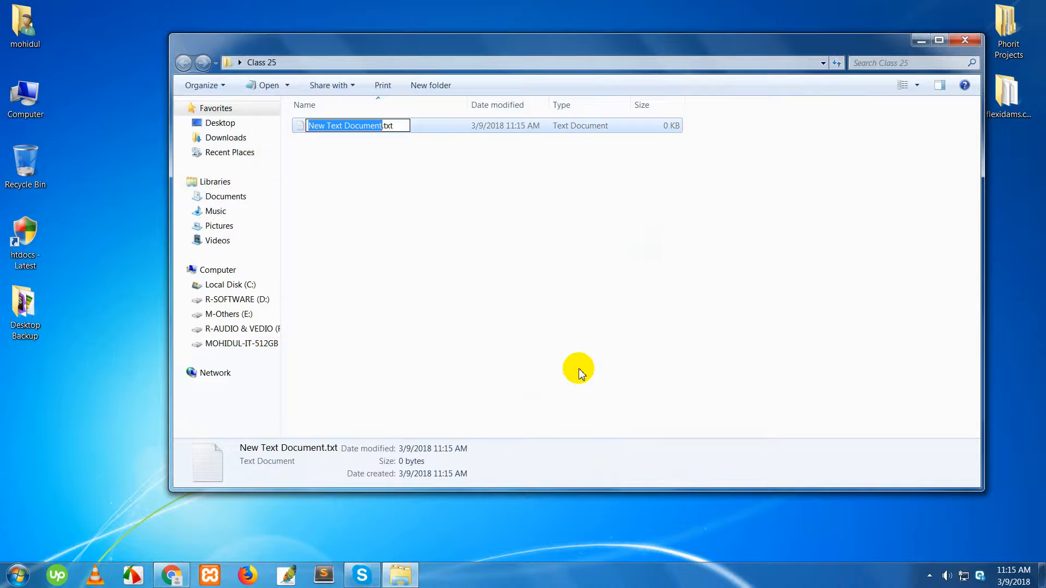
type("gig")
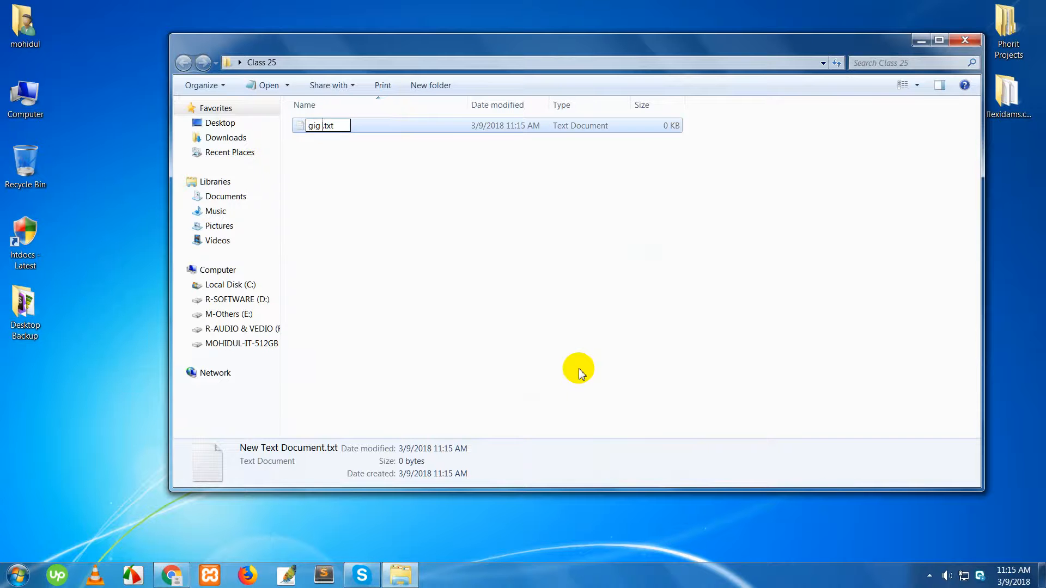
type("s")
key("Return")
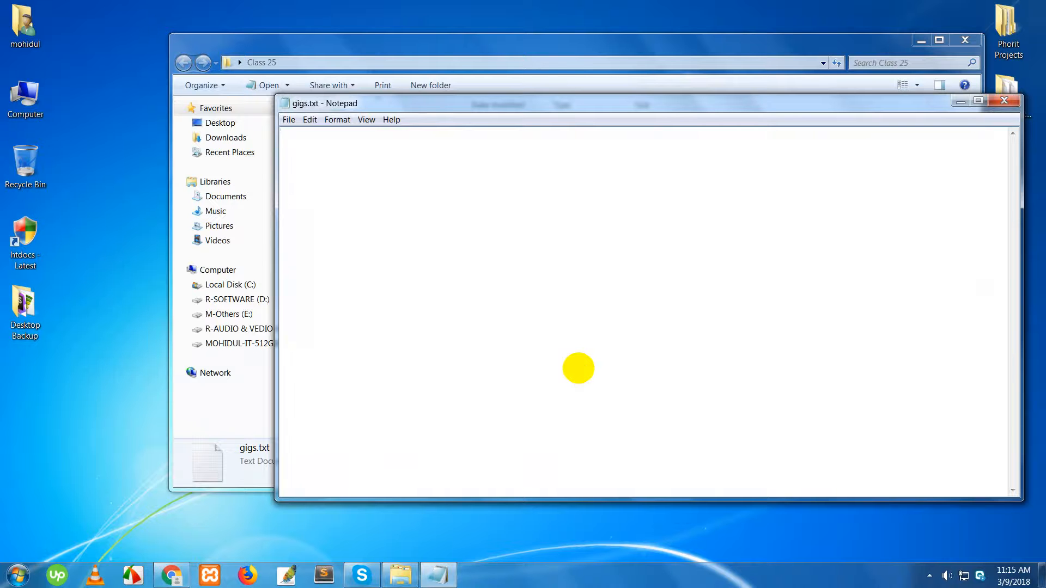
Step: Write '1. Site transfor or migration from on server to another server or domian' in gigs.txt
type("1. Site transfor or migration")
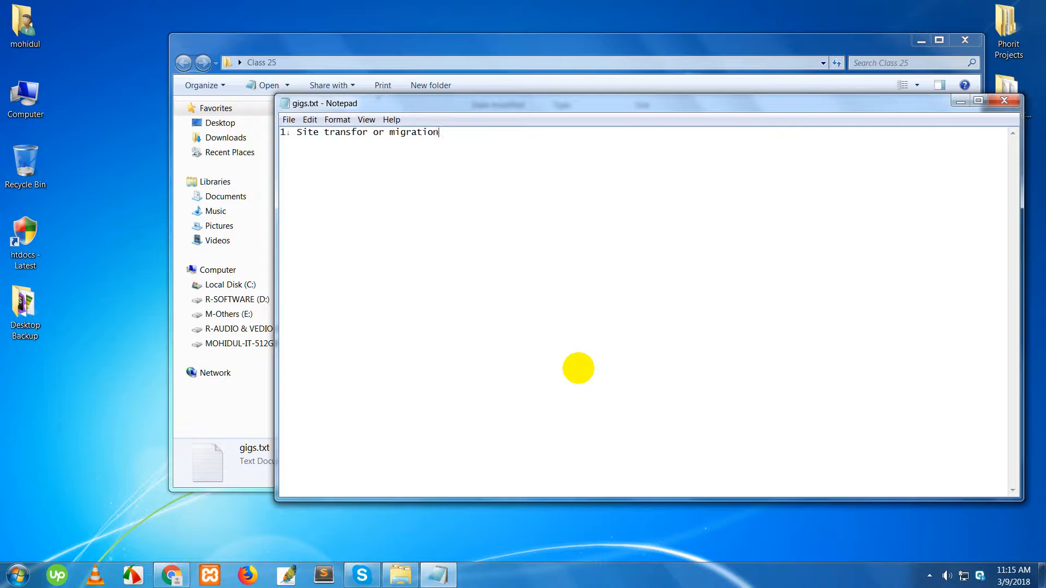
type(" from on site g")
key("BackSpace")
type("to")
double_click(496, 133)
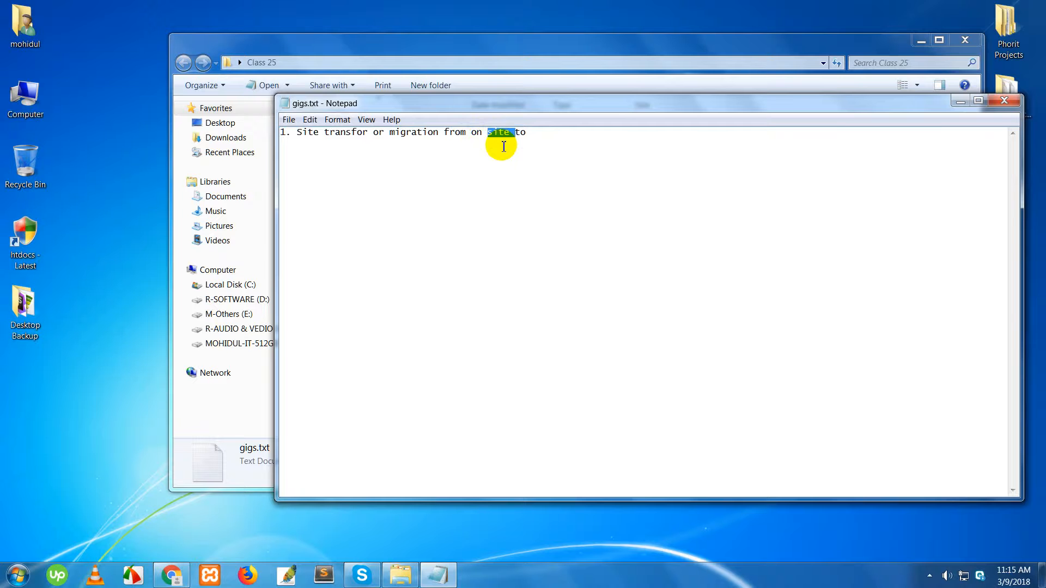
key("Delete")
type("server to another server o")
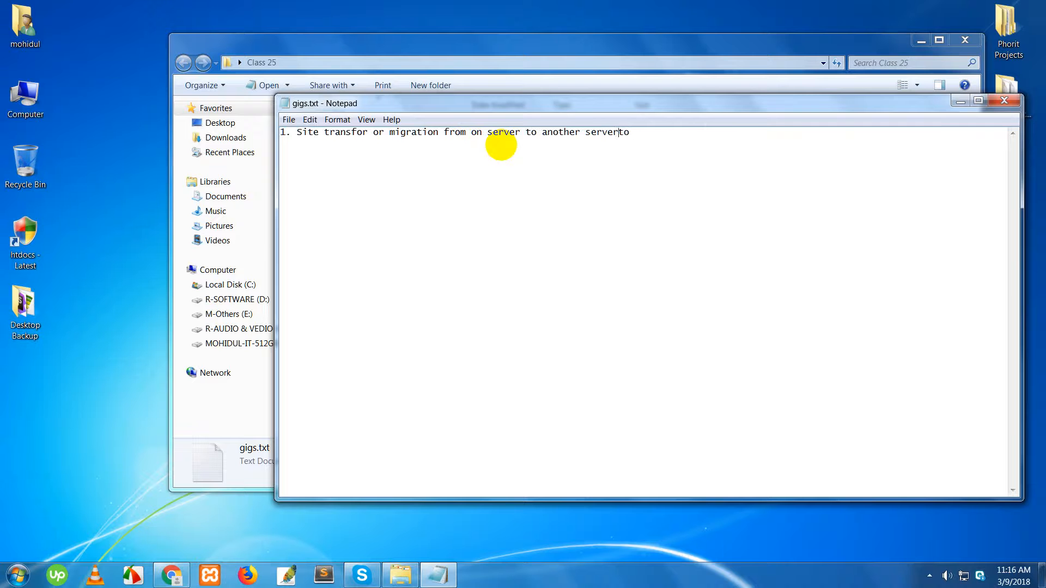
type("e")
key("BackSpace")
type("r domian")
key("BackSpace")
key("BackSpace")
key("BackSpace")
key("BackSpace")
type("an")
Step: Type 'Cpanel/subdomain/subdirectory' on the next line, correcting the typos
type("CP")
key("BackSpace")
key("BackSpace")
type("PAN")
key("BackSpace")
key("BackSpace")
key("BackSpace")
type("p")
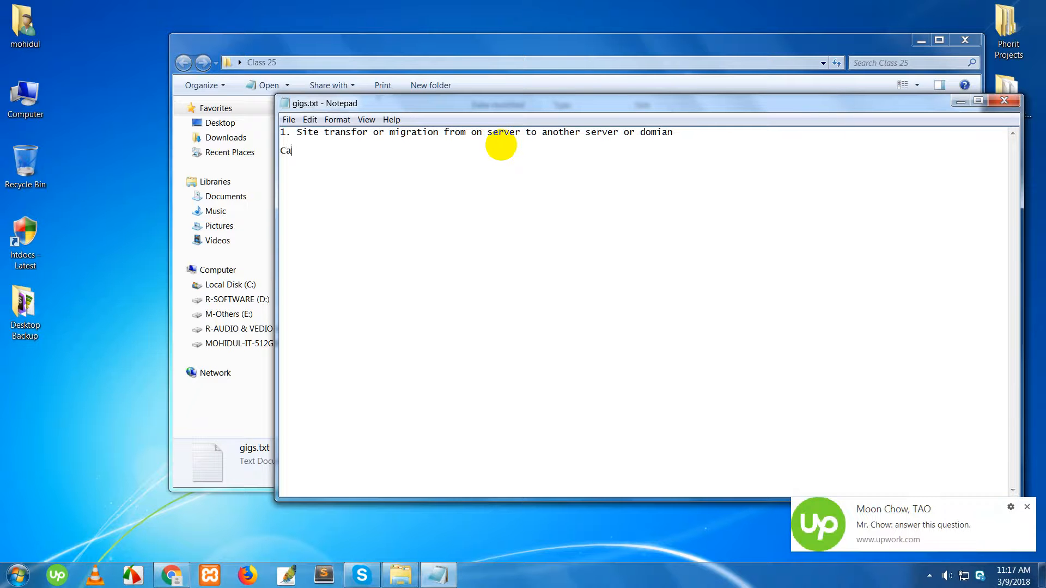
key("BackSpace")
type("panel")
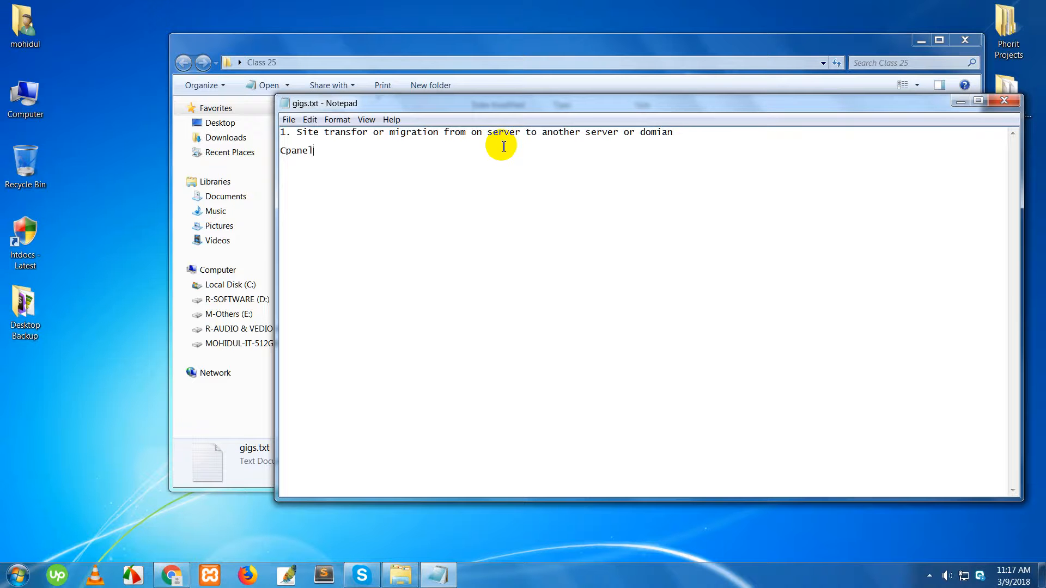
type("/subdomain/subdirection")
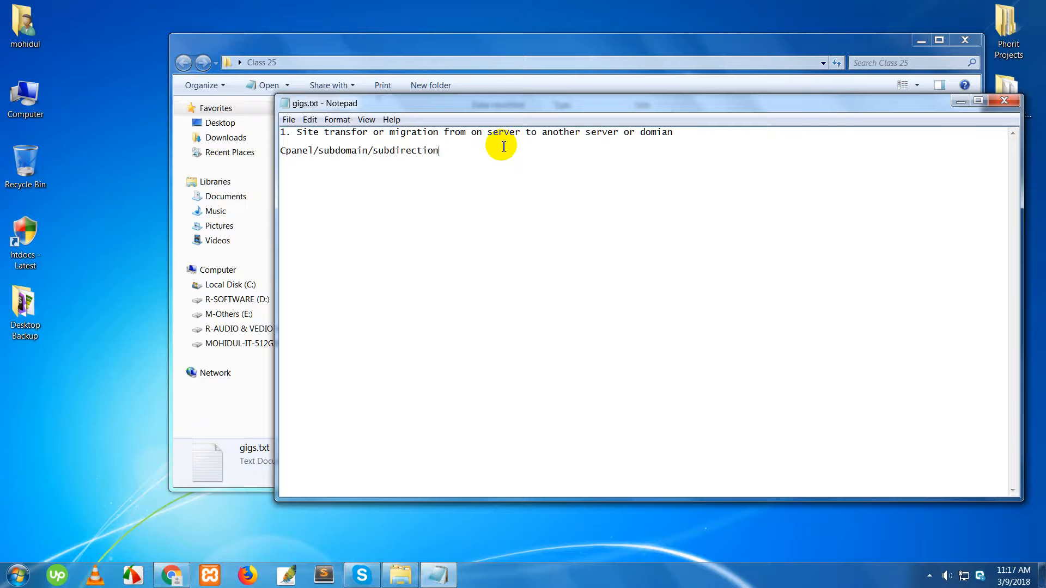
key("BackSpace")
key("BackSpace")
key("BackSpace")
type("ory")
Step: View Upwork's Messages from the My Job Feed tab, then minimise Chrome
left_click(173, 577)
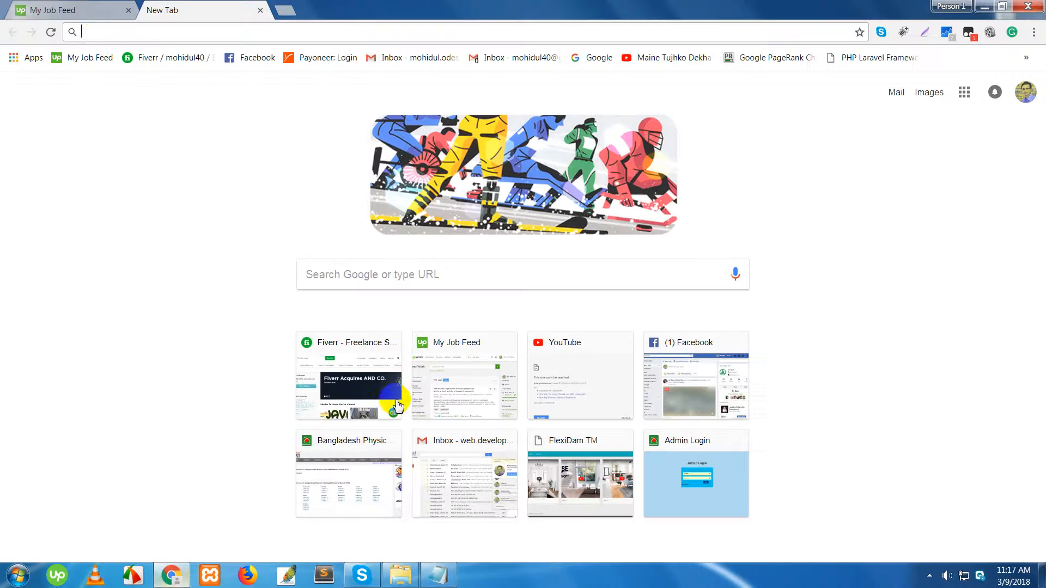
left_click(83, 7)
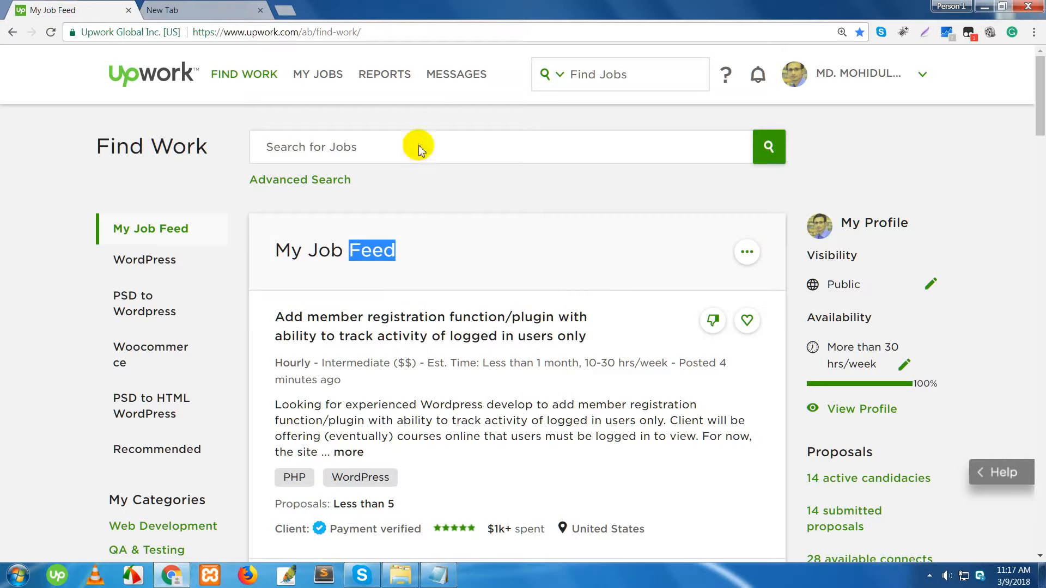
left_click(457, 77)
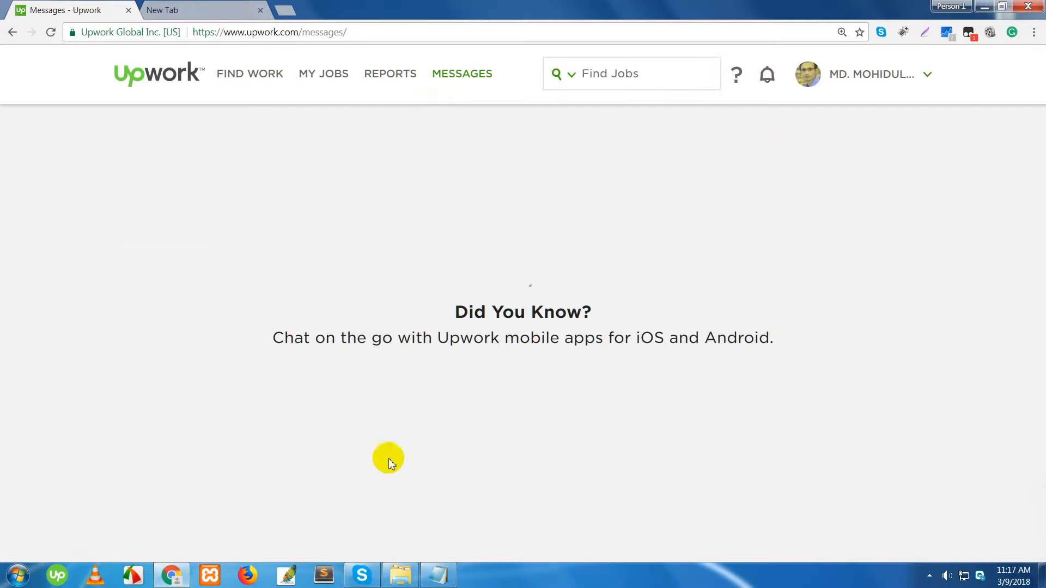
left_click(176, 576)
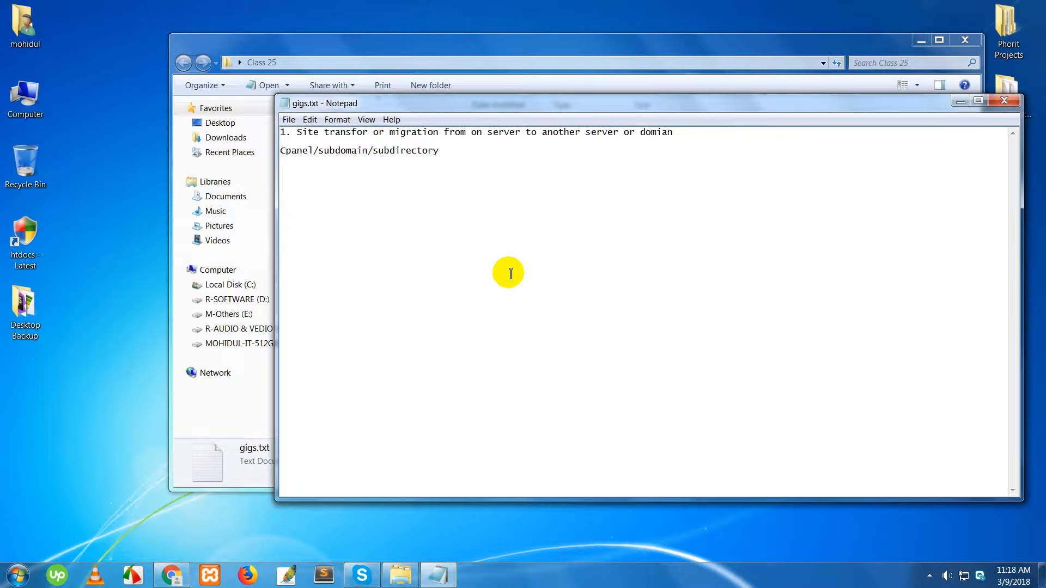
Step: Add the line 'Hosting or server where fill and database will be put'
type("Hoo")
key("BackSpace")
key("BackSpace")
type("osting or server where f")
type("ill and ")
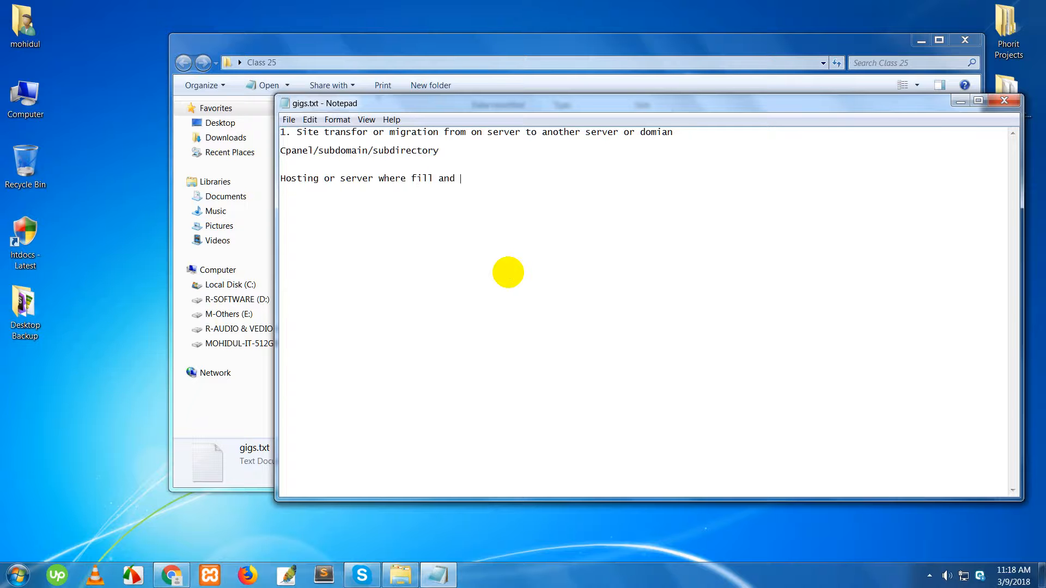
type("database will be put")
key("Return")
Step: Add the line 'domain cpanel where to connect with the hosting'
type("domain ")
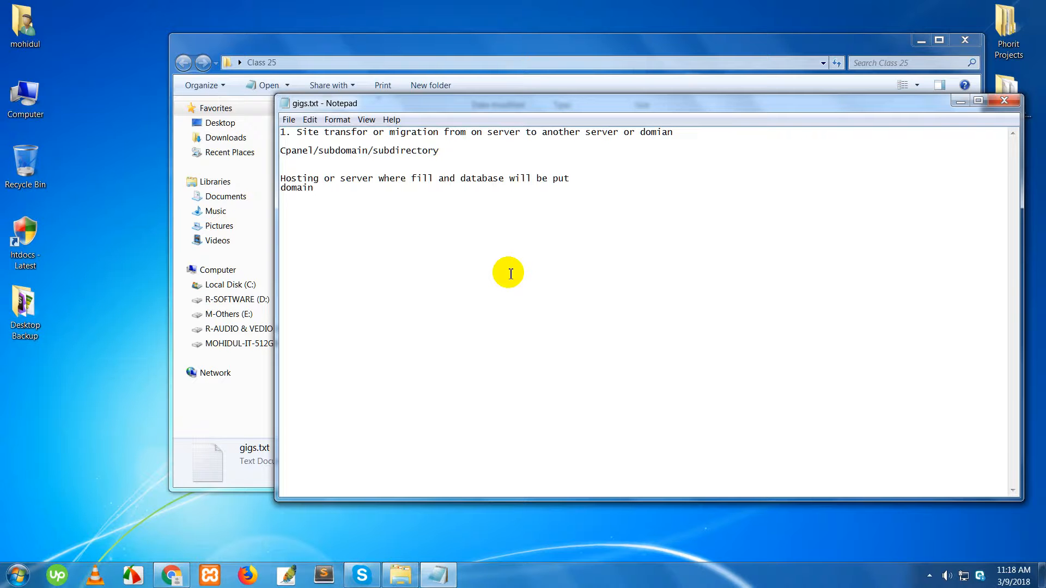
type("cpanel where to connect with th")
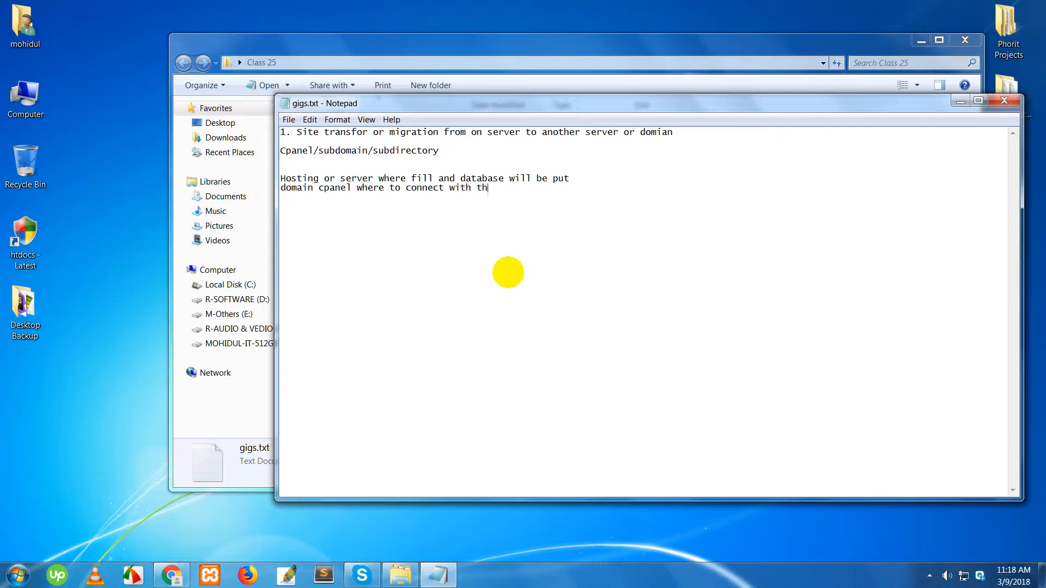
type("e hosting")
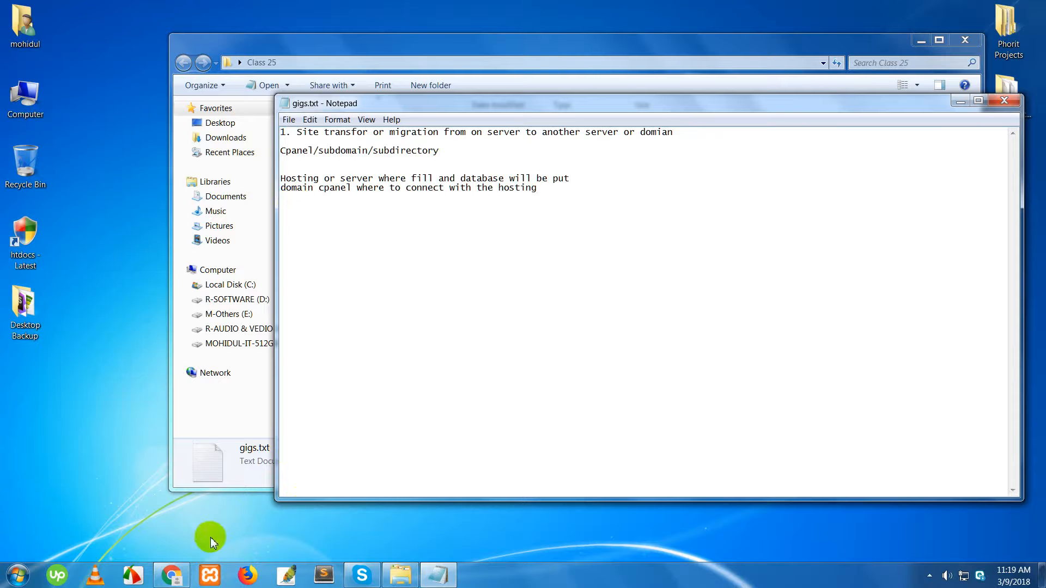
Step: Briefly view the Upwork messages, then bring the gigs.txt notes back on screen
left_click(172, 575)
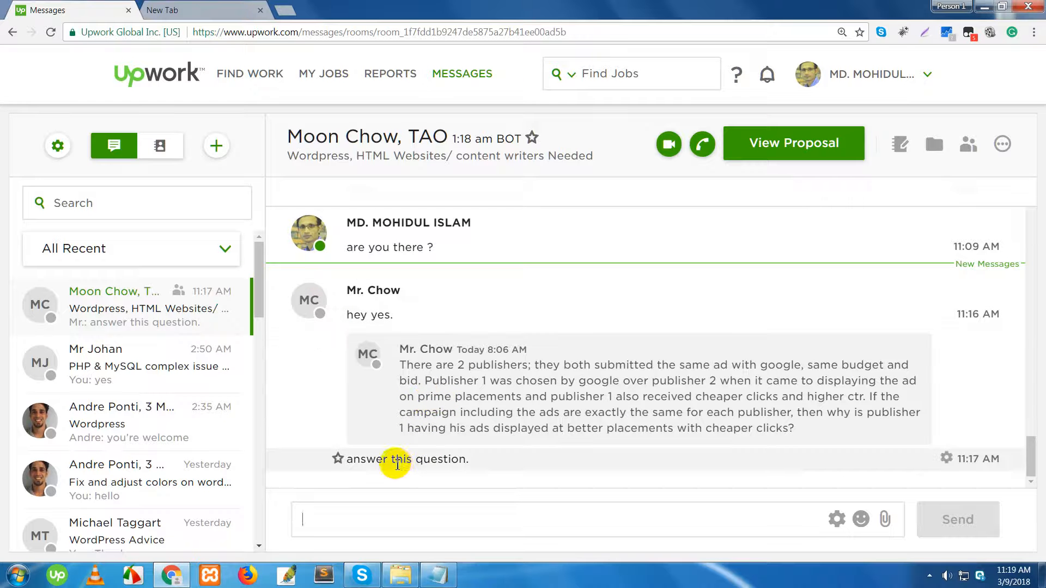
left_click_drag(396, 459, 486, 464)
left_click(485, 463)
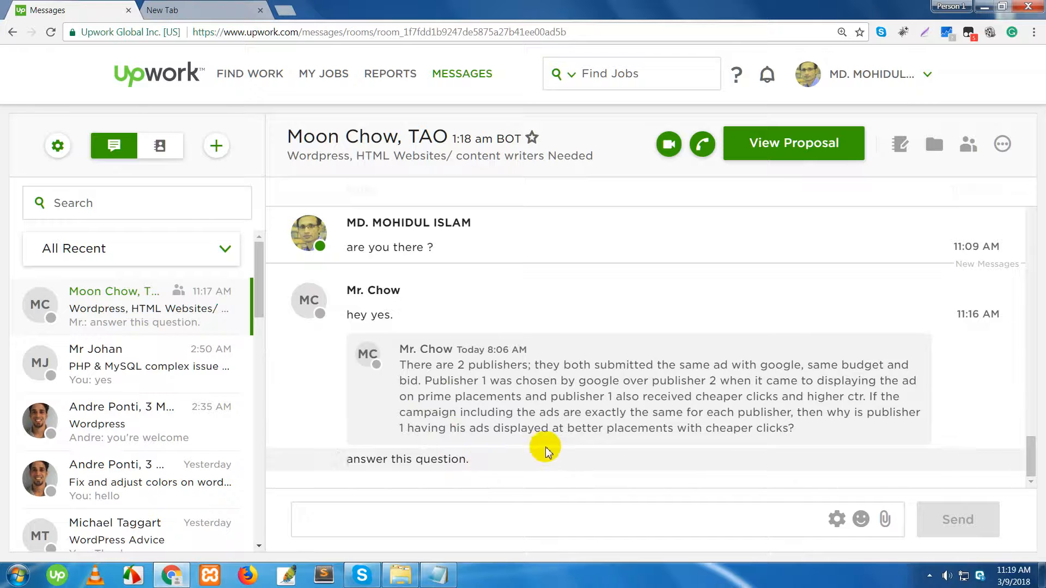
left_click(928, 574)
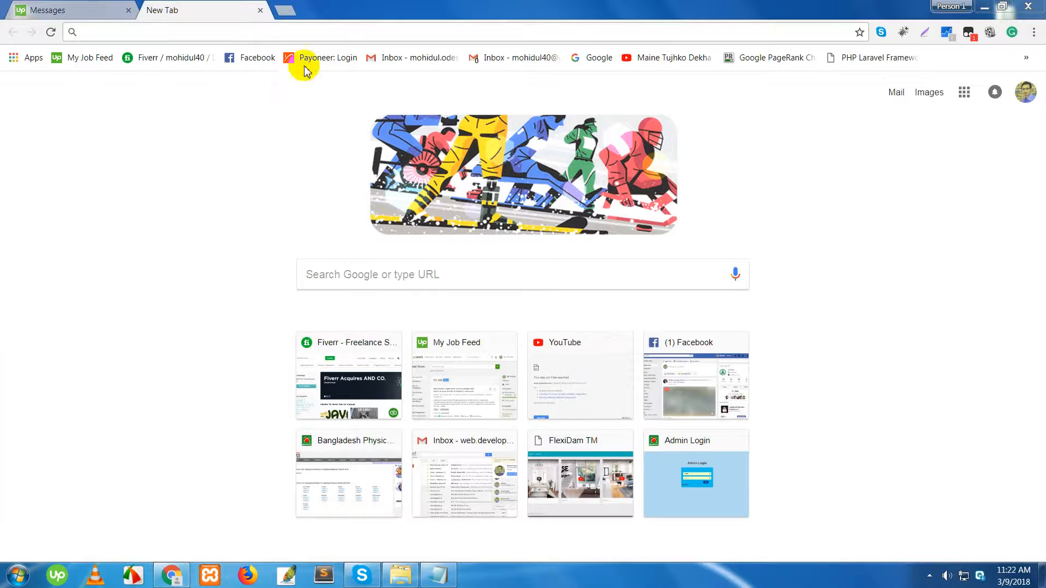
left_click(440, 576)
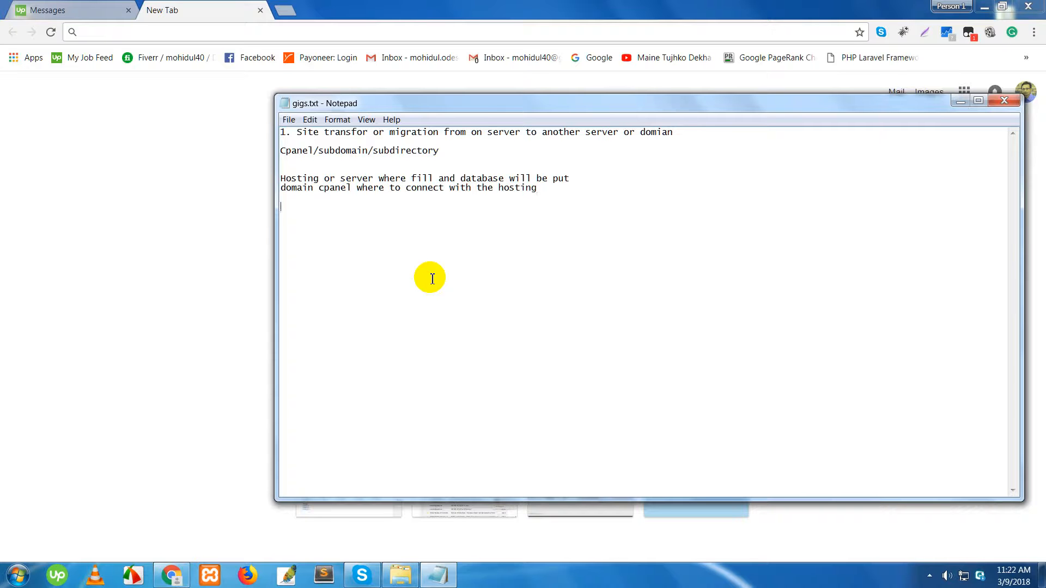
Step: Type the first plan item '1. Purchage a domain'
type("1. p")
key("BackSpace")
type("p")
key("BackSpace")
type("P")
type("urchag")
type("e a domina")
key("BackSpace")
key("BackSpace")
key("BackSpace")
type("ain")
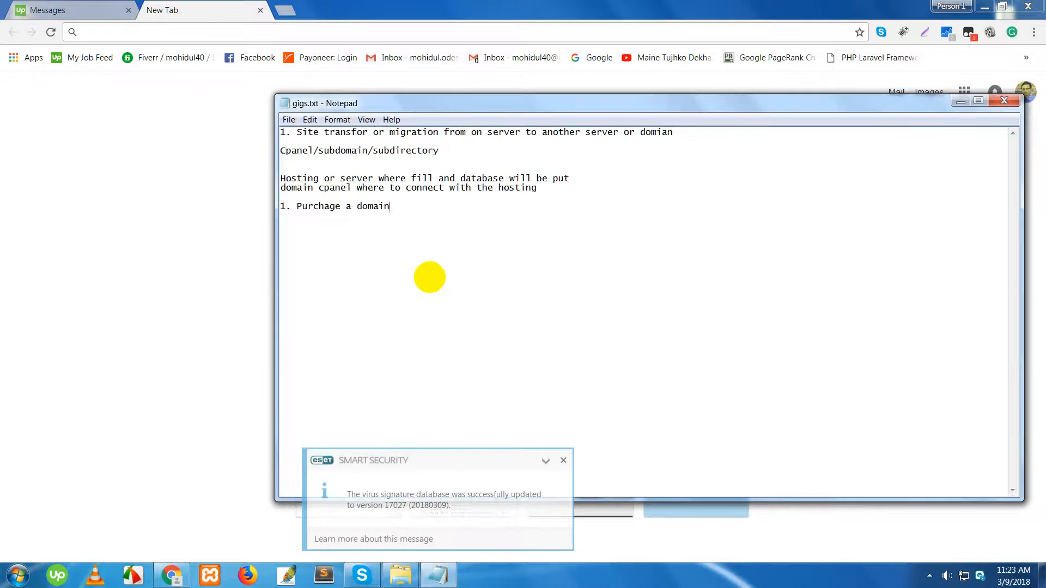
Step: Add items '2. Purchage a hosting' and '3. connect domain to hosting'
key("Return")
type("2. Purchage a hosting")
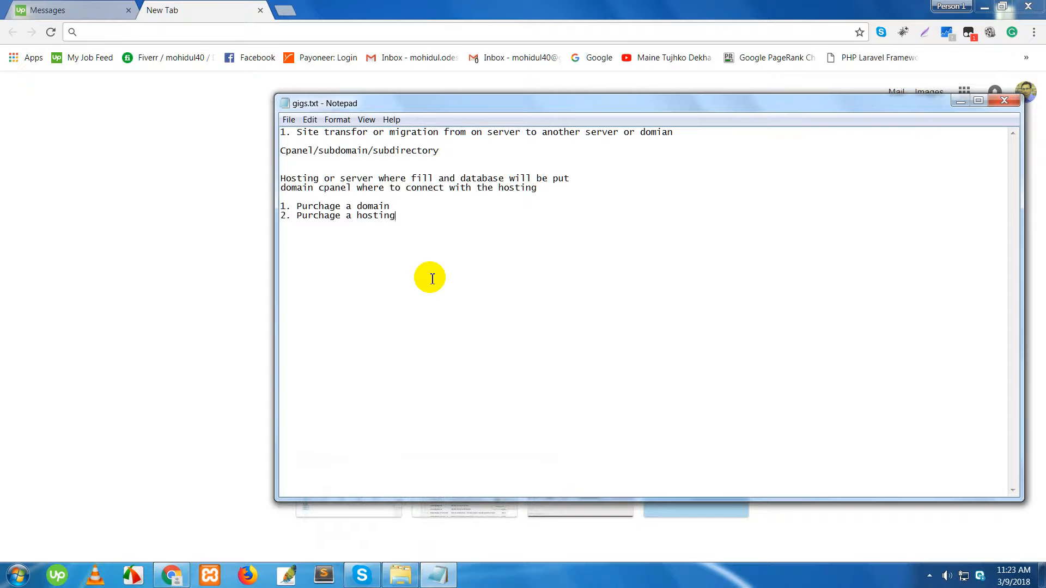
key("Return")
type("3. connect domain to hosting")
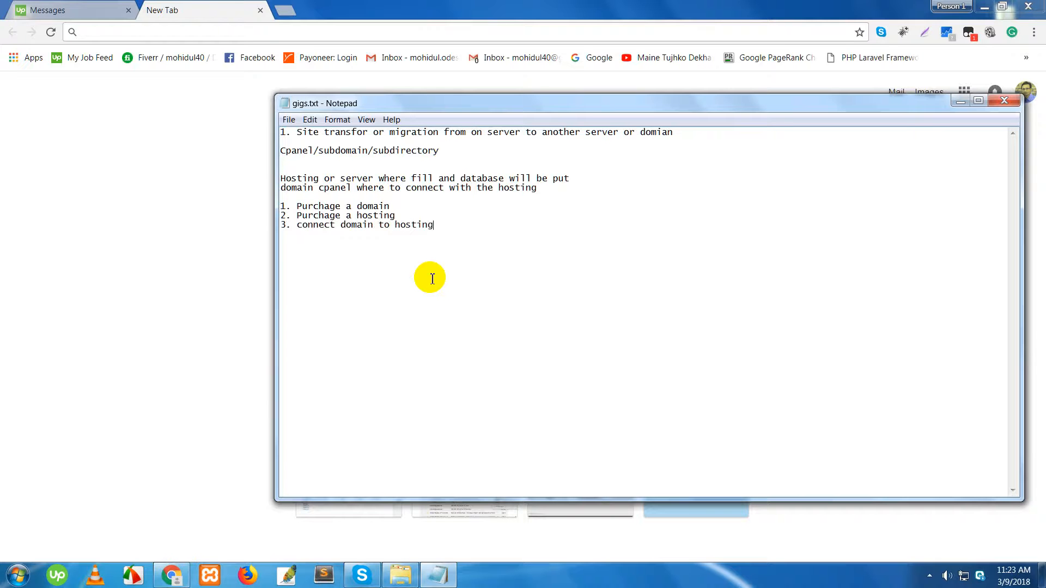
Step: Append 'from godaddy' to item one and 'with inmotion' to item two
left_click(439, 205)
type("fro")
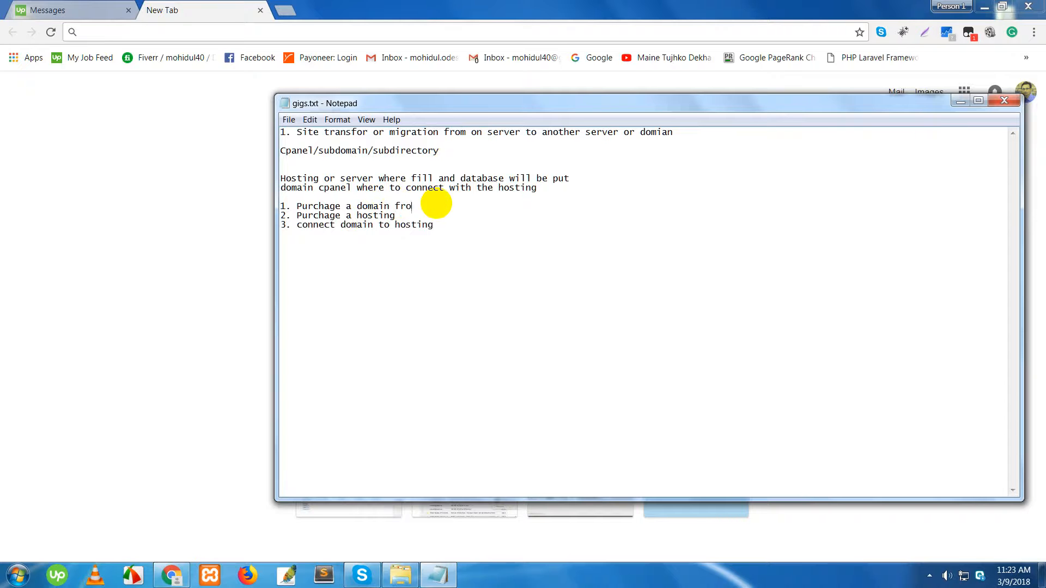
type("m godaddy")
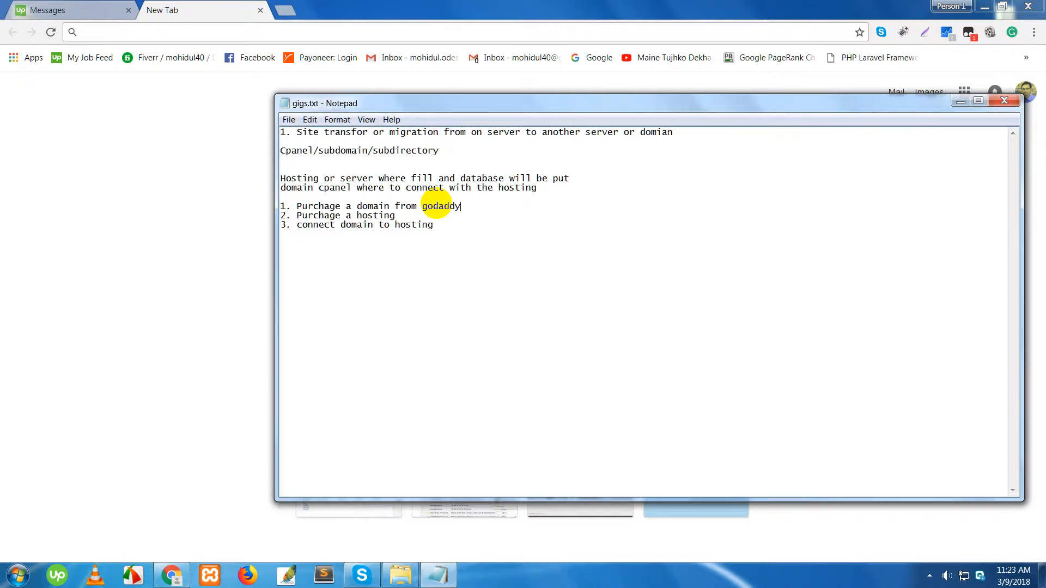
left_click(445, 219)
type("with in")
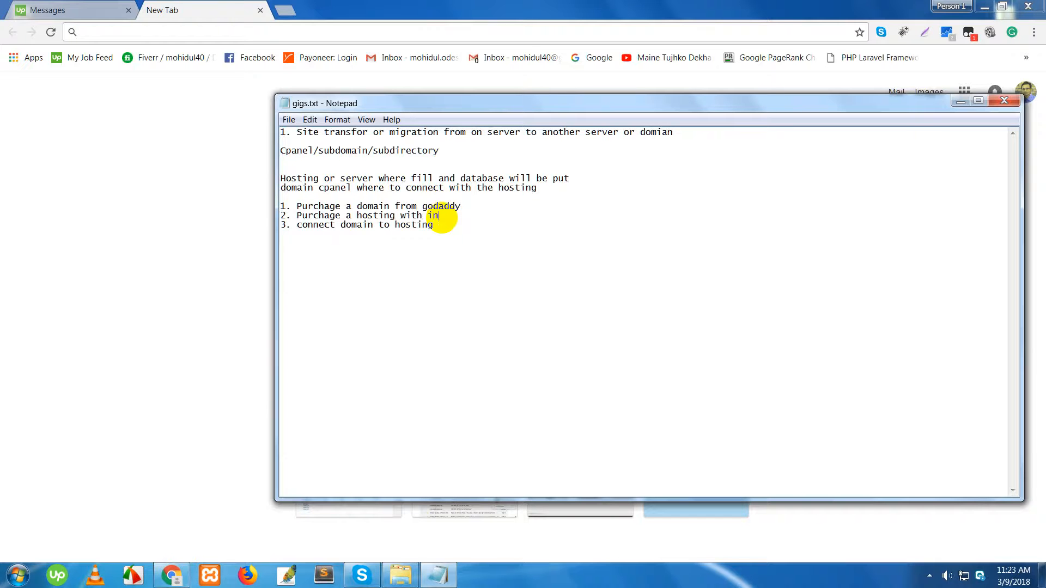
type("motion")
left_click(472, 231)
Step: Minimise the notes and load godaddy.com from Chrome's address bar
left_click(960, 102)
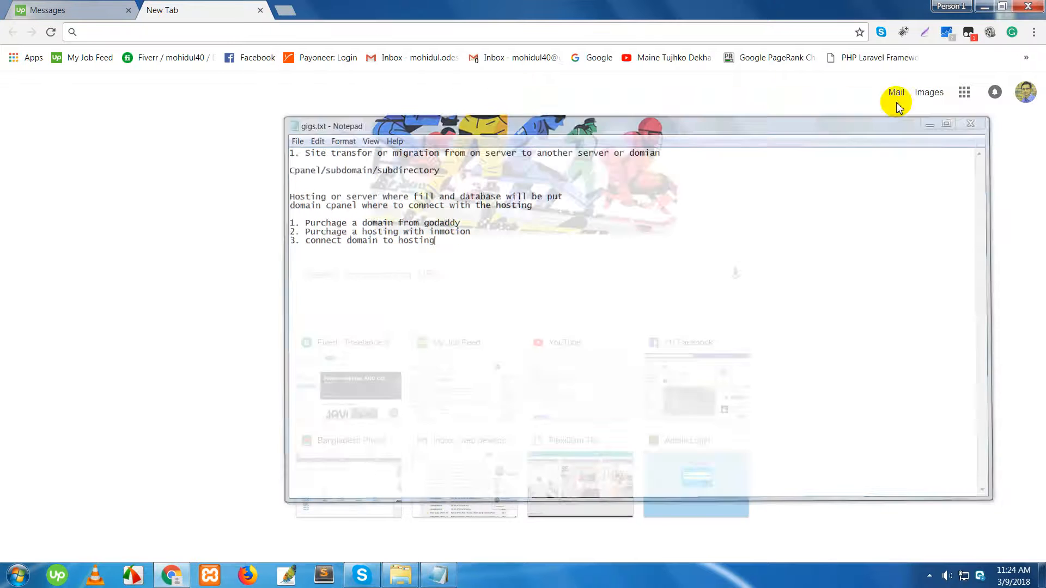
type("in")
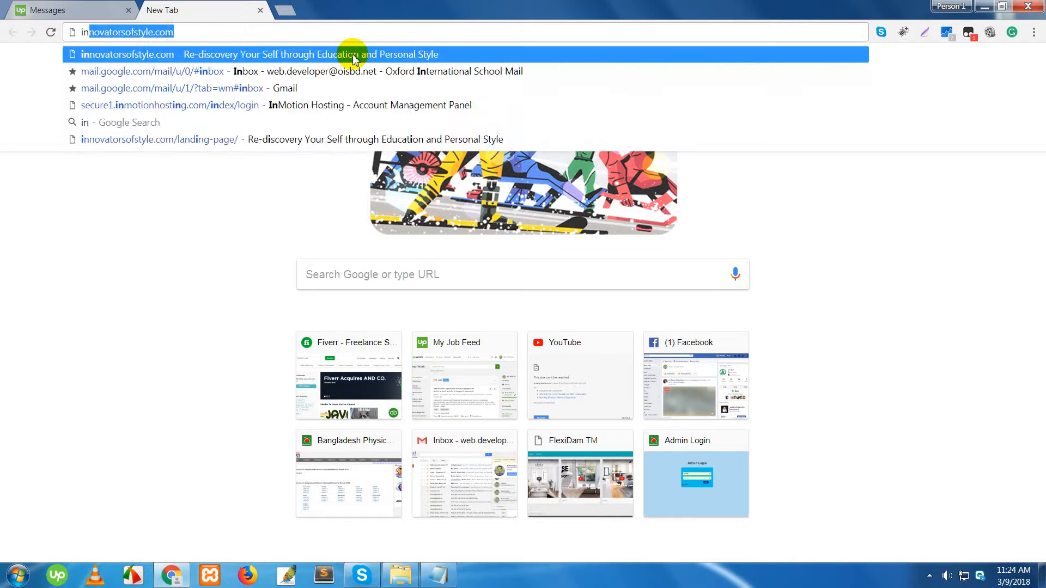
key("BackSpace")
key("BackSpace")
key("BackSpace")
type("g")
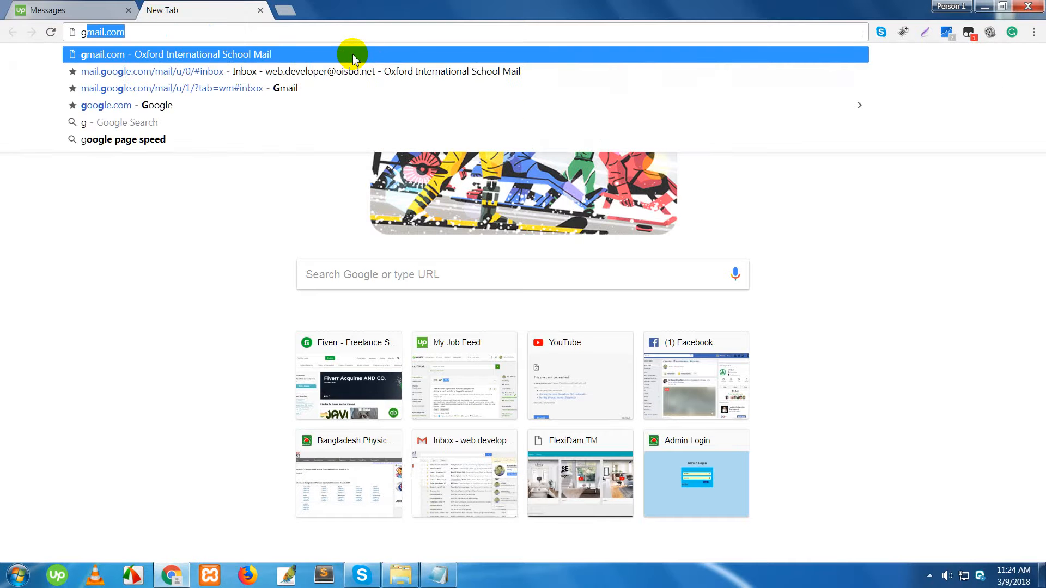
type("o")
key("BackSpace")
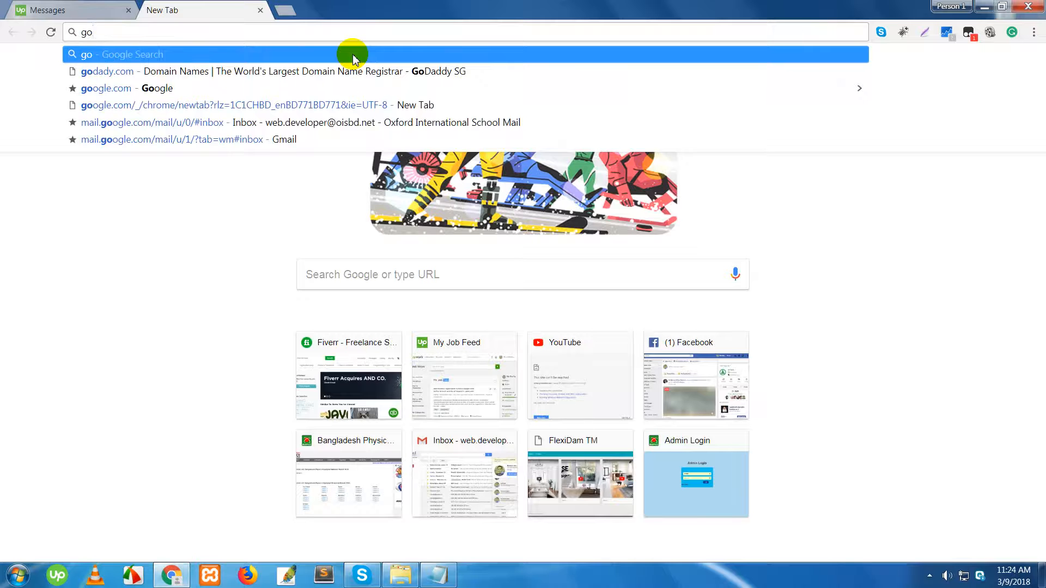
type("dady.com")
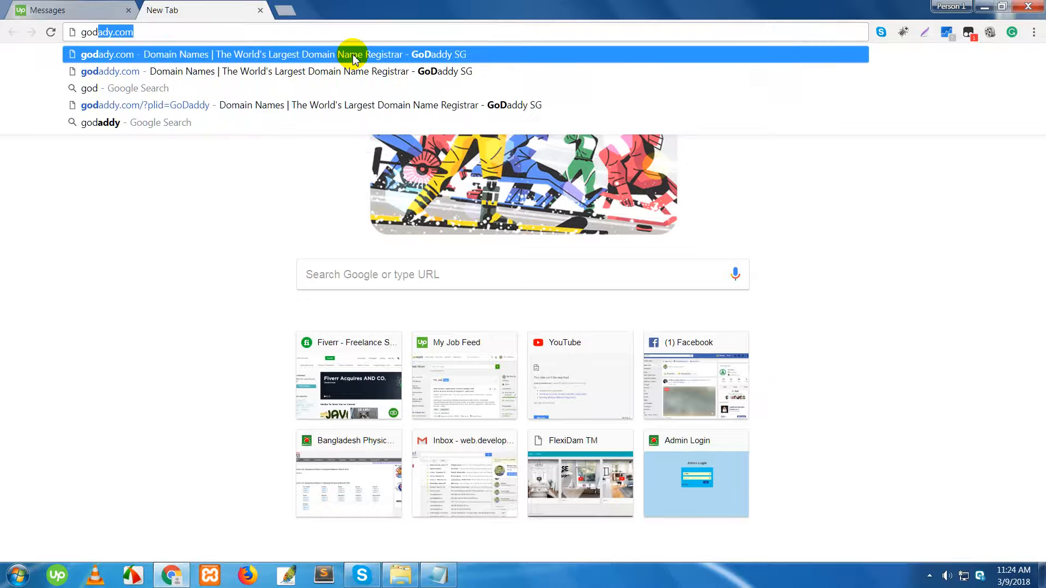
key("Return")
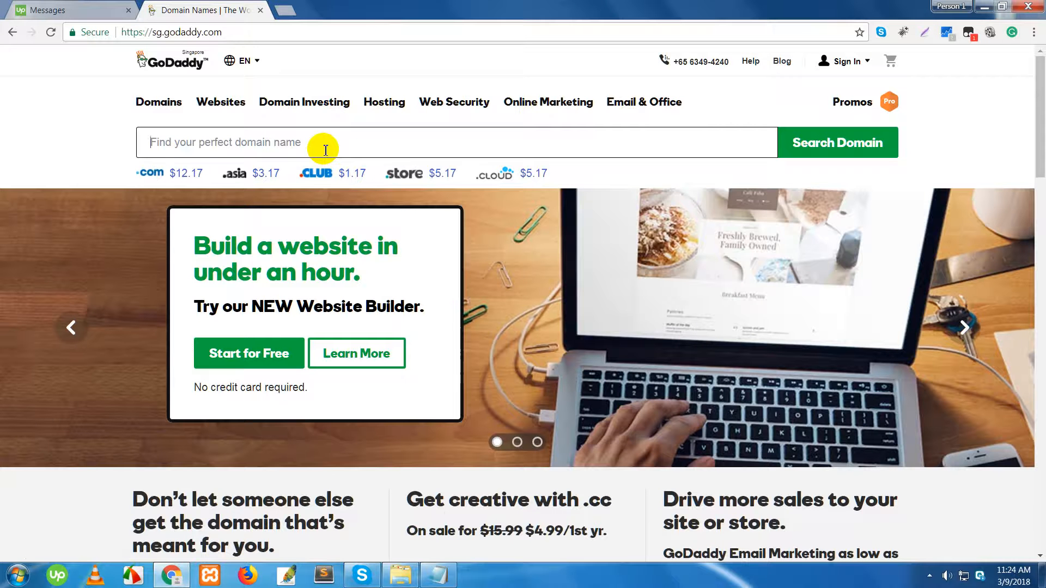
Step: Enter salemobile.com in GoDaddy's domain search box, replacing the first attempt 'putul'
type("putu")
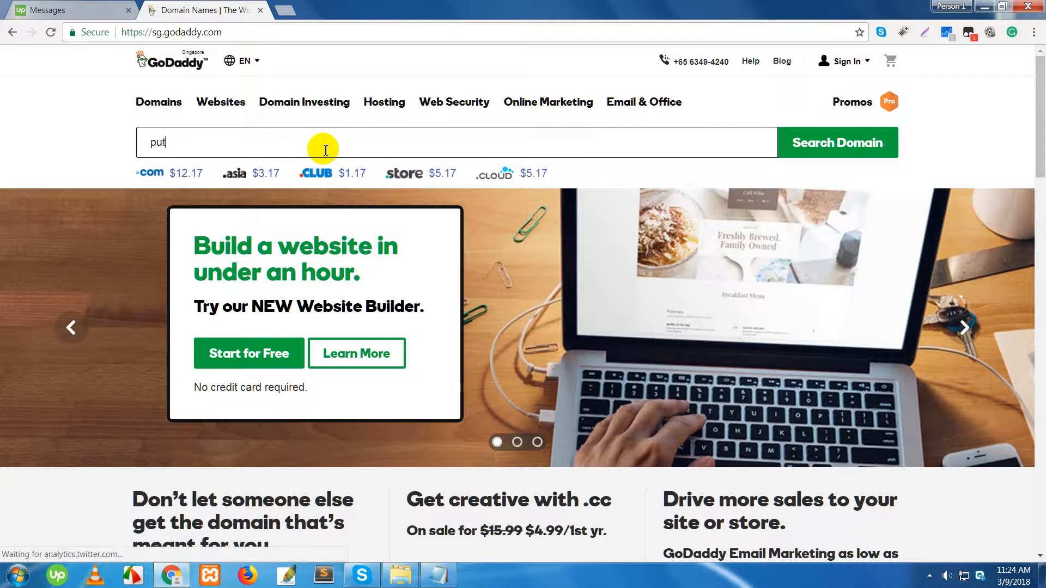
type("l")
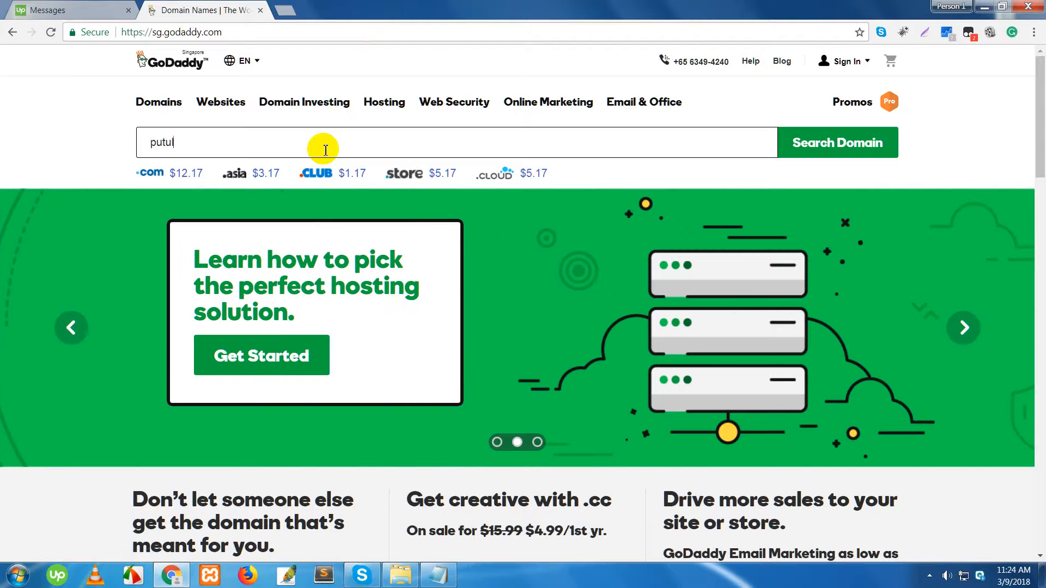
key("BackSpace")
key("BackSpace")
key("BackSpace")
key("BackSpace")
key("BackSpace")
type("s")
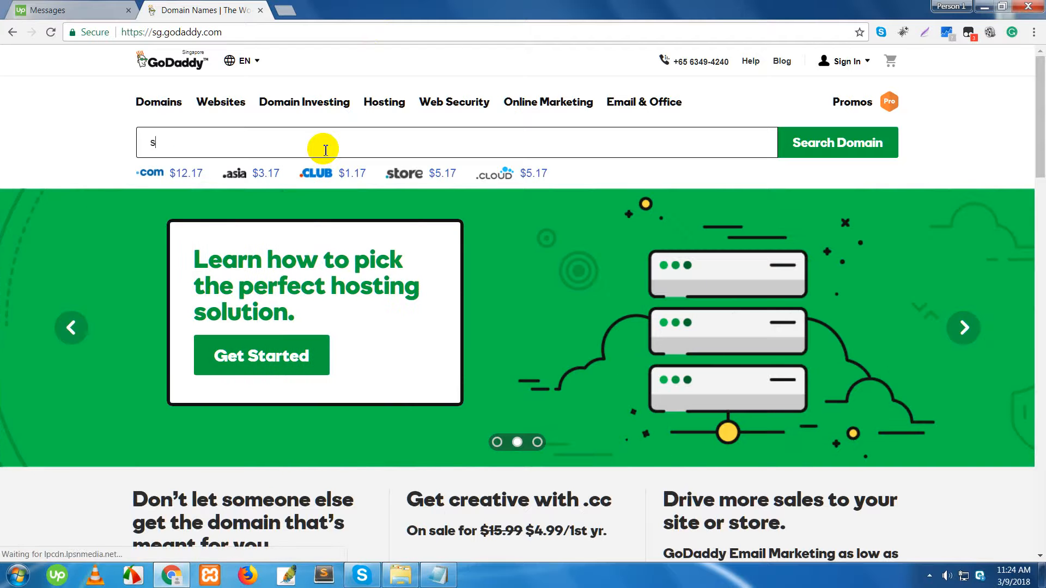
type("ale")
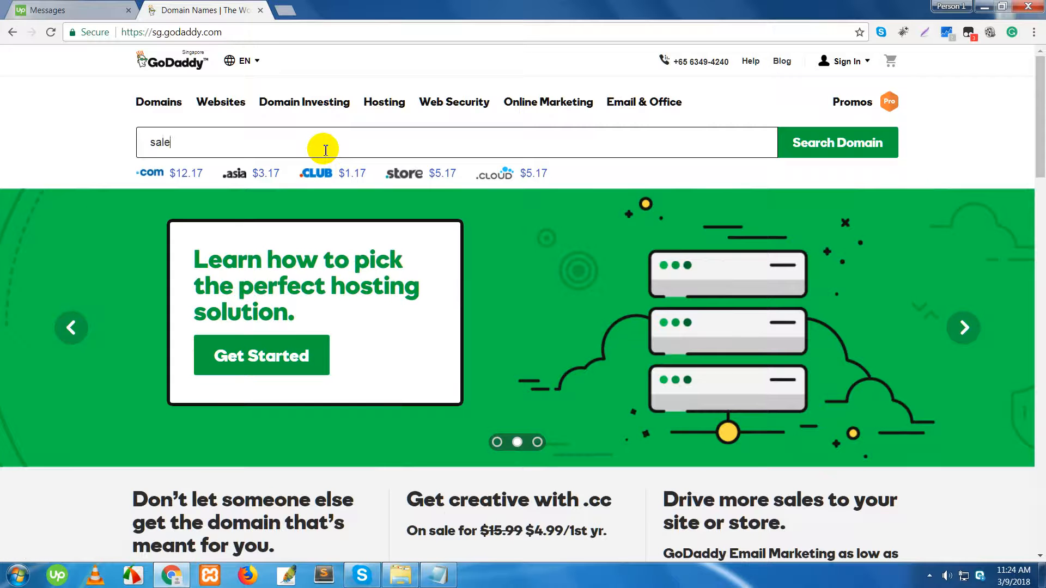
type("mobile.com")
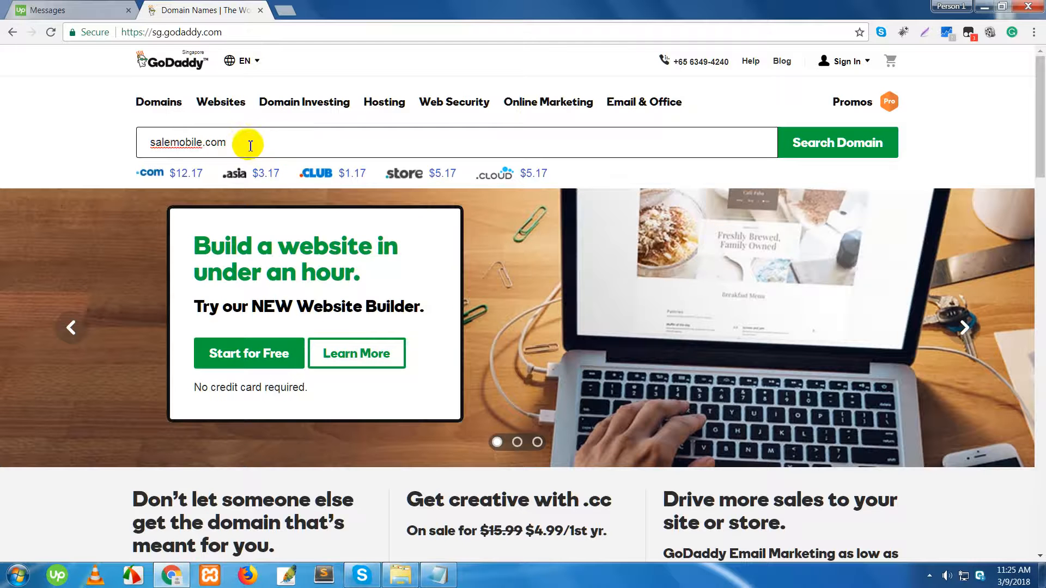
Step: Search salemobile.com, find it taken, and browse alternatives like salemobile.sg ($59.99) and salemobile.store ($5.17)
left_click(817, 146)
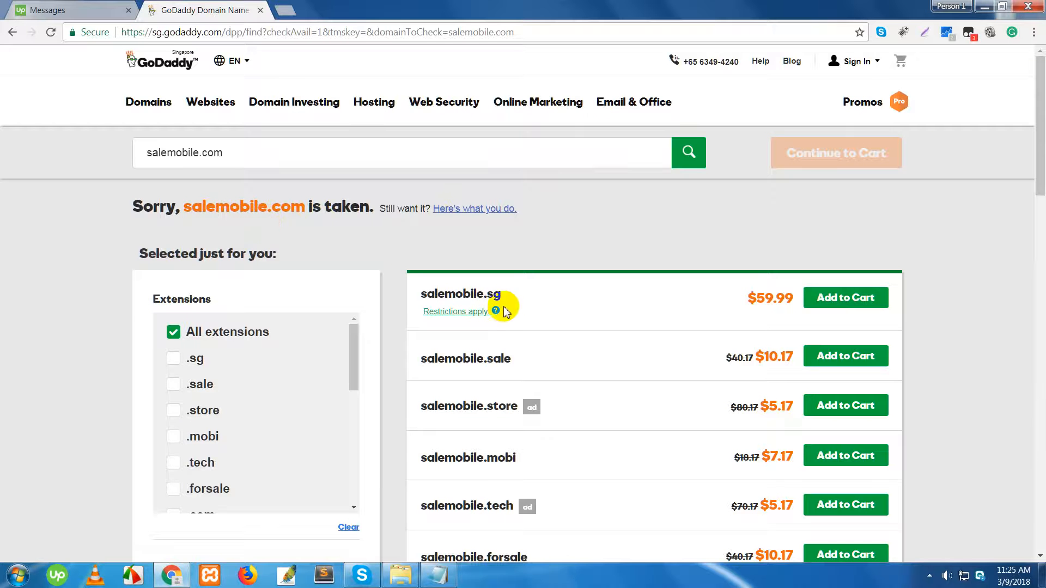
scroll(505, 485, "down", 6)
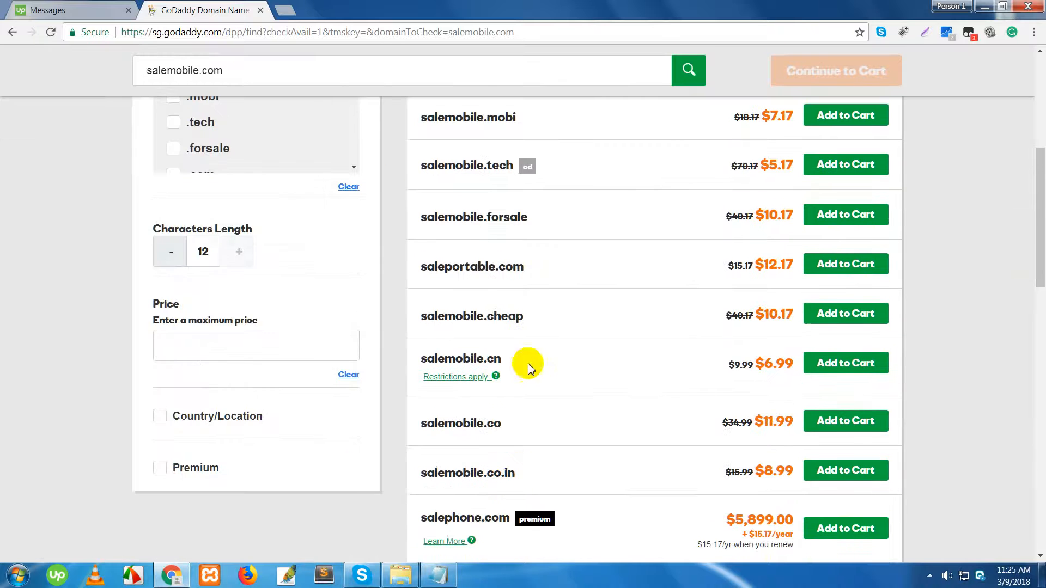
scroll(494, 526, "down", 4)
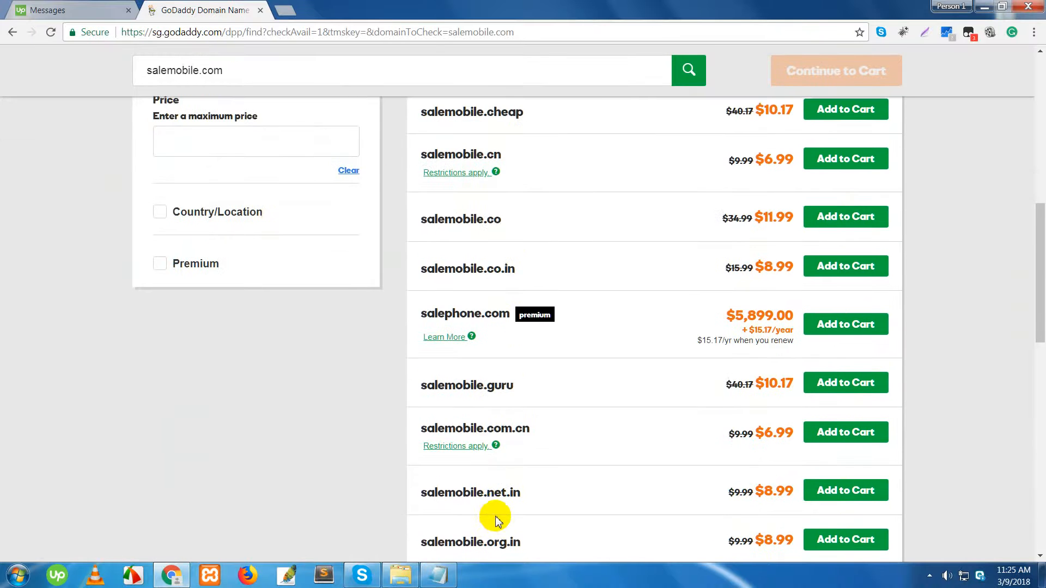
scroll(495, 517, "up", 10)
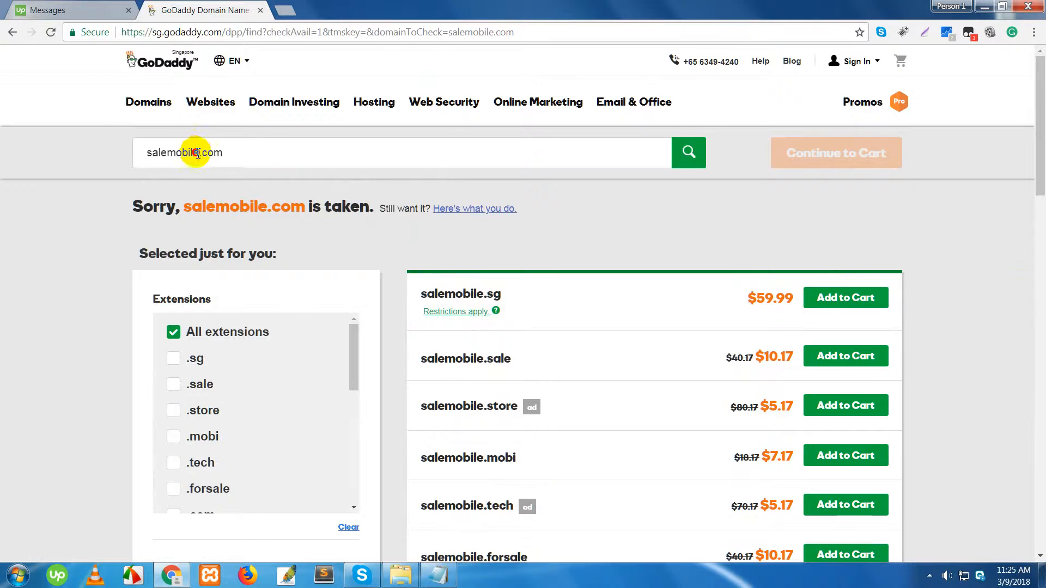
Step: Search salemobilebd.com, find it available at $12.17, and select the domain name
left_click(219, 153)
type("bd")
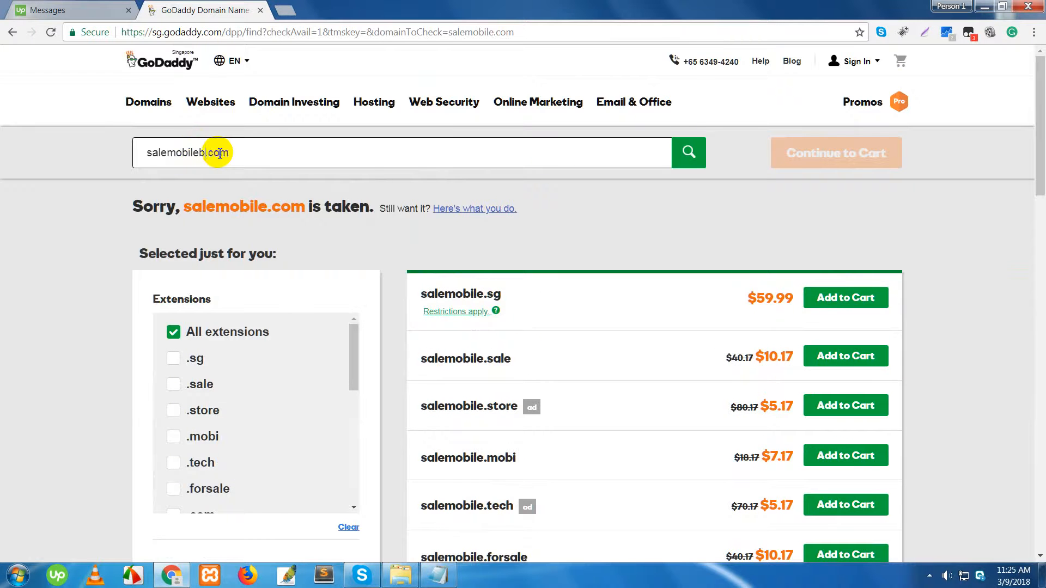
key("Return")
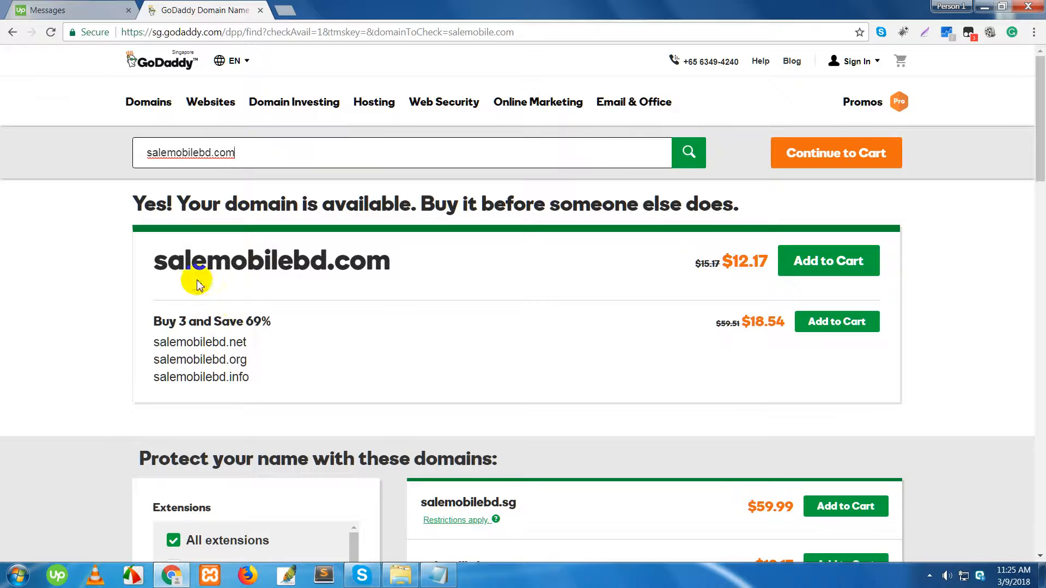
left_click_drag(155, 262, 402, 269)
key("ctrl+c")
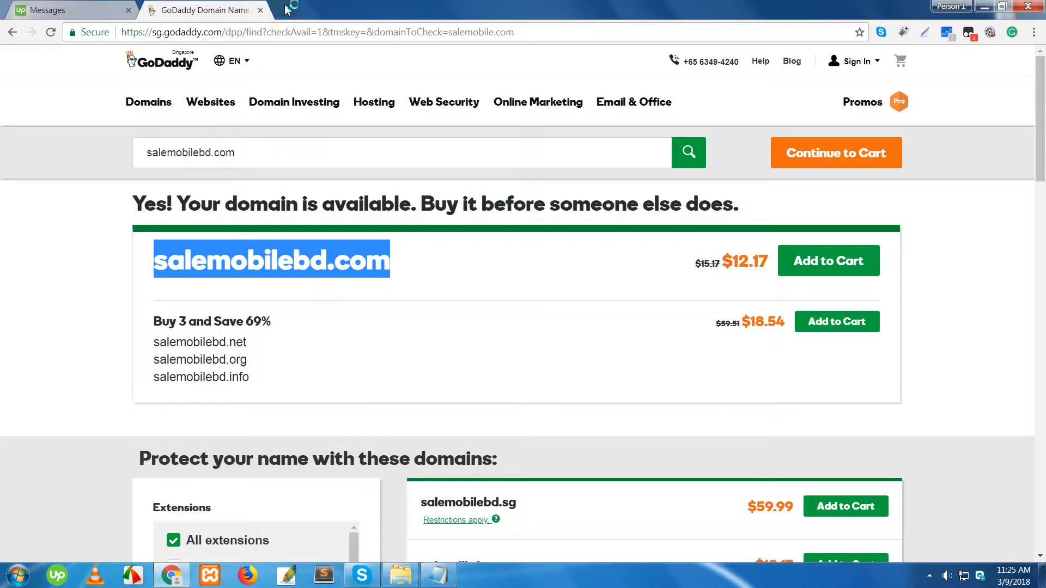
Step: Paste salemobilebd.com into a new browser tab, then return to the GoDaddy results
left_click(285, 9)
key("ctrl+v")
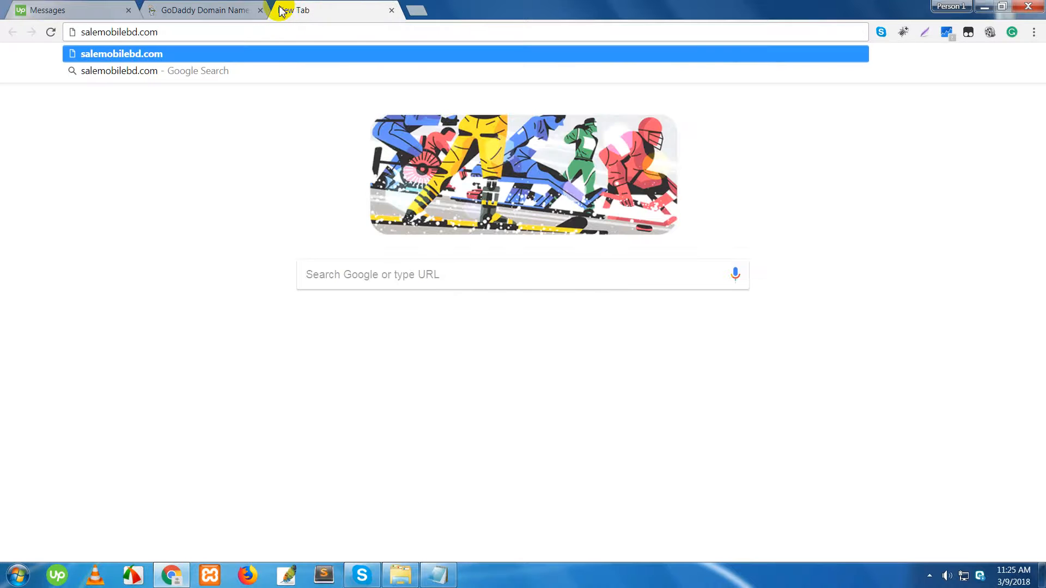
left_click(282, 11)
left_click(209, 10)
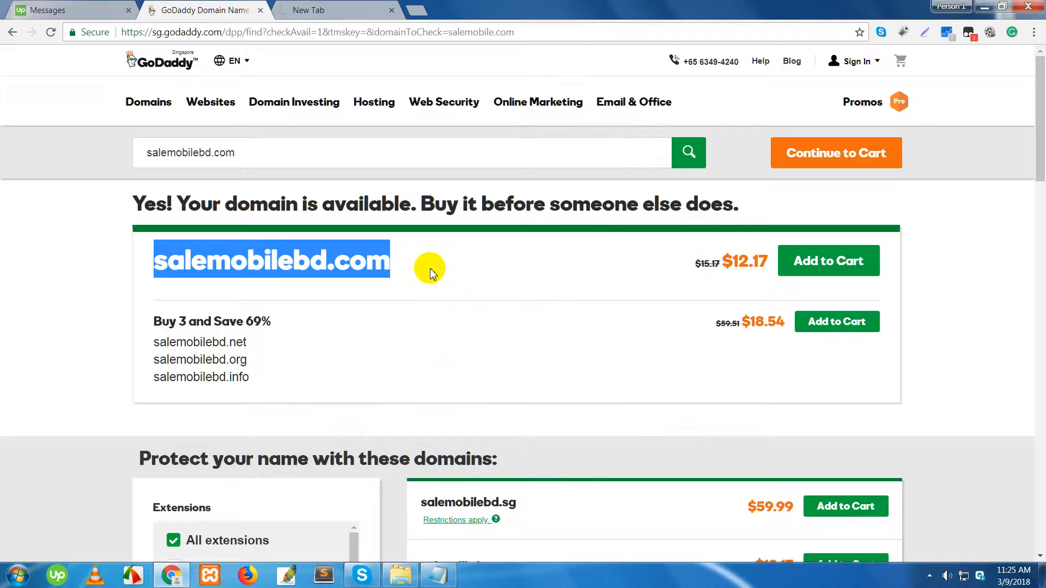
Step: Look over the bundled alternatives, then add salemobilebd.com to the cart at $12.17
left_click(534, 357)
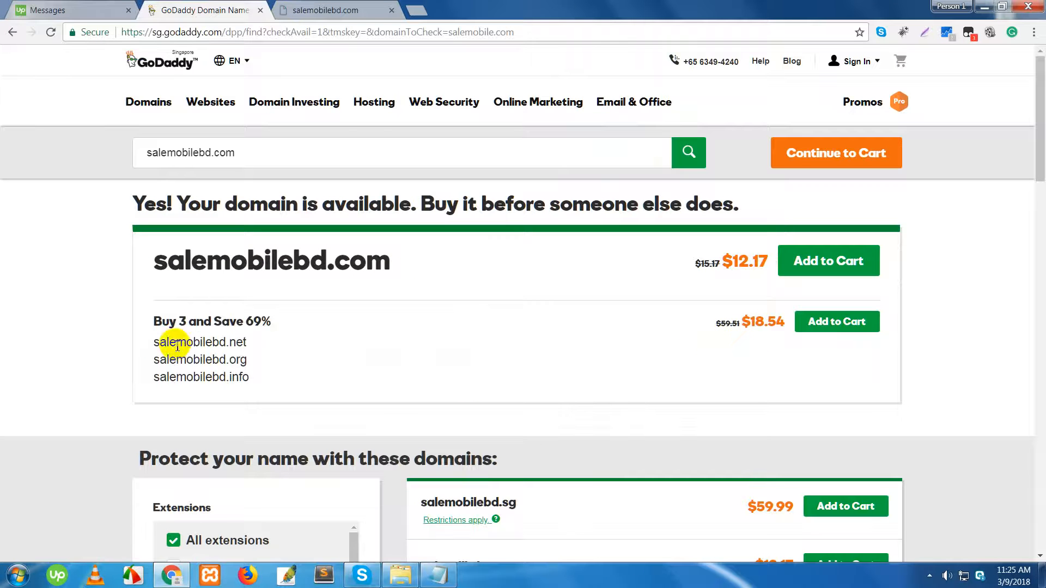
left_click_drag(154, 342, 238, 380)
left_click(323, 373)
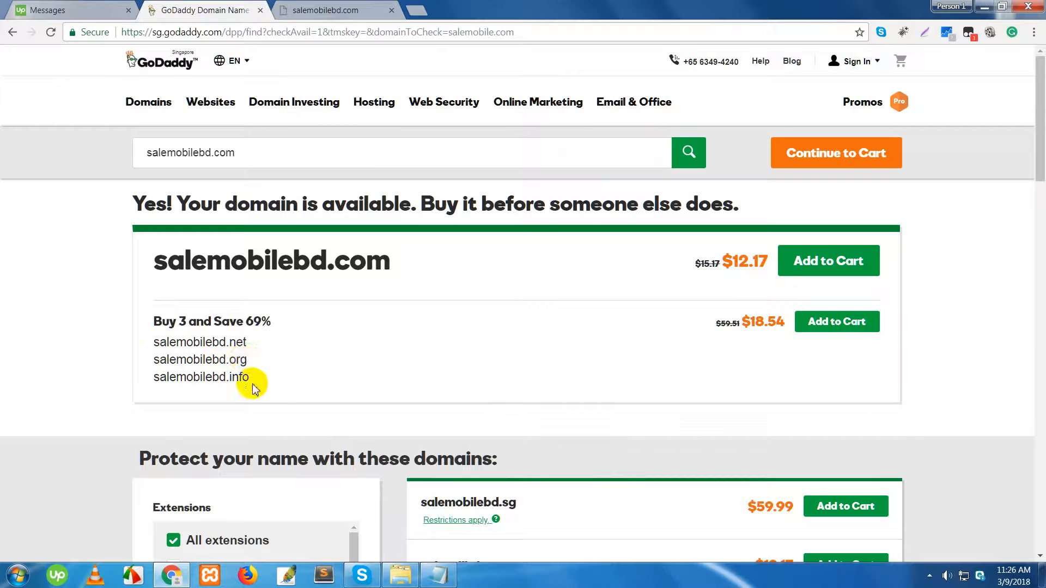
left_click_drag(240, 375, 273, 379)
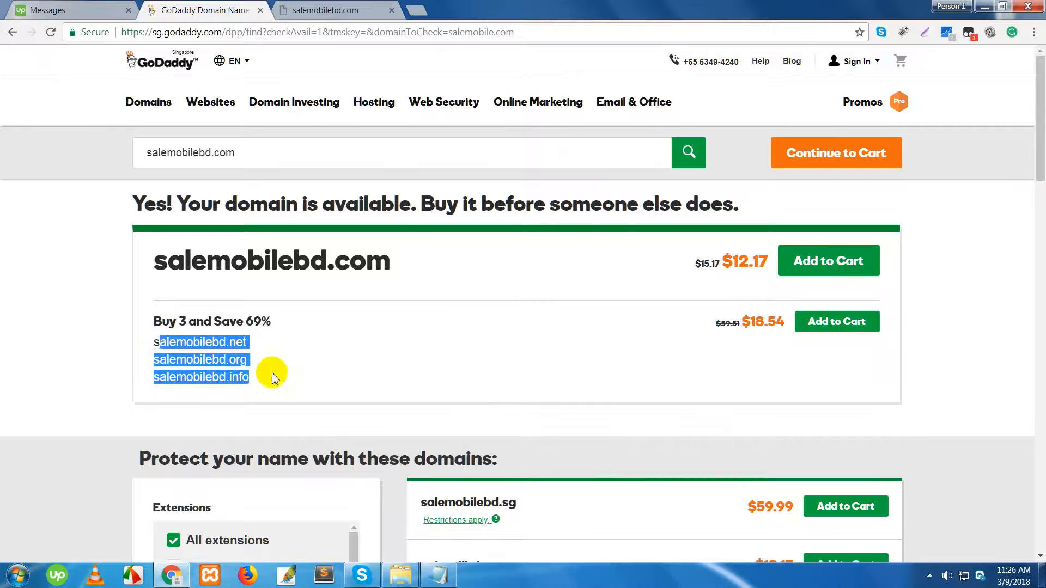
left_click(272, 379)
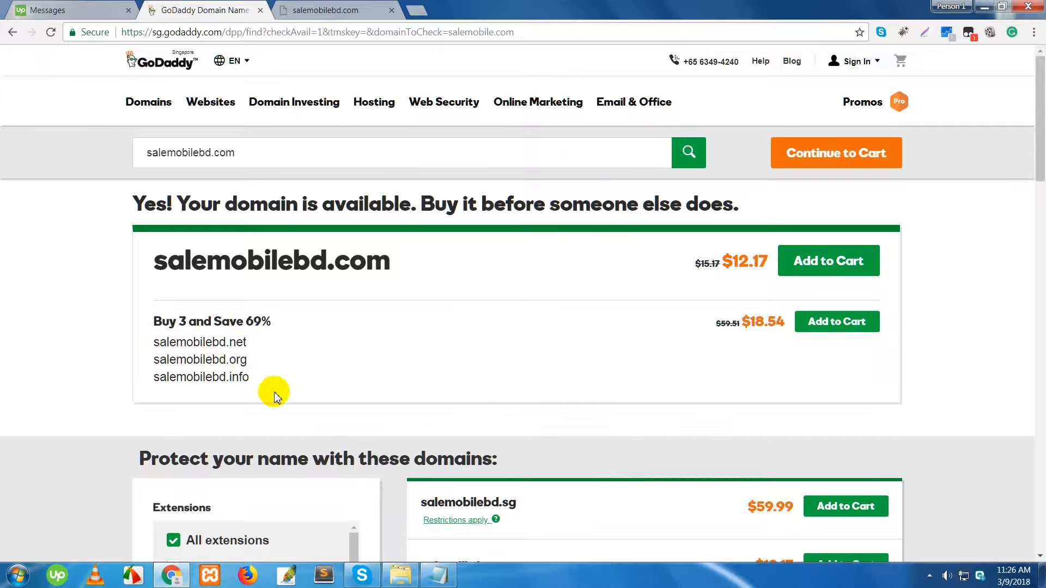
left_click(758, 269)
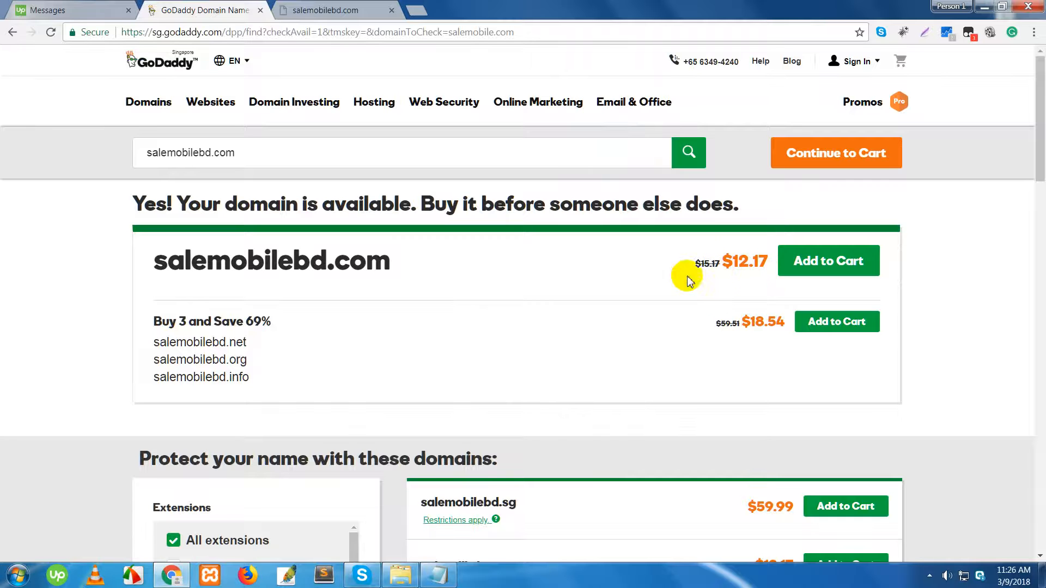
left_click(818, 277)
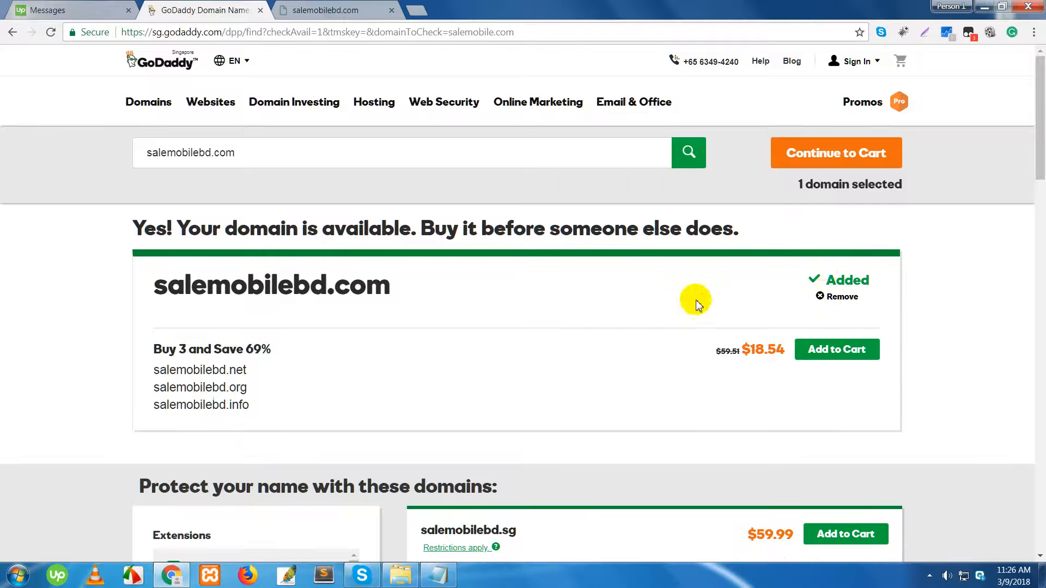
Step: Remove salemobilebd.com from the cart and highlight the domain name
left_click(847, 287)
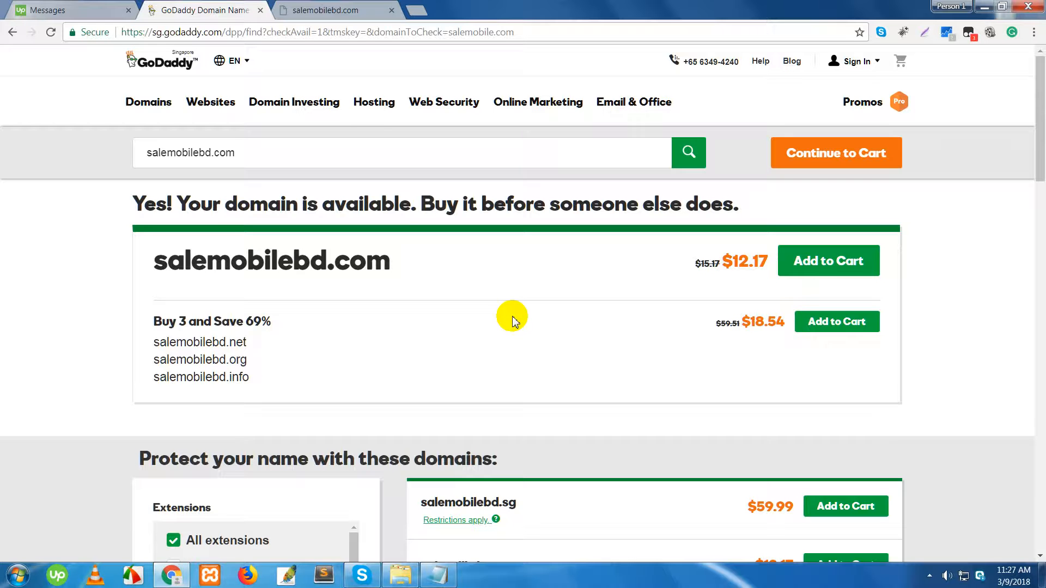
left_click_drag(408, 275, 153, 247)
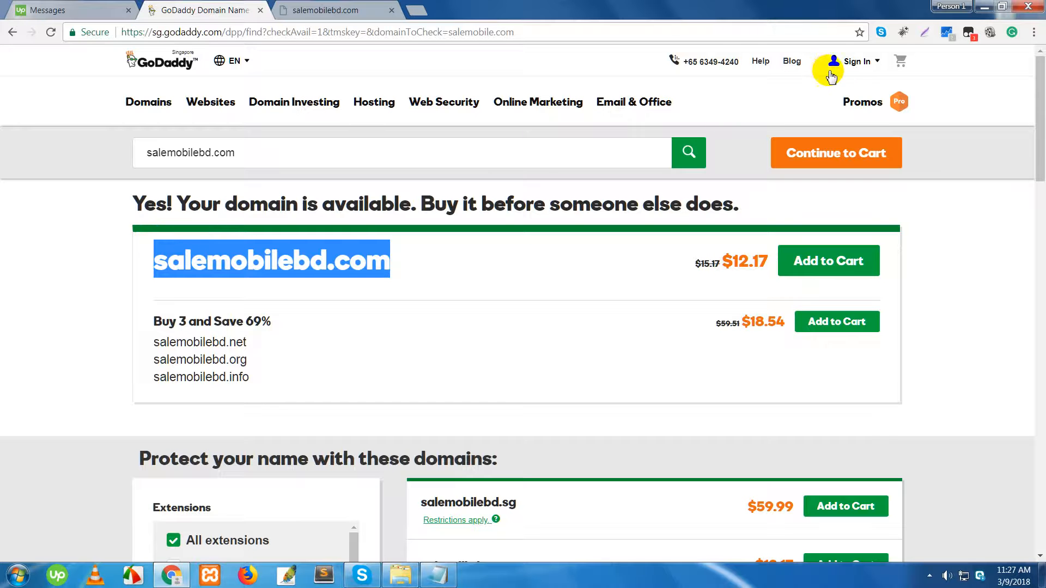
Step: Sign in to GoDaddy with the saved username and autofilled password to reach My Products
left_click(861, 65)
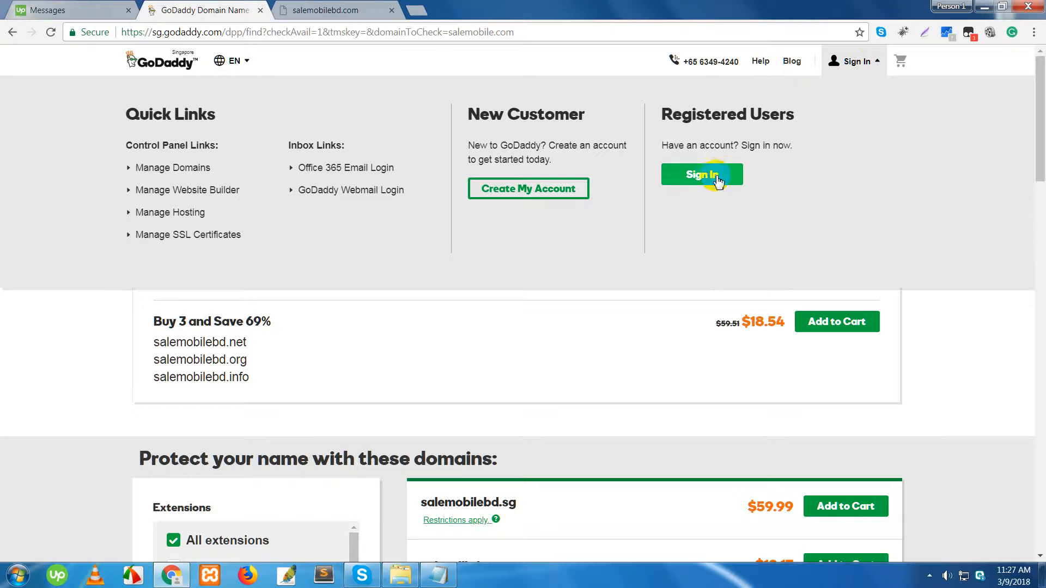
left_click(707, 177)
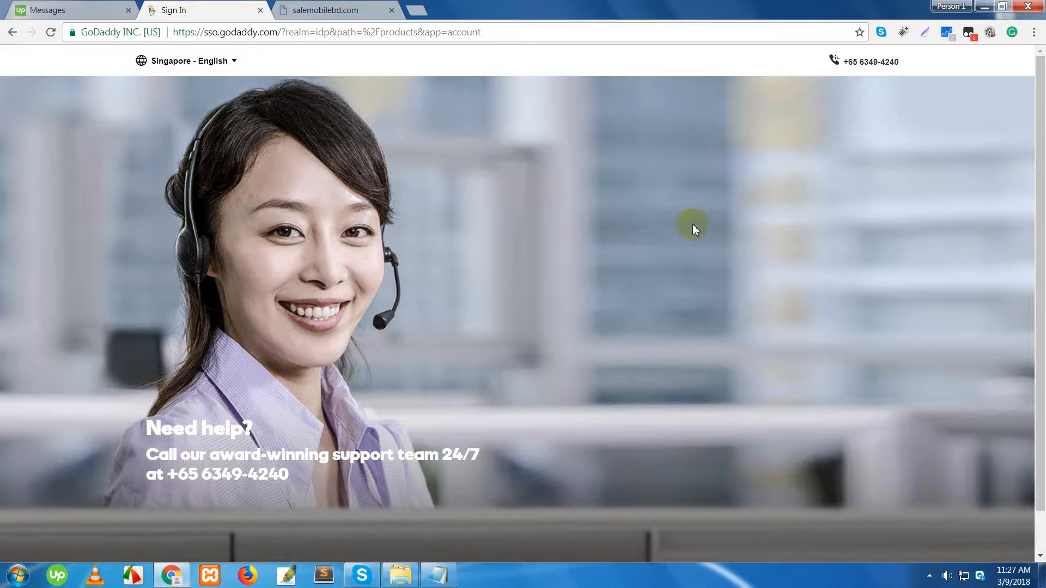
left_click_drag(677, 254, 593, 256)
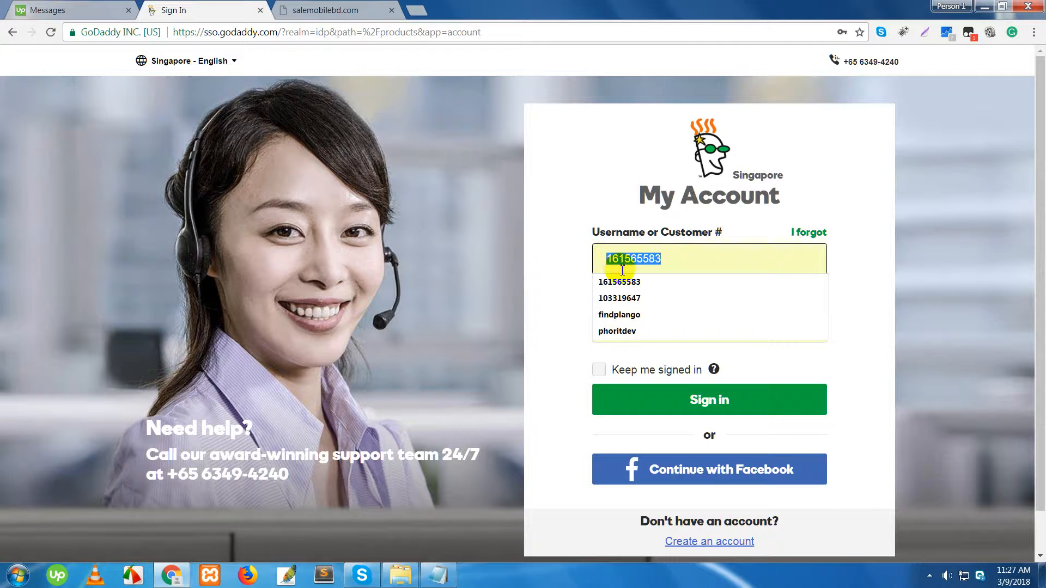
left_click(637, 298)
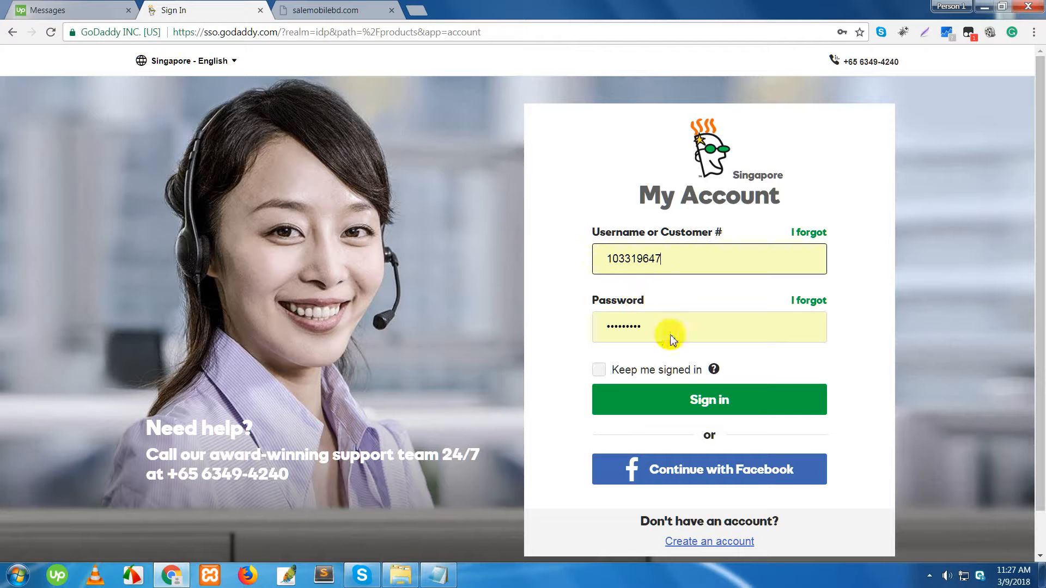
left_click(697, 401)
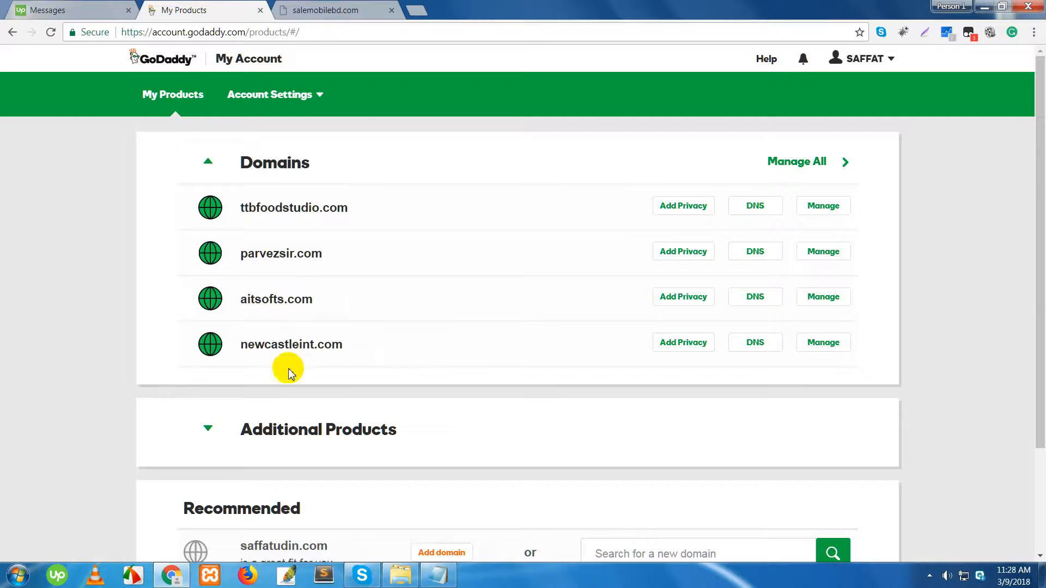
Step: Copy aitsofts.com, load its live site in a new tab, then go back to My Products
left_click_drag(317, 352, 364, 348)
left_click_drag(284, 305, 406, 224)
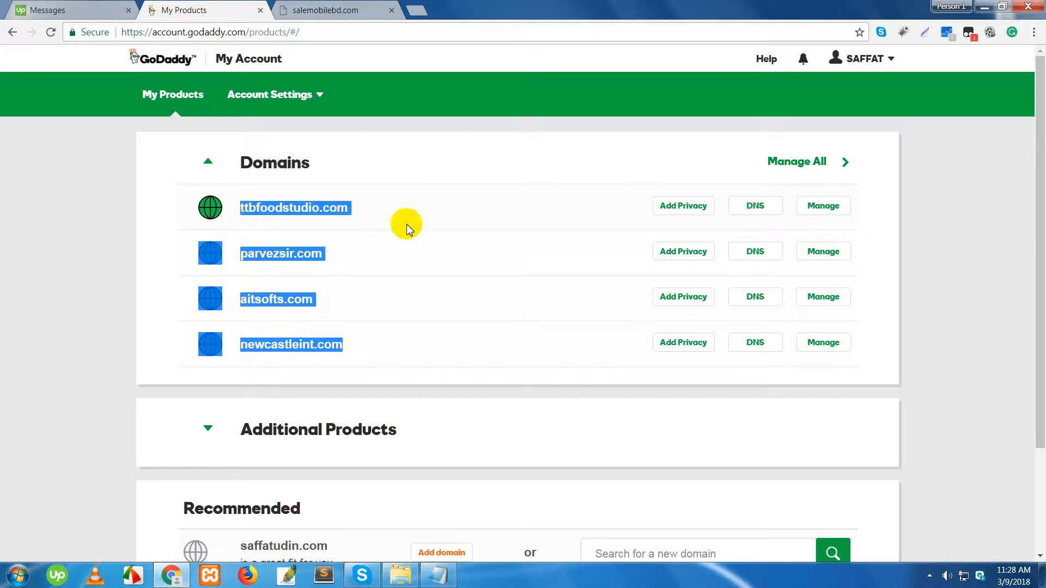
left_click(406, 224)
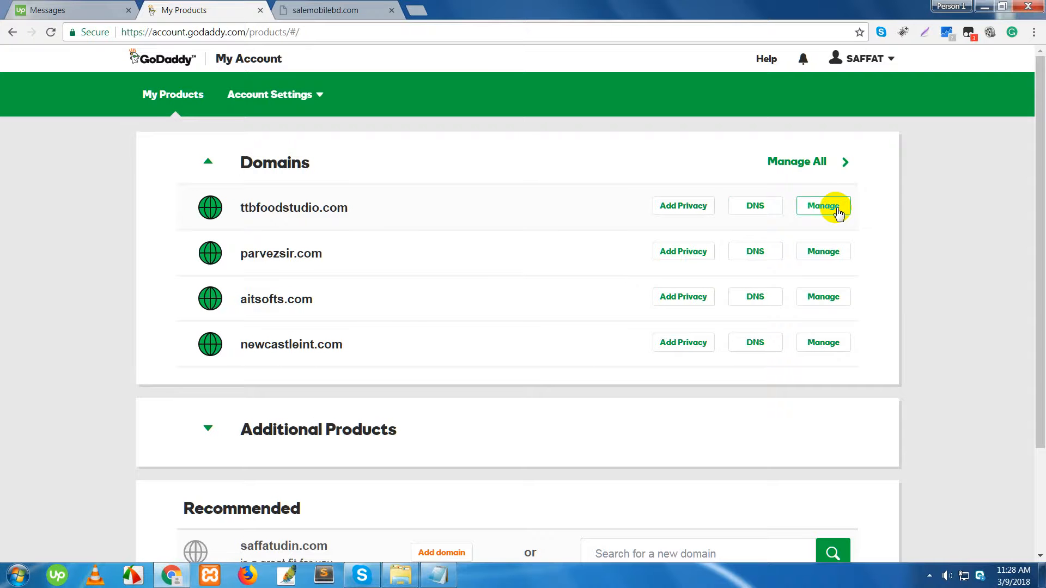
left_click_drag(322, 301, 243, 305)
key("ctrl+c")
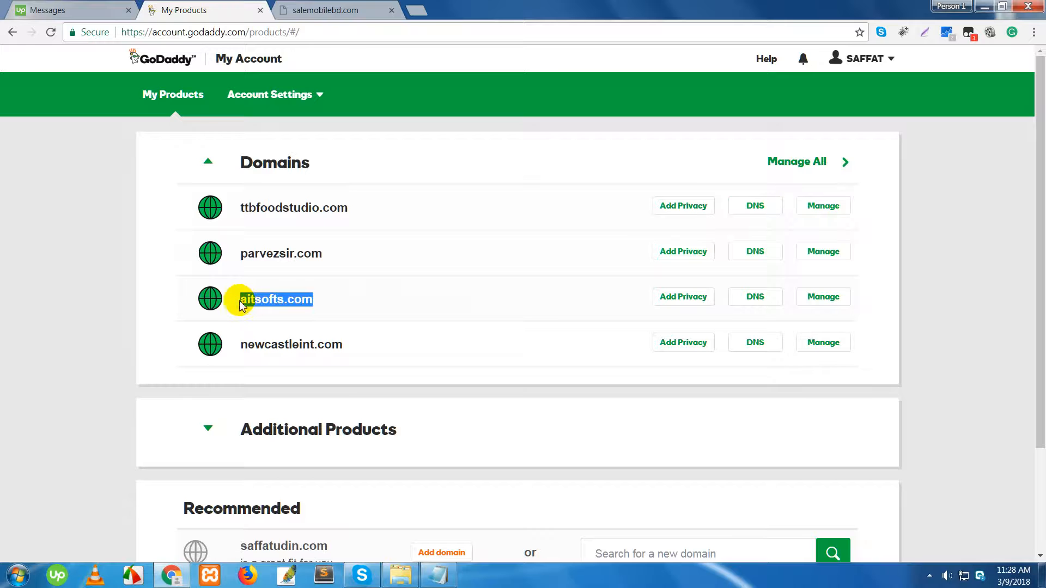
left_click(420, 12)
key("ctrl+v")
key("Return")
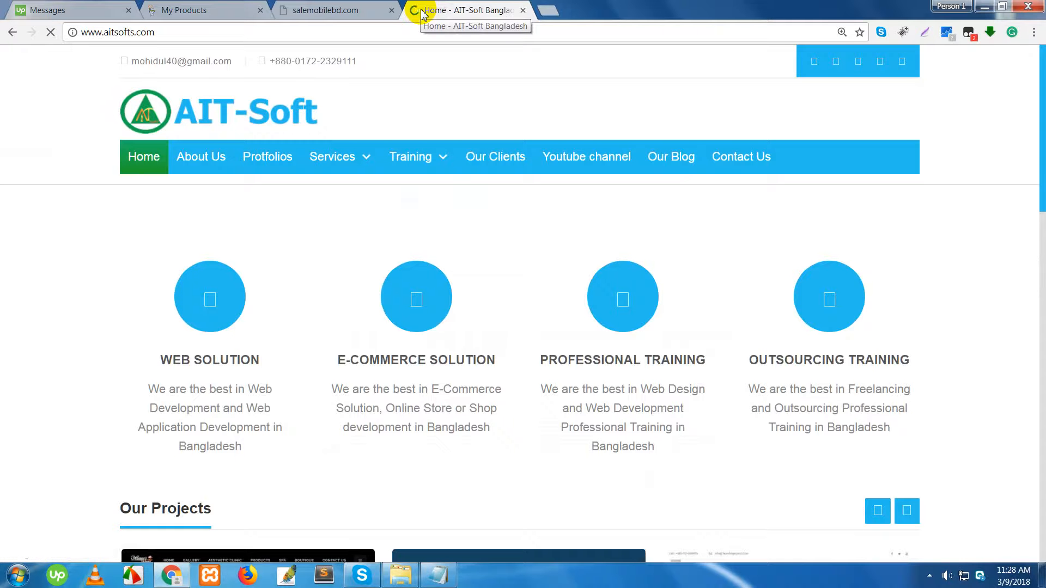
left_click(226, 11)
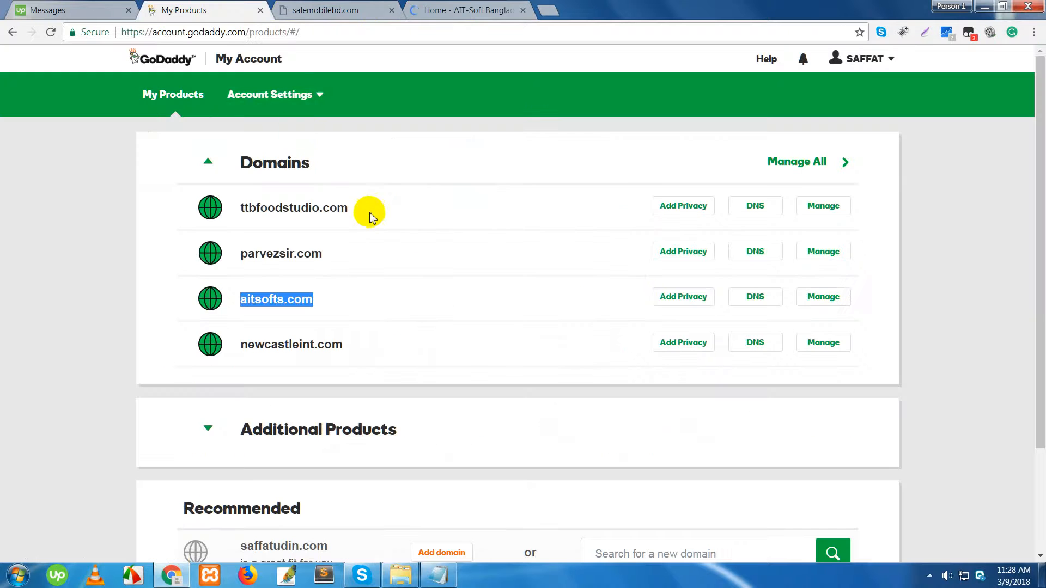
Step: Open Manage for aitsofts.com and scroll to confirm auto-renew and domain lock are On
left_click(821, 305)
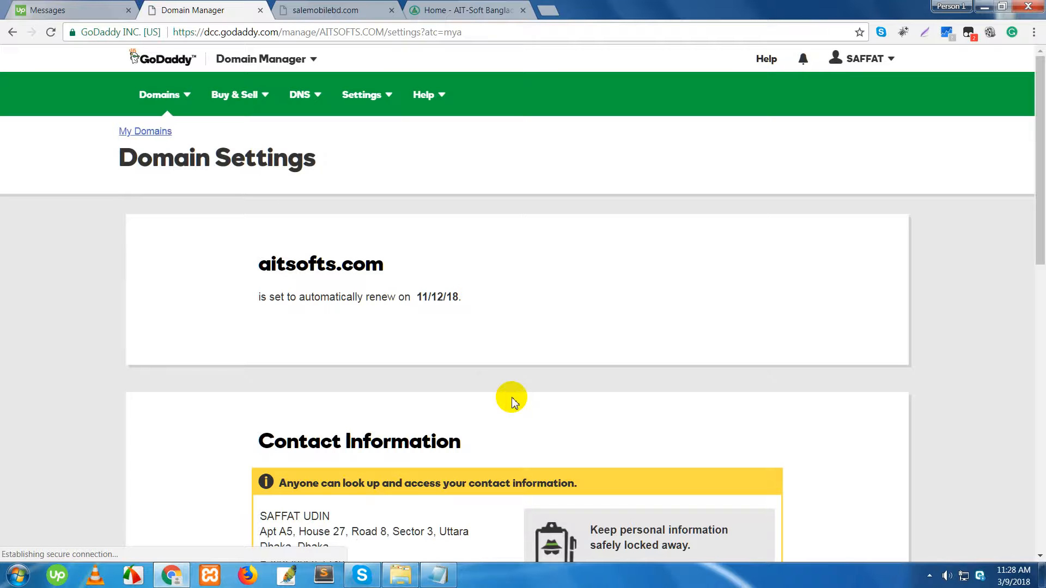
scroll(524, 395, "down", 5)
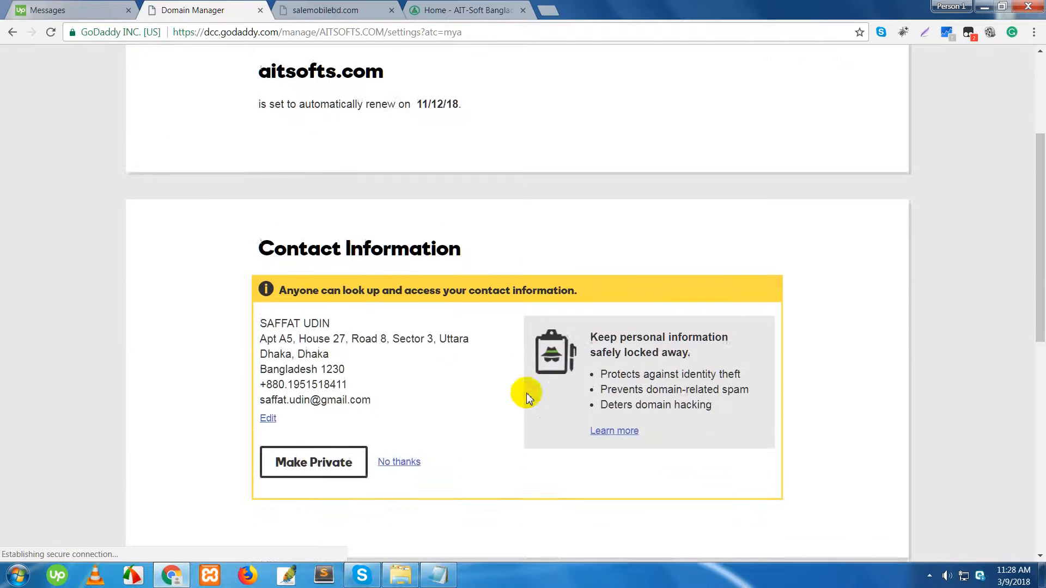
scroll(465, 412, "down", 5)
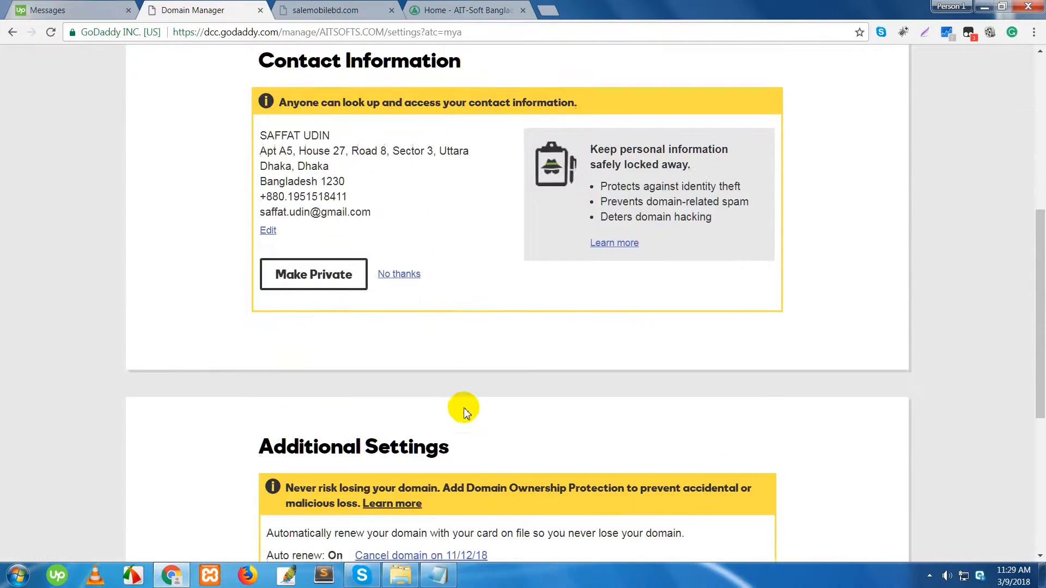
scroll(462, 408, "down", 3)
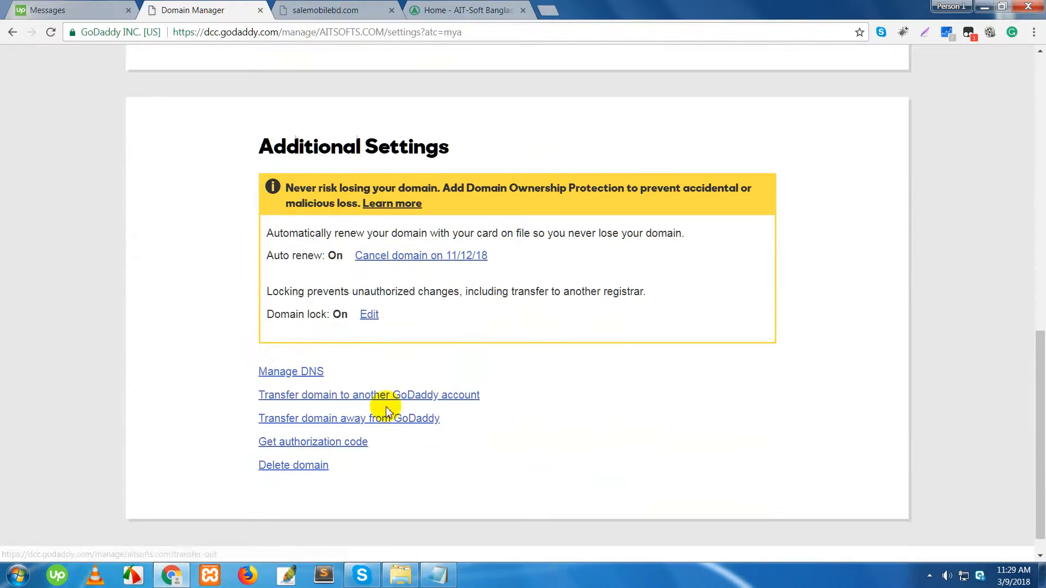
Step: Open DNS management for aitsofts.com and the nameserver editor
left_click(309, 375)
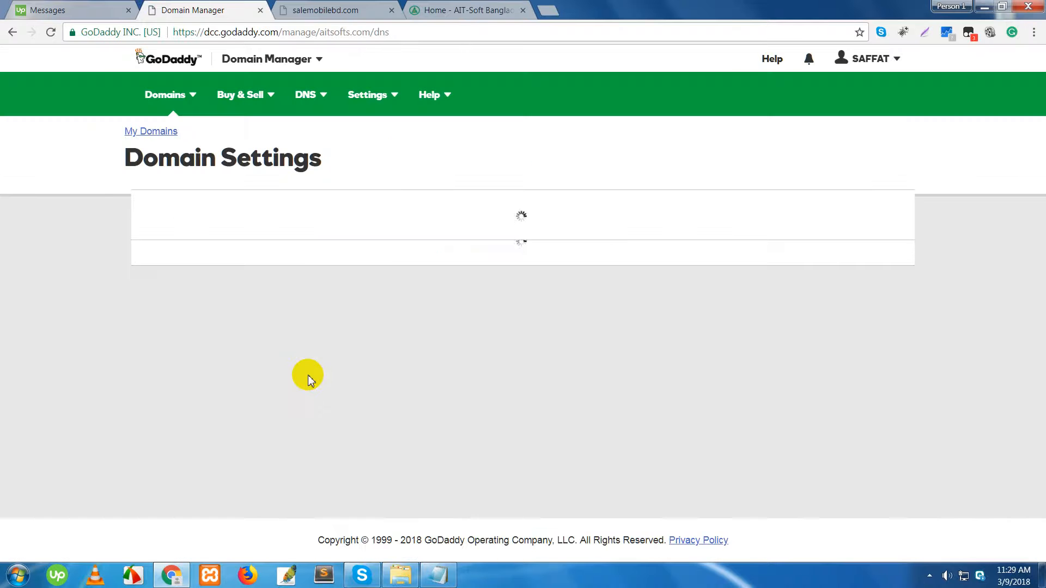
scroll(443, 398, "down", 4)
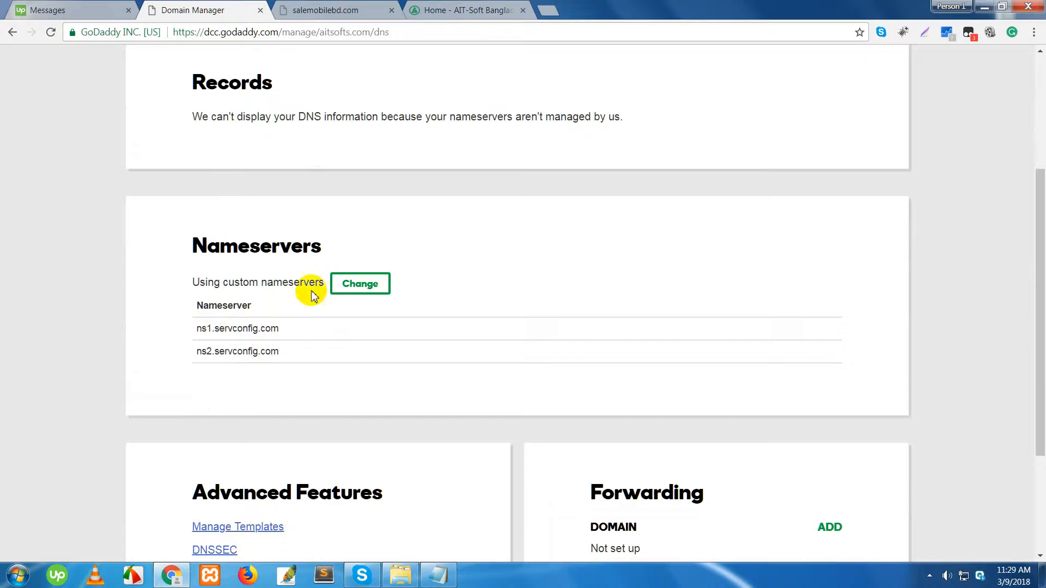
left_click(360, 293)
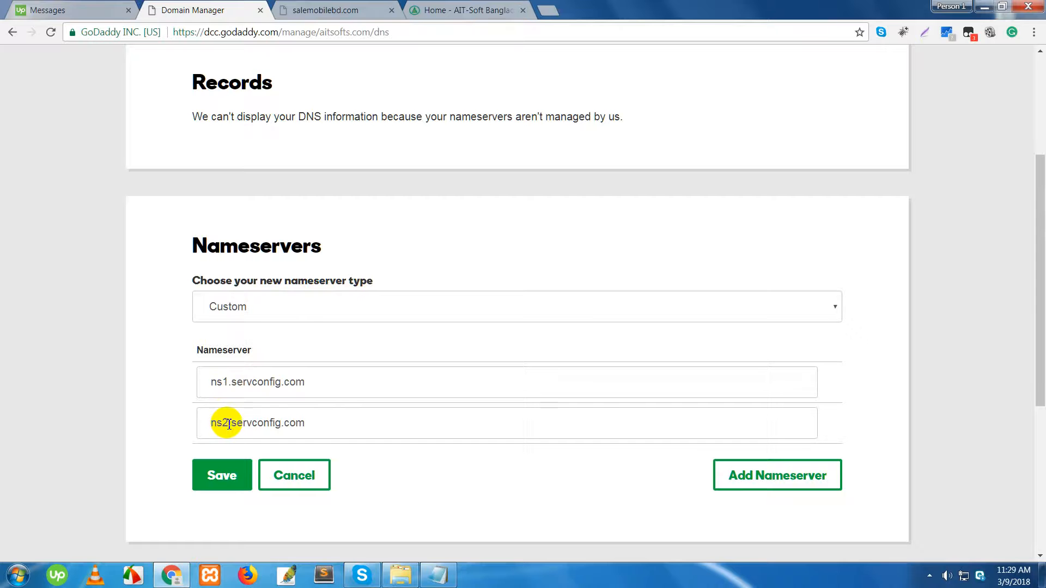
Step: Select and review the ns1.servconfig.com and ns2.servconfig.com nameserver entries
left_click_drag(316, 423, 206, 423)
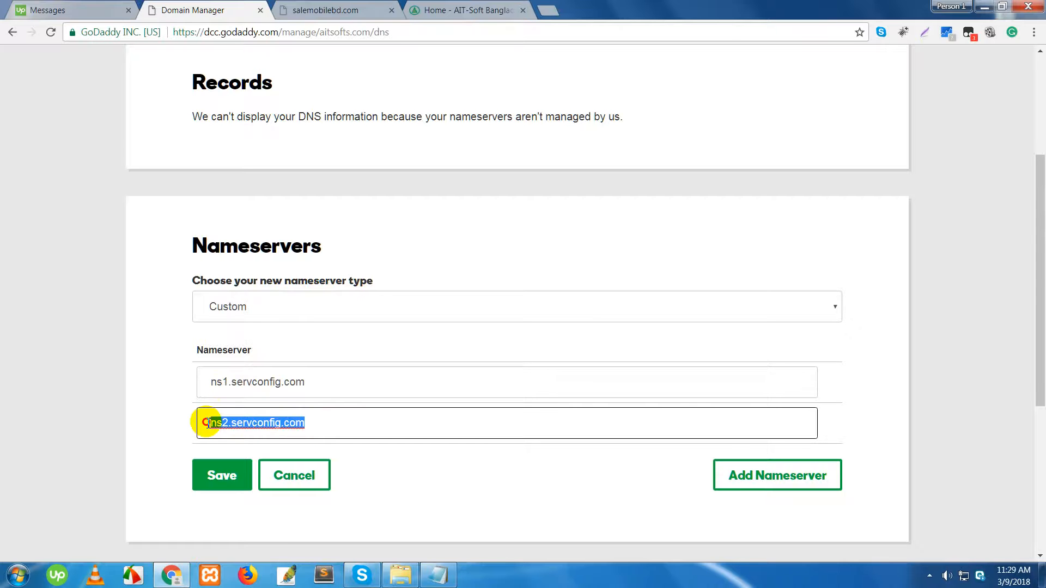
left_click_drag(323, 386, 205, 381)
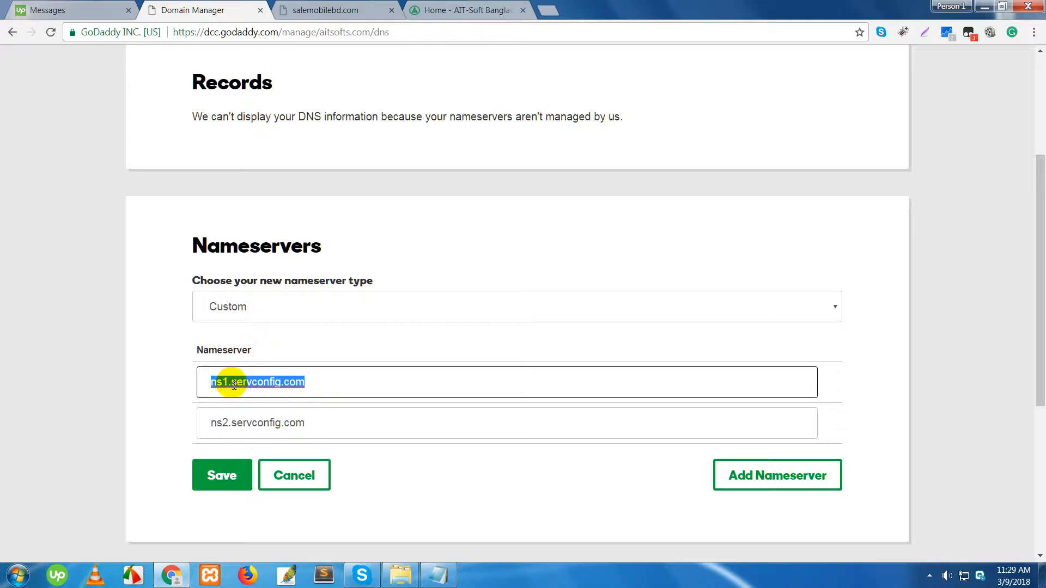
left_click_drag(212, 424, 309, 423)
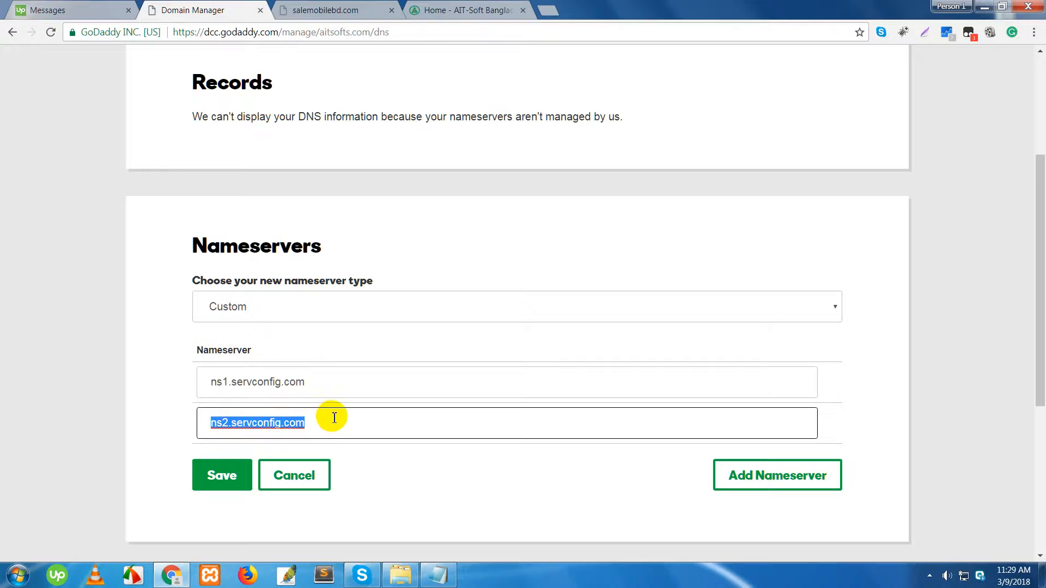
left_click(334, 417)
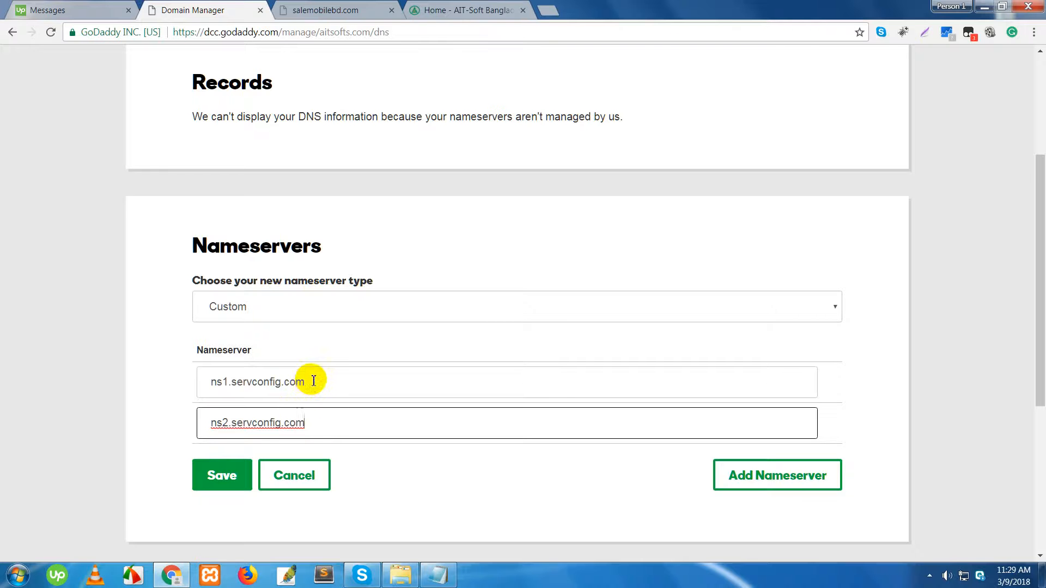
left_click_drag(310, 381, 204, 381)
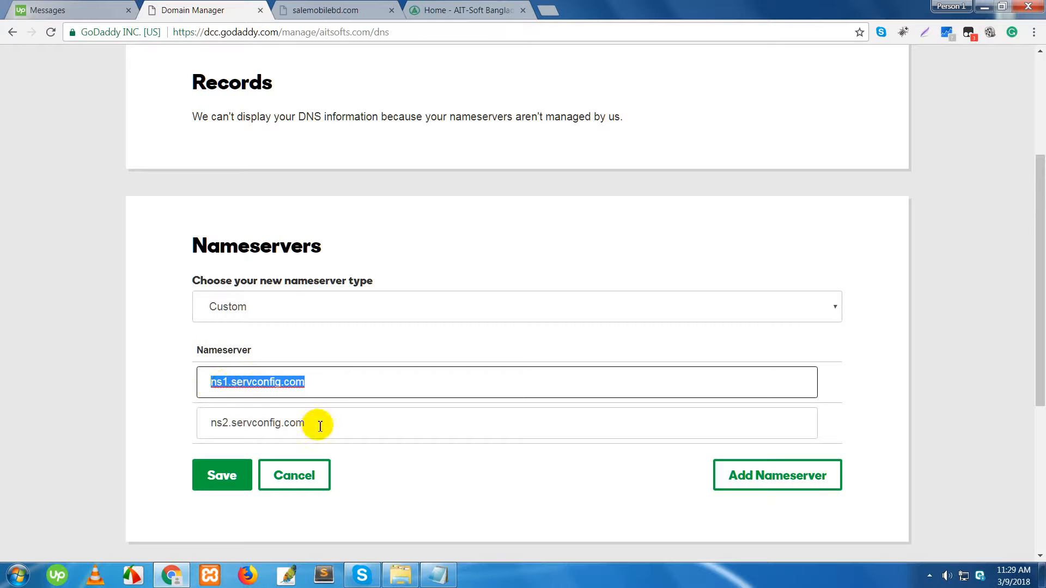
left_click_drag(315, 422, 203, 424)
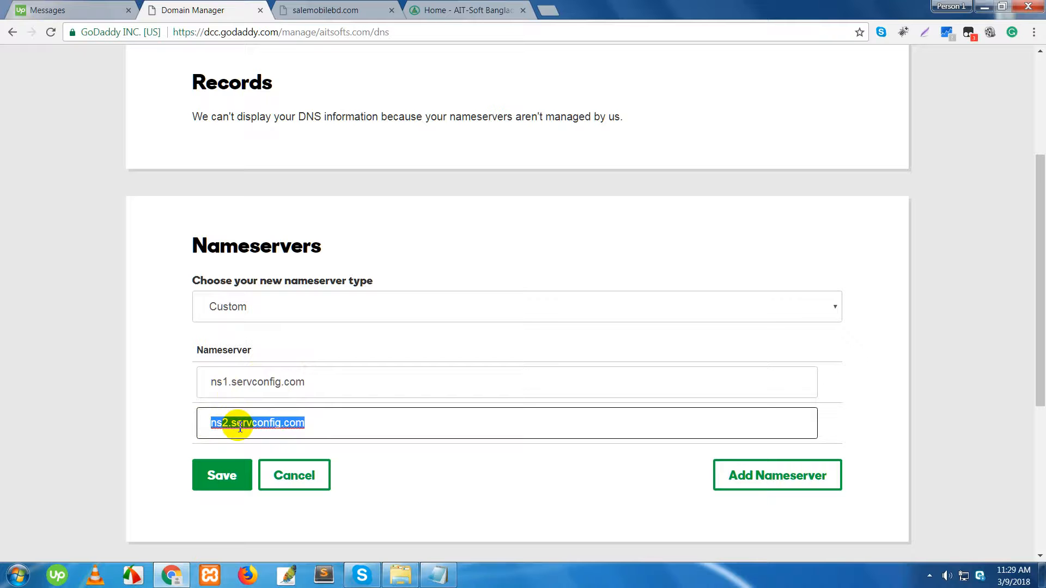
left_click(337, 424)
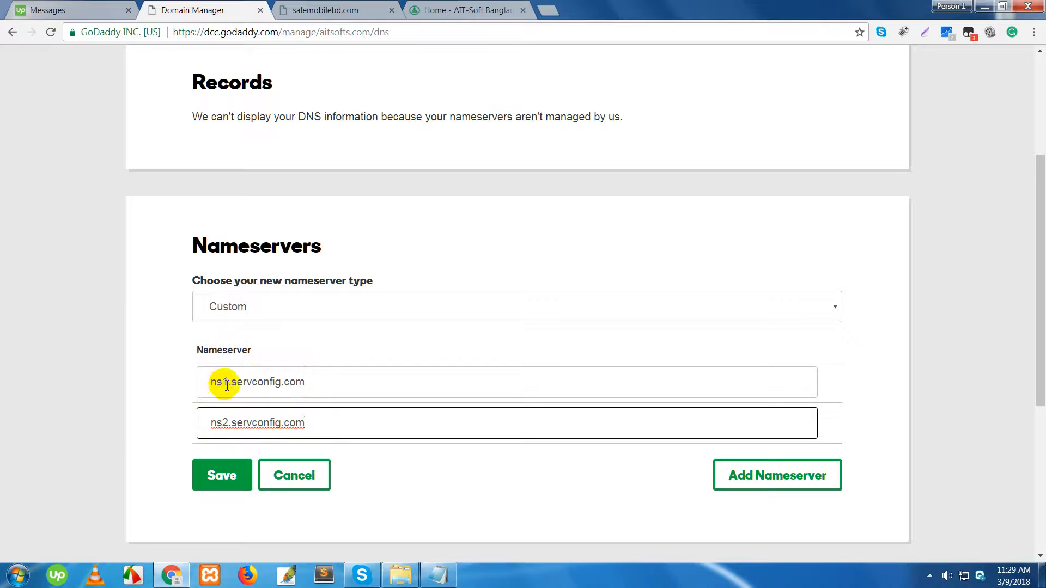
double_click(256, 382)
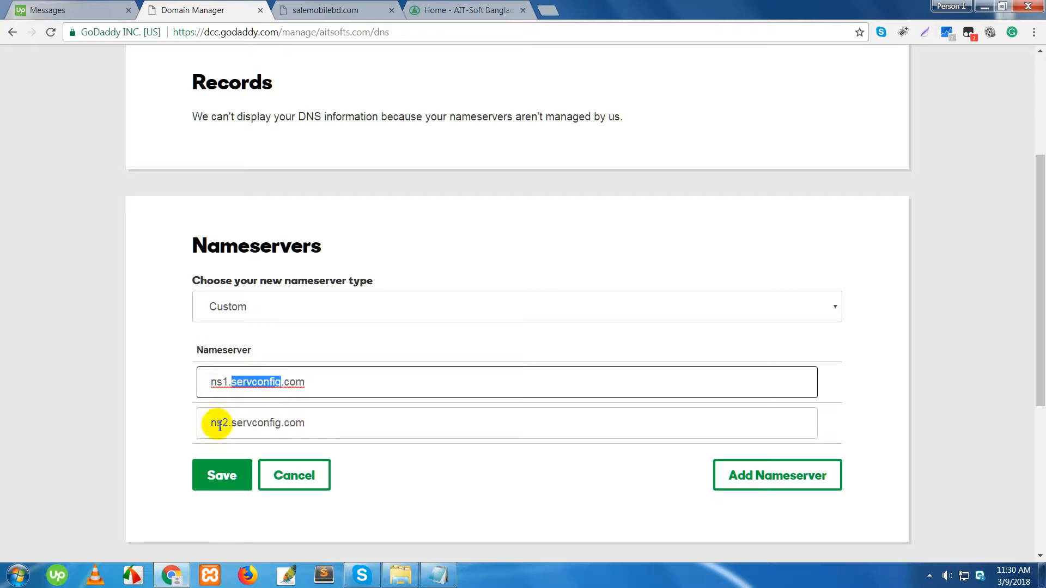
left_click(325, 422)
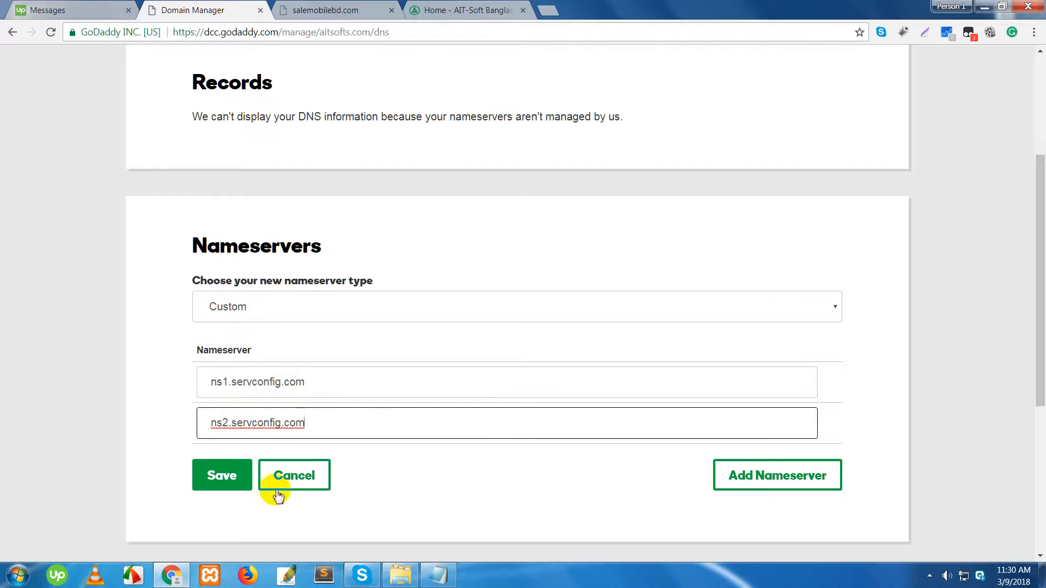
Step: Log out of the GoDaddy account and open a new browser tab
scroll(444, 452, "up", 4)
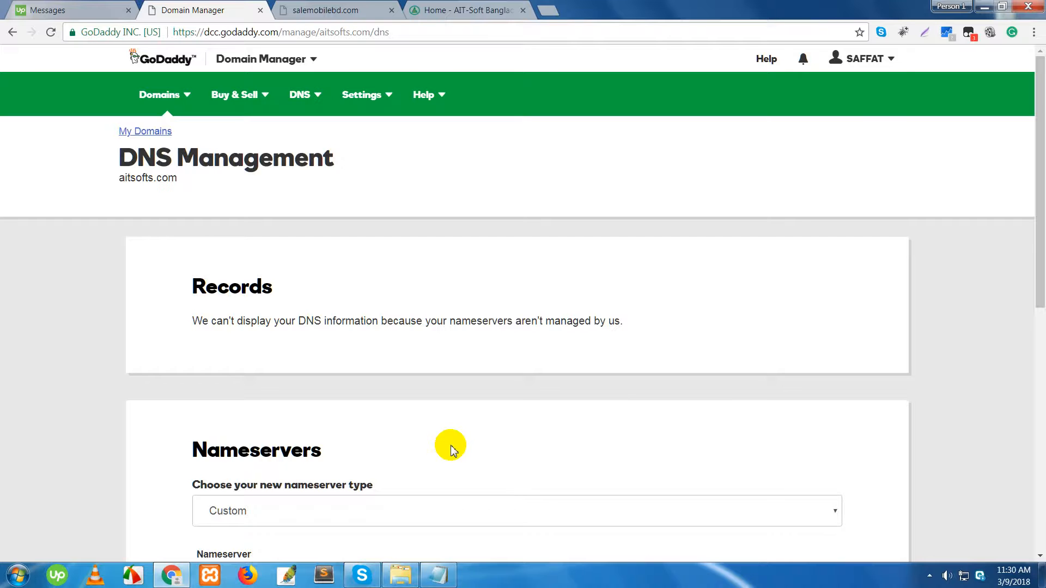
left_click(882, 62)
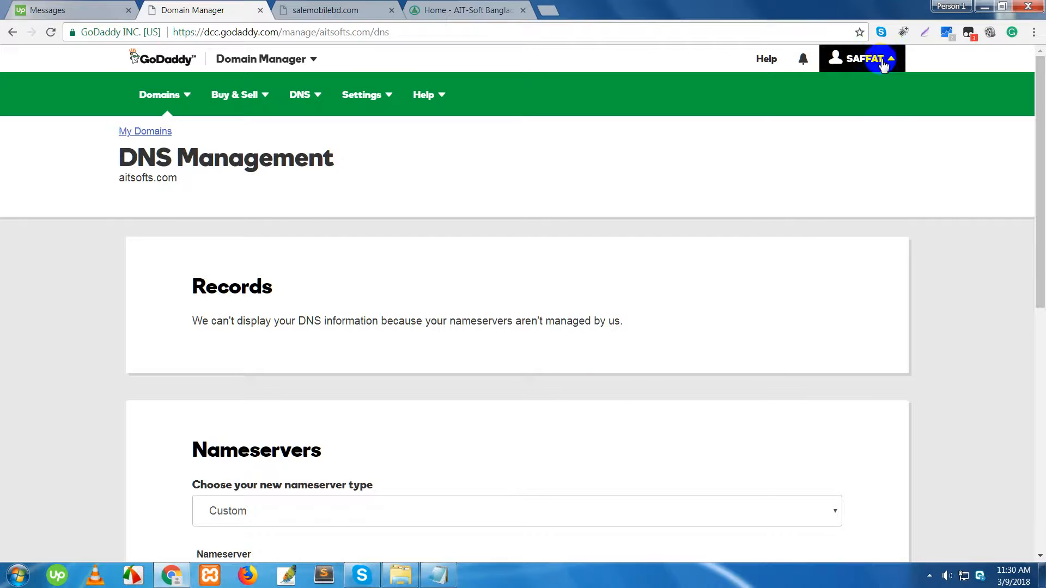
left_click(807, 262)
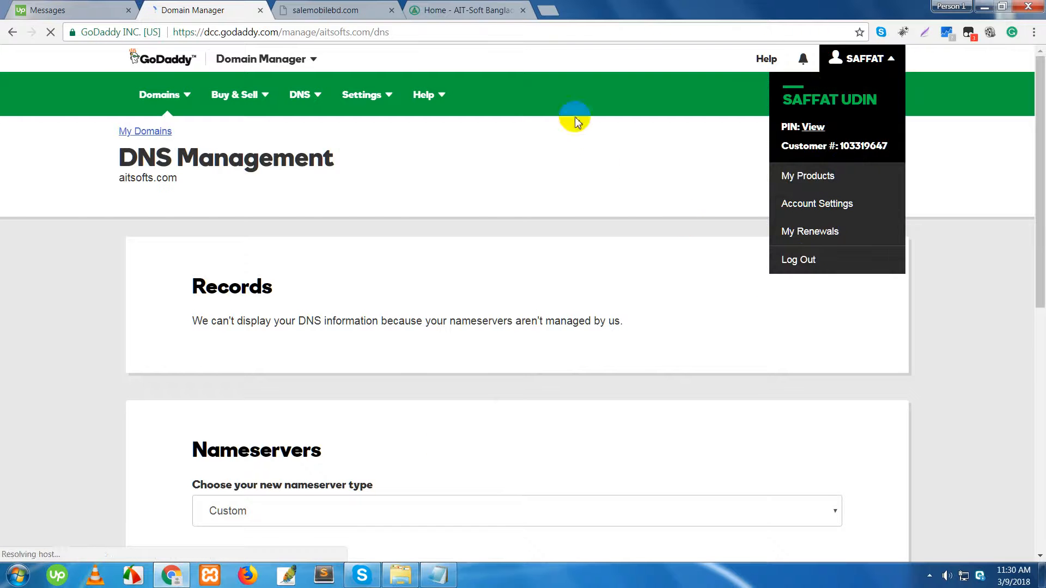
left_click(551, 15)
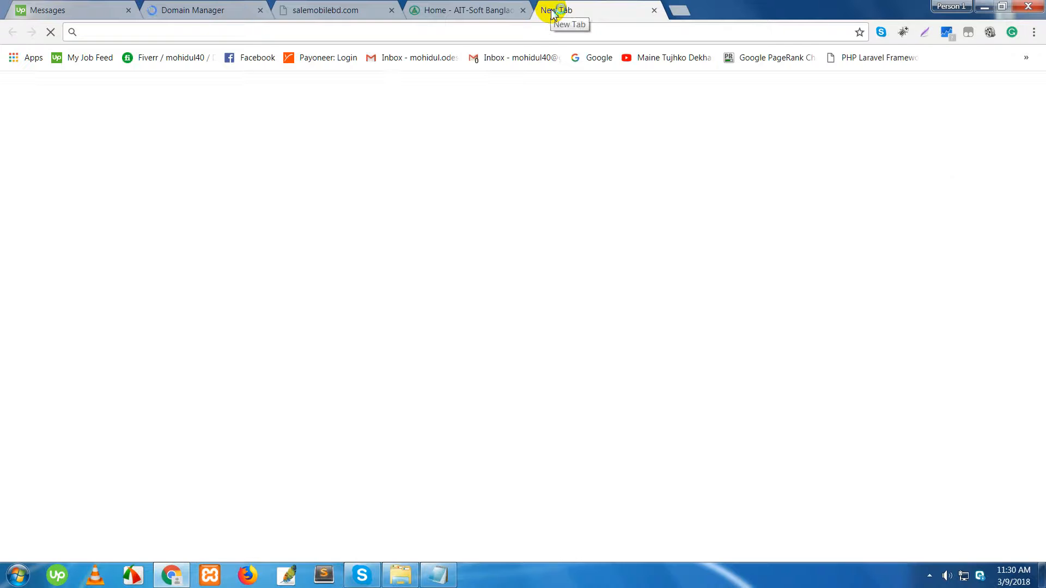
Step: Google 'innmotion hosting' and open the inmotionhosting.com result
type("in")
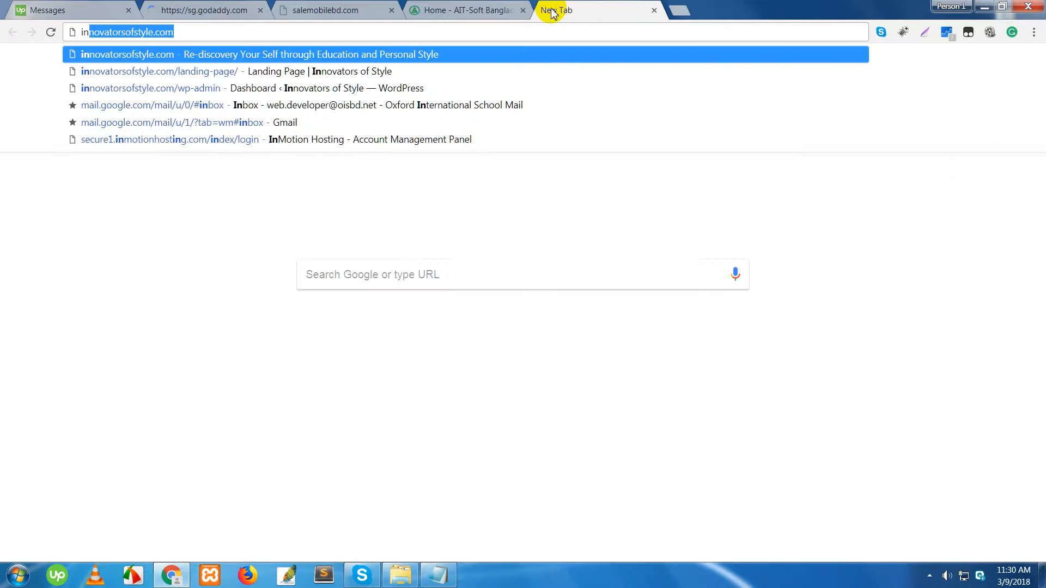
type("nmotion")
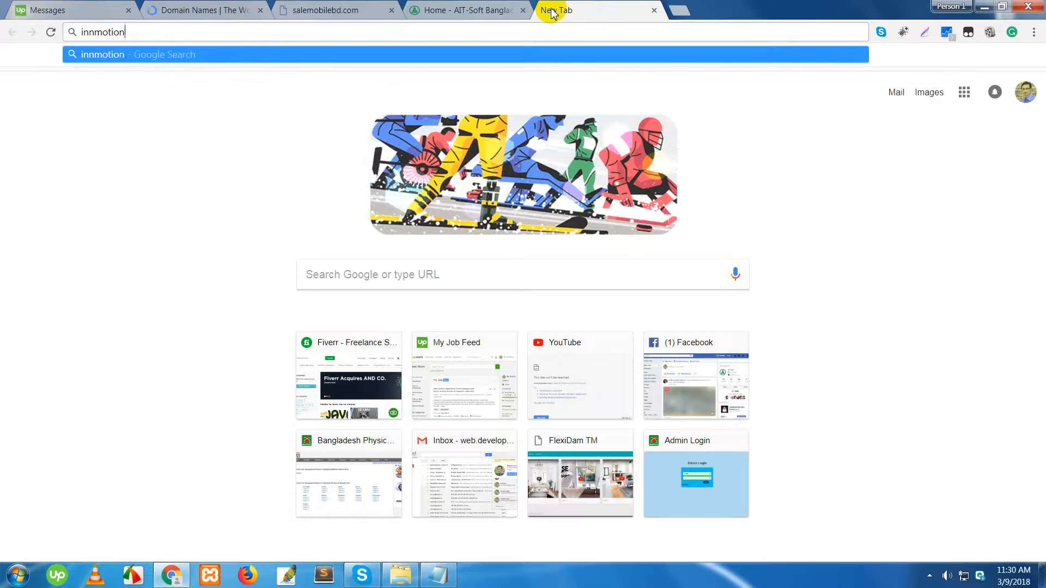
key("Return")
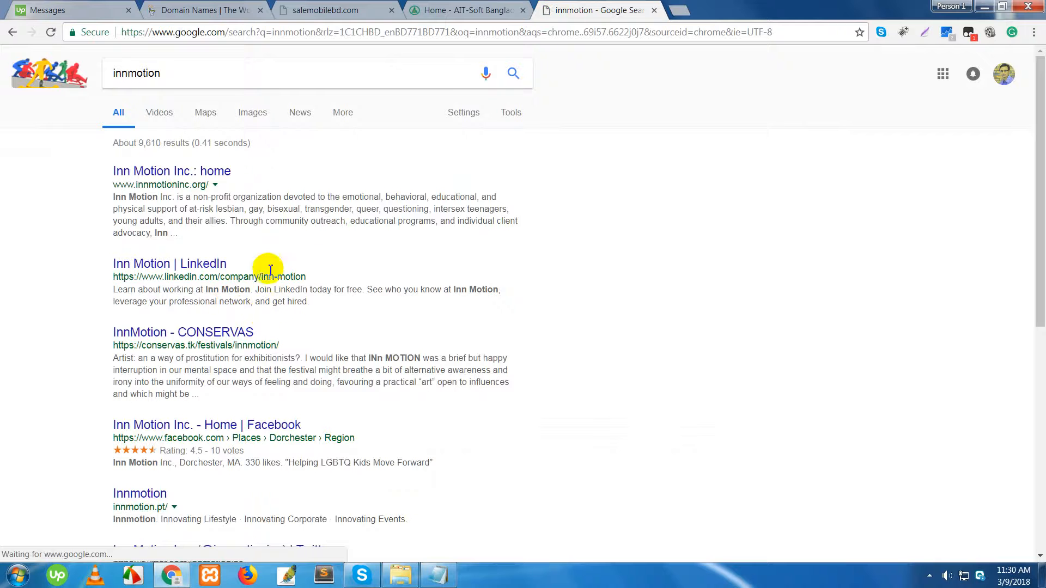
left_click(195, 80)
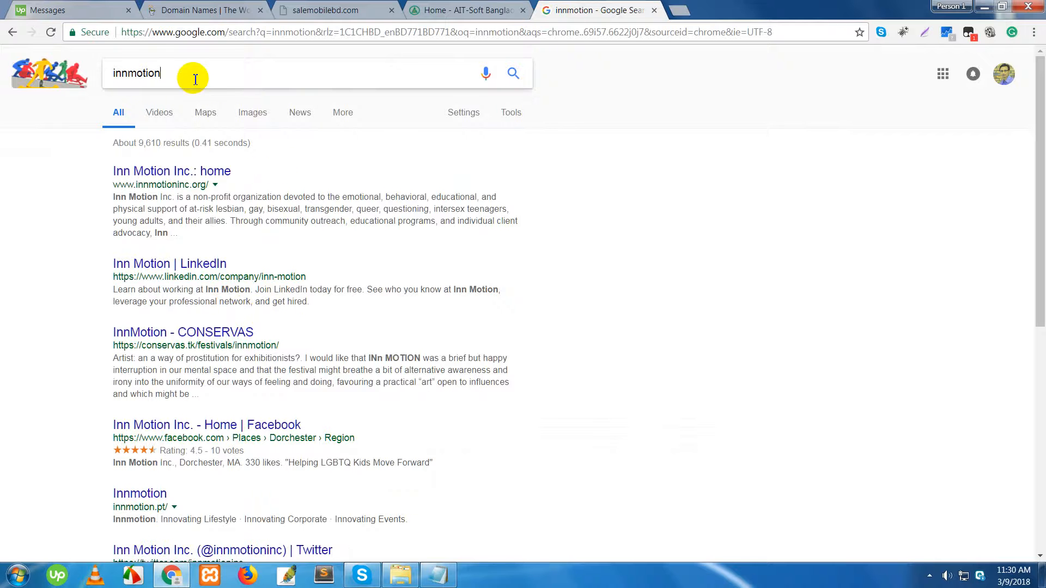
type("hosting")
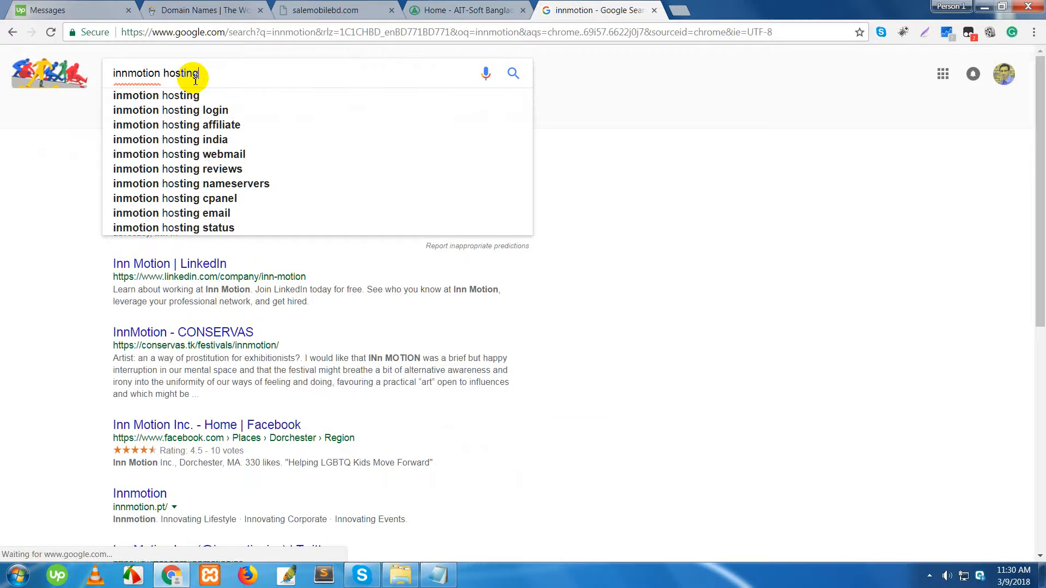
key("Return")
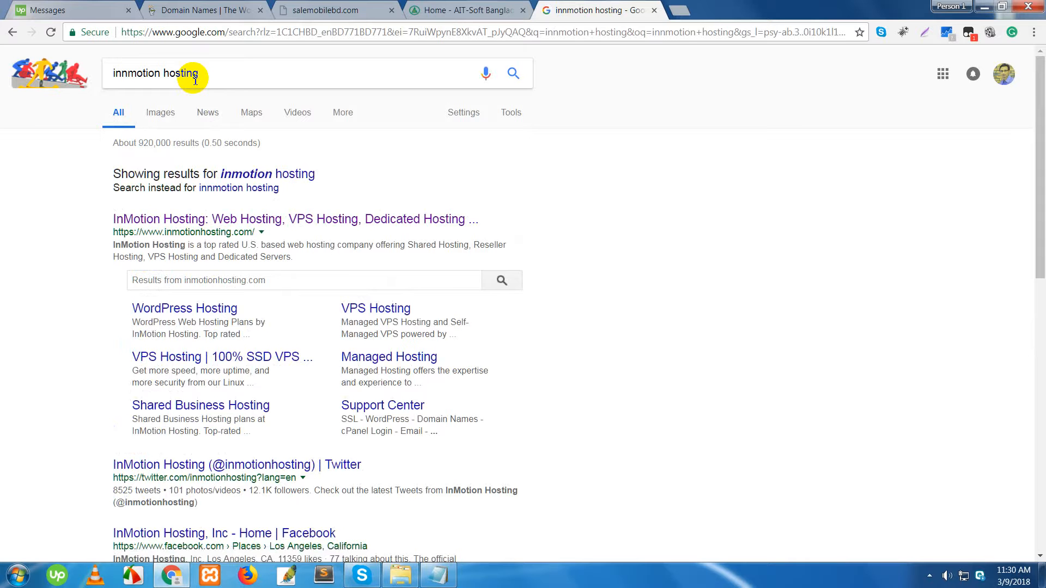
left_click(302, 225)
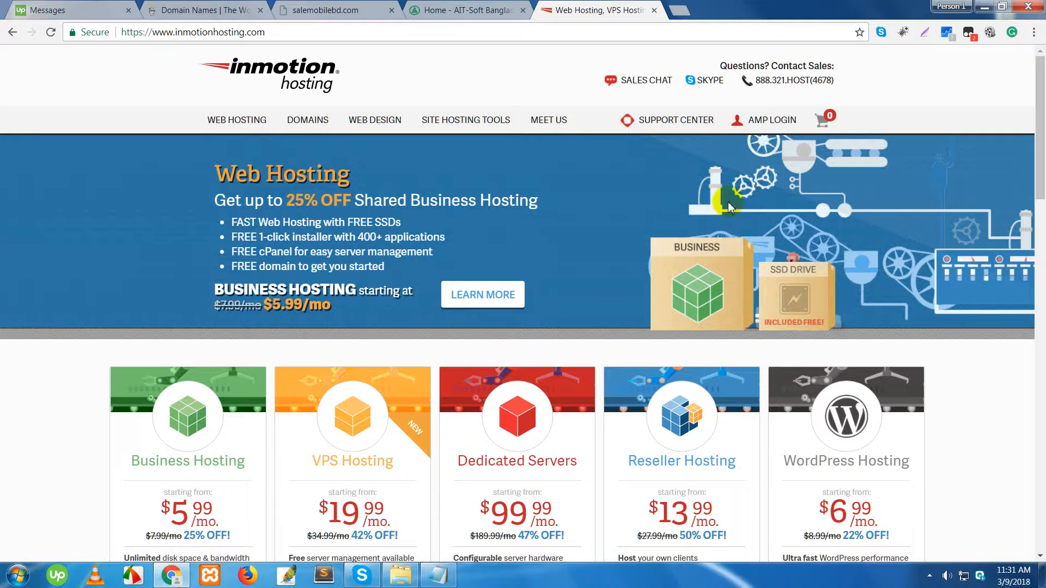
Step: Go to AMP login and launch WHM for the oisbd.net hosting account
left_click(770, 120)
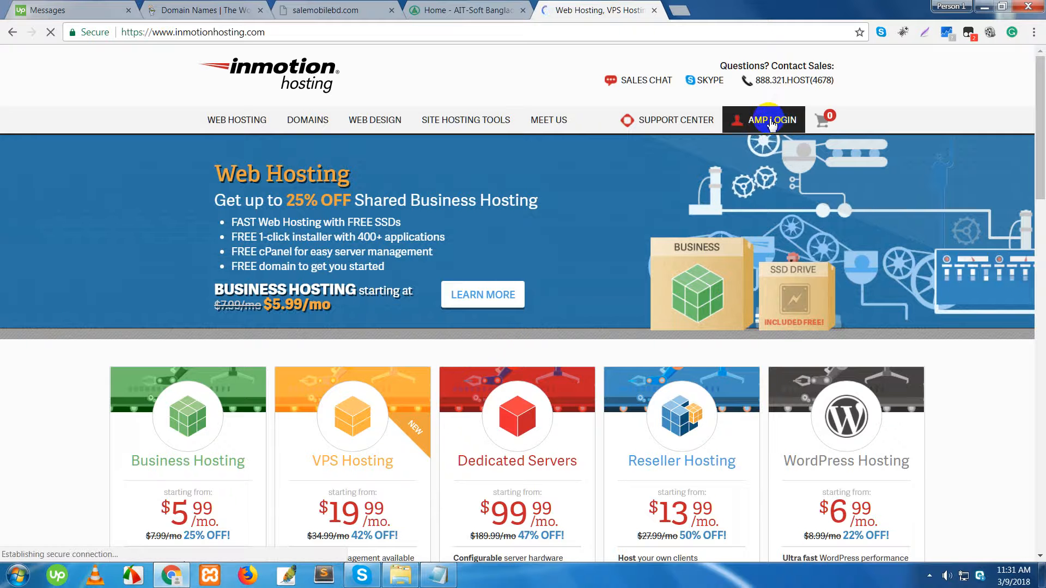
left_click(929, 576)
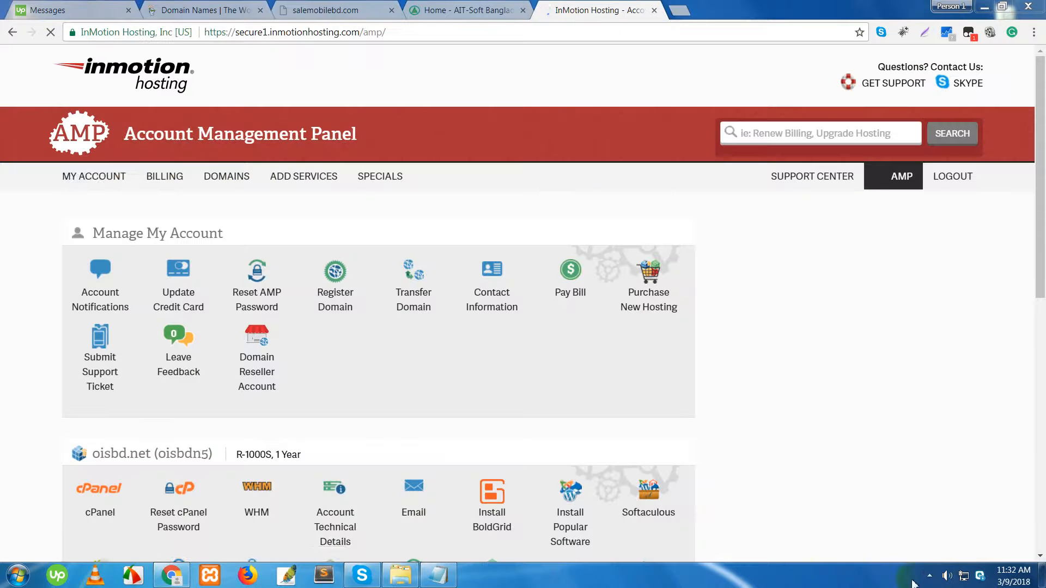
left_click(929, 576)
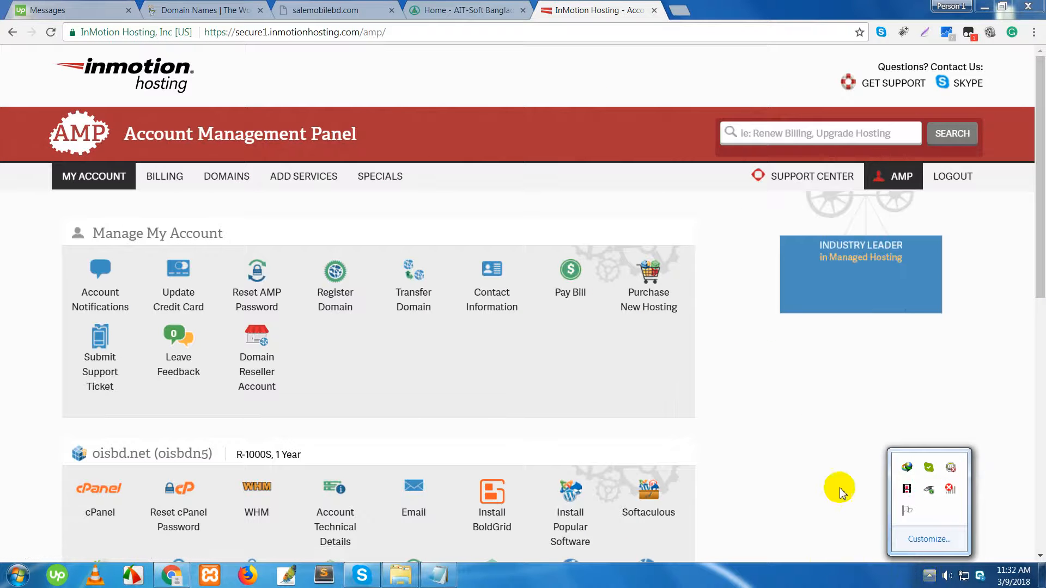
left_click(824, 442)
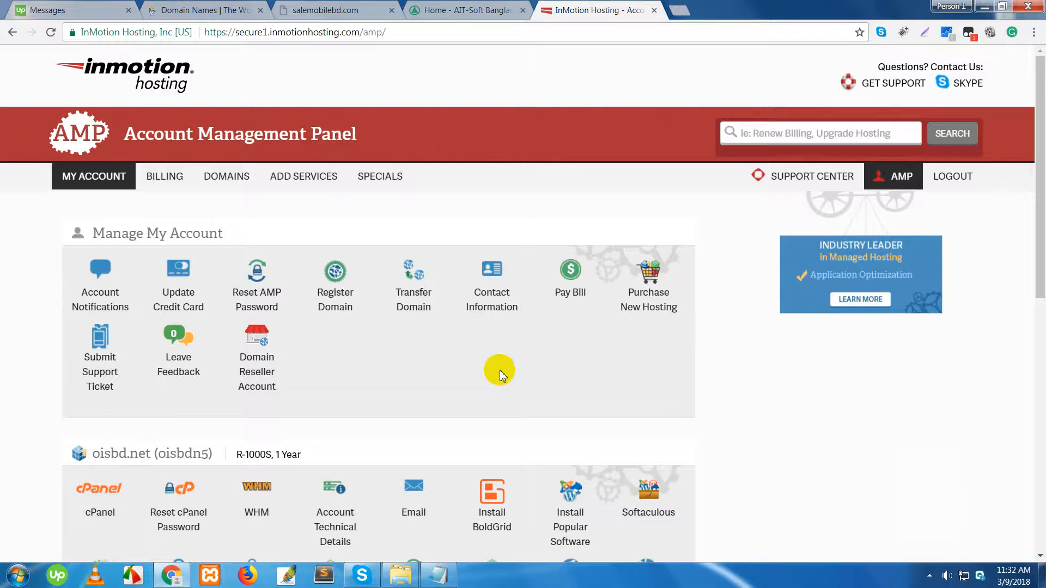
scroll(457, 415, "down", 2)
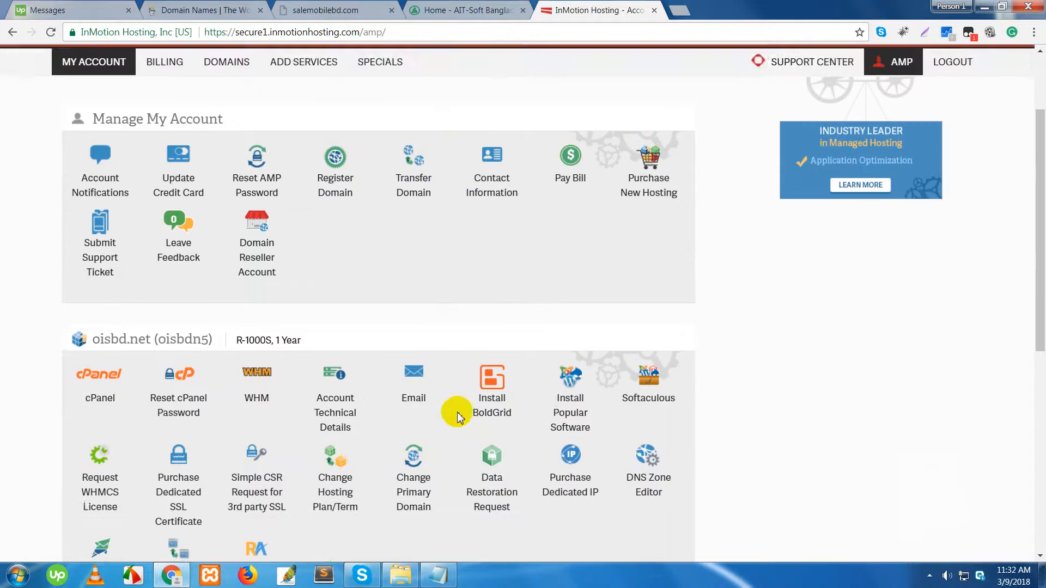
scroll(354, 430, "up", 1)
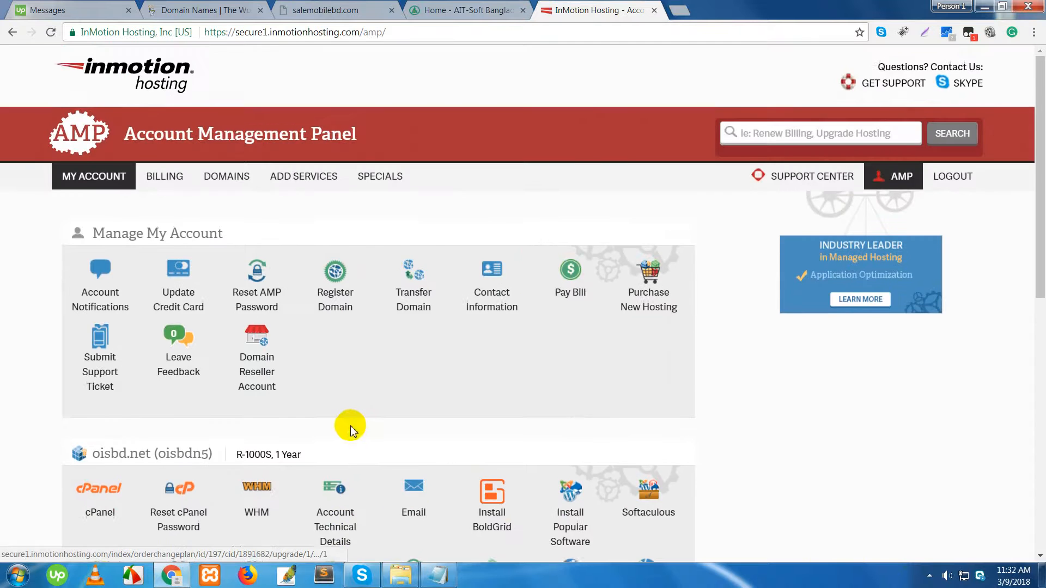
left_click(263, 445)
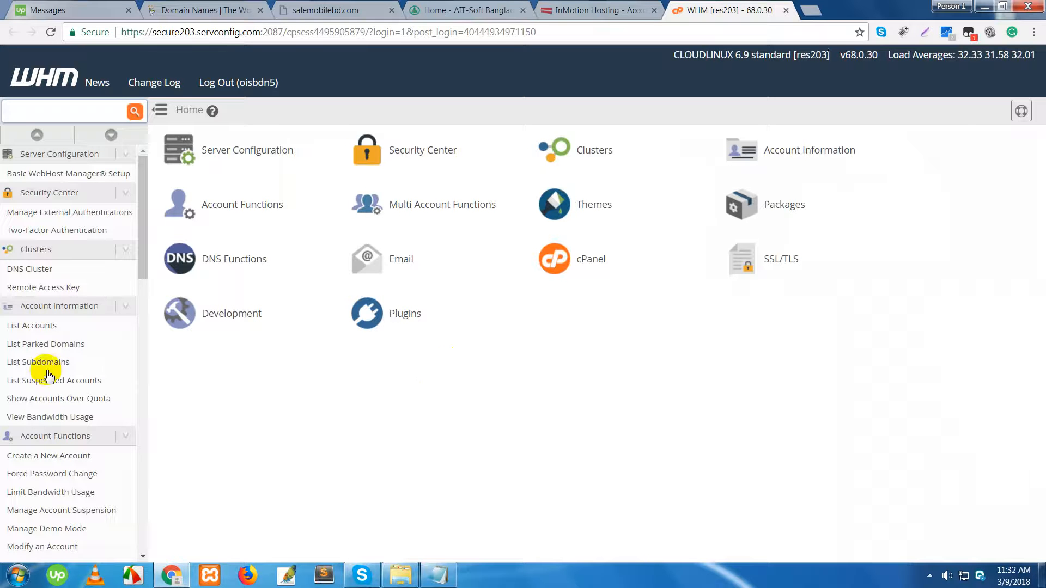
Step: Browse the List Accounts table of hosted accounts like aitsofts.com, then bring up Create a New Account
left_click(33, 326)
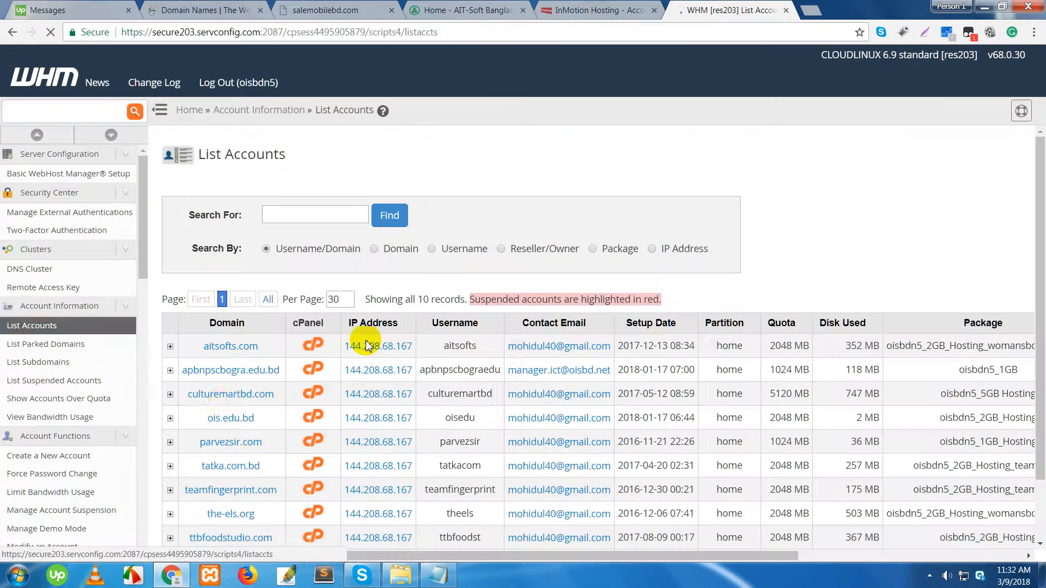
scroll(233, 368, "down", 2)
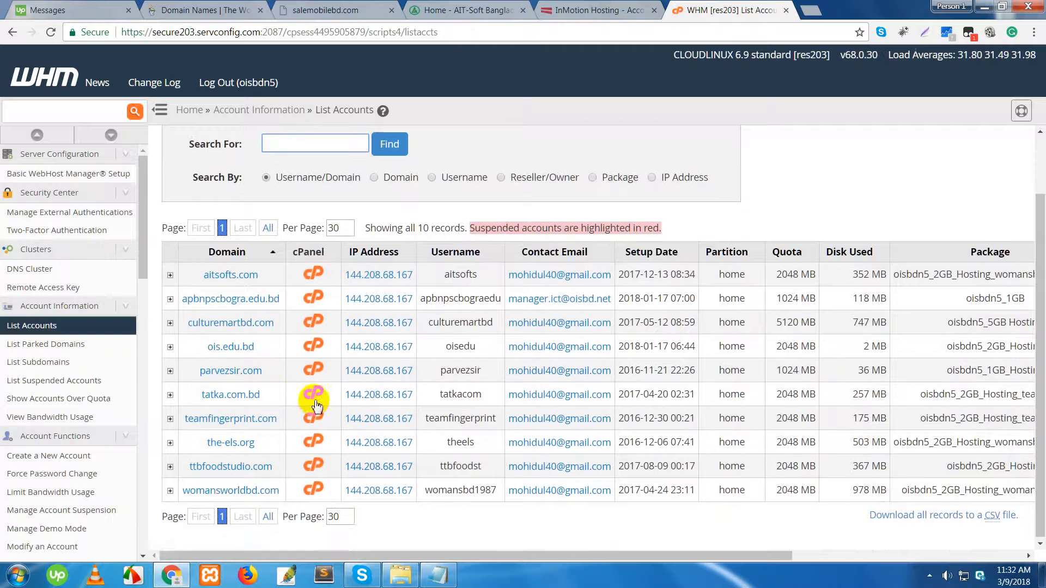
scroll(311, 382, "up", 2)
scroll(402, 362, "down", 2)
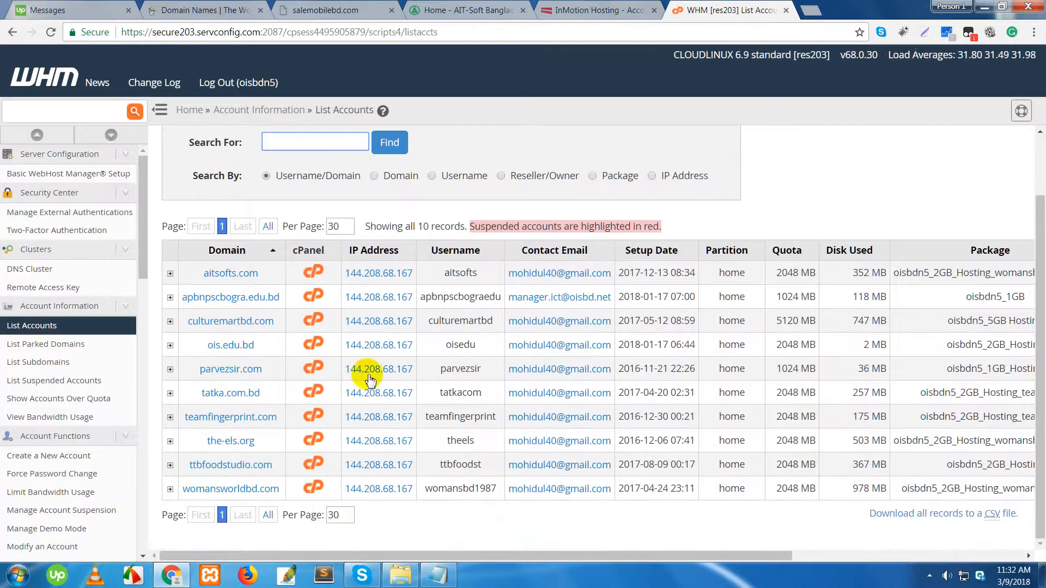
left_click(66, 456)
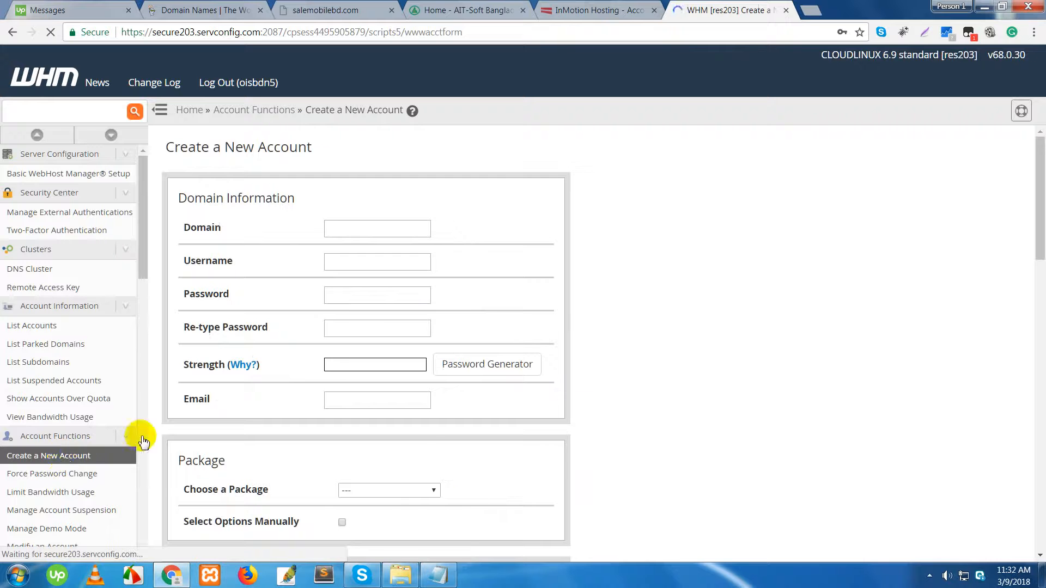
left_click(354, 251)
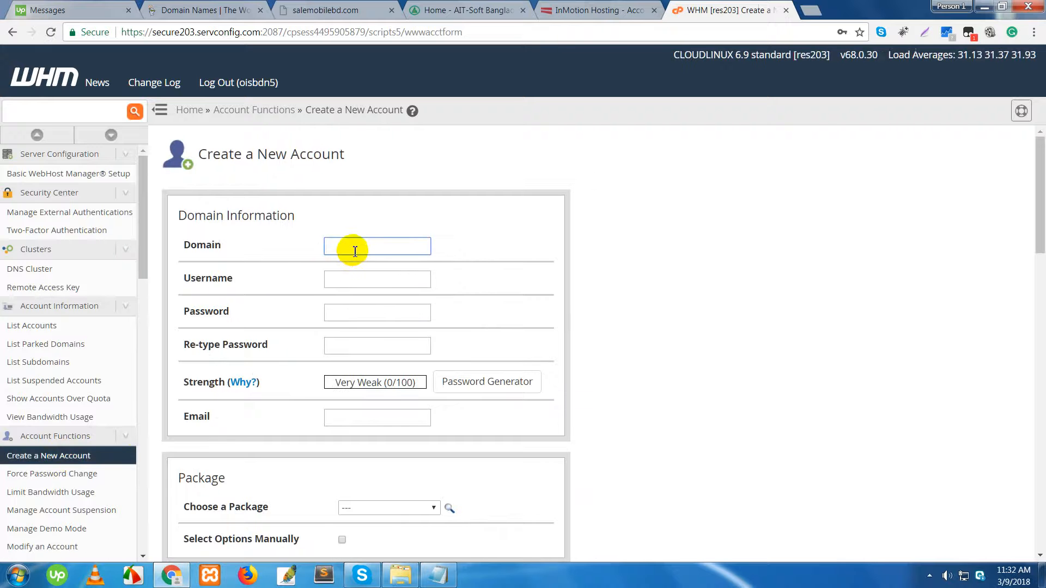
left_click(335, 283)
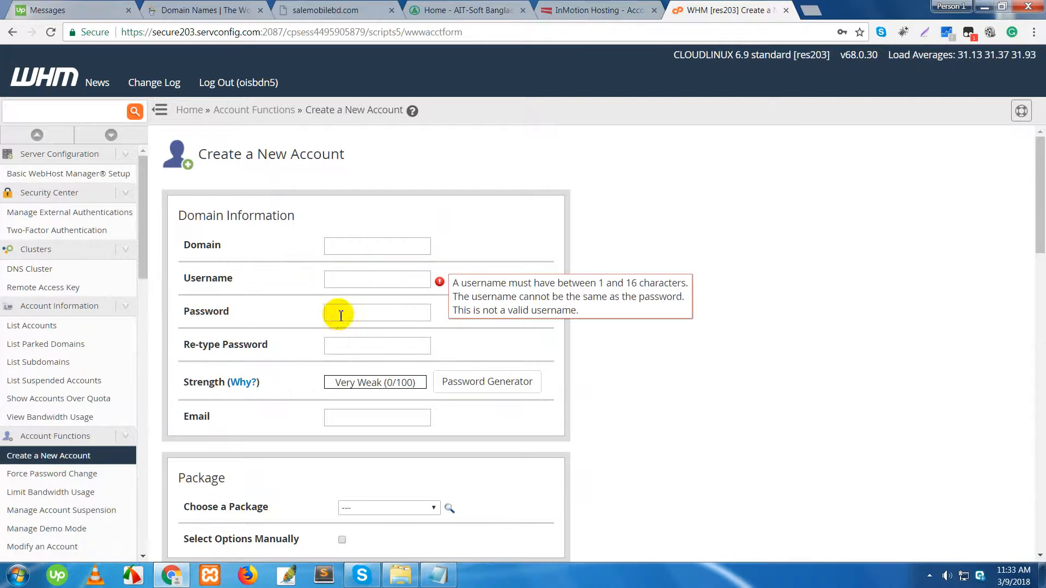
left_click(339, 311)
left_click(350, 345)
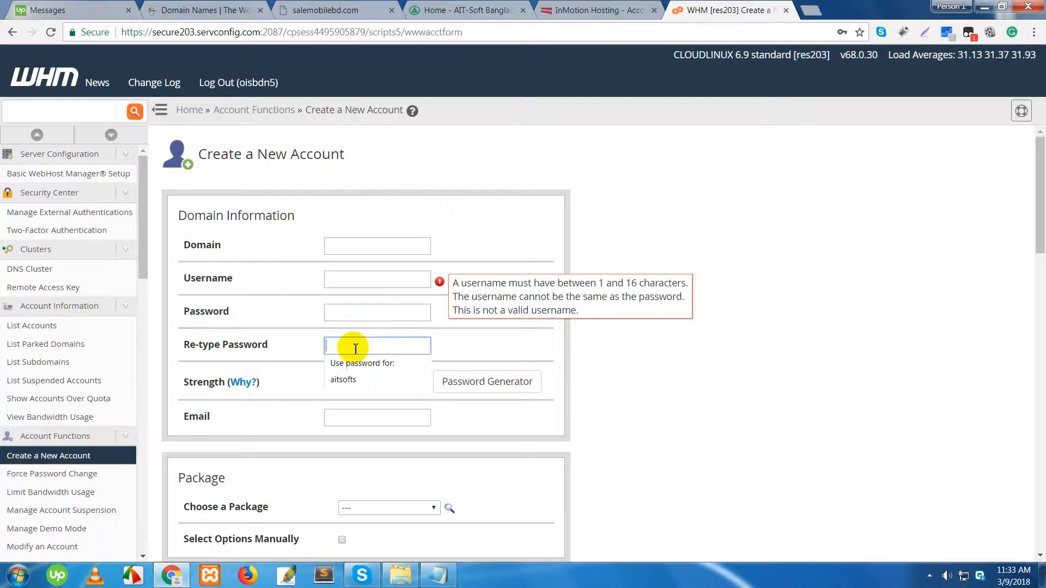
left_click(354, 413)
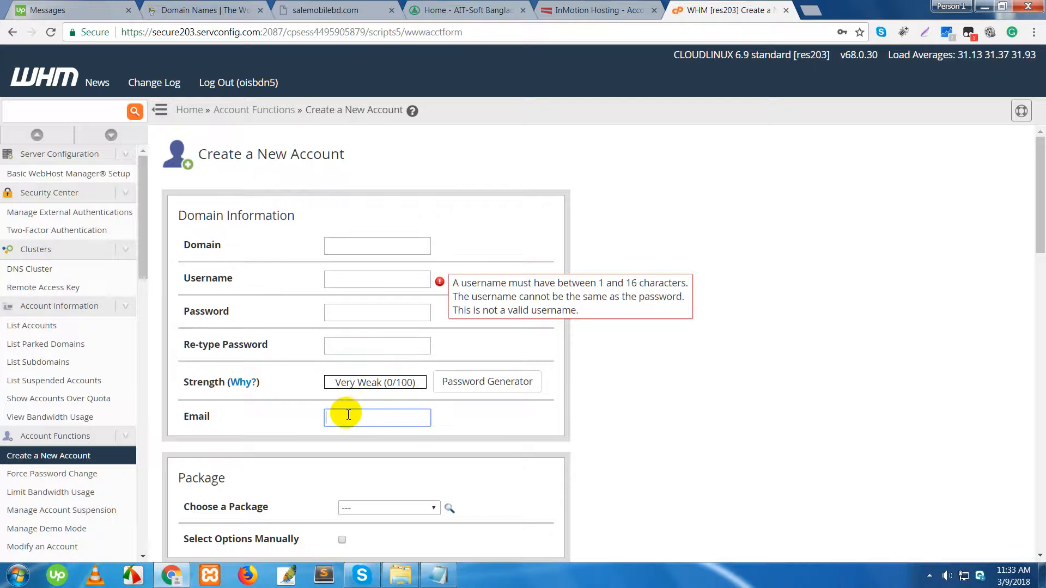
scroll(274, 427, "down", 3)
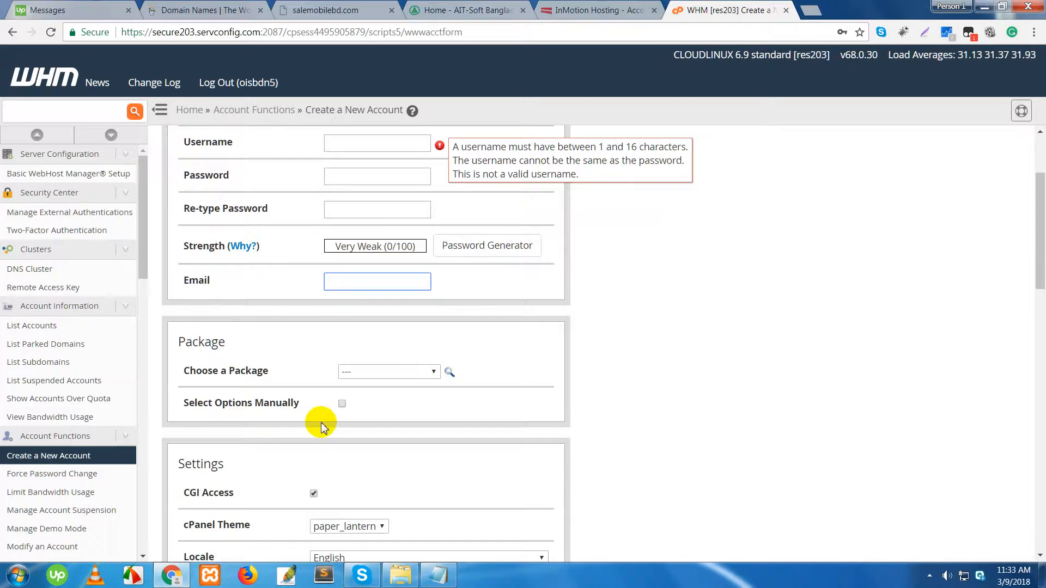
left_click(383, 372)
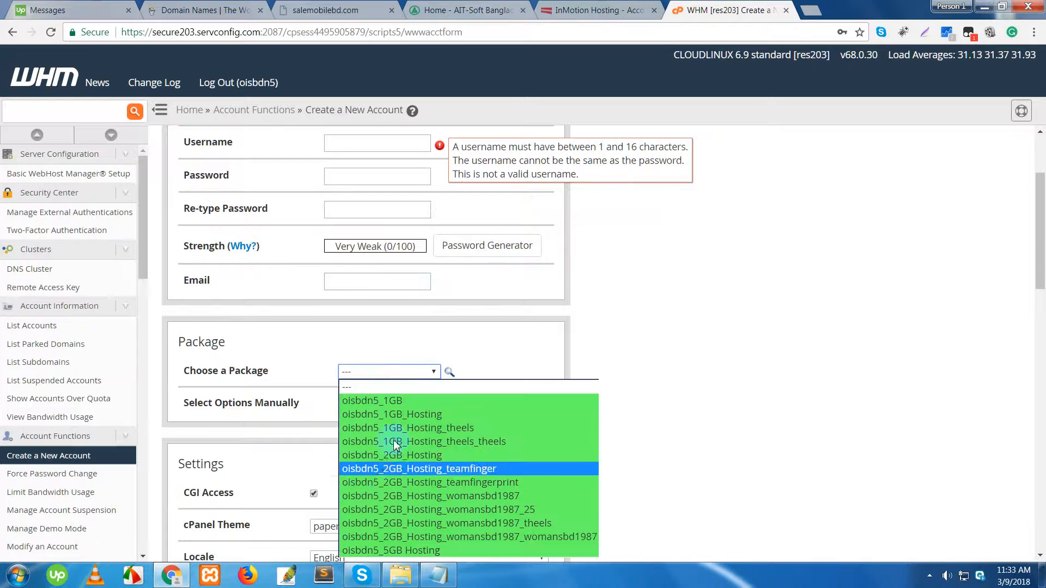
left_click(504, 371)
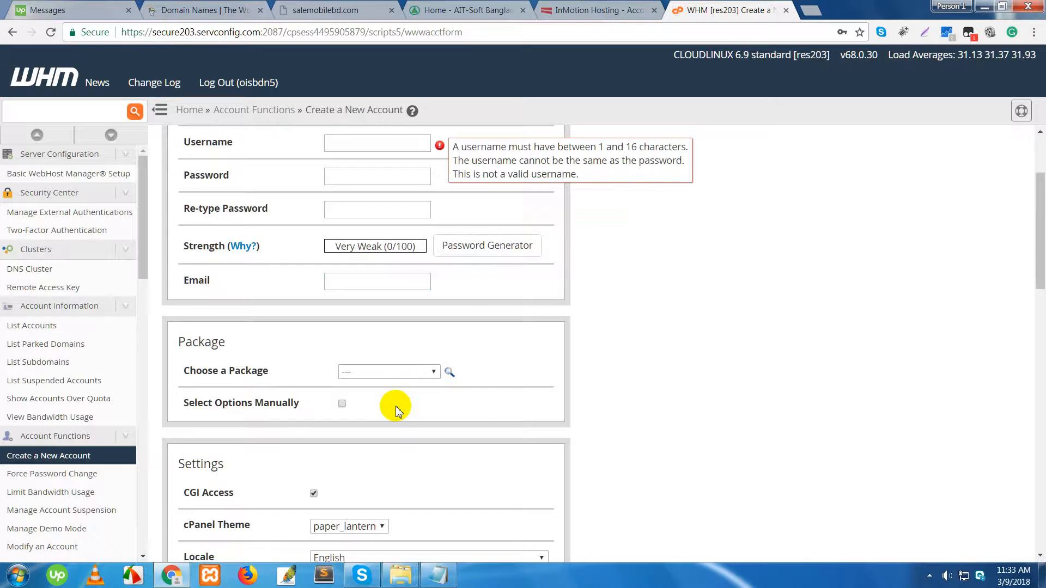
scroll(396, 409, "down", 3)
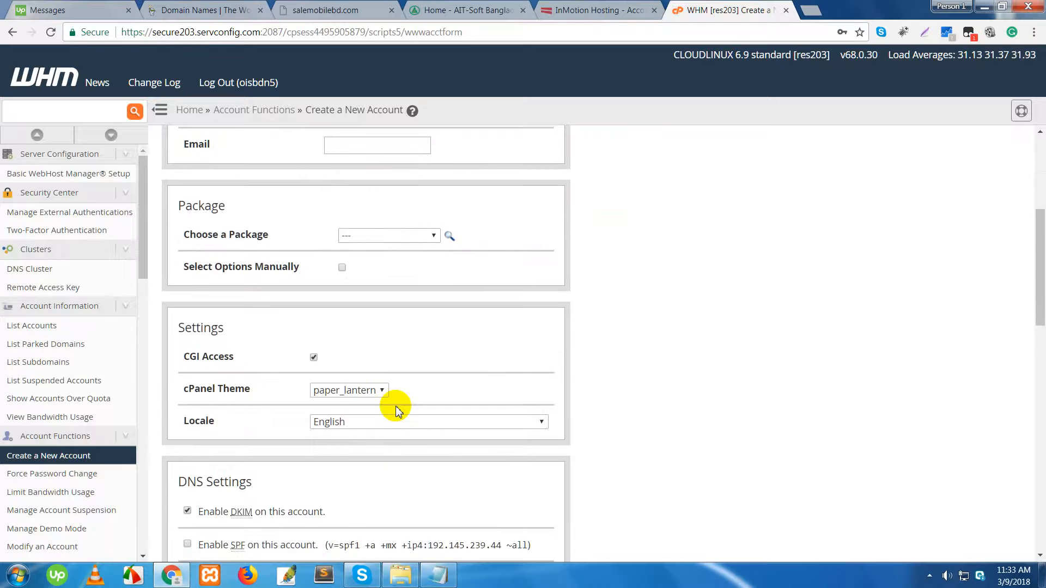
scroll(396, 409, "down", 1)
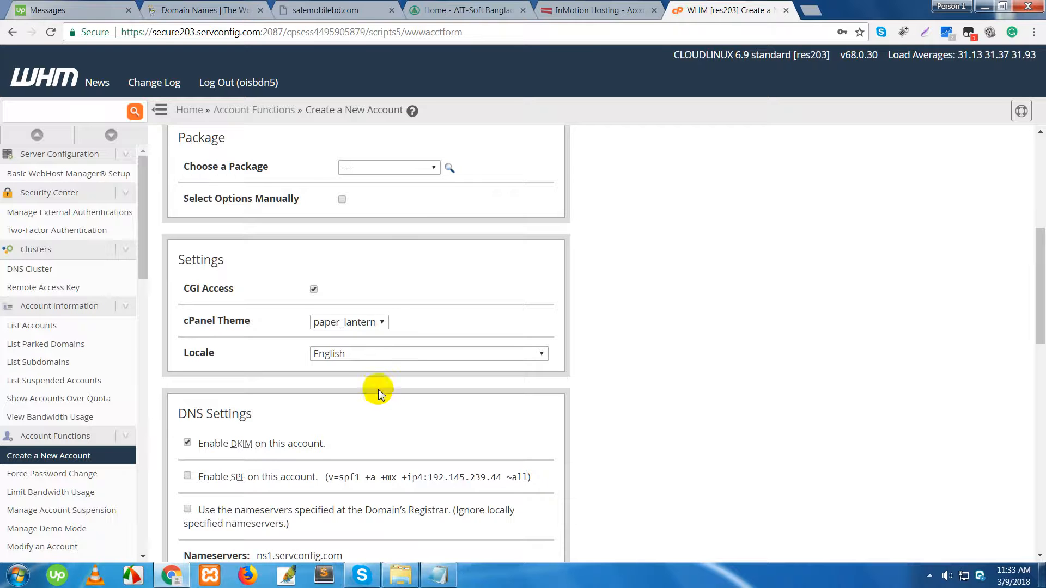
scroll(370, 432, "down", 3)
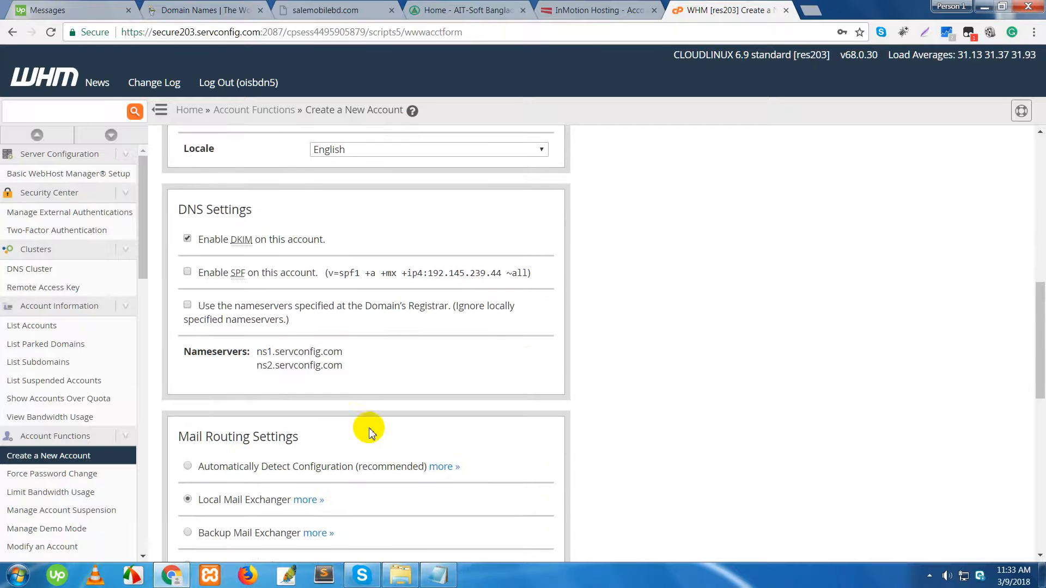
scroll(362, 432, "down", 1)
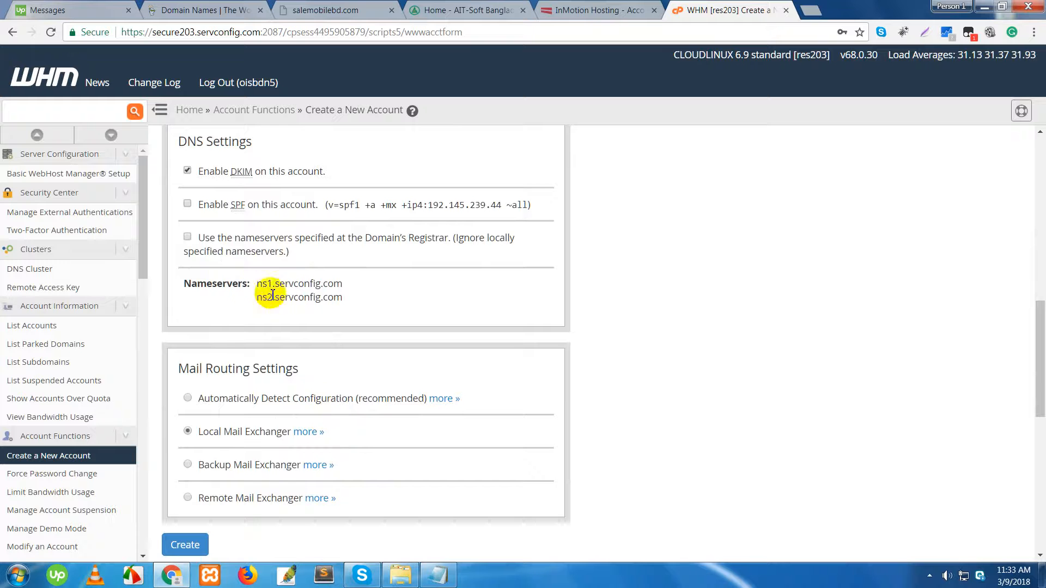
left_click_drag(257, 283, 349, 285)
left_click_drag(251, 298, 346, 299)
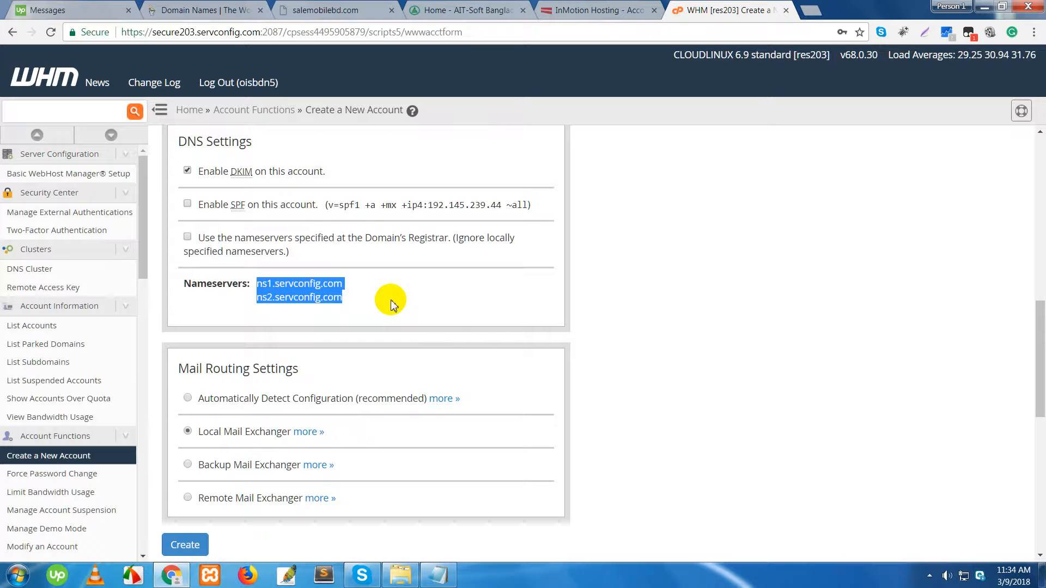
scroll(621, 425, "up", 5)
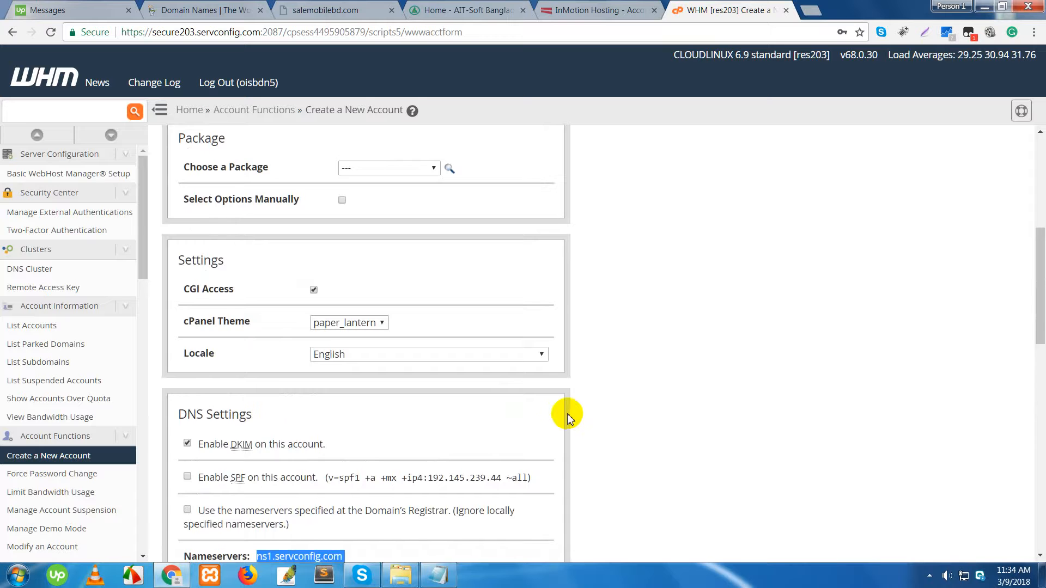
scroll(567, 413, "up", 3)
scroll(355, 497, "down", 10)
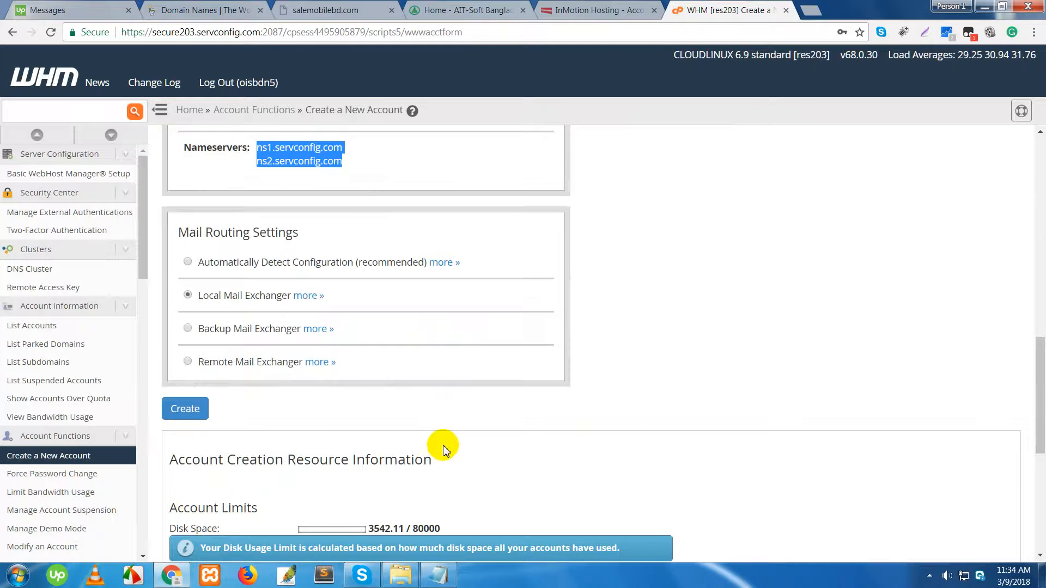
scroll(443, 449, "up", 11)
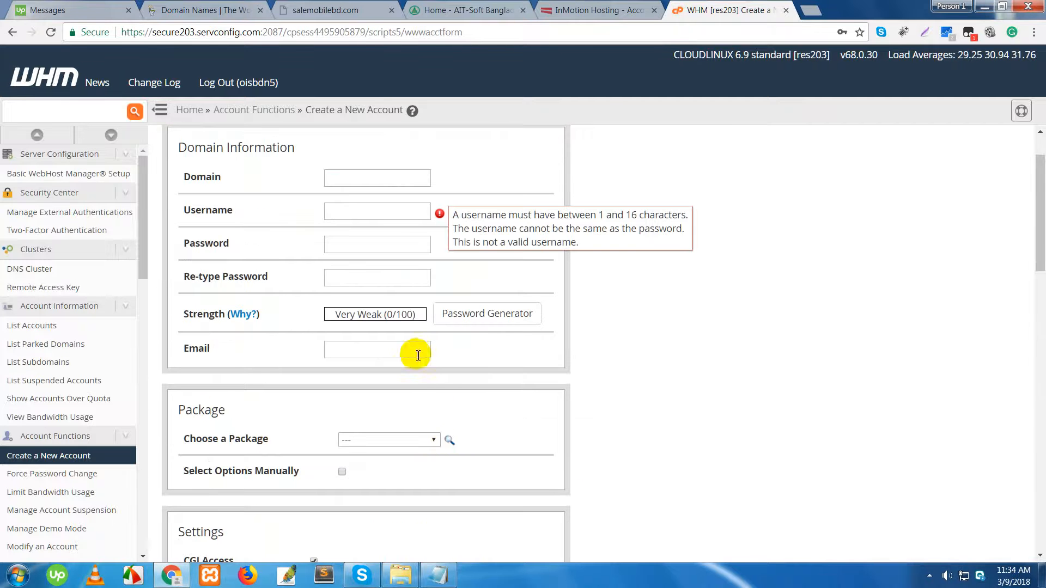
scroll(434, 381, "down", 3)
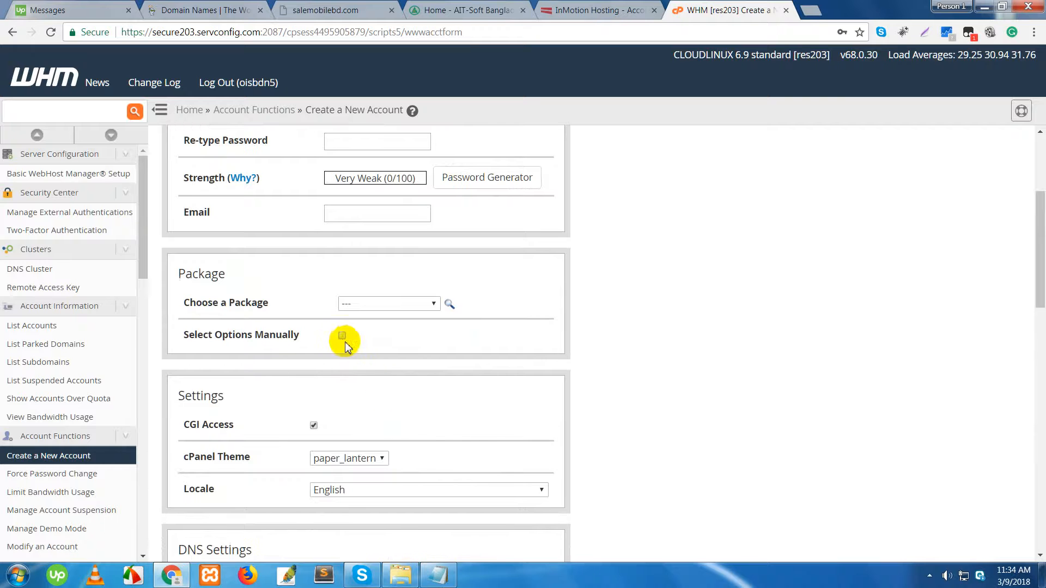
Step: Switch to Select Options Manually and highlight the disk quota (MB), FTP and email account limits
left_click(342, 336)
scroll(397, 360, "down", 3)
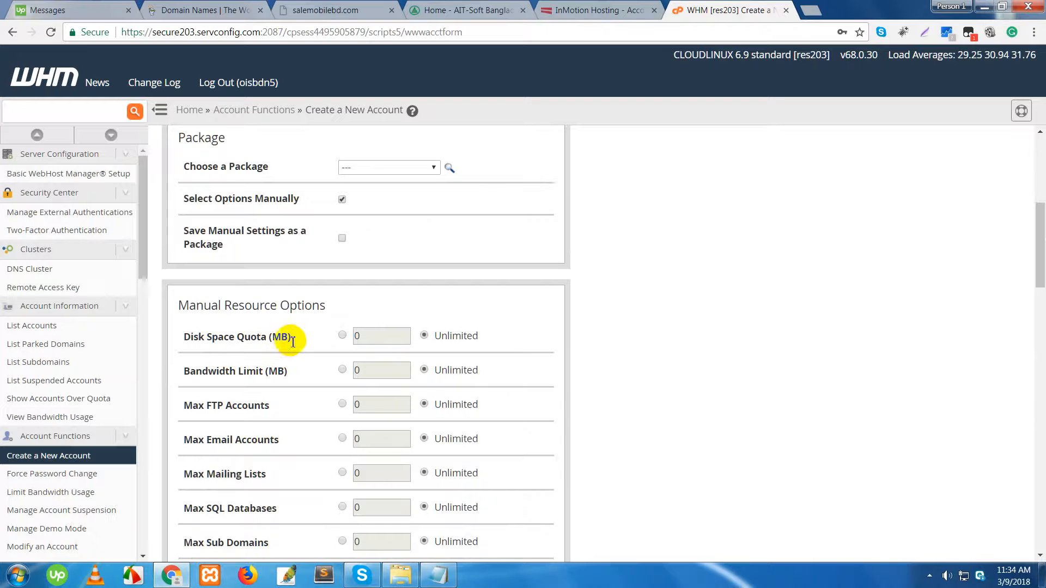
left_click_drag(297, 343, 272, 339)
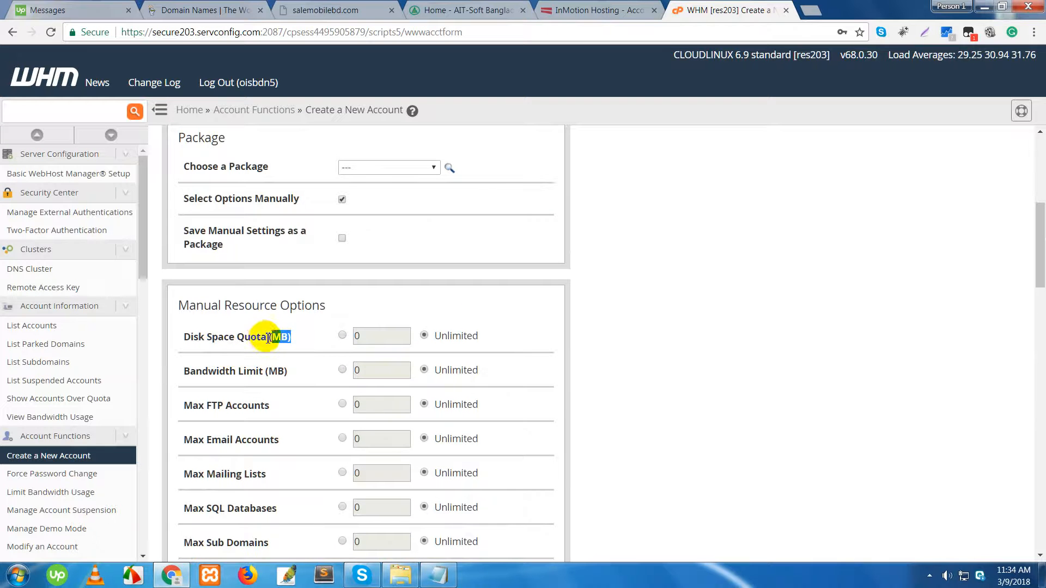
double_click(223, 338)
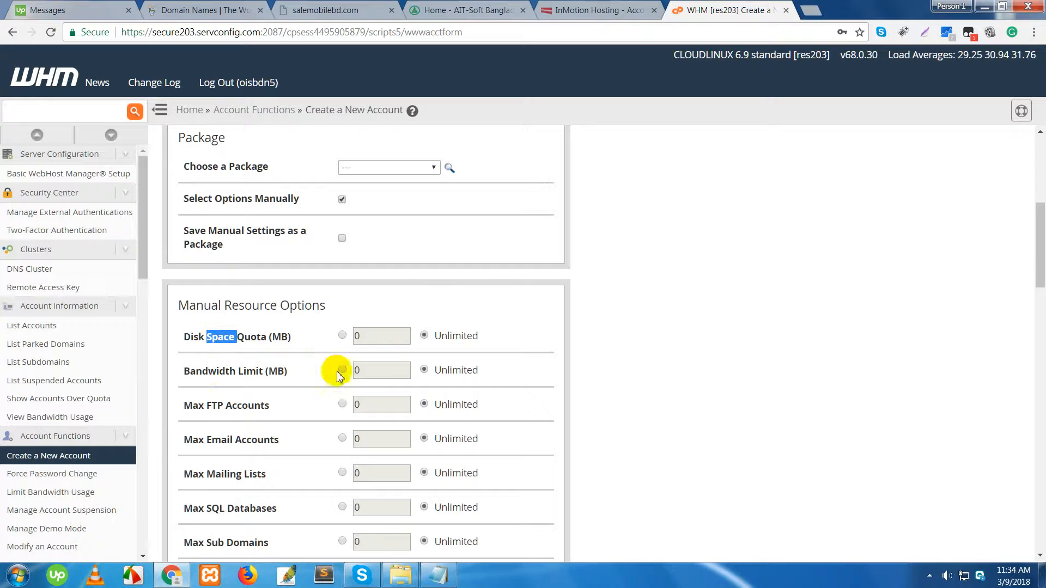
left_click_drag(218, 405, 274, 418)
left_click_drag(211, 442, 265, 440)
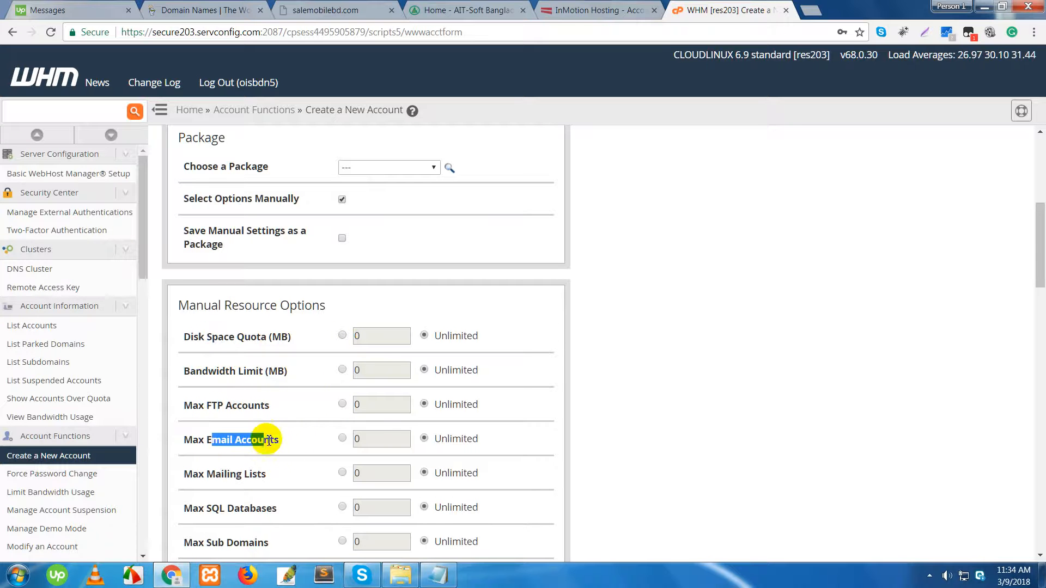
left_click_drag(214, 479, 281, 476)
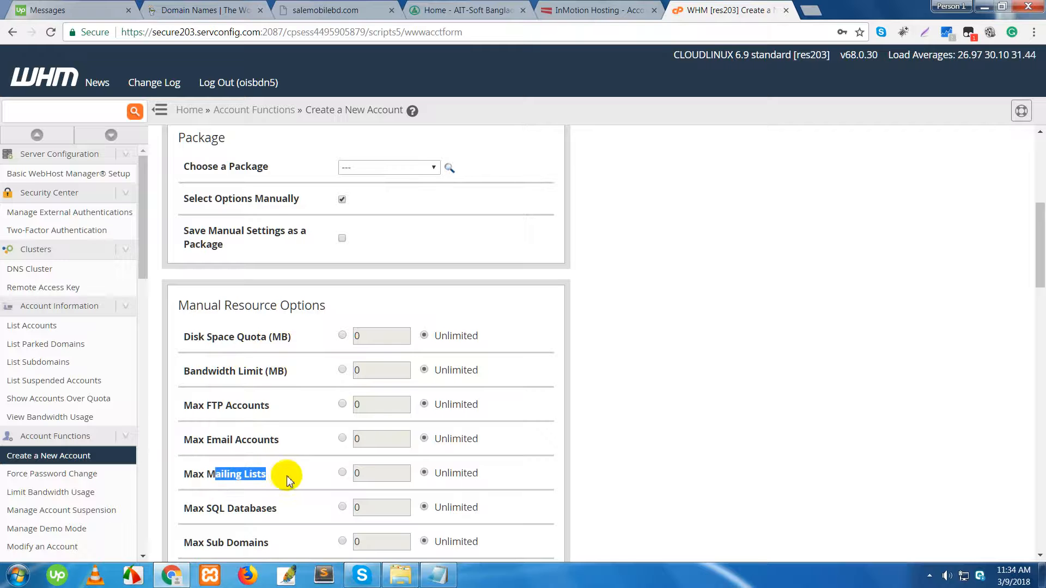
Step: Highlight the SQL databases, sub domains and addon domains limits while scrolling the resource options
scroll(256, 457, "down", 1)
left_click_drag(208, 439, 276, 438)
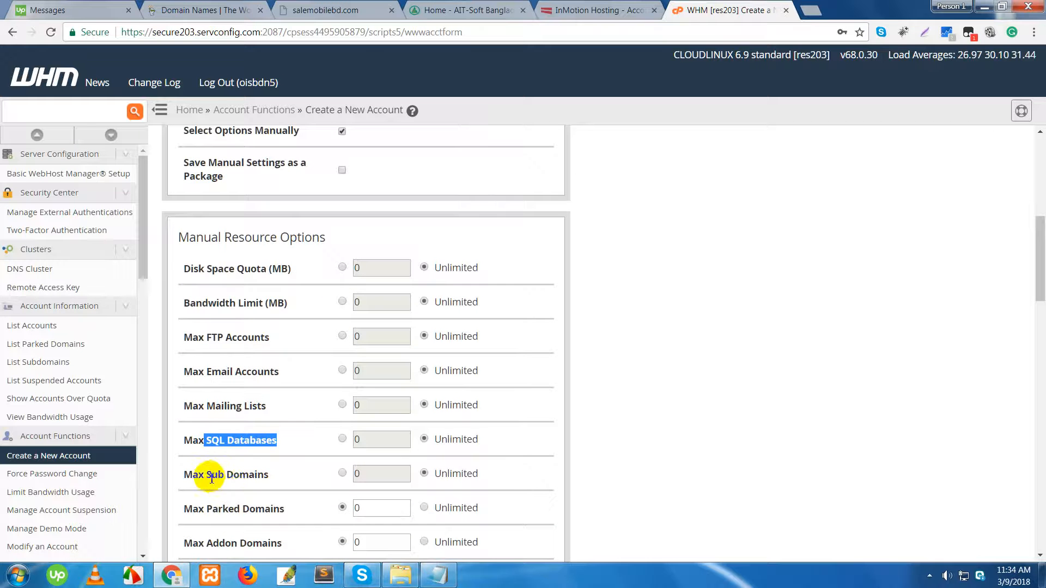
left_click_drag(207, 474, 266, 472)
left_click(247, 508)
left_click_drag(217, 508, 280, 511)
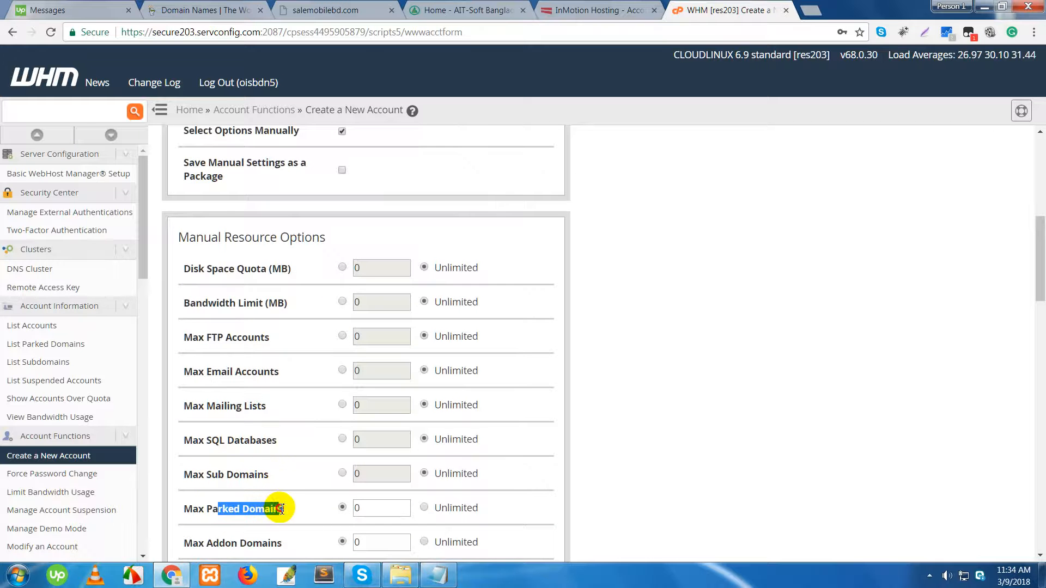
scroll(281, 511, "down", 2)
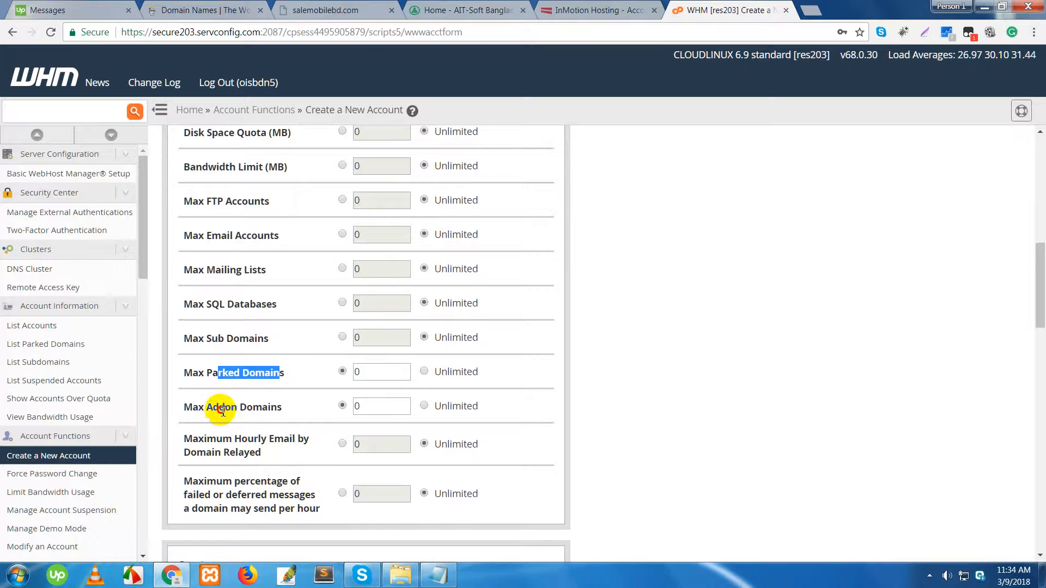
left_click_drag(220, 407, 271, 411)
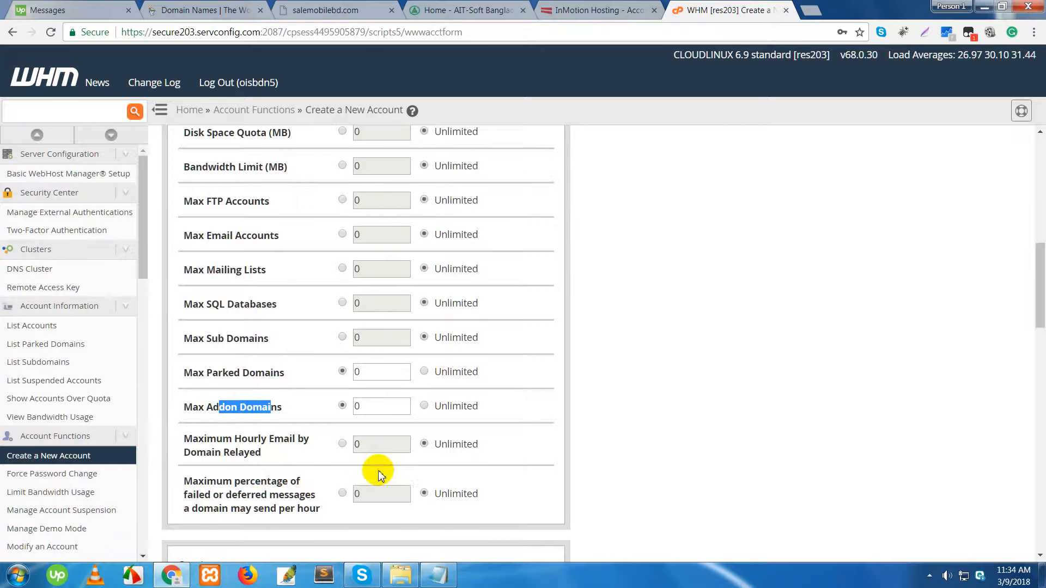
scroll(268, 459, "down", 2)
scroll(281, 469, "down", 3)
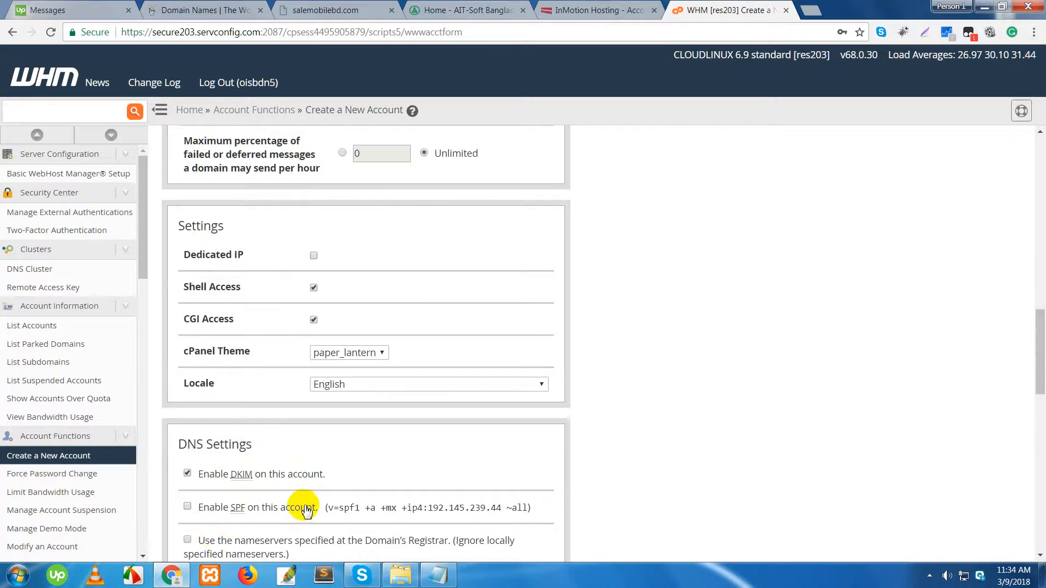
scroll(336, 482, "down", 2)
scroll(336, 482, "up", 9)
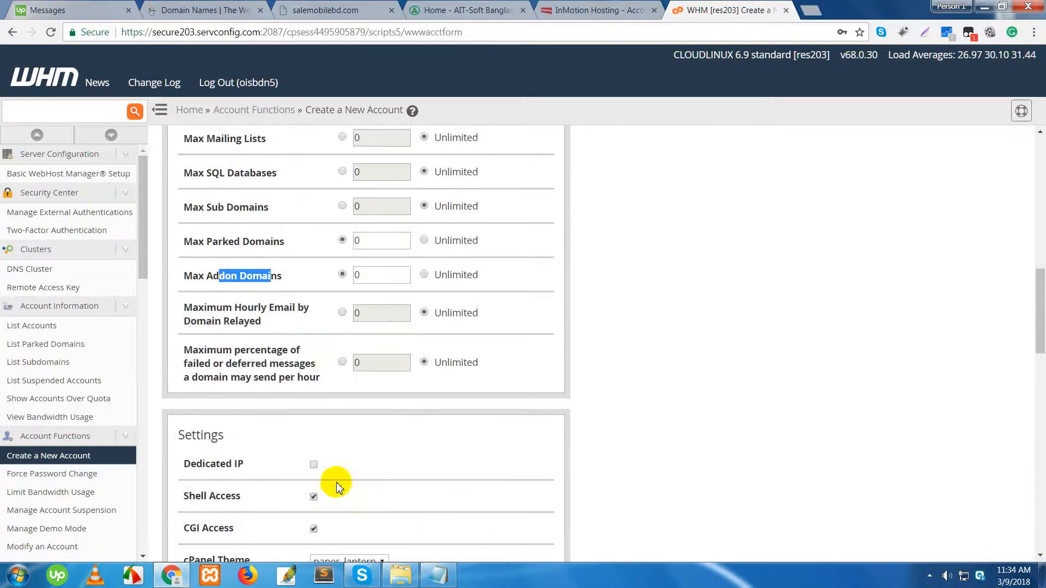
scroll(516, 443, "up", 7)
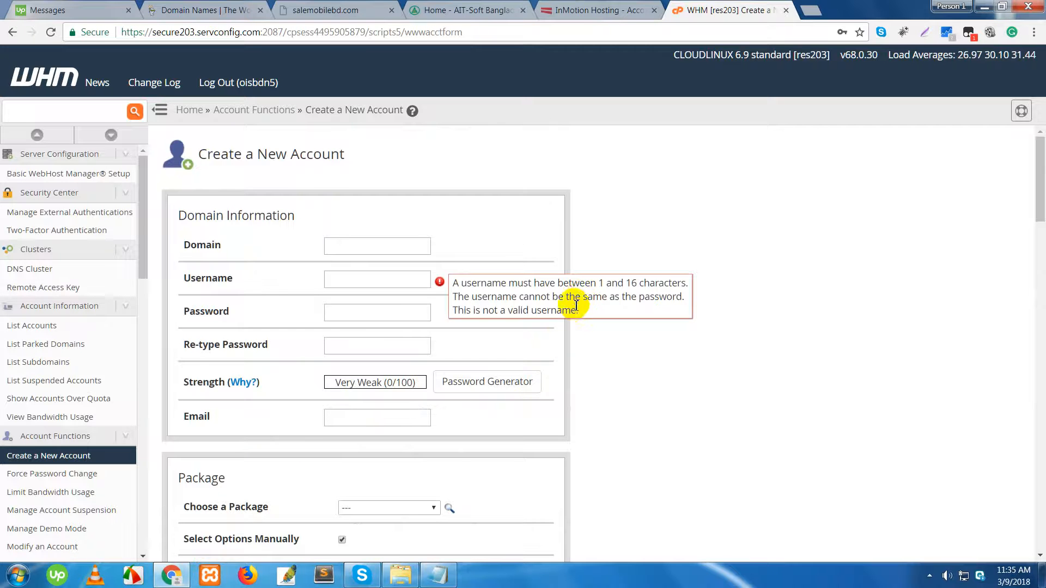
Step: Scroll through the empty Create a New Account form, then close the WHM page
left_click(516, 231)
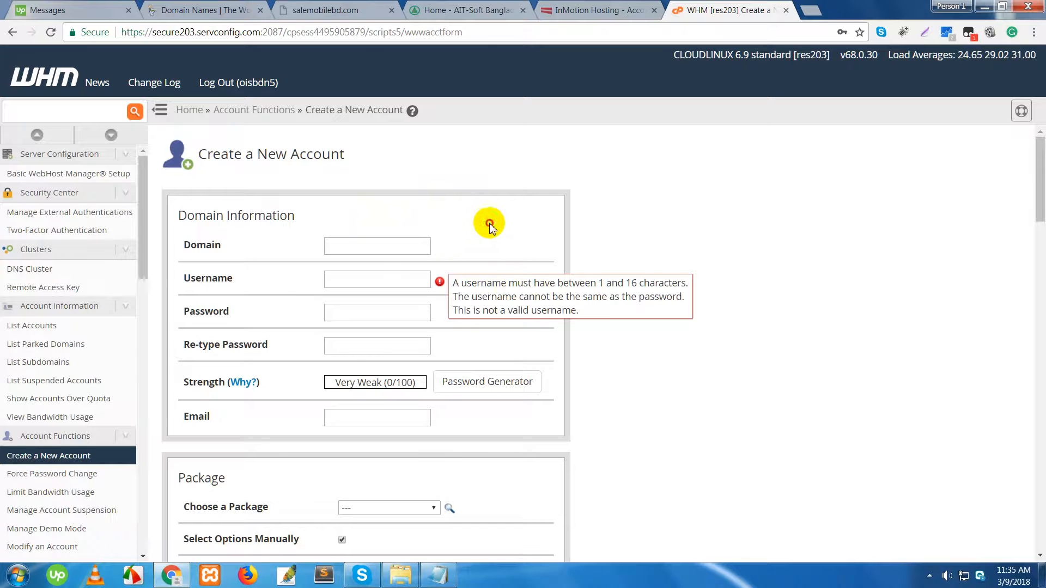
scroll(459, 282, "down", 3)
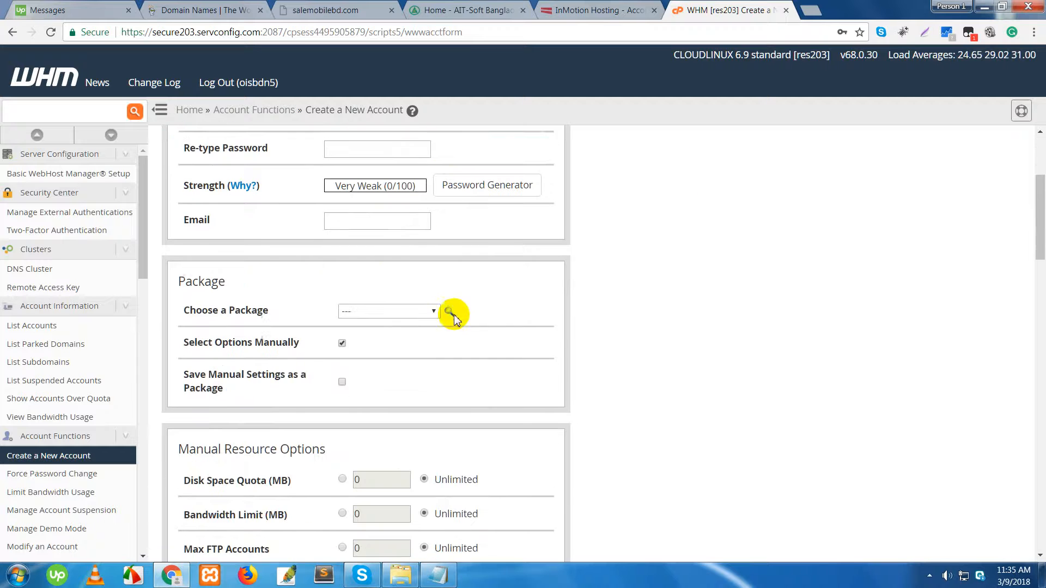
scroll(479, 236, "up", 3)
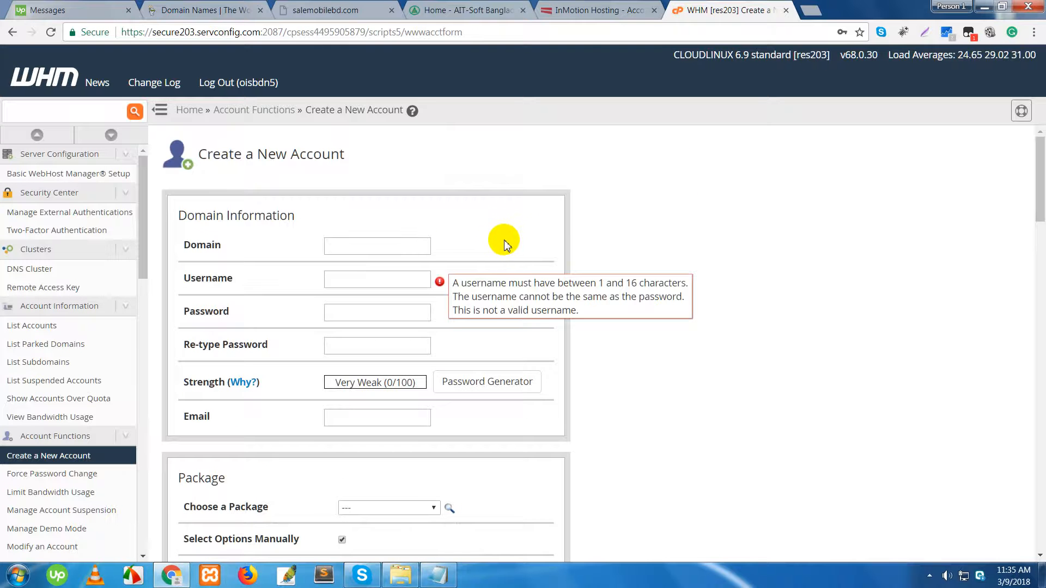
left_click(786, 10)
left_click(655, 11)
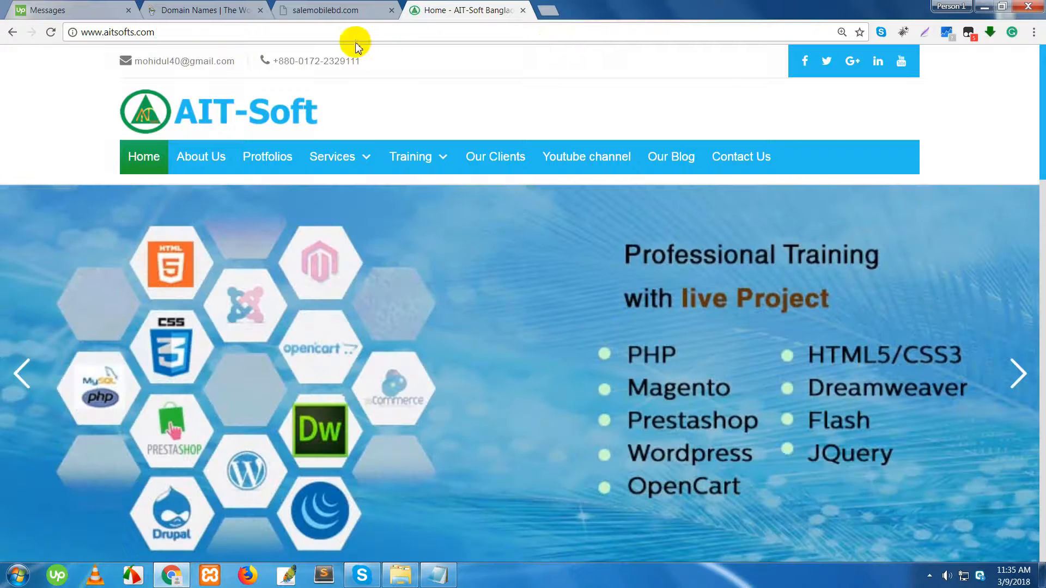
left_click(356, 38)
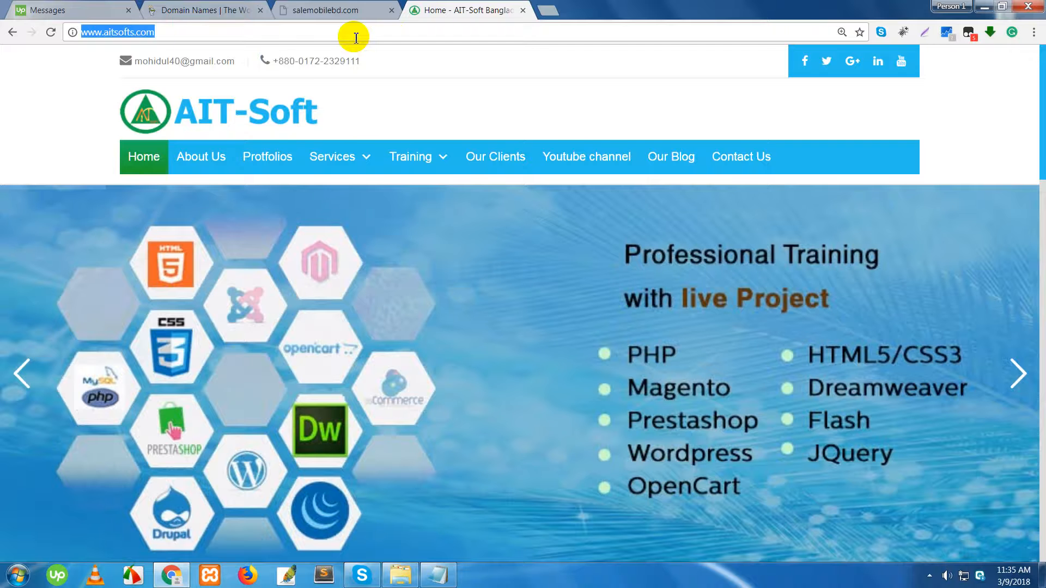
left_click(355, 37)
type("/c")
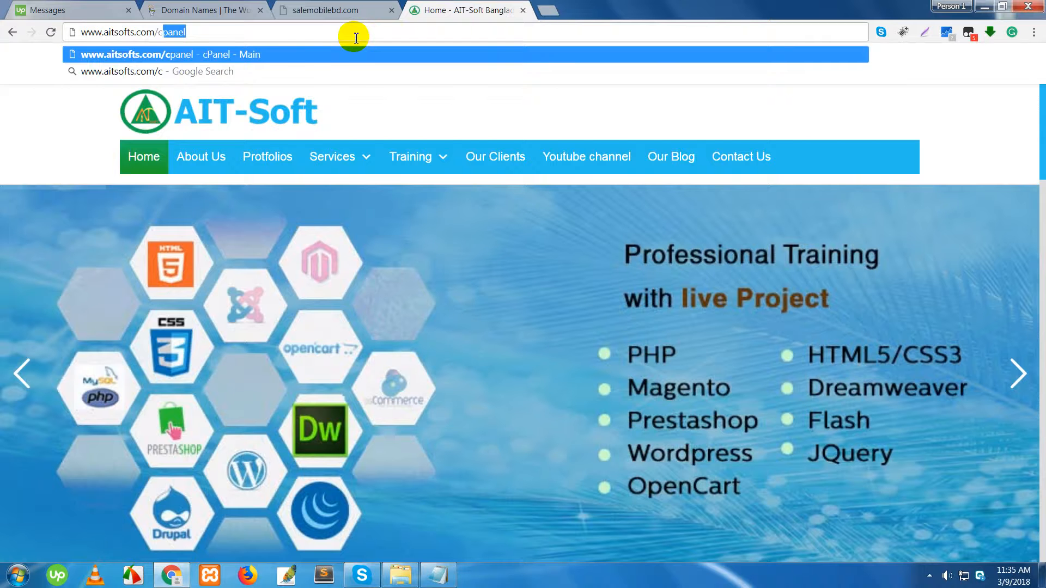
key("Return")
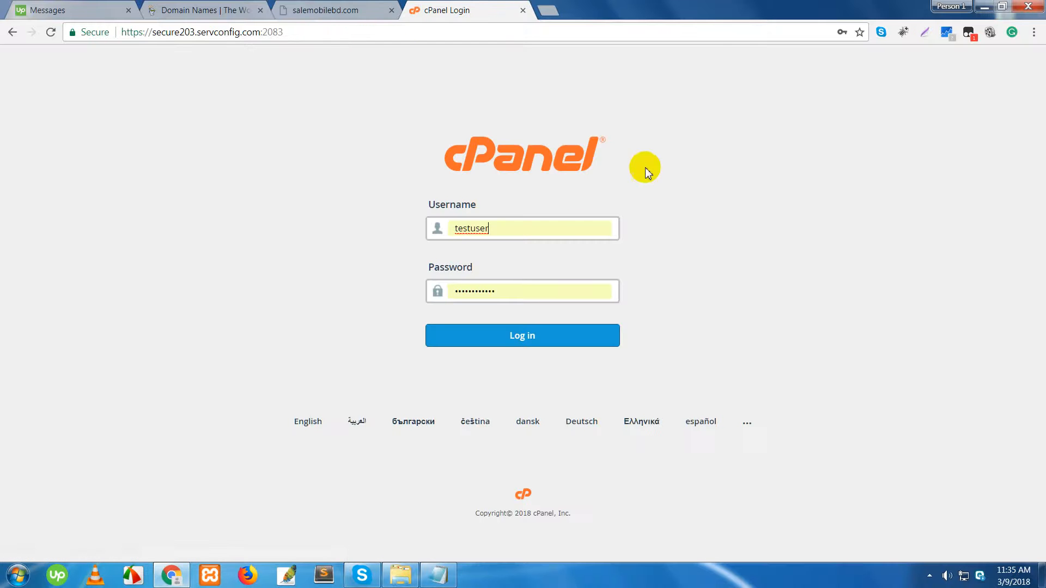
left_click(929, 575)
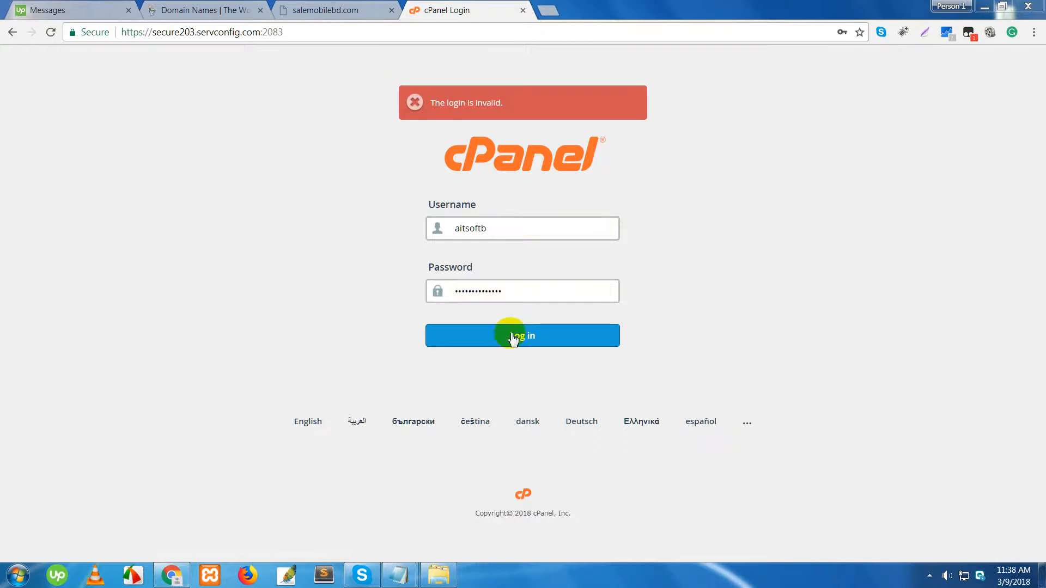
left_click(513, 336)
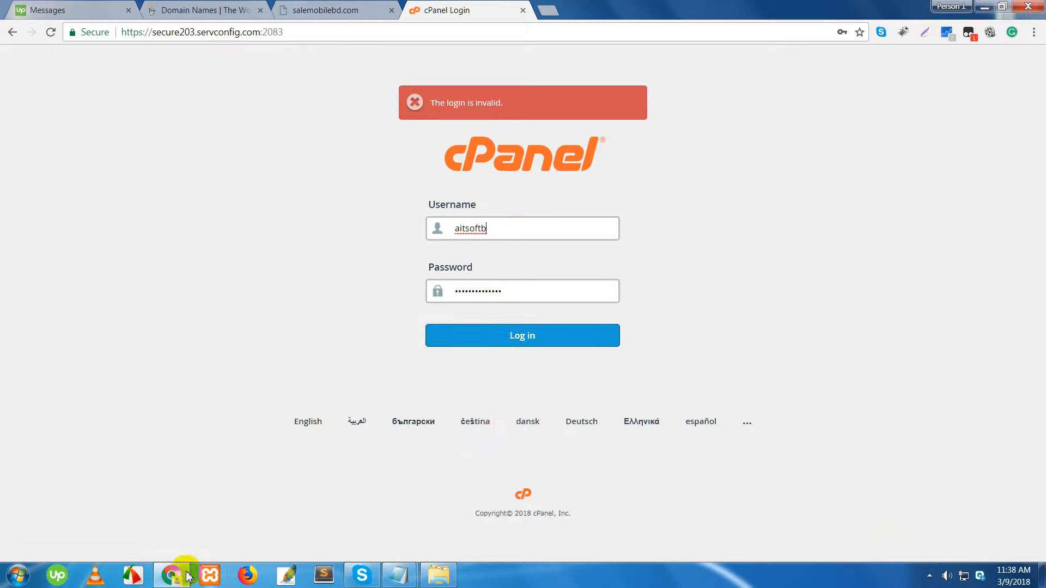
Step: Open WHM from InMotion AMP, list the accounts, and launch cPanel from the aitsofts.com row
left_click(930, 577)
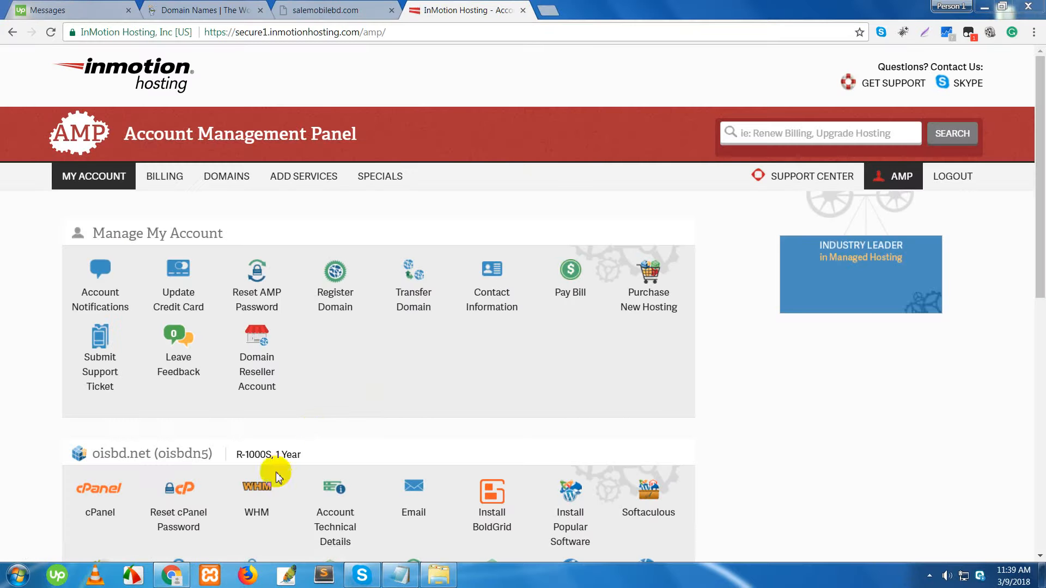
left_click(262, 504)
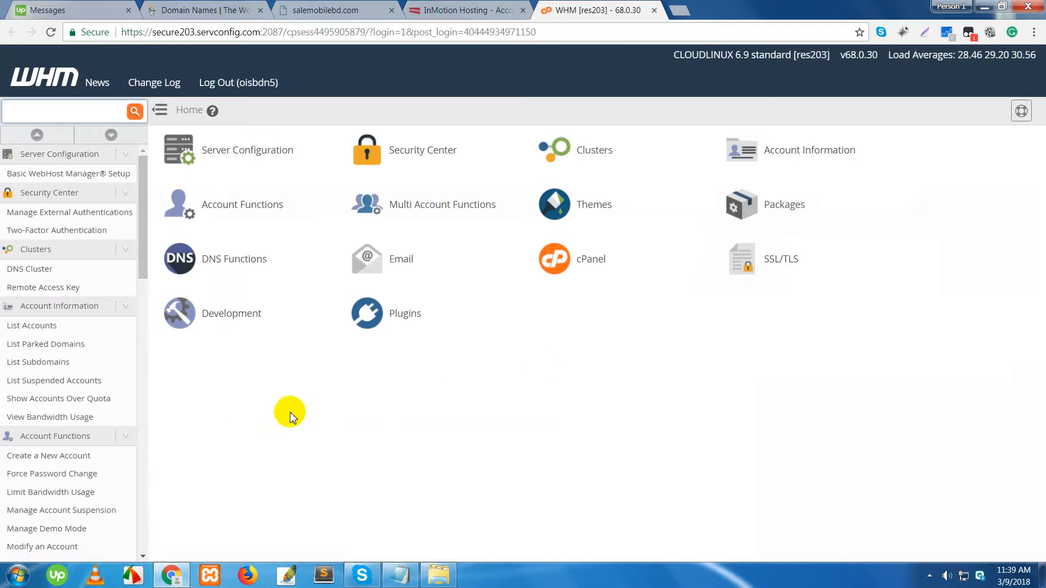
left_click(39, 325)
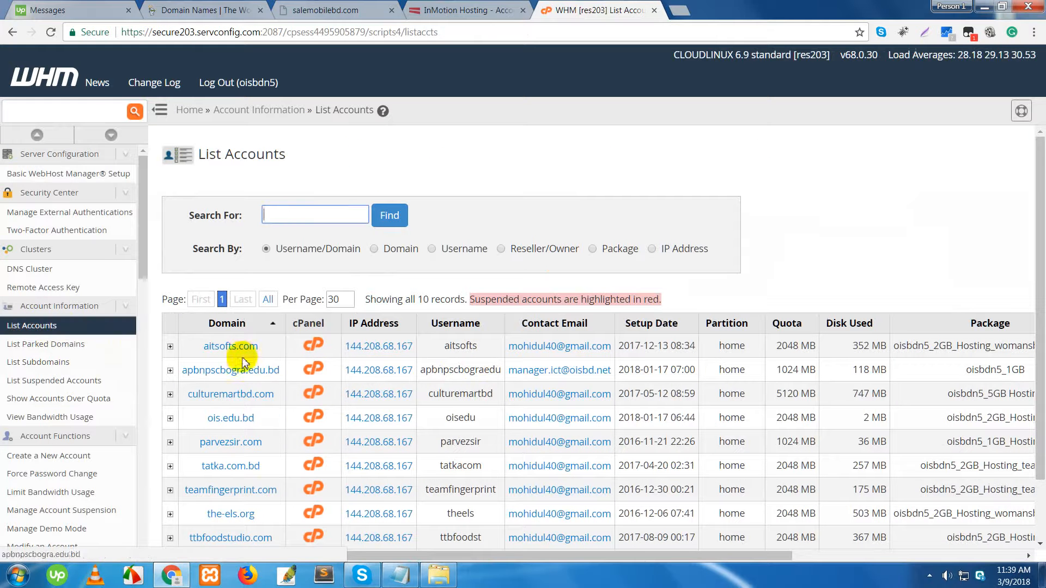
left_click(311, 346)
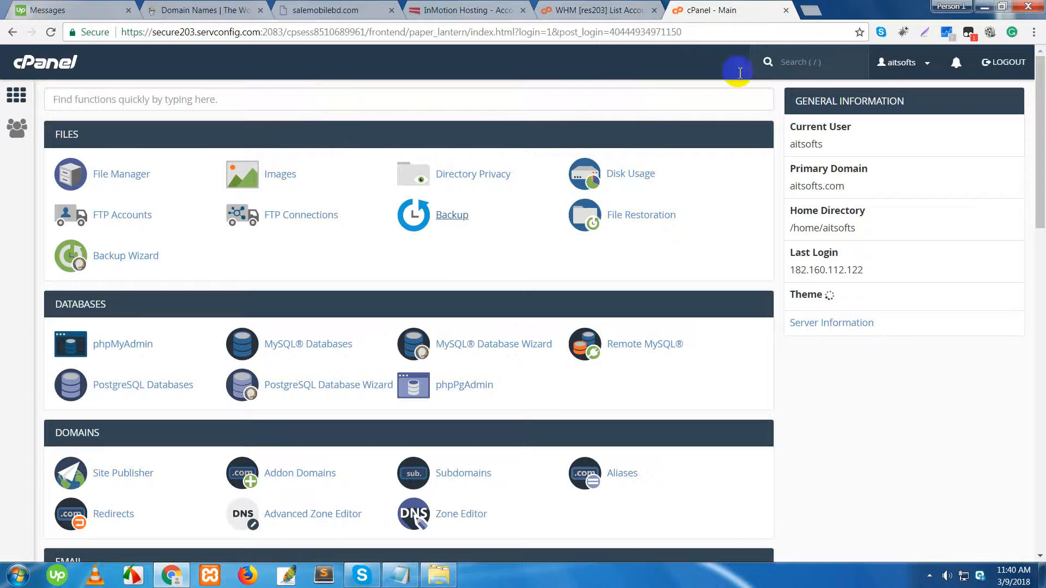
Step: Load aitsofts.com/cpanel in a new tab, then return to the cPanel dashboard tab
left_click(813, 18)
type("aitsofts.com")
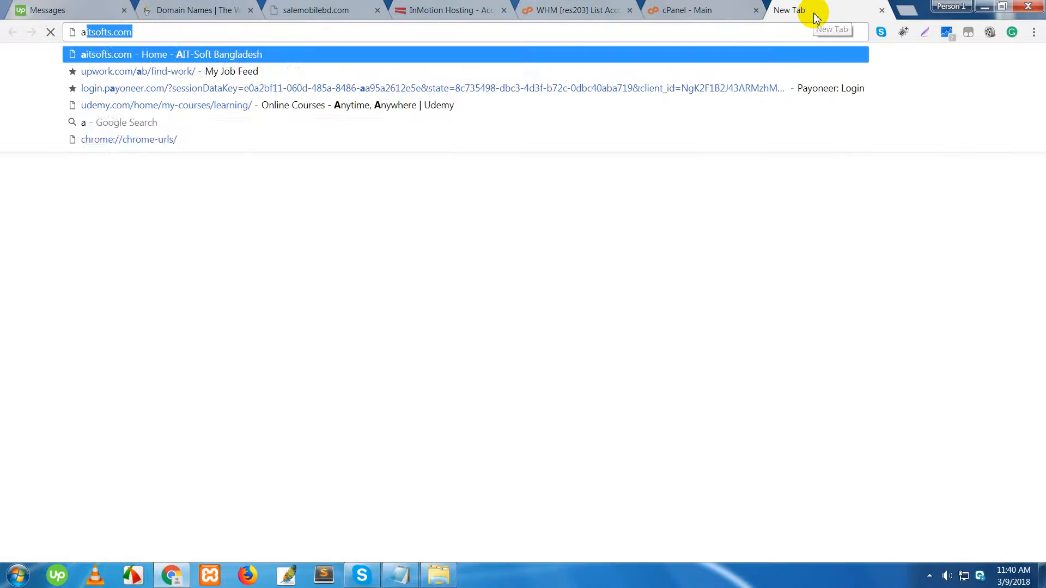
type("/c")
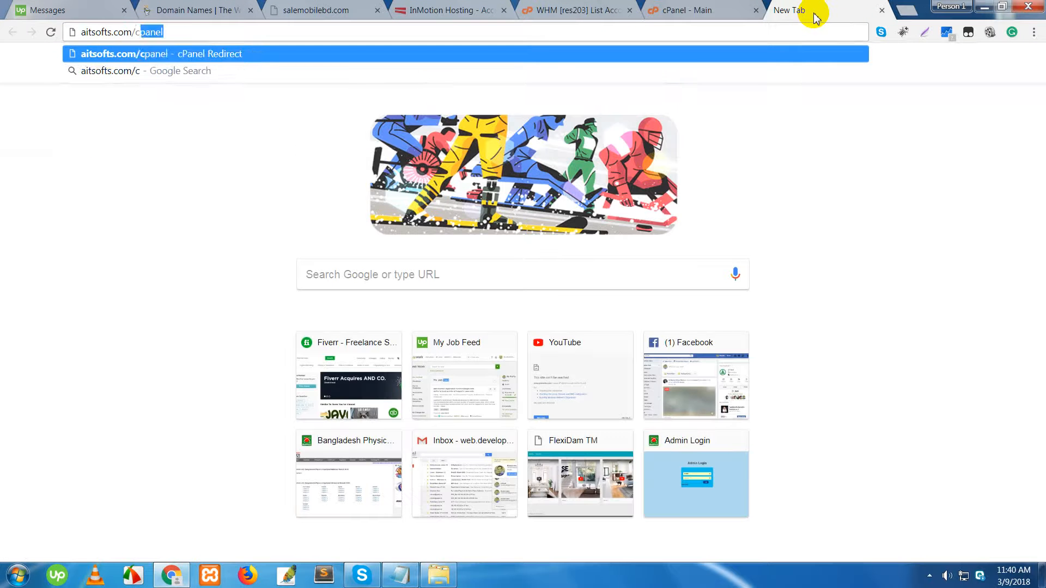
key("Return")
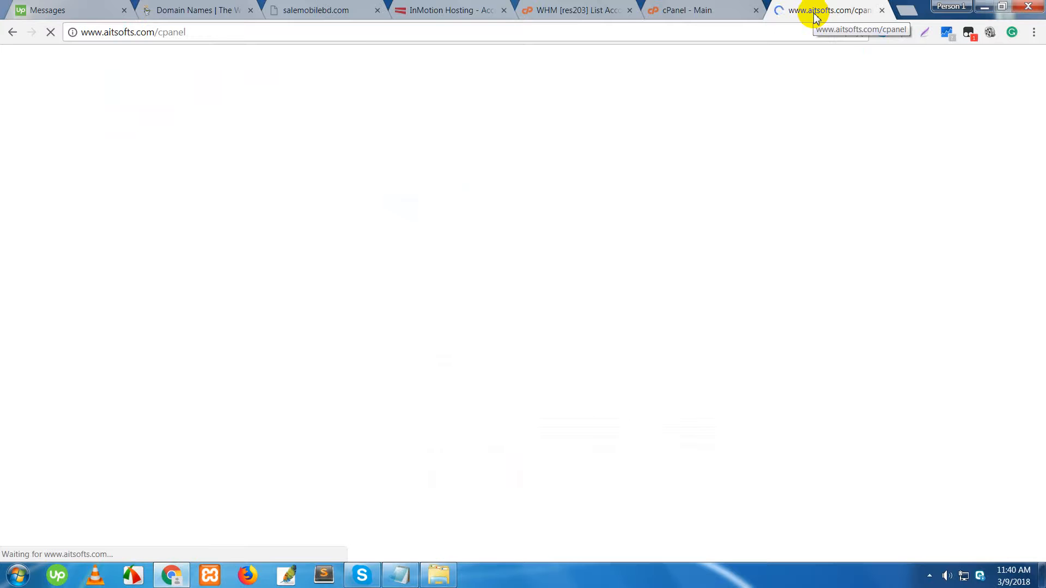
left_click(688, 10)
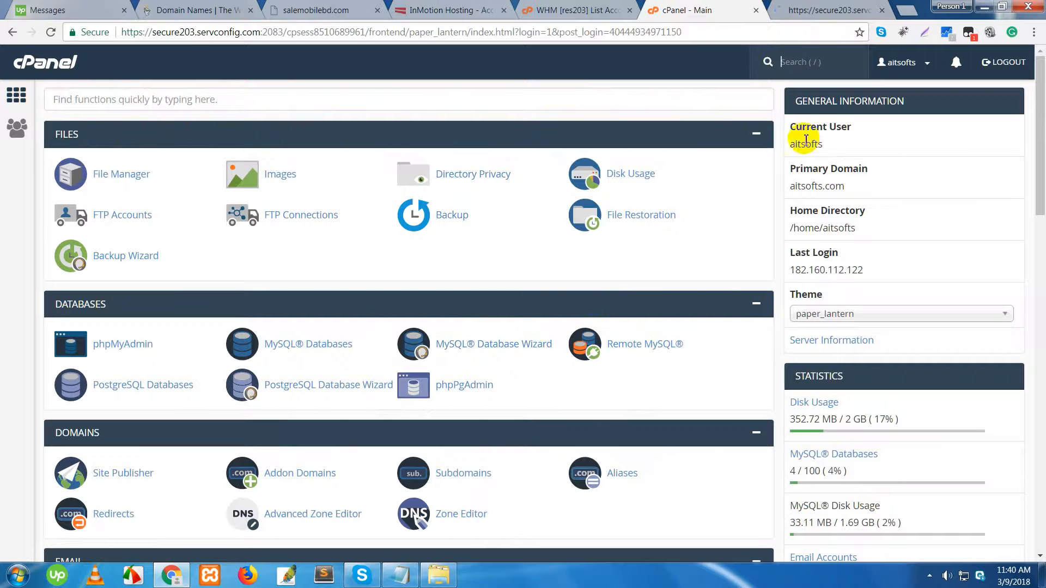
Step: Select the Current User name and the primary domain aitsofts.com on the dashboard
left_click_drag(792, 147, 835, 146)
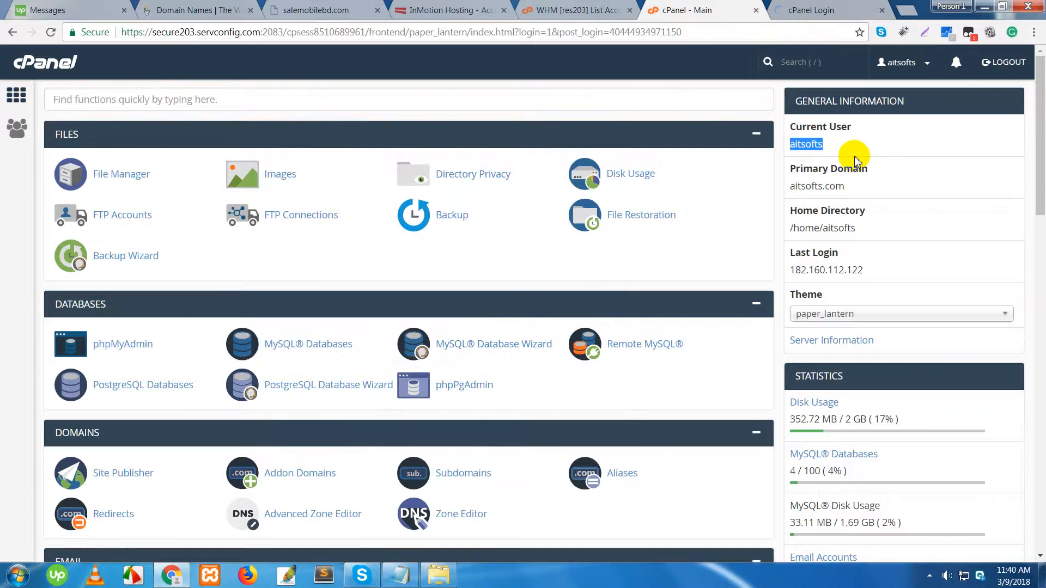
left_click(848, 150)
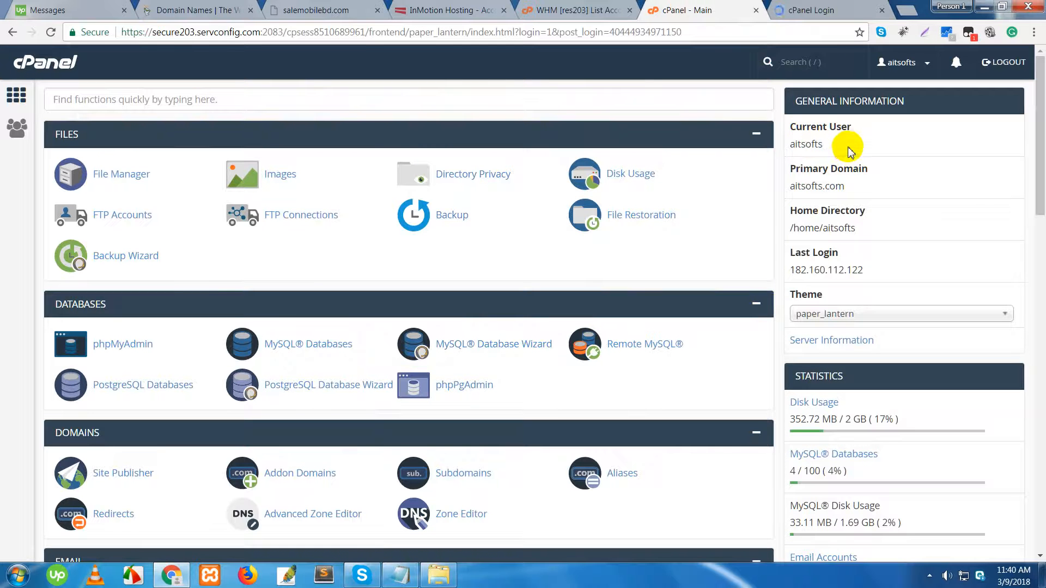
left_click_drag(833, 146, 800, 147)
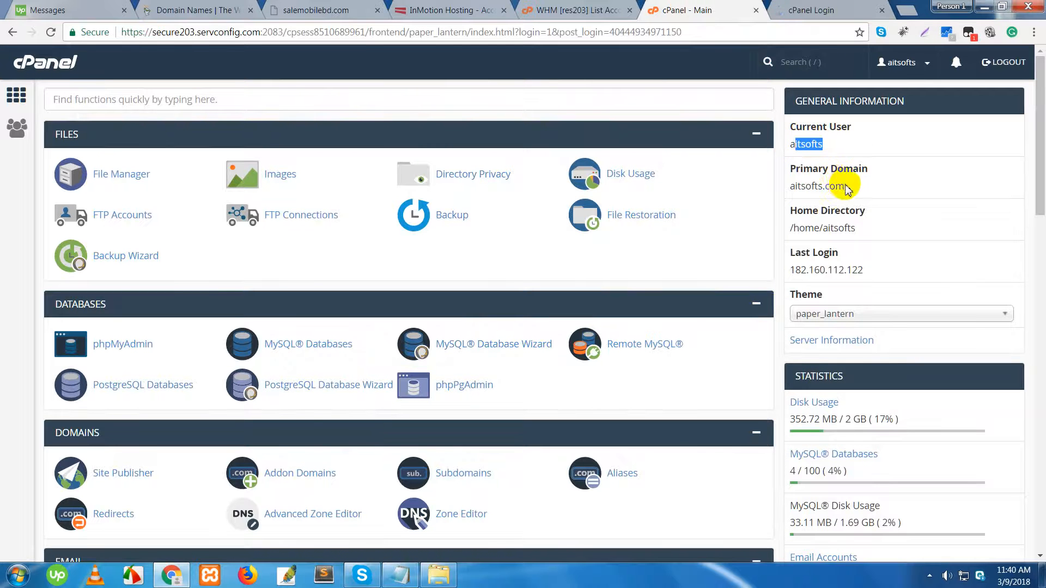
left_click_drag(858, 185, 789, 188)
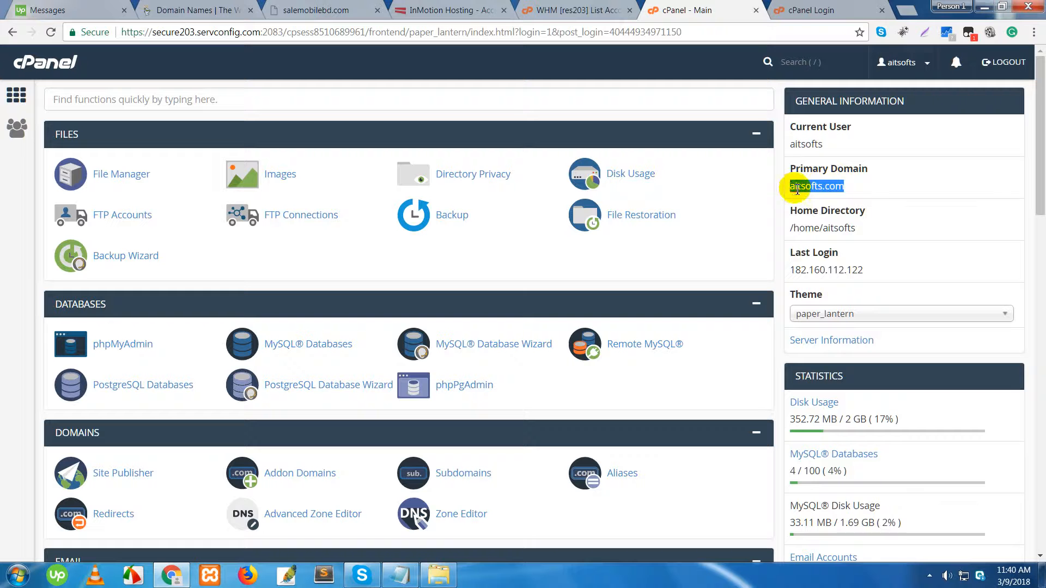
left_click(827, 187)
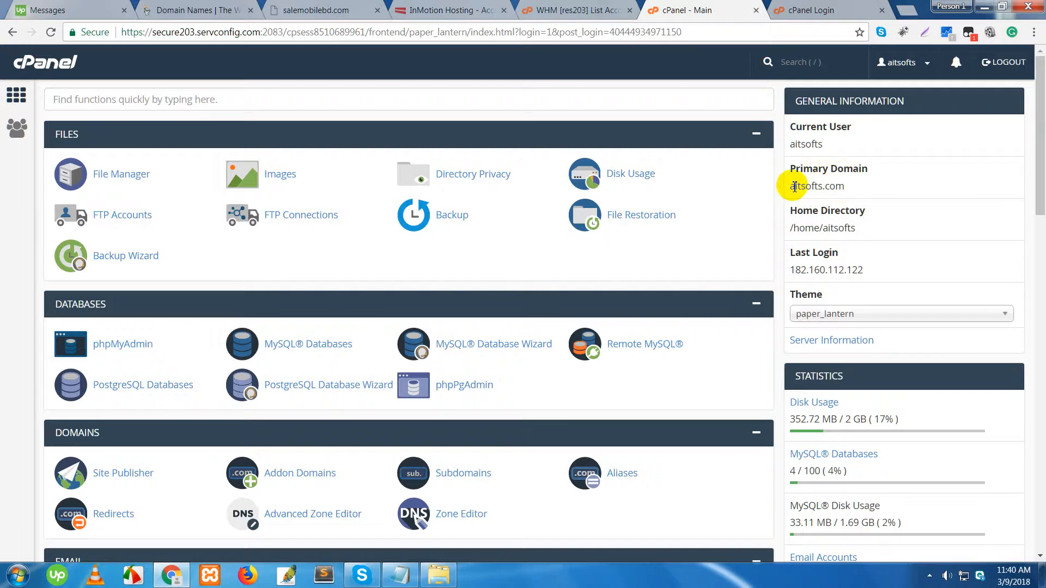
double_click(802, 146)
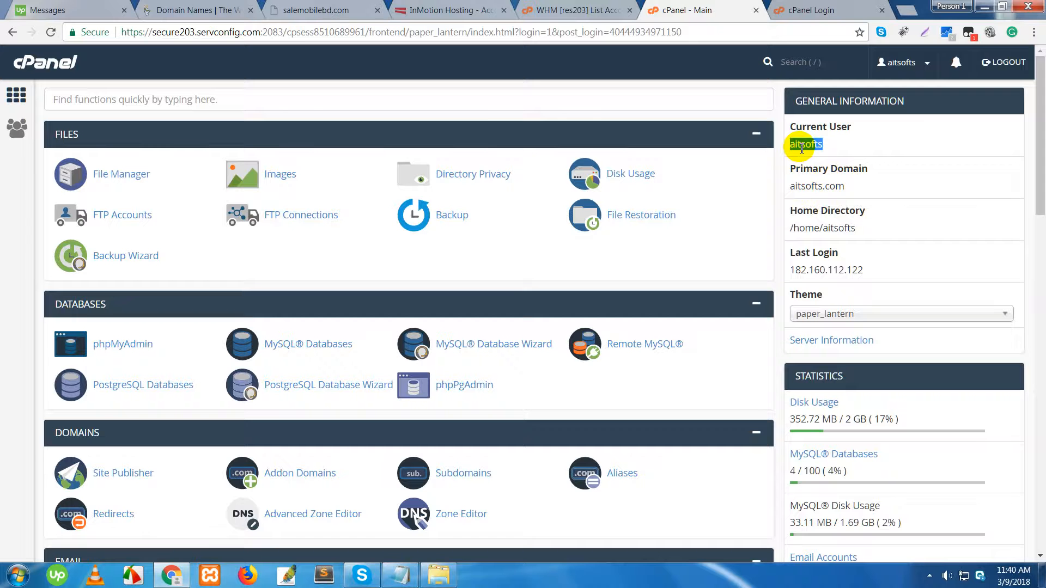
left_click_drag(789, 187, 847, 189)
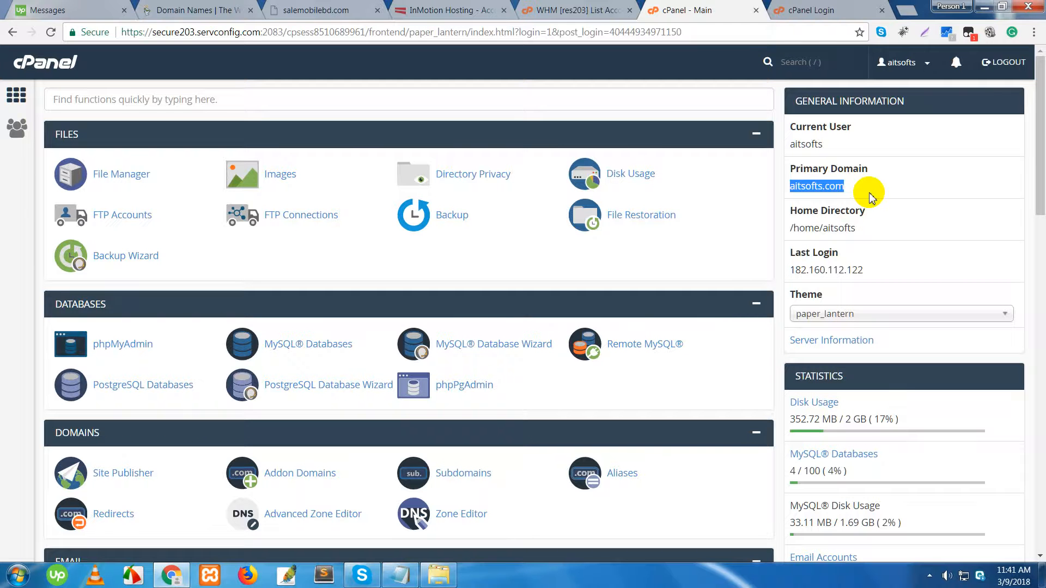
Step: Highlight the dashboard statistics: last login IP, disk usage, MySQL databases 4 / 100, MySQL disk usage and email accounts
scroll(921, 266, "down", 3)
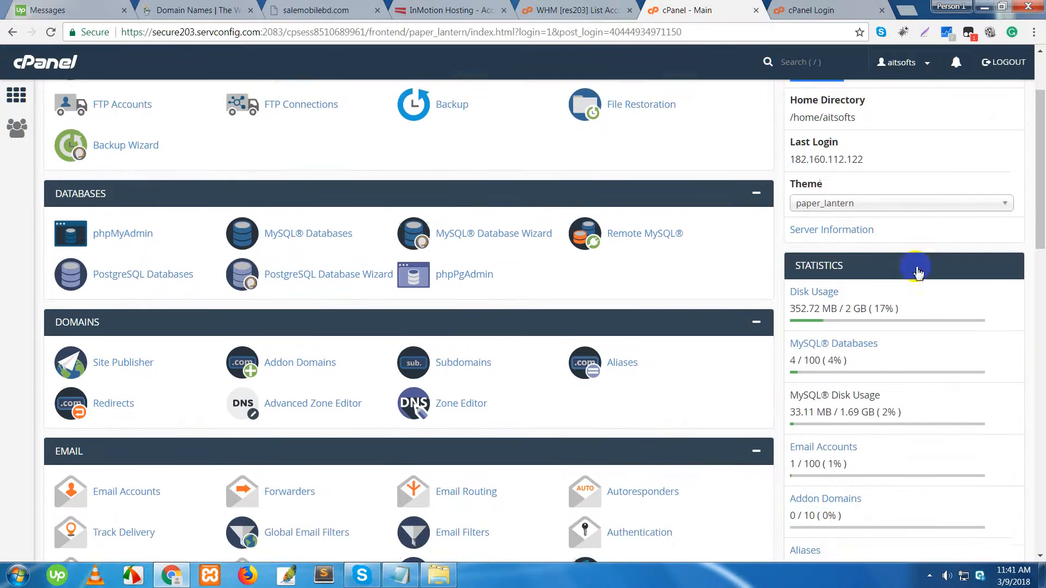
left_click_drag(877, 134, 795, 136)
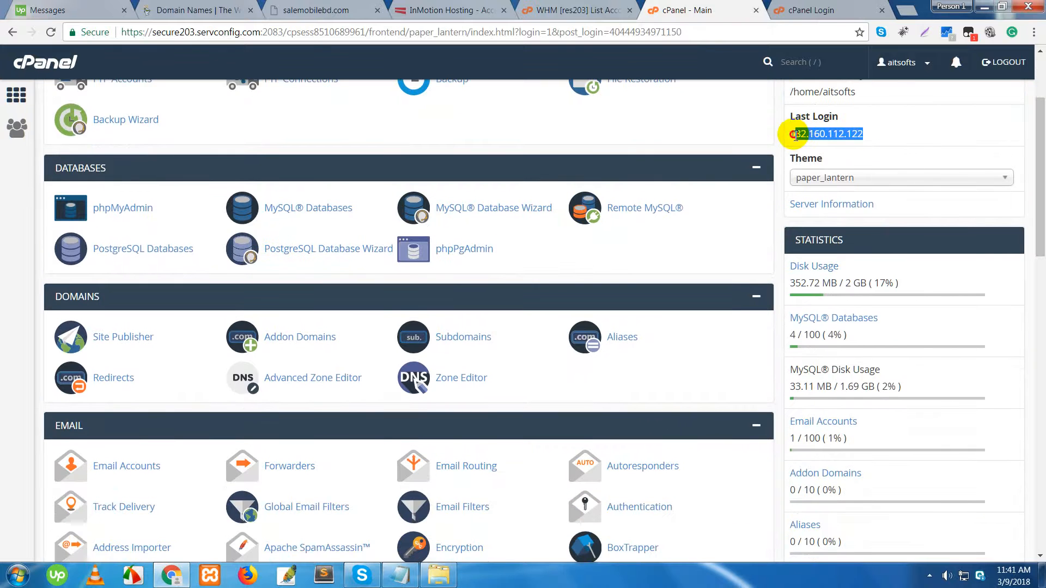
scroll(858, 266, "down", 1)
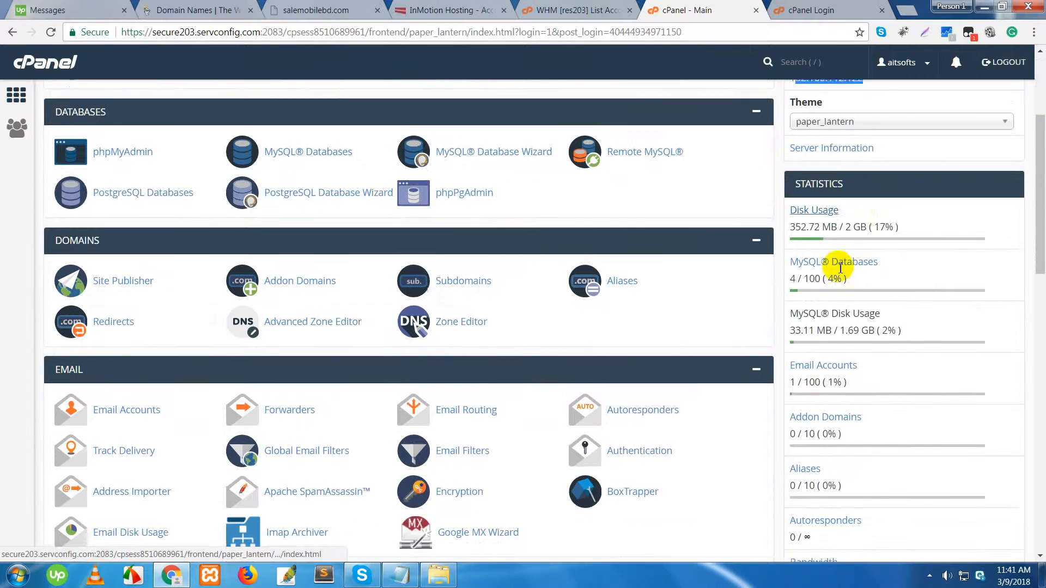
left_click_drag(872, 215, 895, 215)
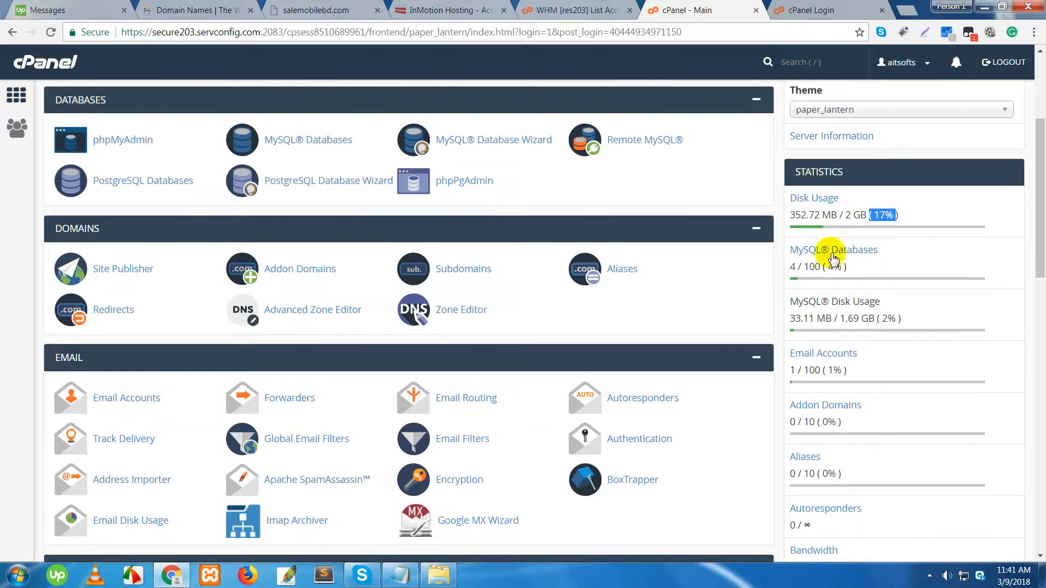
left_click_drag(796, 267, 784, 265)
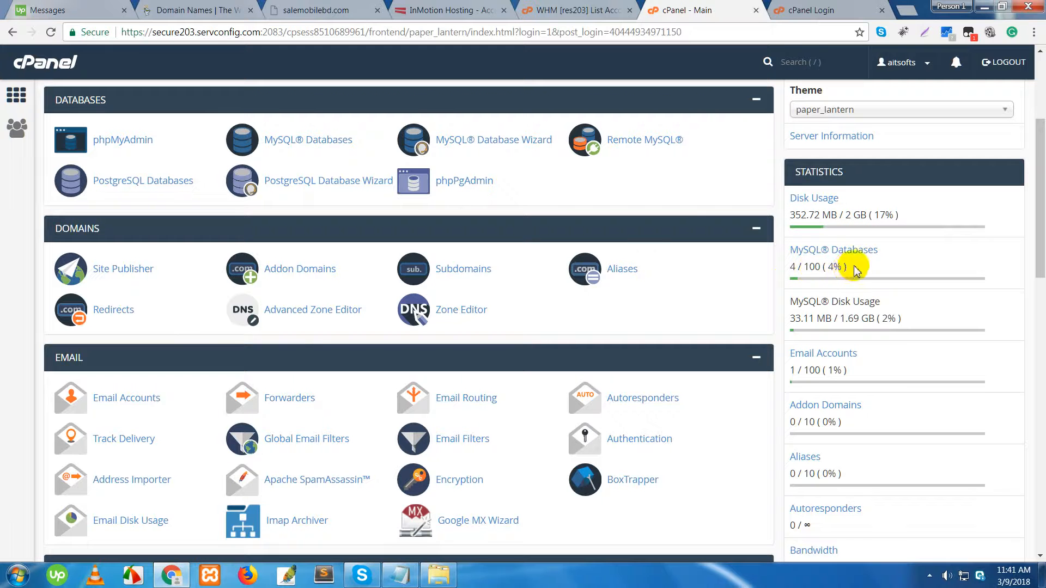
left_click_drag(854, 272, 793, 268)
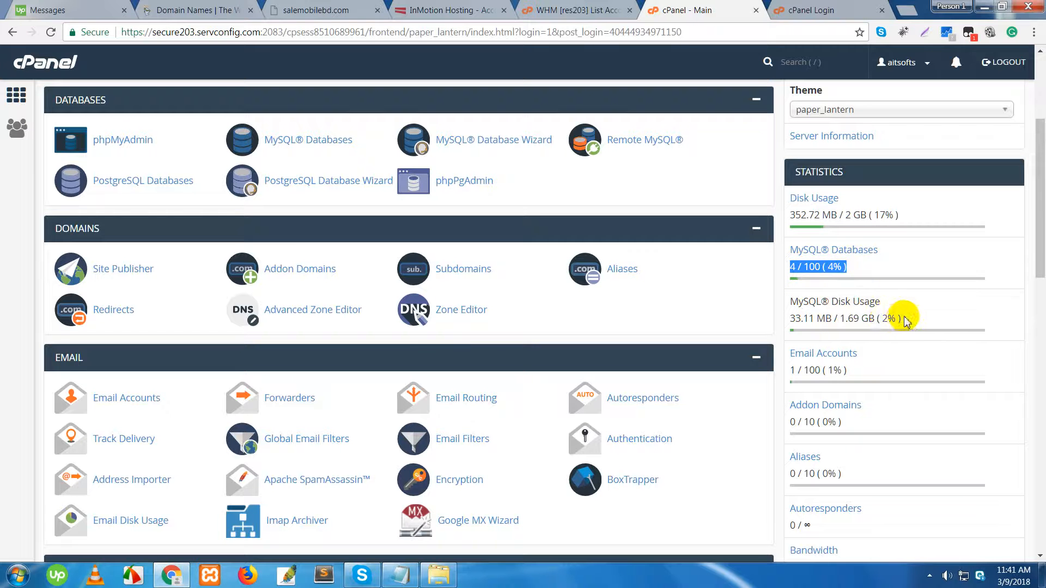
left_click_drag(904, 319, 879, 319)
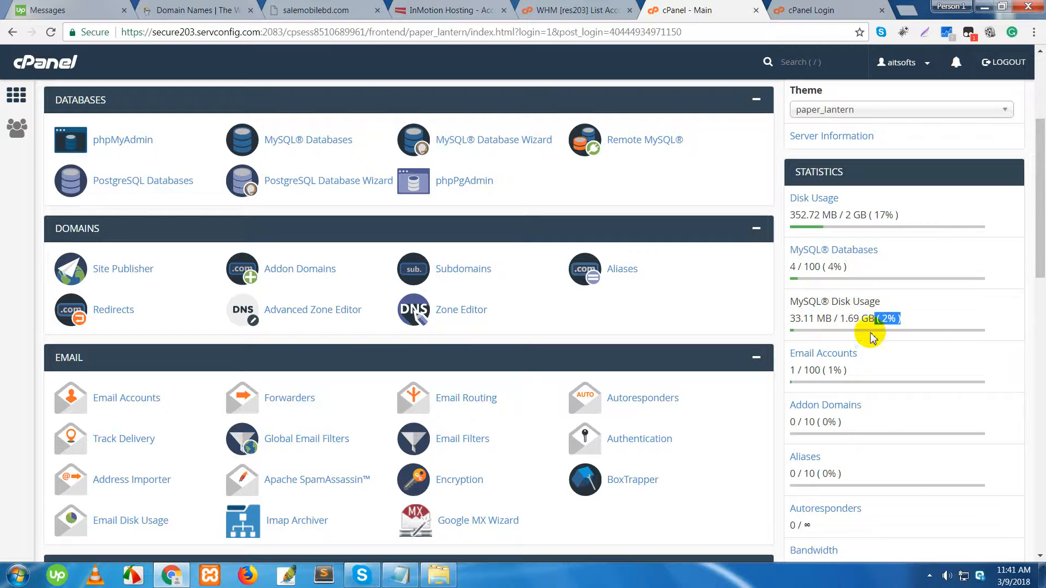
scroll(866, 340, "down", 1)
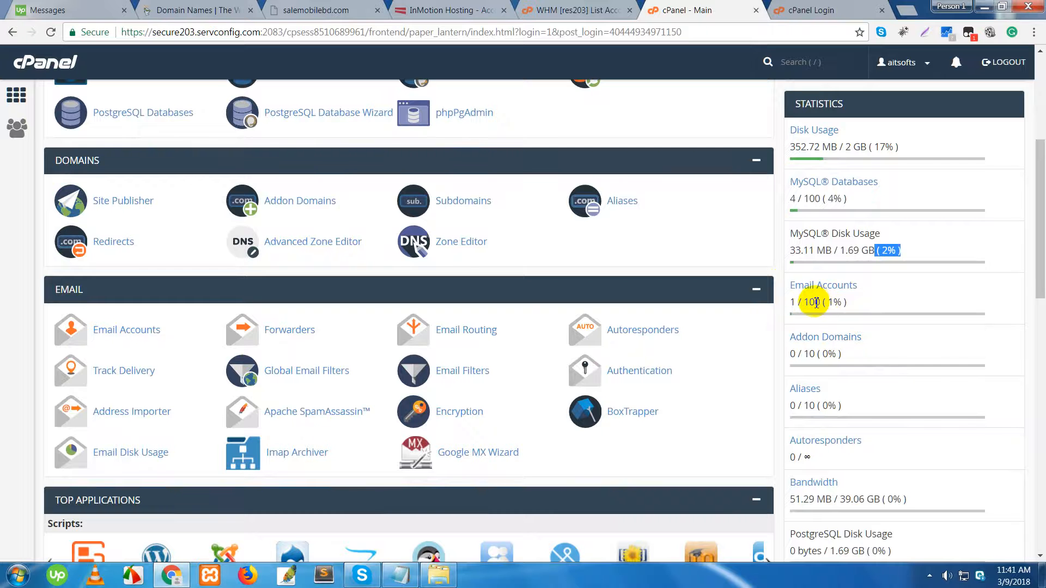
left_click_drag(816, 304, 782, 303)
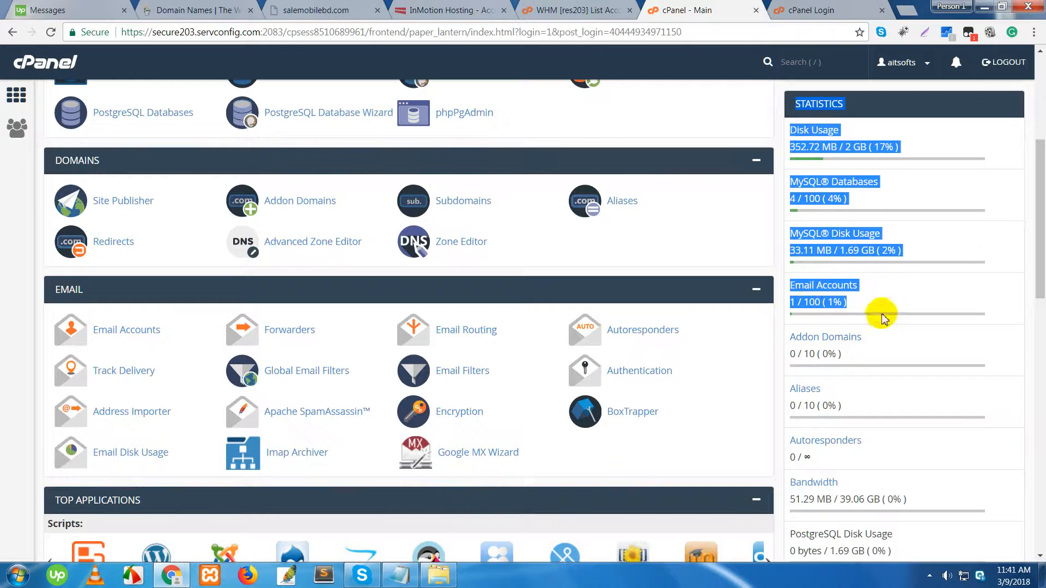
left_click(860, 336)
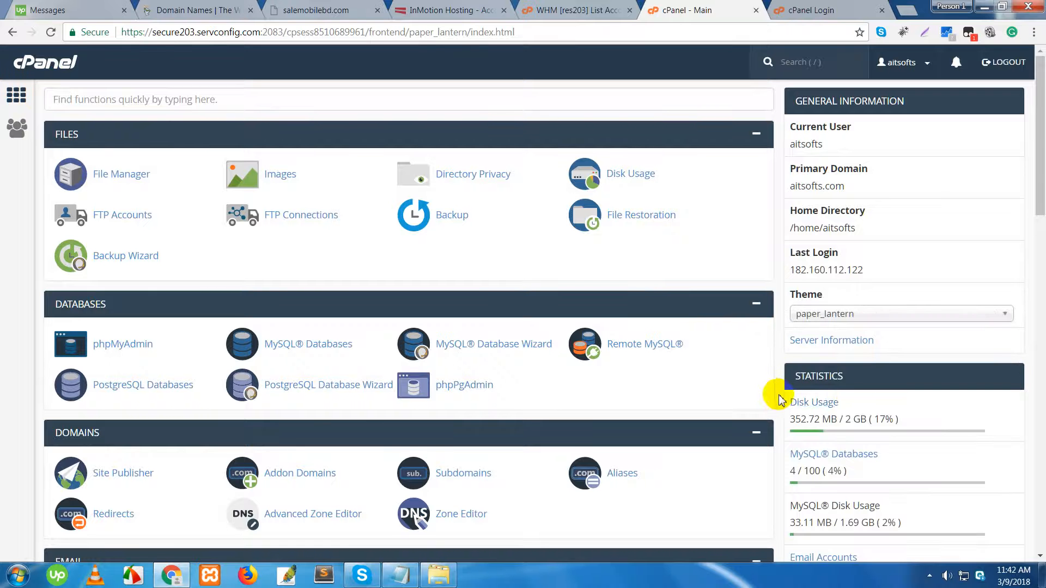
Step: Review the FTP accounts count, CPU usage and I/O usage figures in the statistics panel
scroll(853, 403, "down", 1)
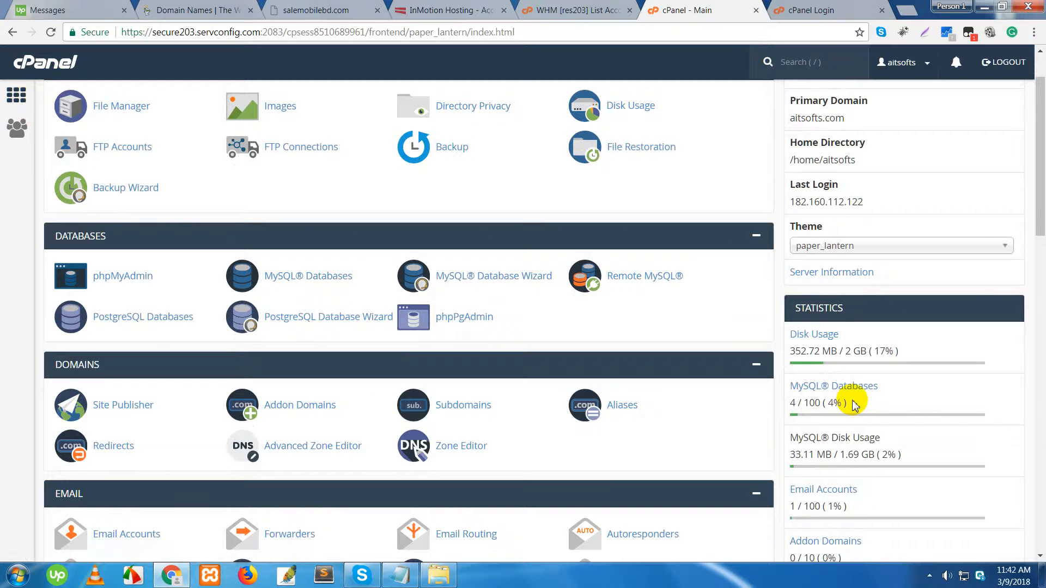
scroll(854, 403, "down", 6)
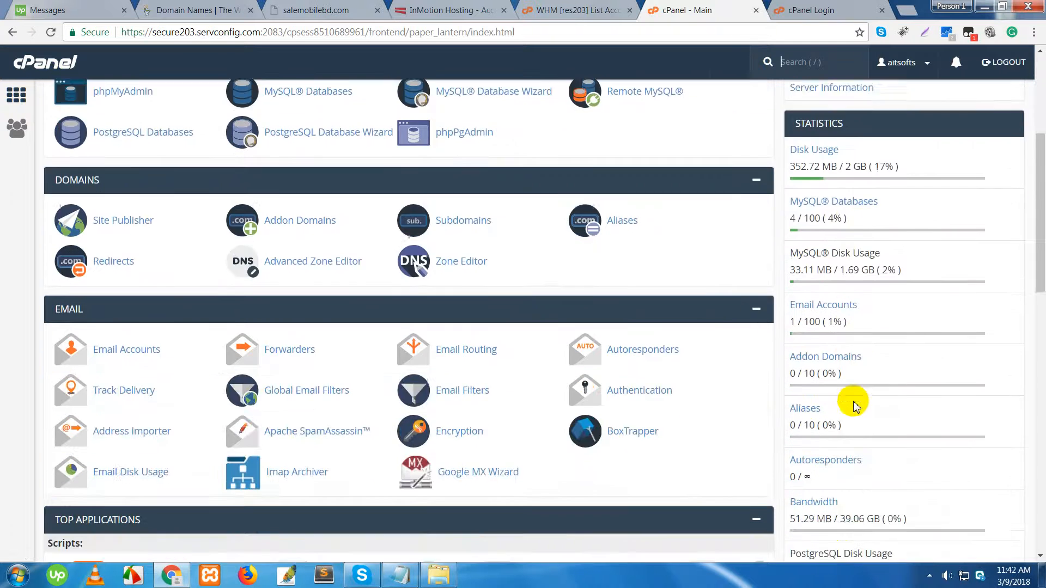
scroll(837, 457, "down", 8)
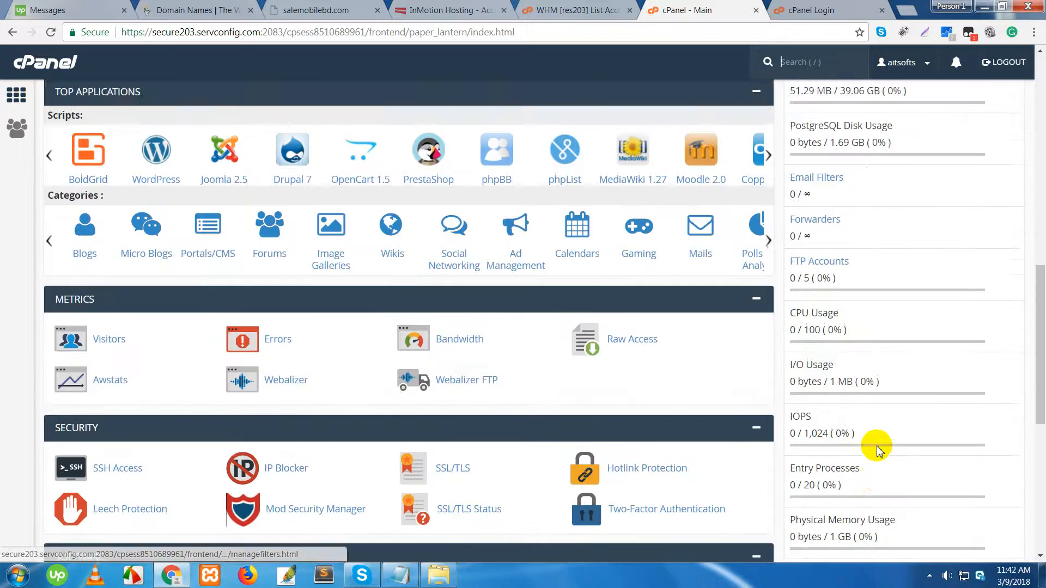
scroll(843, 253, "up", 3)
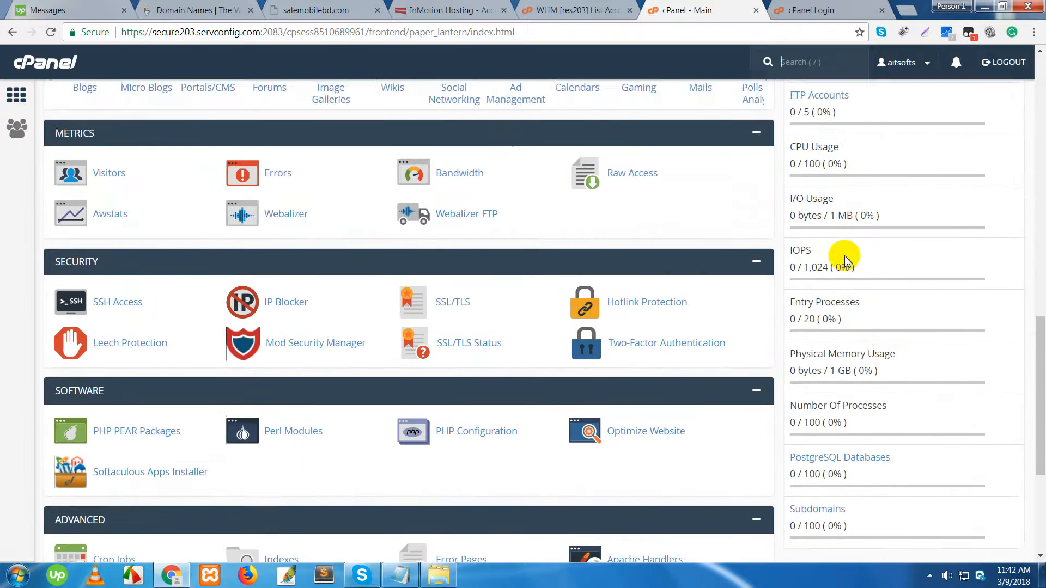
left_click_drag(789, 212, 823, 212)
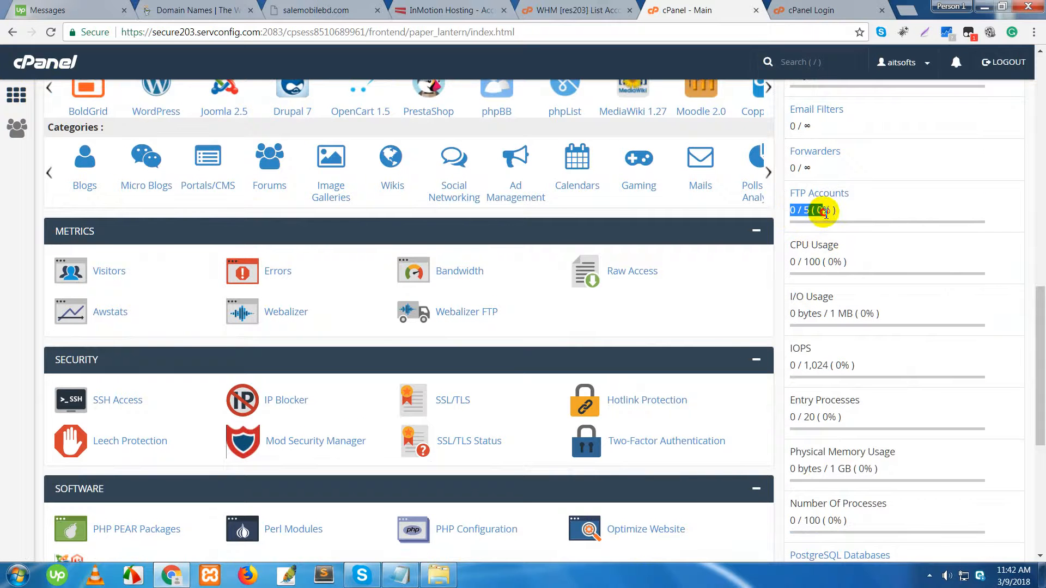
left_click(814, 251)
left_click_drag(795, 245, 845, 263)
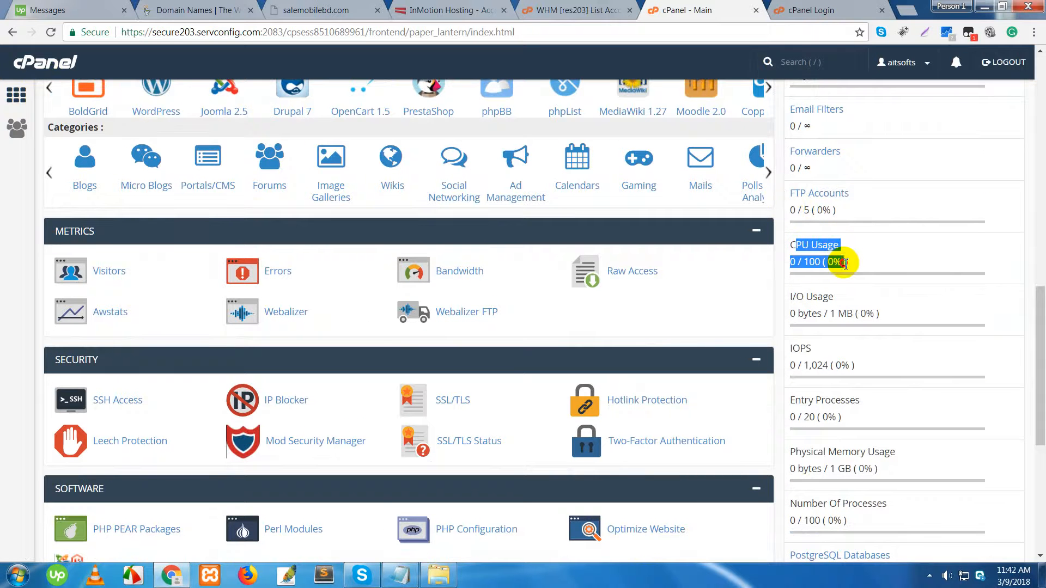
left_click(844, 264)
left_click_drag(797, 313, 877, 315)
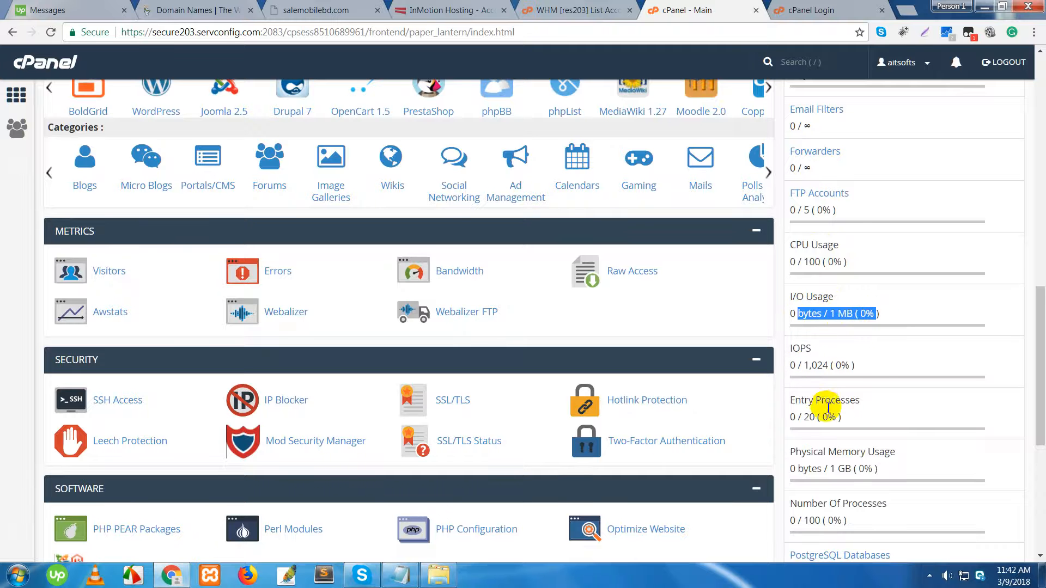
scroll(827, 412, "down", 1)
scroll(857, 392, "down", 2)
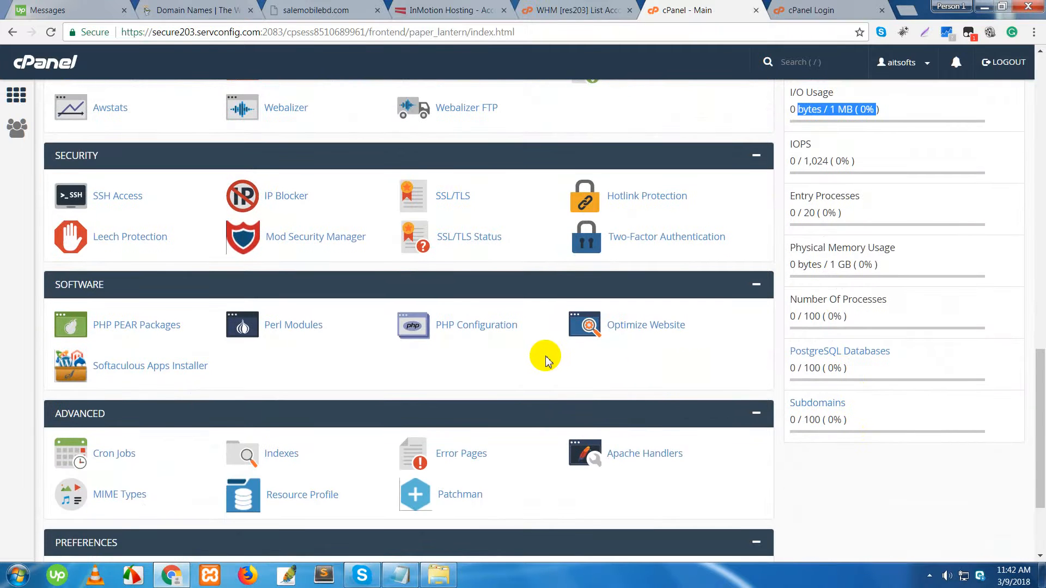
scroll(550, 357, "up", 7)
scroll(564, 357, "up", 3)
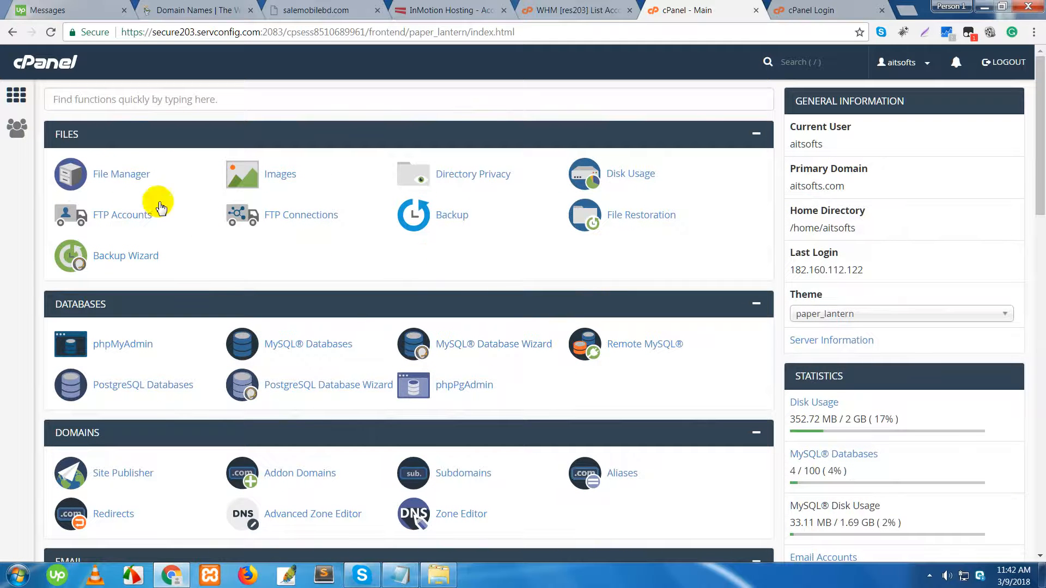
Step: Browse the WordPress files in public_html in File Manager, then return to the home directory and main cPanel tab
left_click(113, 180)
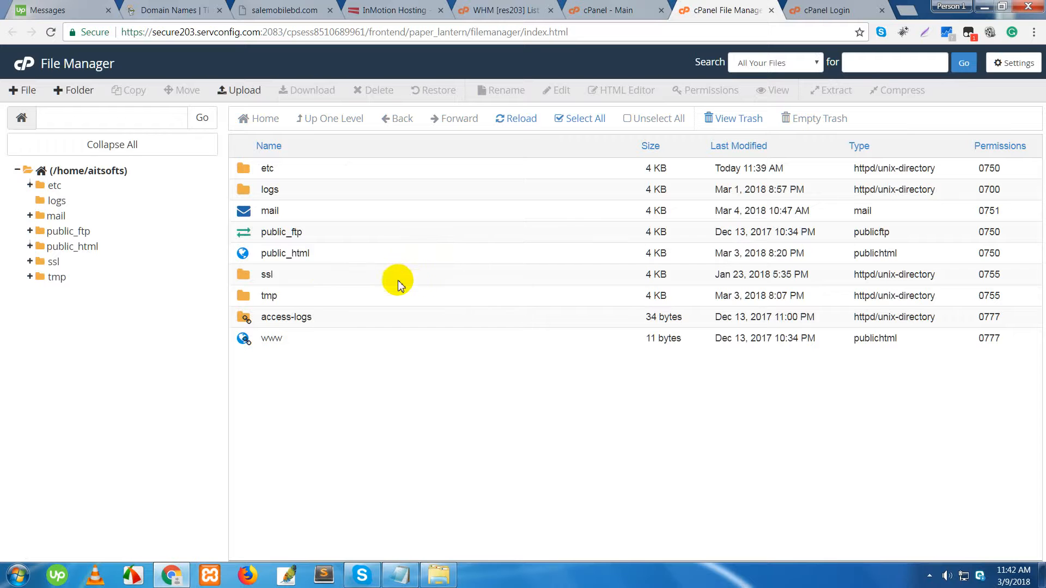
double_click(243, 255)
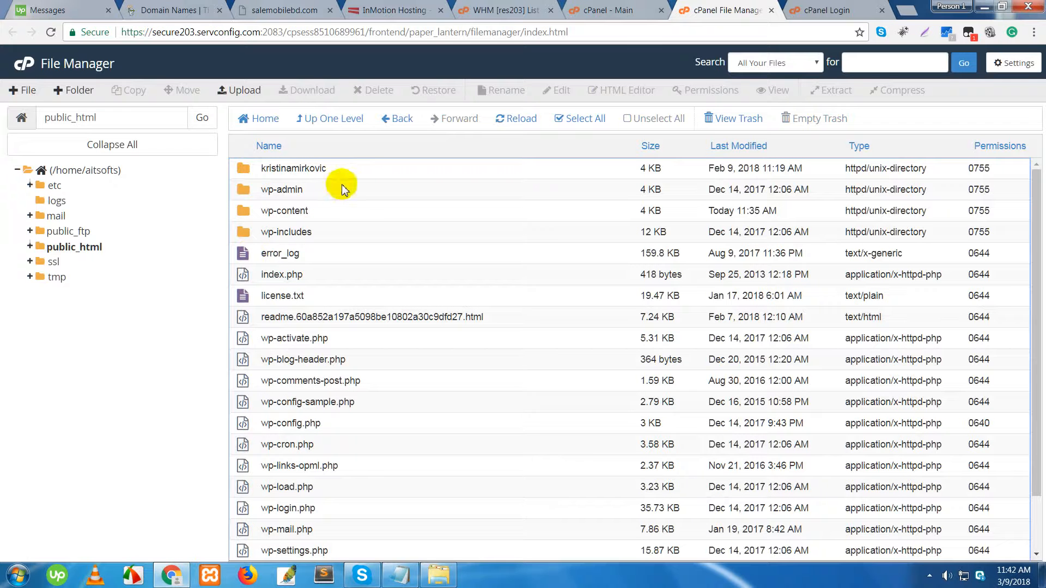
scroll(376, 387, "down", 1)
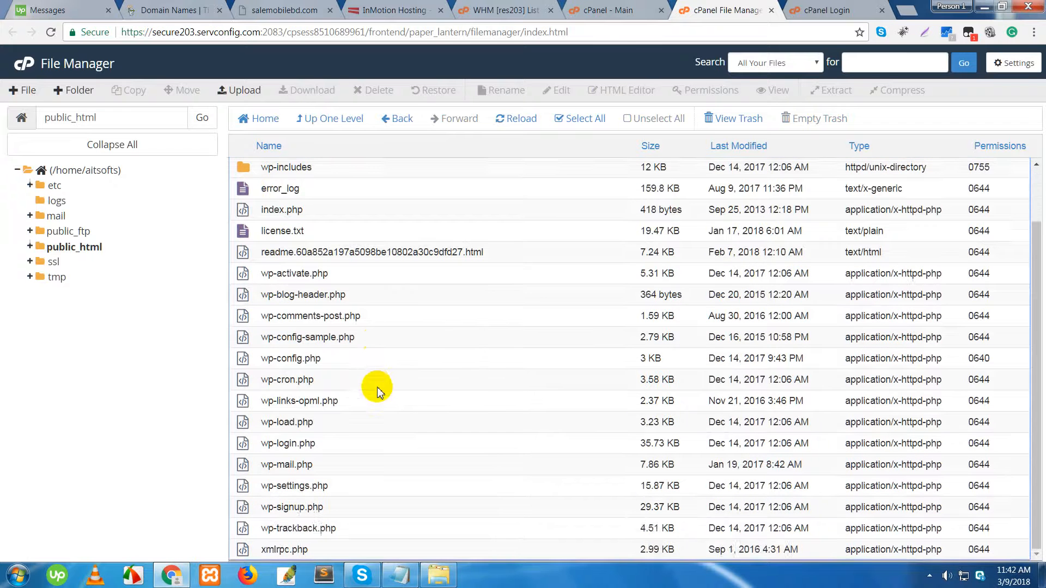
scroll(376, 387, "up", 2)
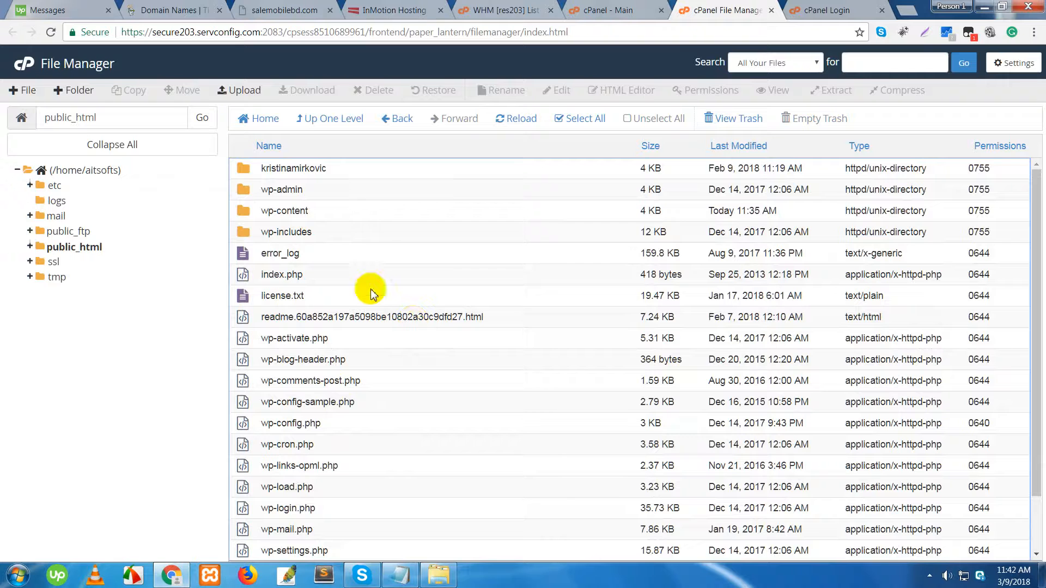
left_click_drag(299, 214, 308, 215)
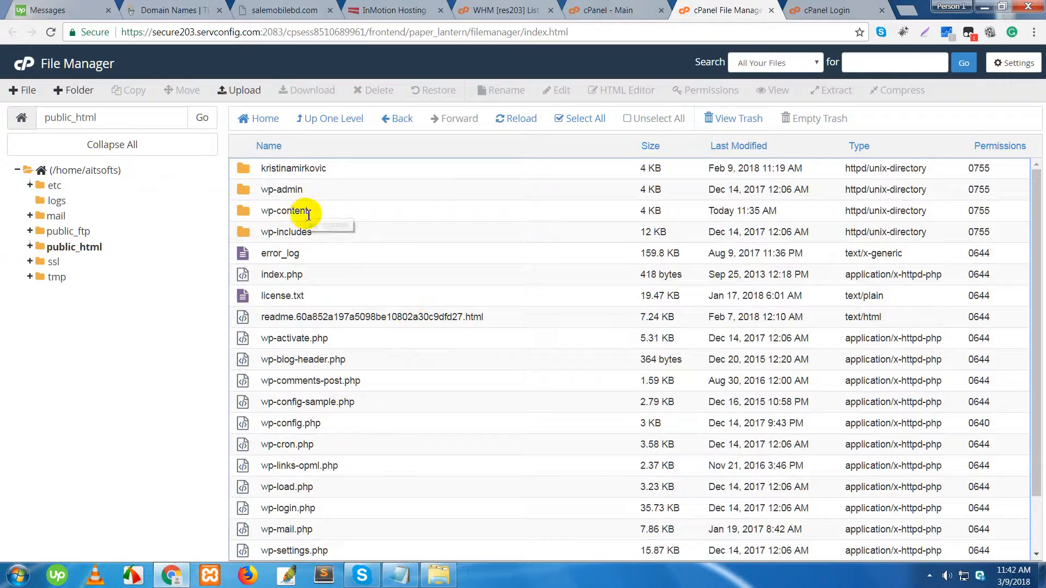
left_click(303, 174)
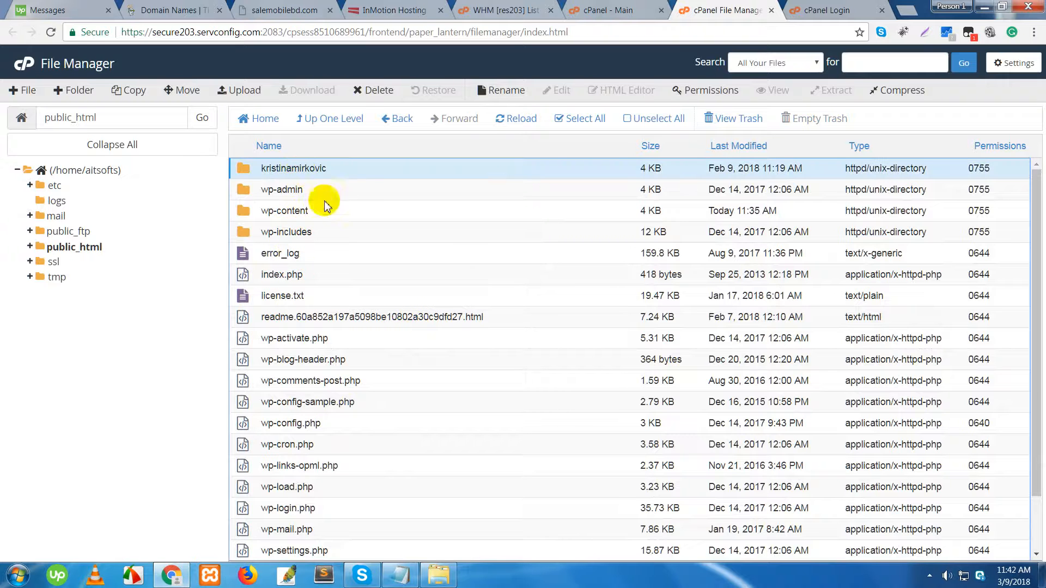
left_click(321, 123)
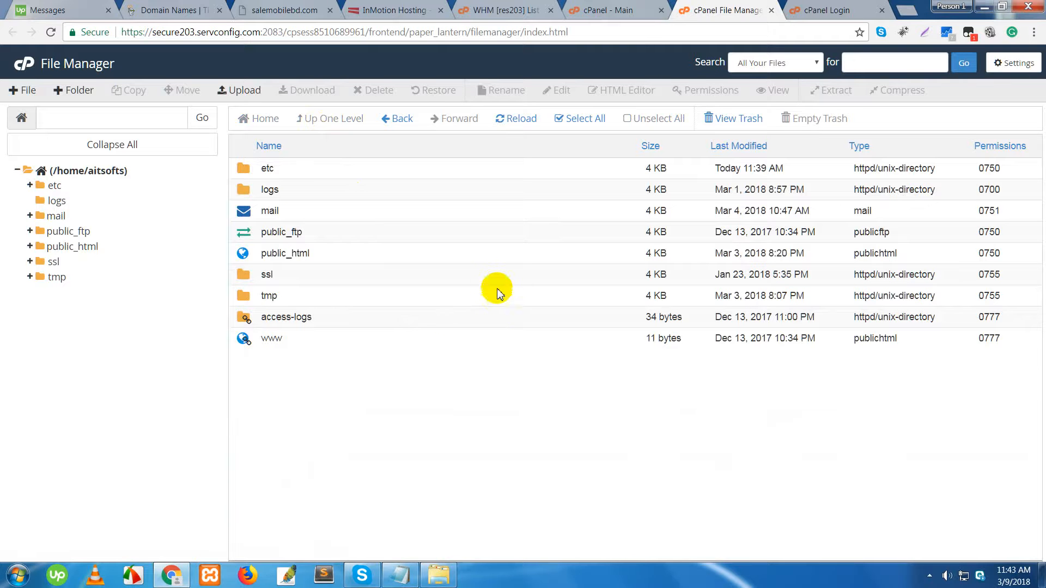
left_click(601, 16)
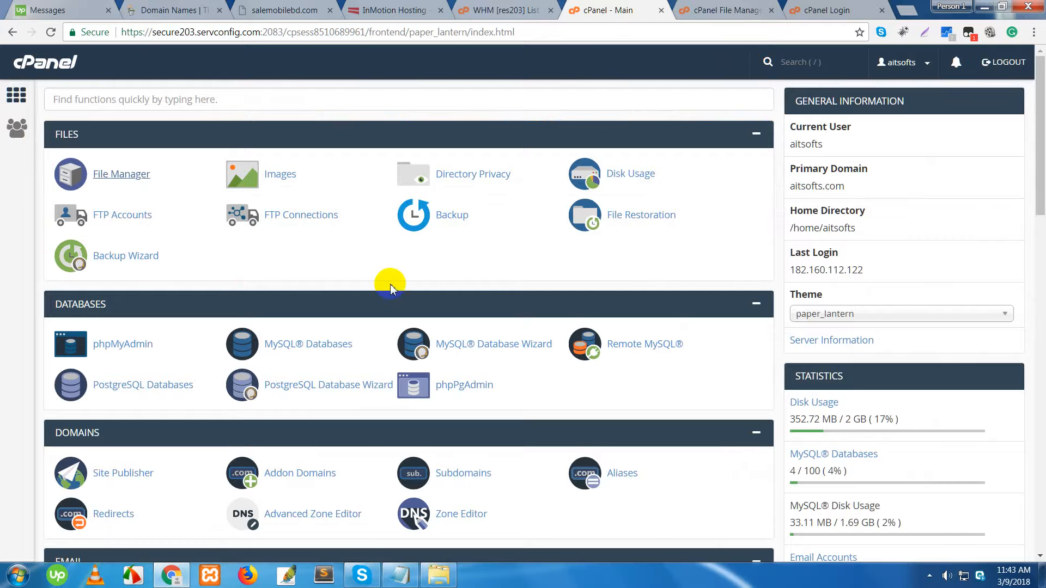
Step: Open Subdomains from the Domains section of the cPanel dashboard
scroll(390, 287, "down", 2)
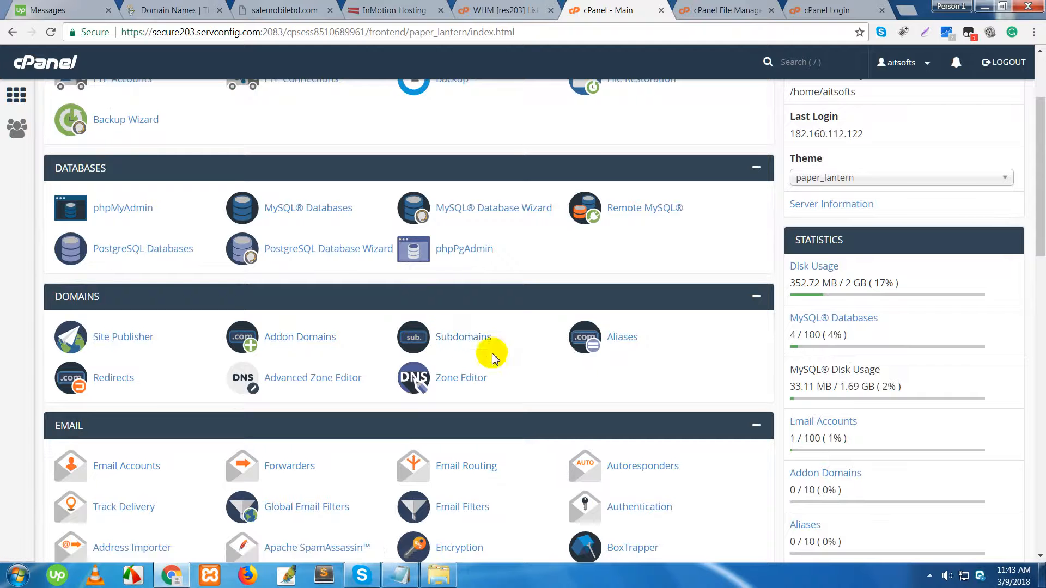
left_click(457, 344)
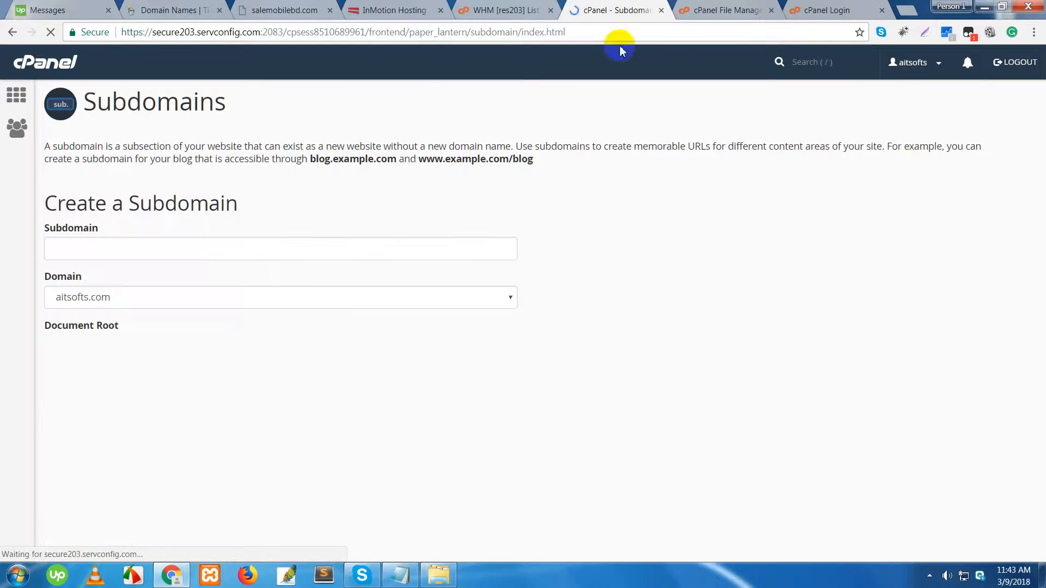
Step: Load aitsofts.com in a new browser tab
left_click(902, 15)
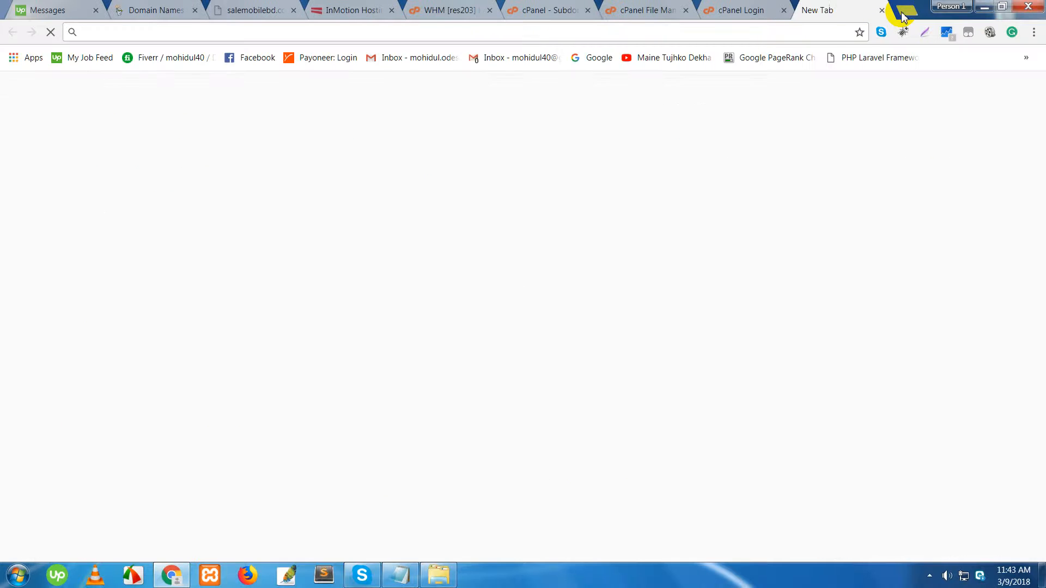
type("aitsofts.com")
key("Return")
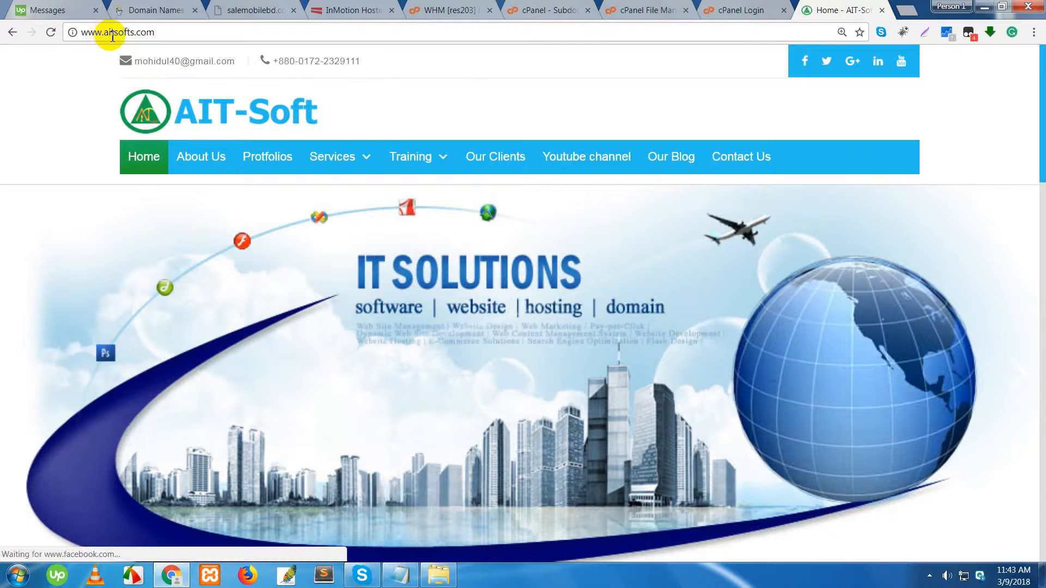
Step: Show blog.aitsofts.com and aitsofts.com/blog as example addresses without loading them, then go to the cPanel login tab
left_click_drag(104, 36, 76, 32)
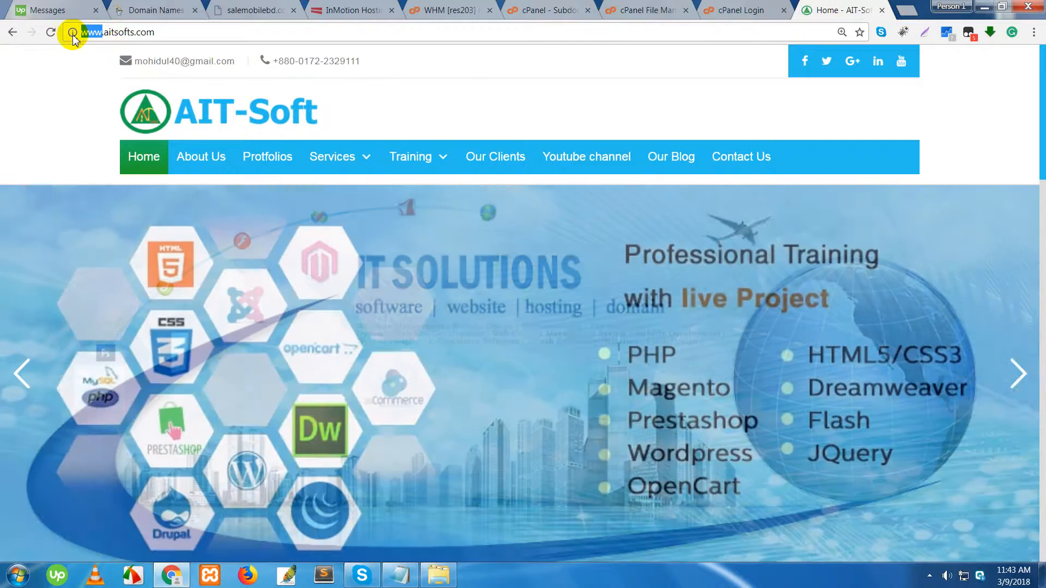
type("blog")
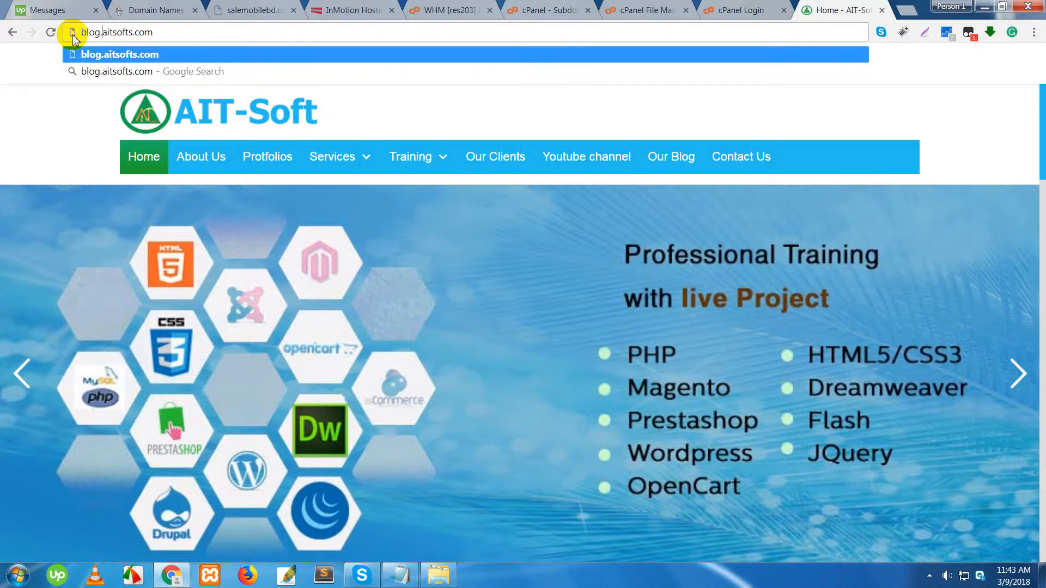
key("Delete")
key("BackSpace")
key("BackSpace")
key("BackSpace")
key("BackSpace")
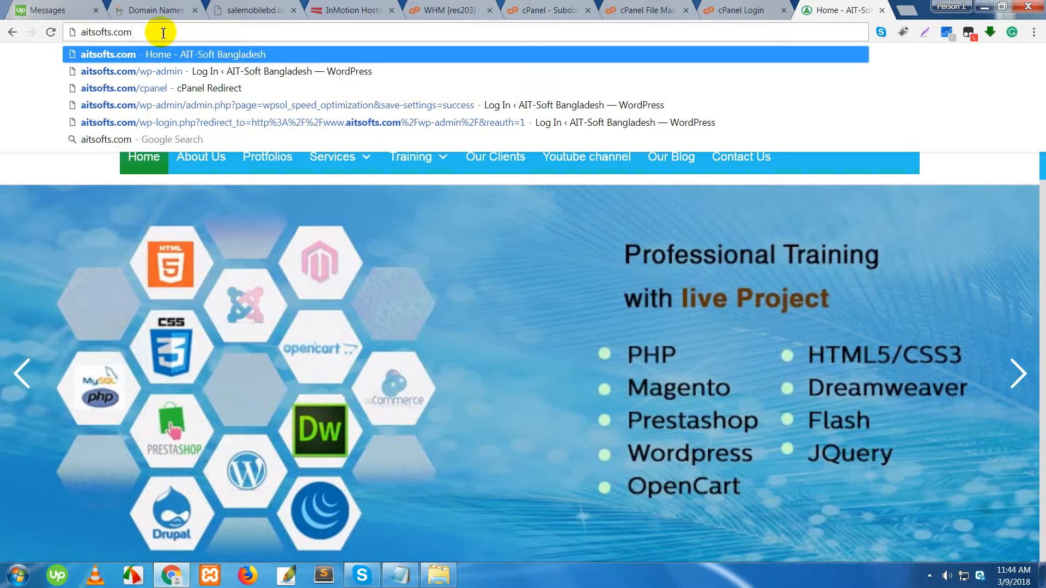
type("/blog")
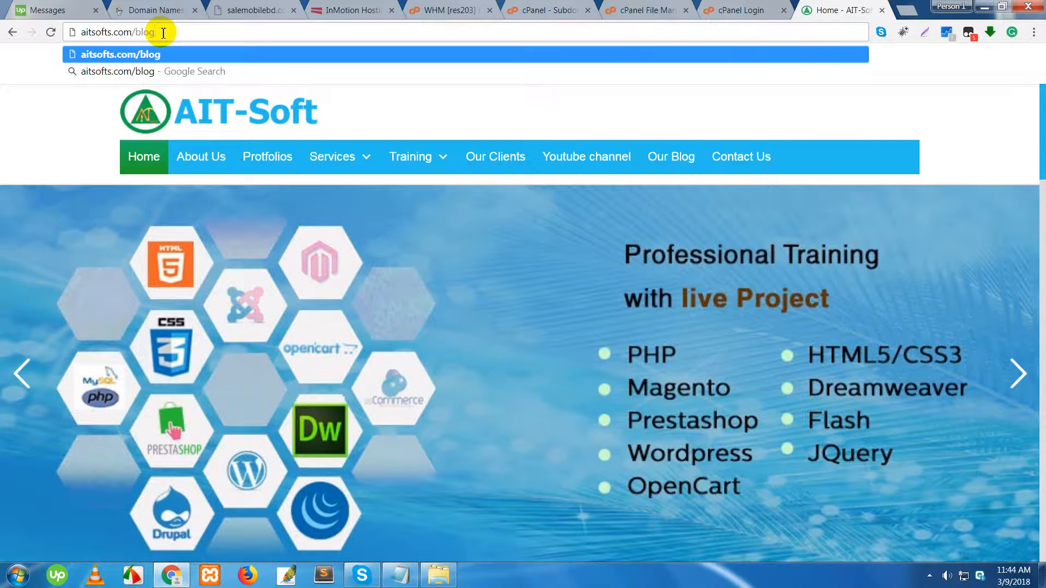
key("BackSpace")
key("BackSpace")
key("BackSpace")
key("BackSpace")
key("BackSpace")
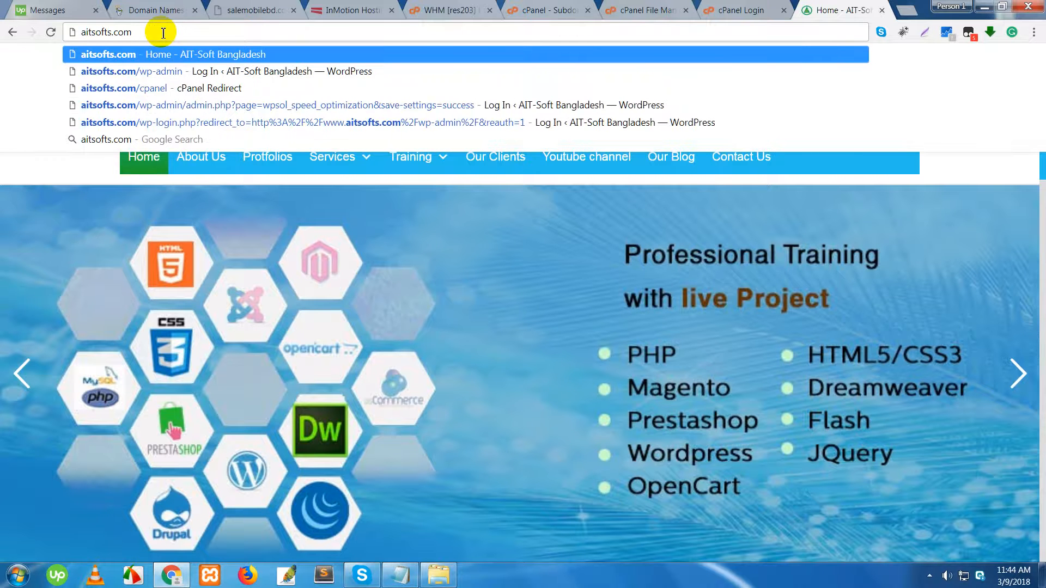
type("blog.")
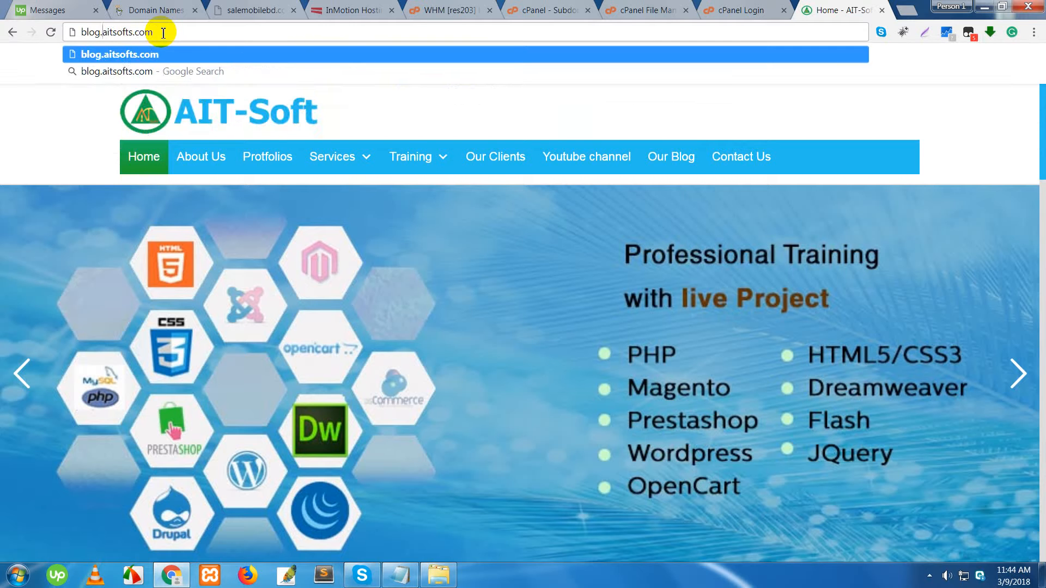
key("BackSpace")
key("BackSpace")
key("BackSpace")
key("BackSpace")
key("BackSpace")
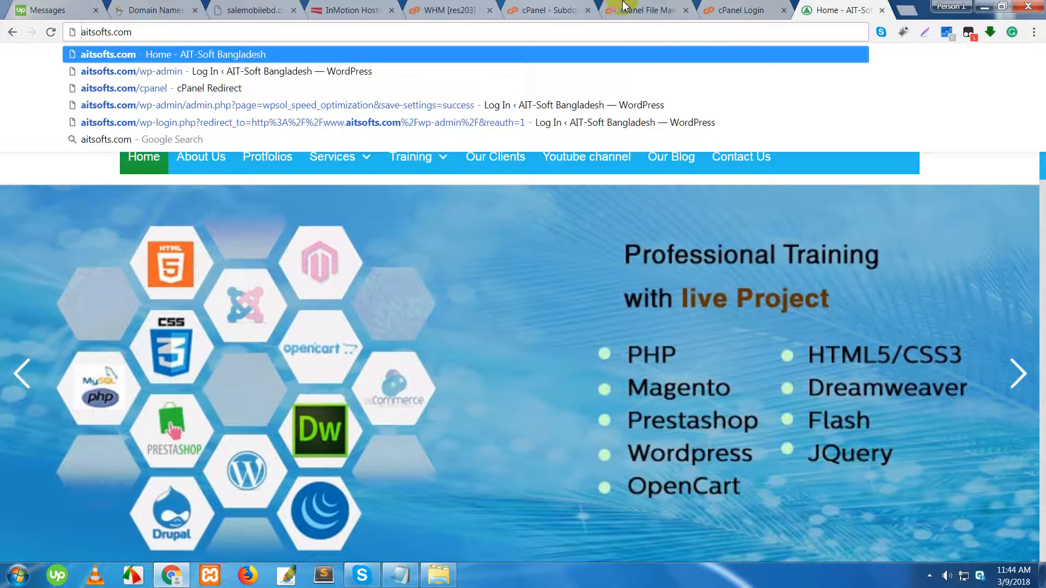
left_click(724, 11)
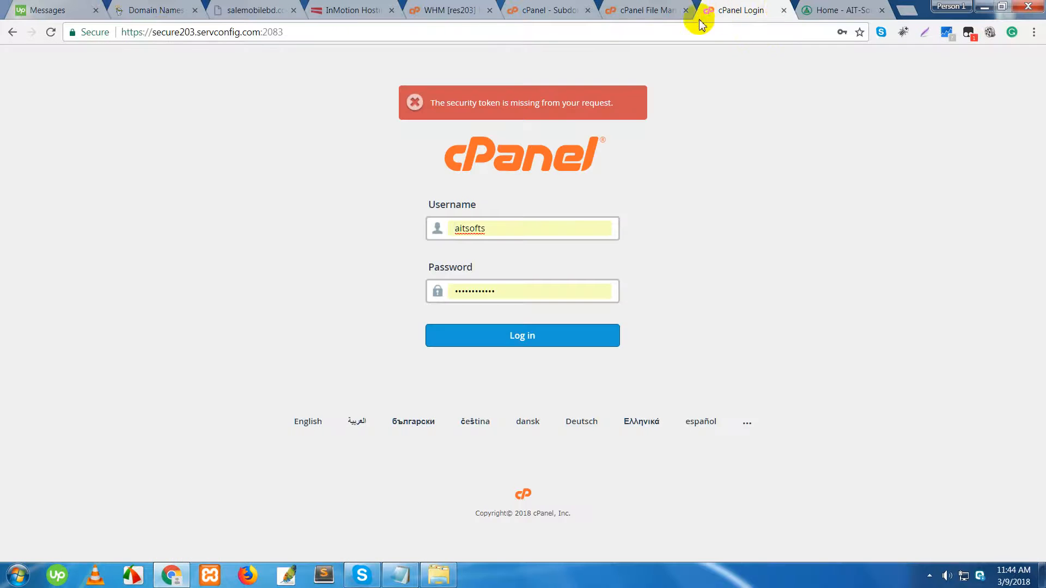
Step: Create subdomain test with document root test.aitsofts.com, then select its name in the Subdomains list
left_click(784, 11)
left_click(653, 15)
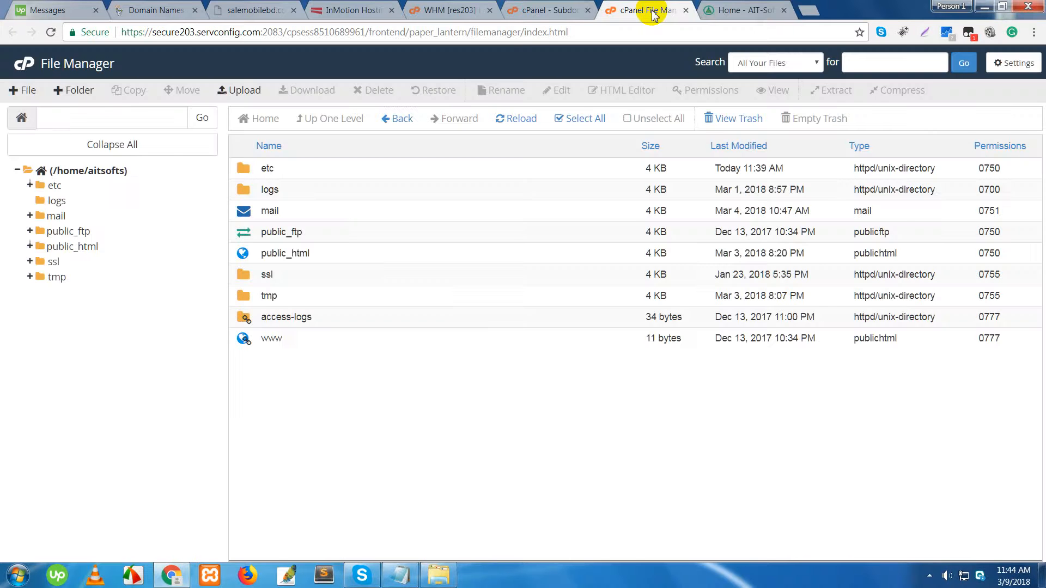
left_click(563, 10)
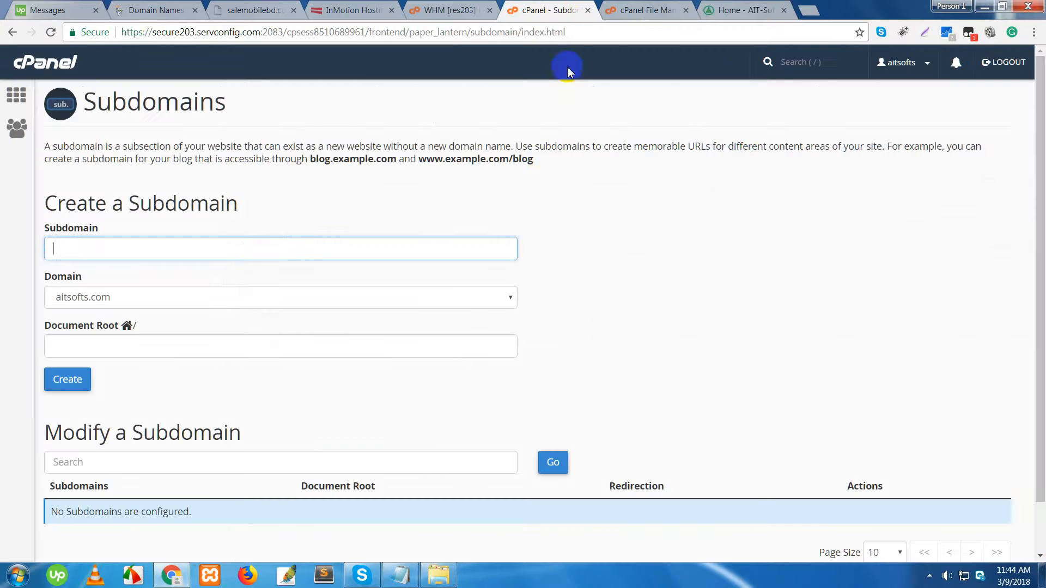
scroll(567, 280, "down", 1)
scroll(540, 279, "up", 1)
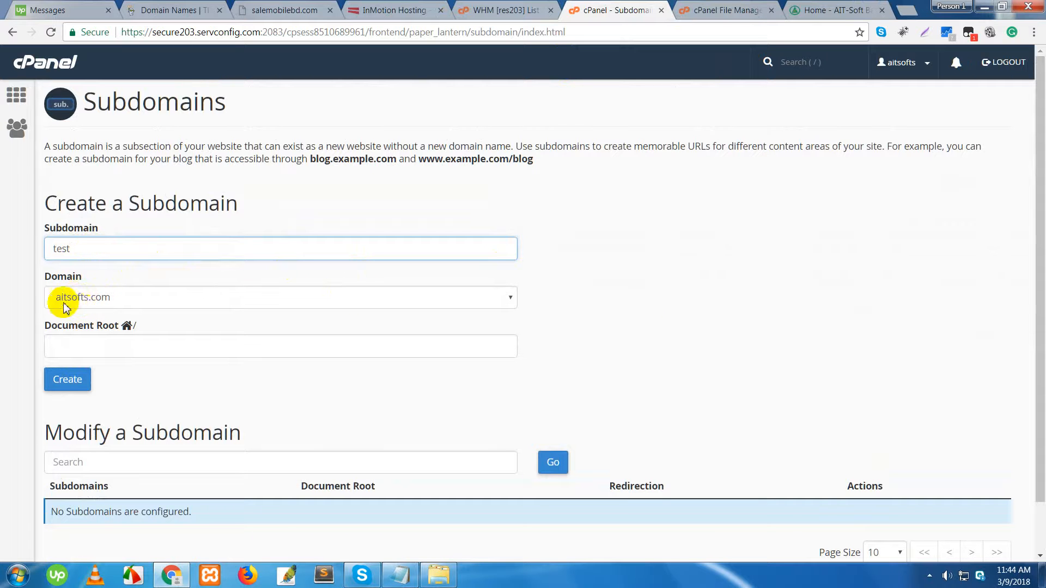
left_click(99, 356)
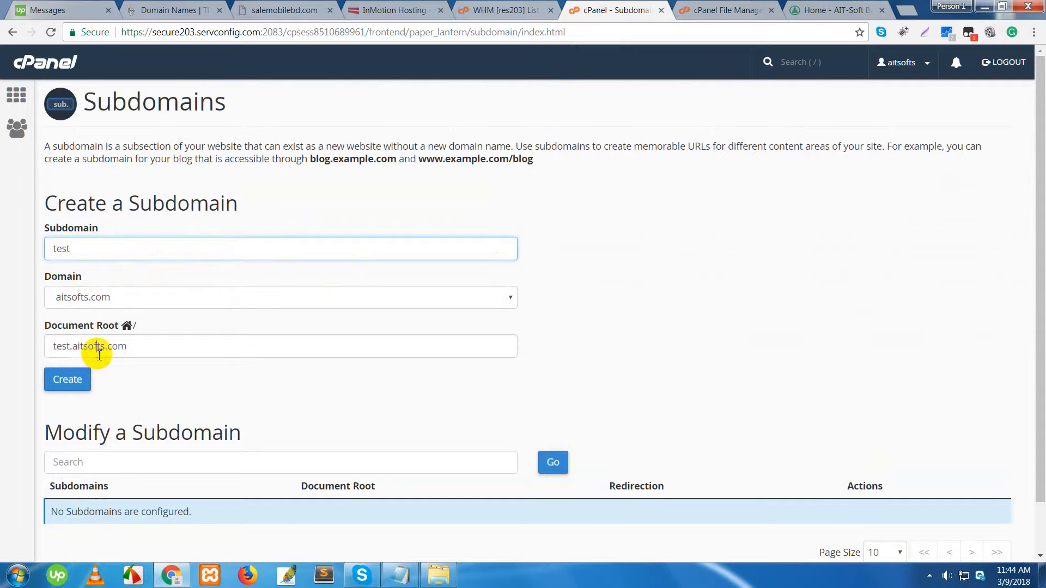
left_click(179, 396)
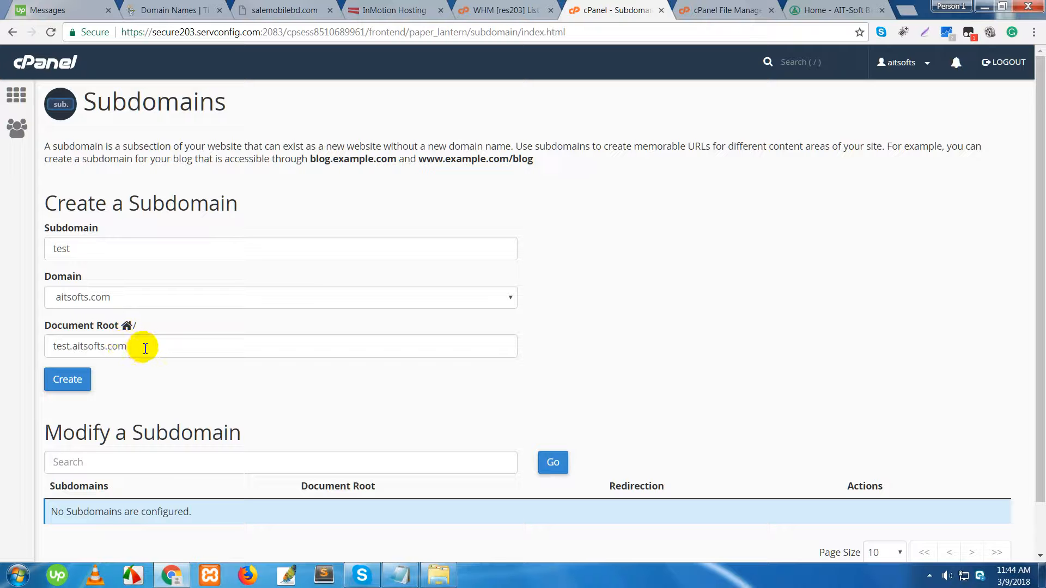
left_click(74, 386)
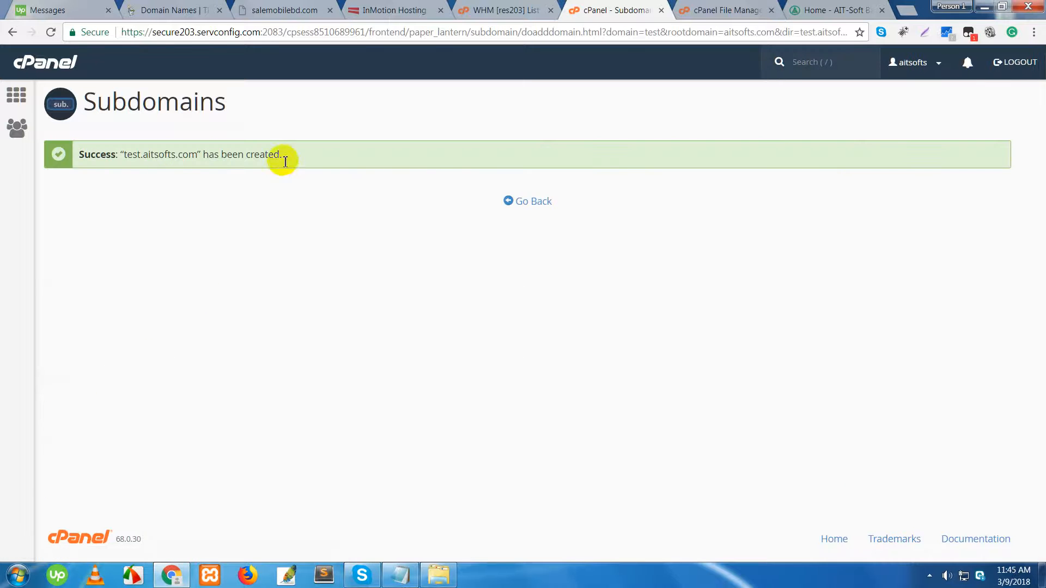
left_click(538, 207)
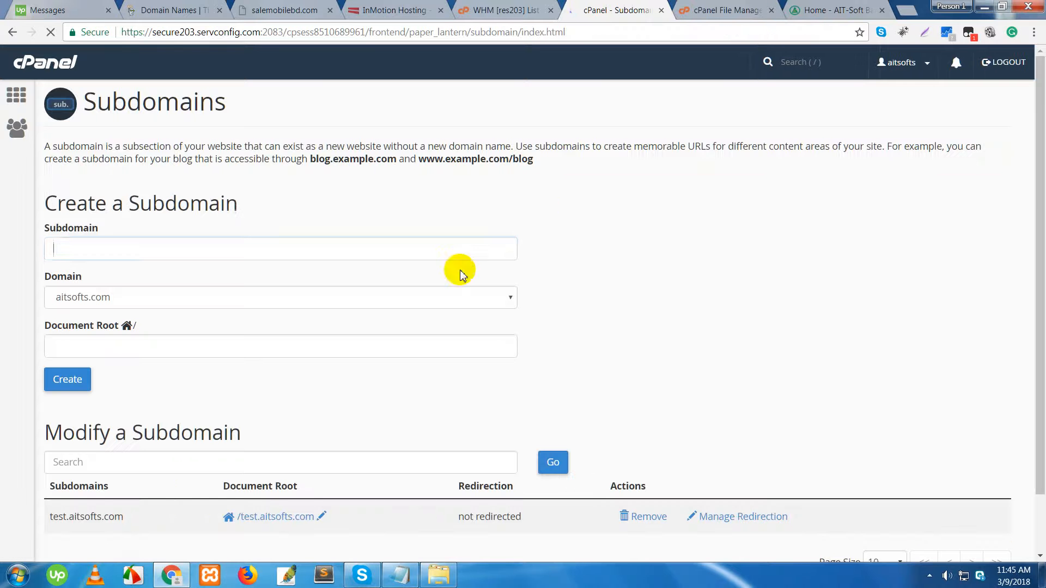
left_click_drag(129, 522, 46, 523)
key("ctrl+c")
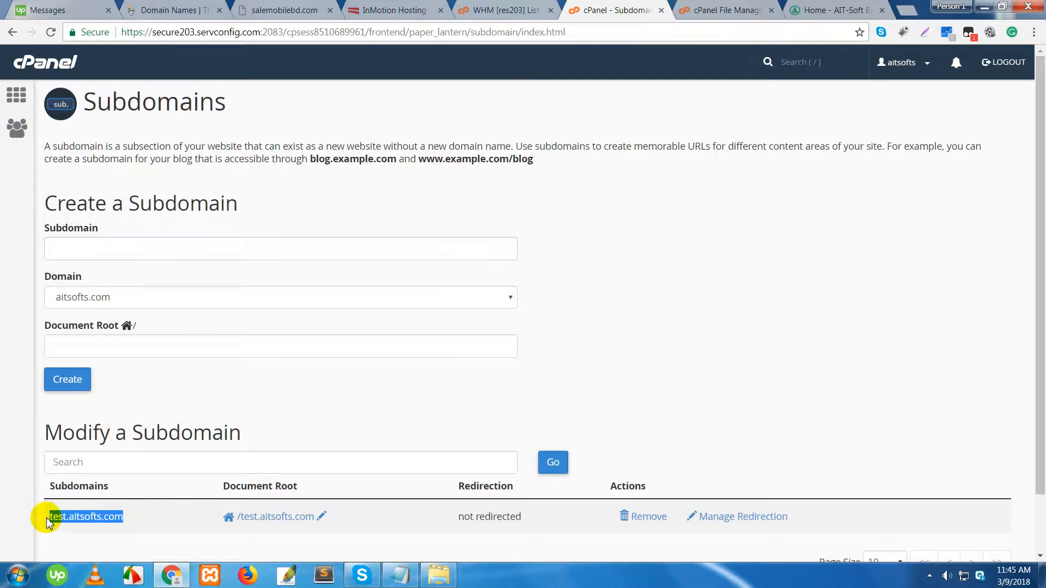
Step: Load test.aitsofts.com in a new tab, showing only cgi-bin, and return to the Subdomains tab
left_click(907, 13)
key("ctrl+v")
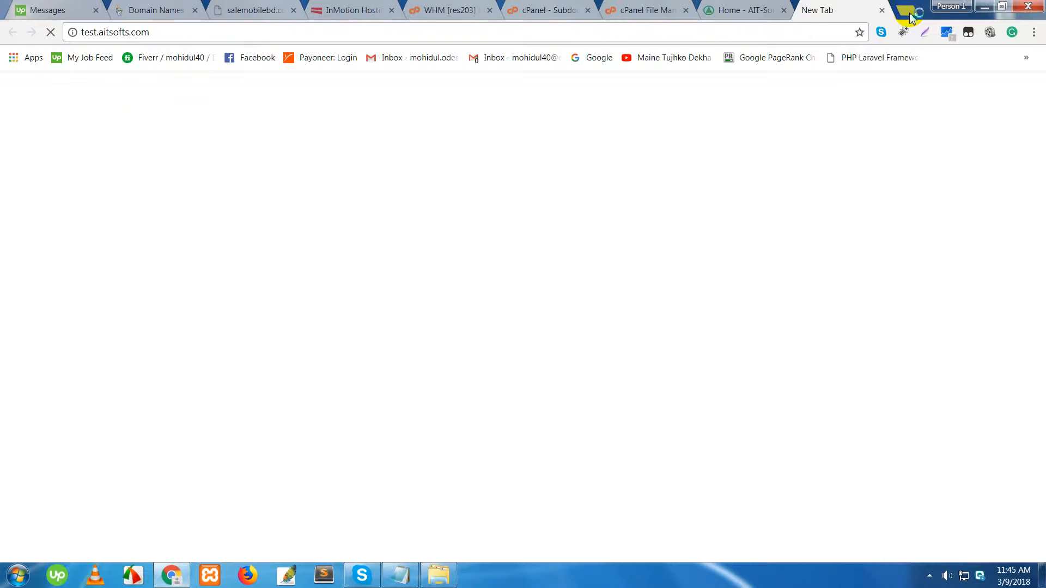
key("Return")
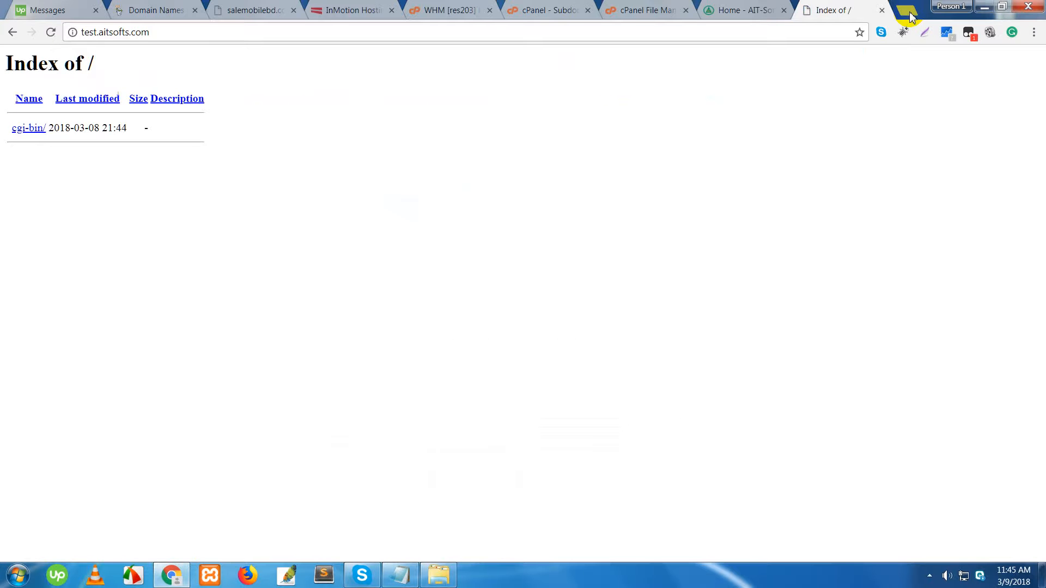
left_click(553, 12)
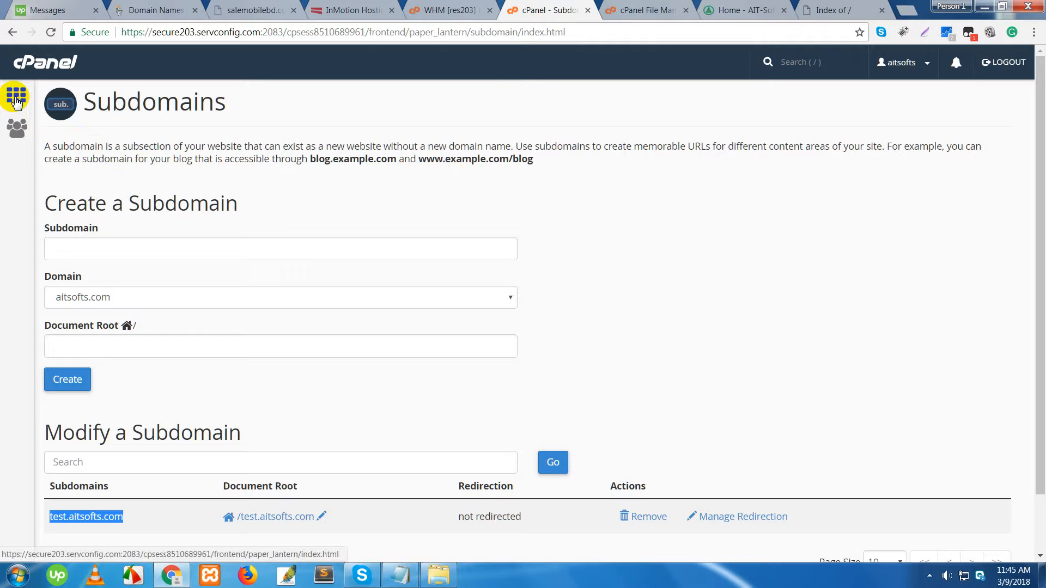
Step: Close the old File Manager tab and open the test.aitsofts.com folder in a fresh File Manager
left_click(15, 98)
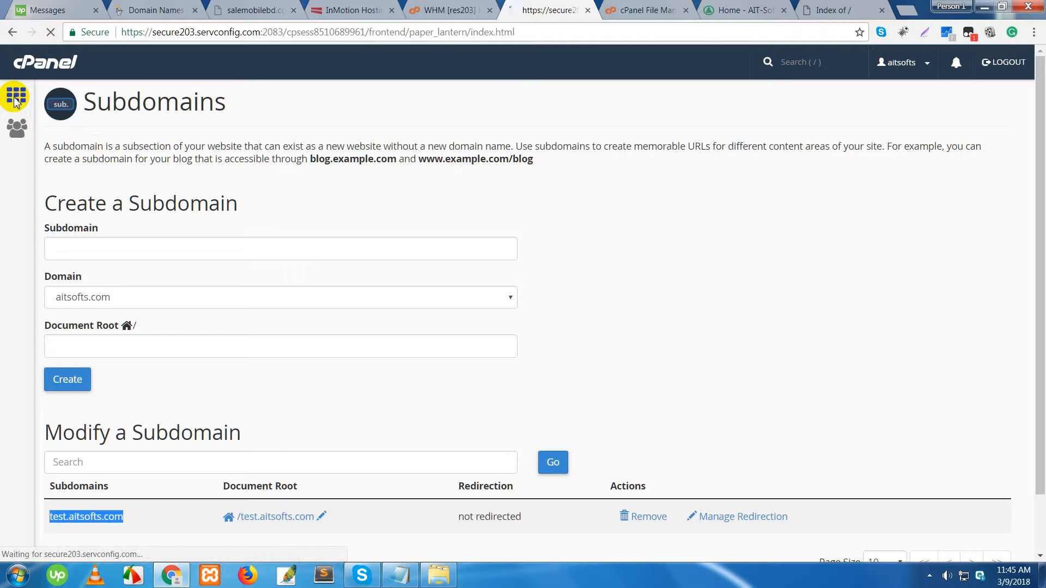
left_click(632, 11)
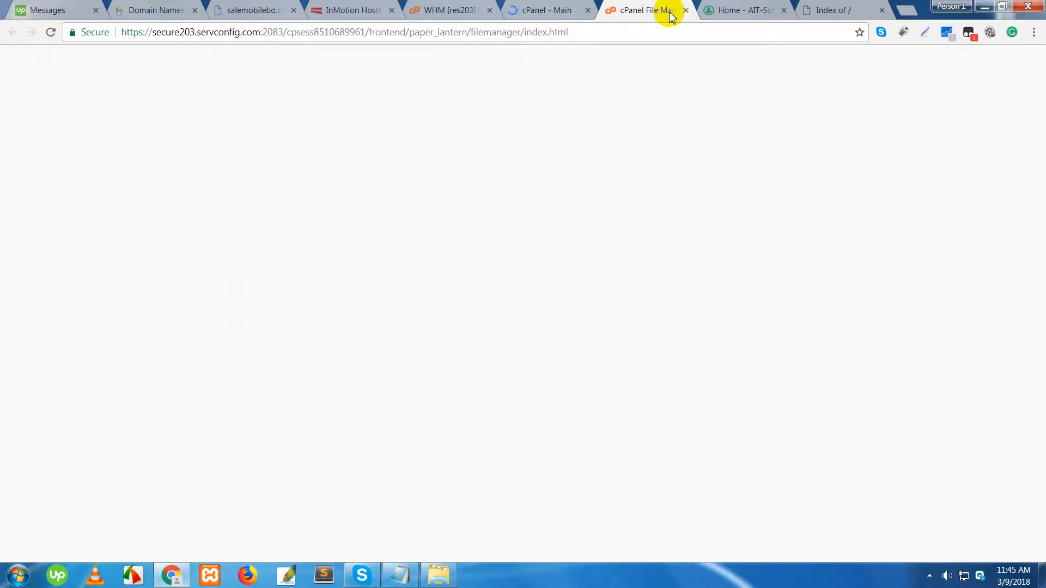
left_click(686, 11)
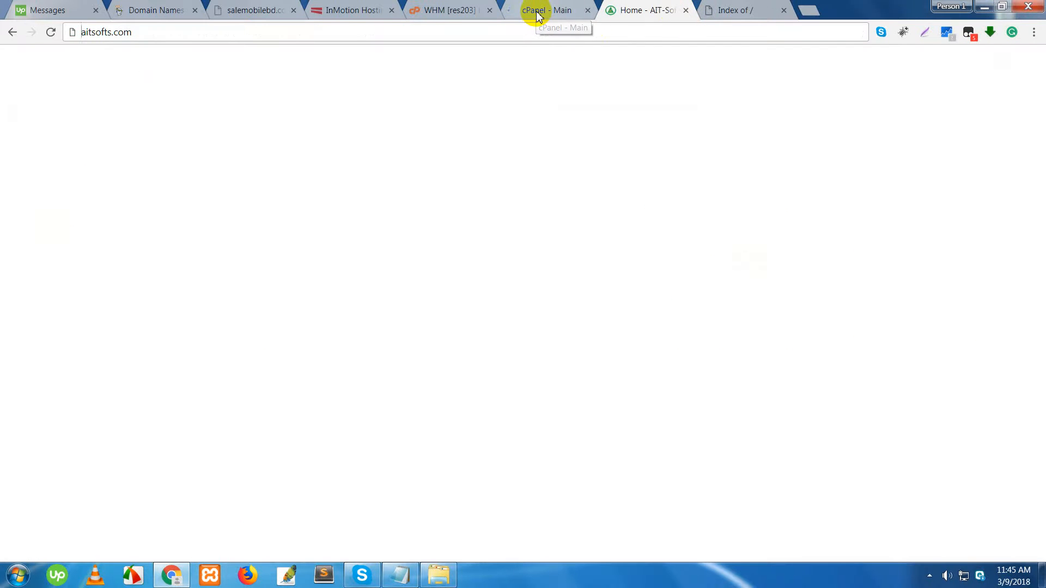
left_click(535, 11)
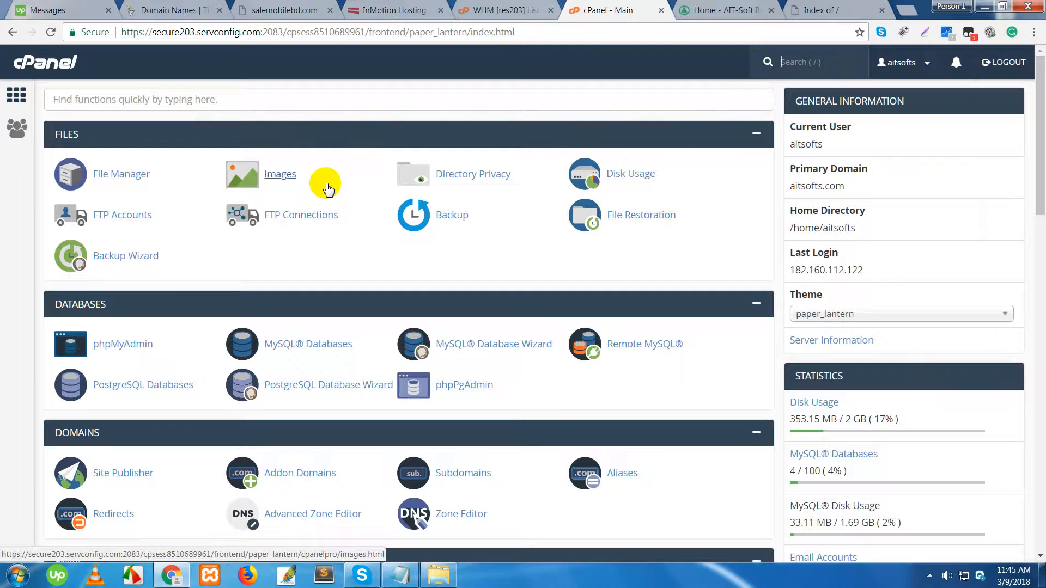
left_click(122, 176)
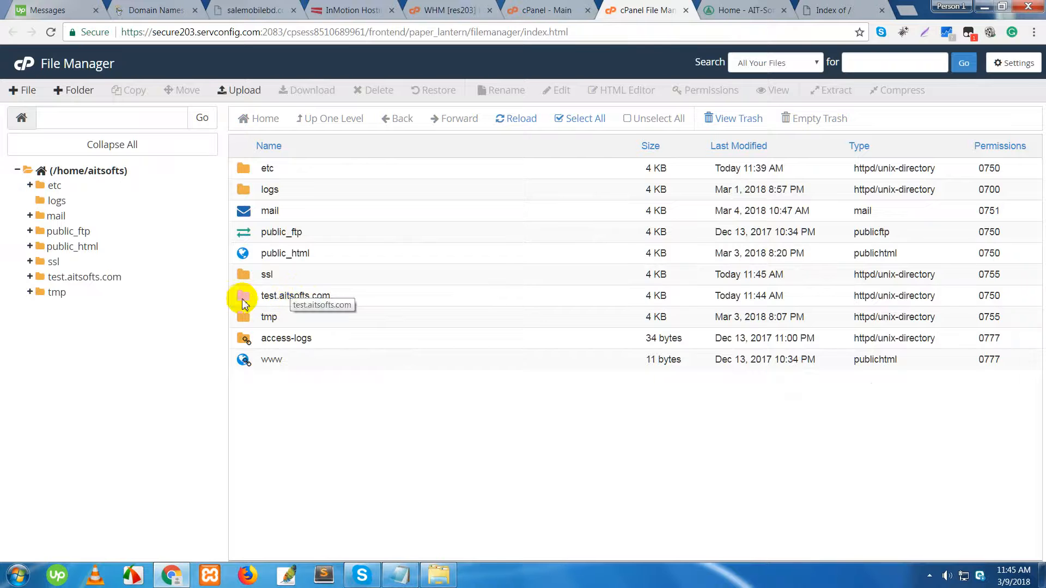
double_click(242, 299)
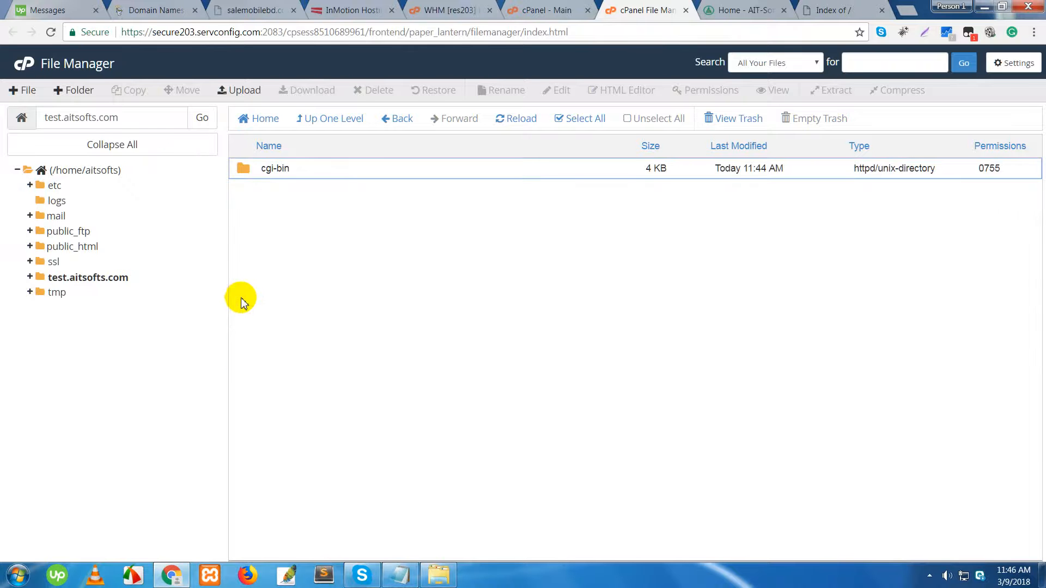
Step: Delete the cgi-bin folder permanently, skipping the trash
left_click(243, 173)
right_click(243, 173)
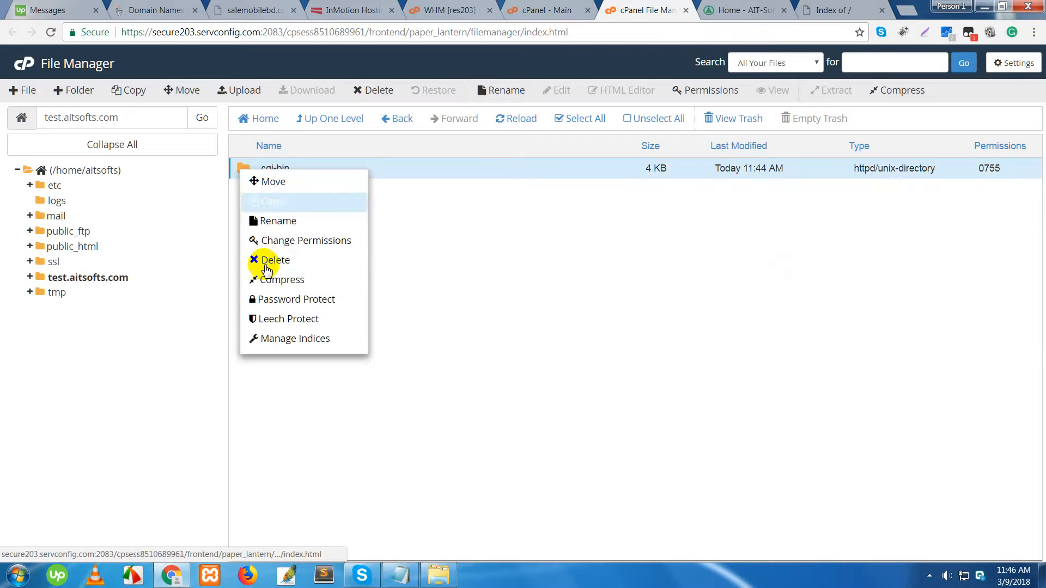
left_click(265, 263)
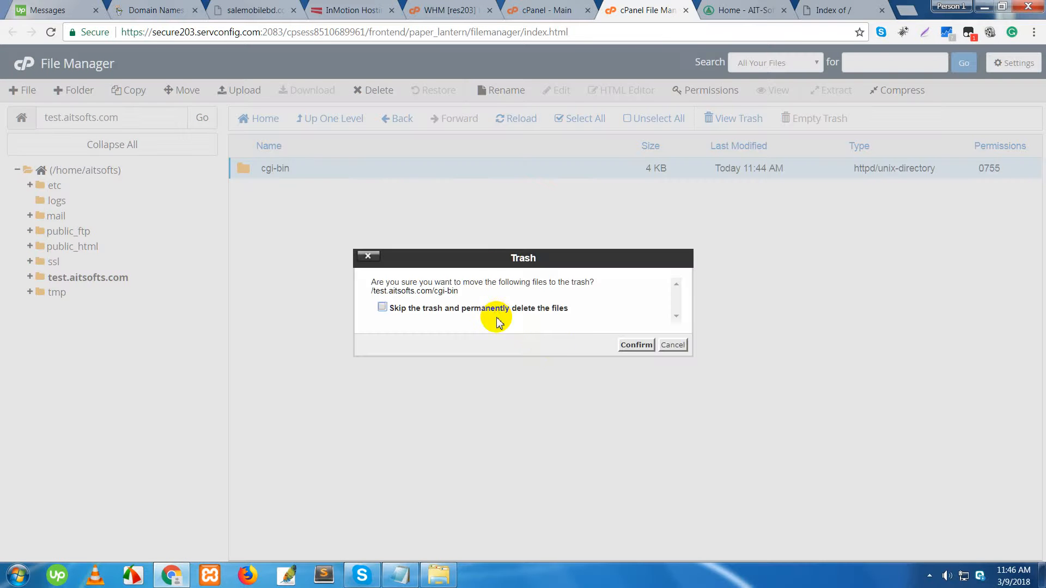
left_click(498, 313)
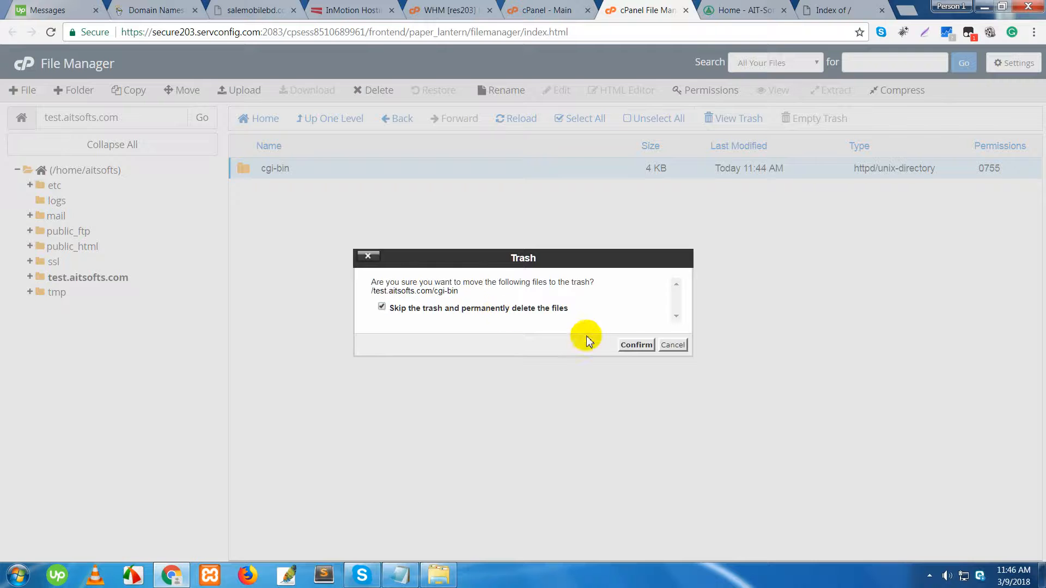
left_click(632, 344)
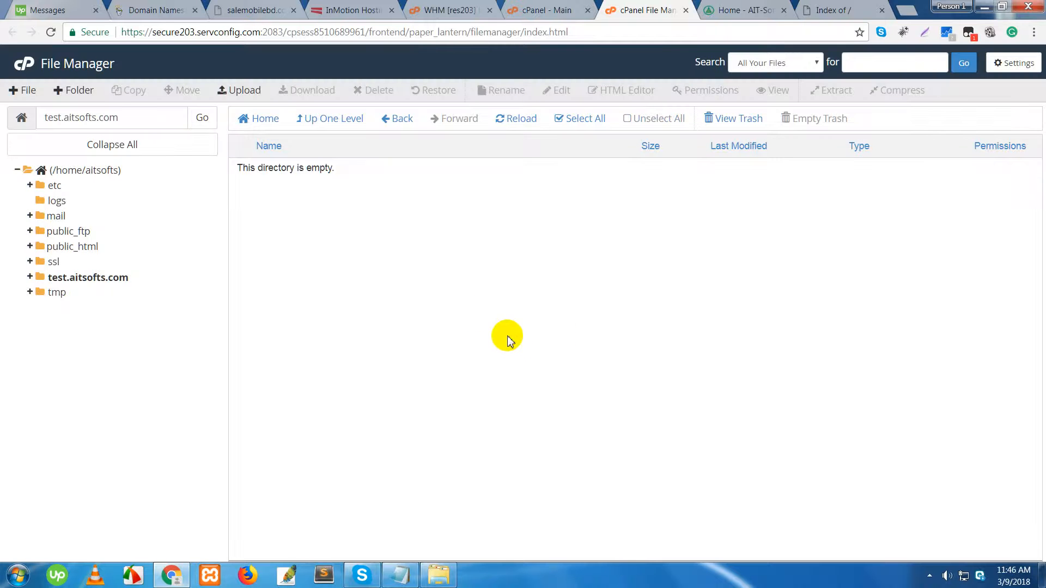
Step: Create a new file named index.html in the test.aitsofts.com folder
right_click(285, 228)
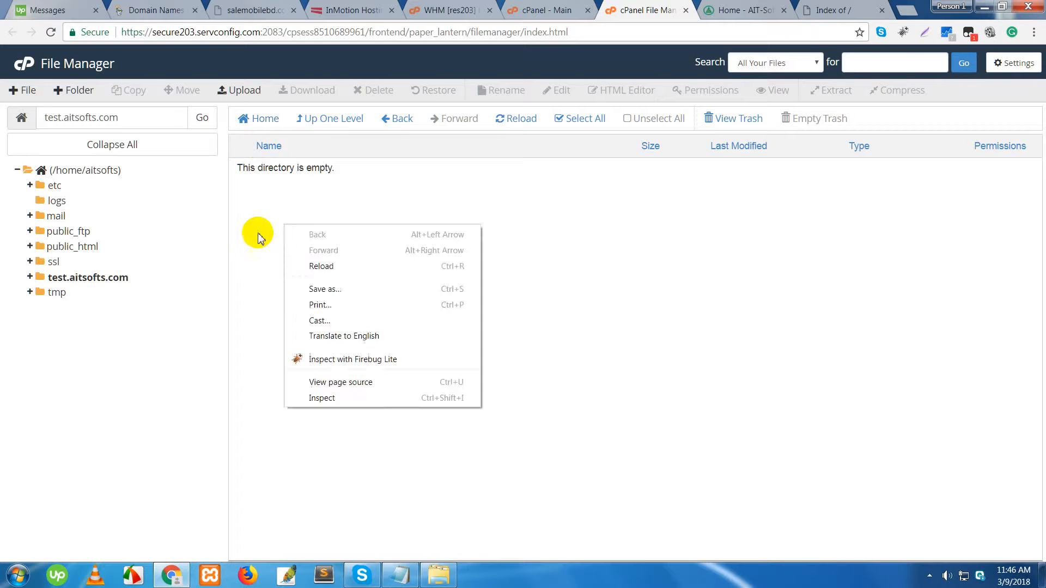
left_click(255, 232)
left_click(28, 92)
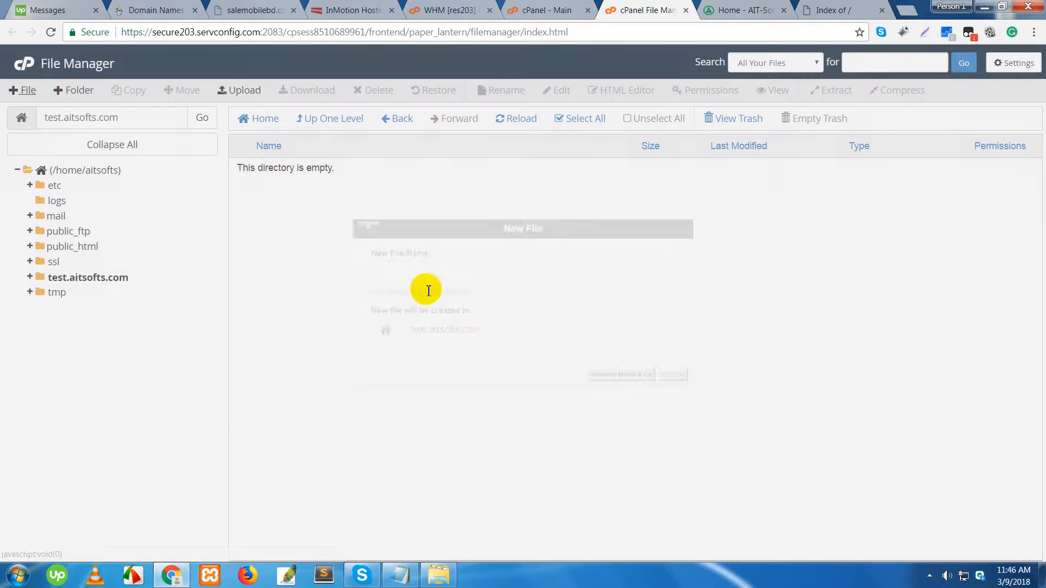
type("index.ht")
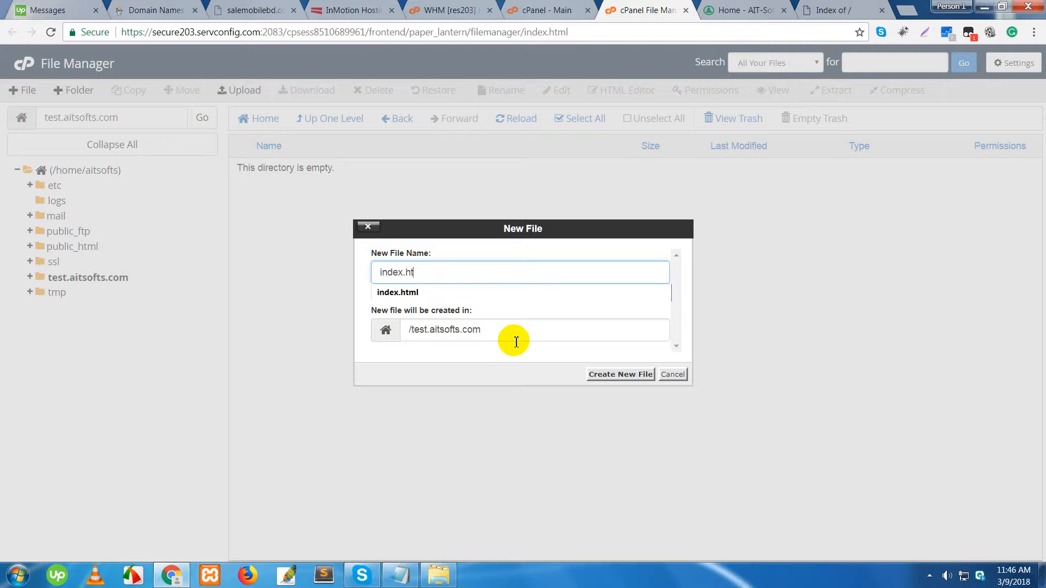
type("ml")
key("Return")
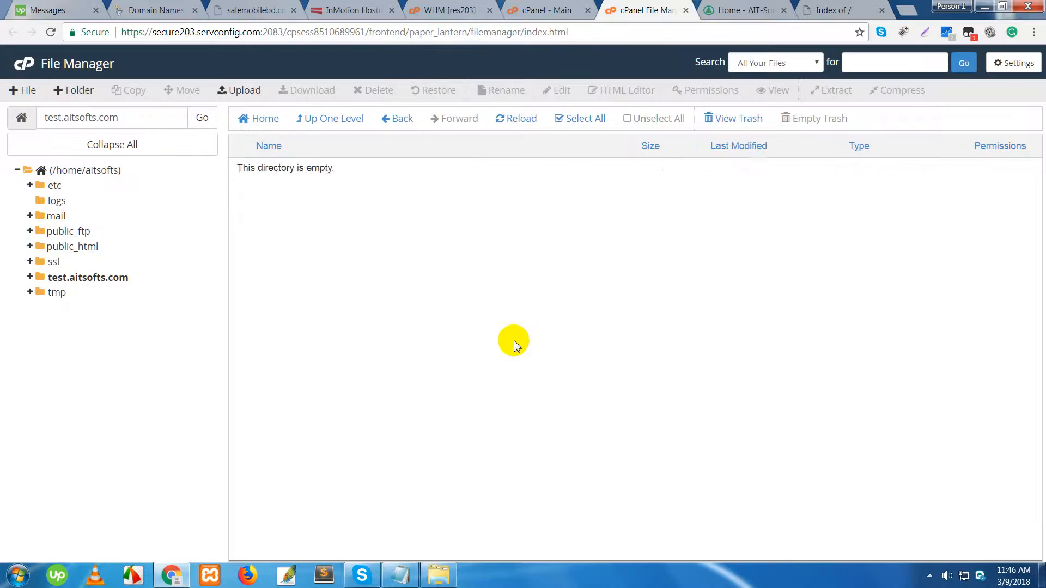
Step: Edit index.html to contain <h1>Comming soon</h1> and save the changes
right_click(243, 179)
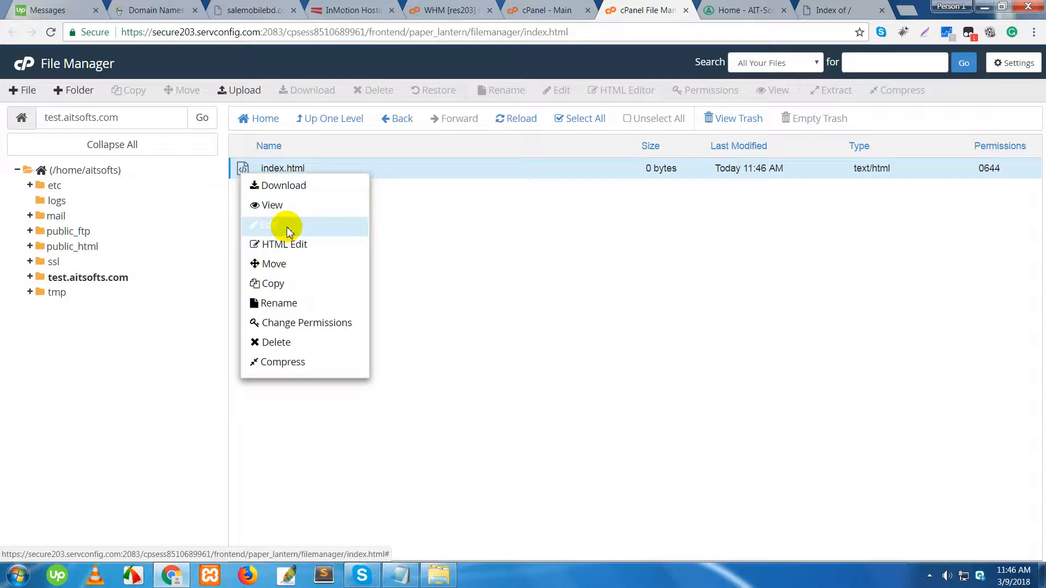
left_click(288, 229)
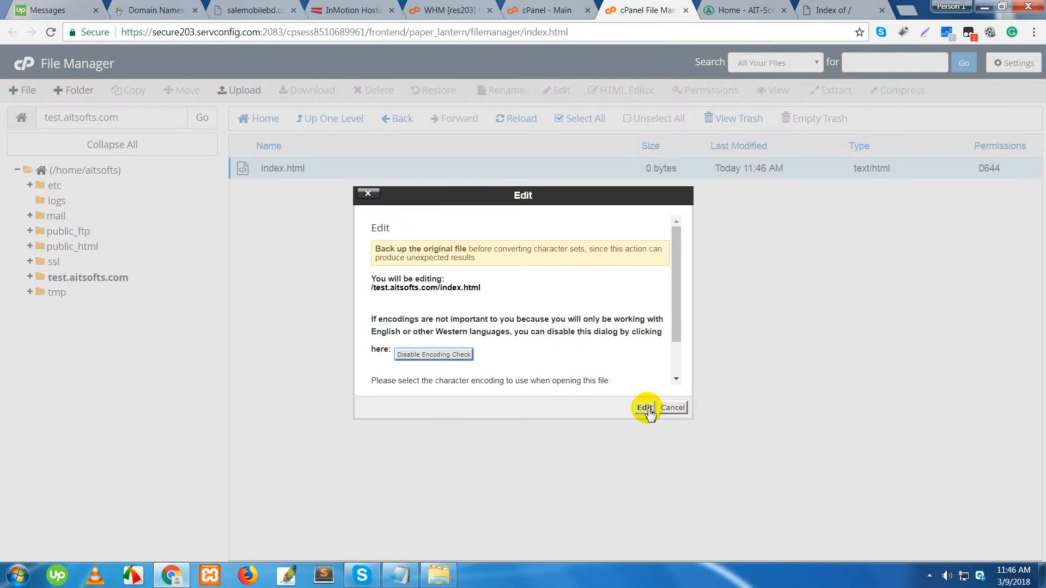
left_click(646, 409)
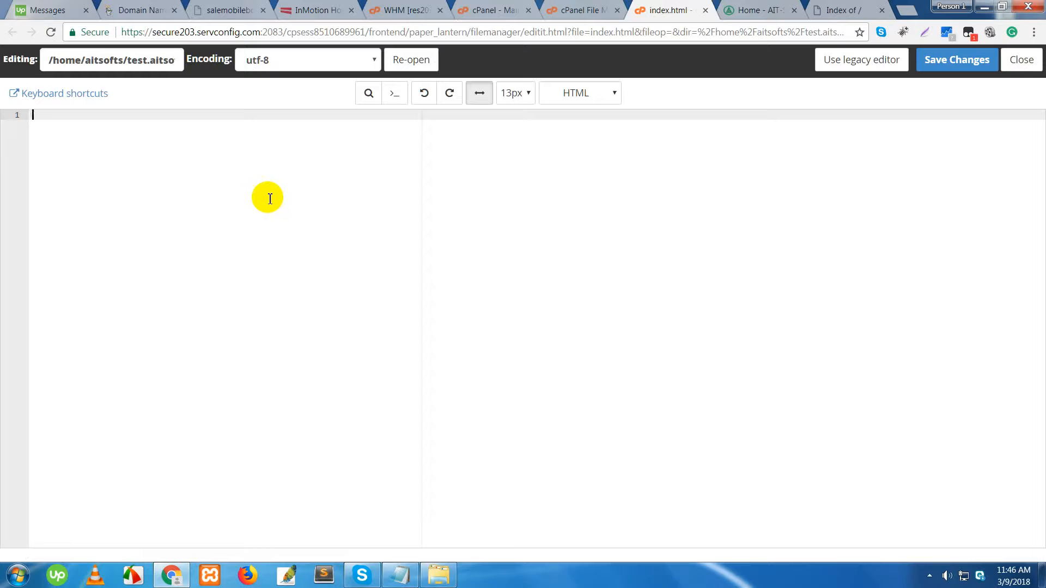
type(">Comming soon</h1>")
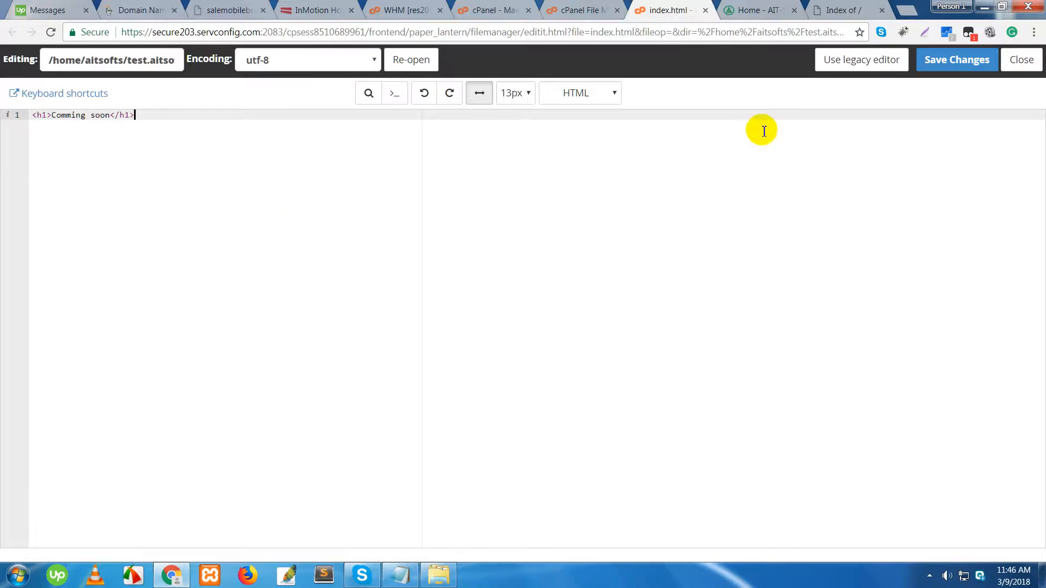
left_click(933, 60)
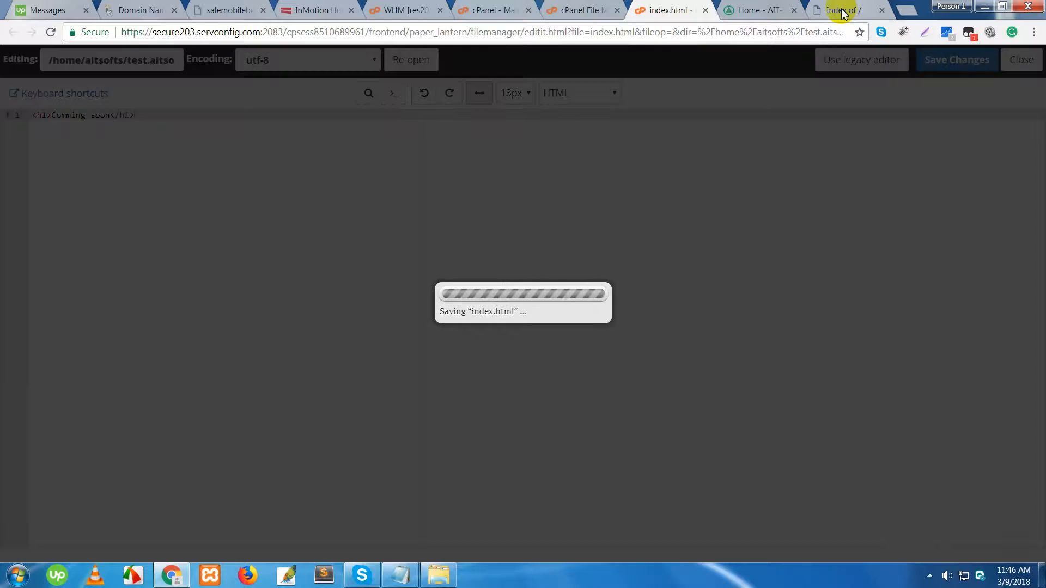
left_click(842, 10)
Step: Reload test.aitsofts.com to show the Comming soon heading, then return to the index.html editor tab
right_click(843, 11)
left_click(872, 41)
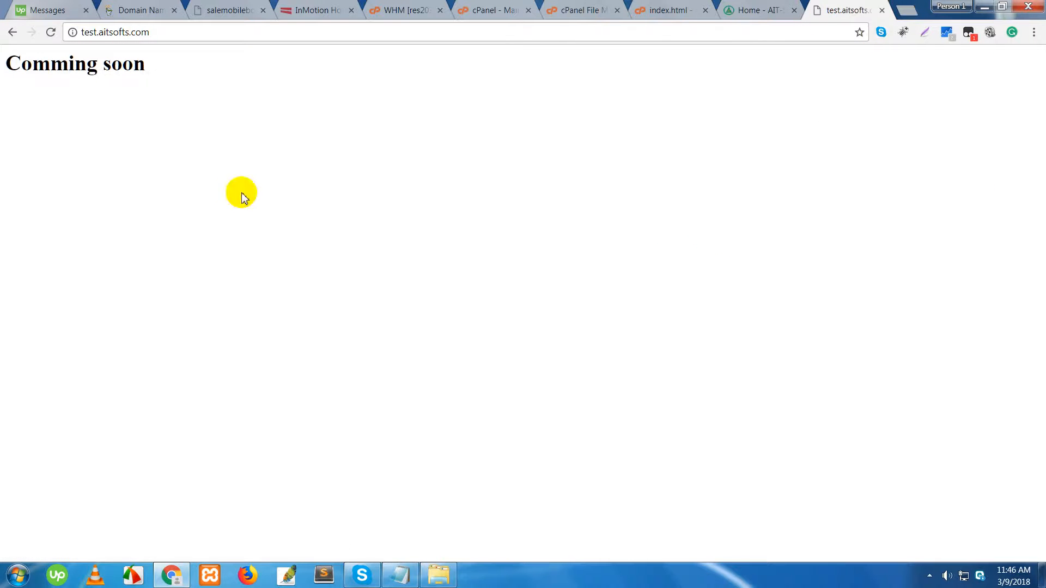
left_click_drag(11, 63, 190, 71)
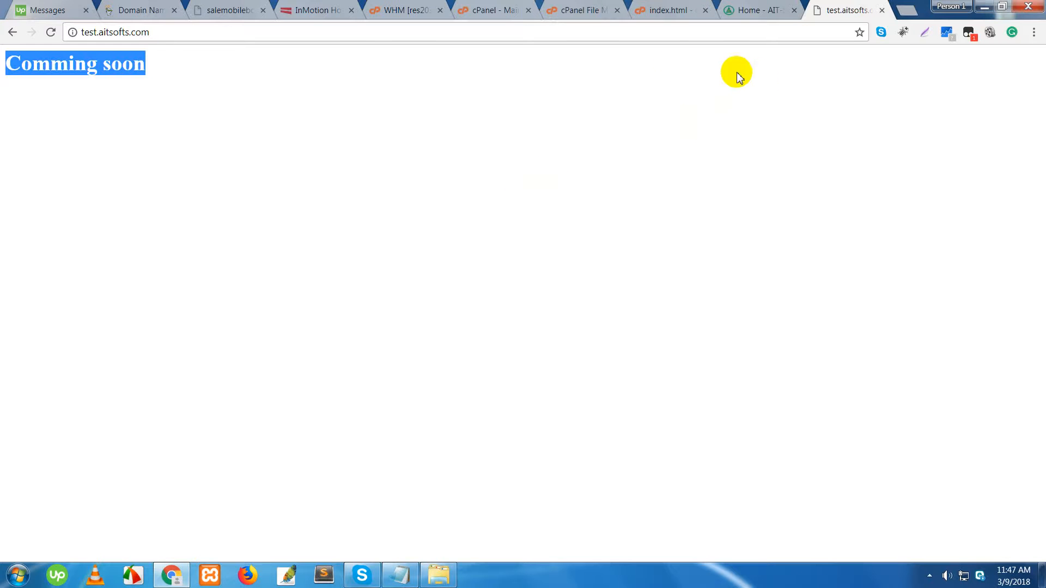
left_click(662, 12)
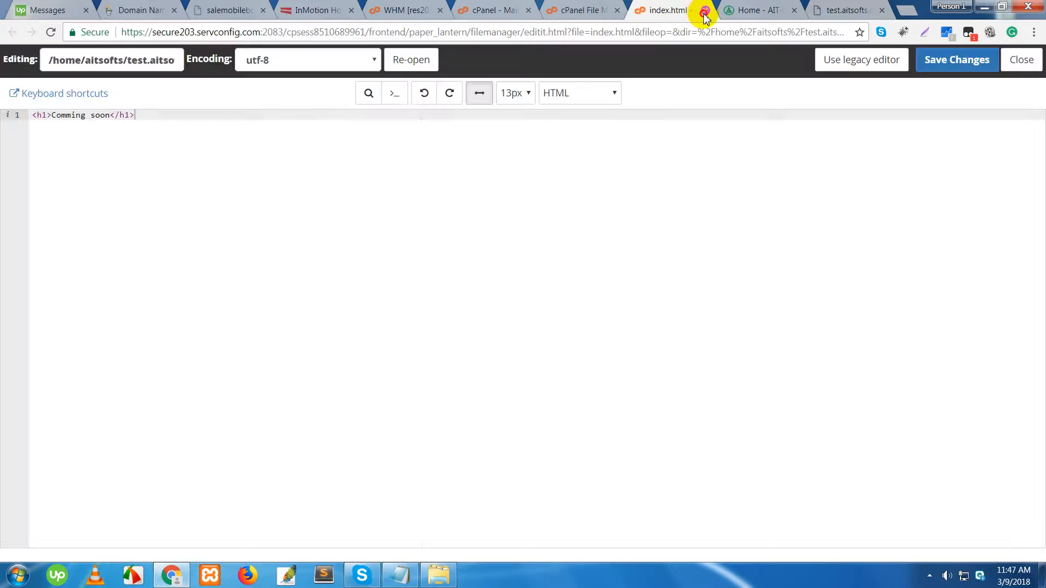
Step: Permanently delete index.html from the test.aitsofts.com folder, skipping the trash, and minimize Chrome
left_click(704, 10)
left_click(583, 11)
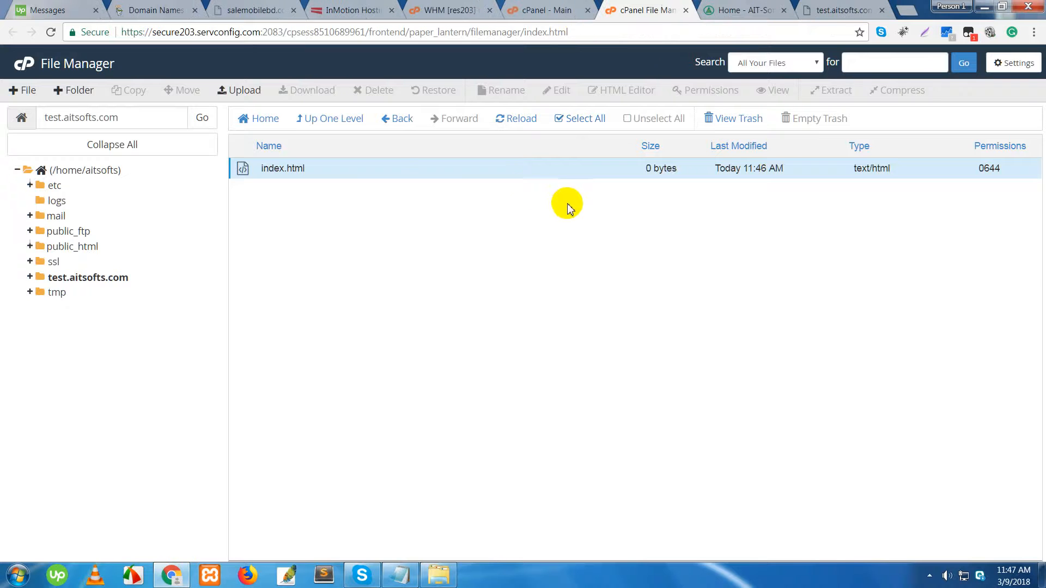
left_click(332, 123)
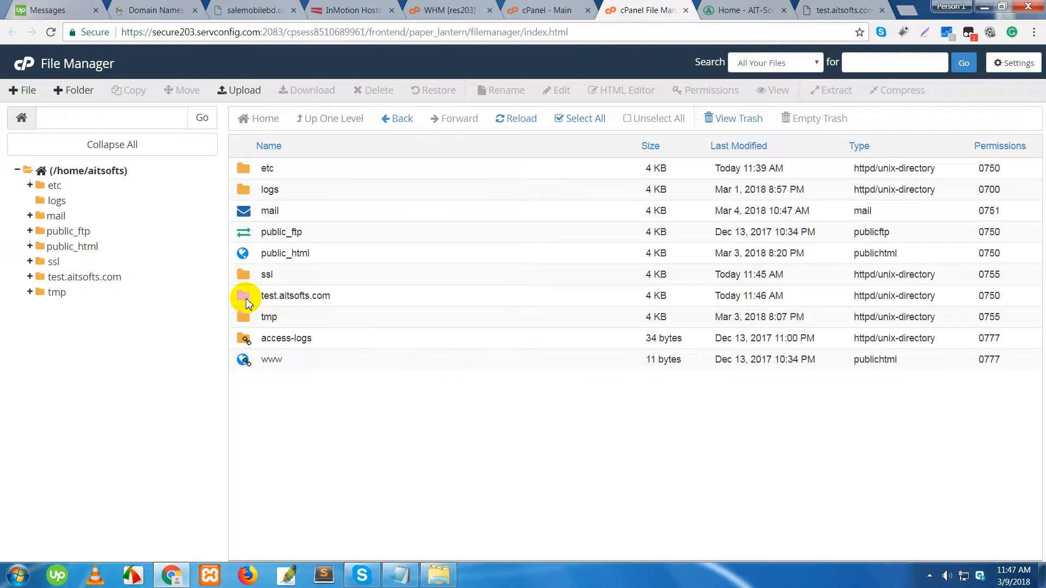
double_click(246, 301)
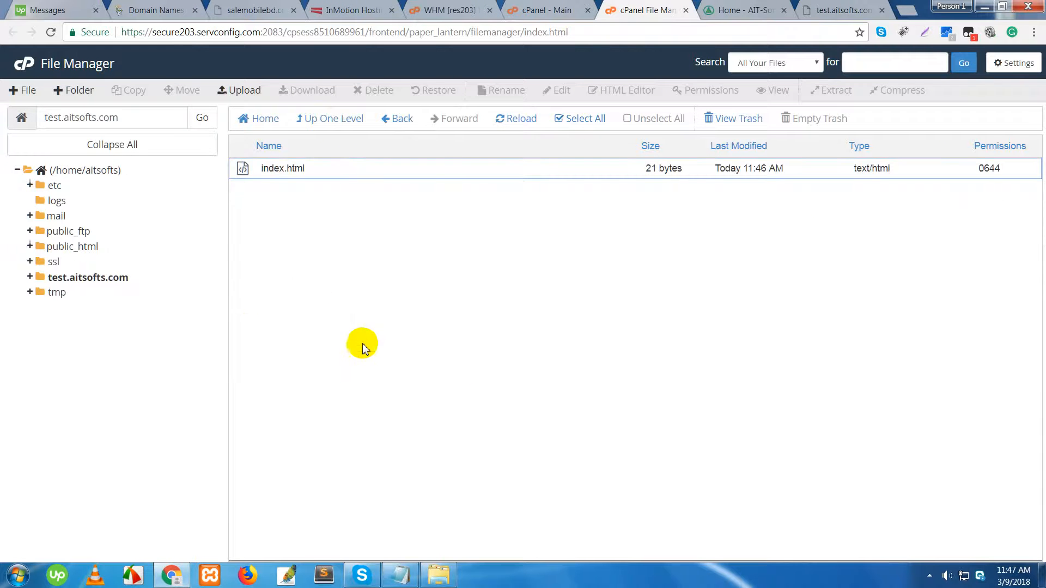
left_click(247, 170)
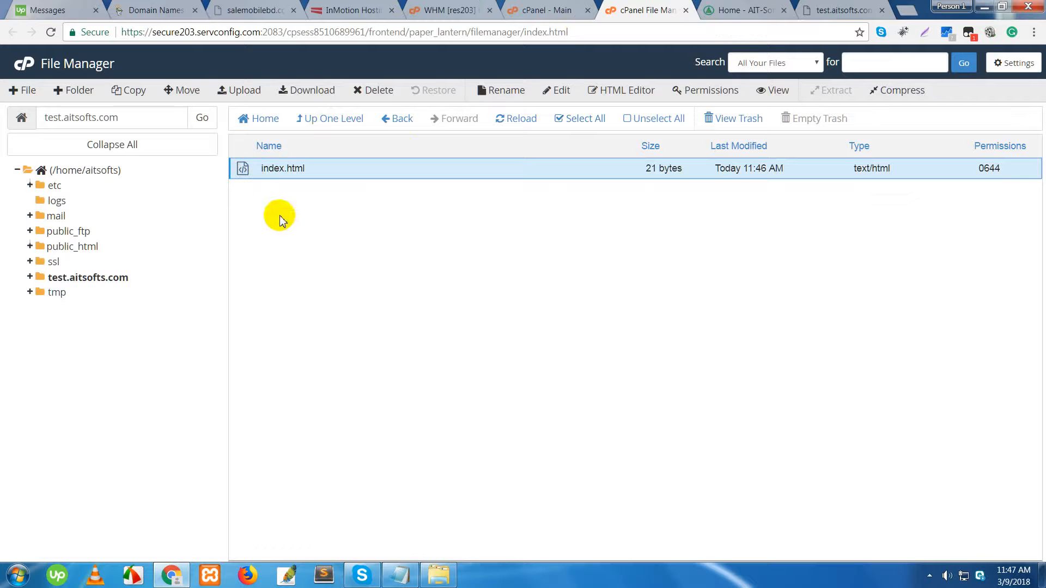
left_click(373, 91)
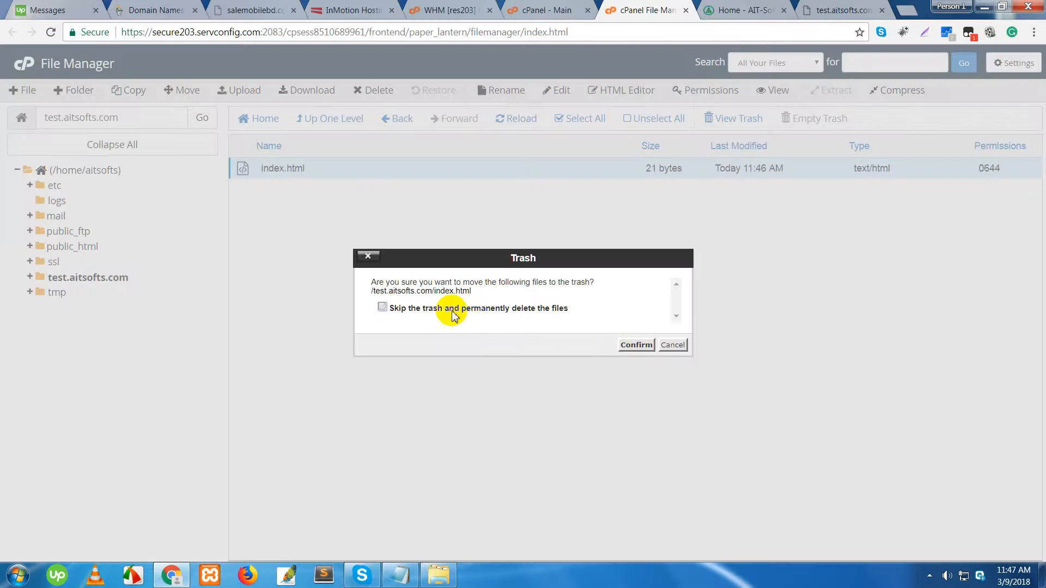
left_click(469, 314)
left_click(631, 344)
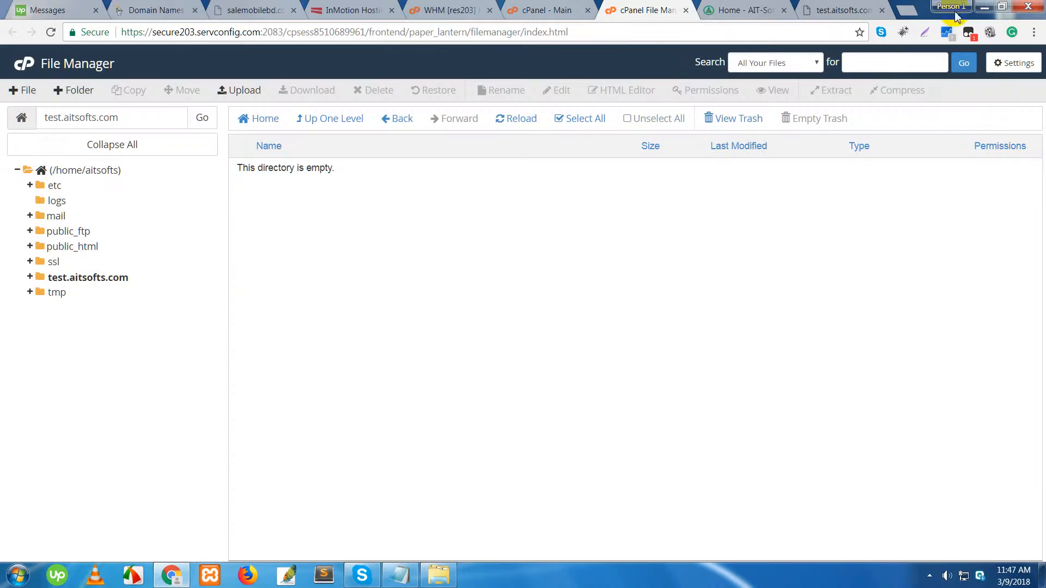
left_click(983, 10)
Step: Close the site documents window and locate the wordpress_project folder in the local htdocs folder
left_click(579, 304)
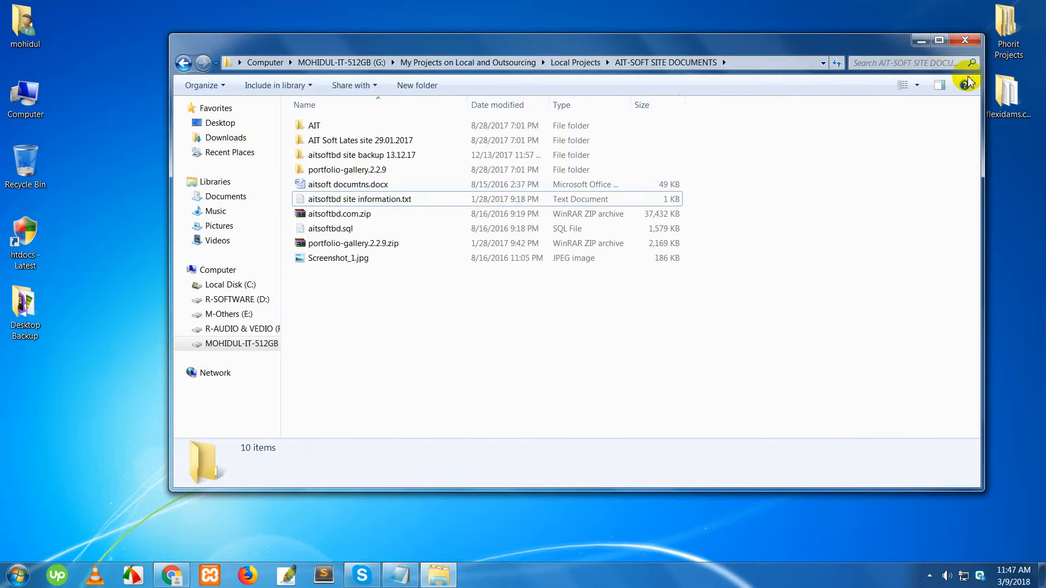
left_click(966, 41)
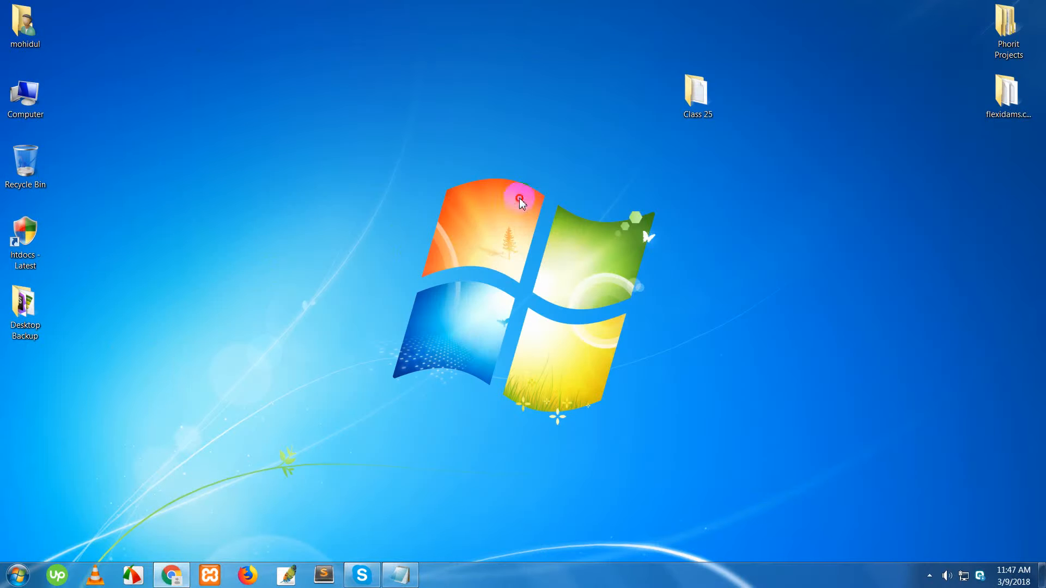
double_click(28, 255)
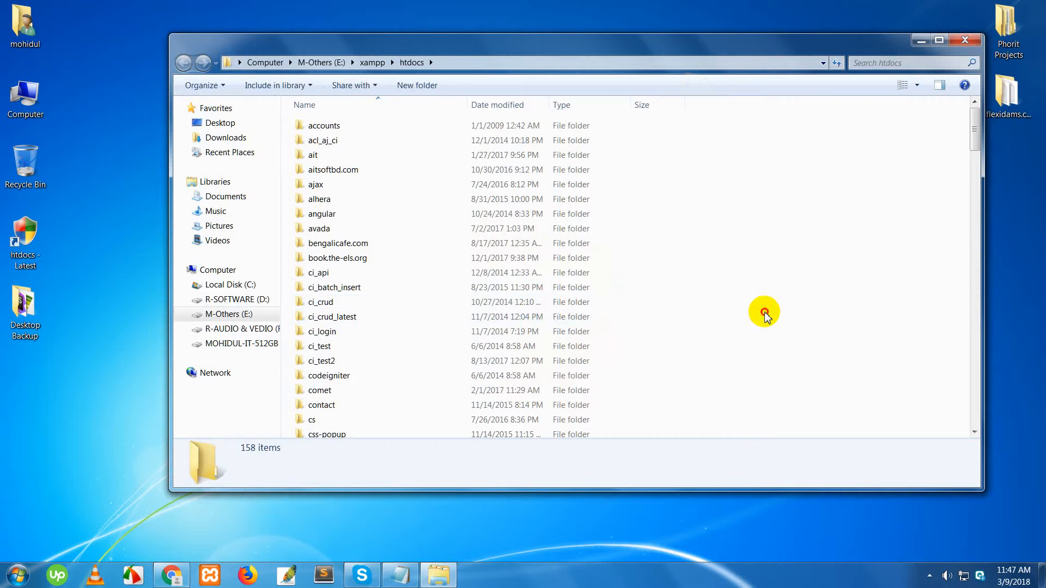
key("p")
key("Down")
key("Down")
key("Down")
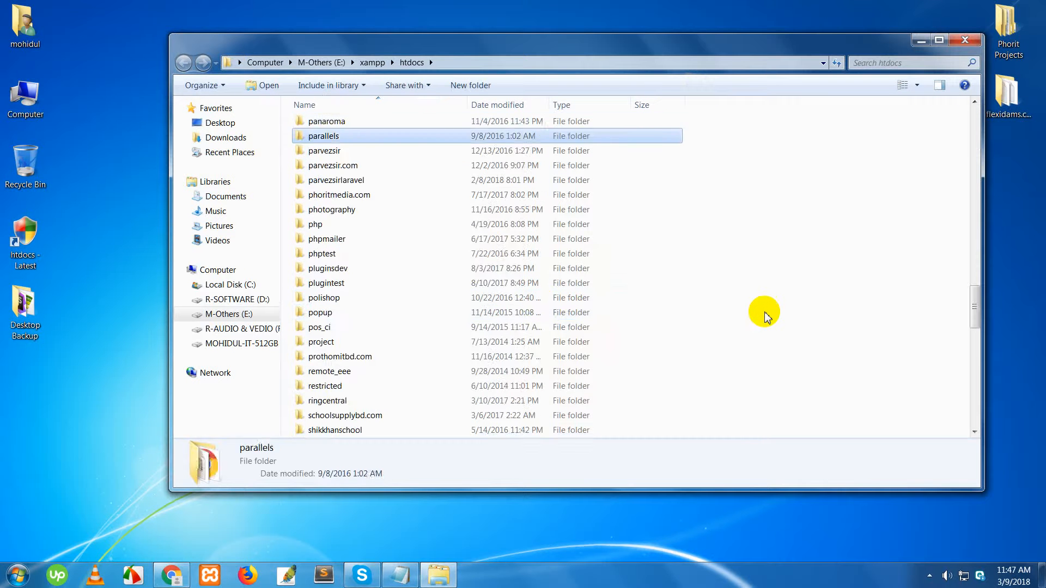
key("Down")
key("w")
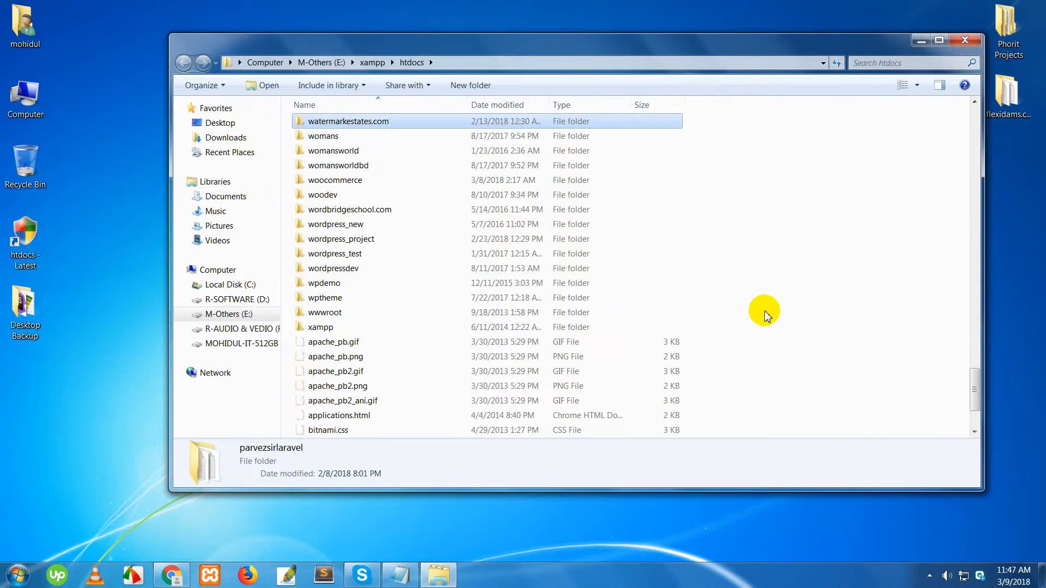
key("Down")
key("Down")
key("Down")
key("Down")
key("Down")
key("Down")
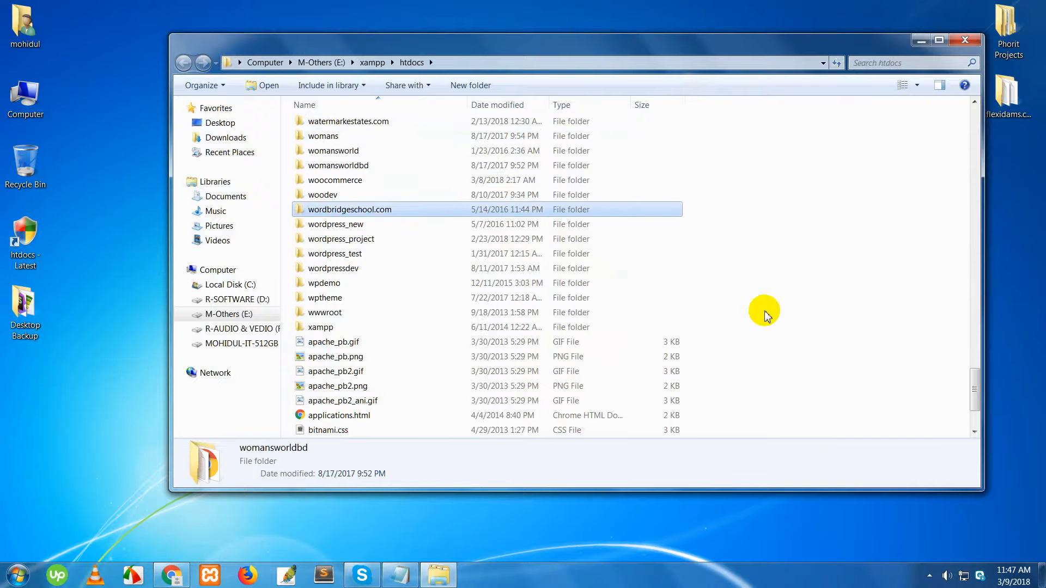
key("Down")
double_click(312, 243)
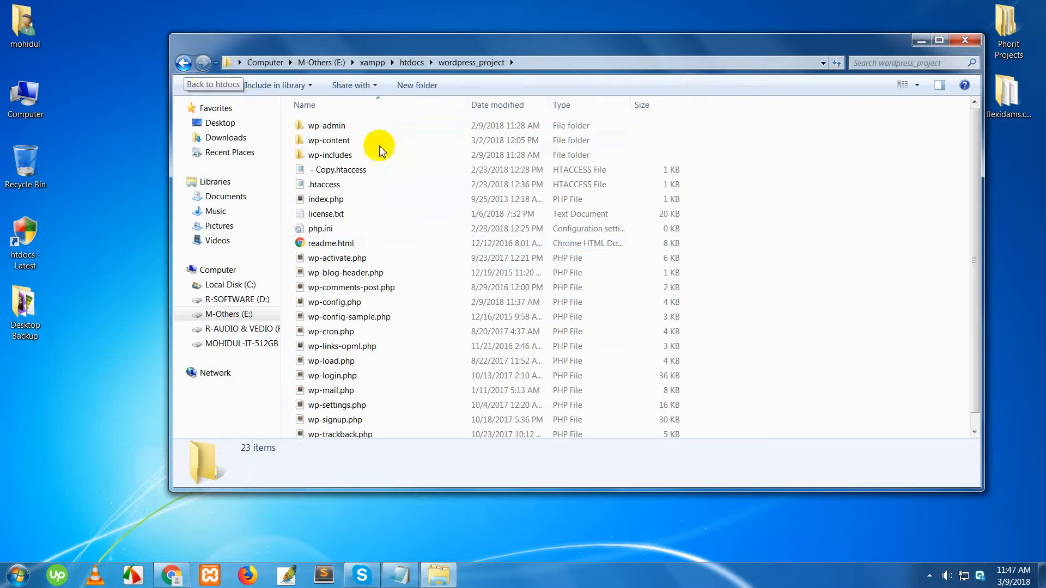
left_click(184, 70)
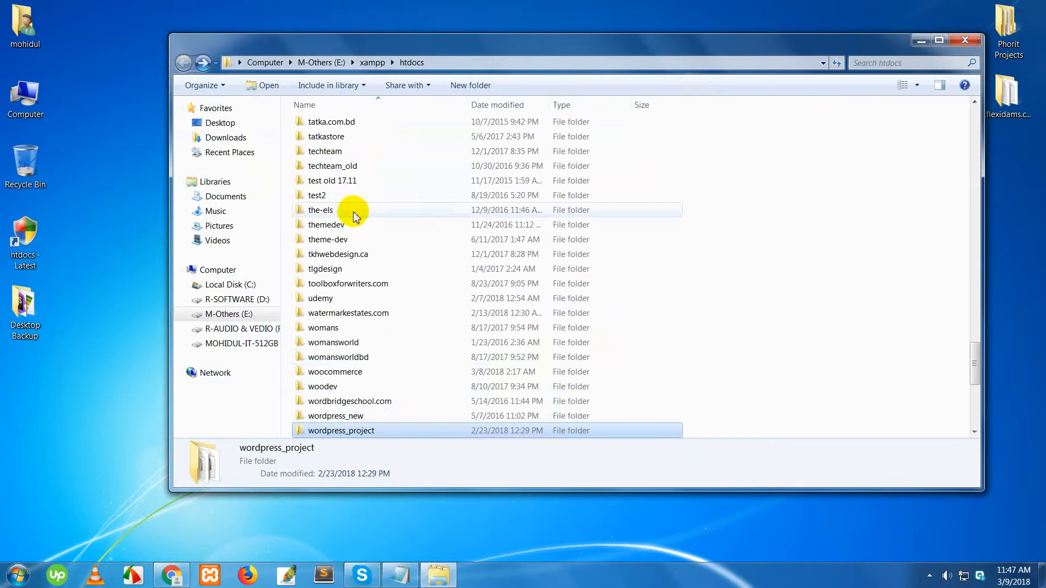
Step: Archive the wordpress_project folder as a ZIP file, wordpress_project.zip
scroll(654, 316, "down", 2)
double_click(349, 344)
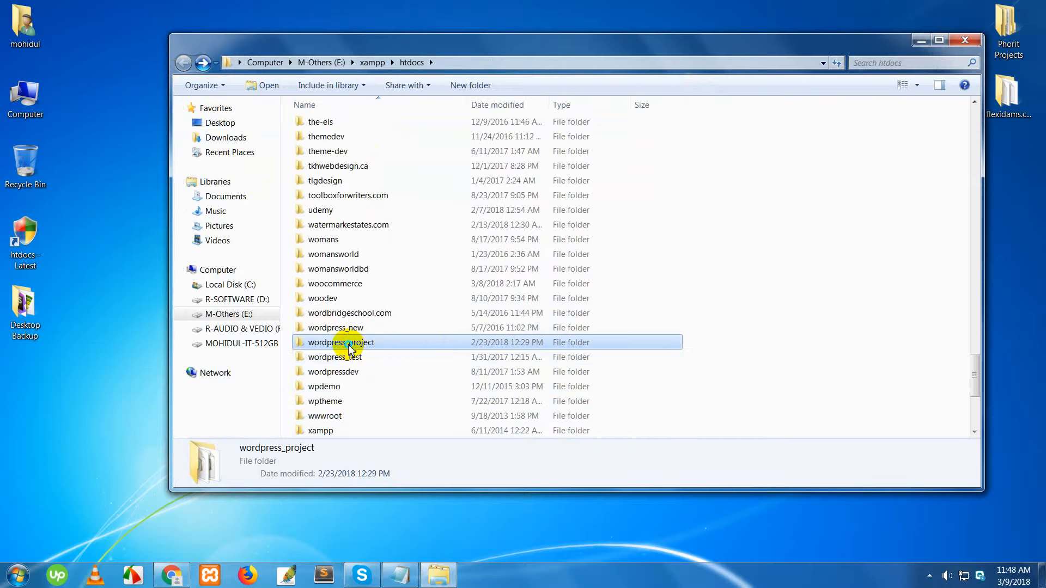
right_click(349, 346)
left_click(386, 193)
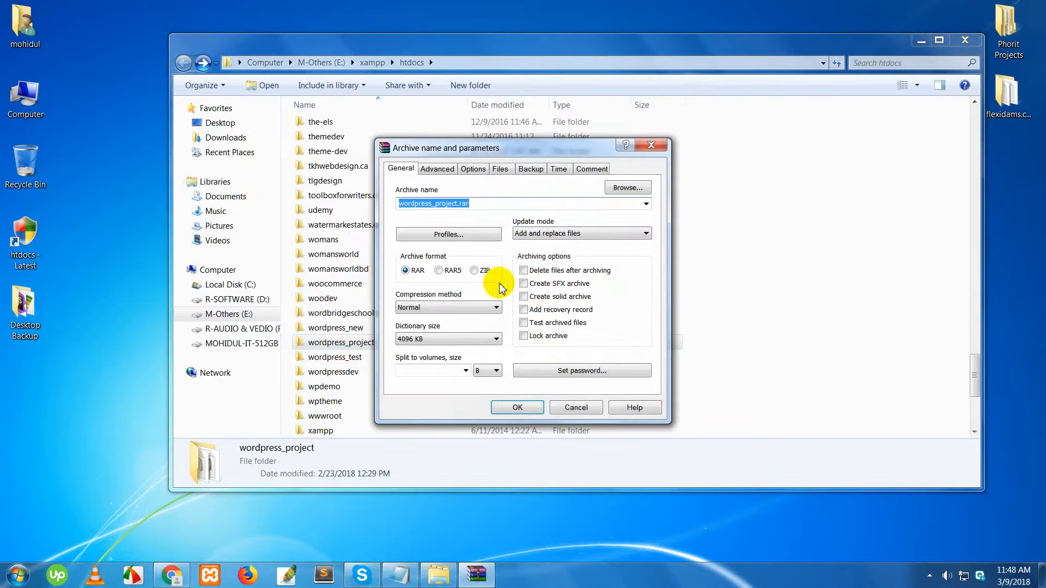
left_click(472, 272)
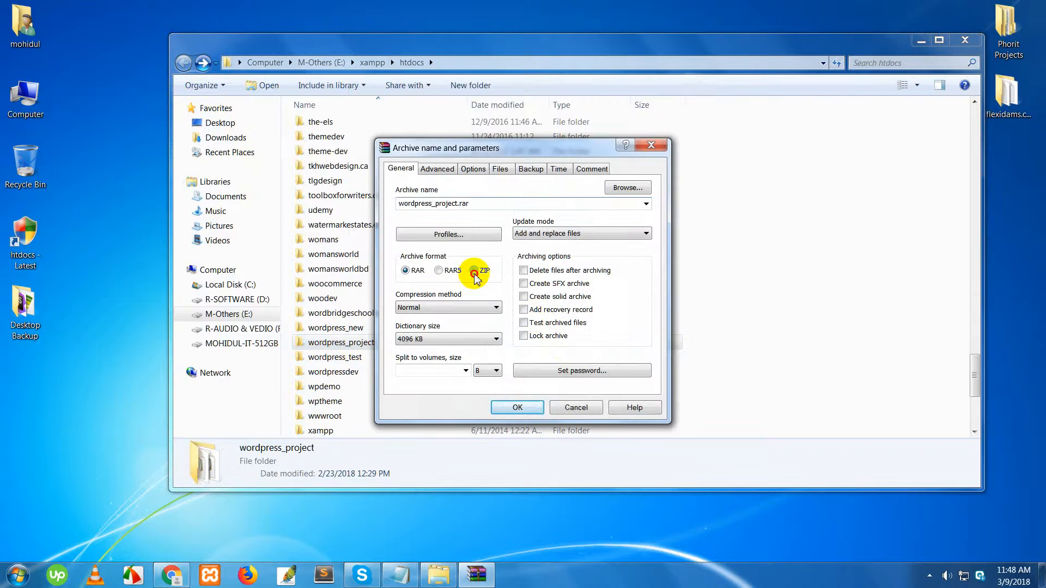
left_click(512, 408)
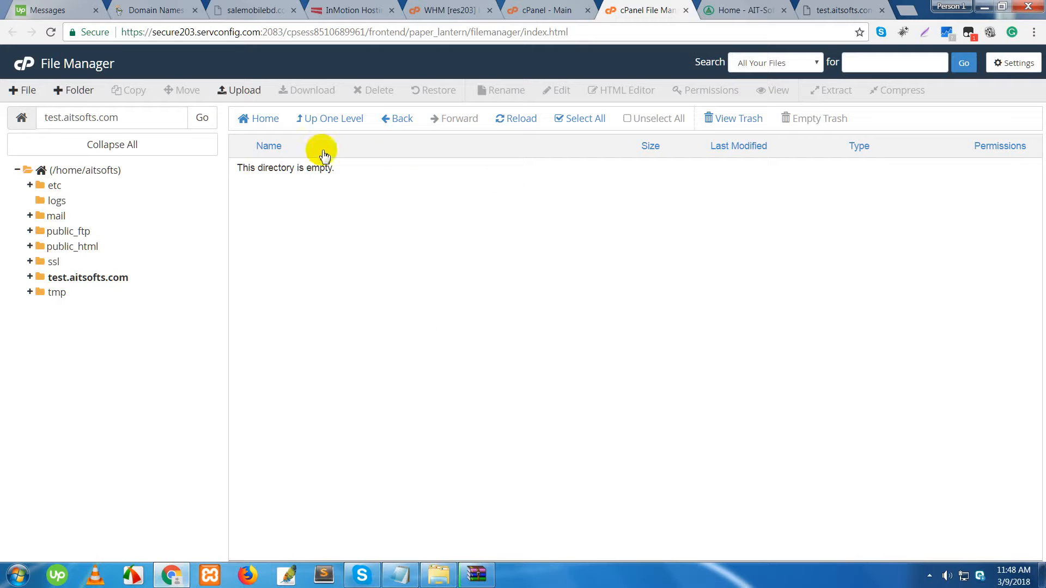
Step: Open public_html from the home folder, select all of its contents, and bring up the Compress dialog
left_click(338, 118)
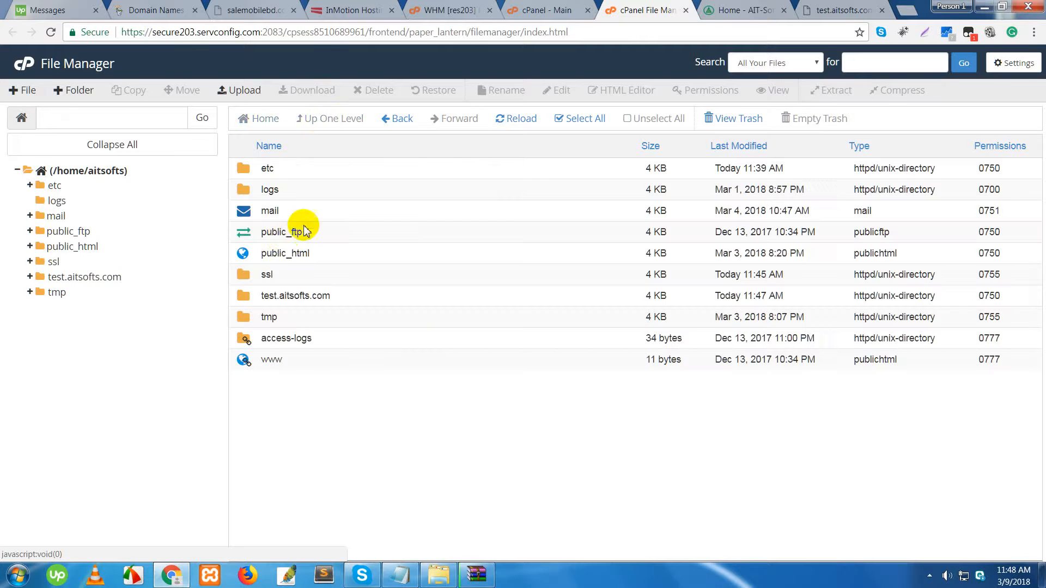
double_click(243, 254)
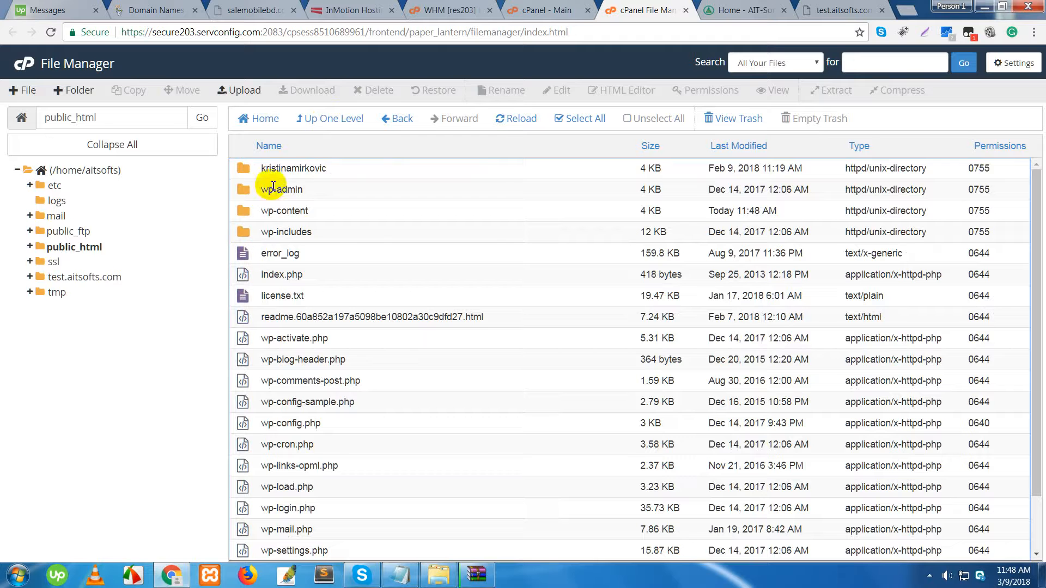
left_click(581, 123)
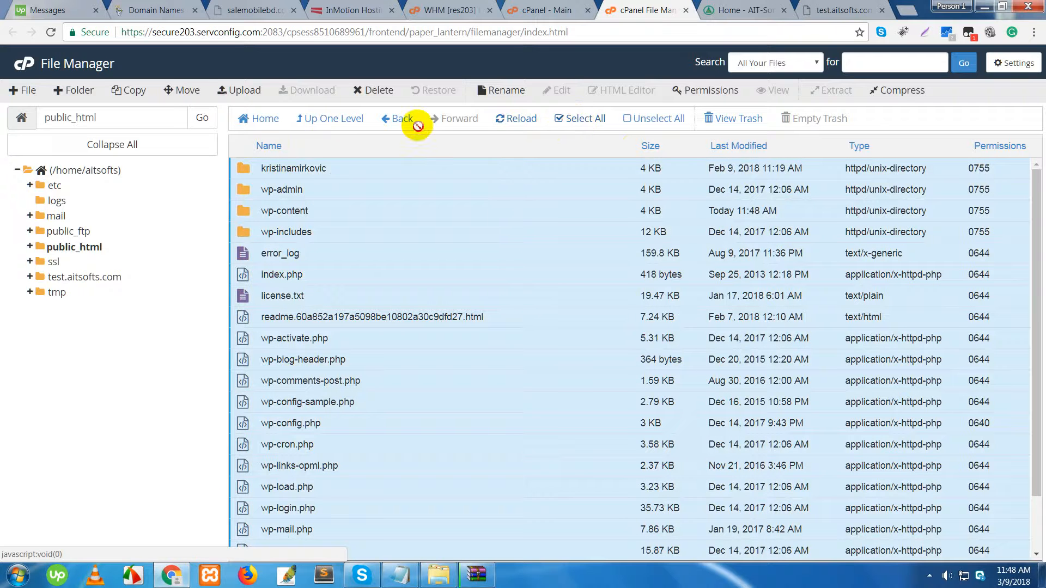
left_click(897, 97)
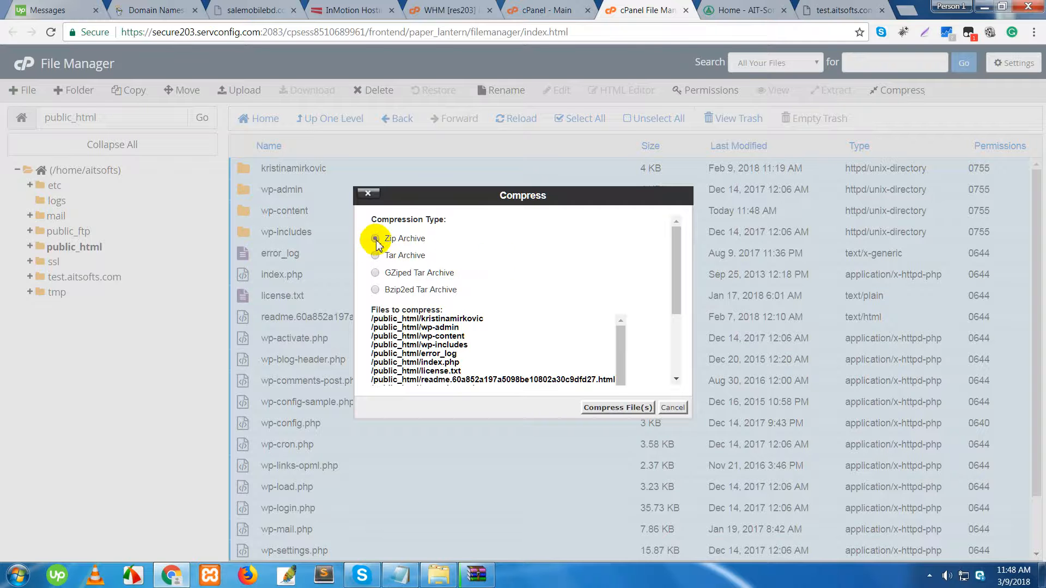
Step: Name the zip archive 'site bak 09.03.18.zip' and start compressing the public_html contents
scroll(588, 299, "down", 5)
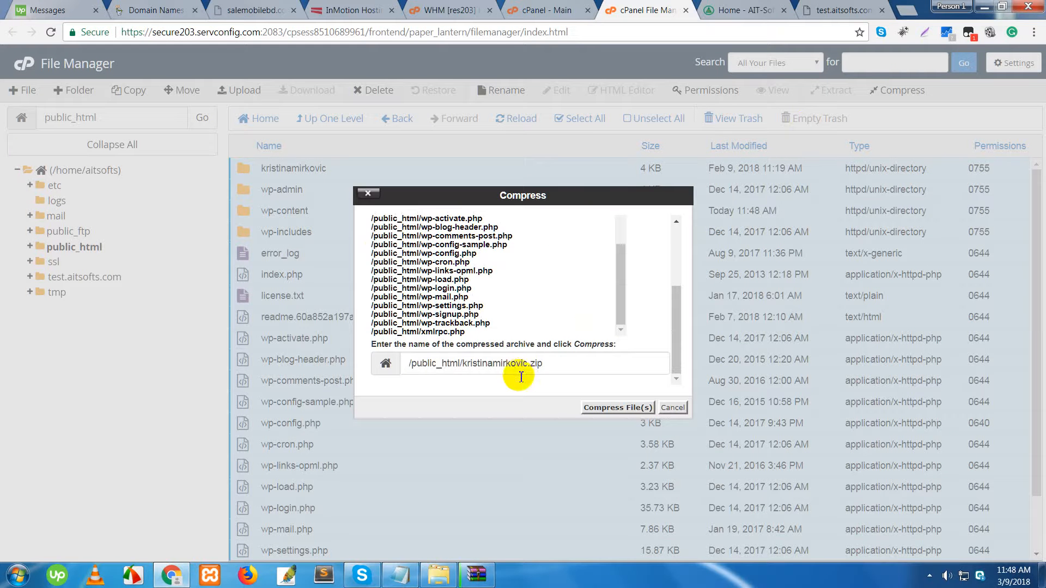
left_click_drag(547, 365, 465, 372)
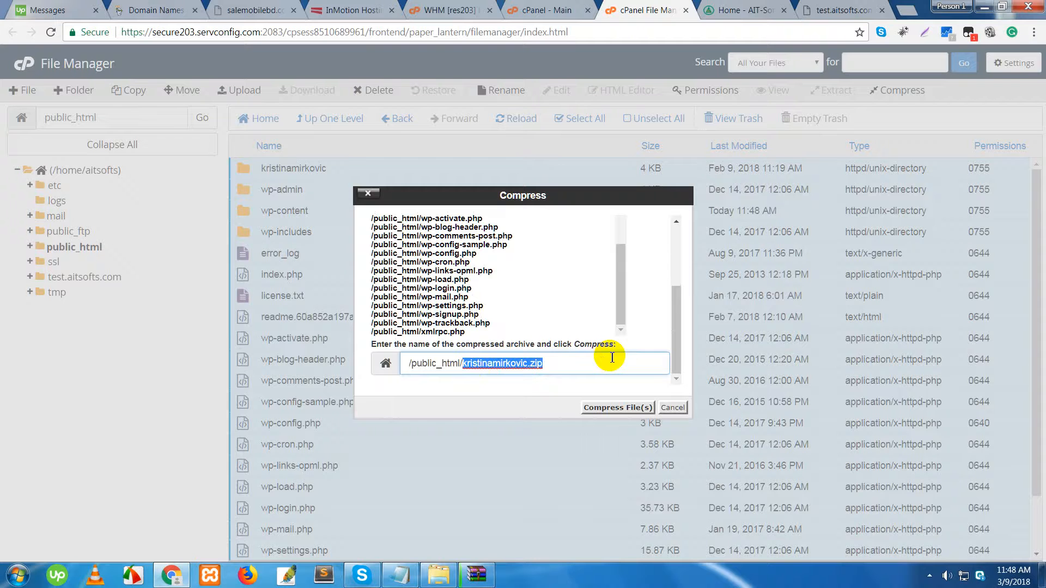
type("s")
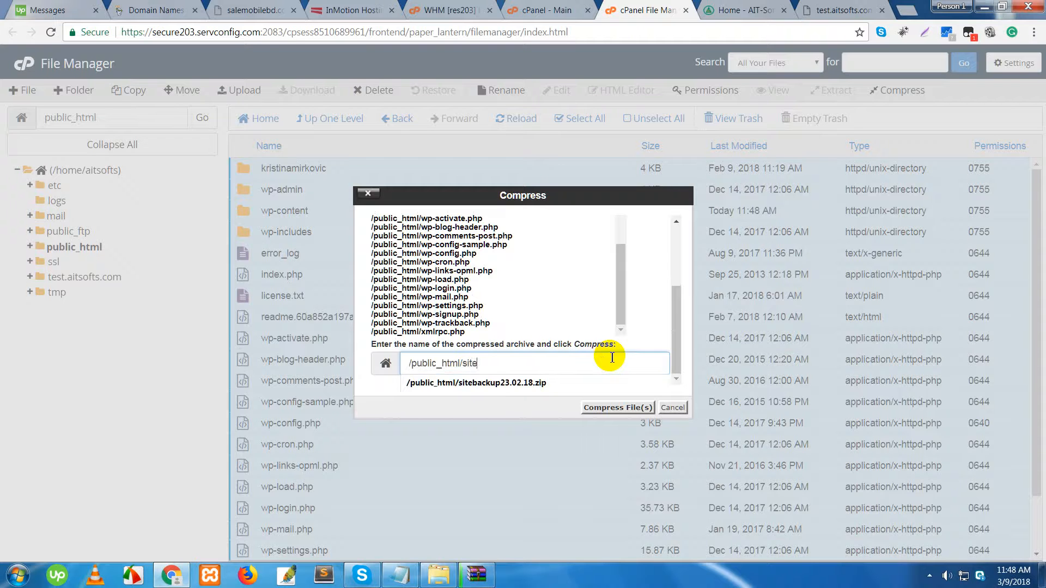
type("ite")
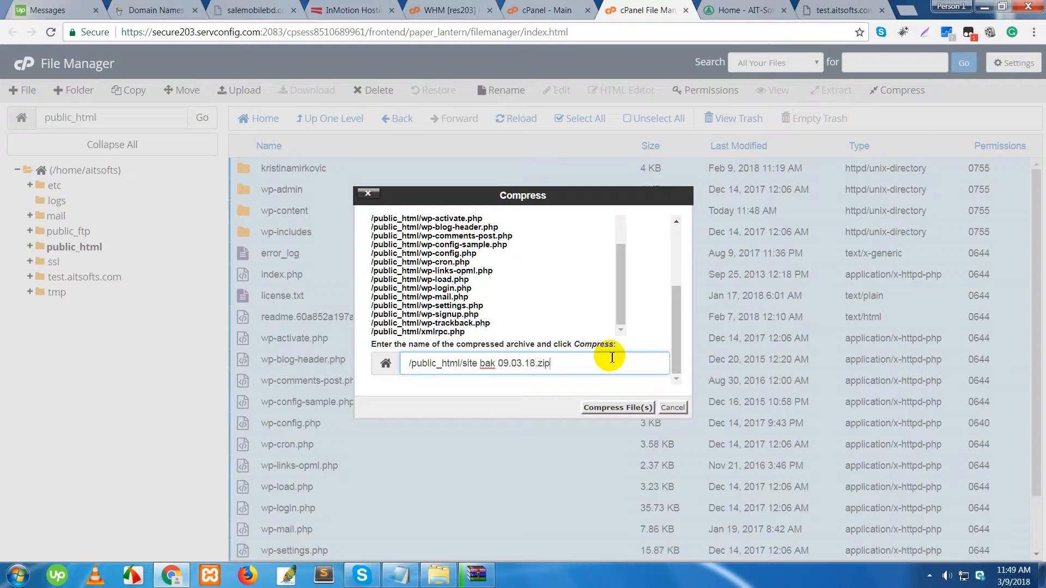
left_click(617, 407)
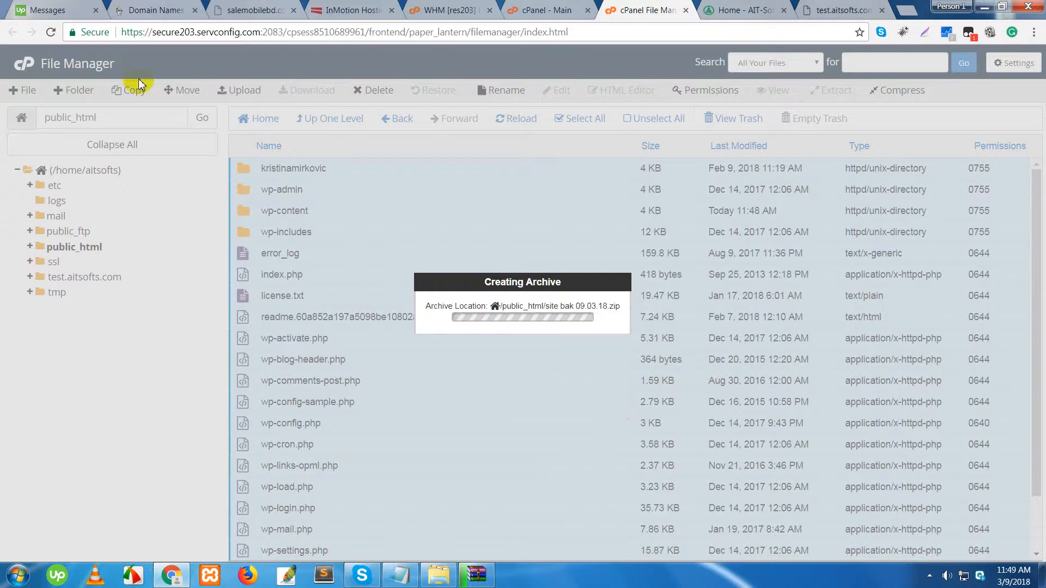
Step: Check WinRAR's wordpress_project progress, minimize Explorer and the progress window, and scroll the compression results
left_click(479, 579)
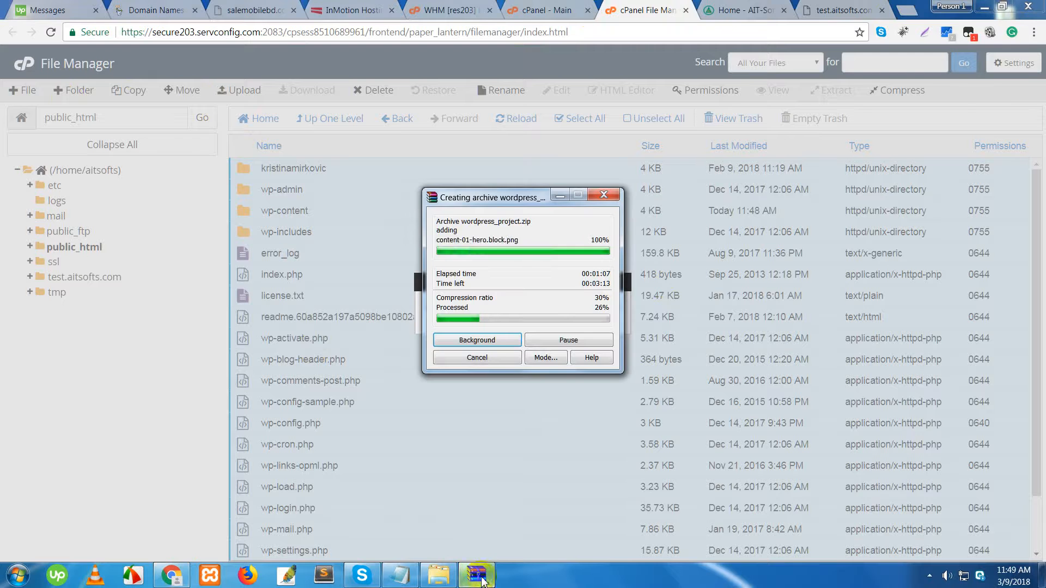
left_click(438, 576)
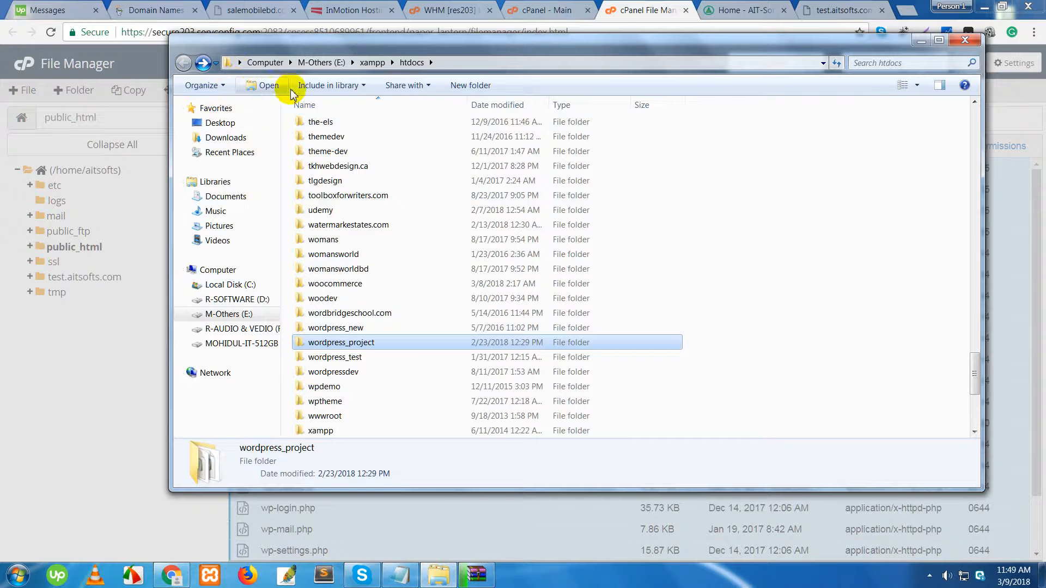
left_click(919, 42)
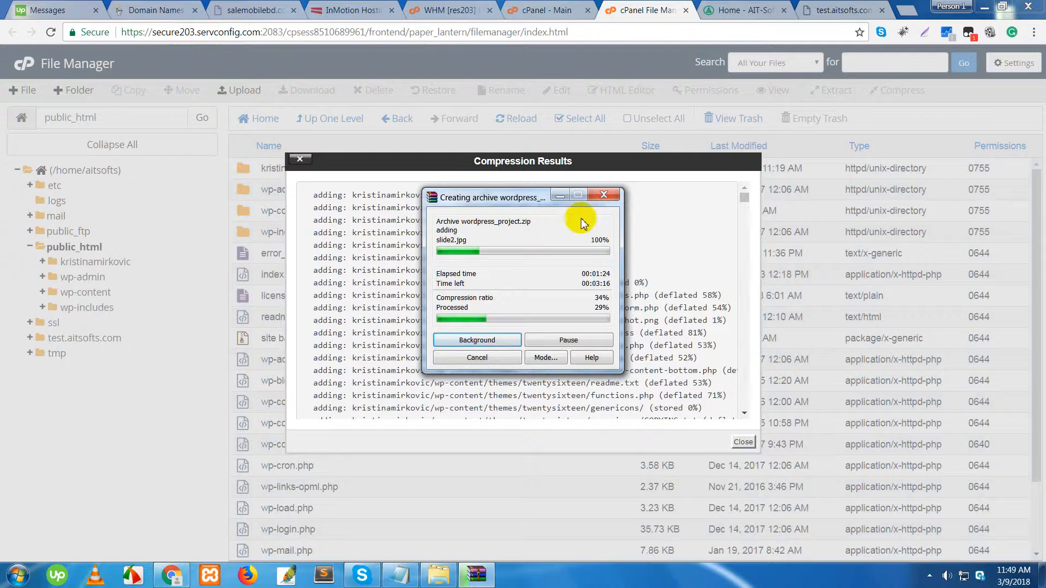
left_click(560, 195)
scroll(614, 275, "down", 10)
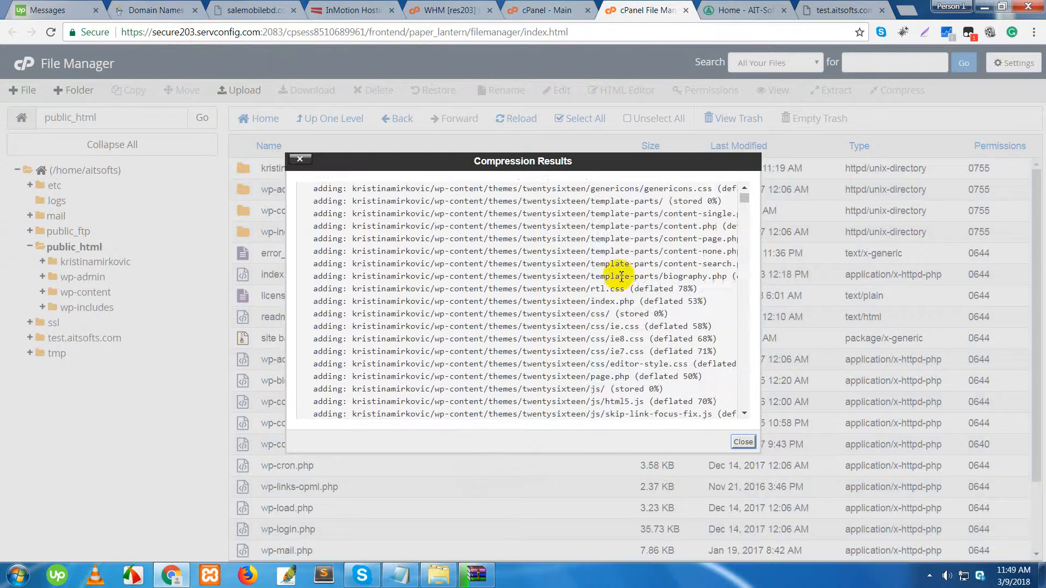
left_click_drag(743, 207, 742, 442)
Step: Close the compression results, reload public_html, and select the 132.57 MB site bak 09.03.18.zip
left_click(743, 442)
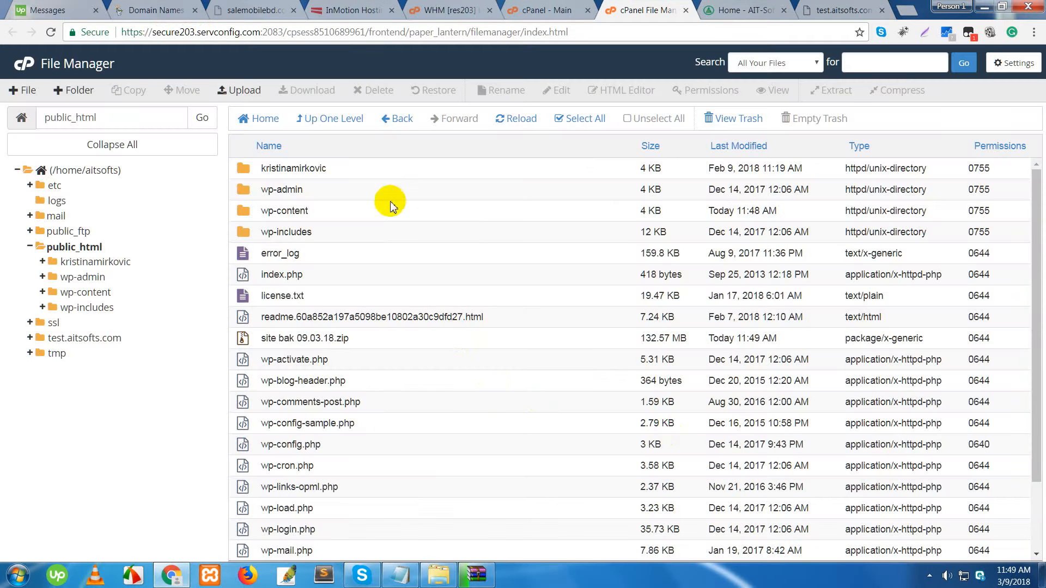
left_click(523, 119)
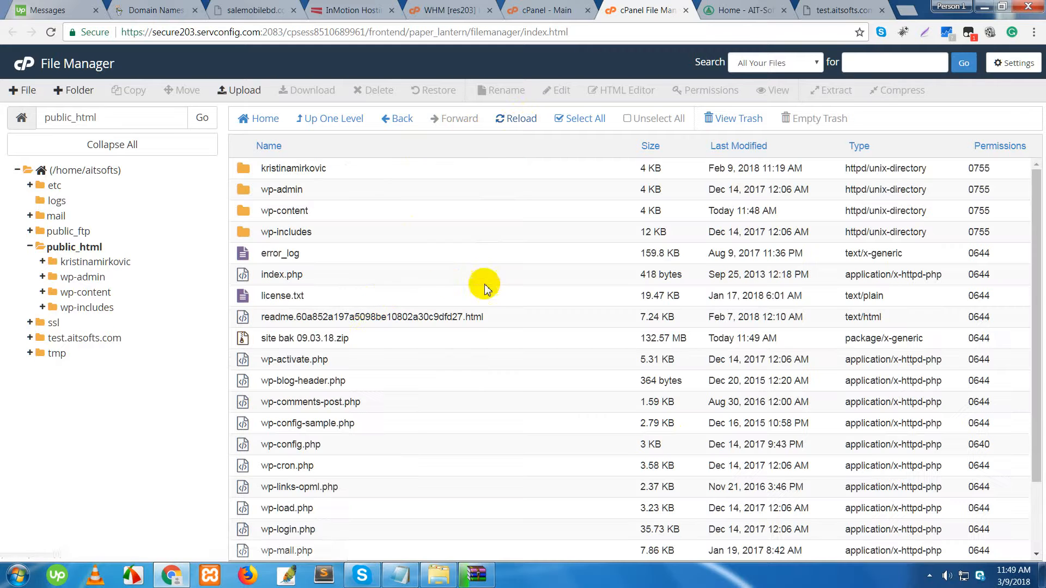
scroll(384, 305, "down", 2)
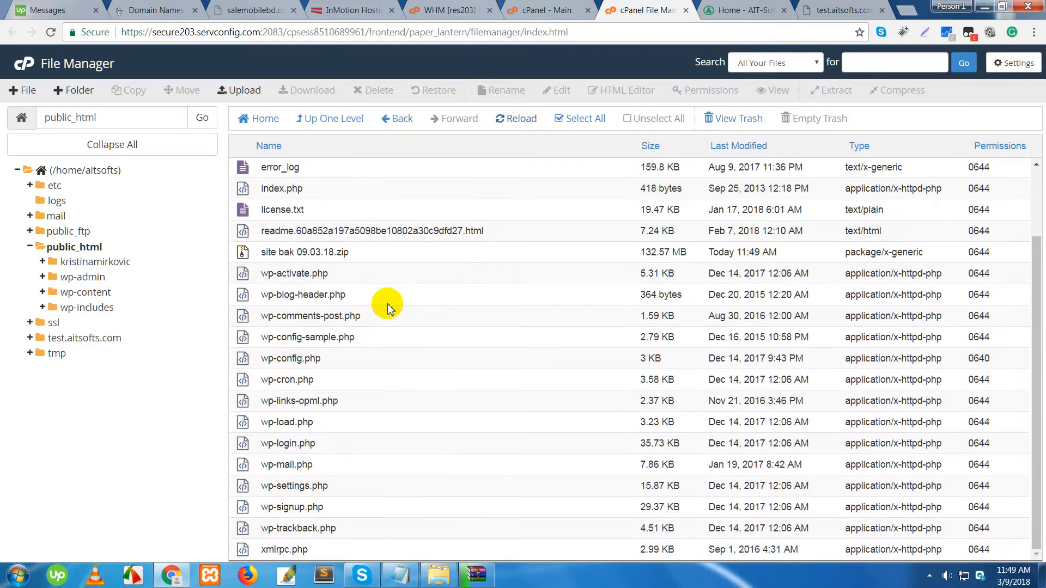
scroll(384, 305, "up", 2)
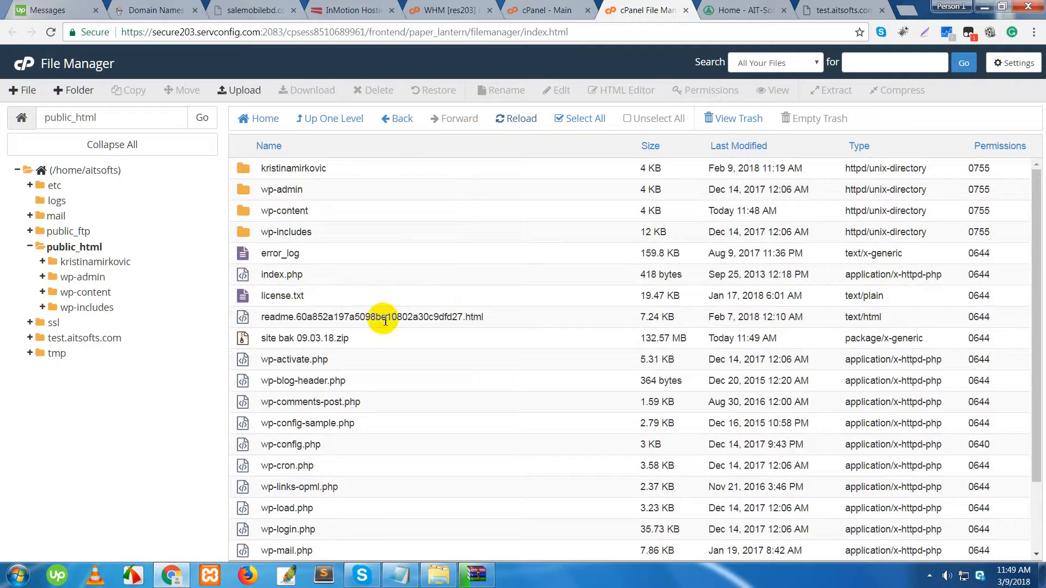
left_click(245, 336)
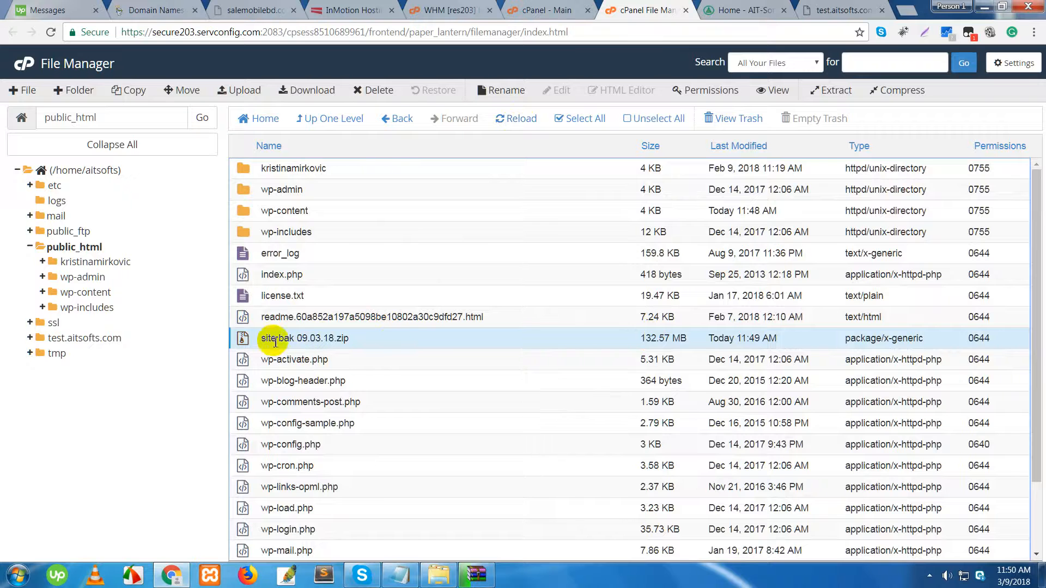
left_click(244, 338)
left_click(244, 338)
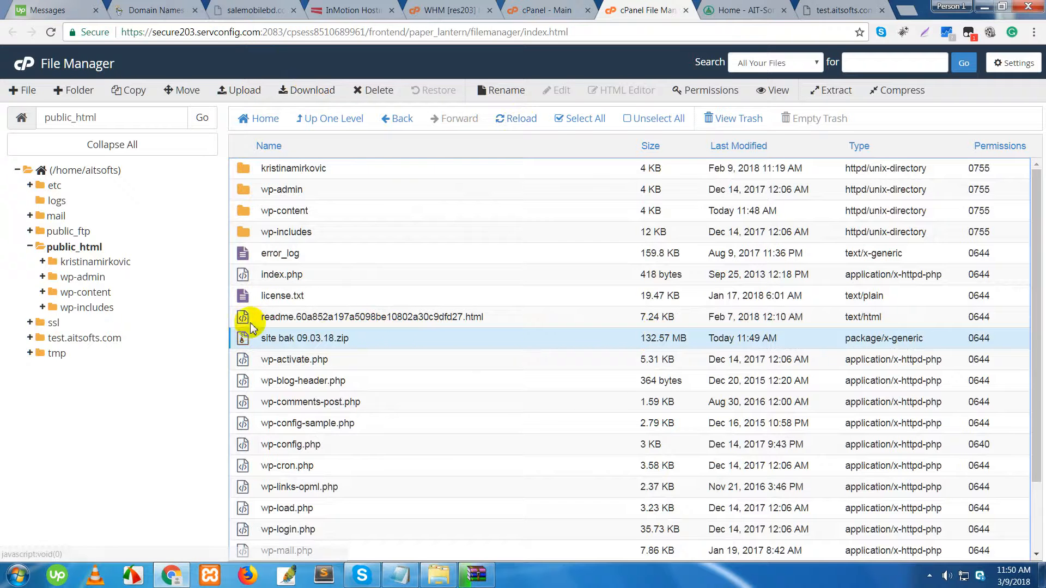
Step: Start downloading site bak 09.03.18.zip, then cancel the download and dismiss the download bar
left_click(305, 94)
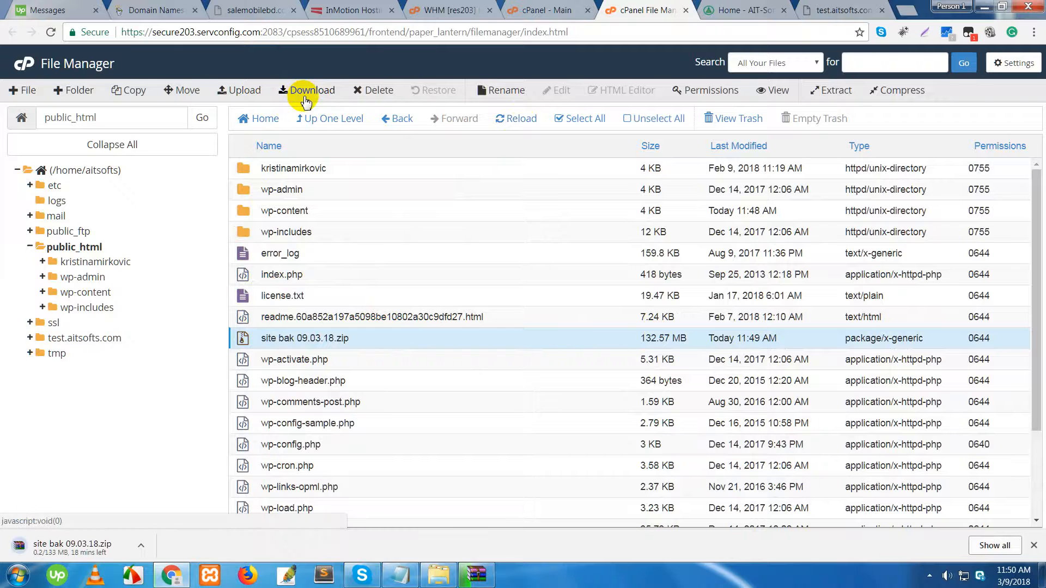
right_click(79, 544)
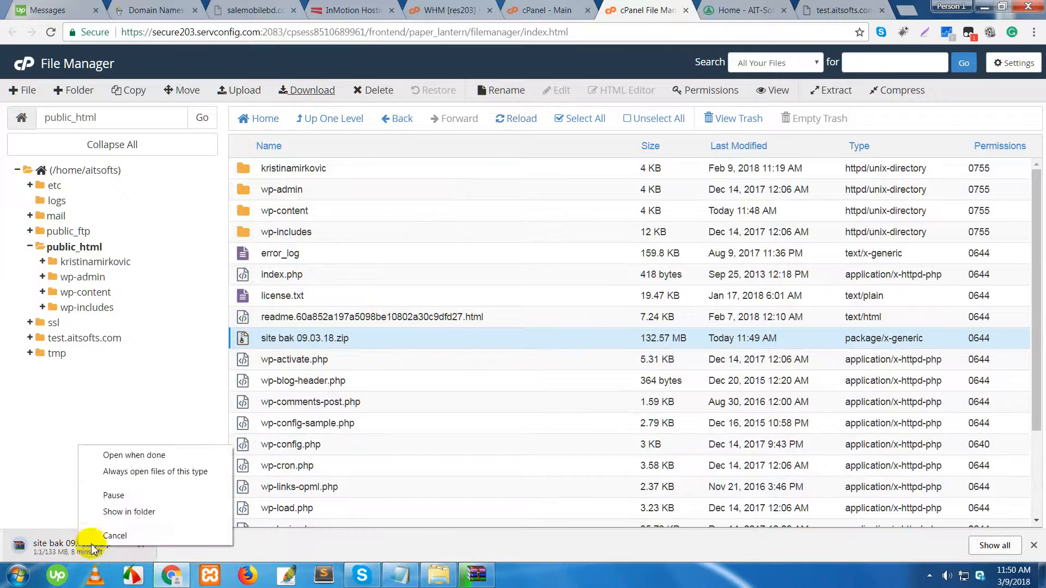
left_click(105, 542)
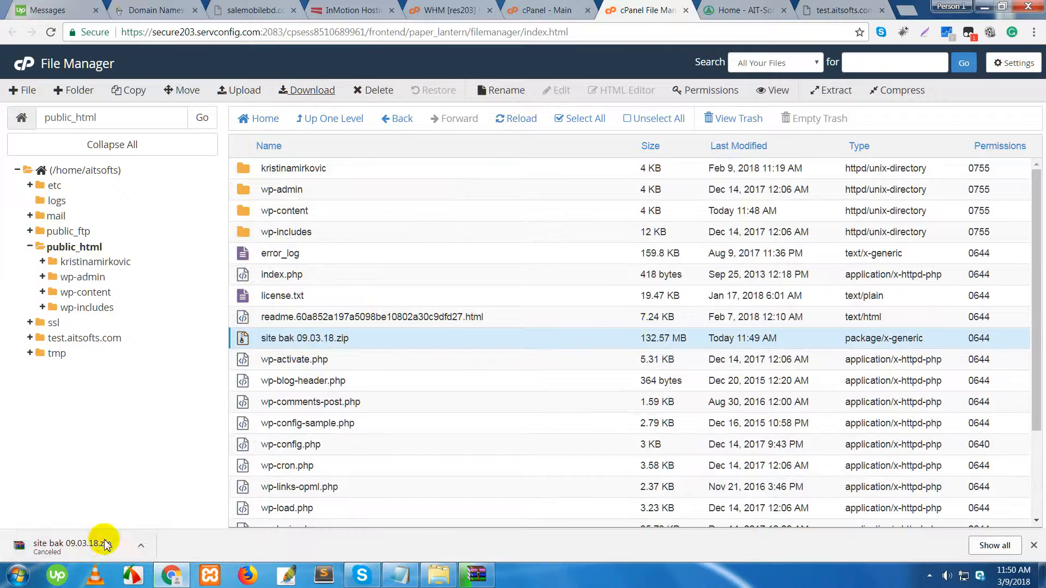
left_click(1034, 548)
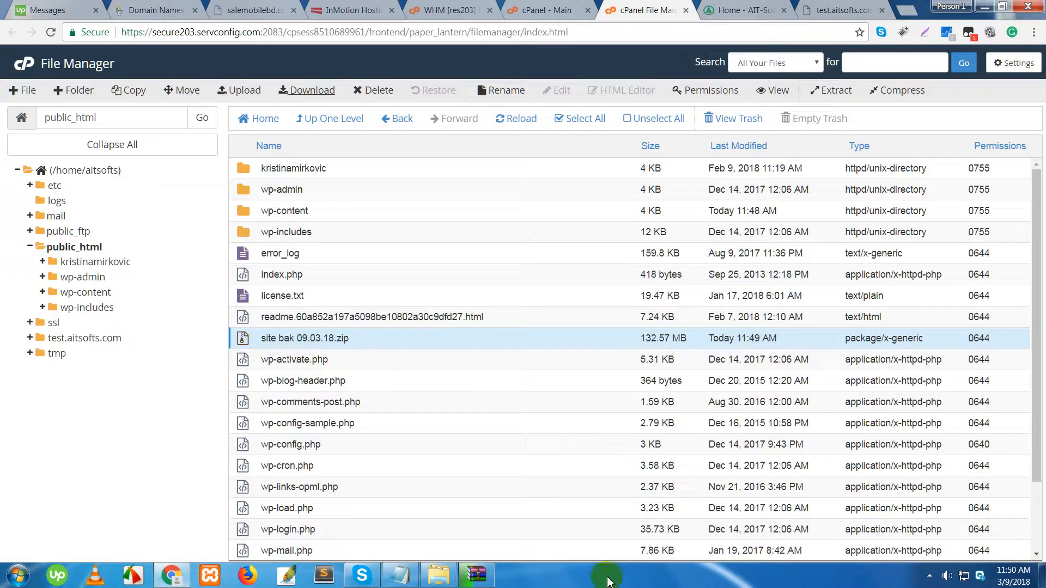
Step: Deselect the zip, check WinRAR's wordpress_project progress, minimize it, and bring back the htdocs folder
left_click(248, 342)
left_click(475, 576)
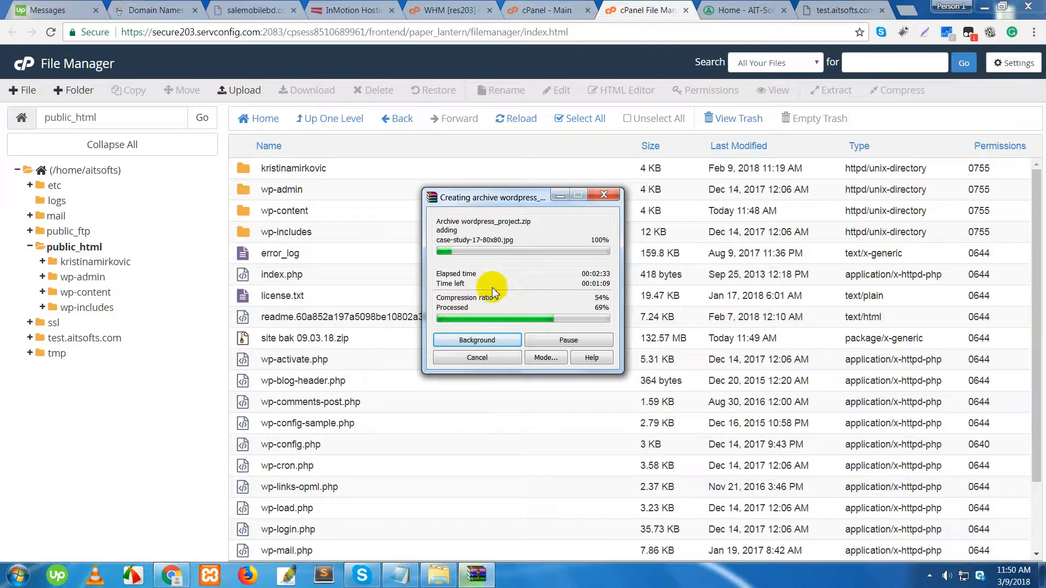
left_click(560, 196)
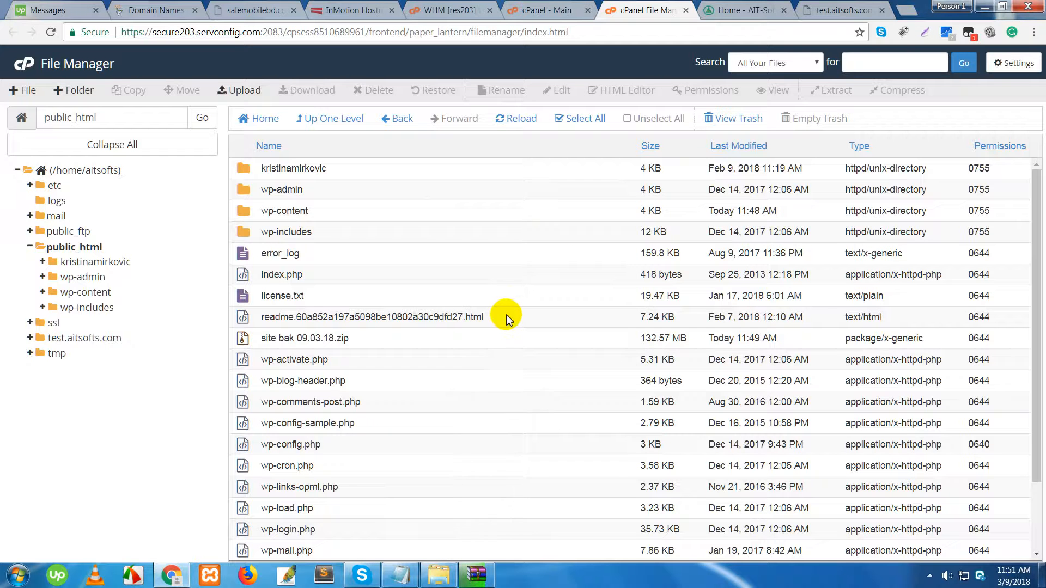
left_click(442, 575)
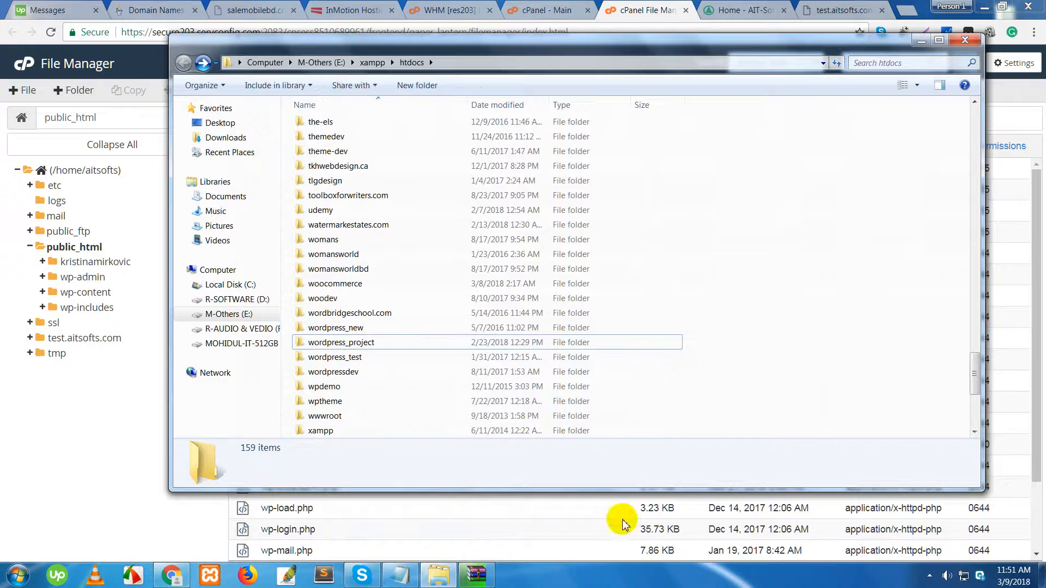
Step: Once wordpress_project.zip finishes at 87.9 MB, copy it, close htdocs, and show the desktop
left_click_drag(976, 372, 973, 418)
left_click(477, 575)
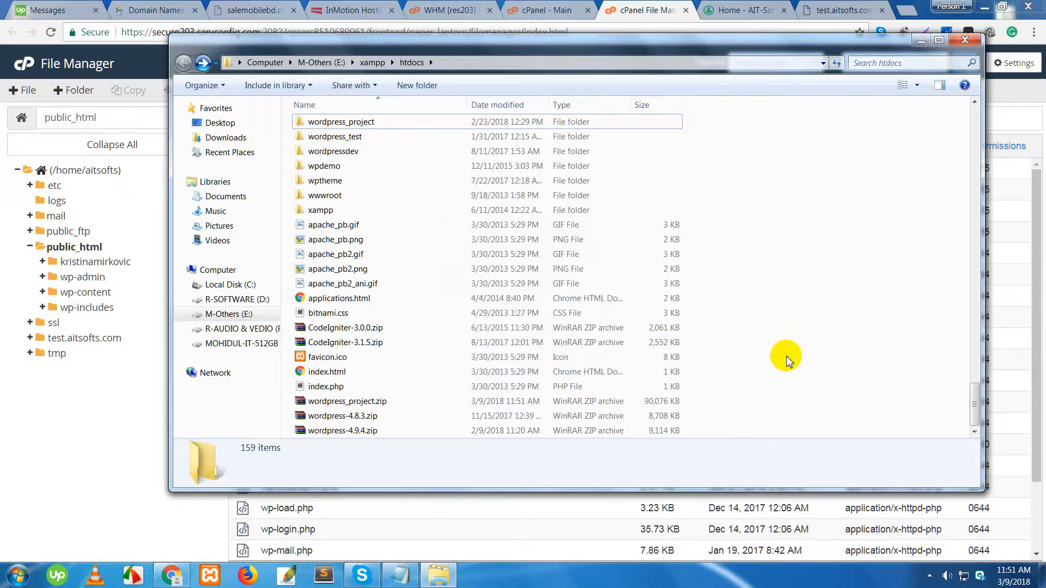
left_click(362, 407)
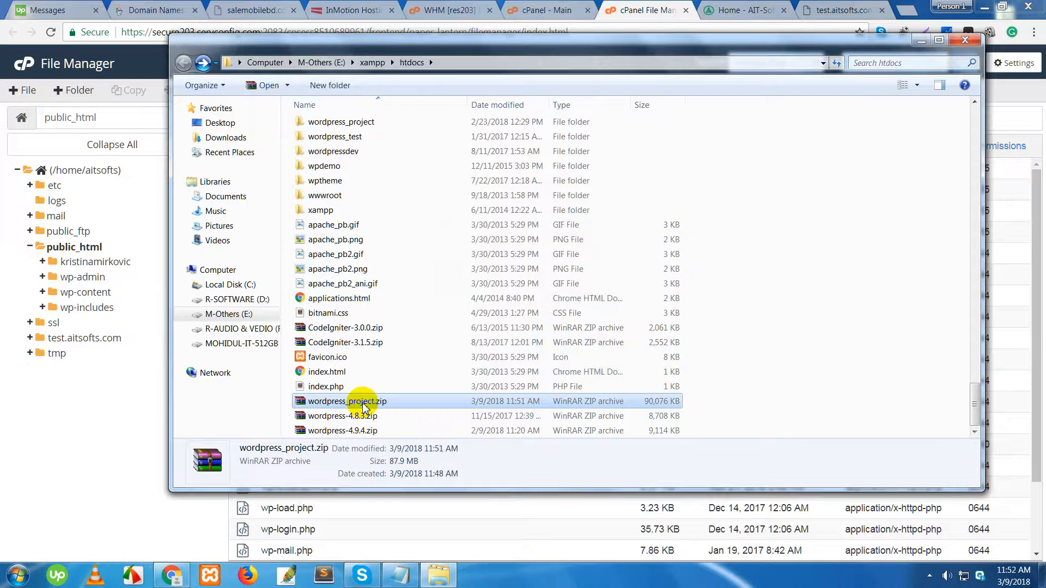
right_click(362, 406)
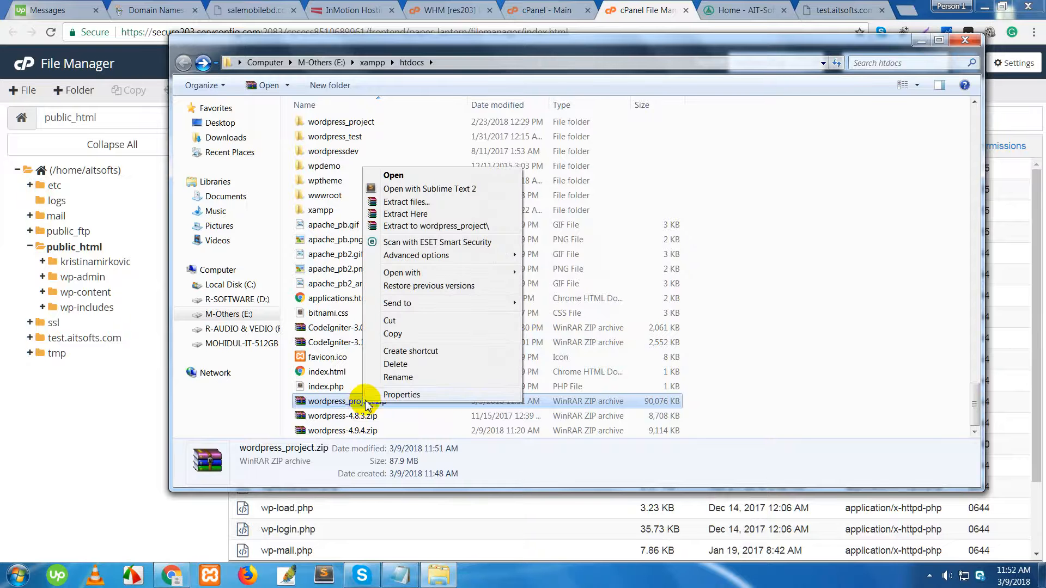
left_click(393, 333)
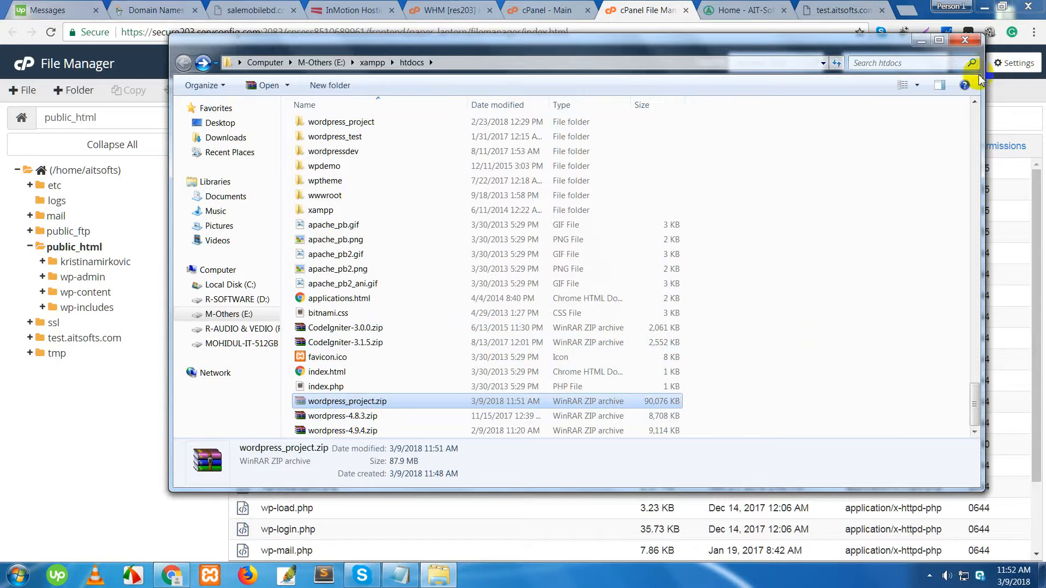
left_click(964, 39)
left_click(981, 8)
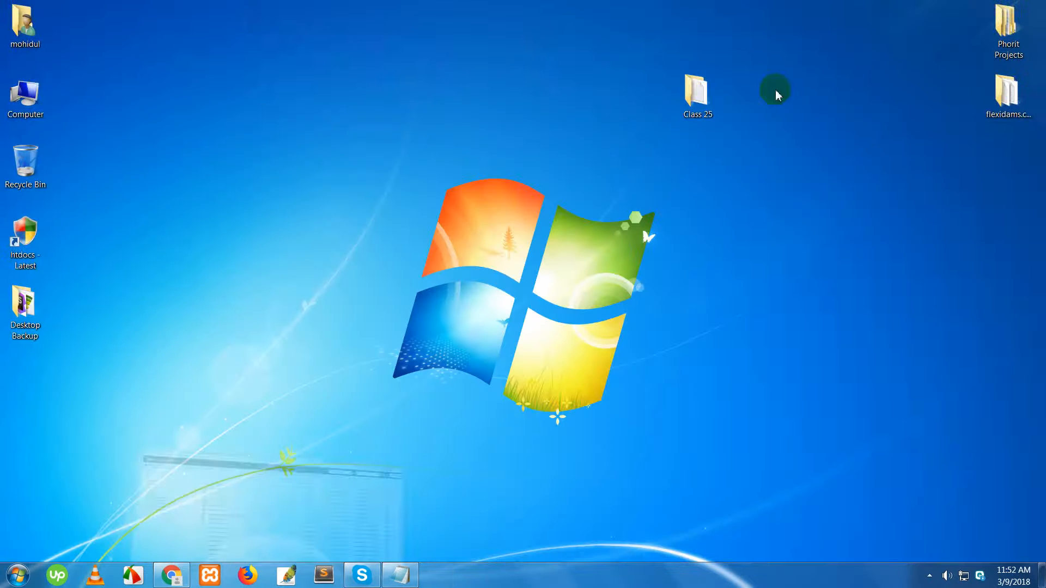
Step: Paste wordpress_project.zip onto the desktop, then return to the cPanel File Manager in Chrome
right_click(751, 243)
left_click(783, 296)
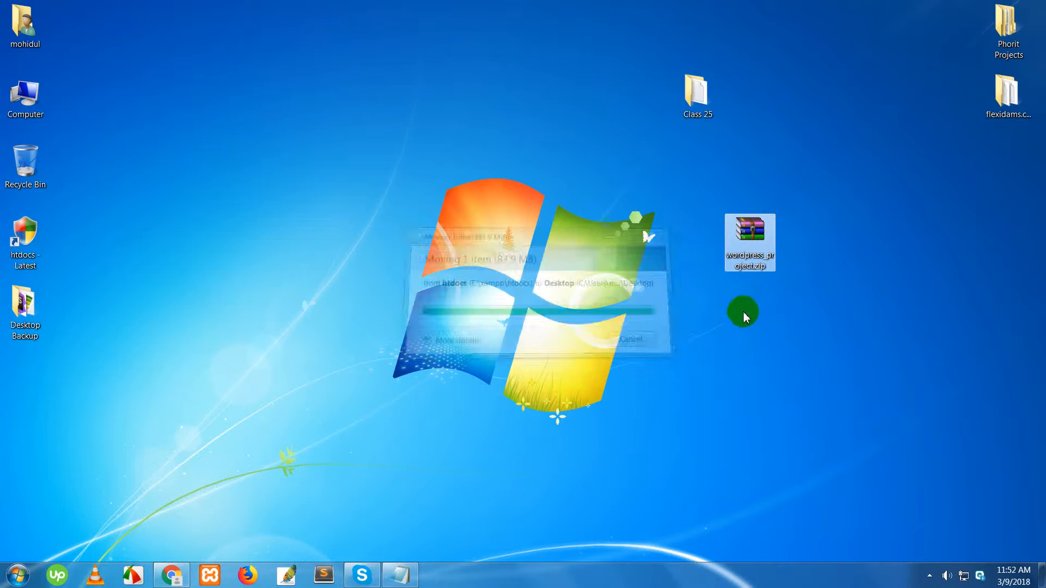
left_click(699, 334)
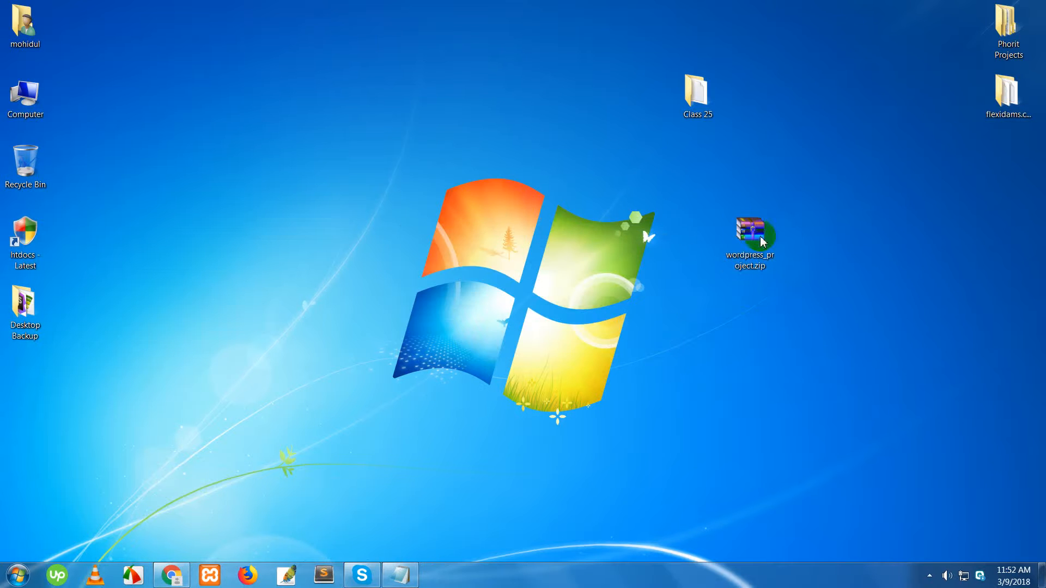
left_click(176, 561)
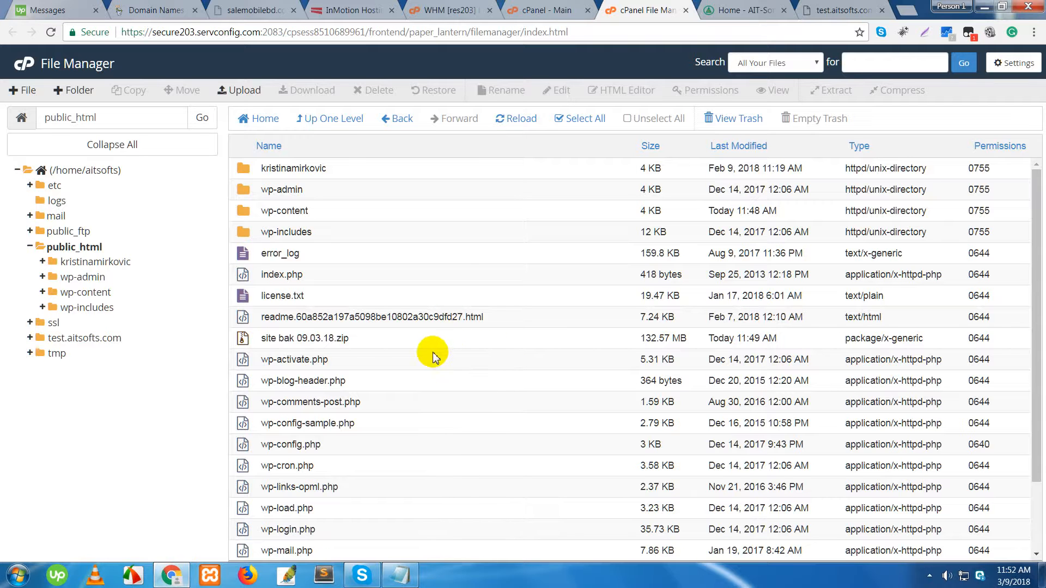
left_click(685, 11)
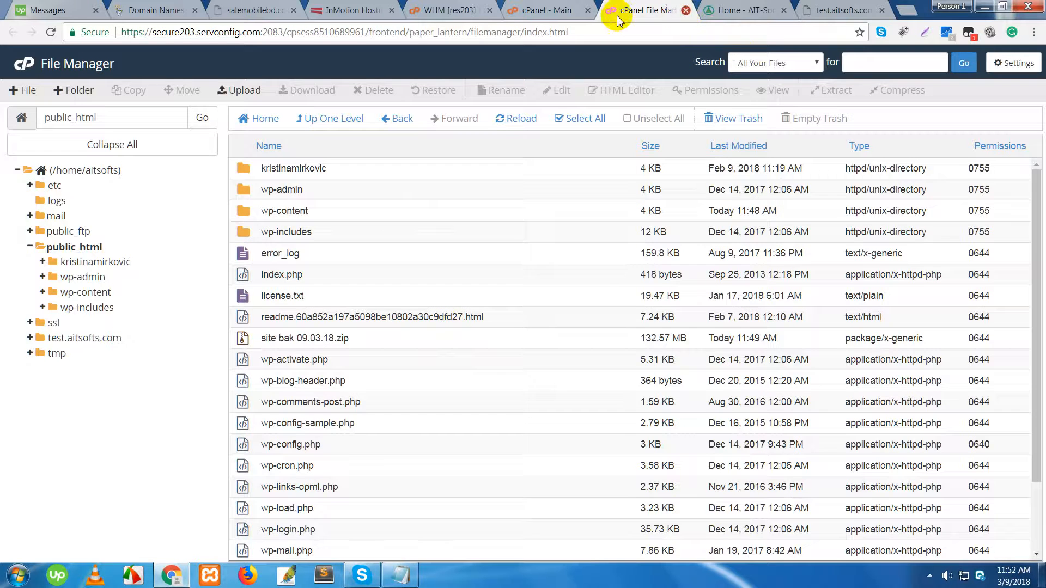
left_click(558, 12)
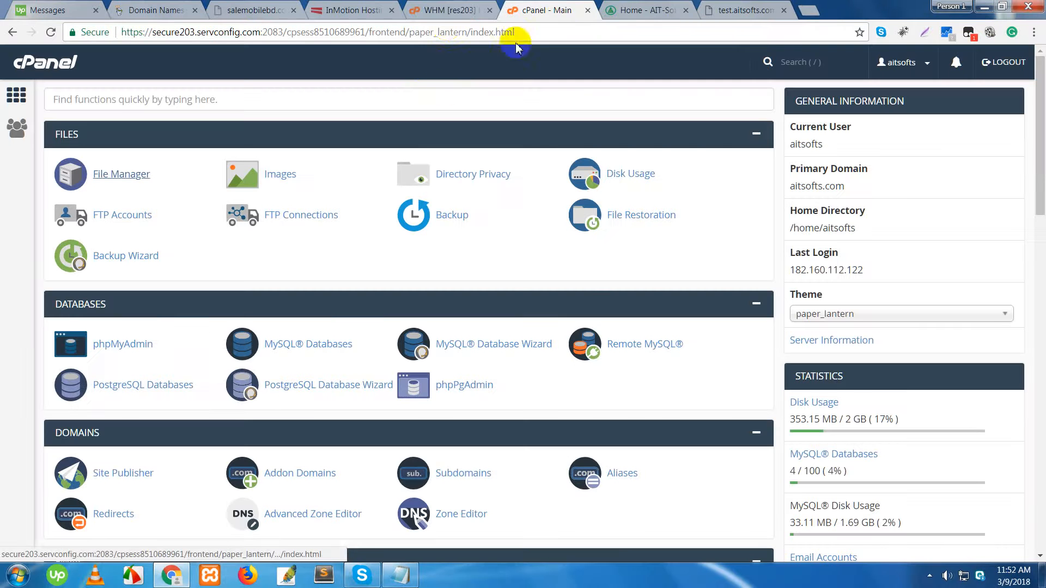
left_click(117, 173)
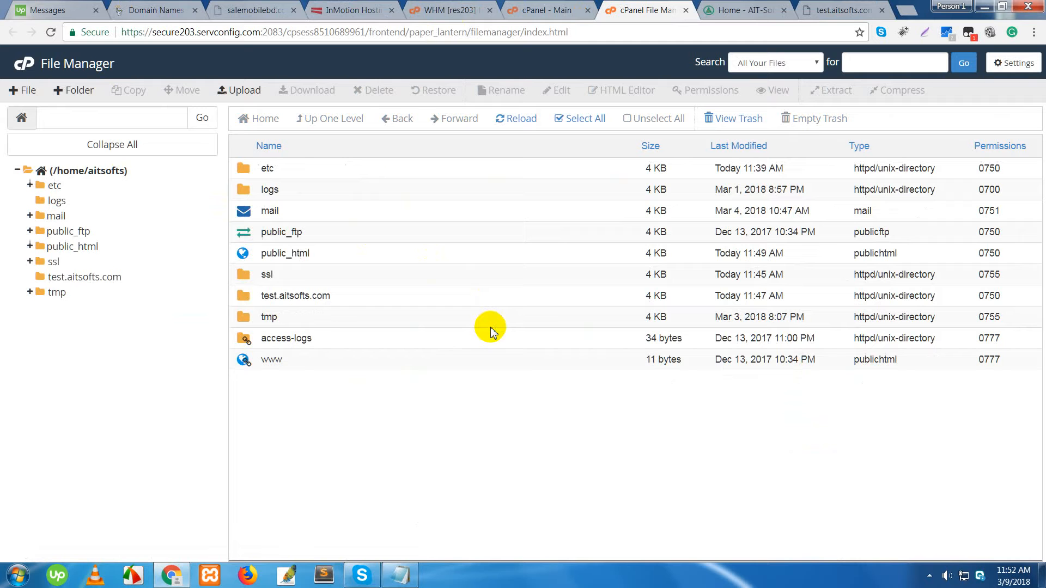
left_click(248, 299)
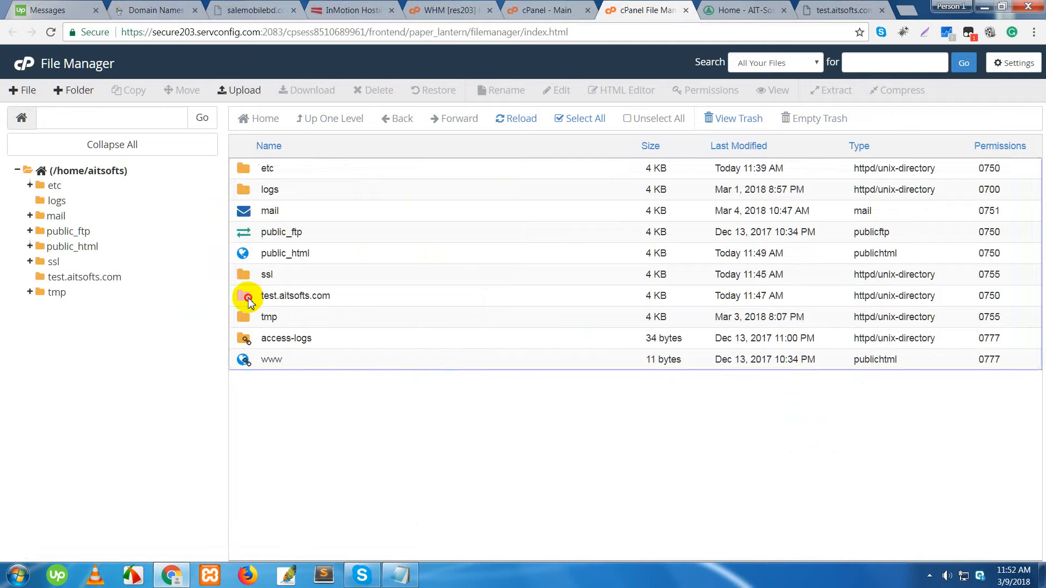
double_click(248, 298)
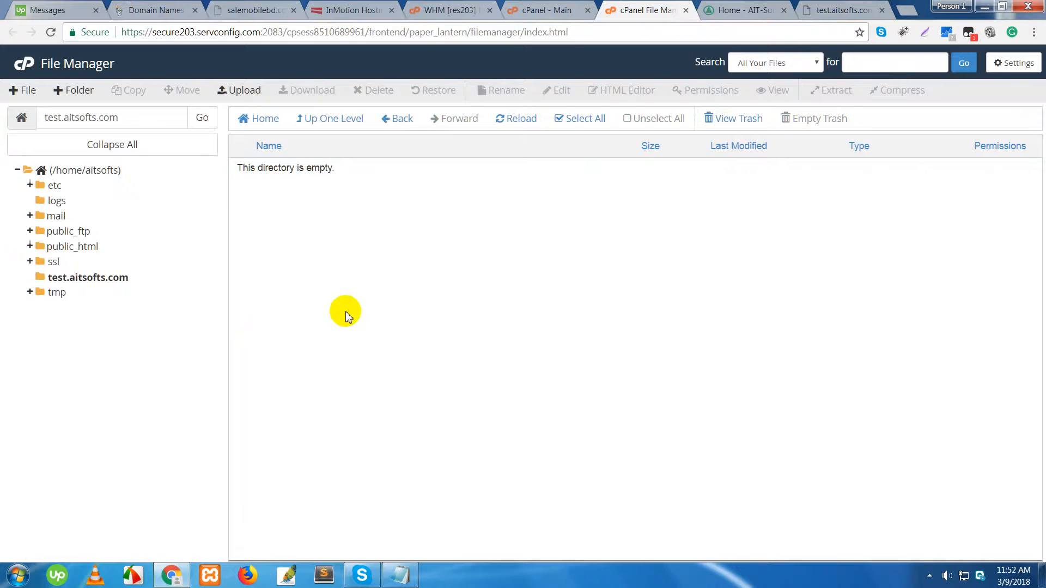
left_click(327, 120)
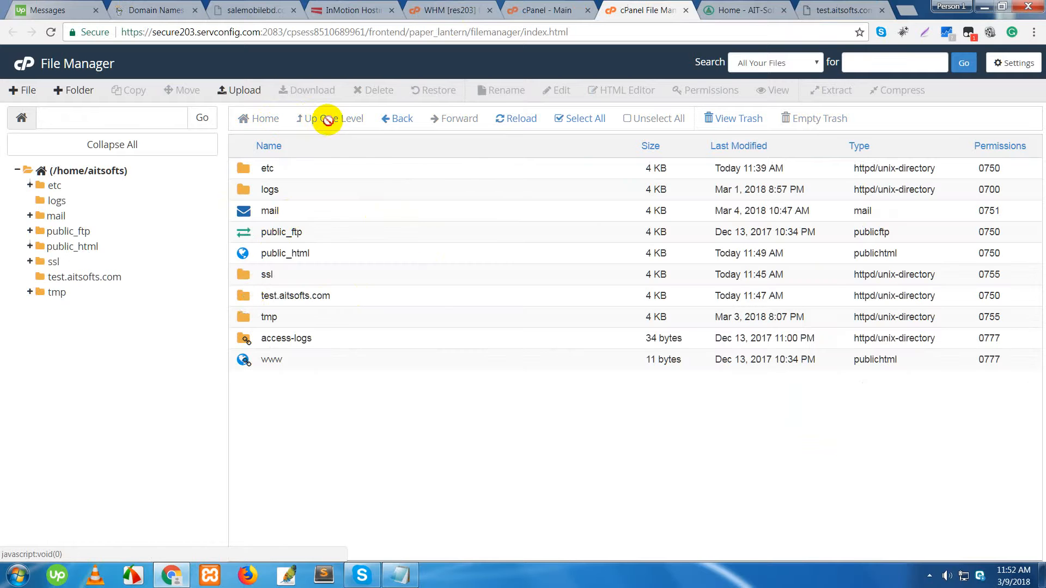
double_click(248, 259)
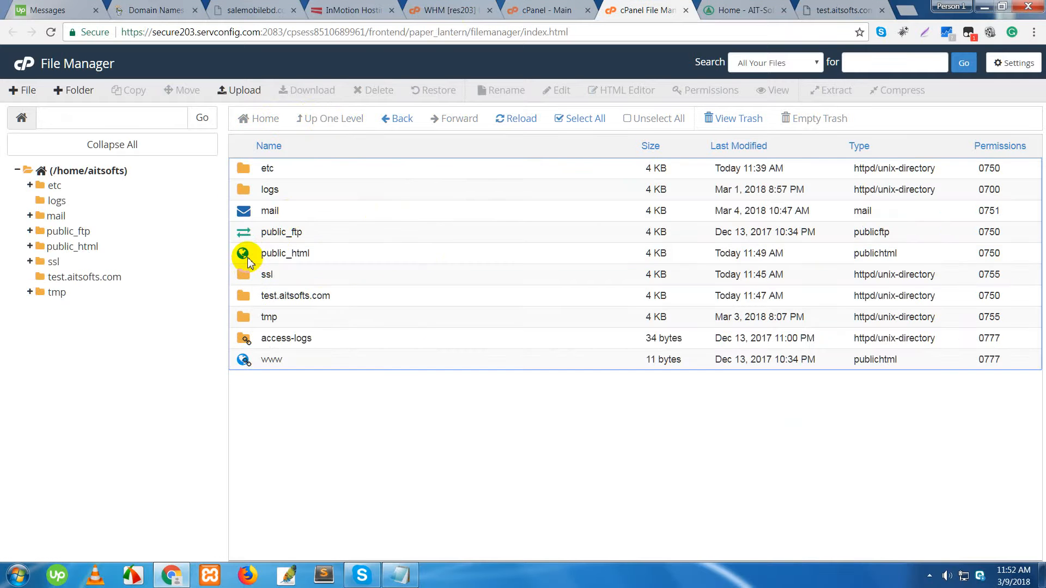
Step: Create a folder named 'my' in public_html and open it
left_click(76, 90)
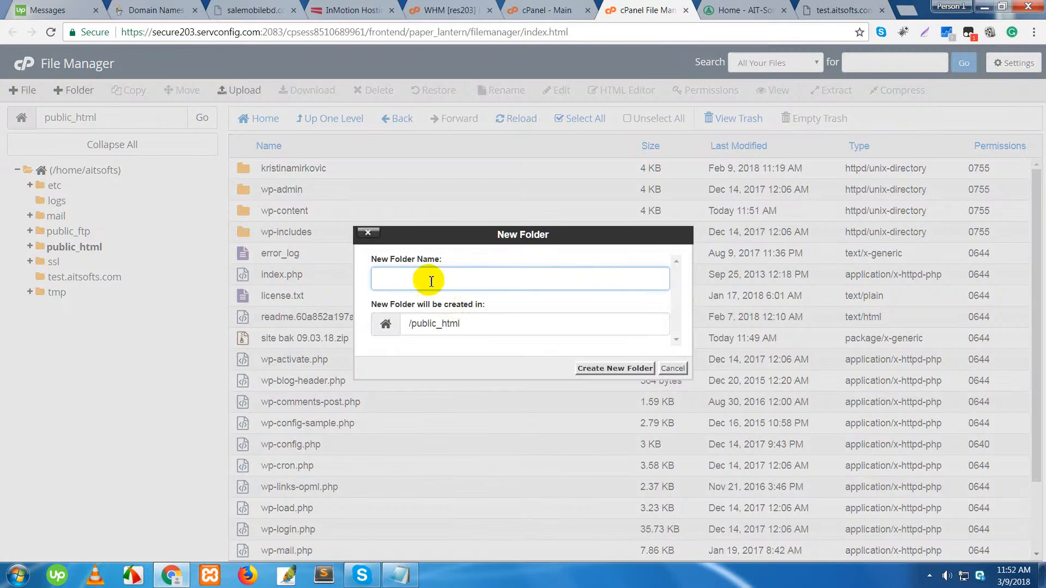
left_click(430, 281)
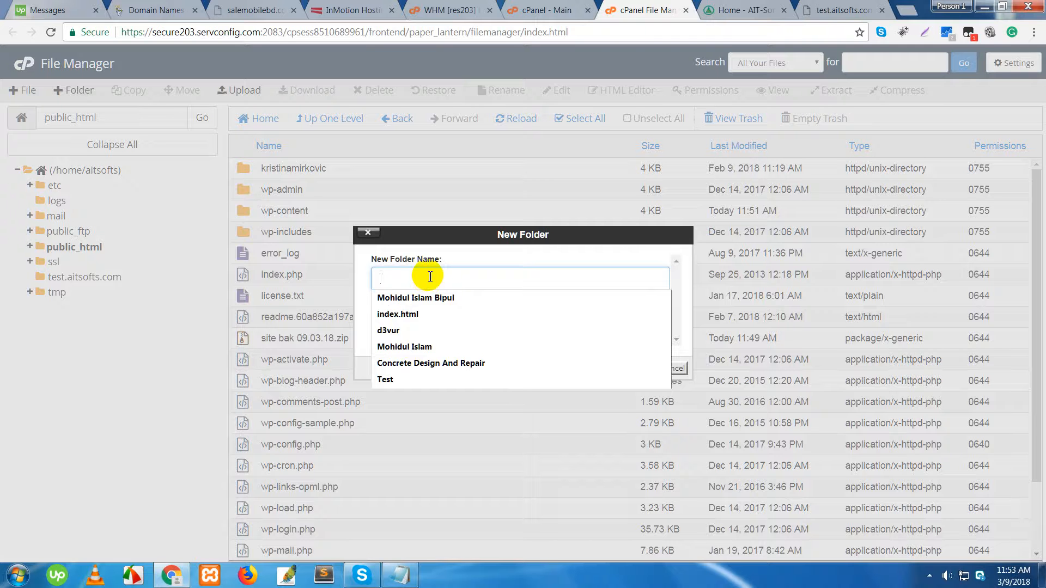
type("my")
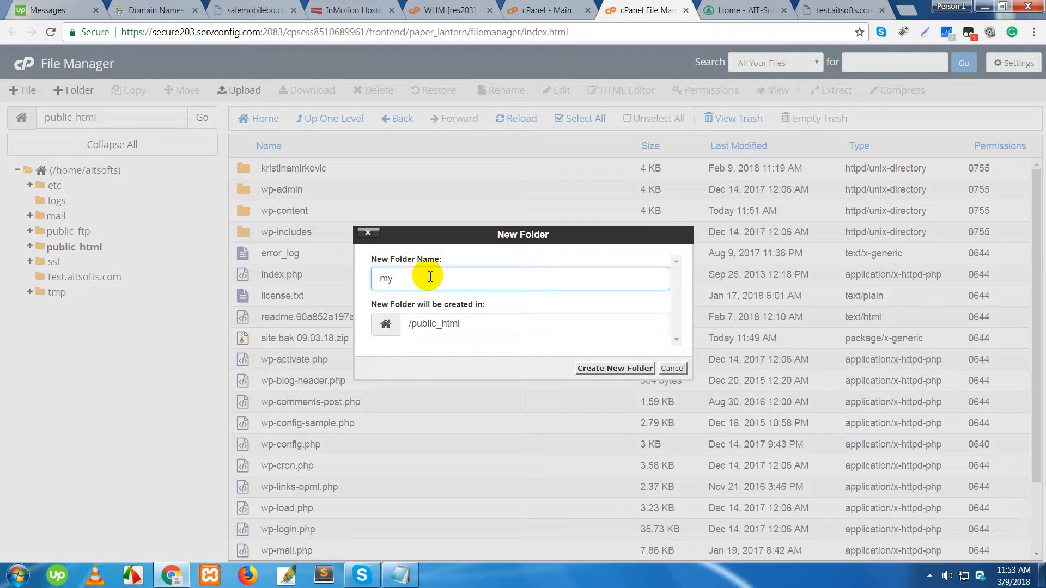
left_click(597, 369)
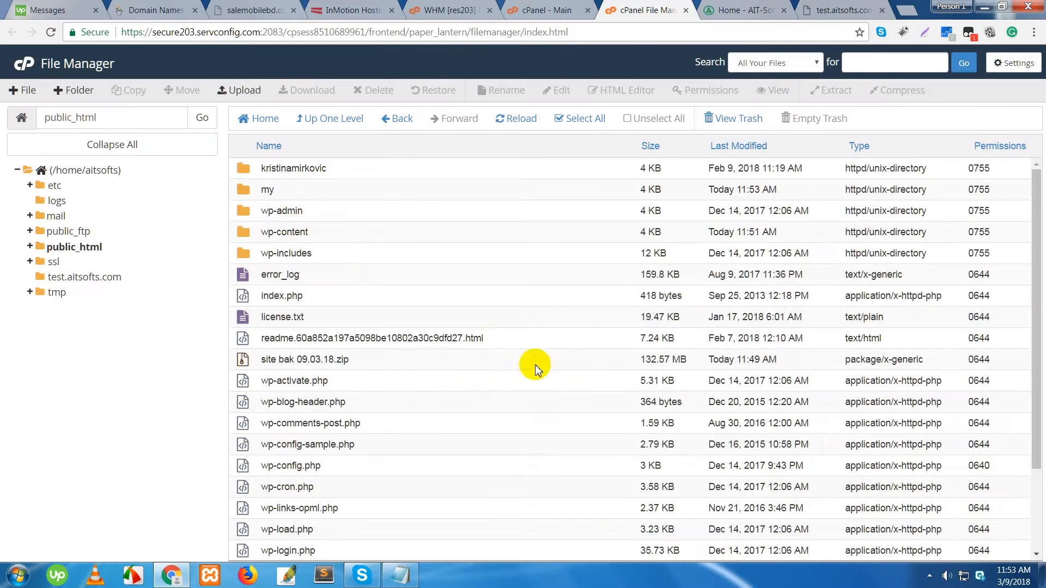
left_click(248, 194)
double_click(247, 193)
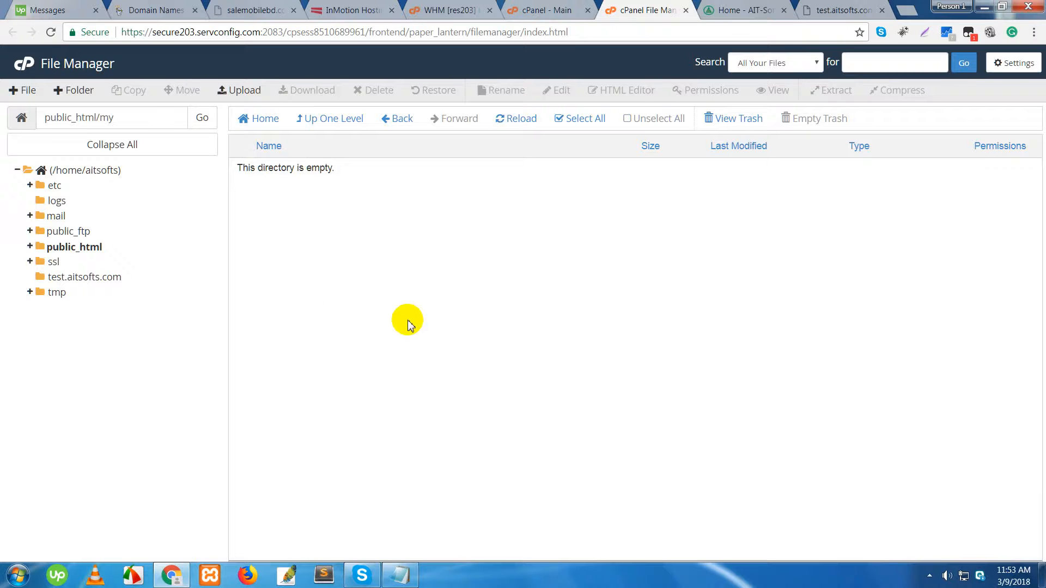
left_click(853, 11)
Step: Load aitsofts.com/my to confirm an empty 'Index of /my' listing, then close it and return to File Manager
left_click(664, 36)
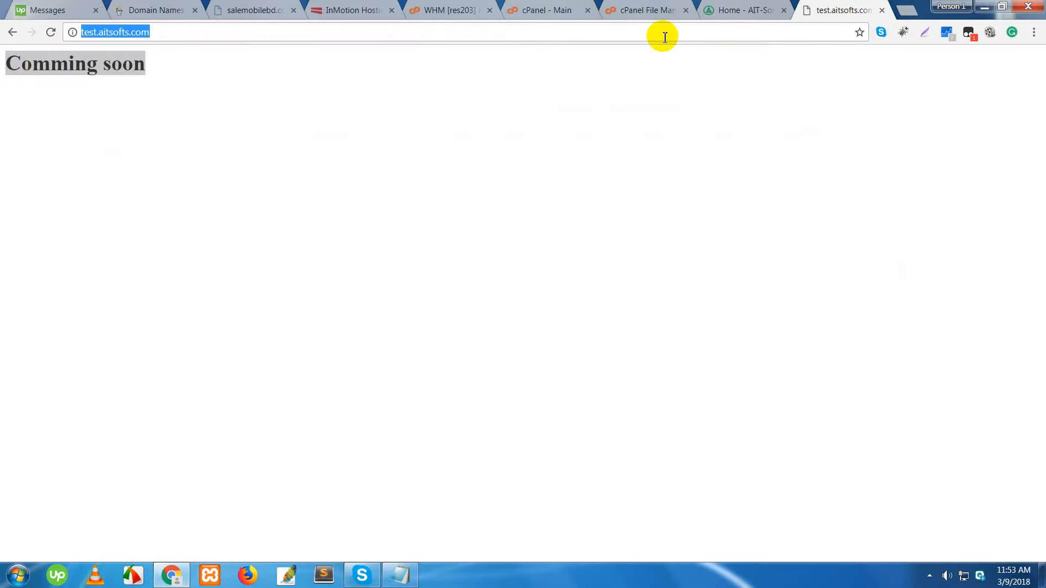
type("a")
key("End")
type("/my")
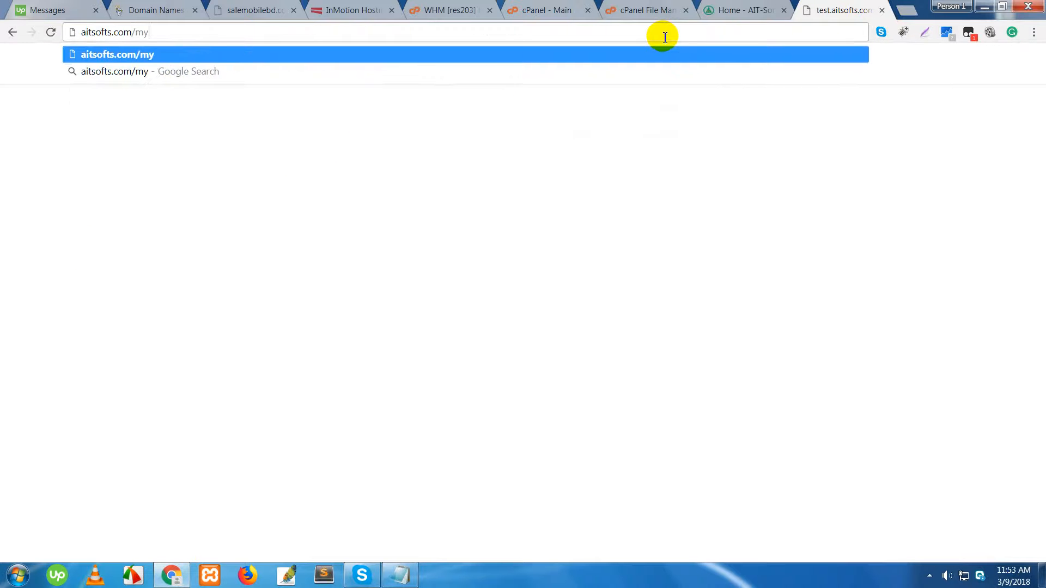
key("Return")
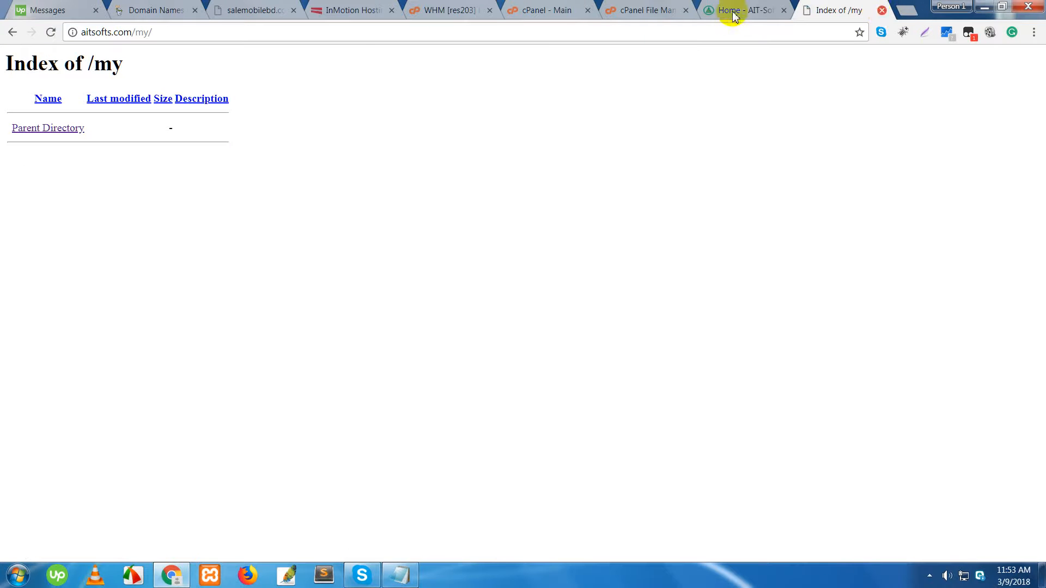
key("ctrl+w")
left_click(695, 10)
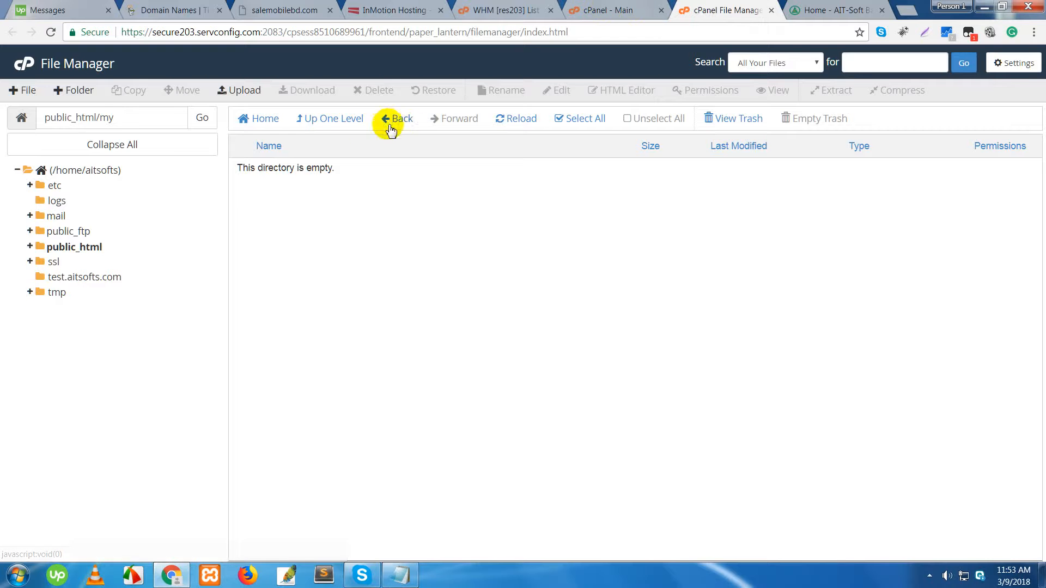
Step: Go up to public_html and permanently delete the my folder, skipping the trash
left_click(322, 121)
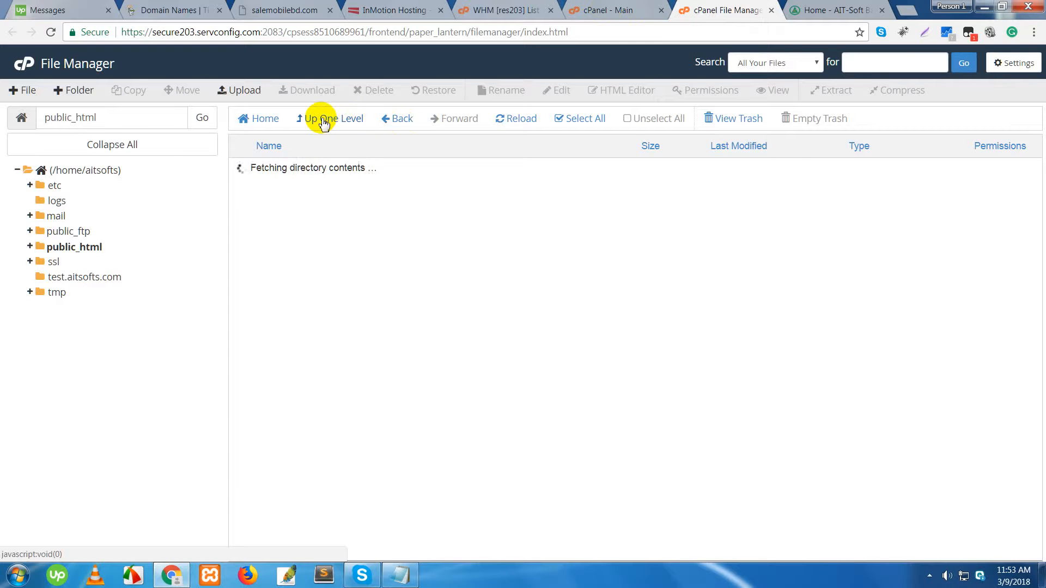
left_click(241, 189)
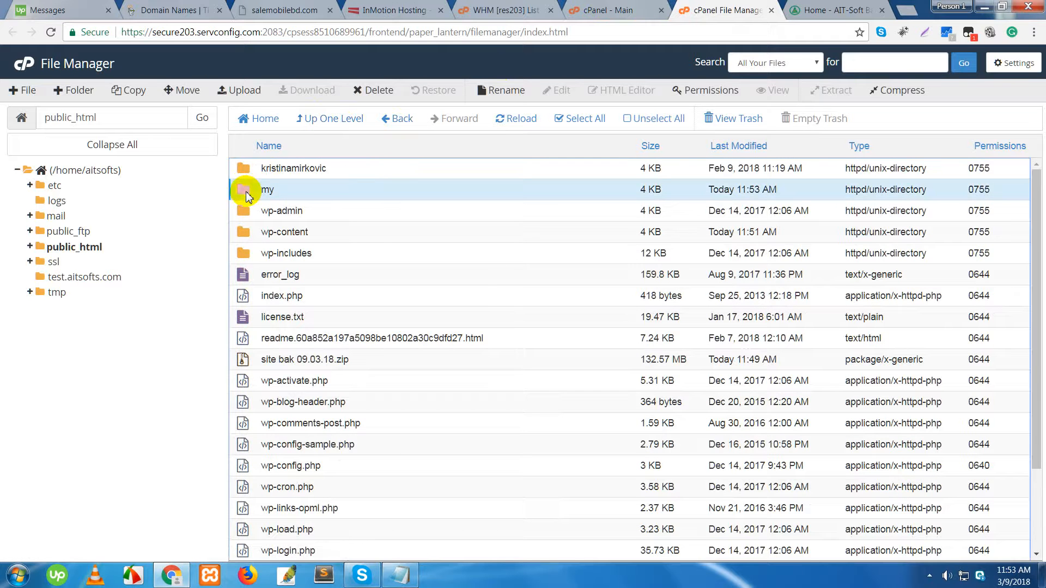
left_click(378, 97)
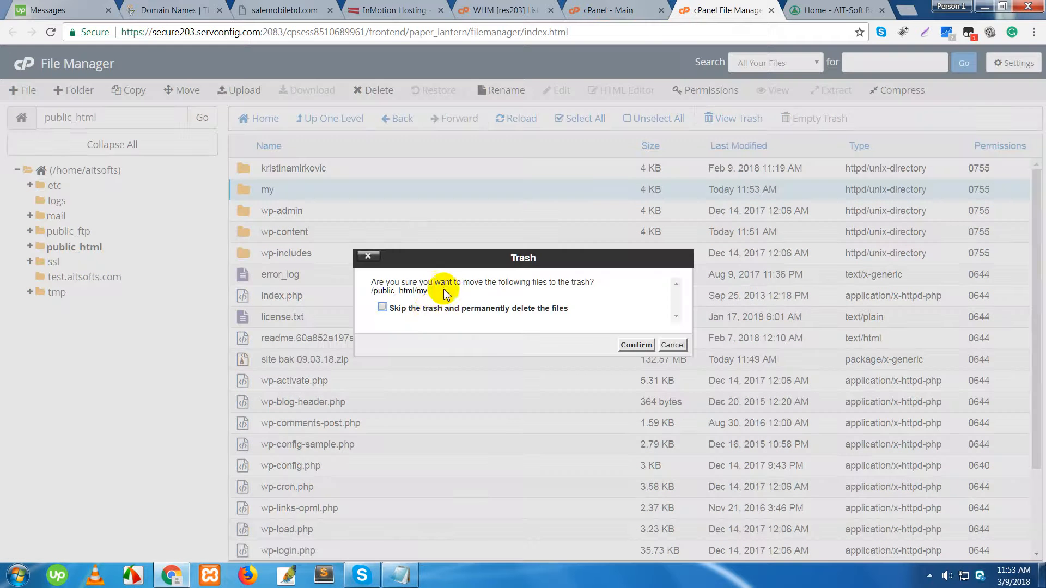
left_click(426, 308)
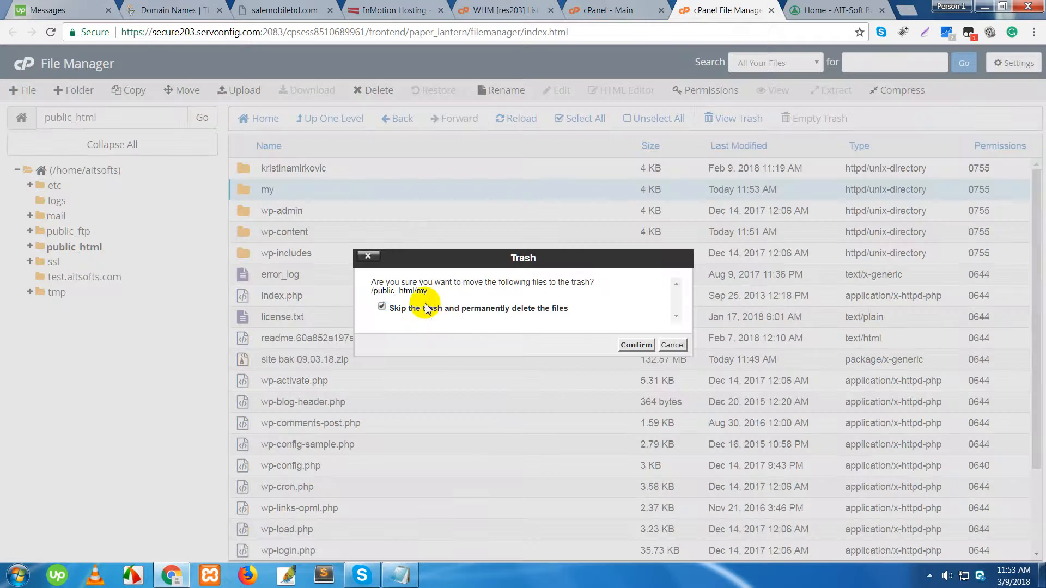
left_click(635, 345)
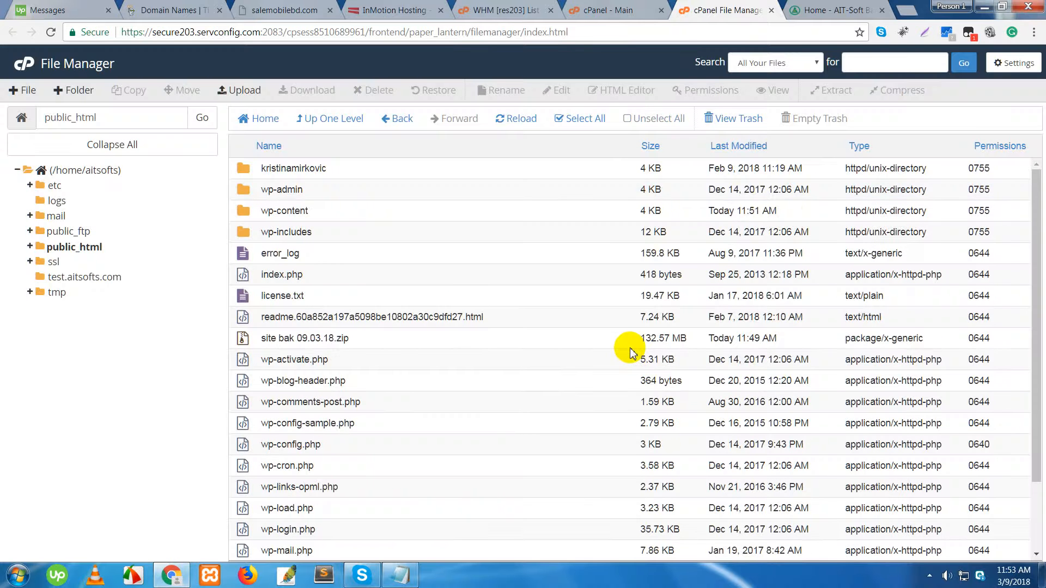
scroll(630, 353, "down", 2)
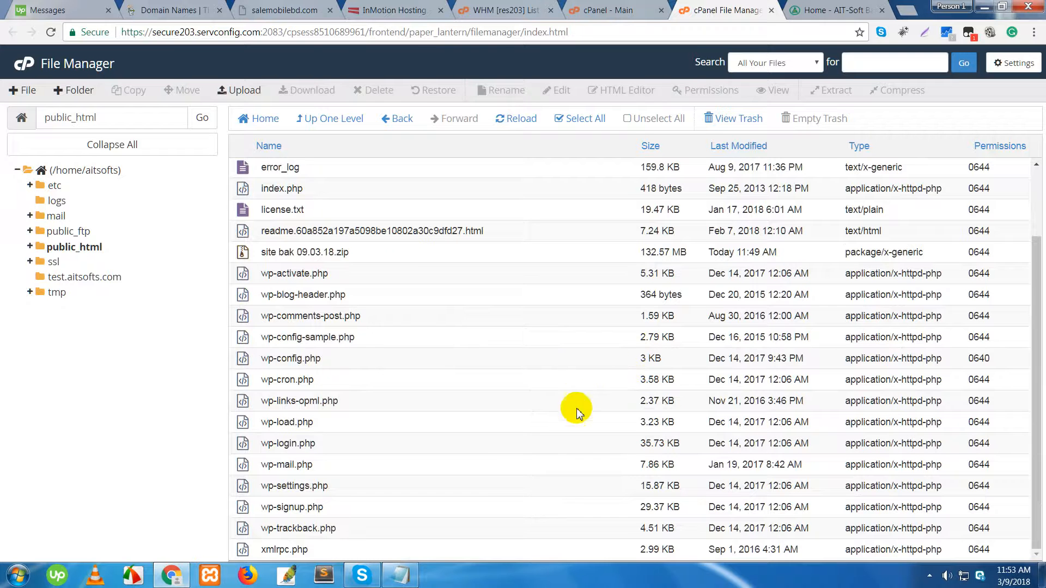
scroll(517, 354, "up", 2)
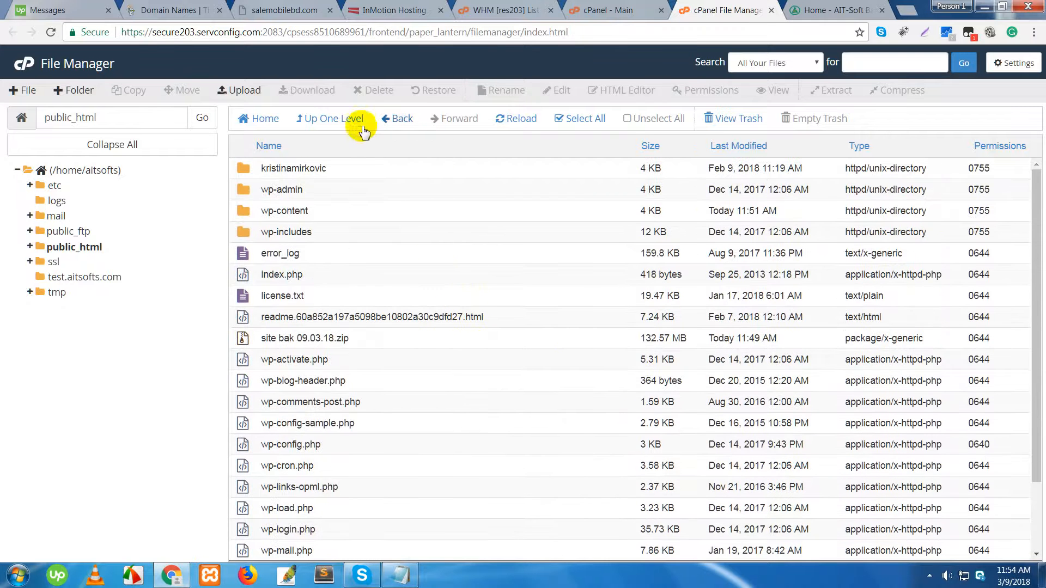
Step: Go up to the home directory, enter test.aitsofts.com, and open its Upload page's file picker
left_click(345, 120)
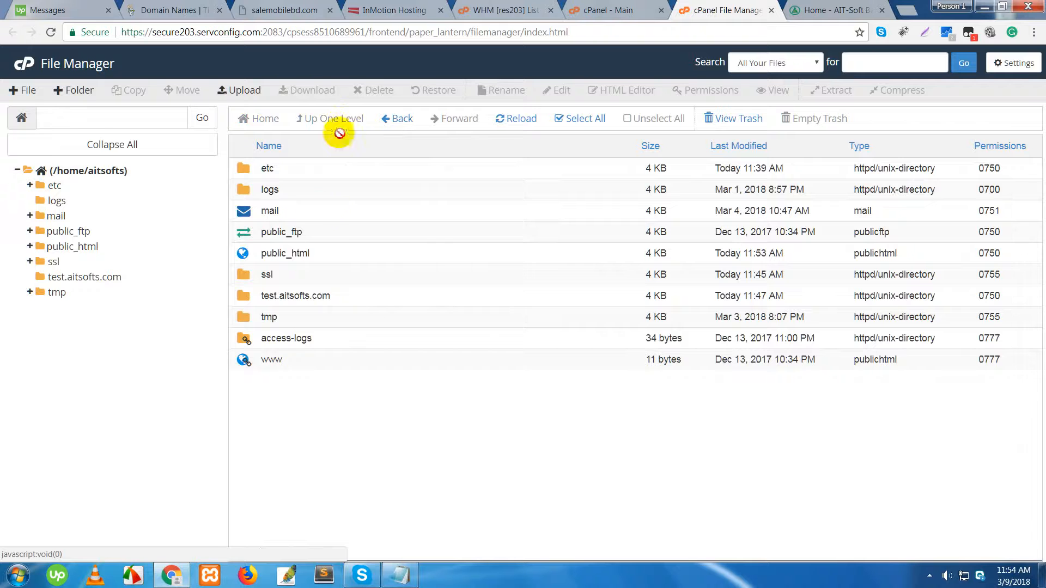
double_click(252, 300)
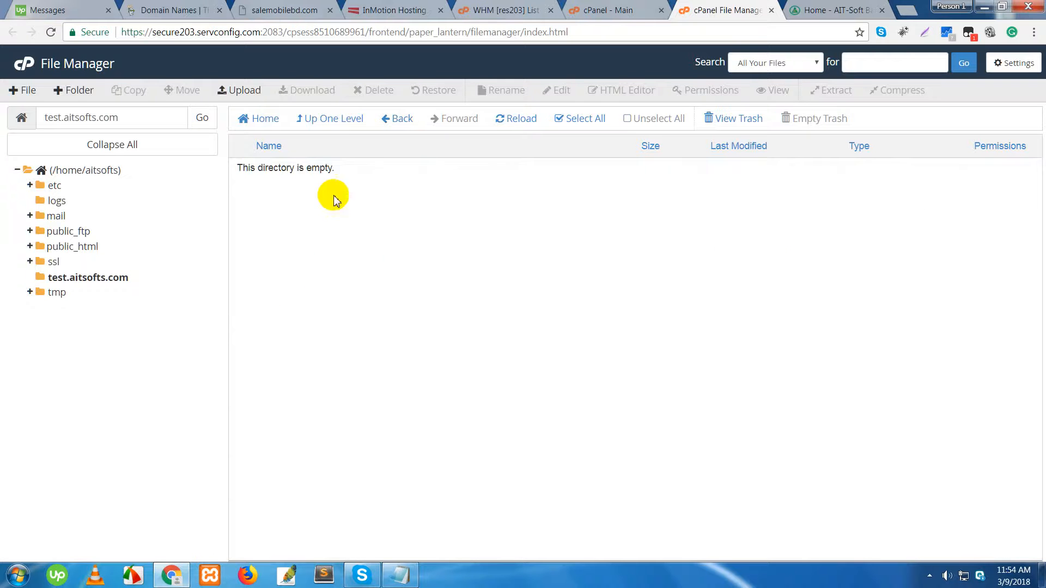
left_click(242, 92)
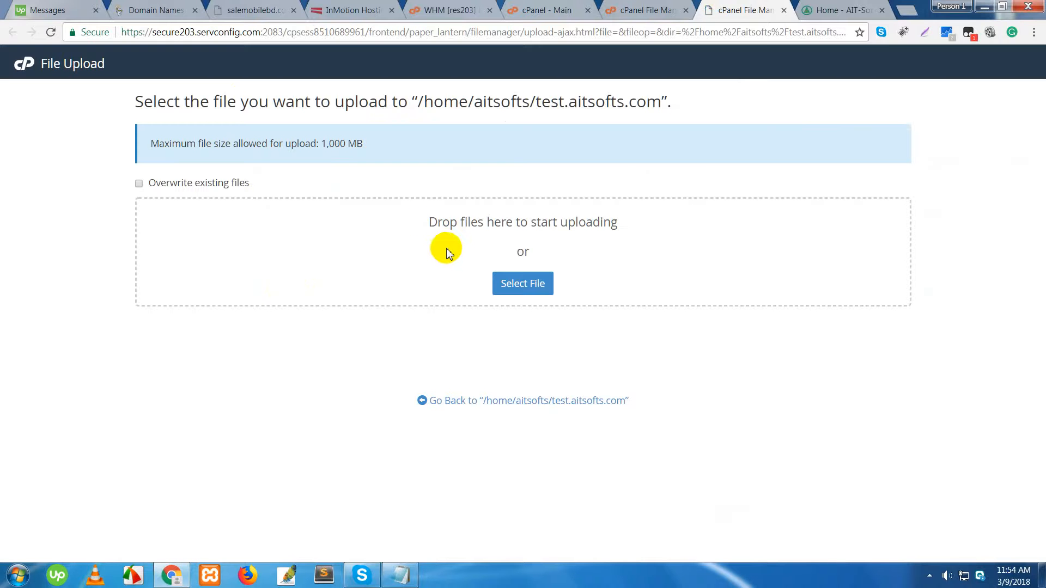
left_click(512, 287)
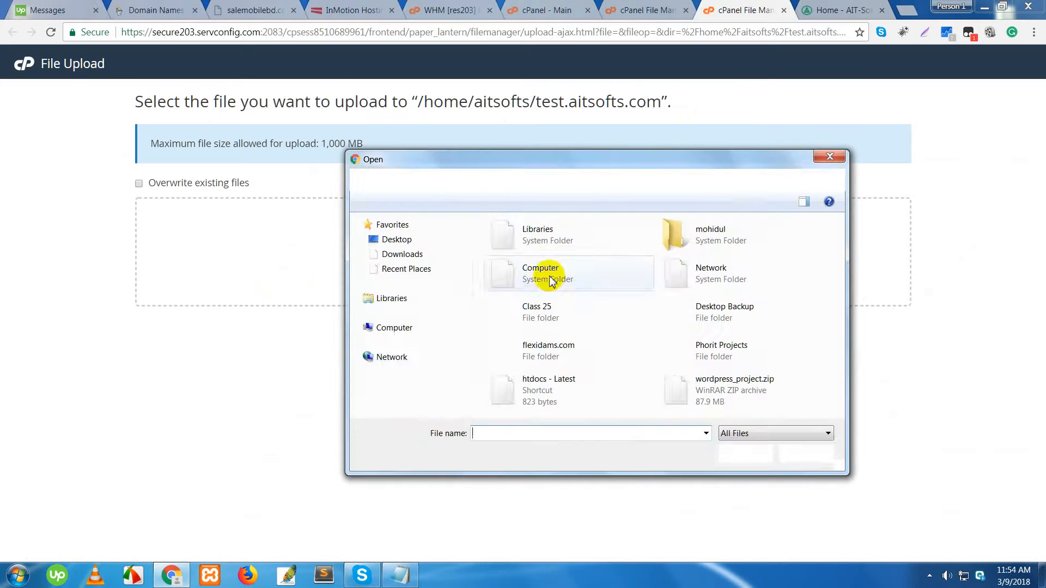
Step: Choose wordpress_project.zip in the Open dialog to start uploading it
double_click(717, 387)
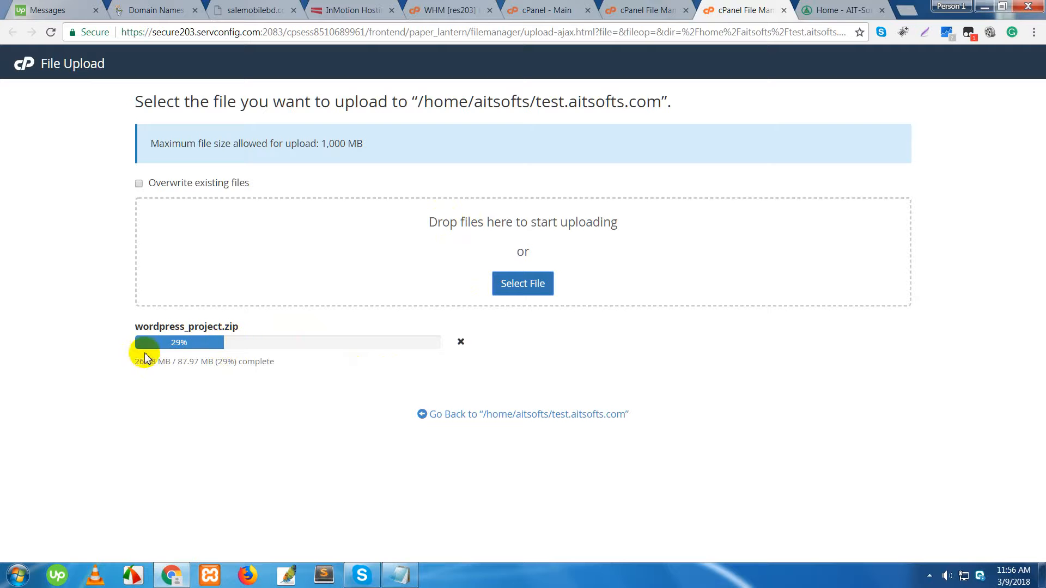
Step: Leave File Manager for the cPanel home page and open MySQL Databases
left_click(632, 10)
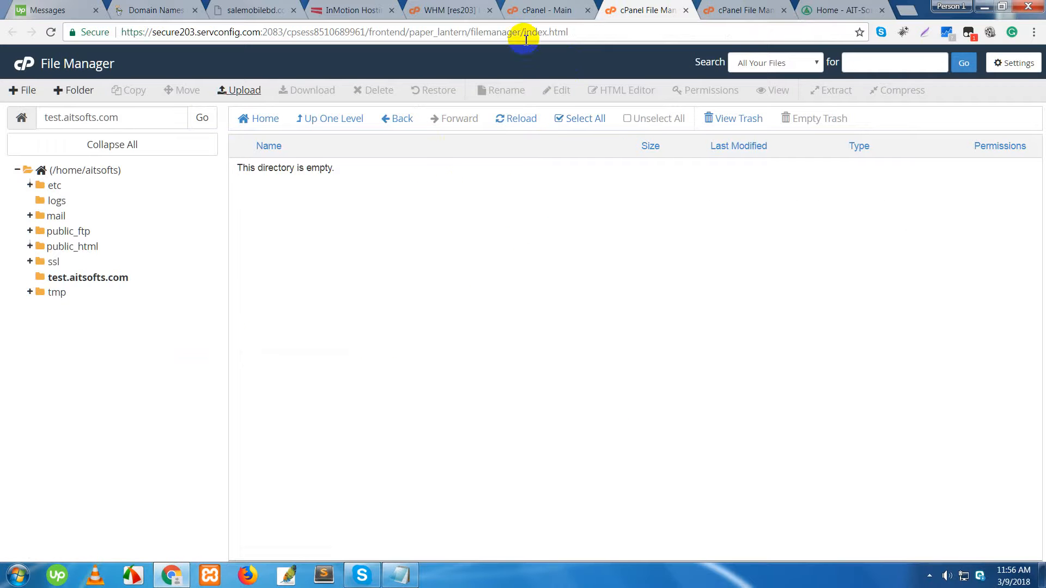
left_click(532, 10)
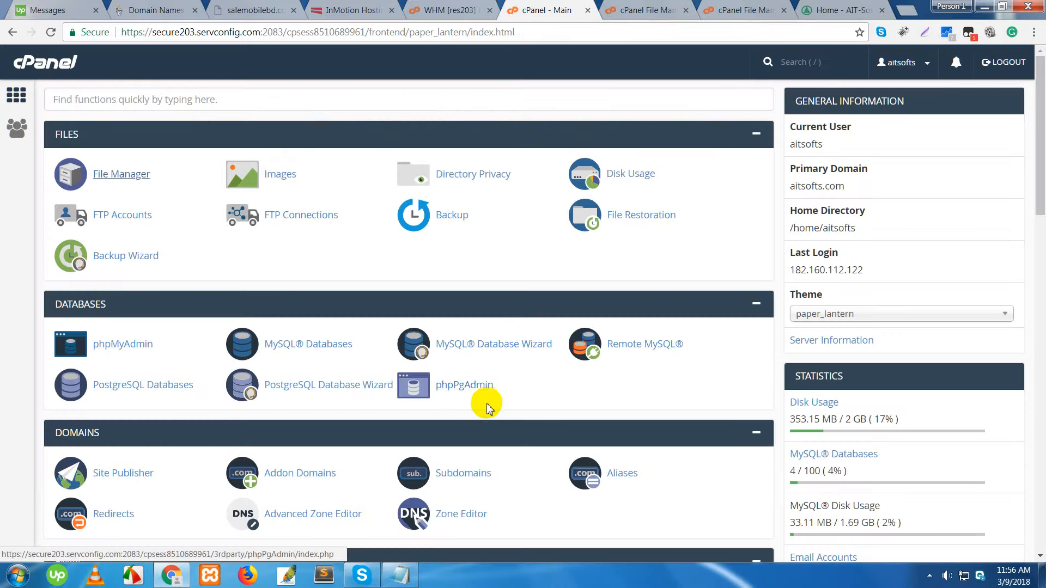
left_click(310, 353)
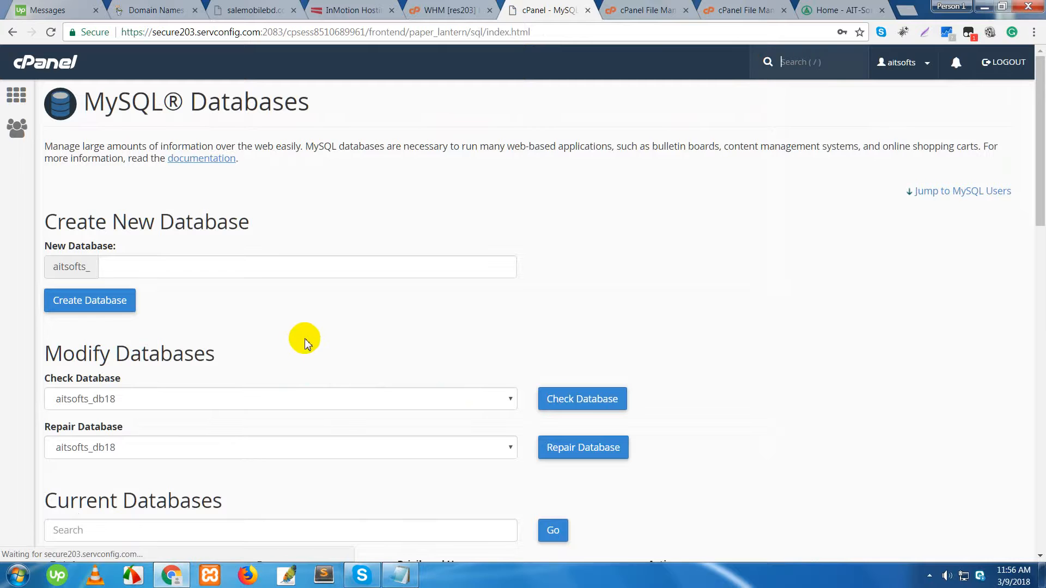
Step: Append blank 'Database:', 'user:' and 'pass:' lines to the end of gigs.txt
left_click(401, 572)
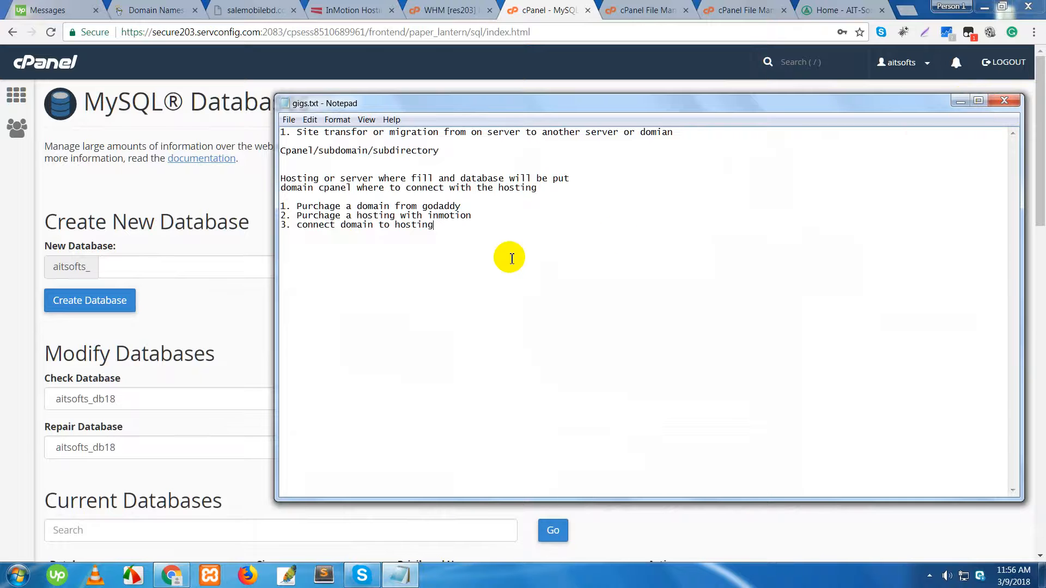
key("Return")
key("Return")
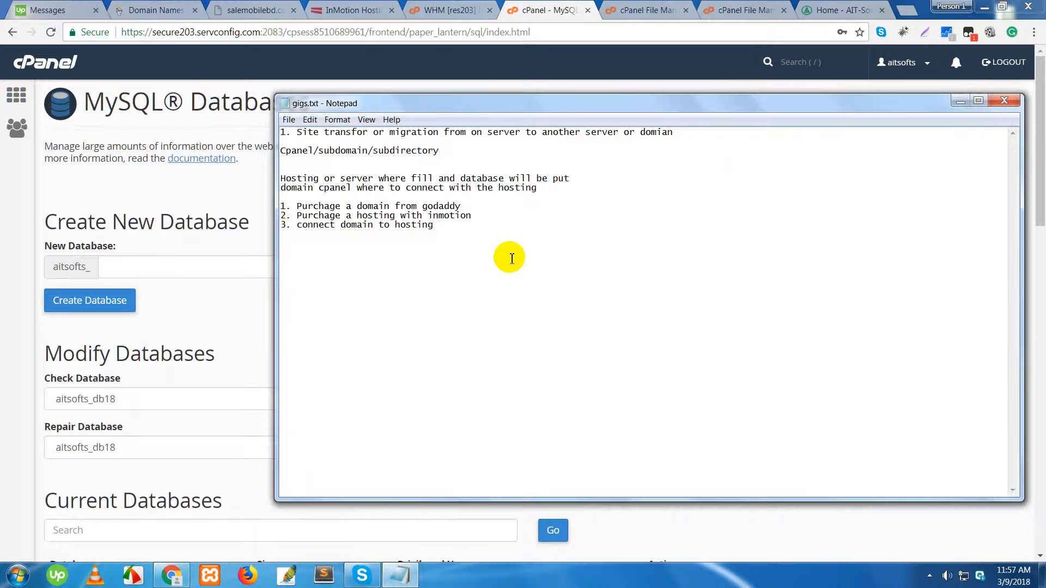
type("Database:")
key("Return")
type("user: pass:")
left_click(959, 102)
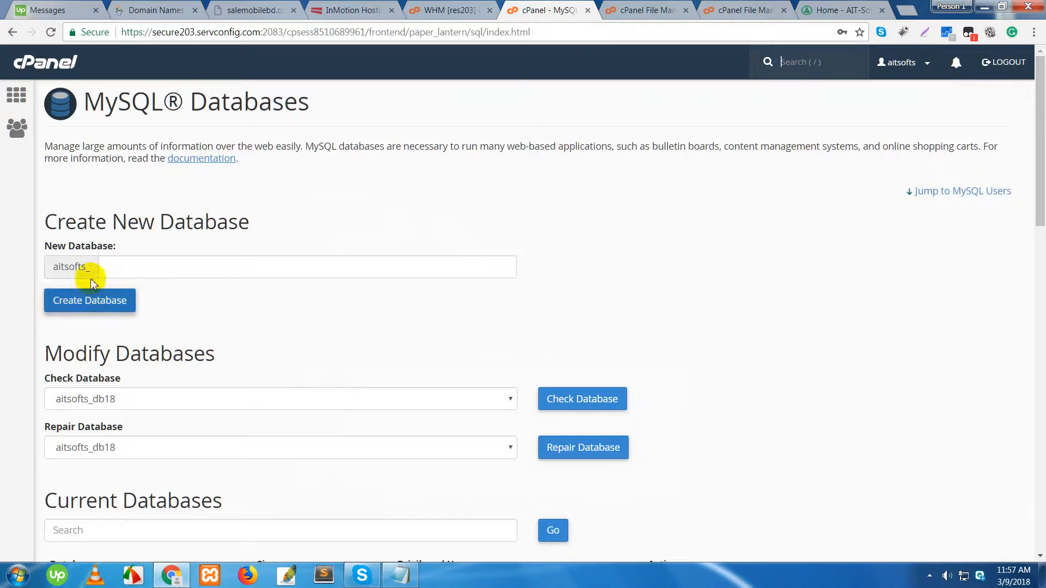
Step: Create a new MySQL database named wpproject (aitsofts_wpproject)
left_click_drag(56, 267, 82, 268)
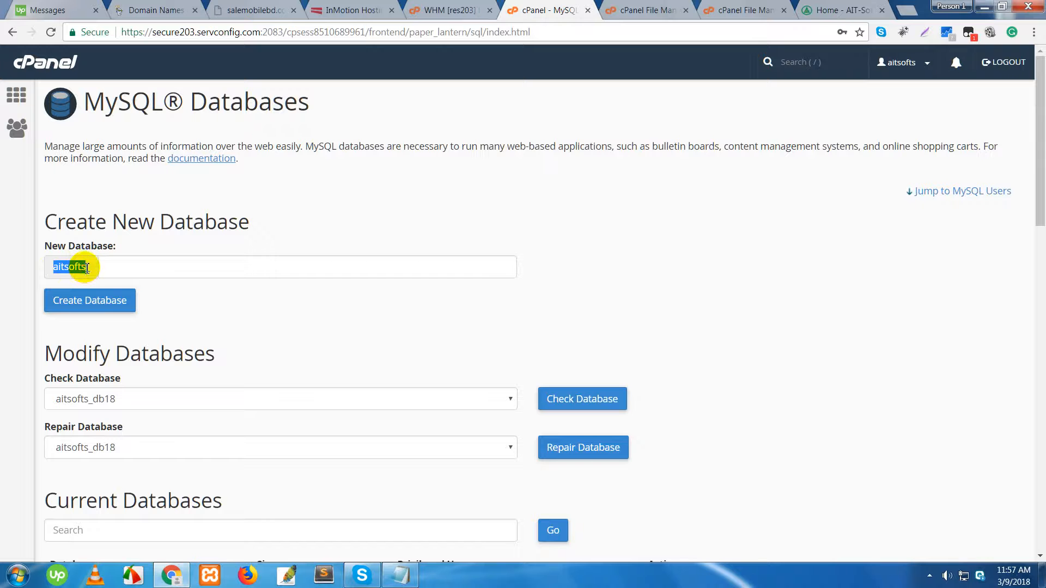
left_click_drag(83, 269, 91, 271)
left_click(144, 266)
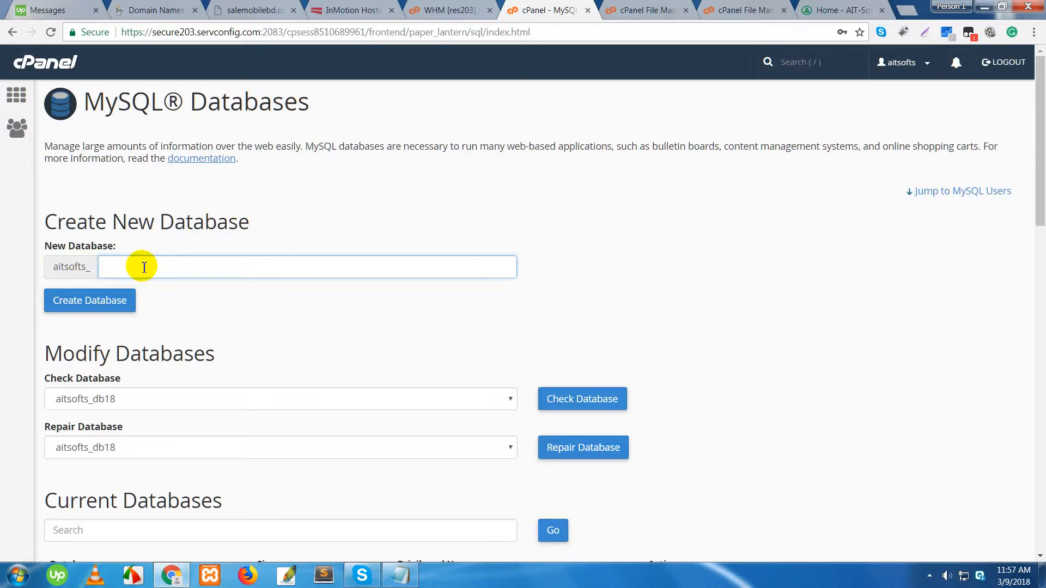
type("project")
left_click(110, 268)
type("wp")
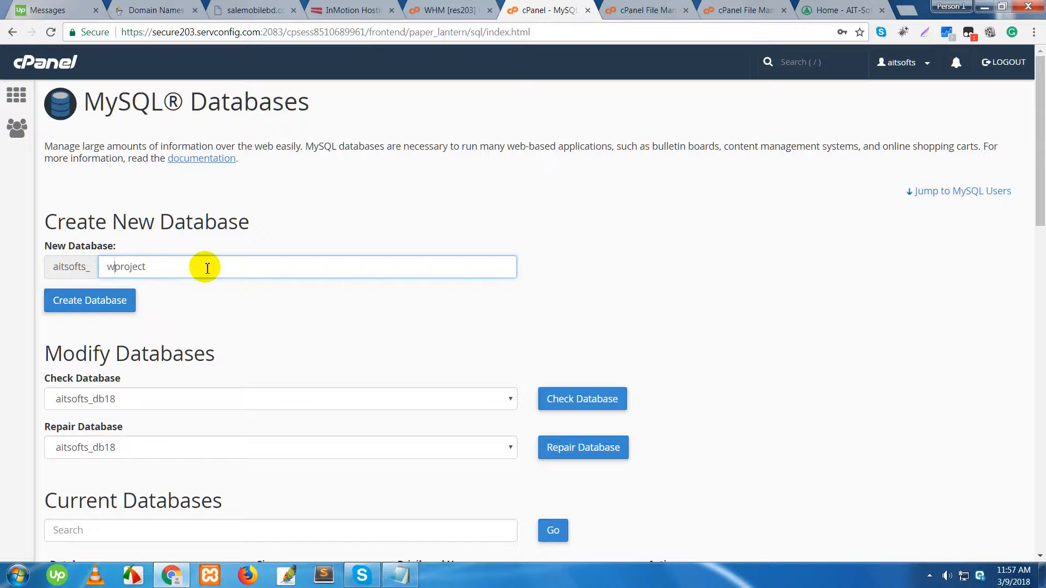
left_click(101, 309)
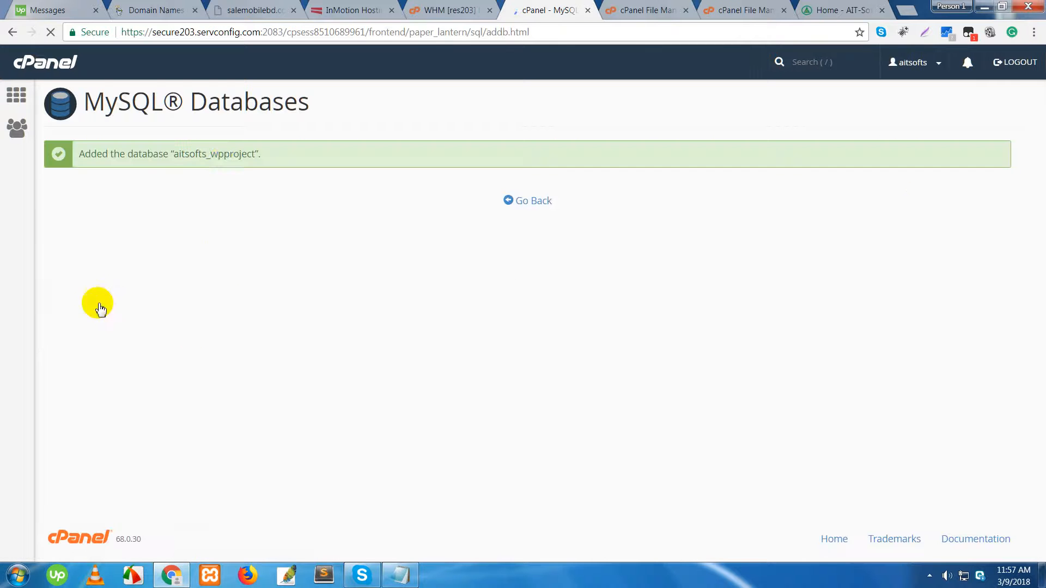
Step: Paste aitsofts_wpproject after Database: in the gigs notes, then return to MySQL Databases
double_click(224, 153)
key("ctrl+c")
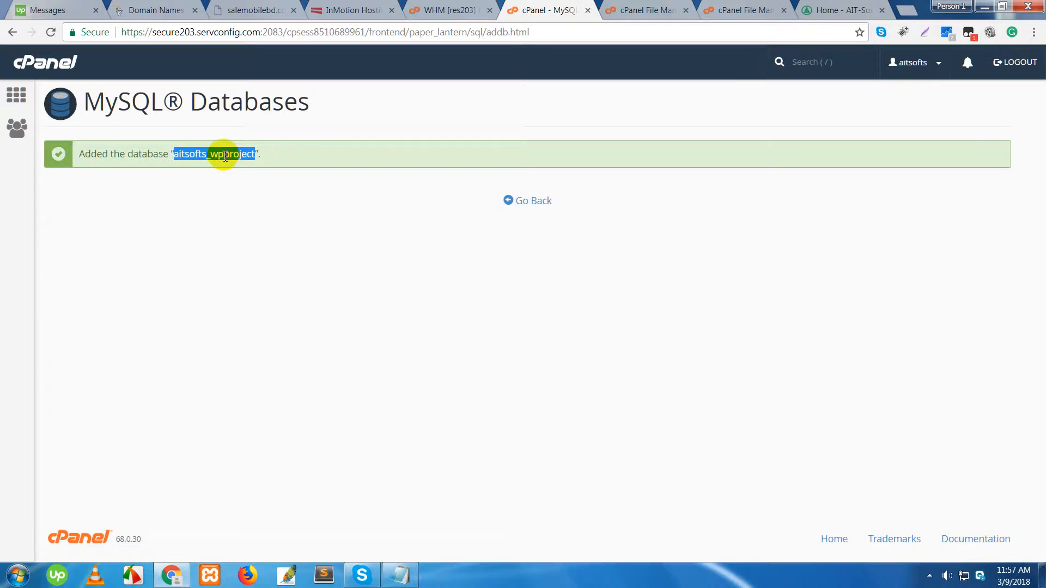
left_click(401, 575)
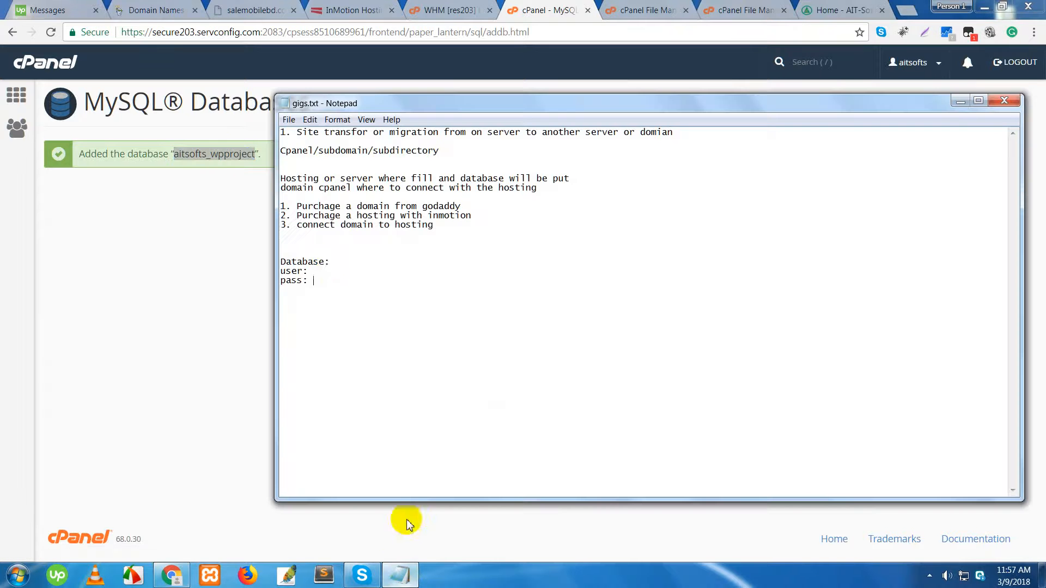
left_click(351, 263)
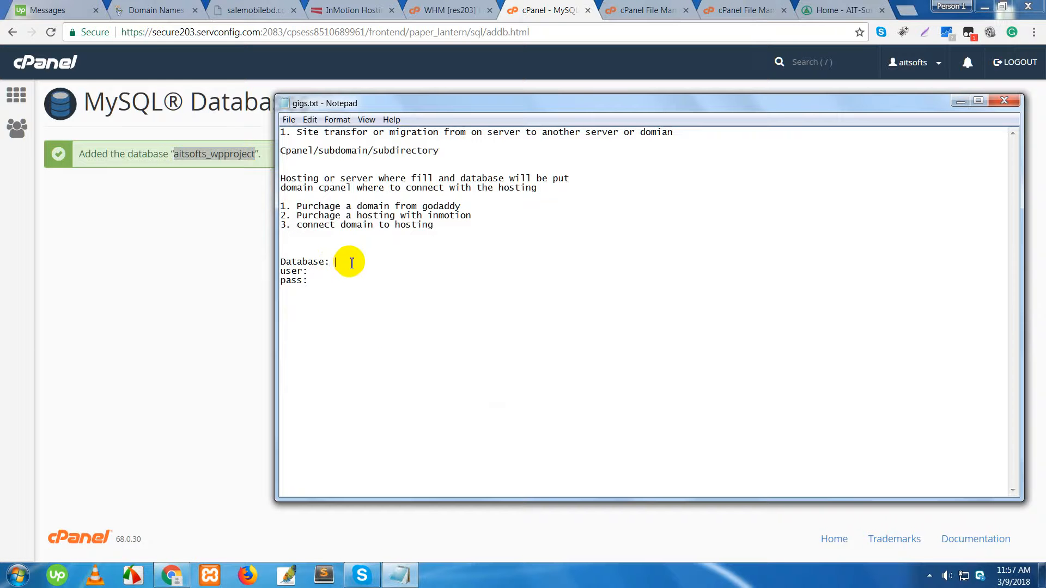
key("ctrl+v")
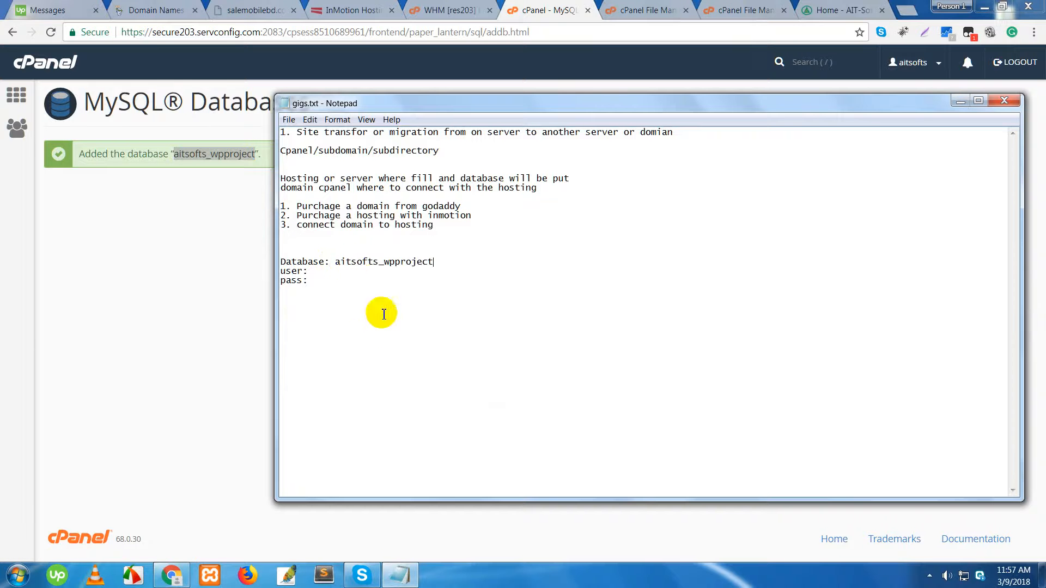
left_click(960, 101)
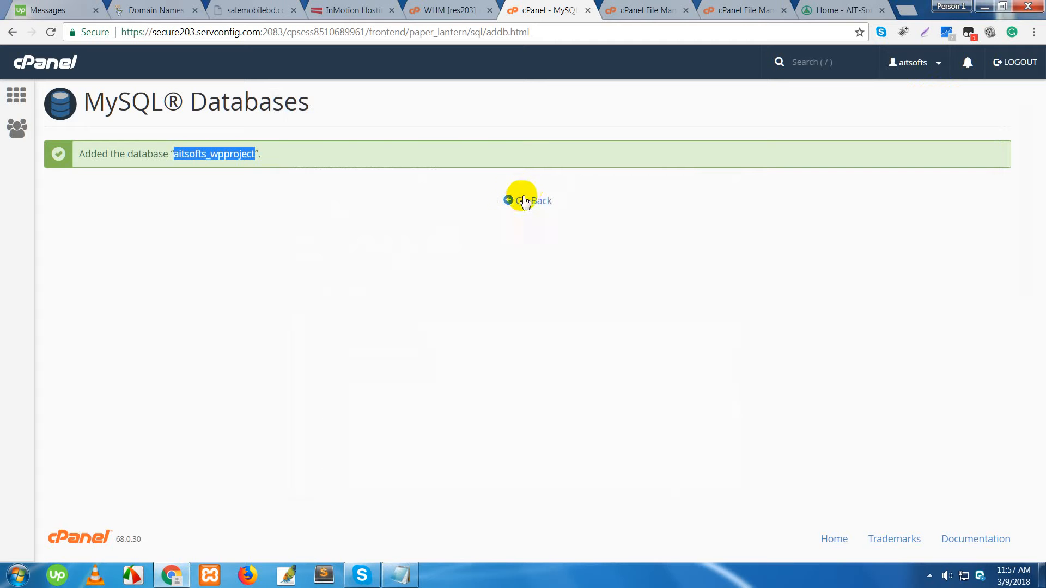
left_click(528, 206)
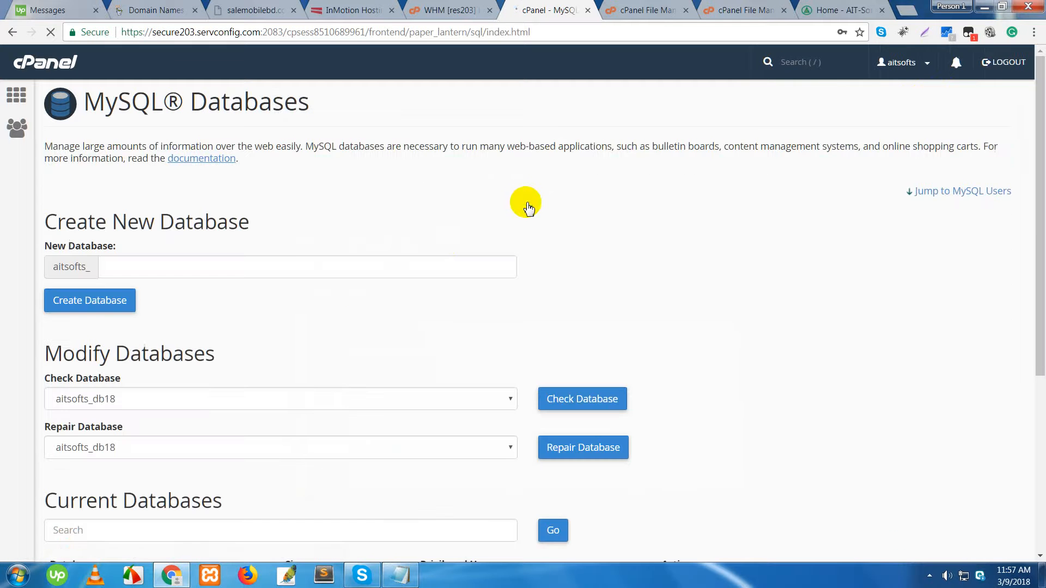
Step: Enter wpproject as the username in the Add New User form
scroll(327, 346, "down", 2)
scroll(319, 353, "down", 10)
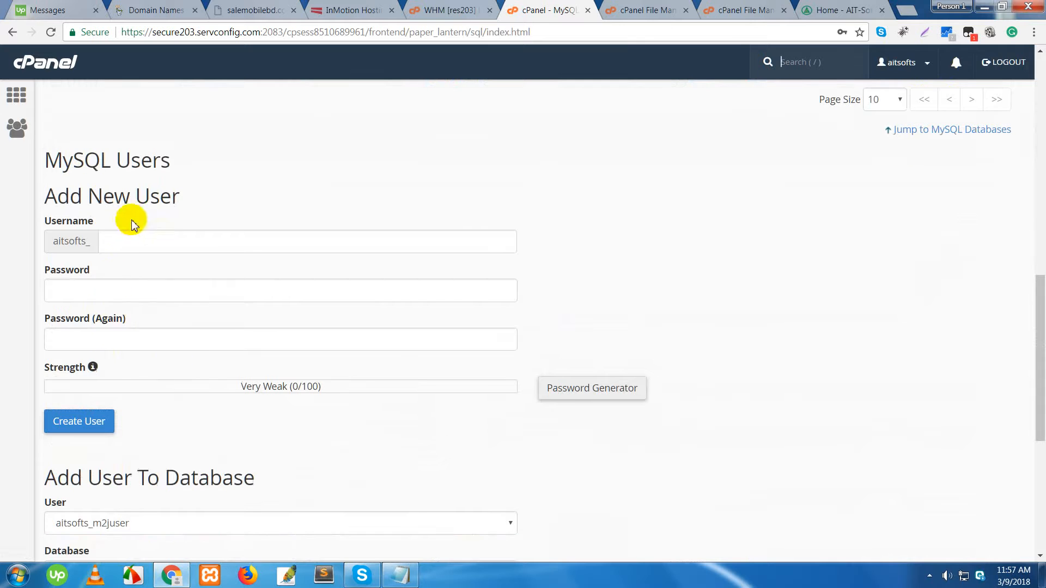
left_click(128, 241)
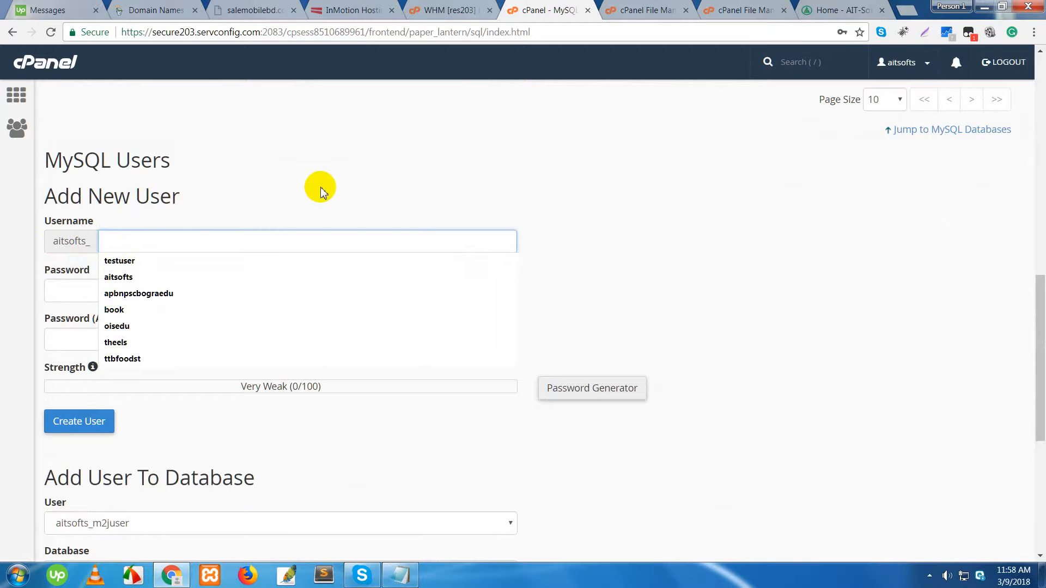
type("wp")
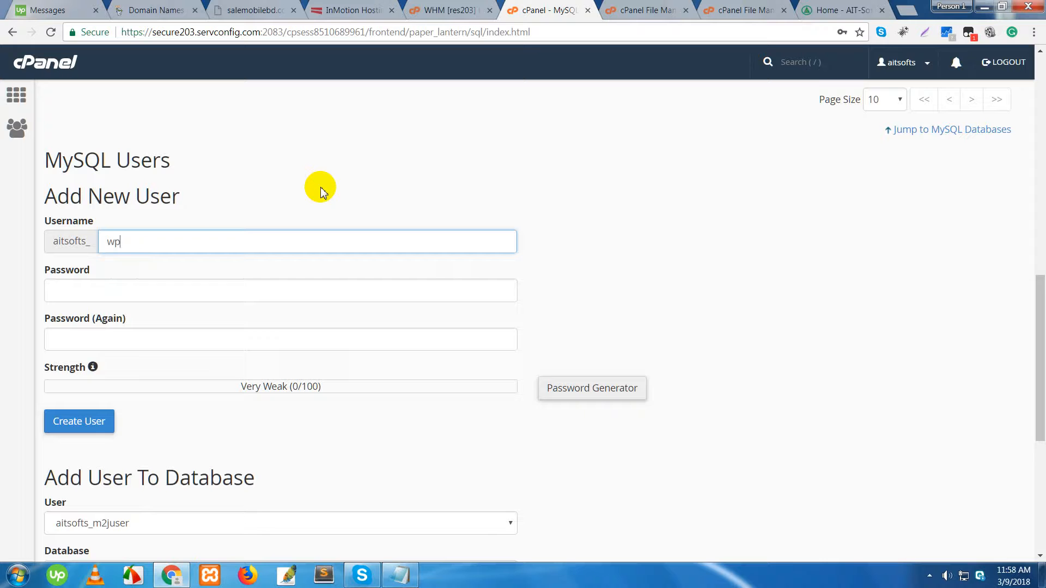
type("pro")
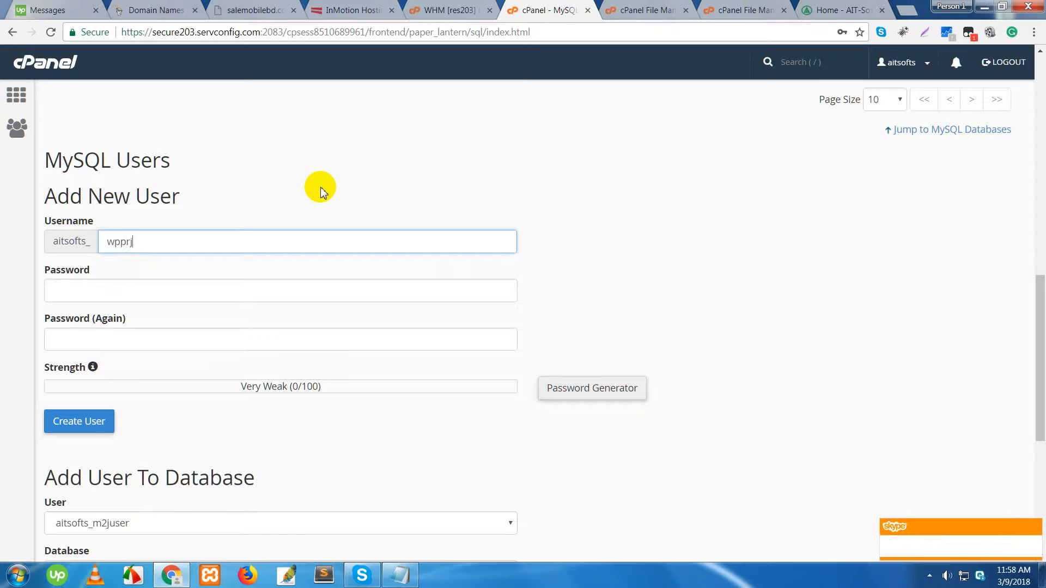
type("ject")
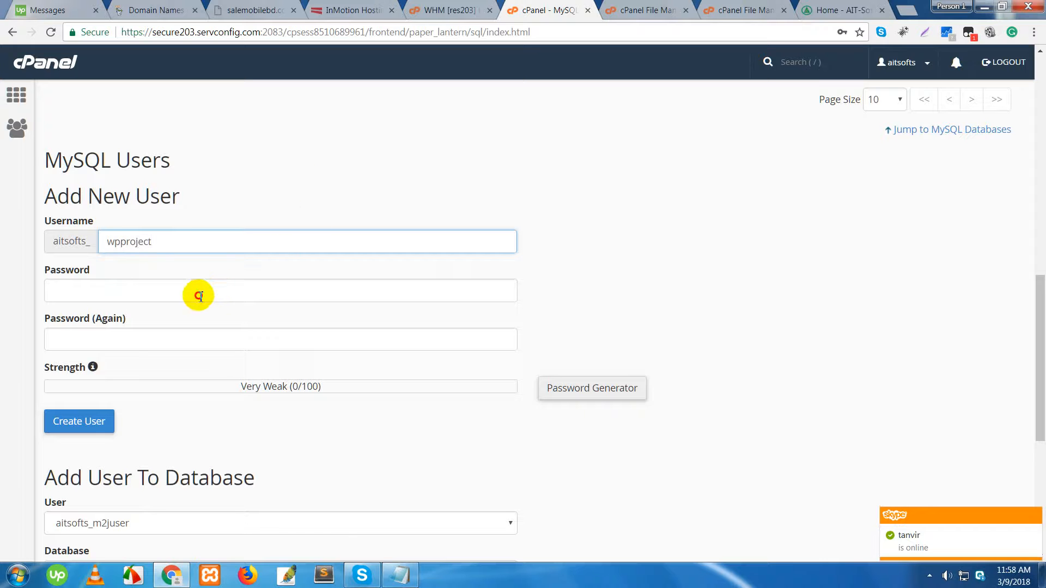
left_click(197, 291)
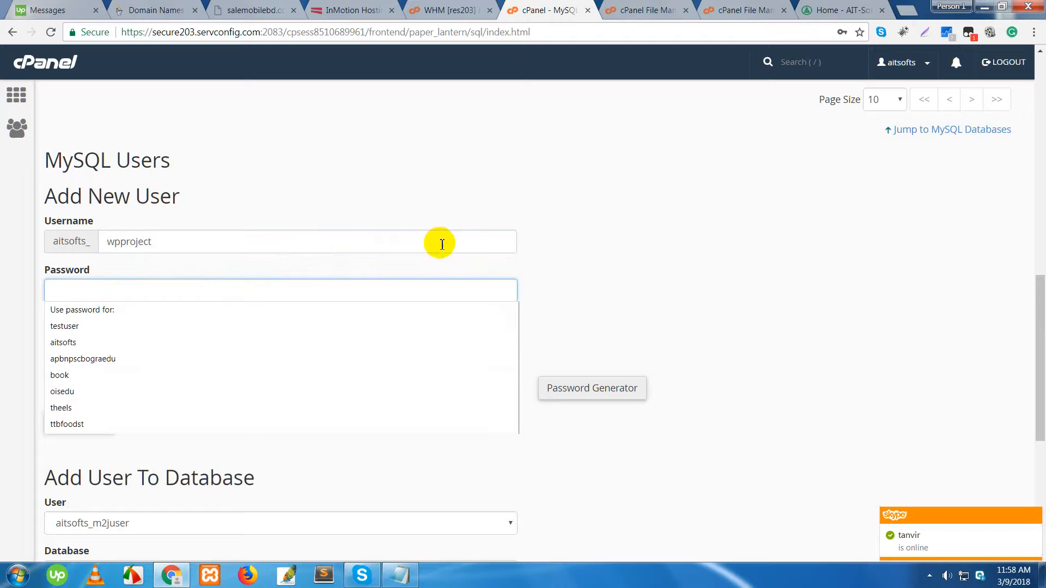
left_click(400, 576)
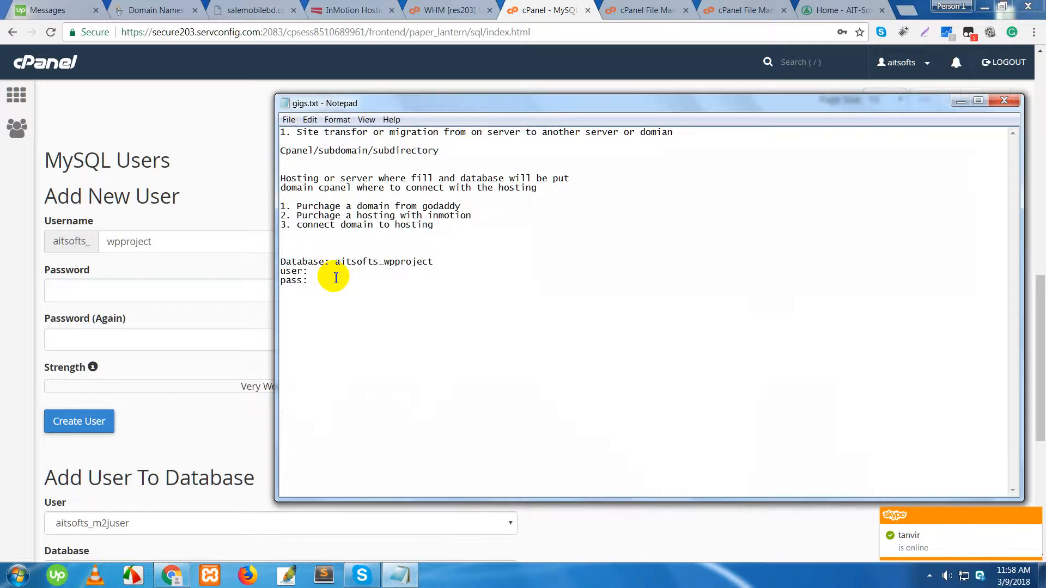
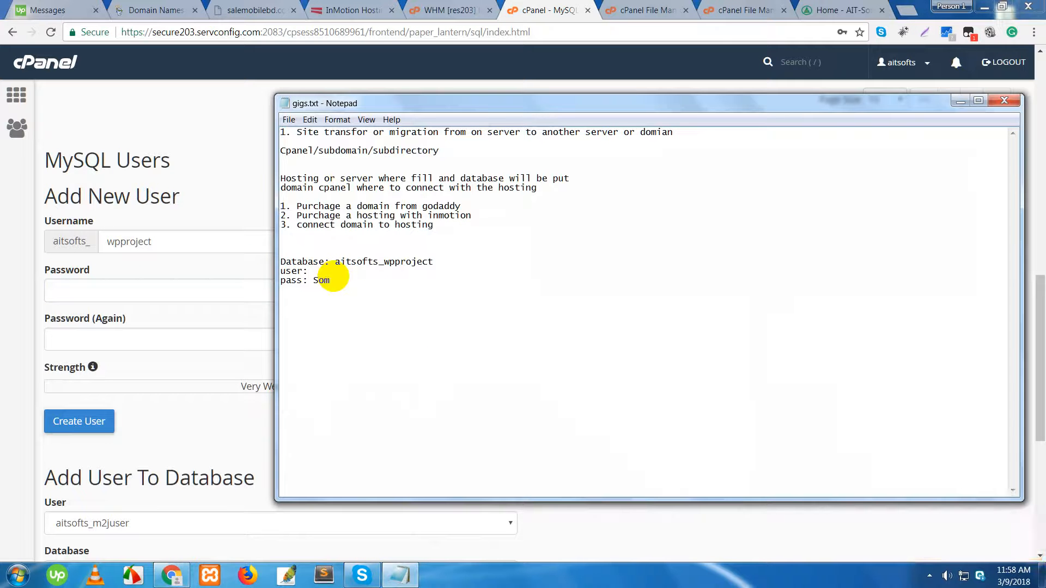
Step: Write a new password on the notes' pass: line and select it for copying
left_click_drag(373, 281, 313, 281)
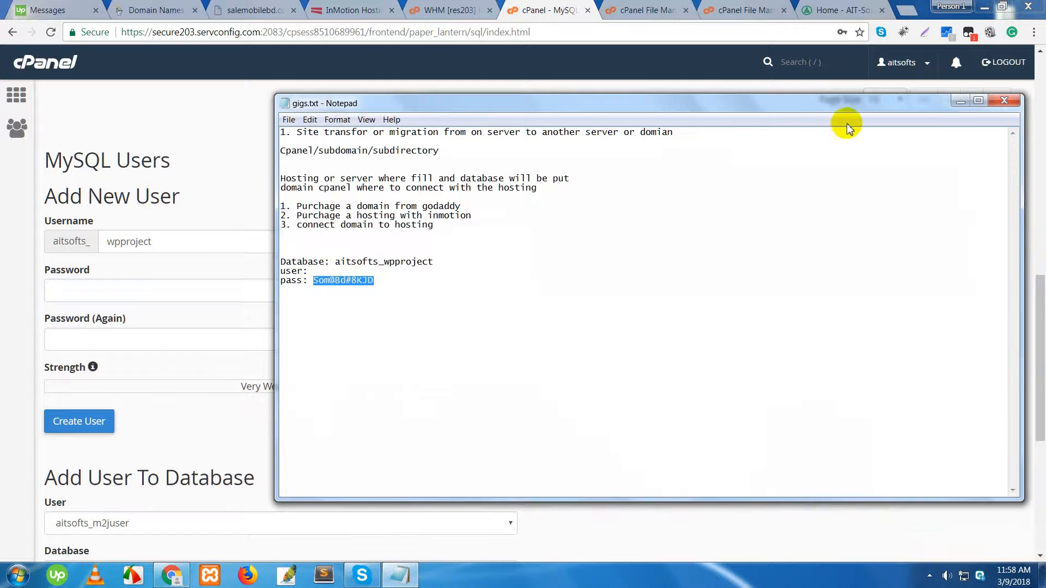
left_click(960, 101)
Step: Paste that password into Password and Password (Again) and create user aitsofts_wpproject
left_click(245, 289)
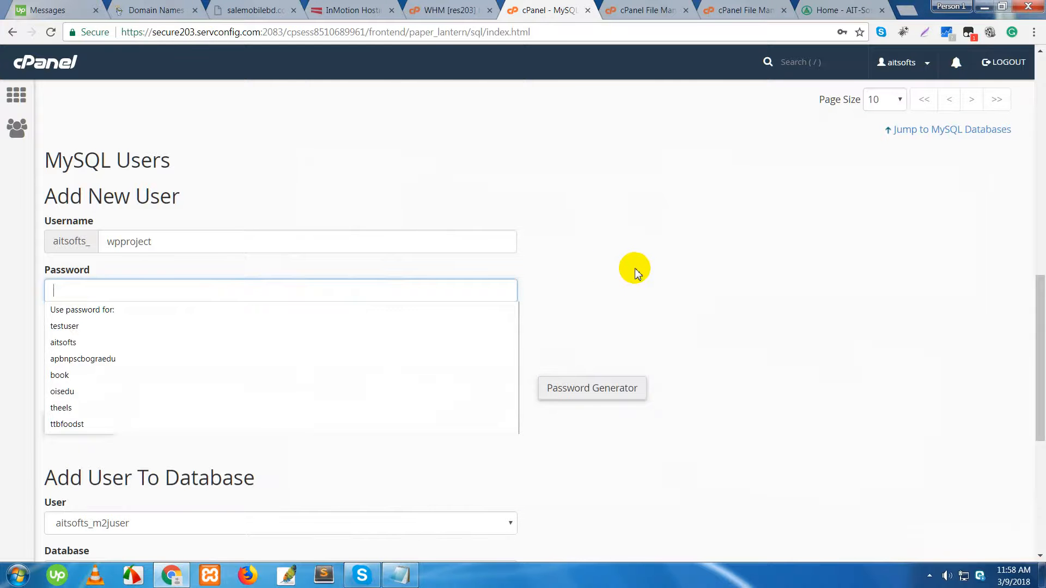
key("ctrl+v")
left_click(221, 337)
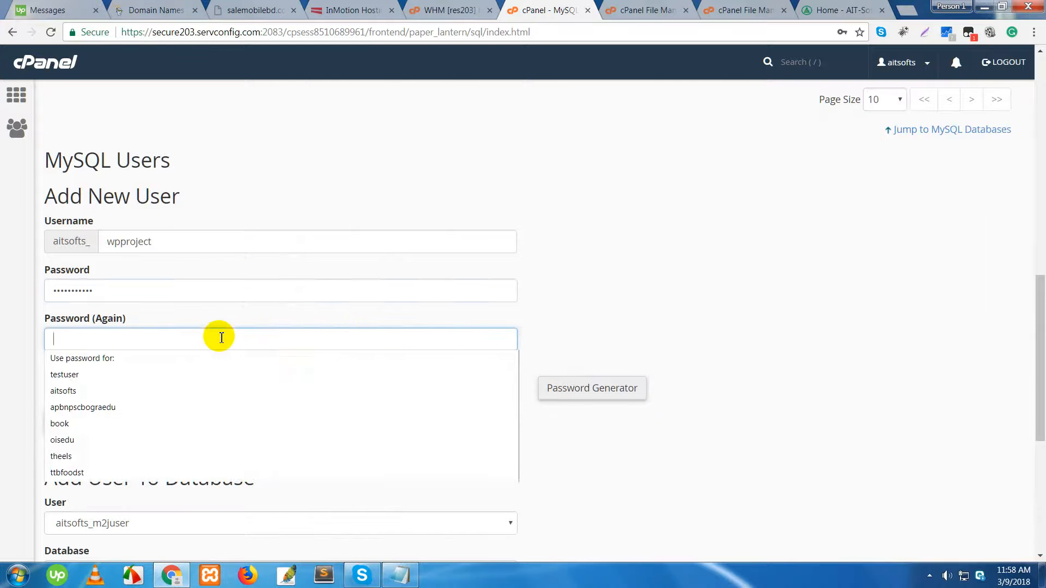
key("ctrl+v")
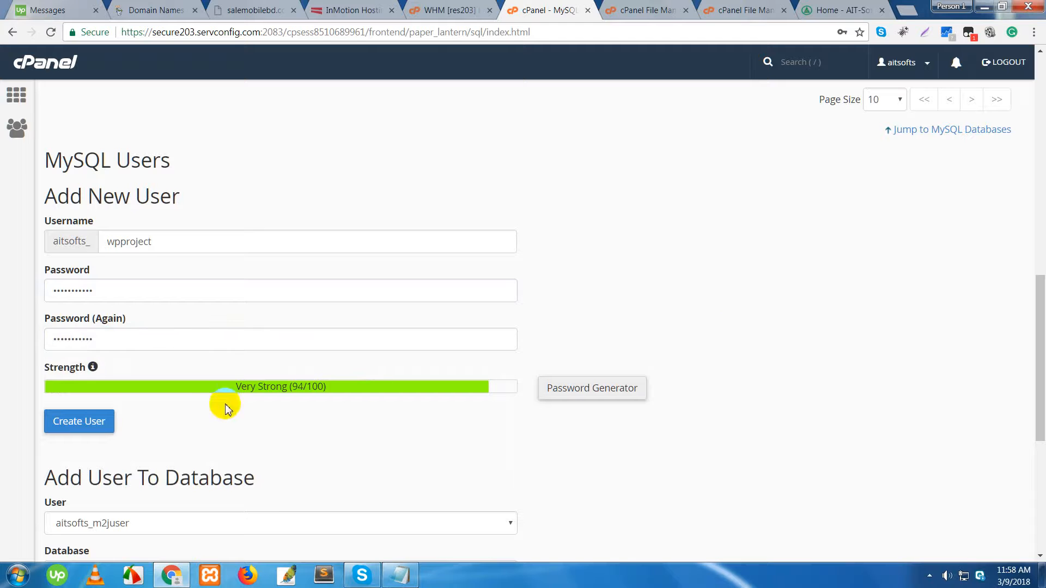
left_click(102, 426)
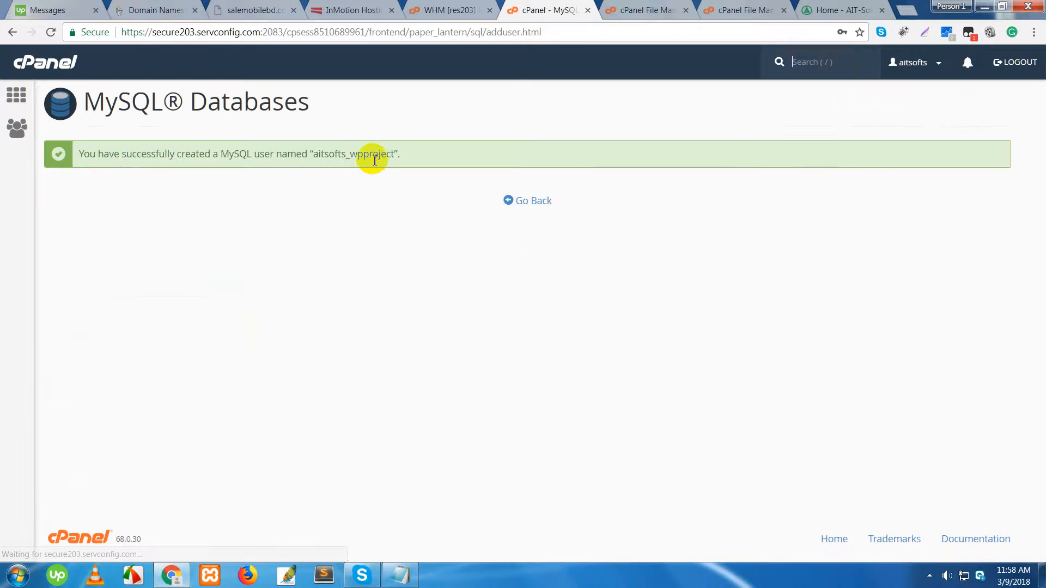
double_click(375, 158)
key("ctrl+c")
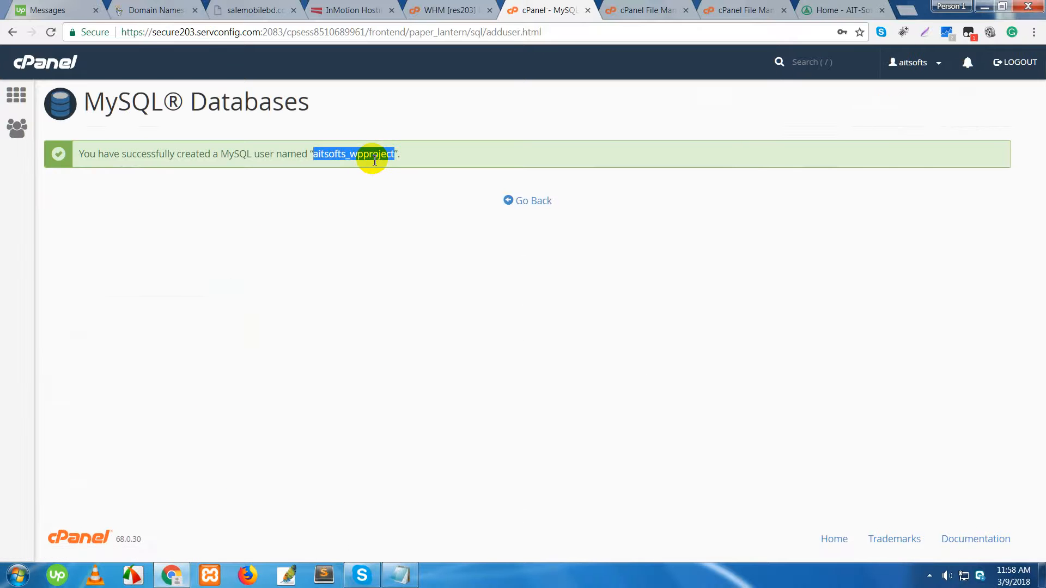
left_click(401, 574)
left_click(345, 275)
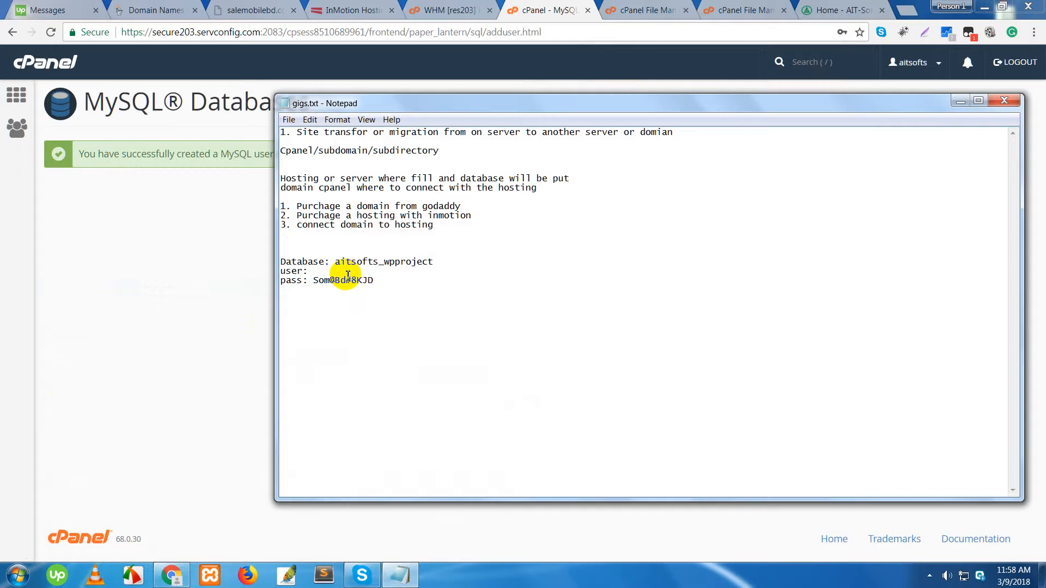
key("ctrl+v")
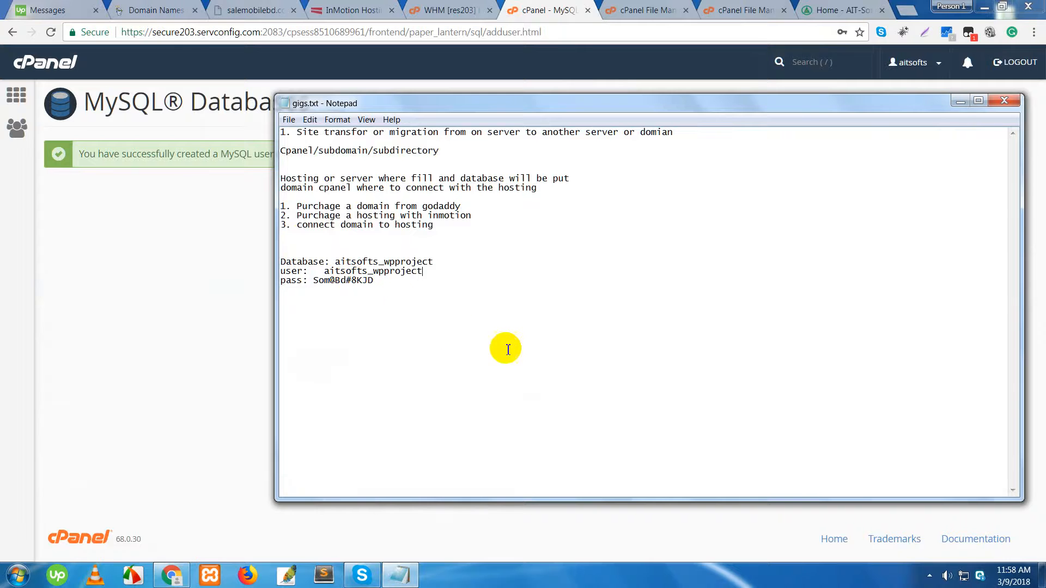
left_click(959, 101)
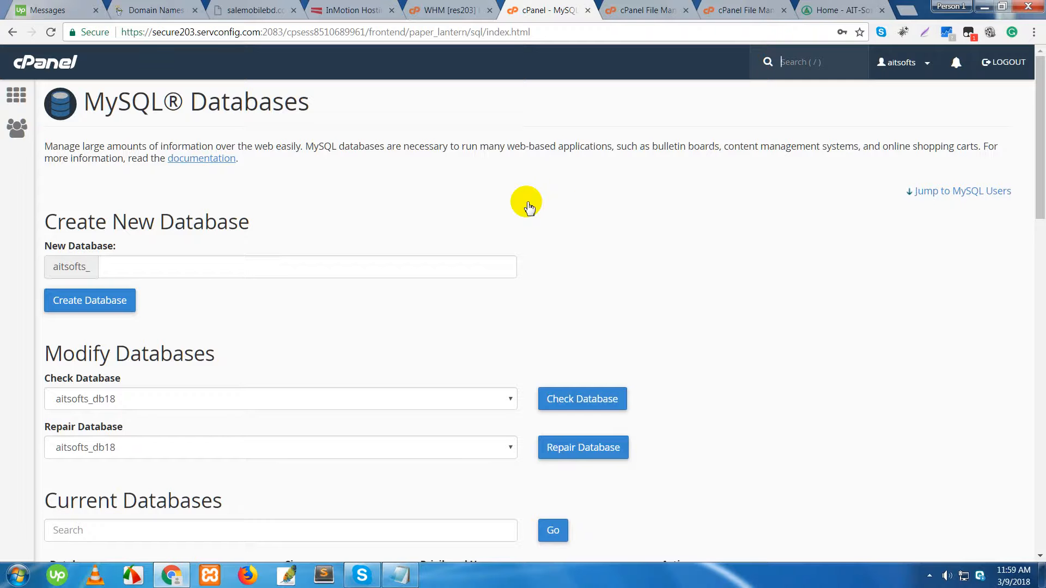
scroll(528, 229, "down", 3)
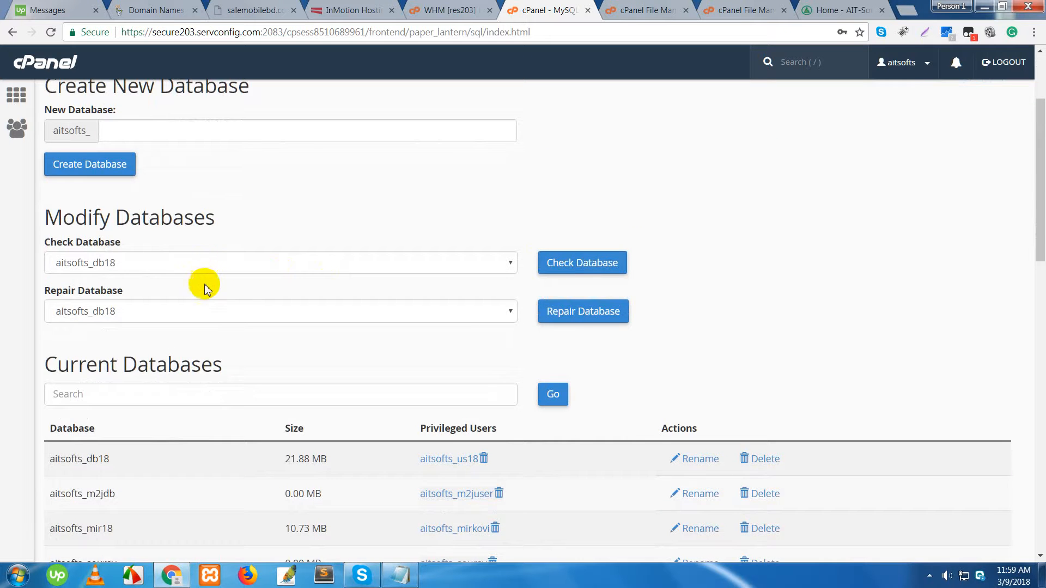
Step: Add user aitsofts_wpproject to database aitsofts_wpproject under Add User To Database
scroll(204, 289, "down", 13)
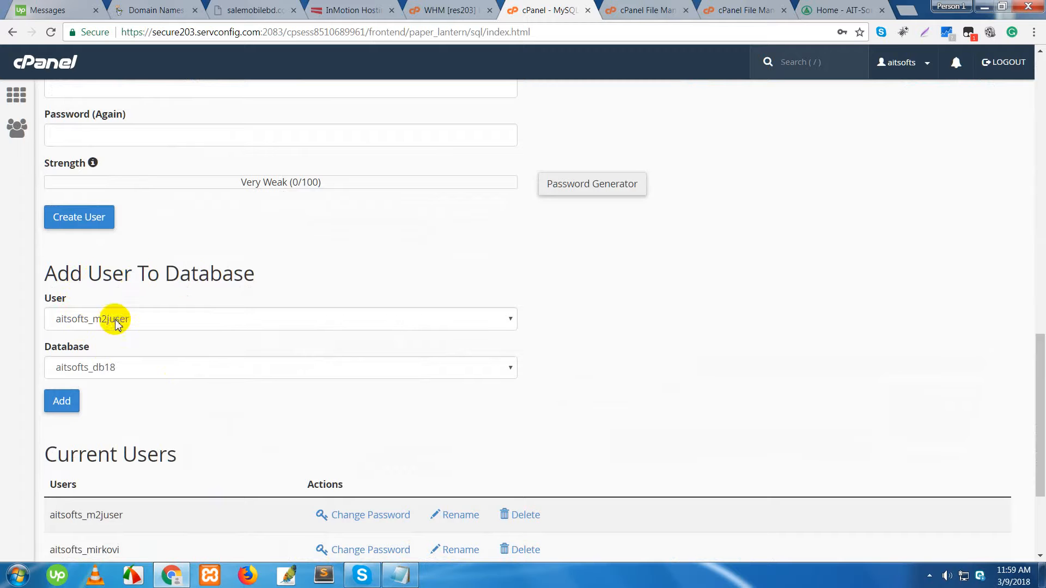
left_click(134, 321)
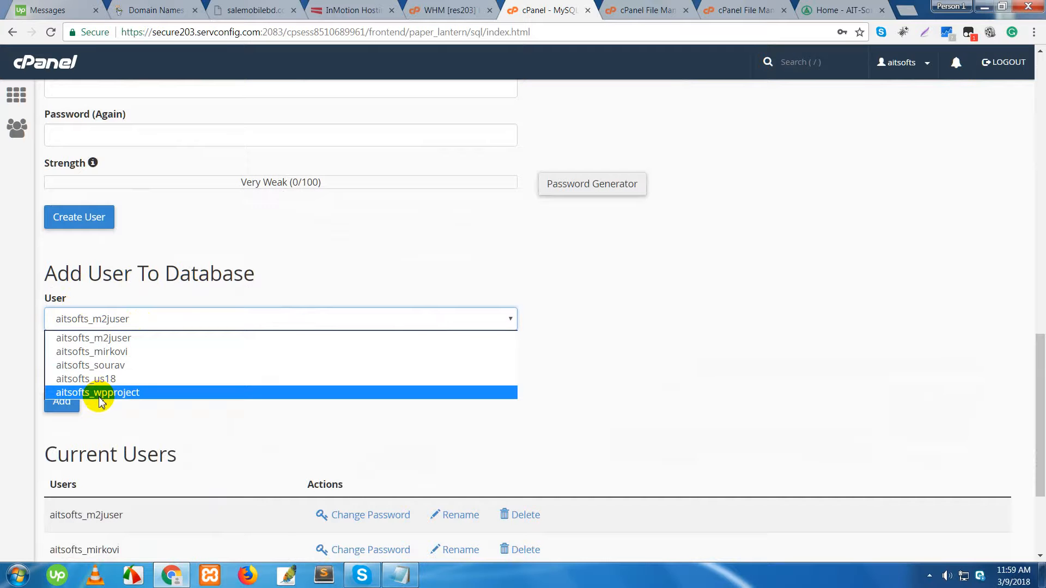
left_click(111, 393)
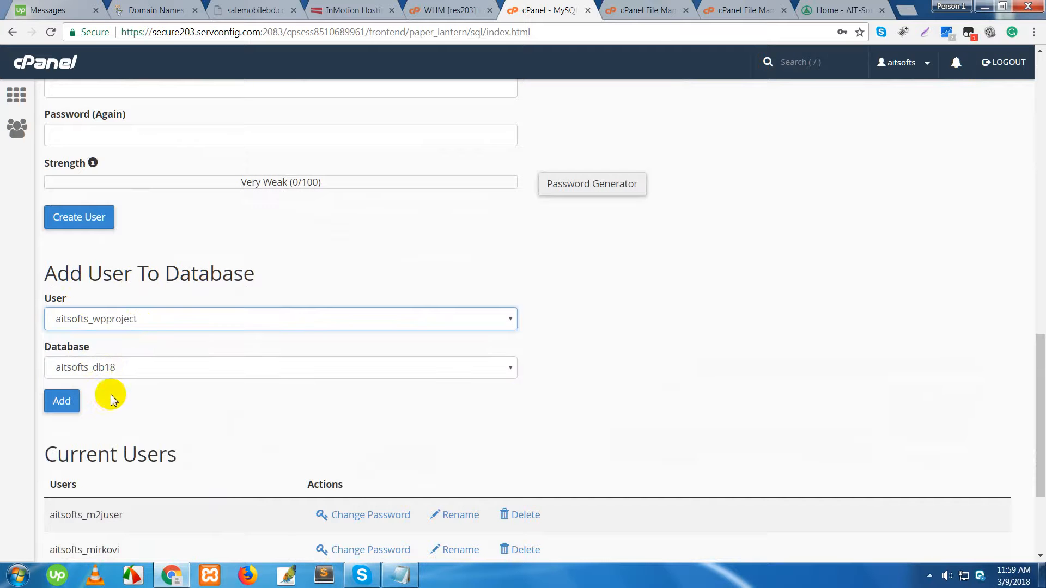
left_click(140, 321)
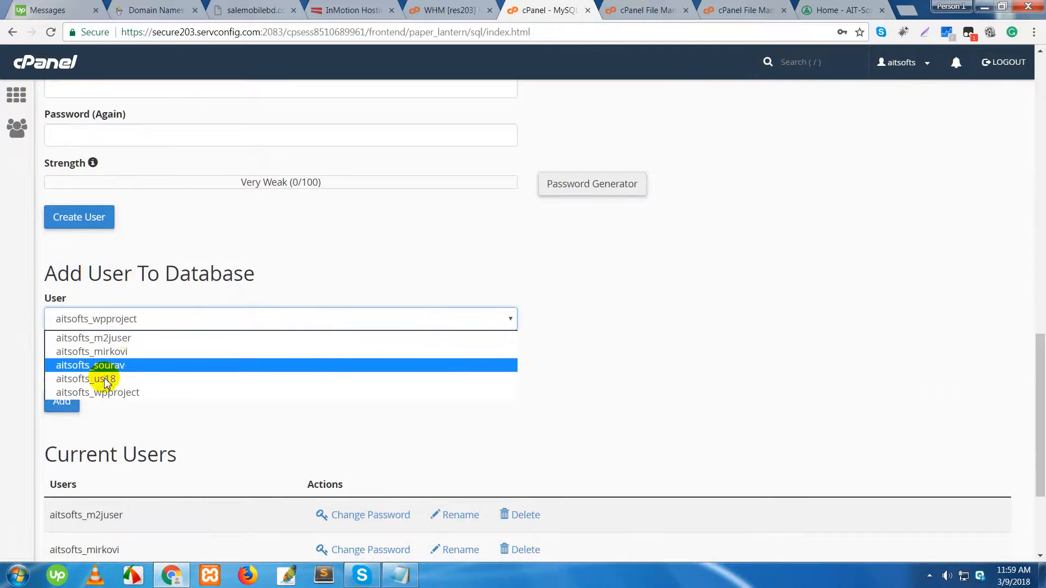
left_click(118, 394)
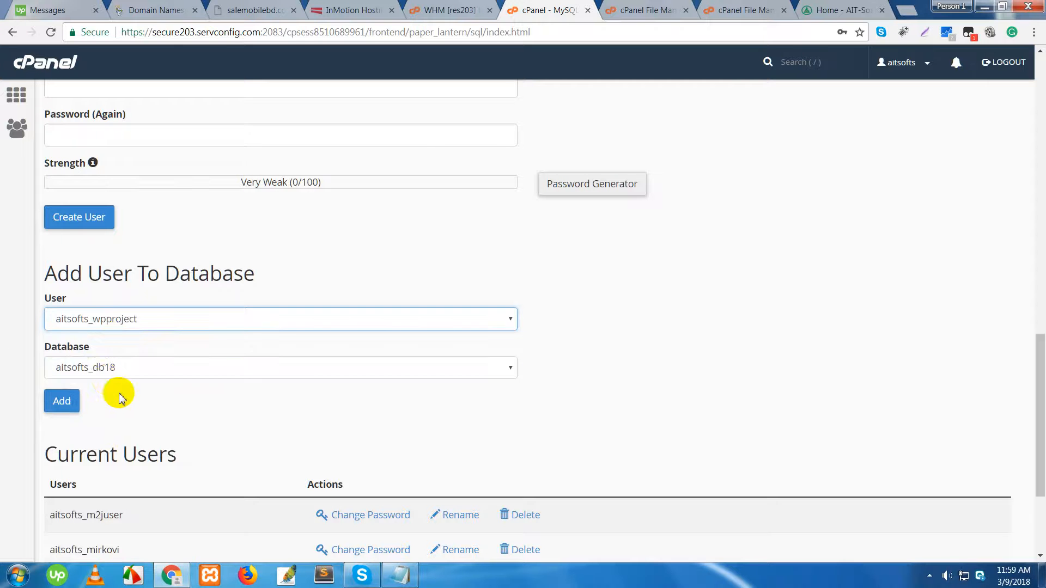
left_click(120, 369)
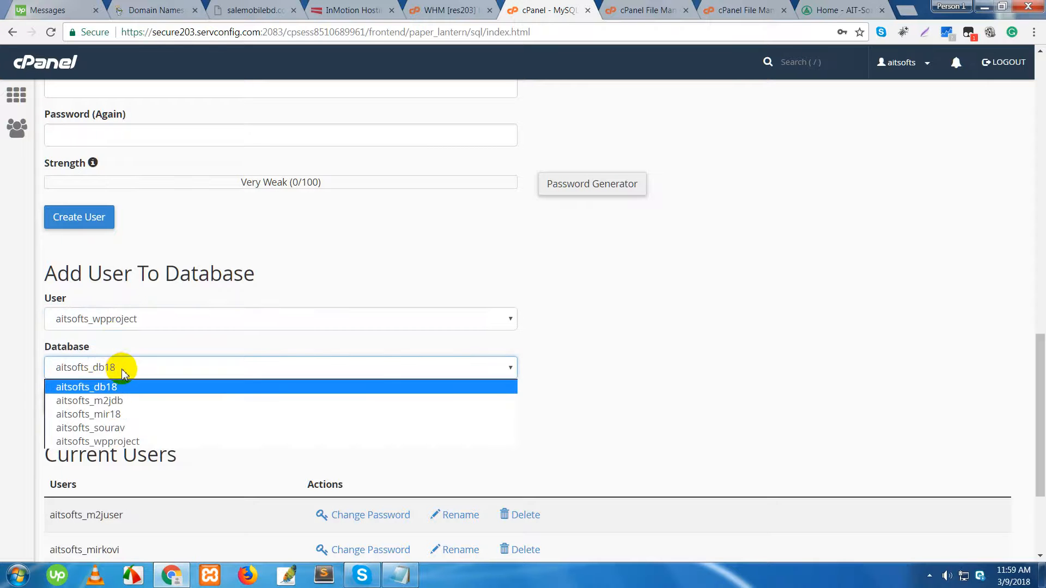
left_click(119, 442)
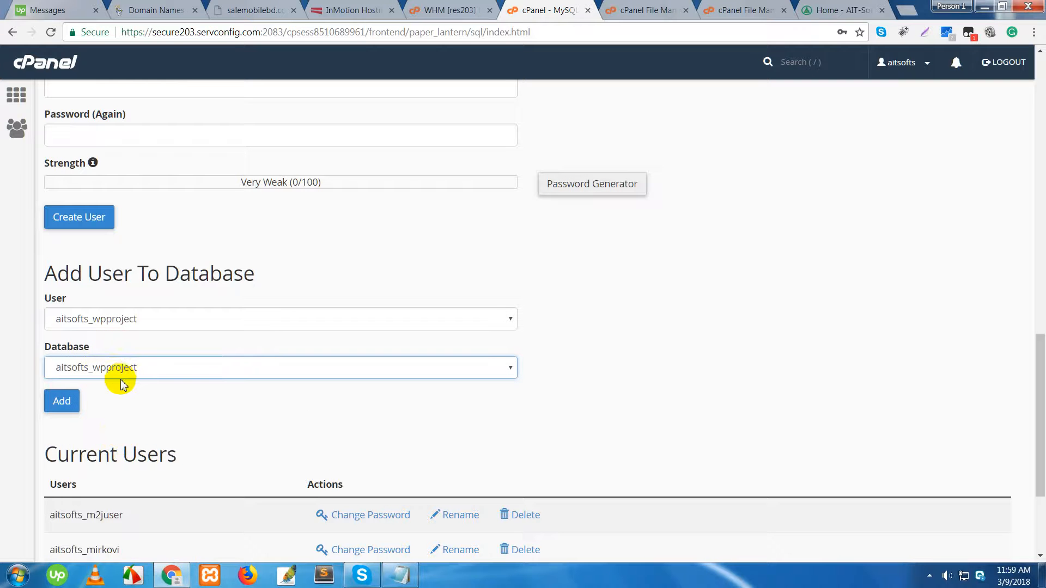
left_click(72, 405)
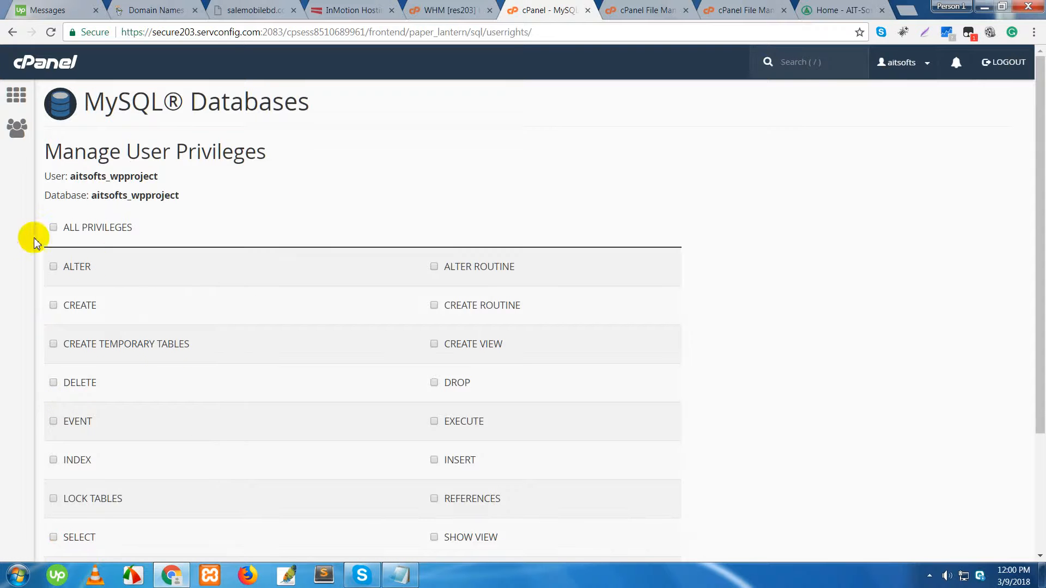
Step: Tick ALL PRIVILEGES for aitsofts_wpproject, save with Make Changes, and go back
left_click(53, 228)
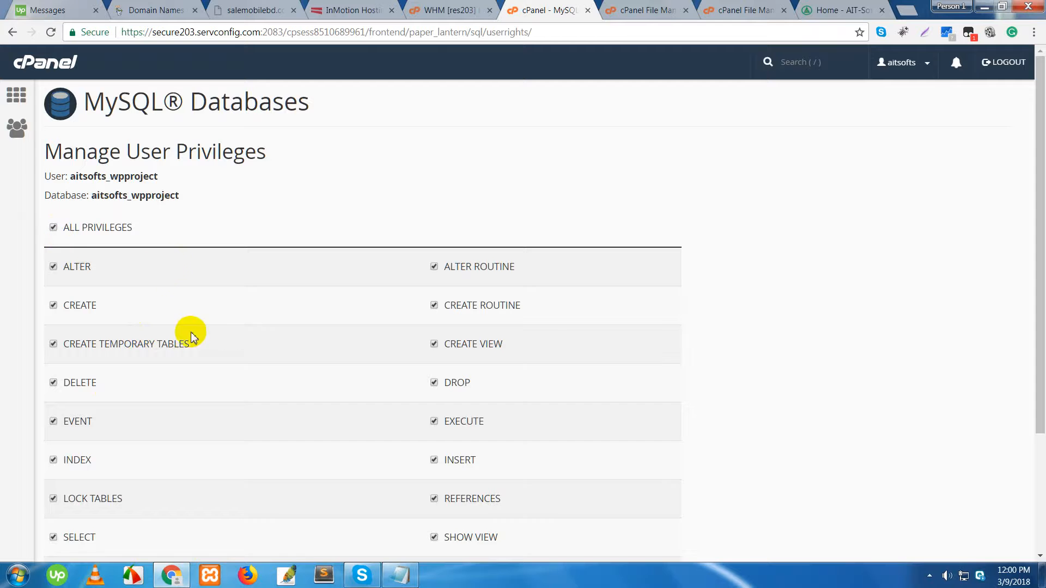
scroll(264, 336, "down", 3)
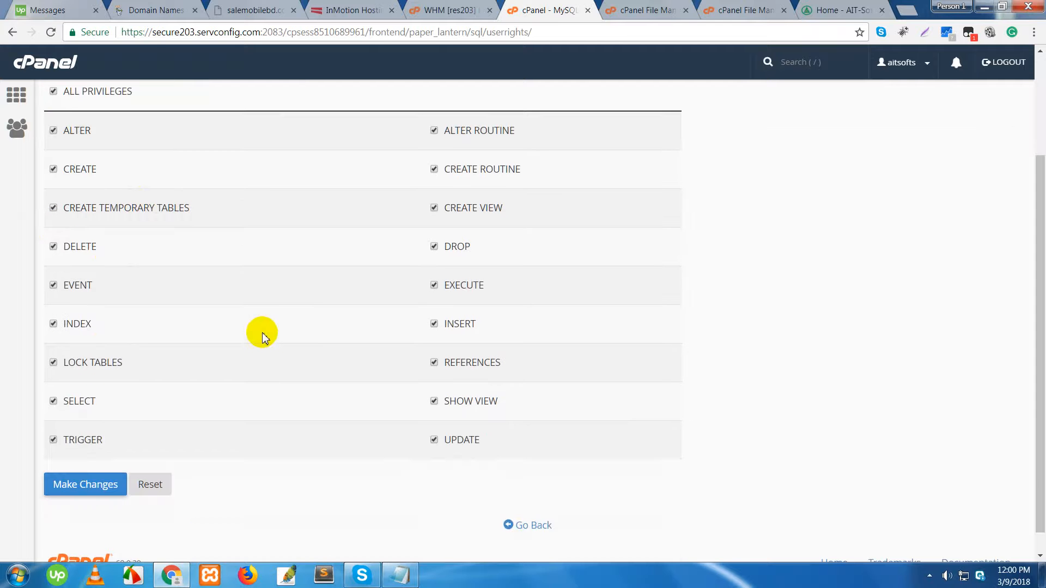
scroll(214, 374, "up", 3)
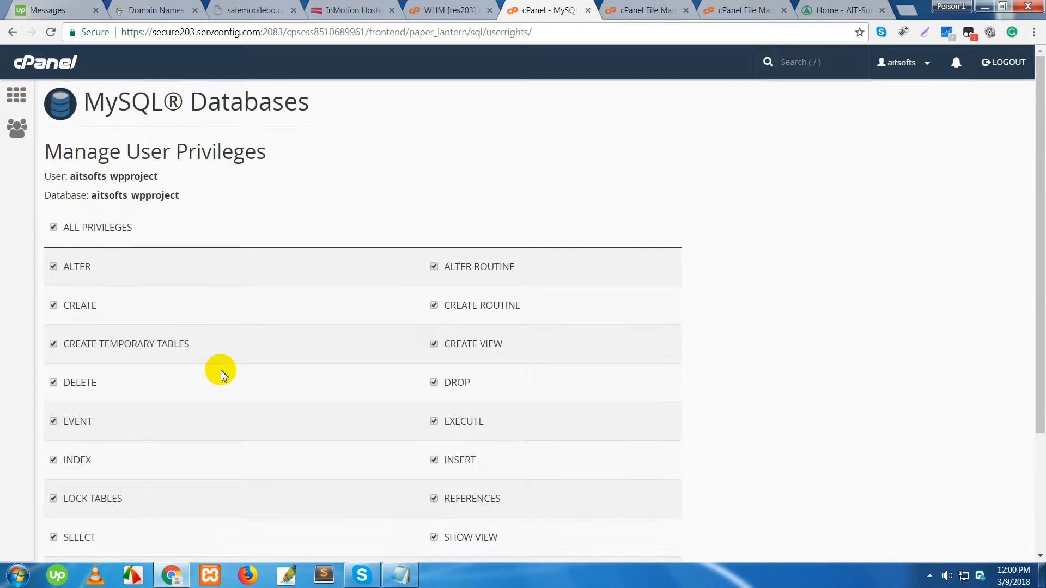
scroll(221, 376, "down", 3)
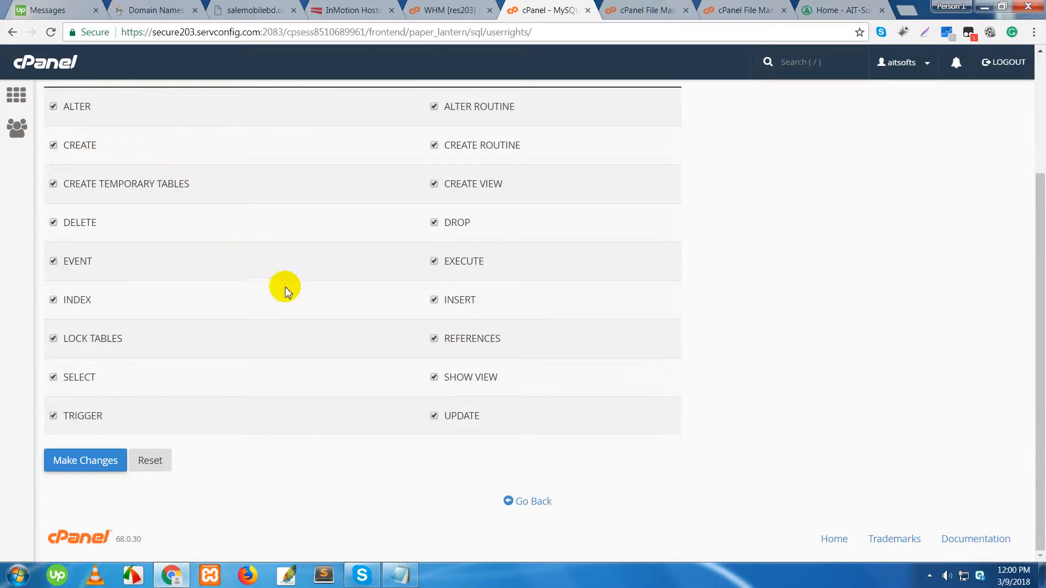
left_click(103, 468)
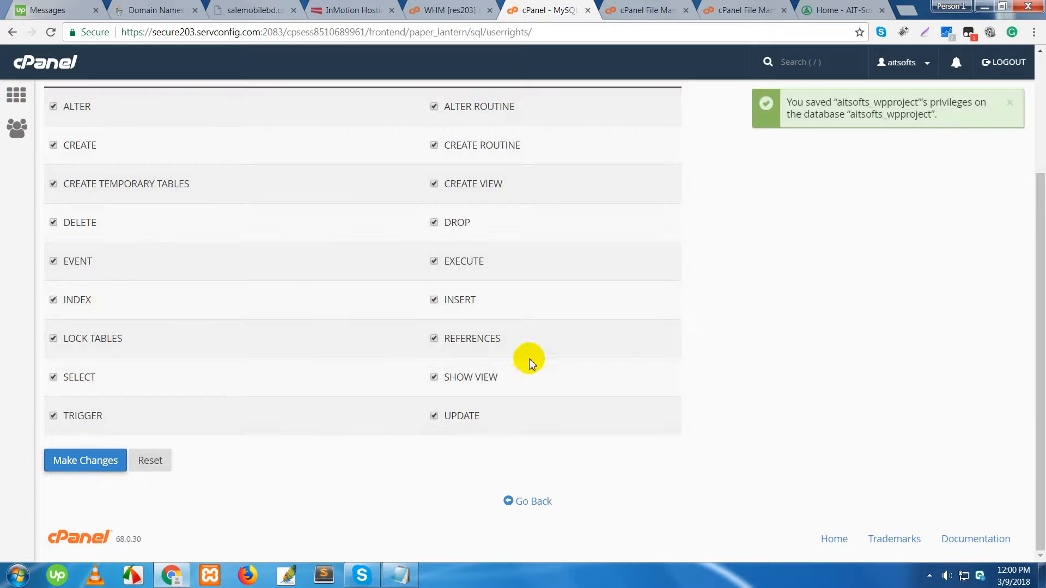
scroll(250, 451, "up", 3)
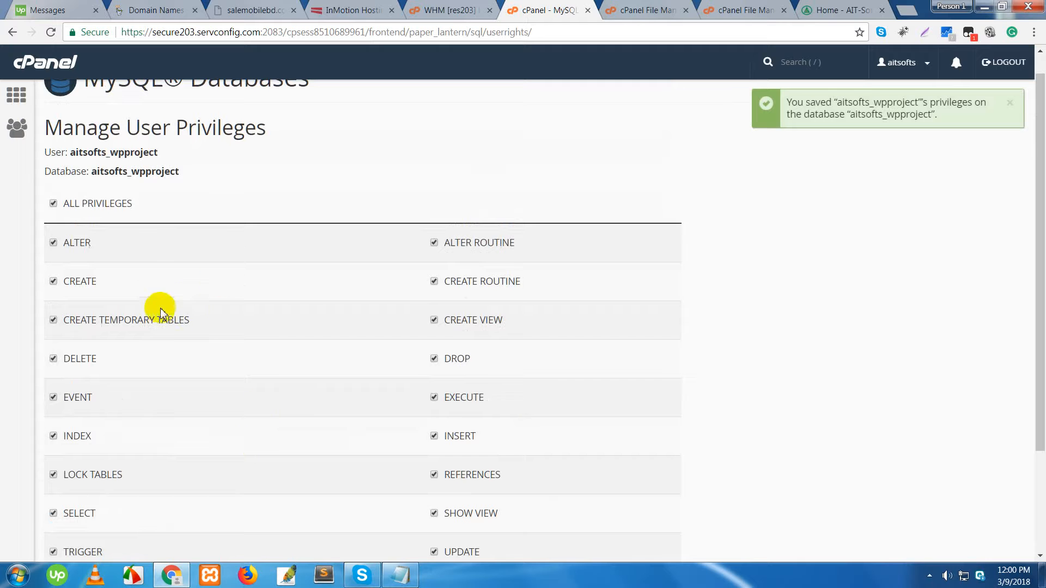
scroll(228, 267, "up", 1)
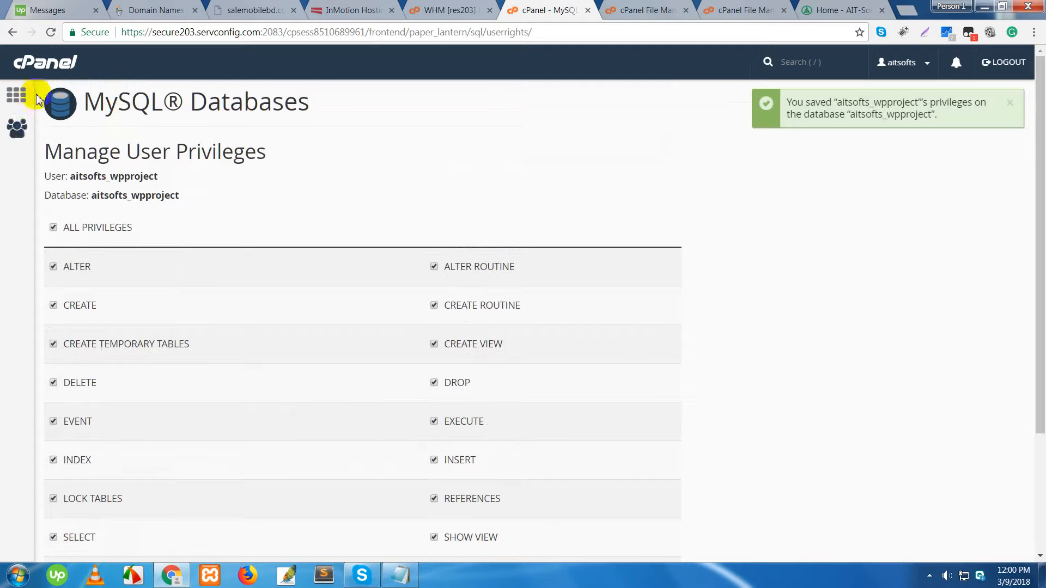
scroll(245, 327, "down", 3)
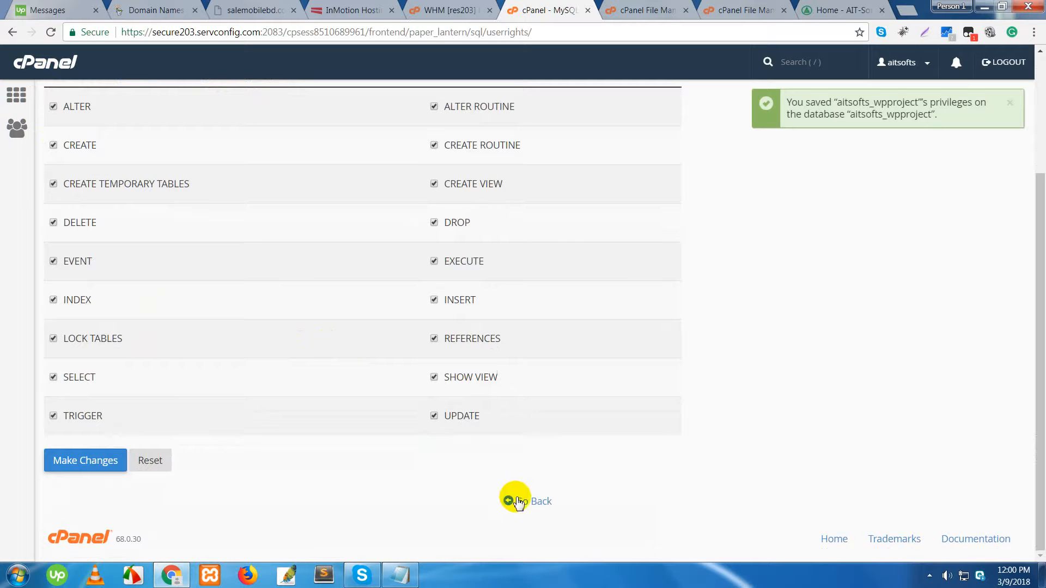
left_click(534, 497)
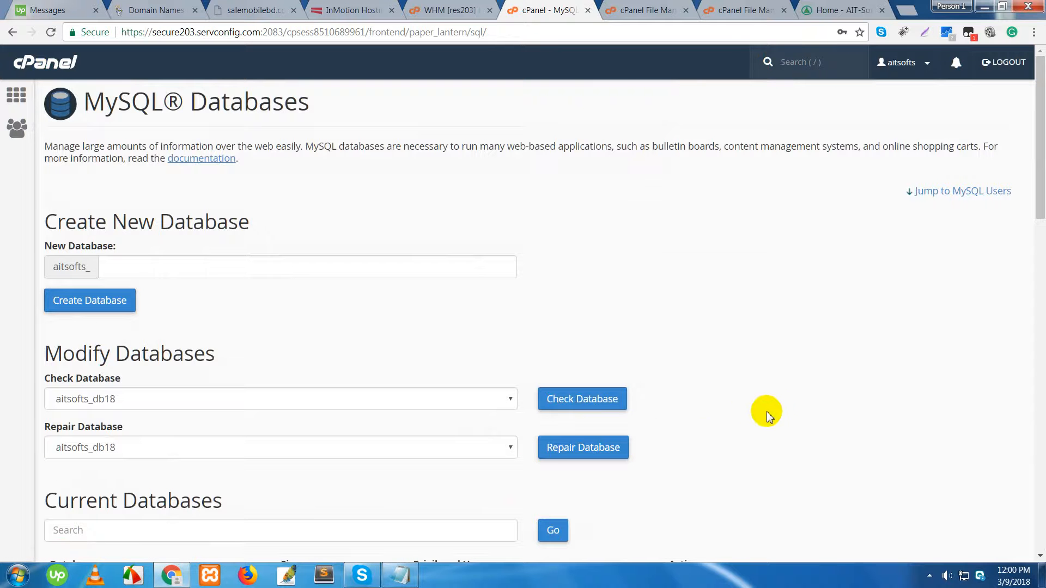
Step: Confirm aitsofts_wpproject appears under Current Databases, then return to the cPanel home
scroll(769, 416, "down", 5)
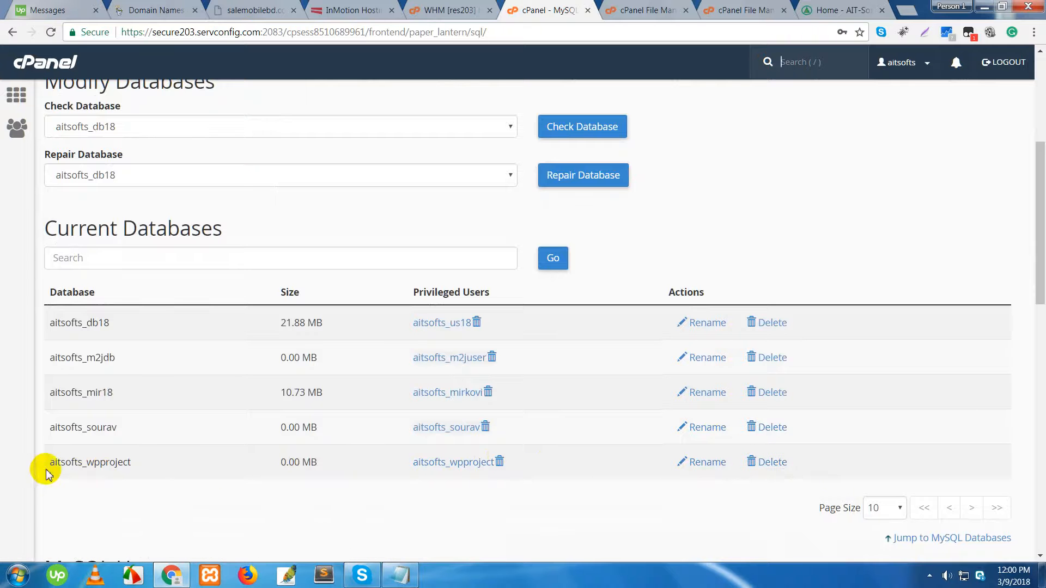
left_click_drag(46, 470, 132, 467)
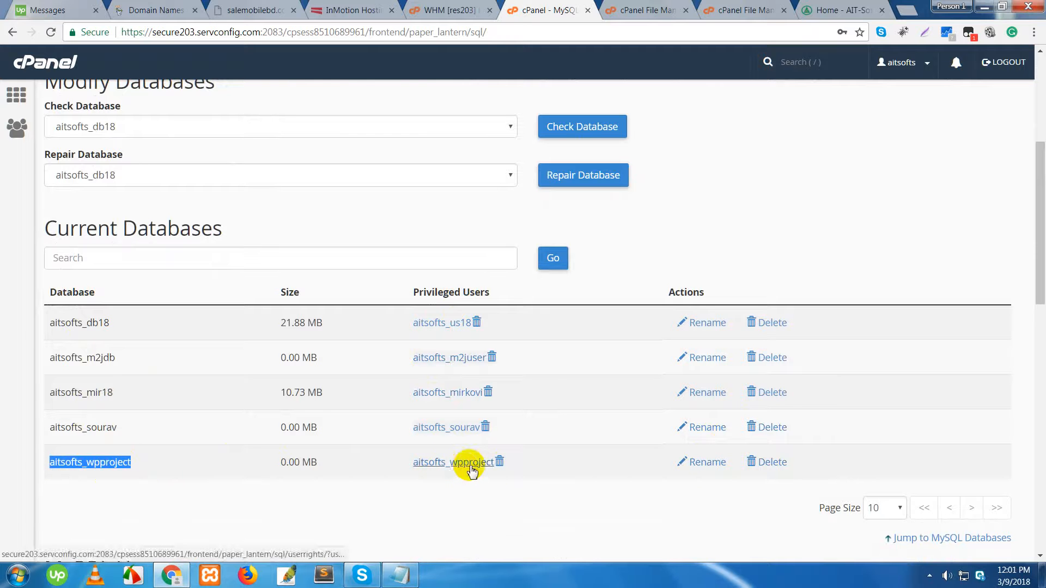
left_click(90, 433)
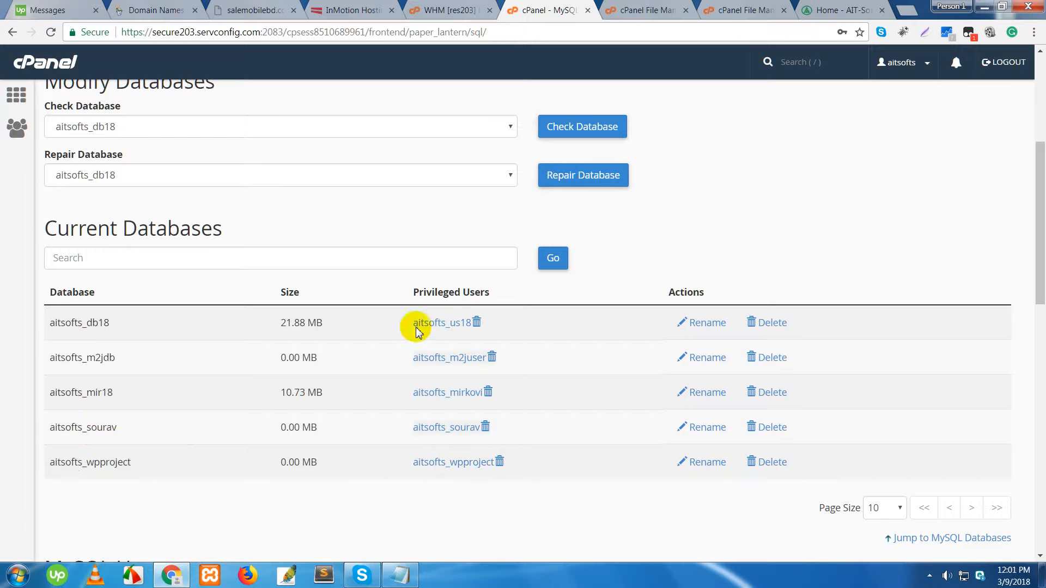
scroll(374, 478, "down", 3)
scroll(373, 478, "down", 6)
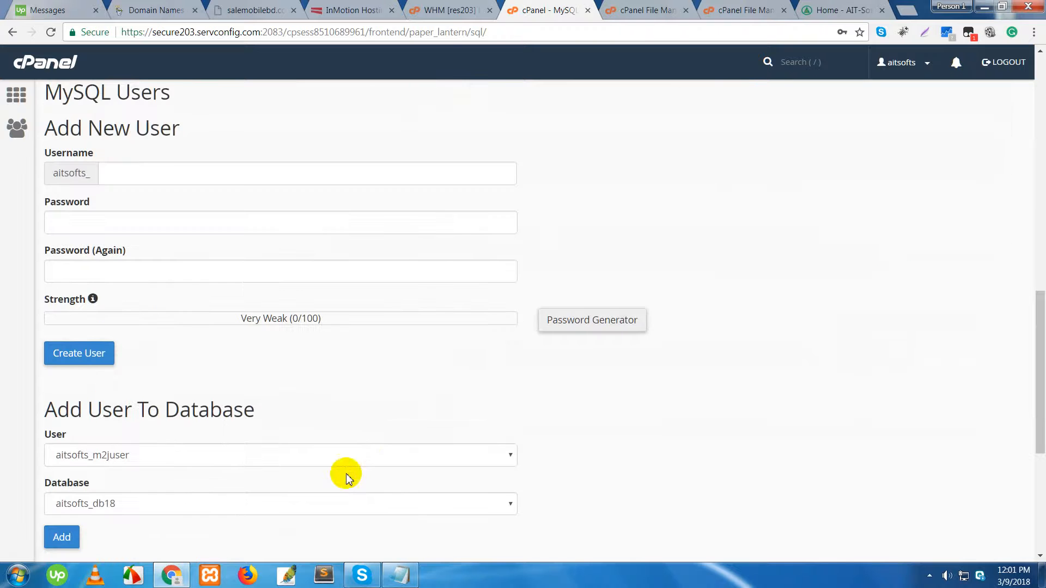
scroll(537, 451, "up", 5)
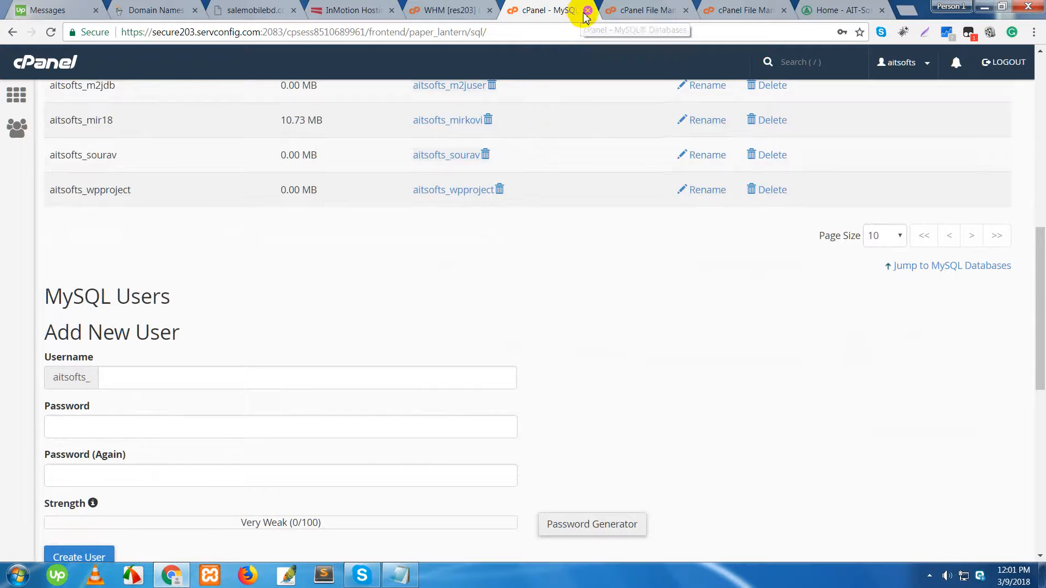
left_click(15, 103)
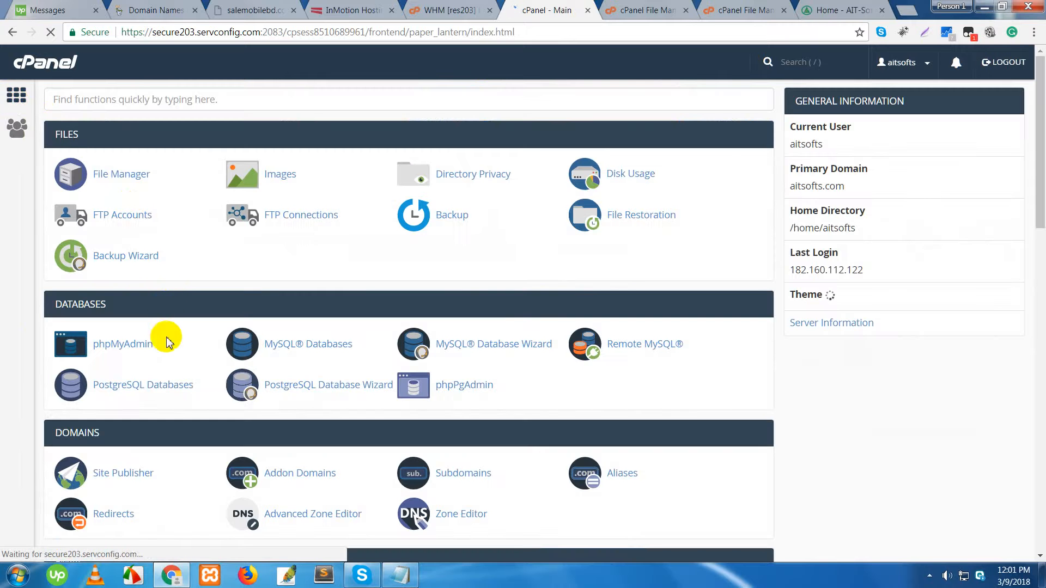
Step: Open phpMyAdmin and select the empty aitsofts_wpproject database in the left tree
left_click(139, 346)
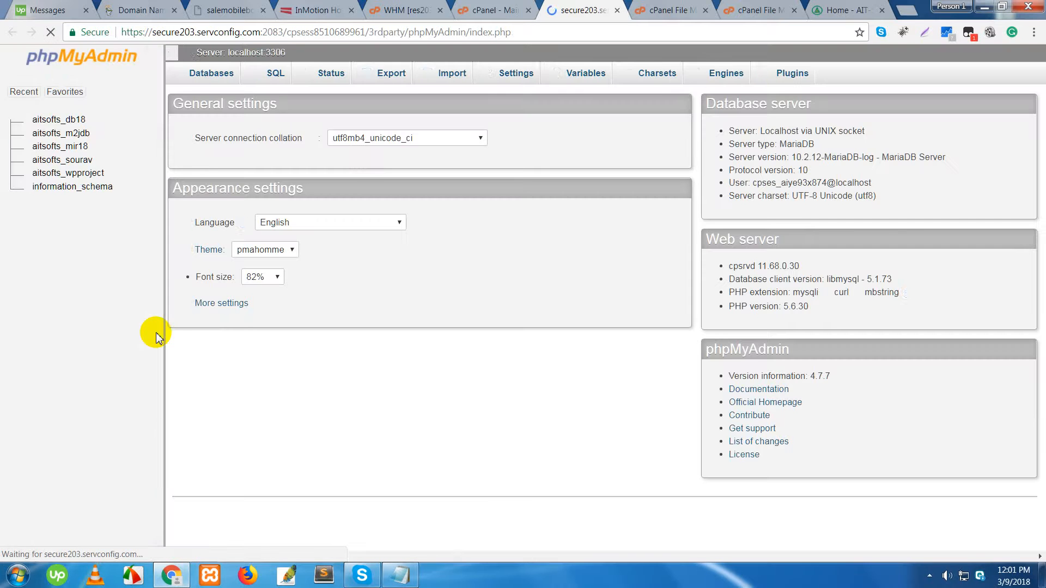
left_click(80, 174)
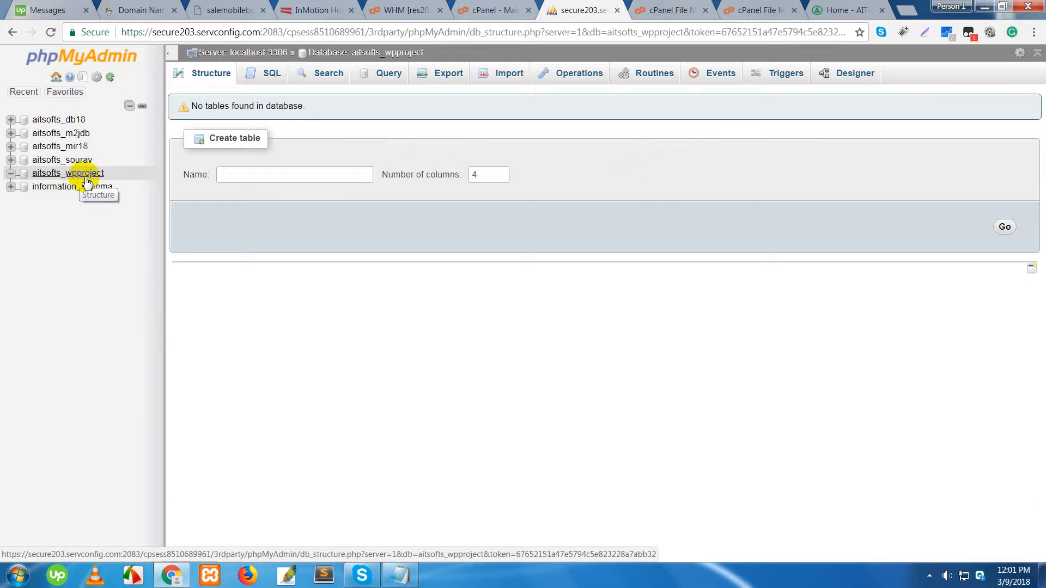
left_click(86, 179)
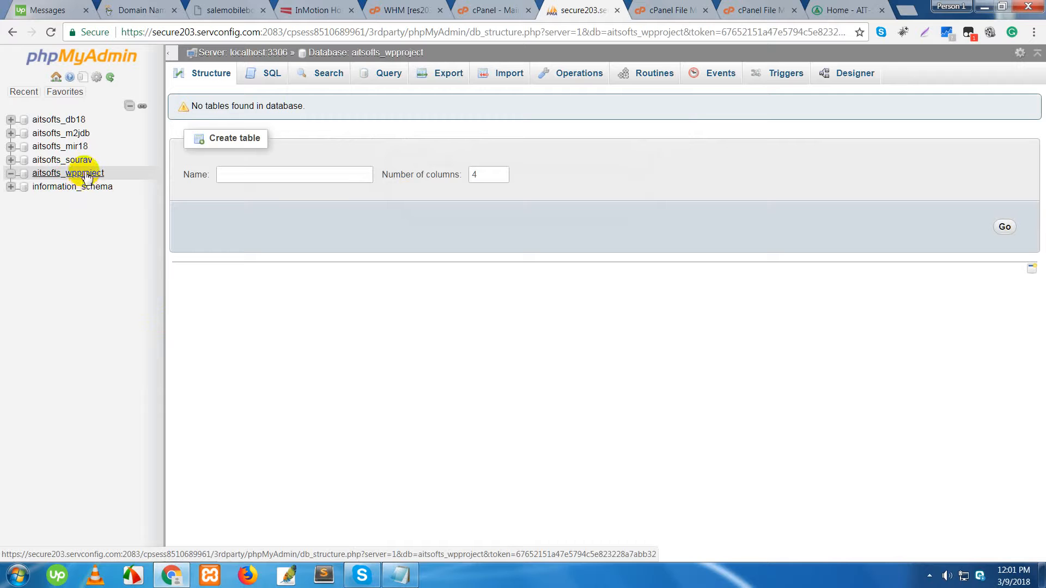
left_click(85, 174)
left_click(75, 175)
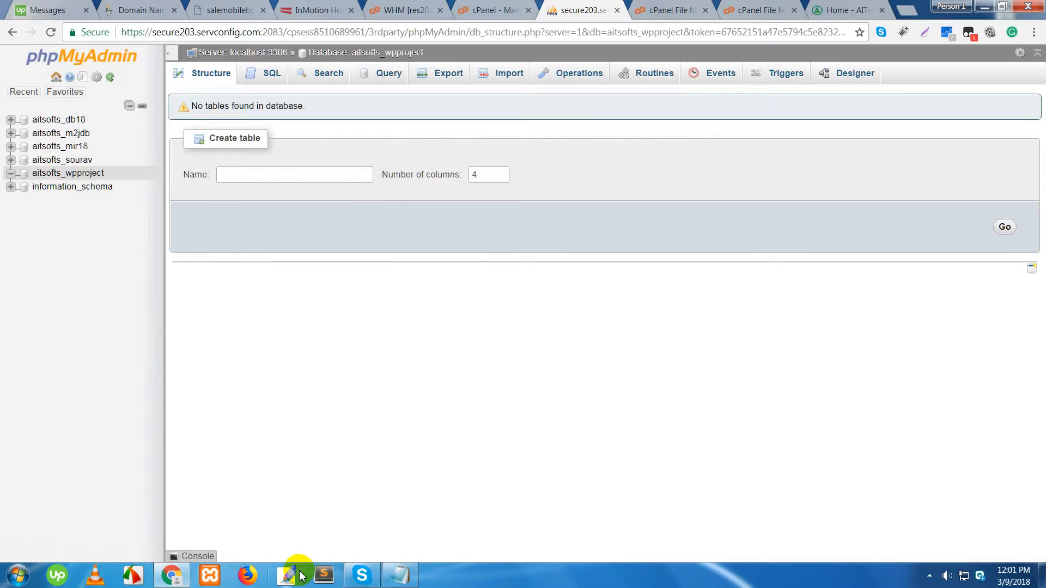
Step: Launch XAMPP Control Panel so local Apache and MySQL run, then close its window
left_click(212, 576)
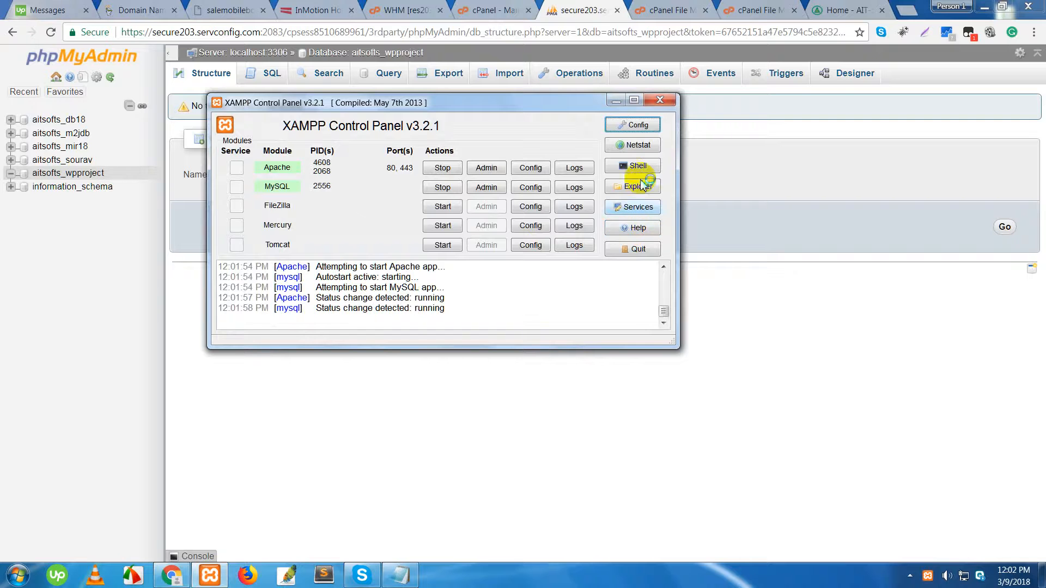
left_click(659, 100)
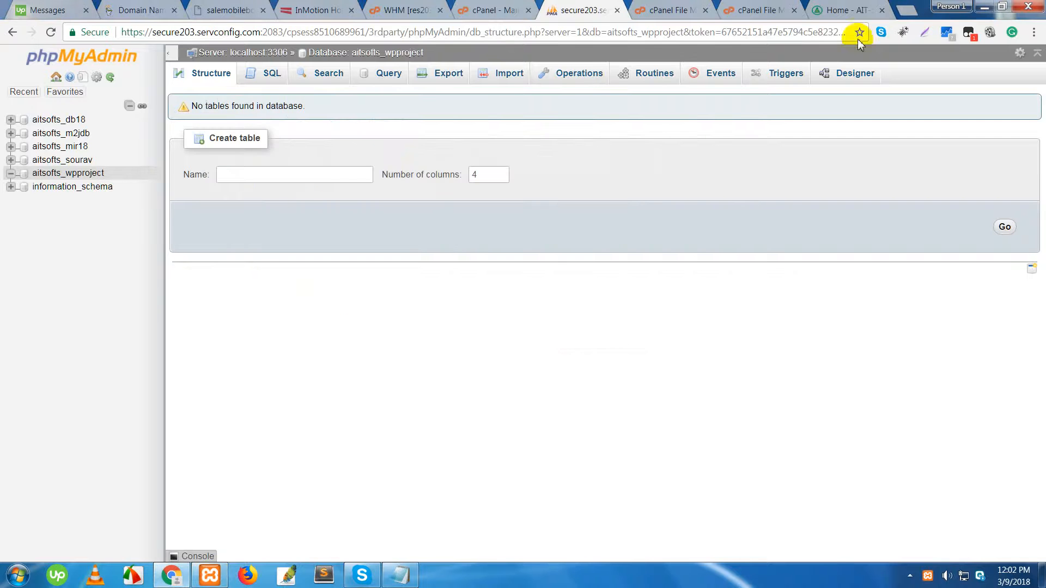
Step: In a new tab, load local phpMyAdmin and open the wordpress_project database with 22 tables
left_click(905, 13)
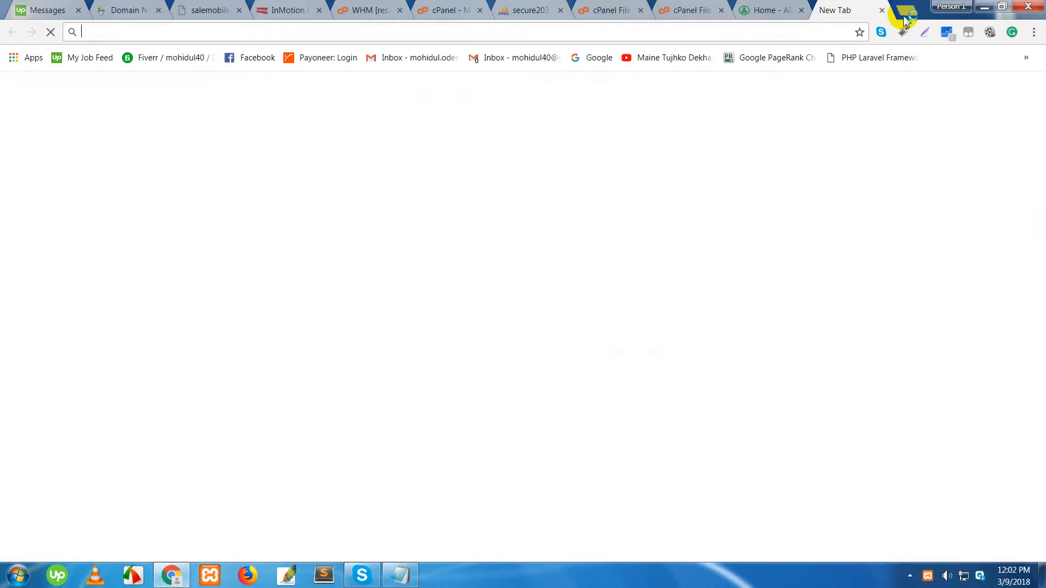
type("Localhost/phpmyadmin")
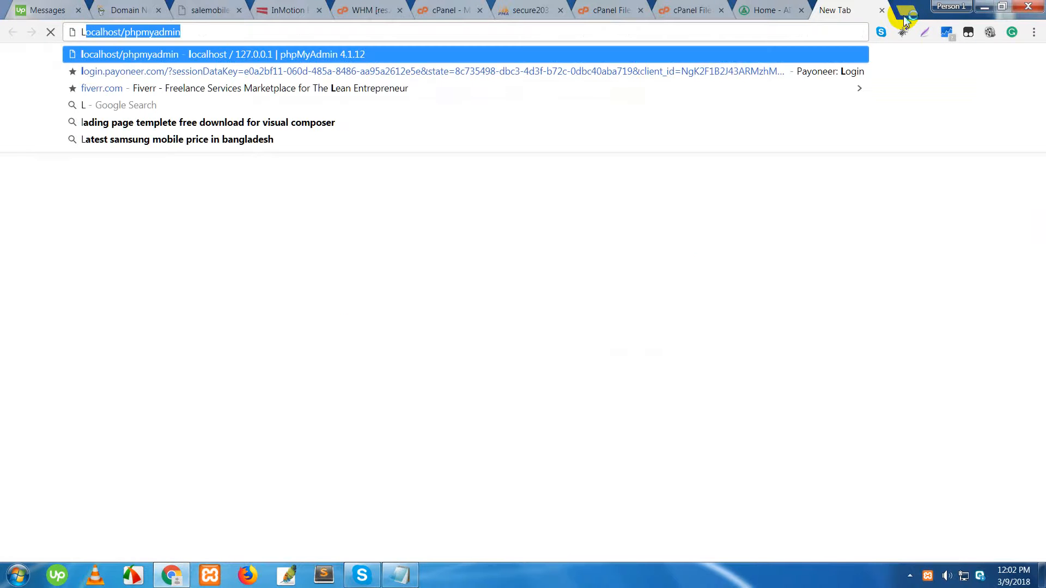
key("Return")
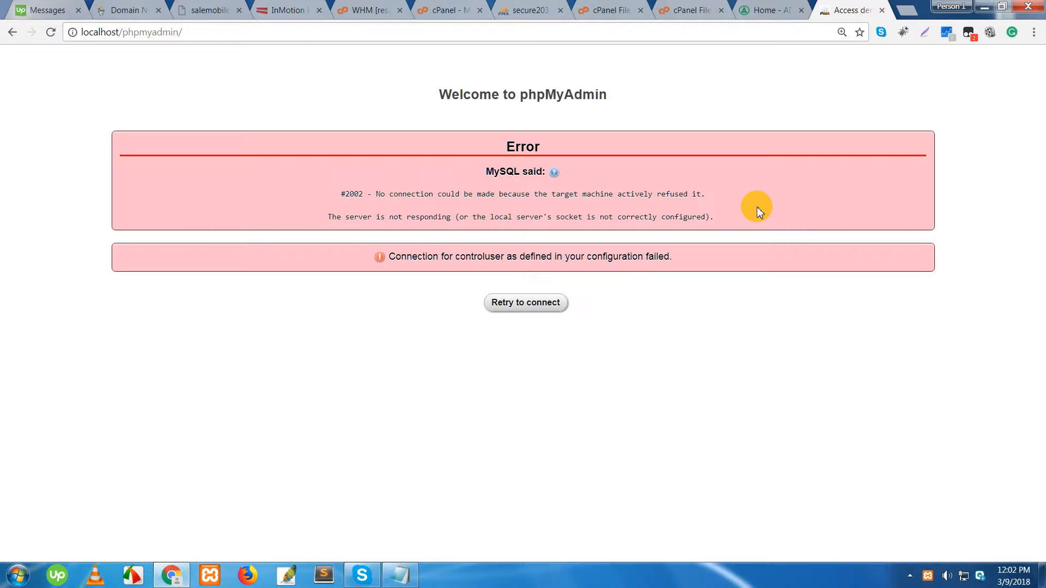
left_click(522, 307)
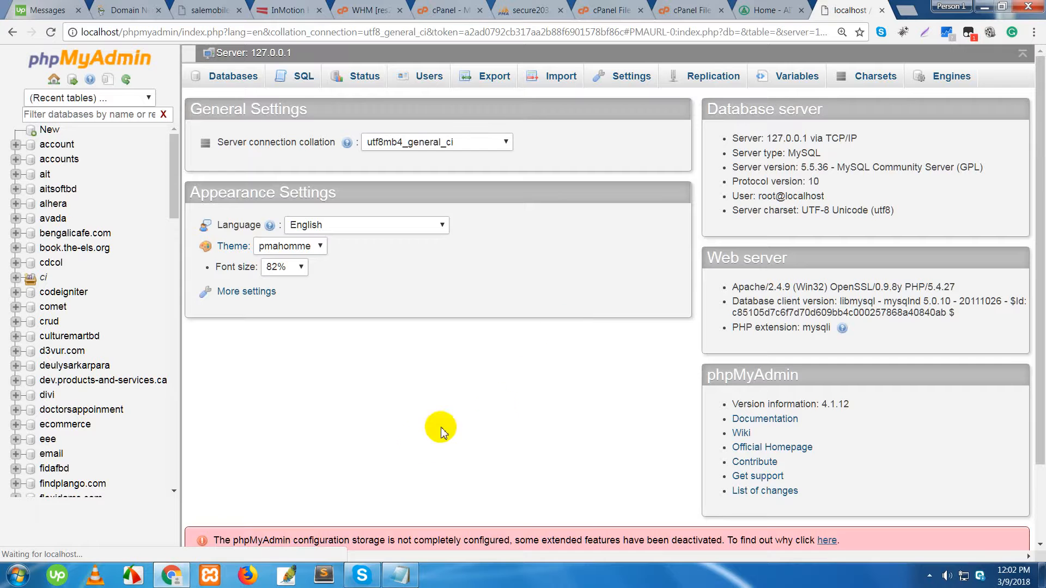
scroll(115, 406, "down", 15)
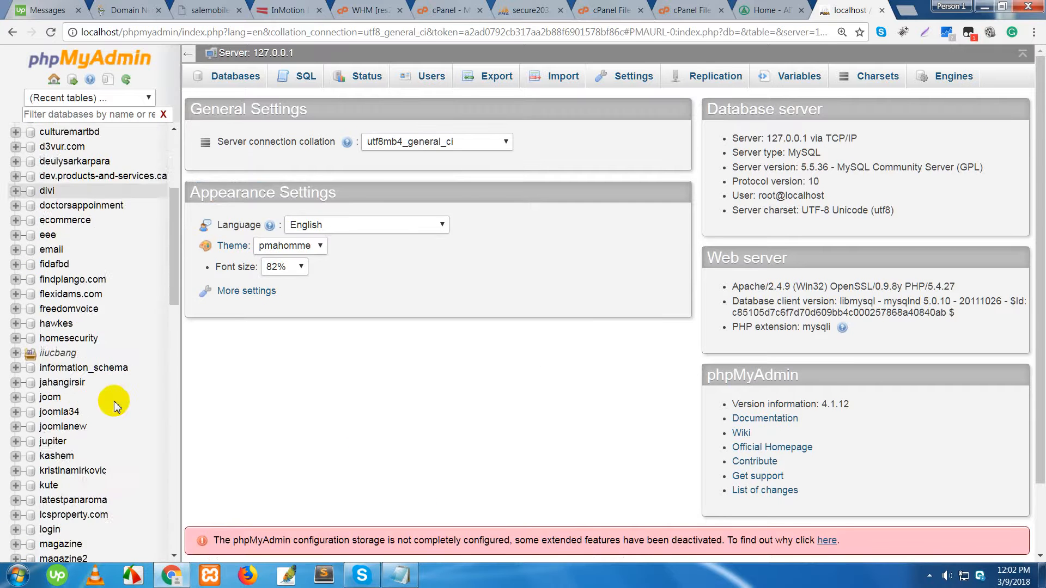
scroll(116, 417, "down", 6)
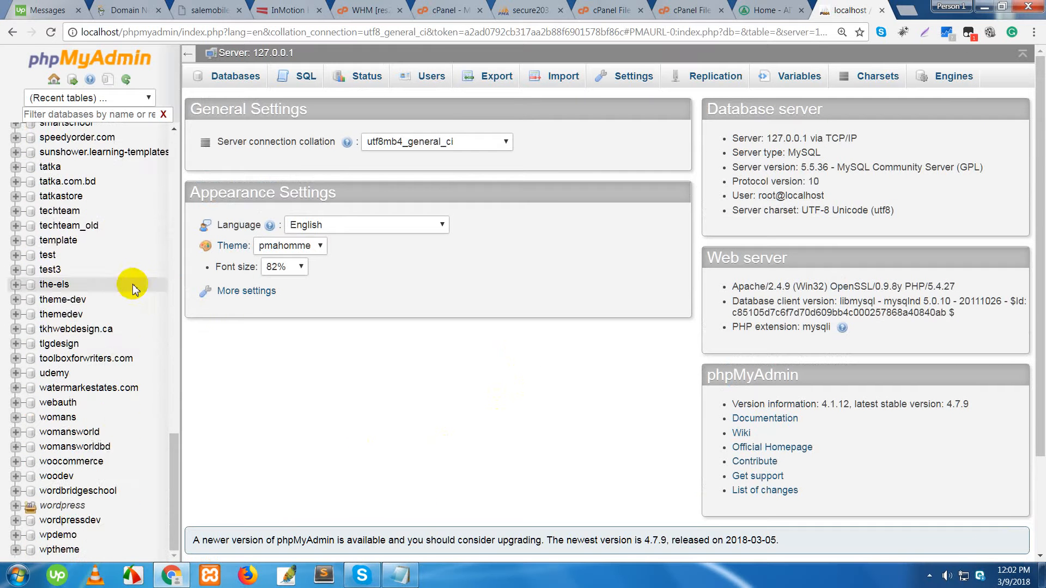
scroll(136, 410, "down", 2)
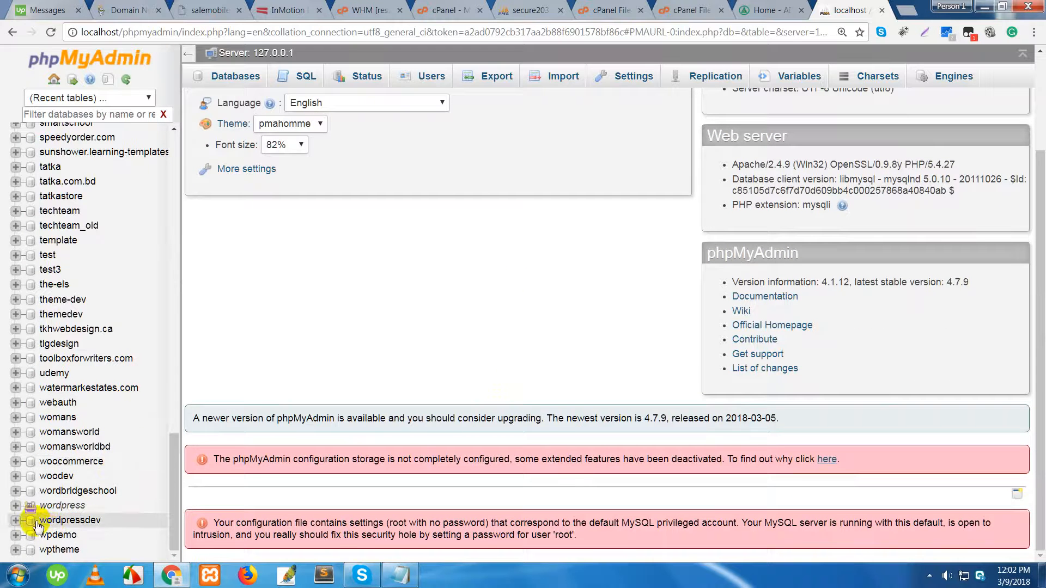
left_click(45, 507)
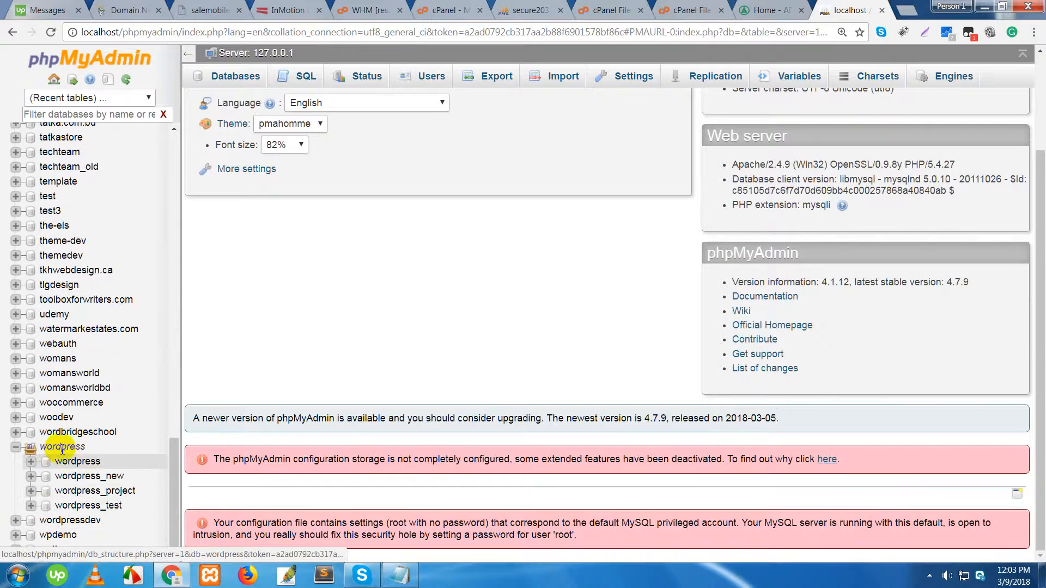
left_click(96, 491)
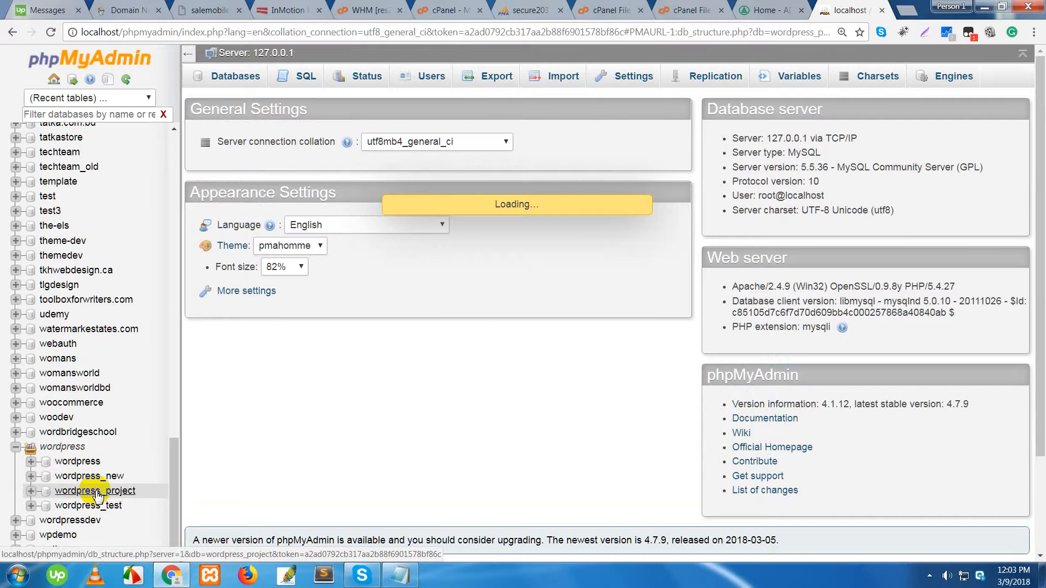
scroll(272, 456, "down", 1)
Step: Export wordpress_project using Quick SQL export to wordpress_project.sql
scroll(262, 452, "down", 3)
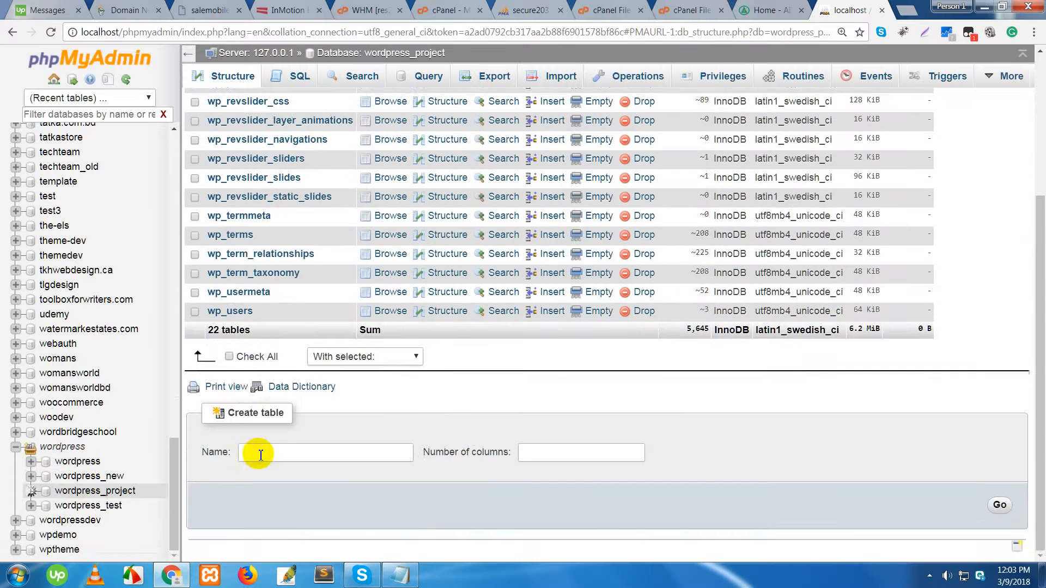
scroll(409, 350, "up", 4)
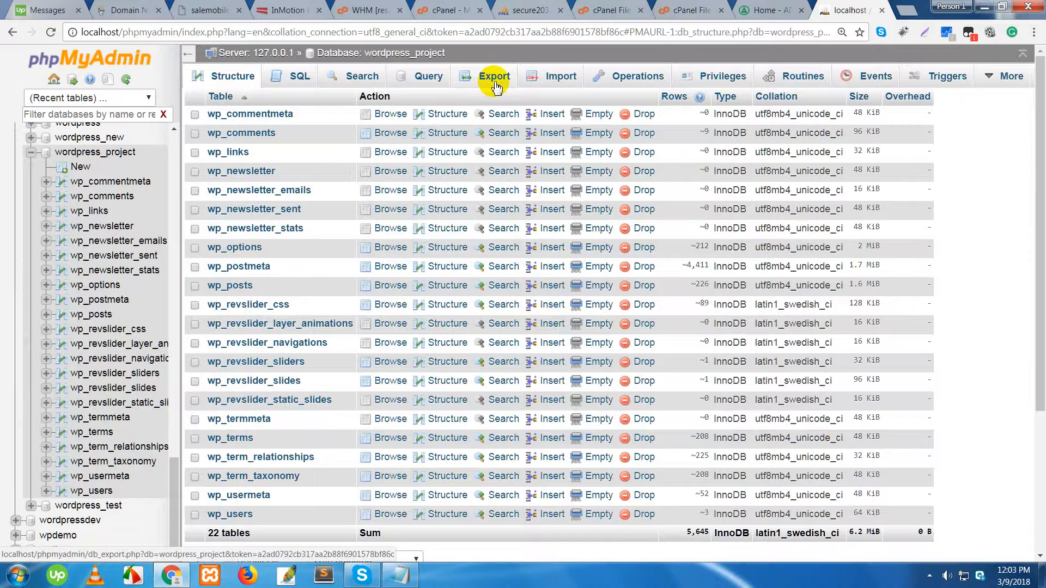
left_click(495, 82)
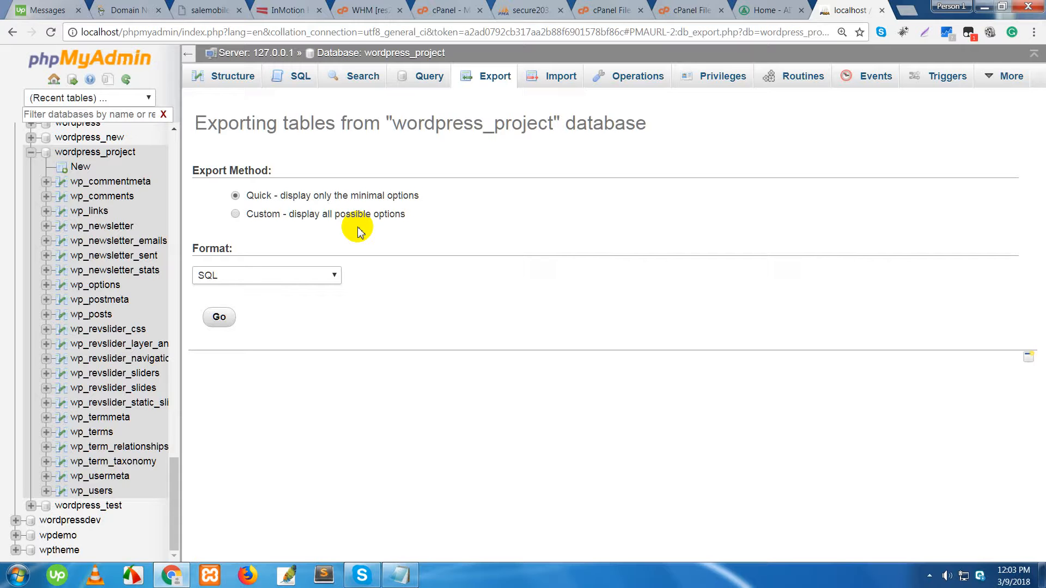
left_click(219, 316)
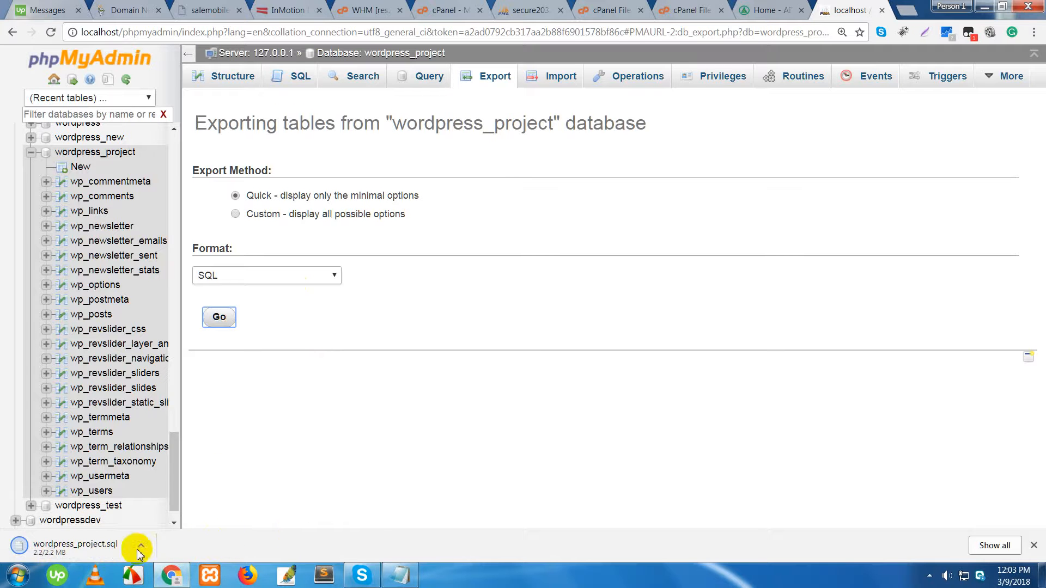
Step: Show the downloaded SQL file in its folder, minimize Chrome, and open the home folder
right_click(67, 551)
left_click(109, 517)
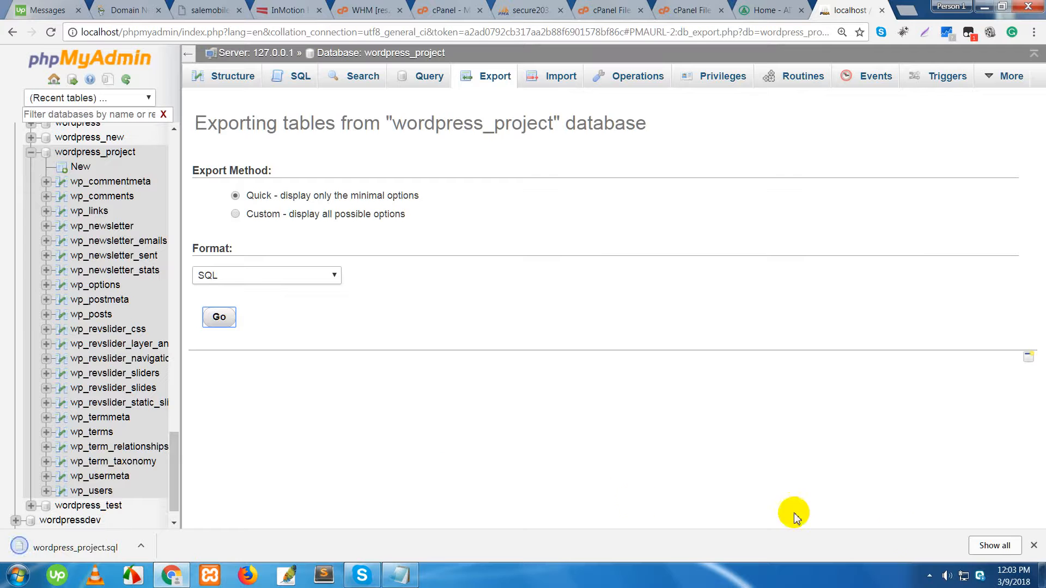
left_click(1034, 545)
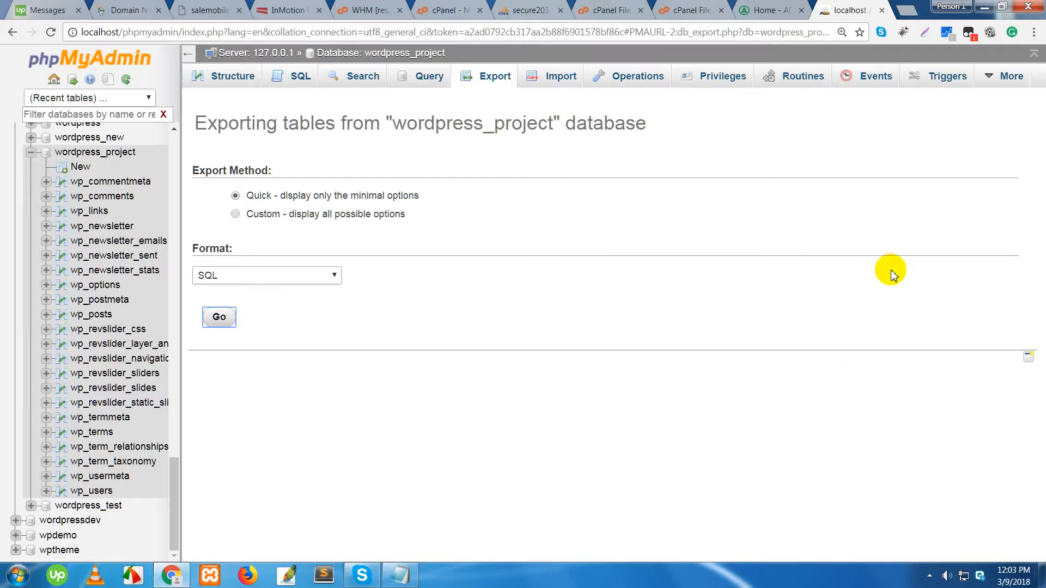
left_click(984, 7)
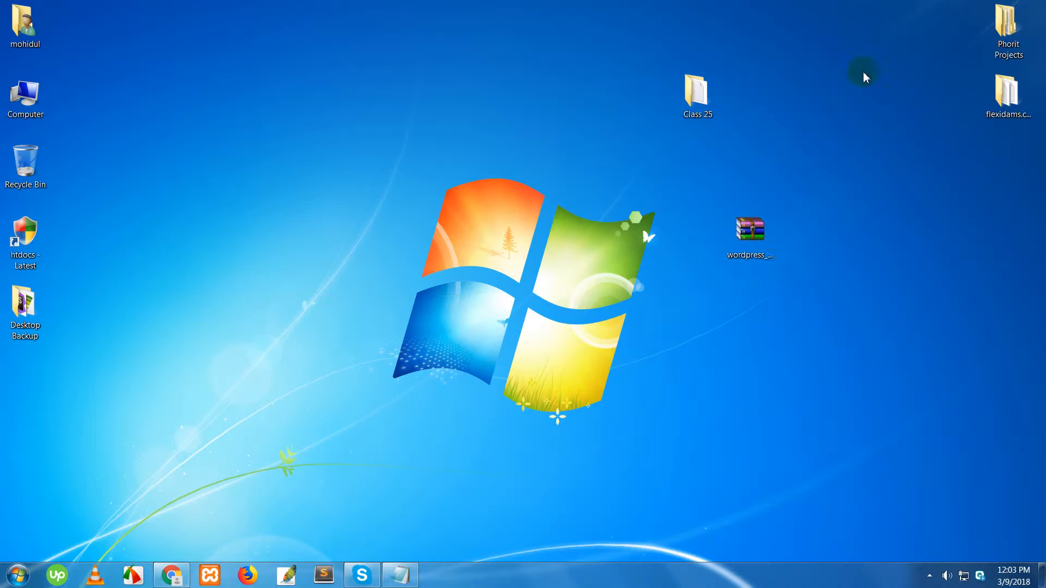
right_click(542, 153)
left_click(578, 181)
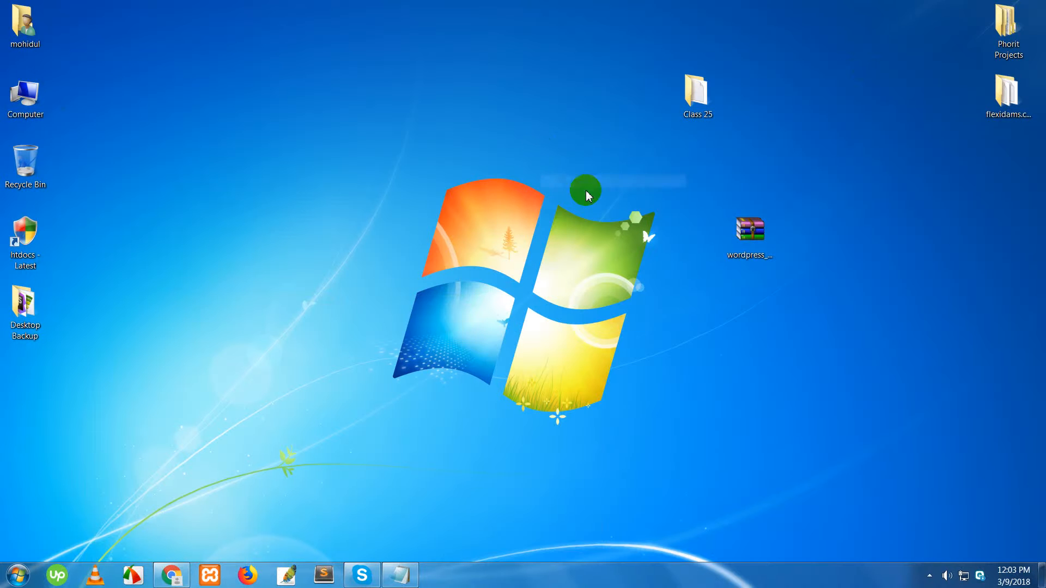
double_click(42, 51)
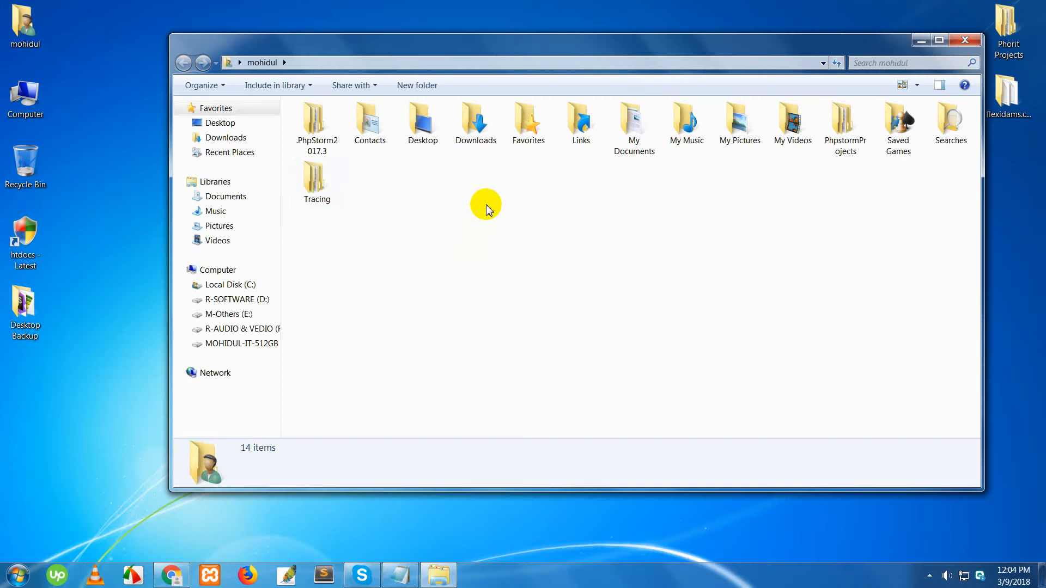
Step: Cut wordpress_project.sql from Downloads and paste it onto the desktop
left_click(474, 142)
double_click(474, 143)
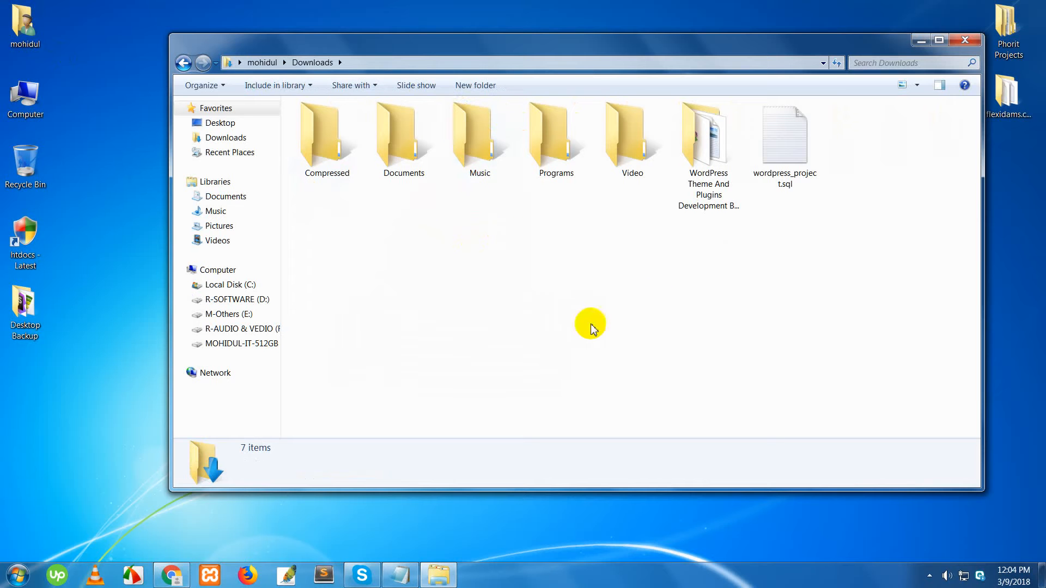
right_click(787, 169)
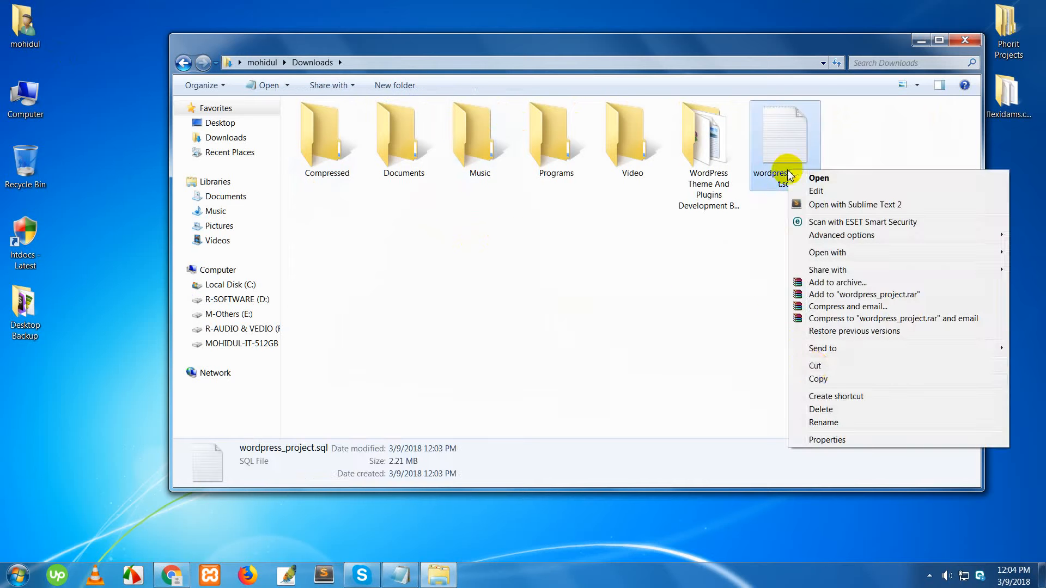
left_click(814, 366)
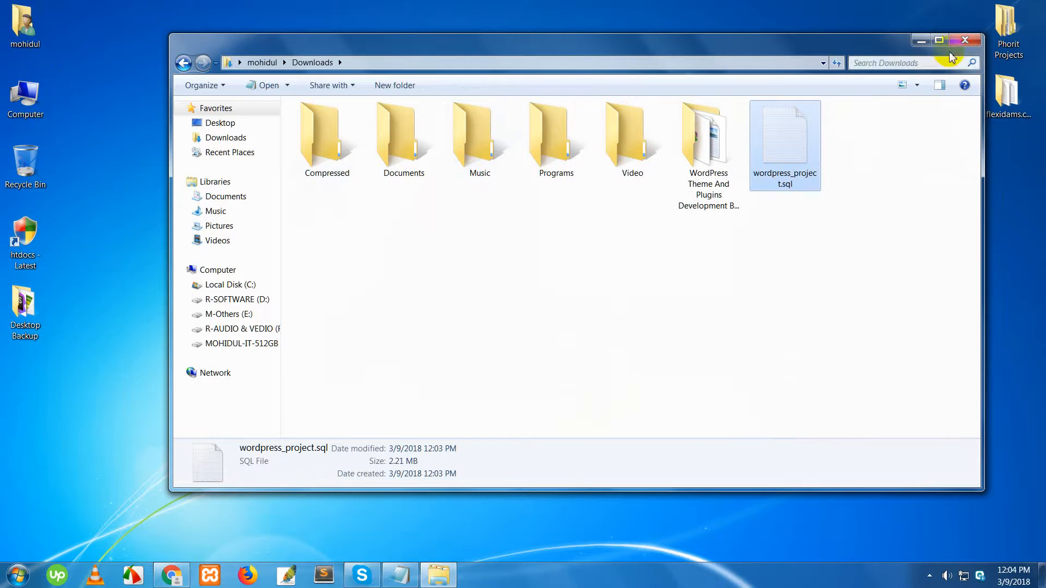
left_click(965, 40)
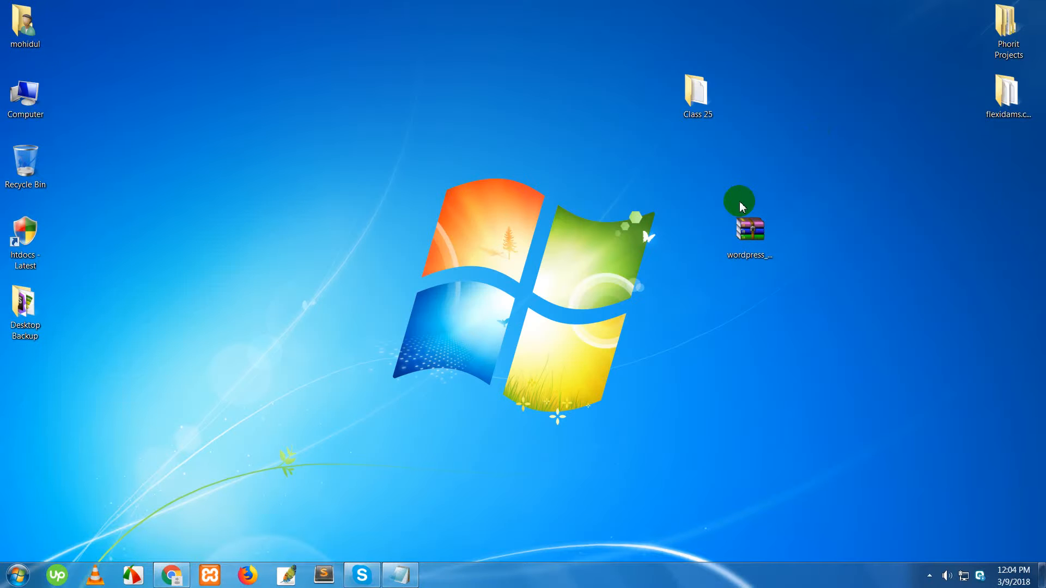
right_click(883, 258)
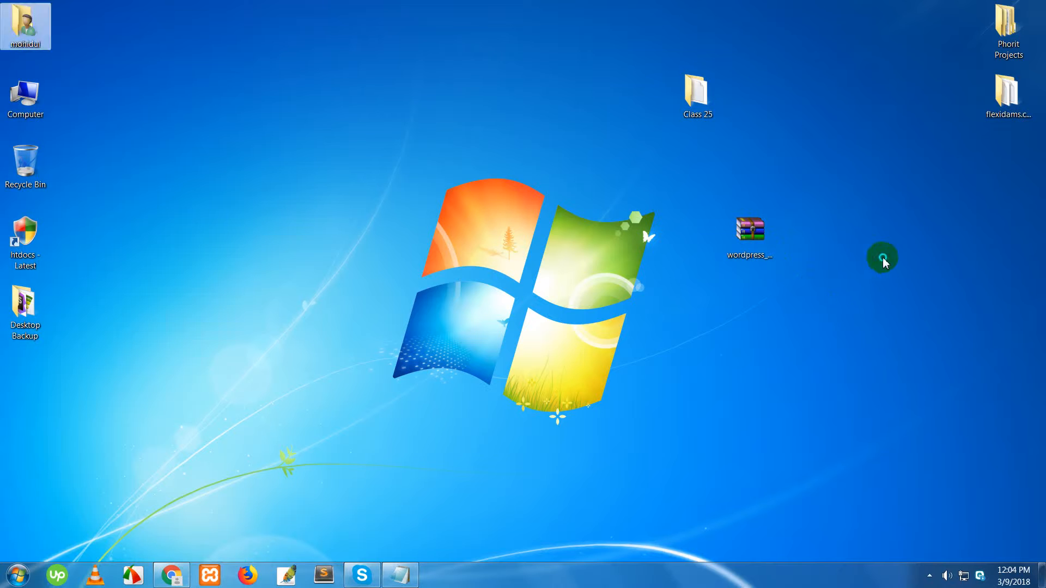
left_click(907, 310)
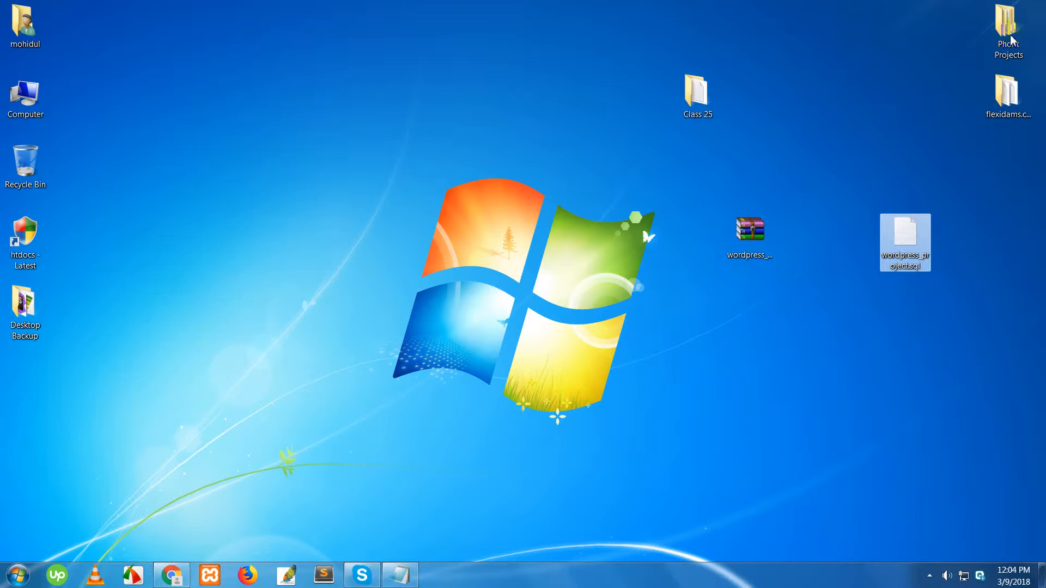
left_click(688, 322)
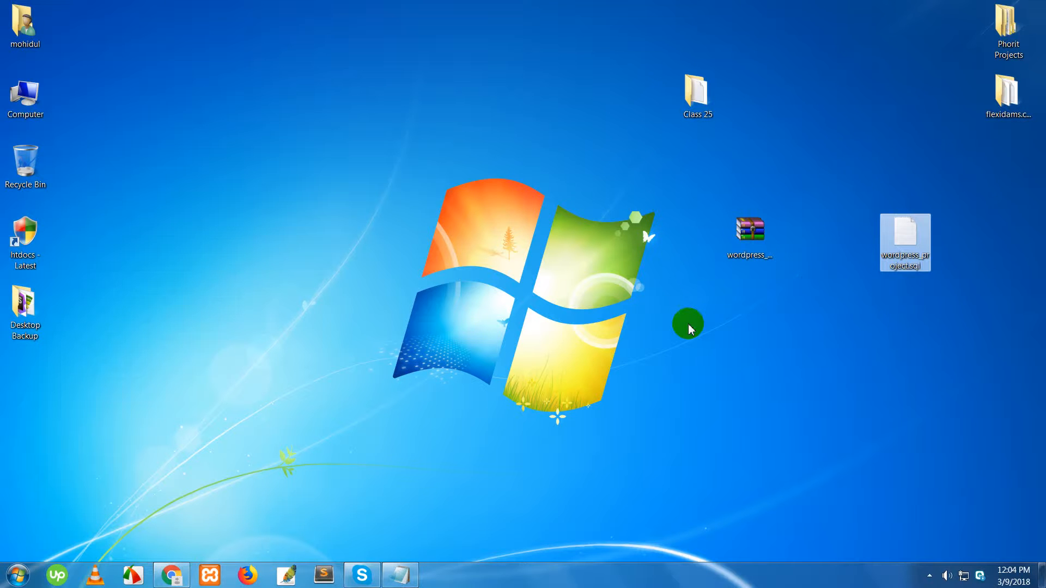
right_click(589, 243)
left_click(618, 277)
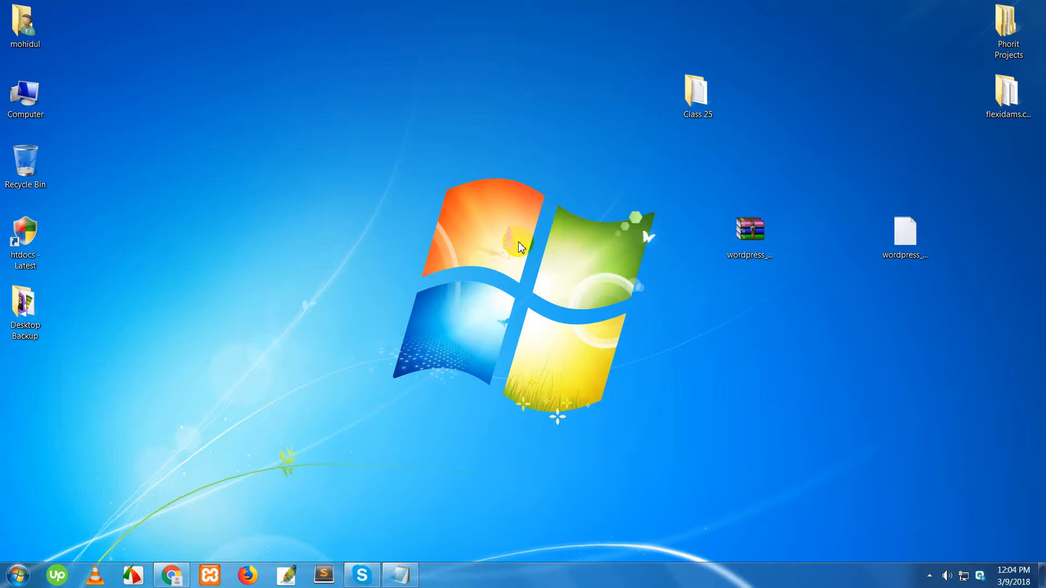
right_click(491, 242)
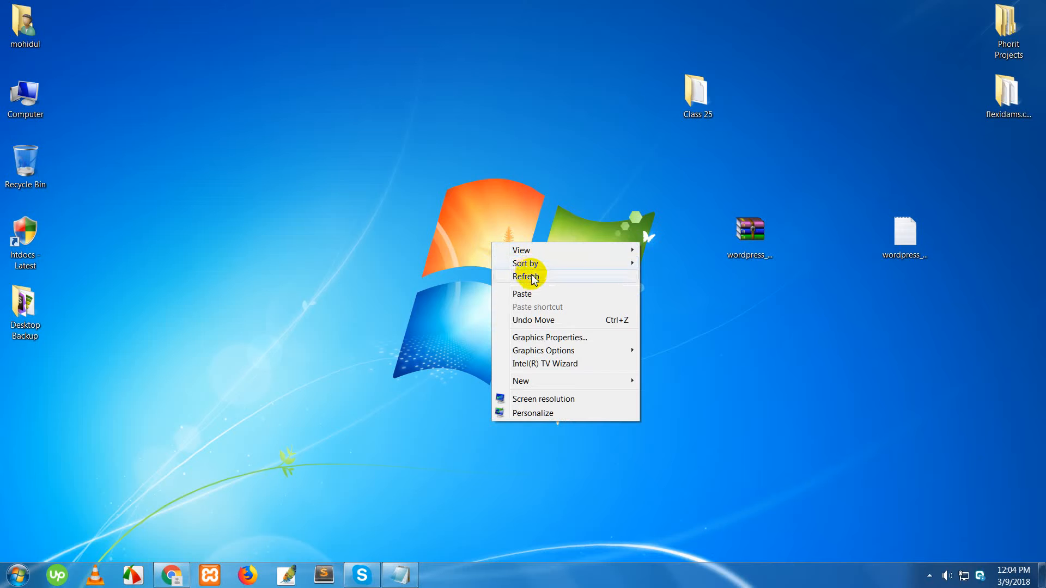
left_click(526, 276)
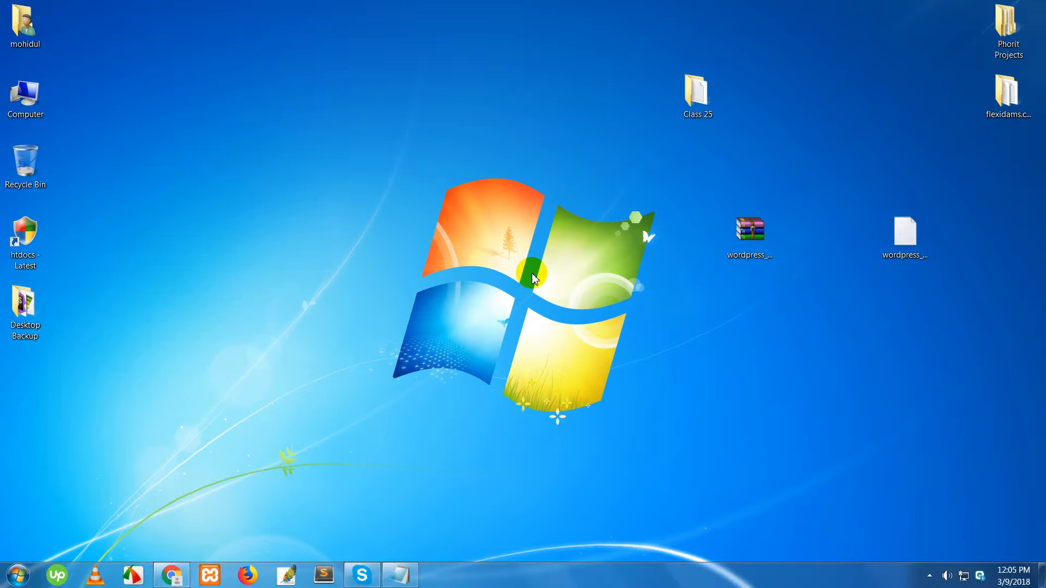
right_click(535, 254)
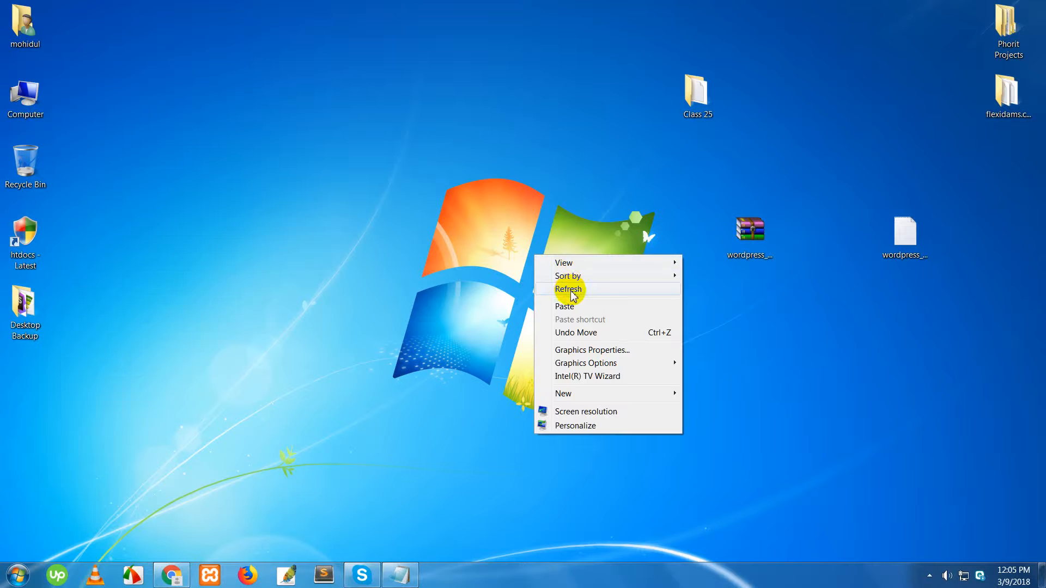
left_click(562, 288)
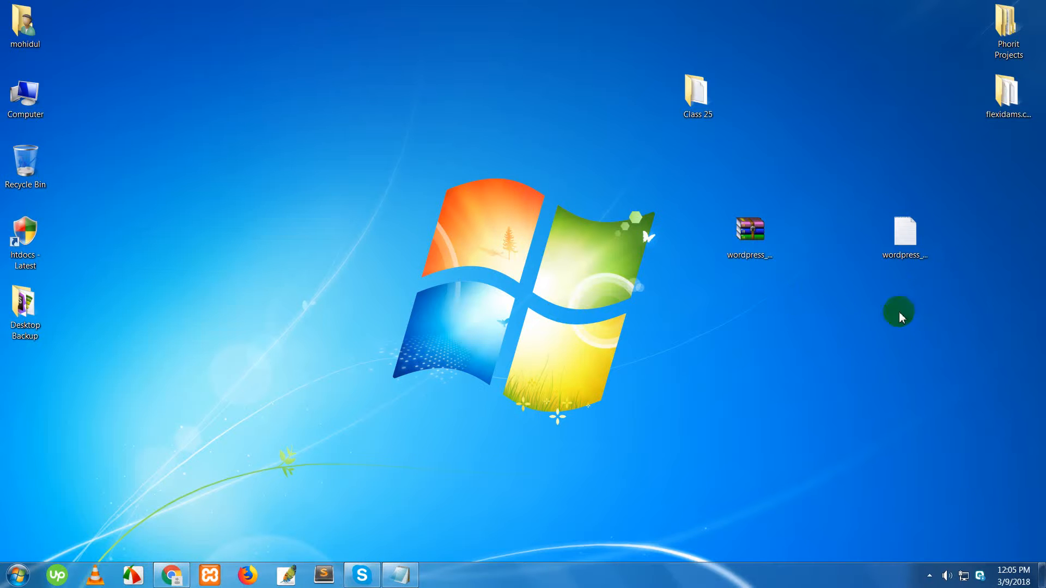
Step: Create a new desktop folder named bak
right_click(886, 377)
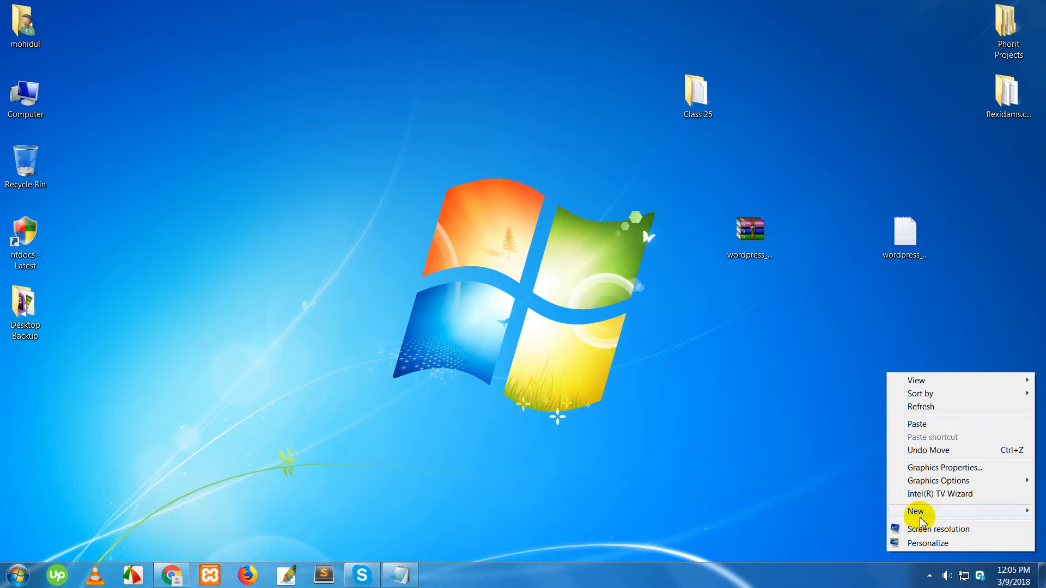
mouse_move(915, 512)
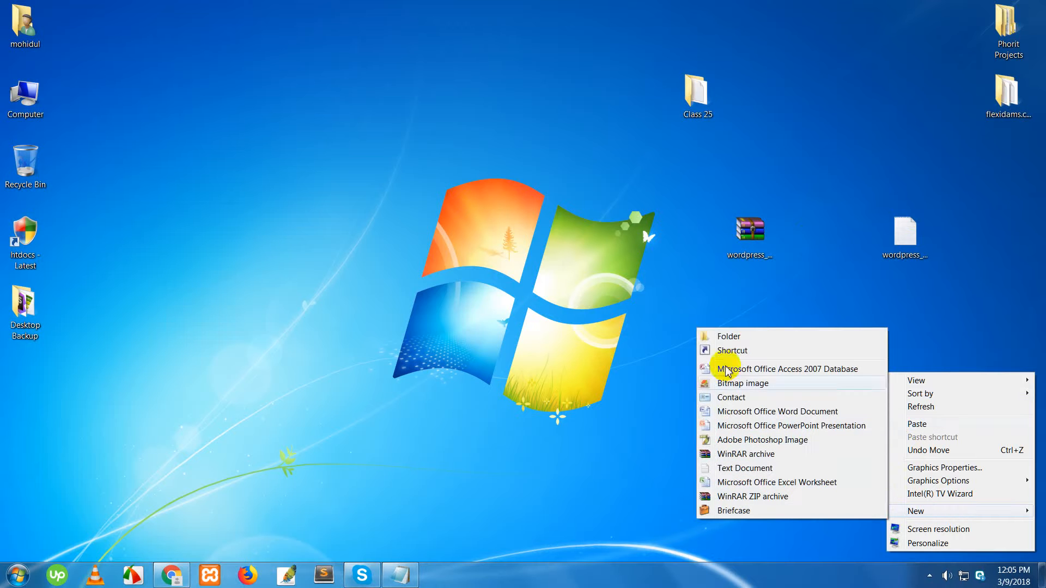
left_click(730, 337)
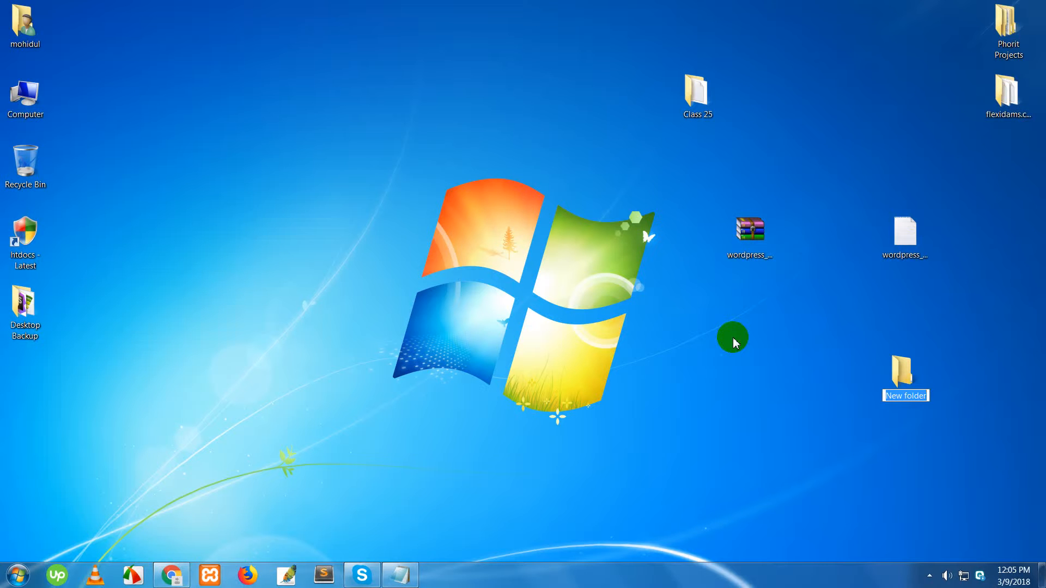
type("bak")
key("Return")
key("Return")
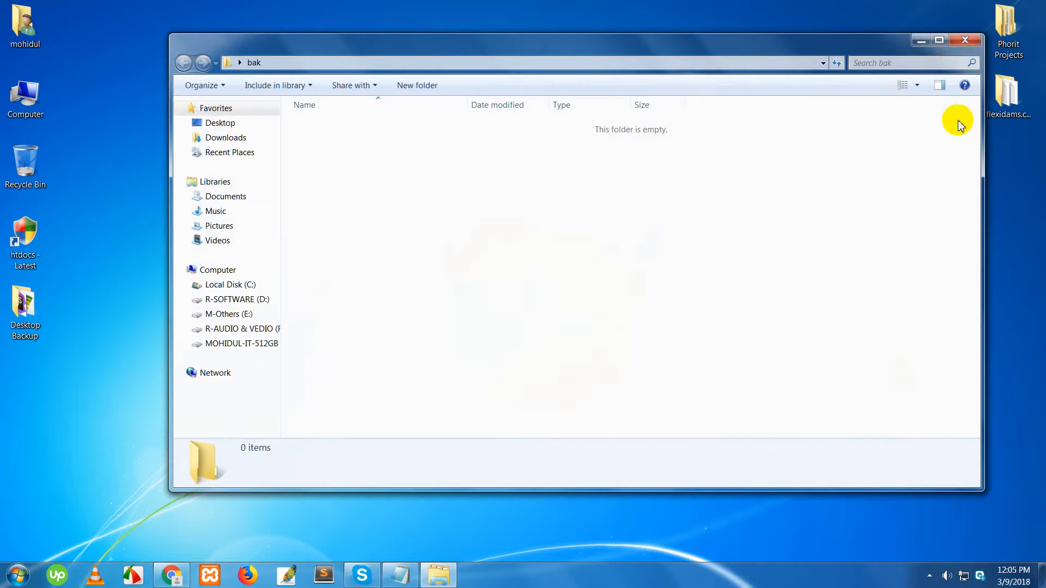
left_click(963, 40)
Step: Move wordpress_project.sql and wordpress_project.zip into bak and open the SQL file in Notepad
left_click_drag(675, 185, 945, 268)
left_click_drag(750, 234, 902, 369)
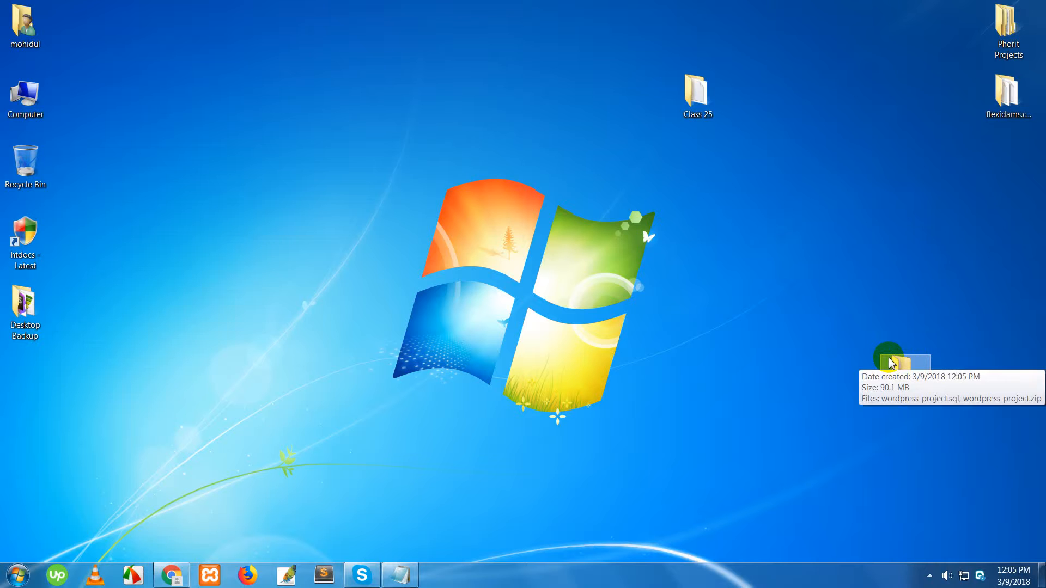
double_click(891, 362)
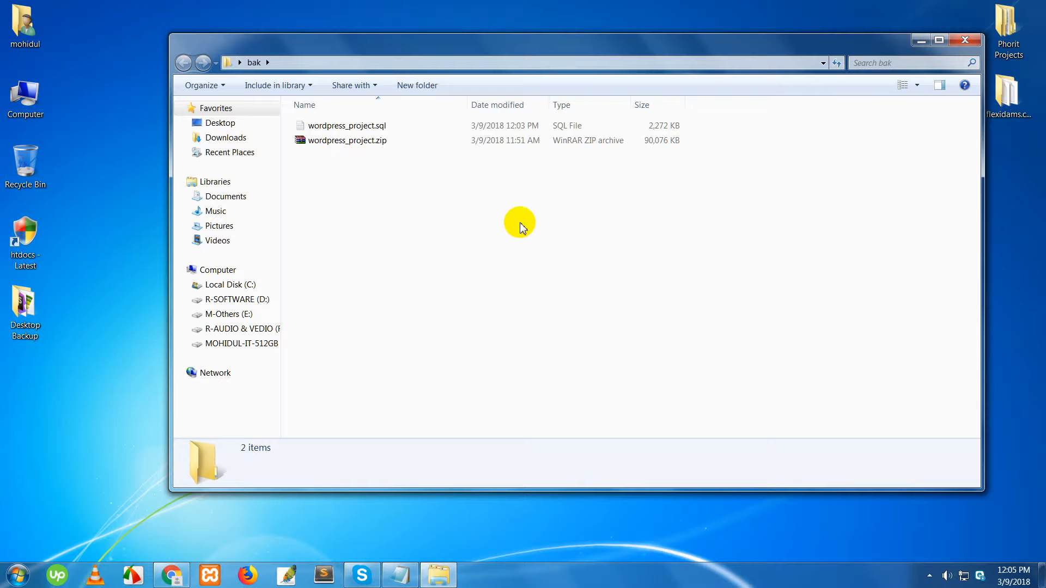
double_click(357, 127)
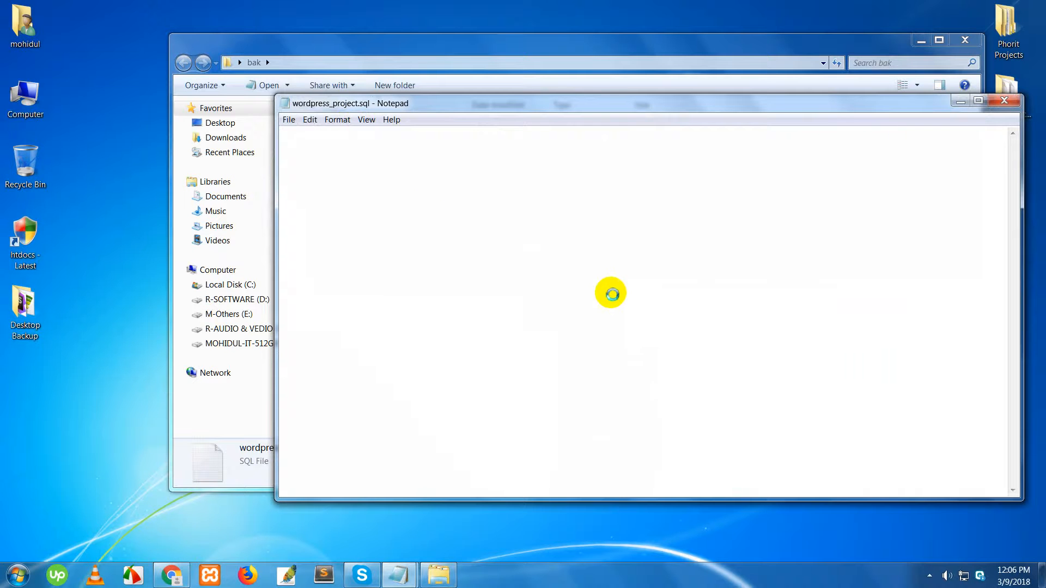
Step: Close the phpMyAdmin tab and load localhost/wordpress_project in a new tab, selecting its address
left_click(172, 573)
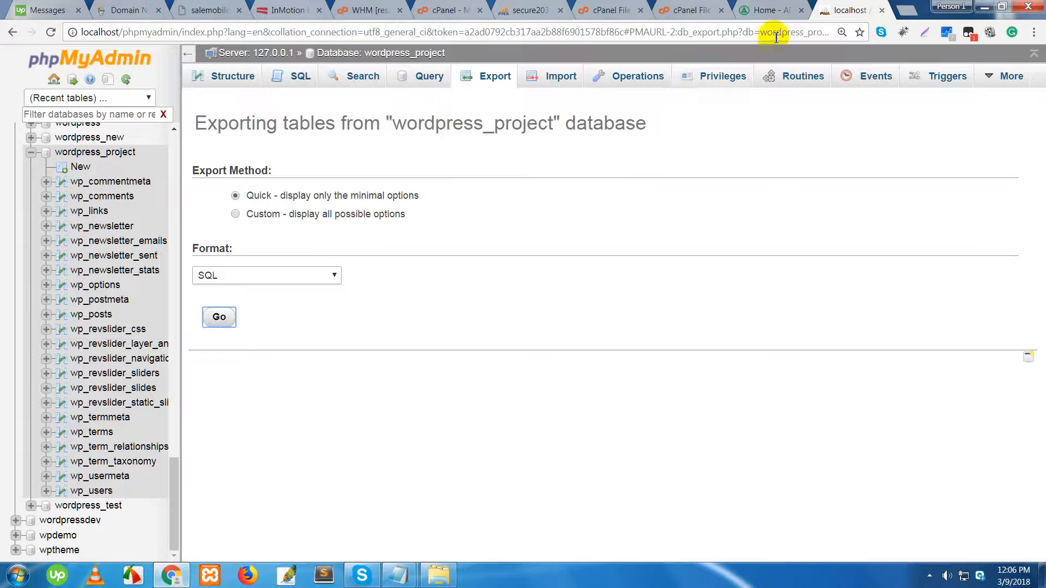
left_click(882, 9)
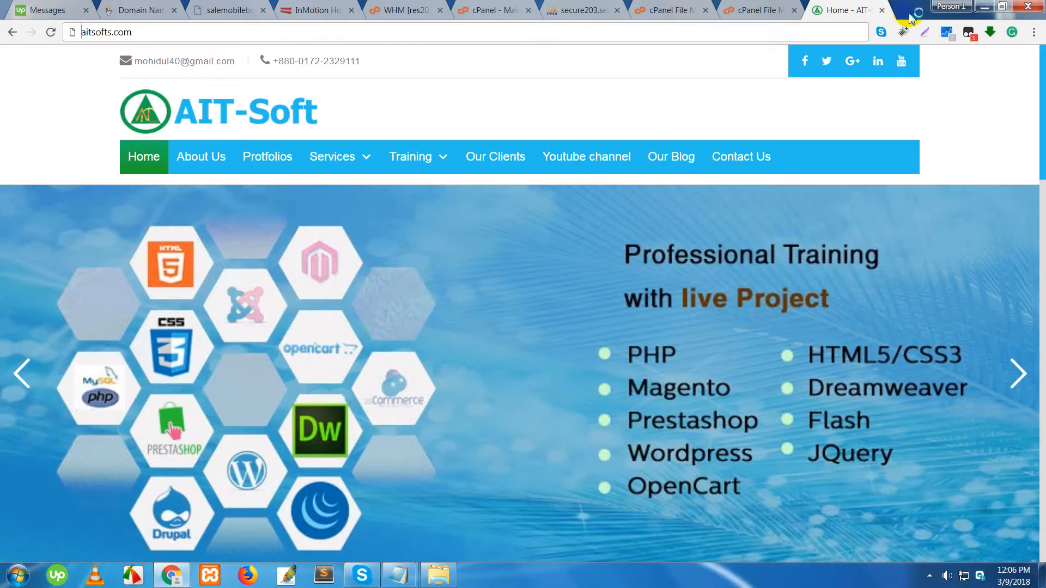
left_click(907, 11)
type("localhost/phpmyadmin")
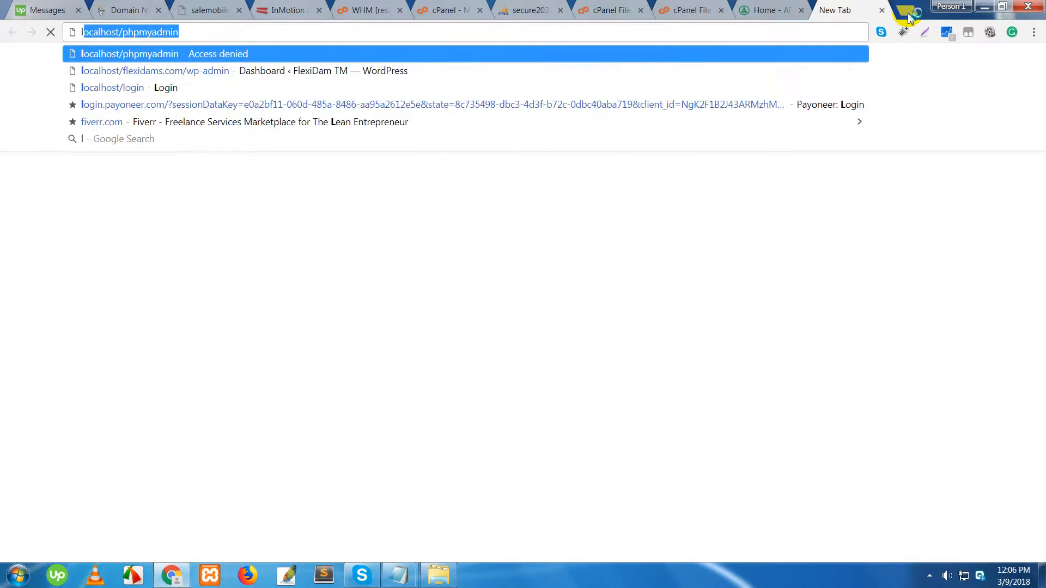
key("BackSpace")
key("BackSpace")
key("BackSpace")
key("BackSpace")
key("BackSpace")
key("BackSpace")
key("BackSpace")
key("BackSpace")
key("BackSpace")
key("BackSpace")
key("BackSpace")
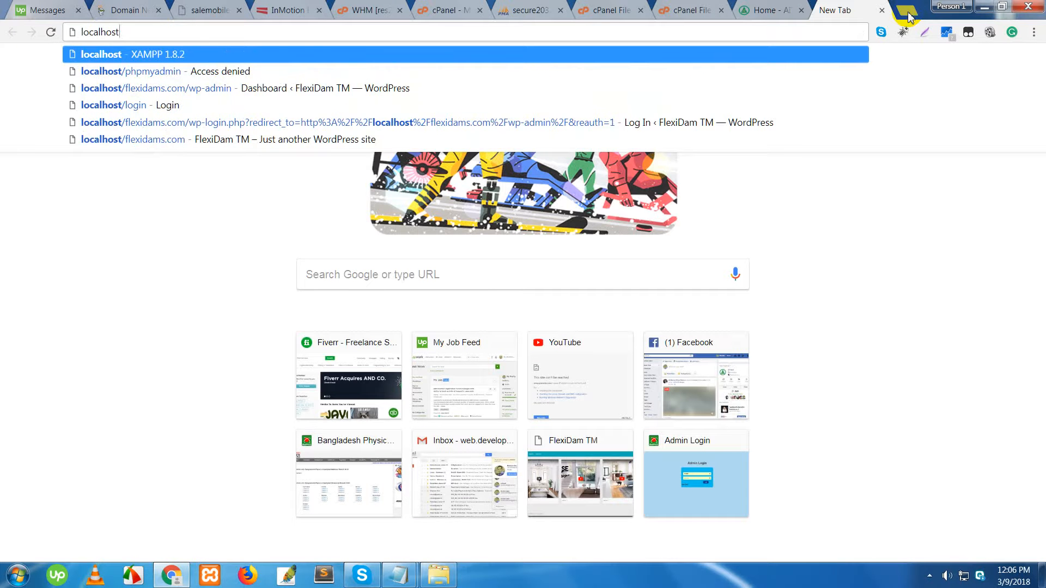
type("/w")
key("Return")
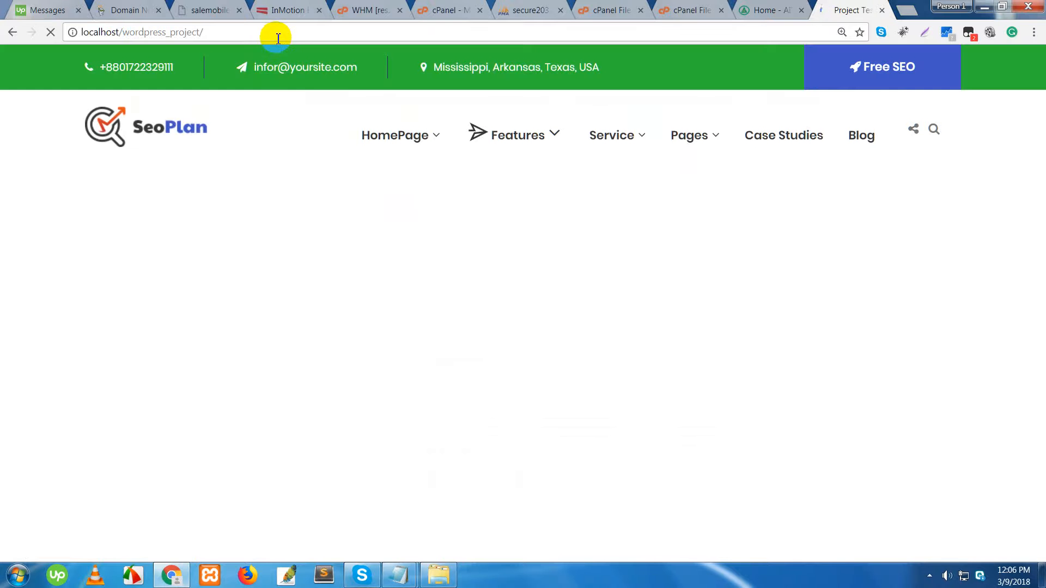
left_click(278, 38)
key("ctrl+c")
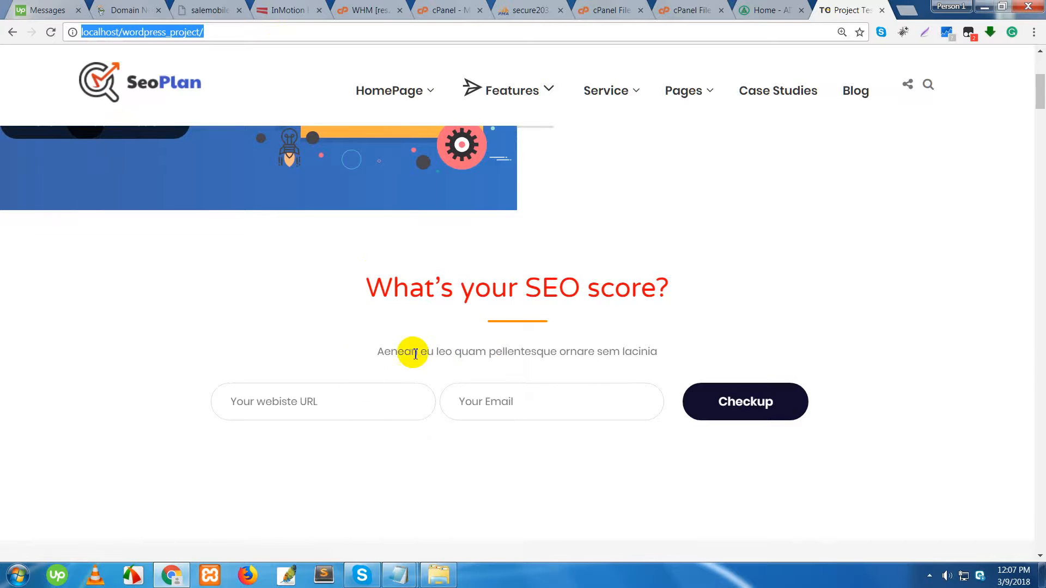
scroll(483, 358, "up", 5)
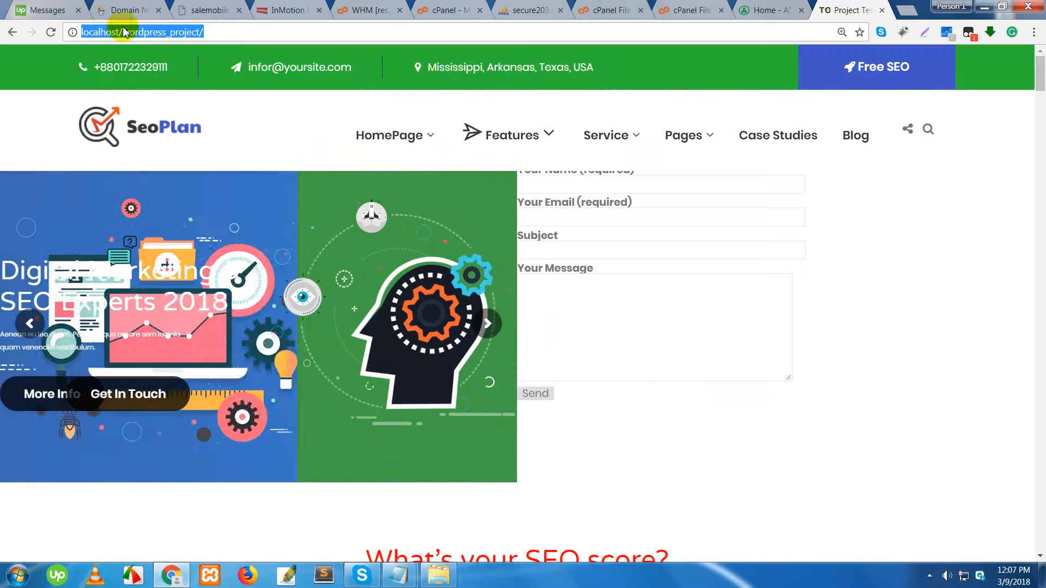
left_click(403, 577)
left_click(469, 509)
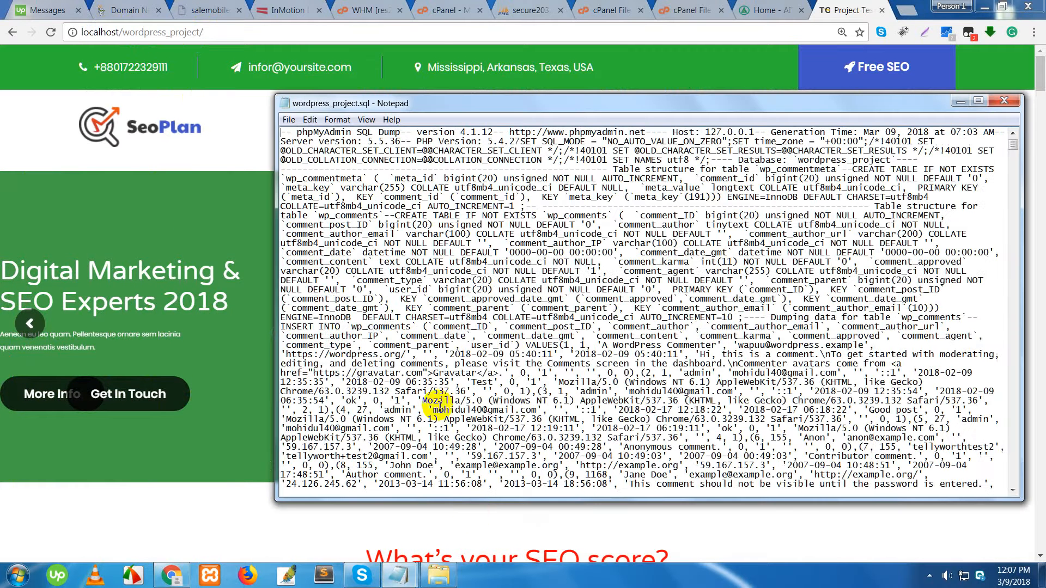
left_click(308, 123)
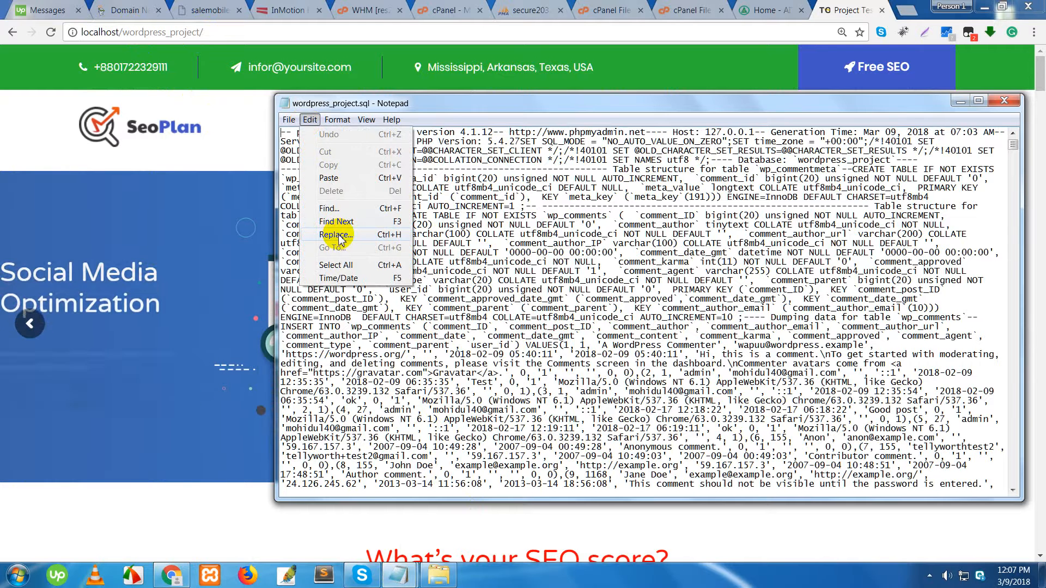
left_click(335, 235)
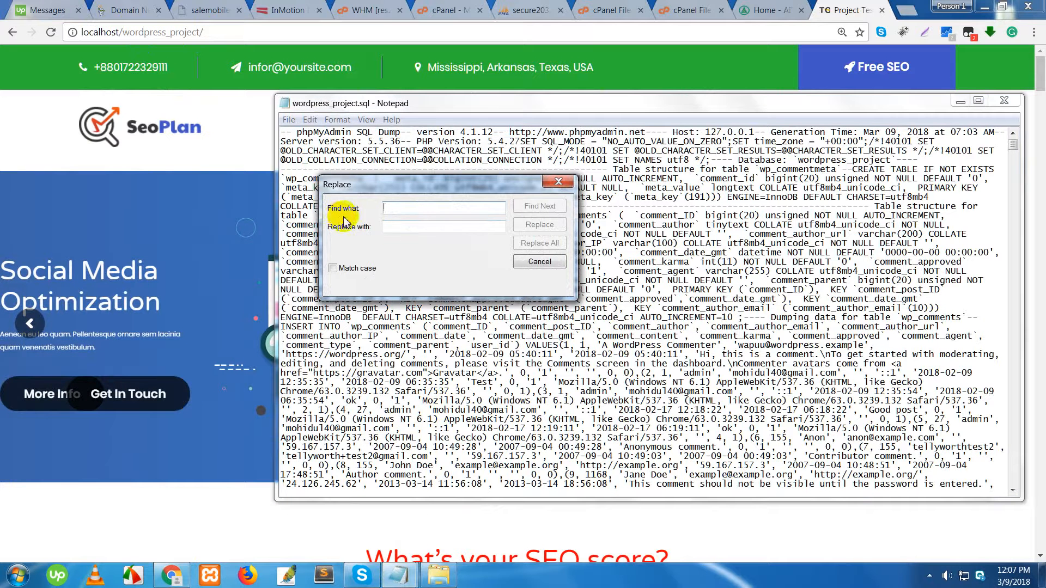
key("ctrl+v")
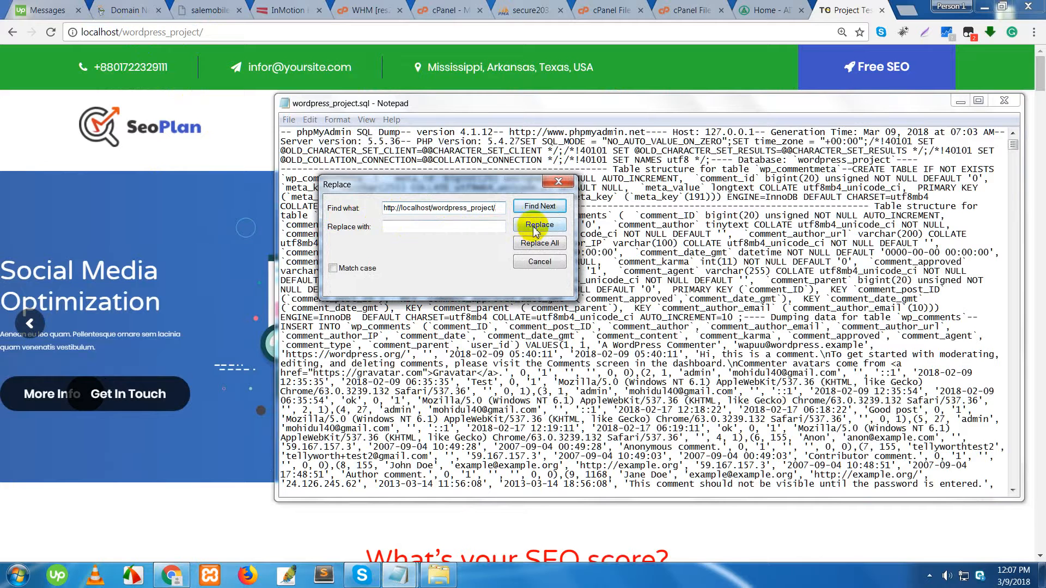
left_click(539, 207)
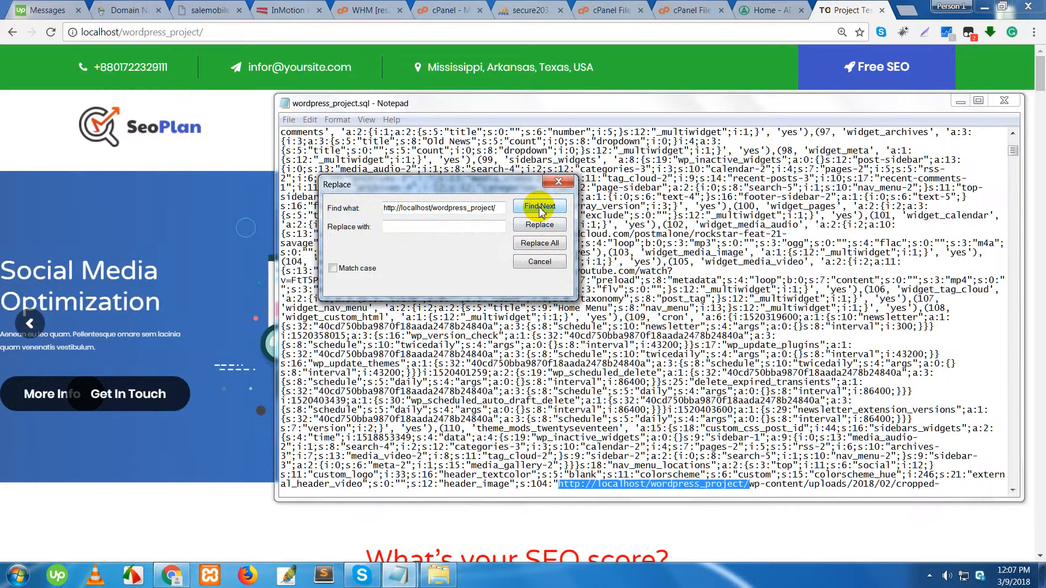
left_click(539, 207)
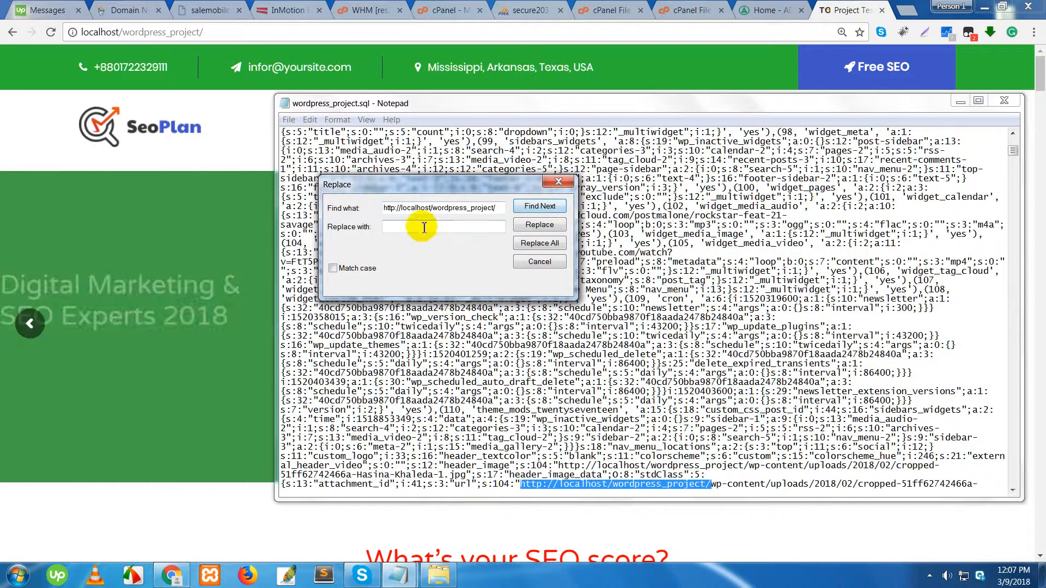
left_click(788, 12)
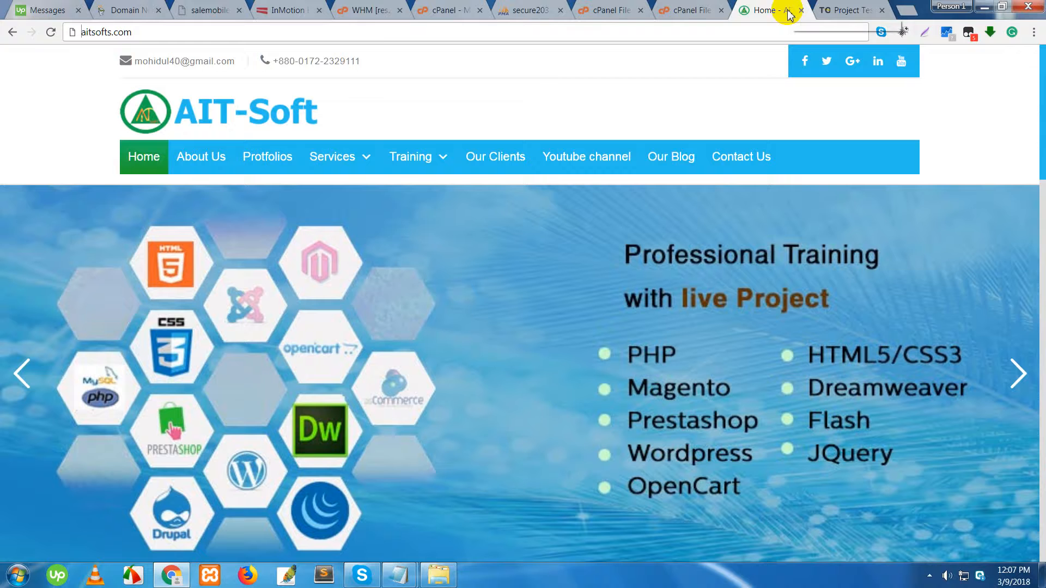
Step: Change the address to test.aitsofts.com, load its Index of / listing, and select the URL
left_click(363, 42)
key("Home")
type("tes")
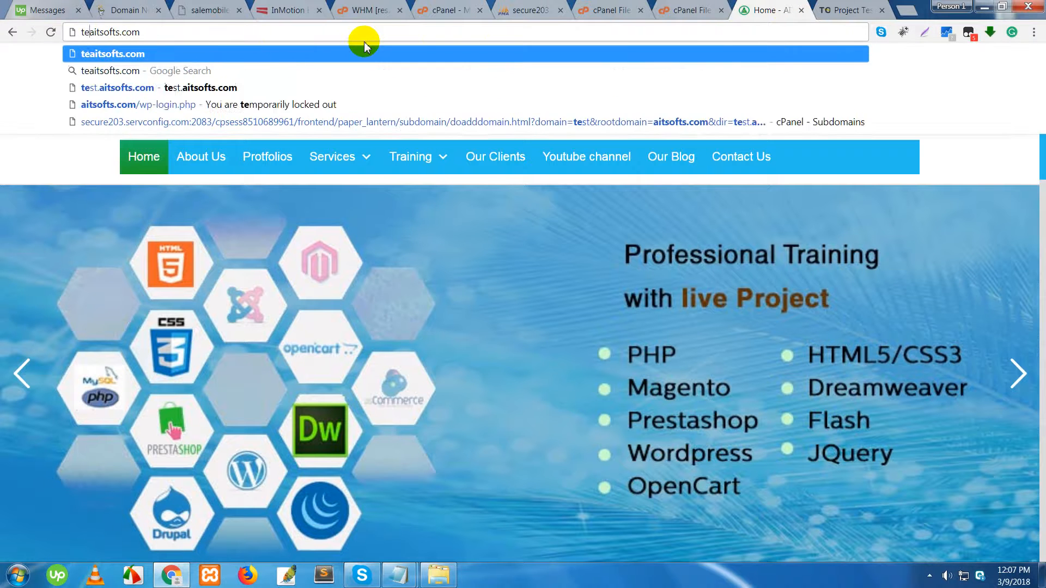
type("t")
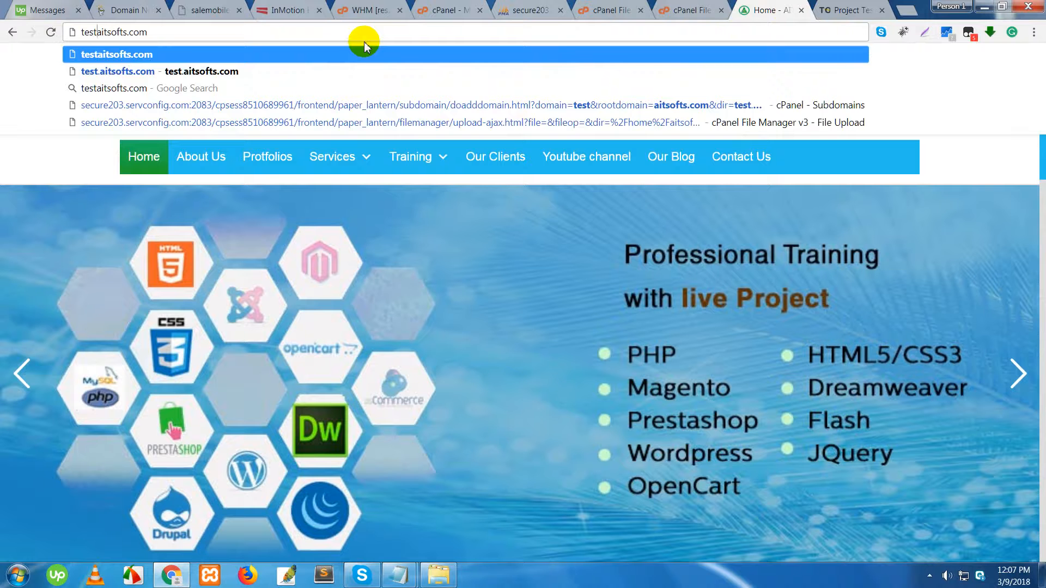
type(".")
key("Return")
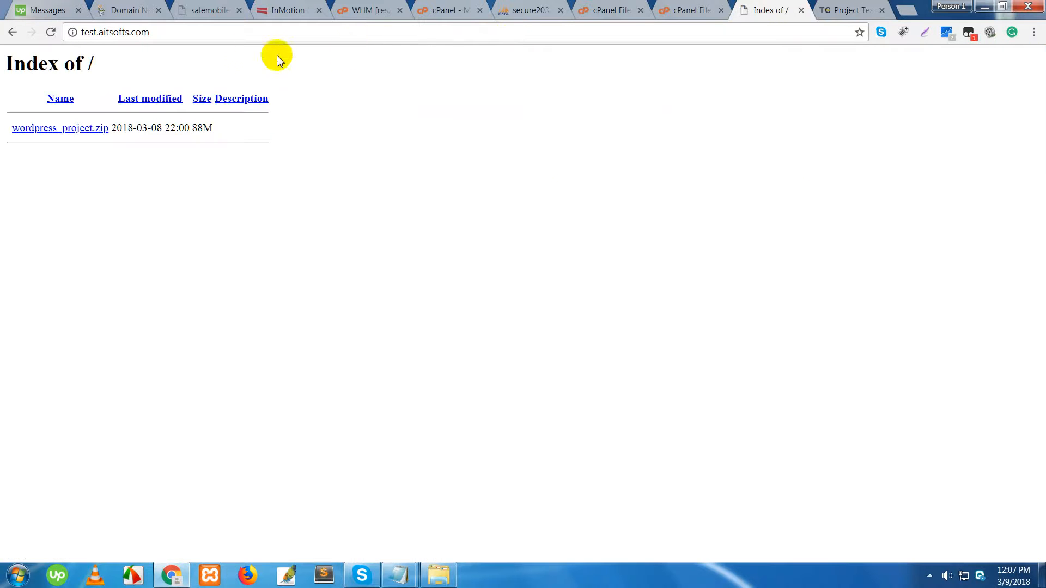
left_click(253, 37)
key("ctrl+c")
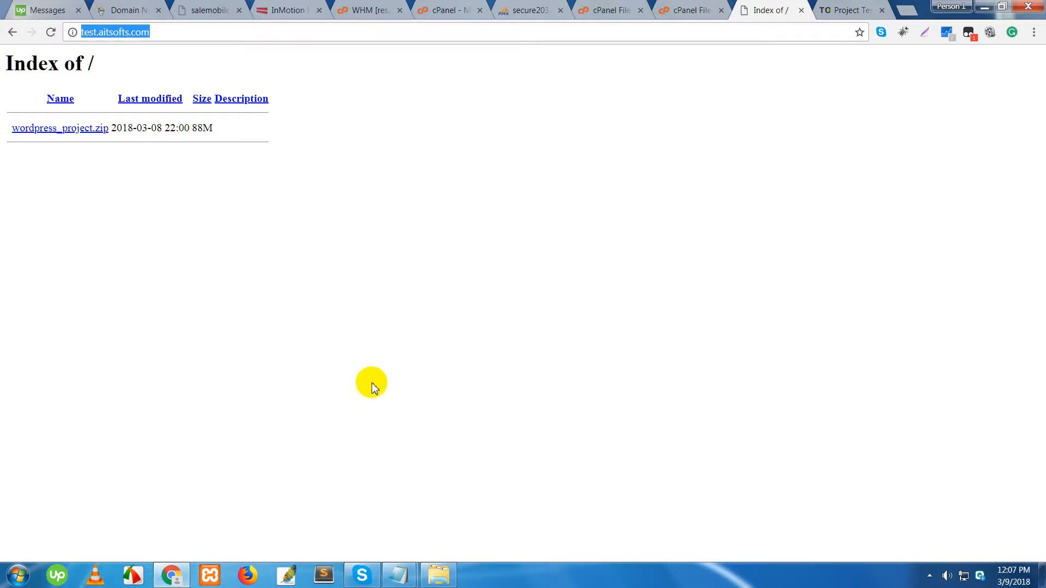
mouse_move(399, 574)
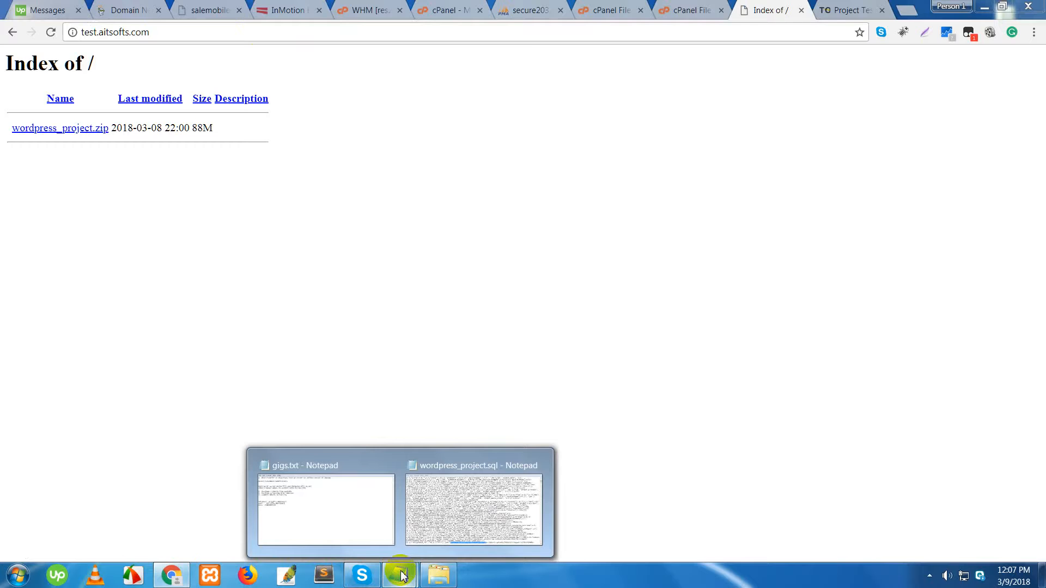
left_click(438, 513)
key("ctrl+v")
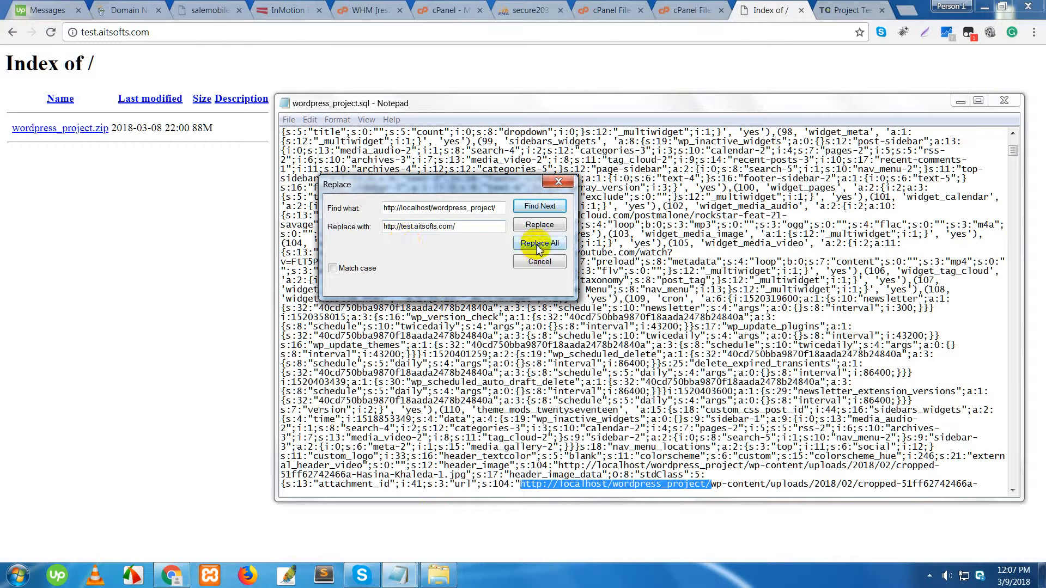
left_click(506, 209)
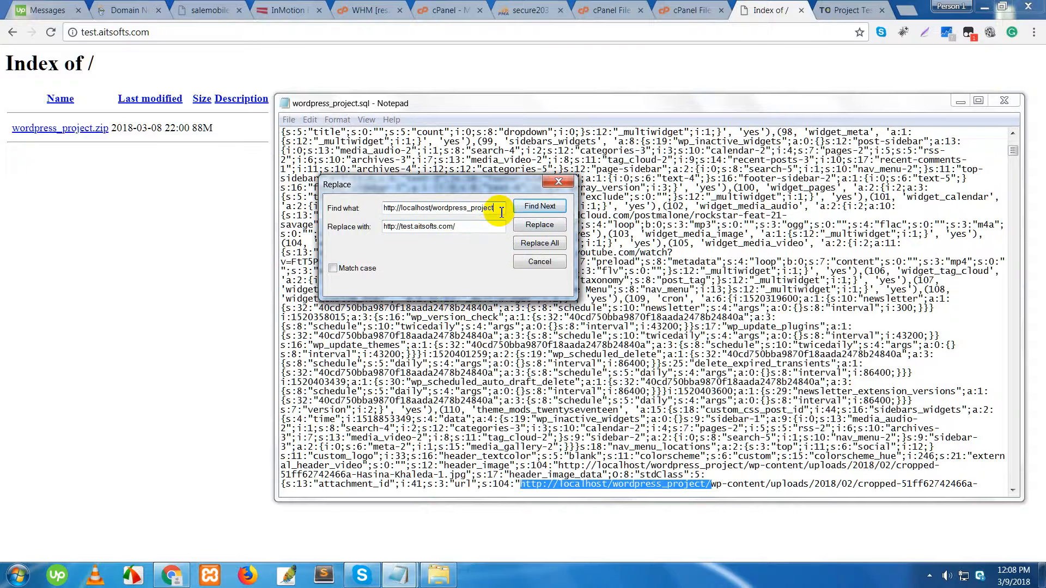
type("/")
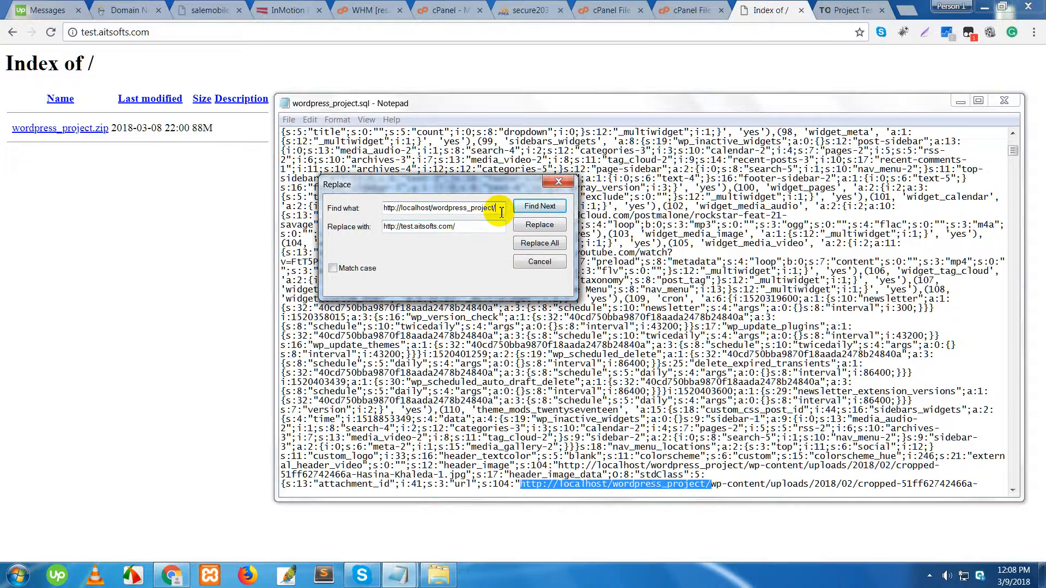
left_click(540, 244)
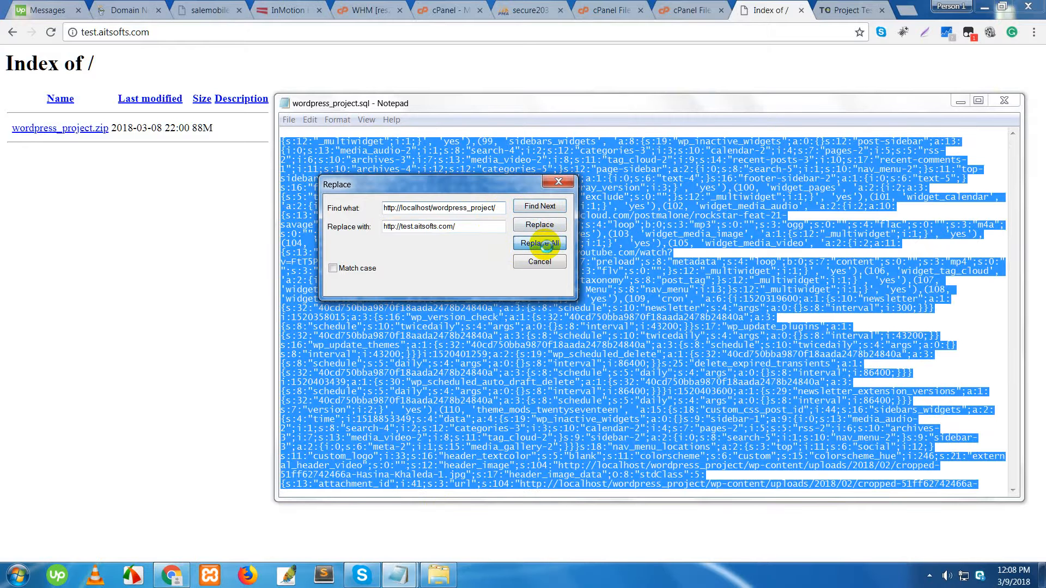
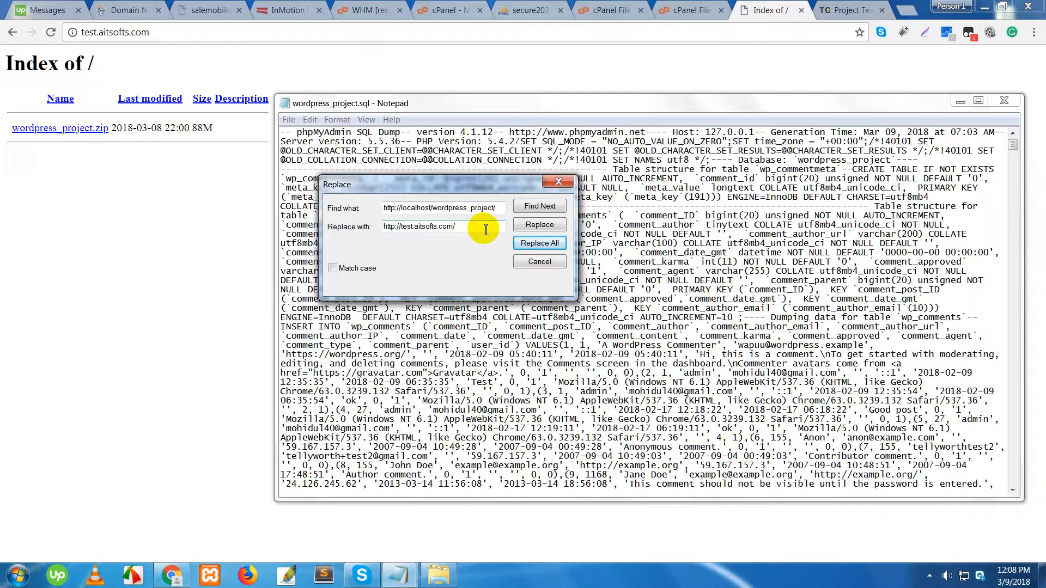
Step: Clear the replacement text and confirm the localhost URL is no longer found in wordpress_project.sql
left_click_drag(480, 227, 360, 231)
key("ctrl+c")
key("BackSpace")
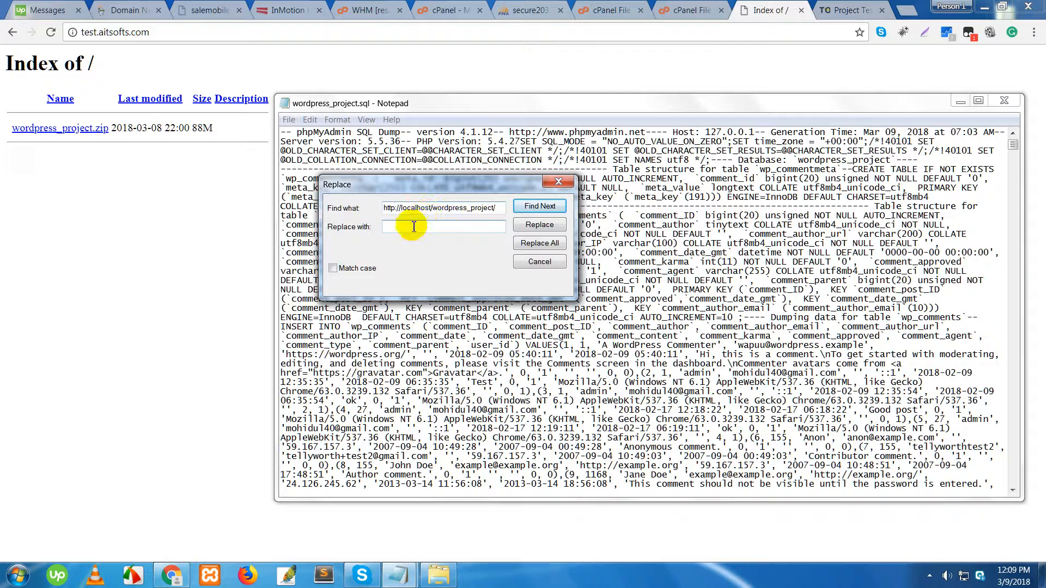
key("ctrl+v")
key("Delete")
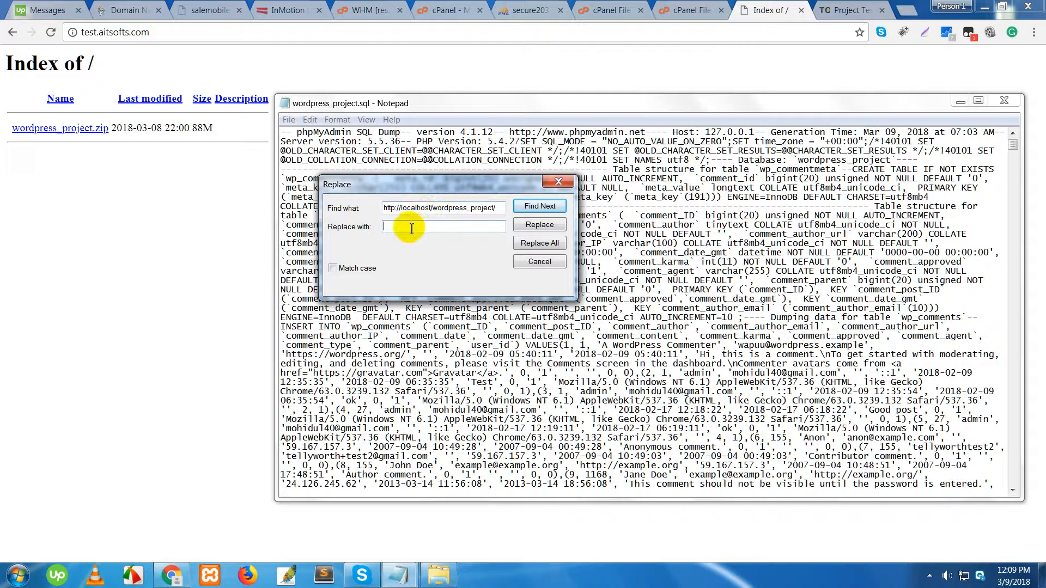
left_click(532, 208)
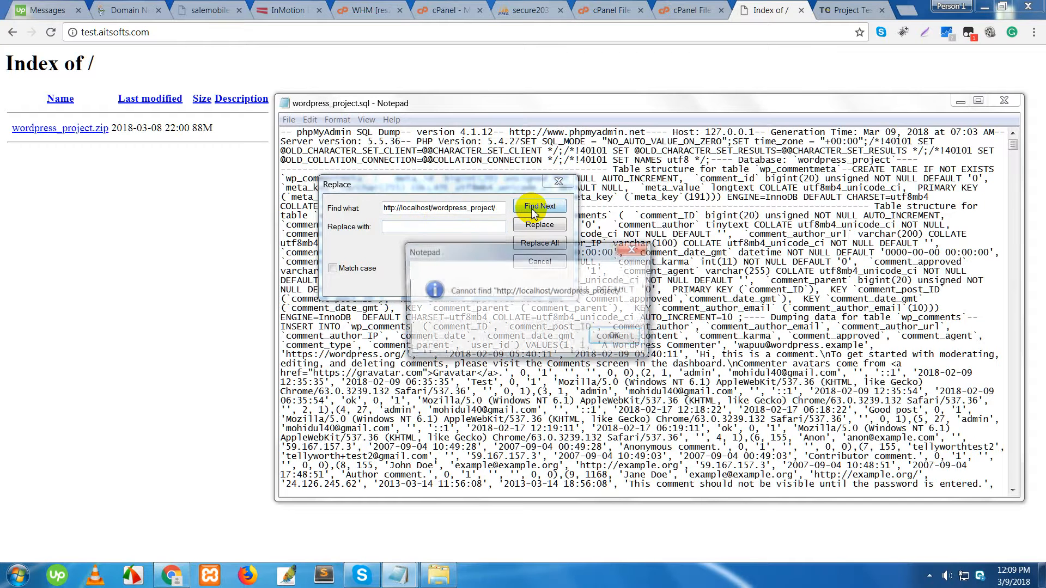
left_click(610, 342)
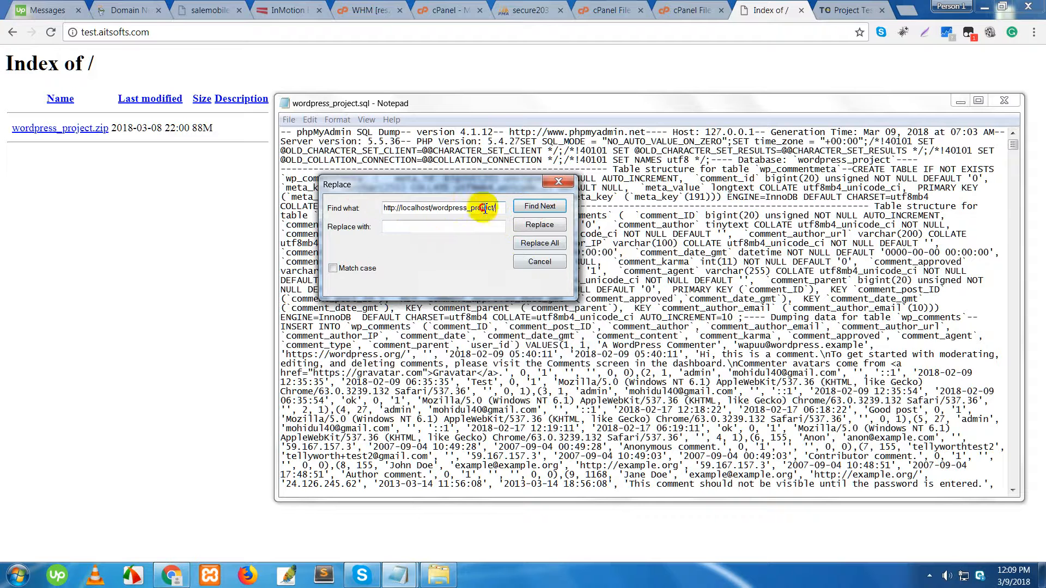
left_click_drag(484, 208, 313, 209)
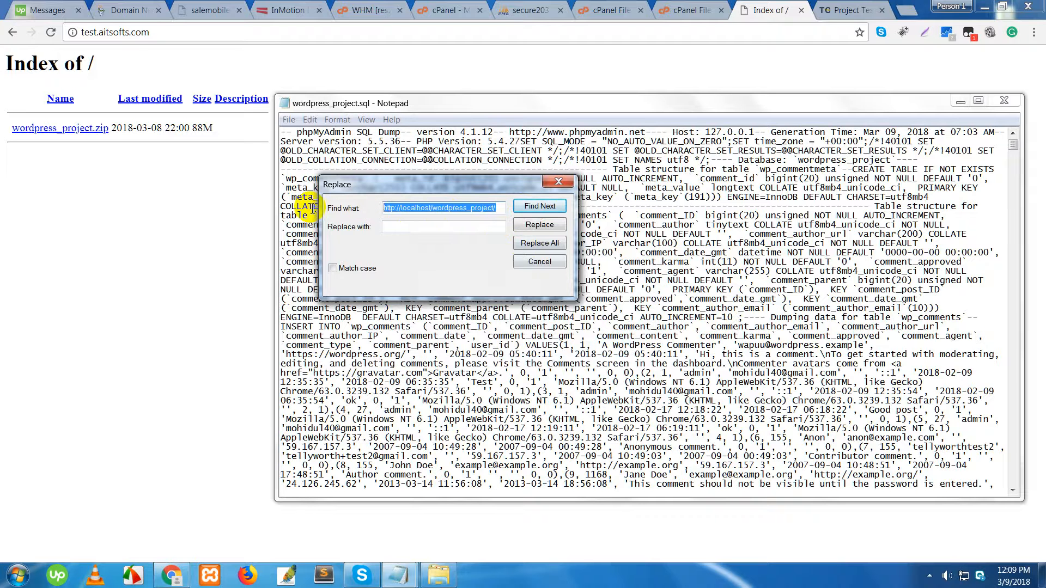
key("ctrl+v")
left_click(537, 212)
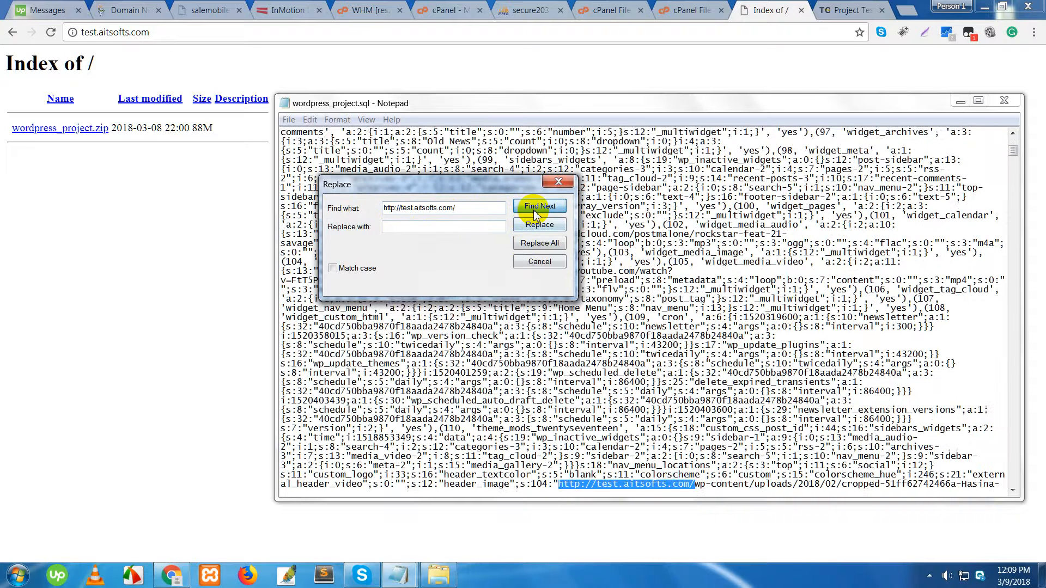
left_click(535, 212)
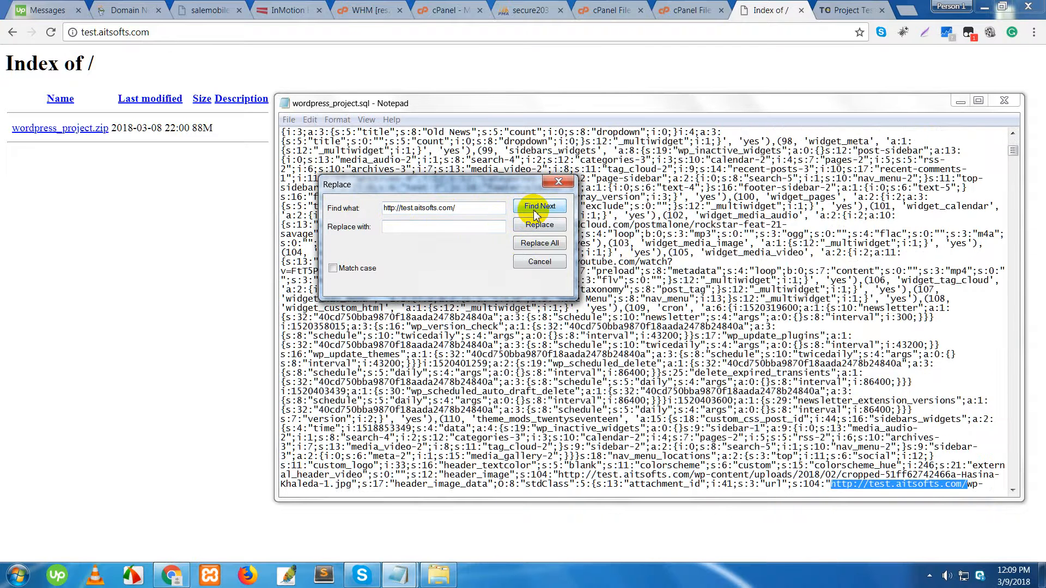
Step: Save wordpress_project.sql and close Notepad
left_click(558, 183)
left_click(289, 121)
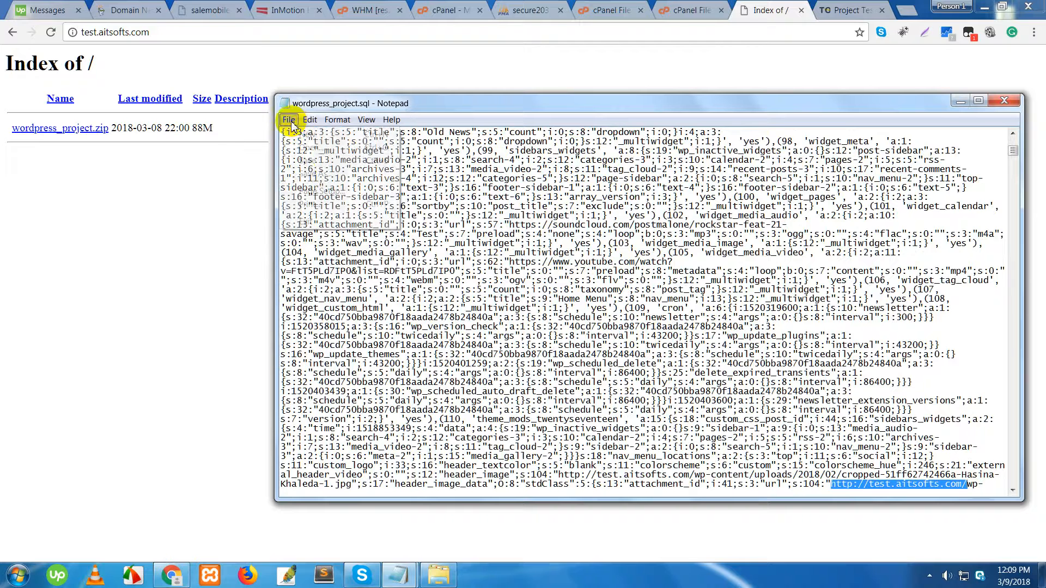
left_click(313, 165)
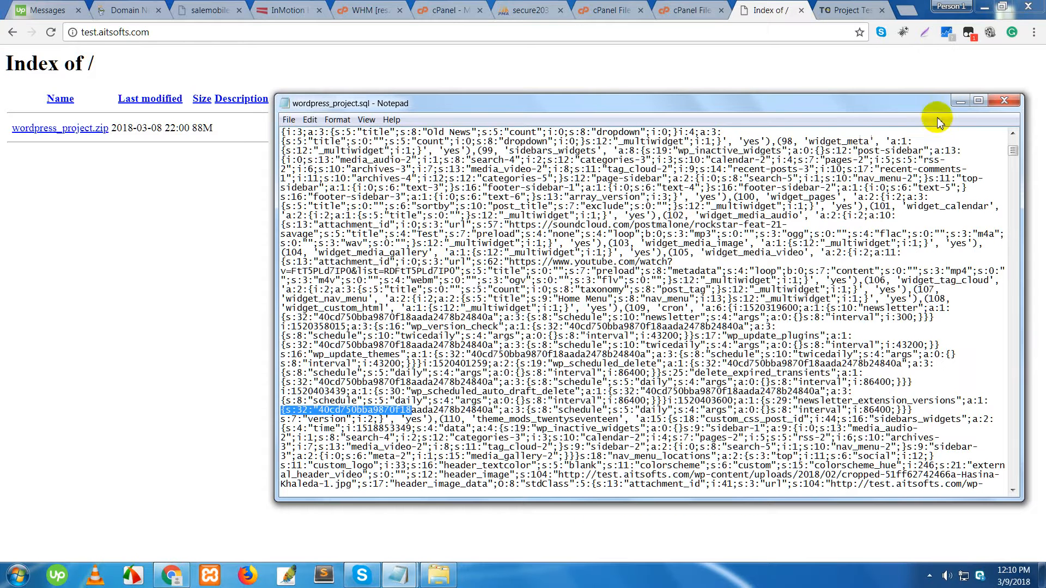
left_click(1005, 108)
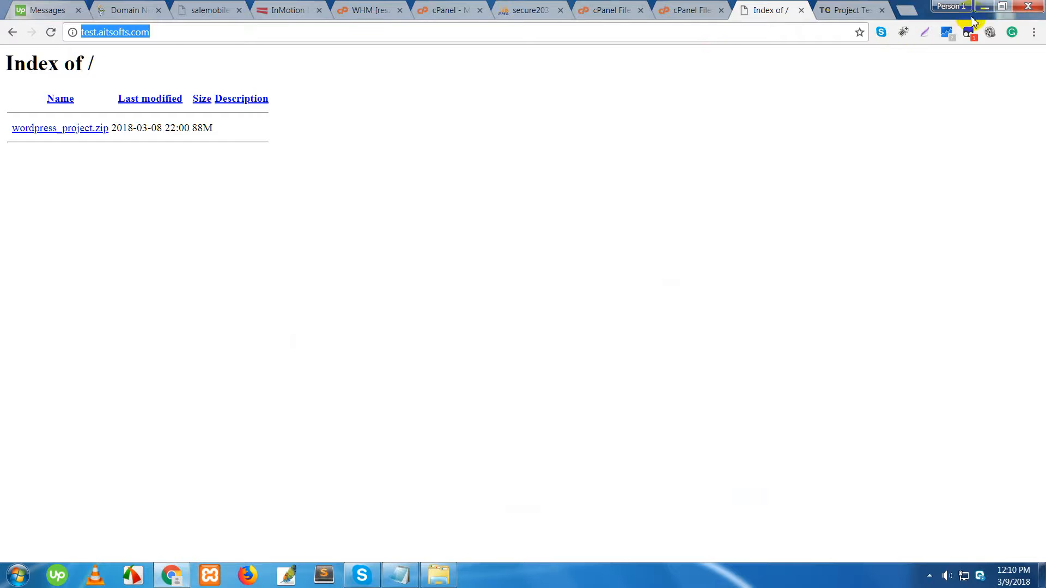
Step: Switch to phpMyAdmin and bring up the SQL query tab for aitsofts_wpproject
left_click(526, 10)
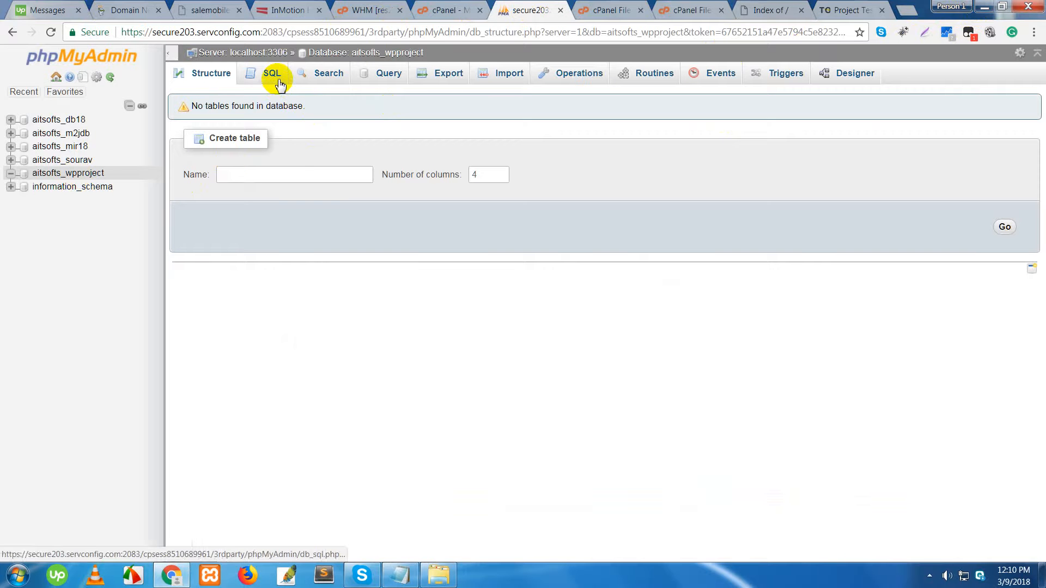
left_click(393, 75)
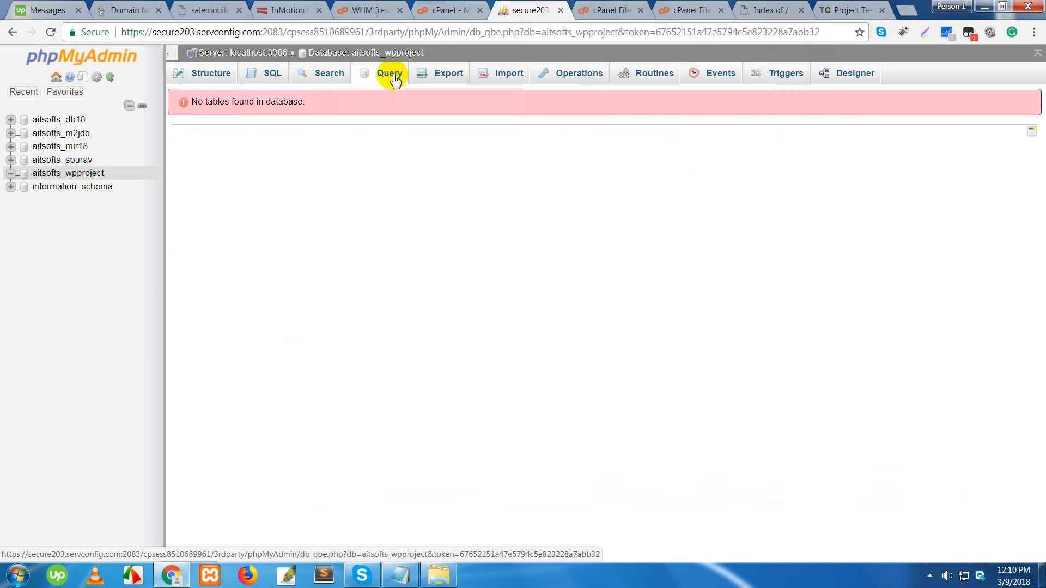
left_click(276, 77)
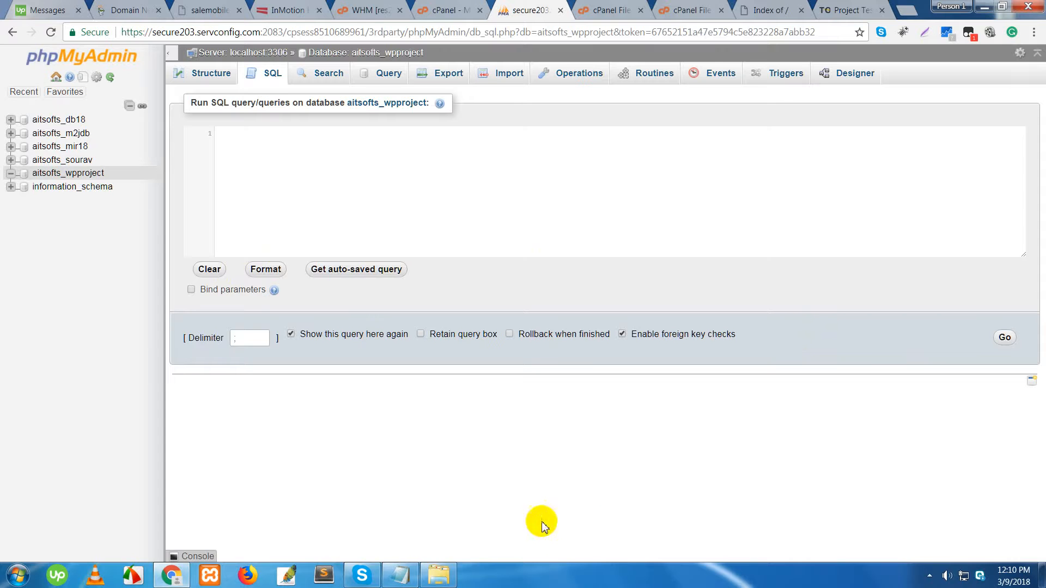
Step: Open wordpress_project.sql from the bak folder in Notepad, select the whole dump, and return to phpMyAdmin
left_click(985, 8)
left_click(824, 197)
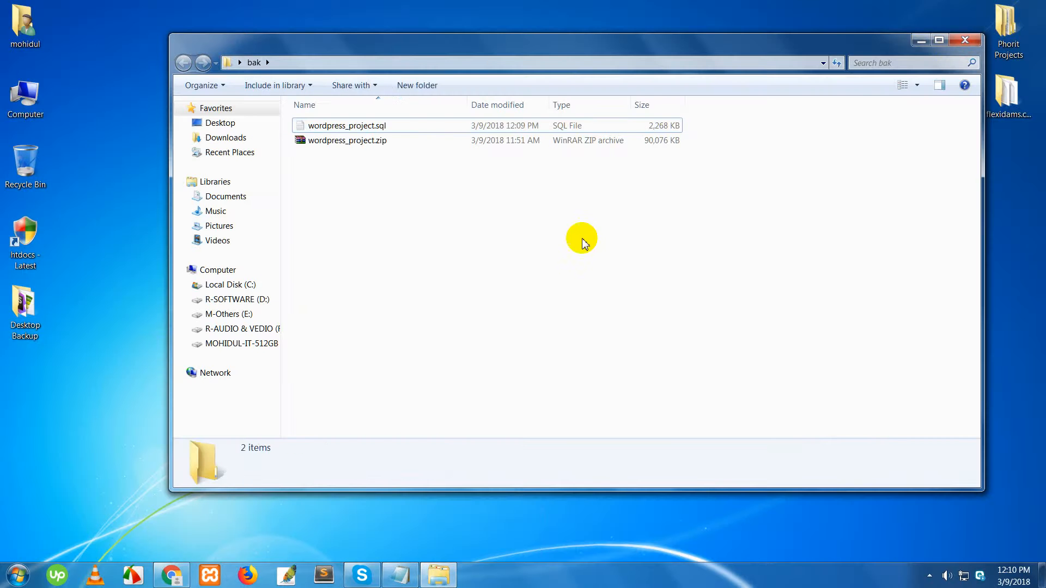
double_click(350, 129)
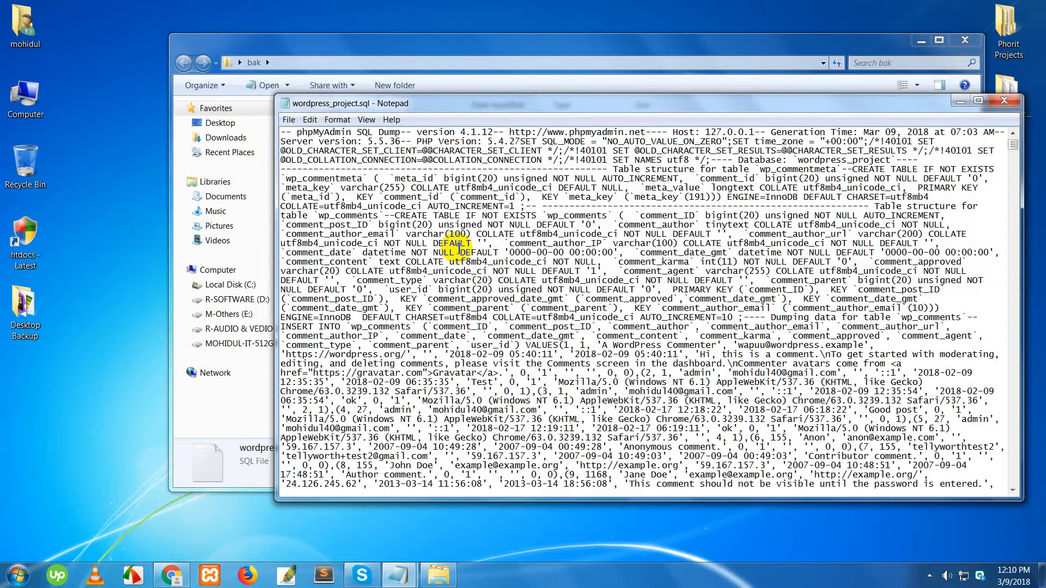
key("ctrl+a")
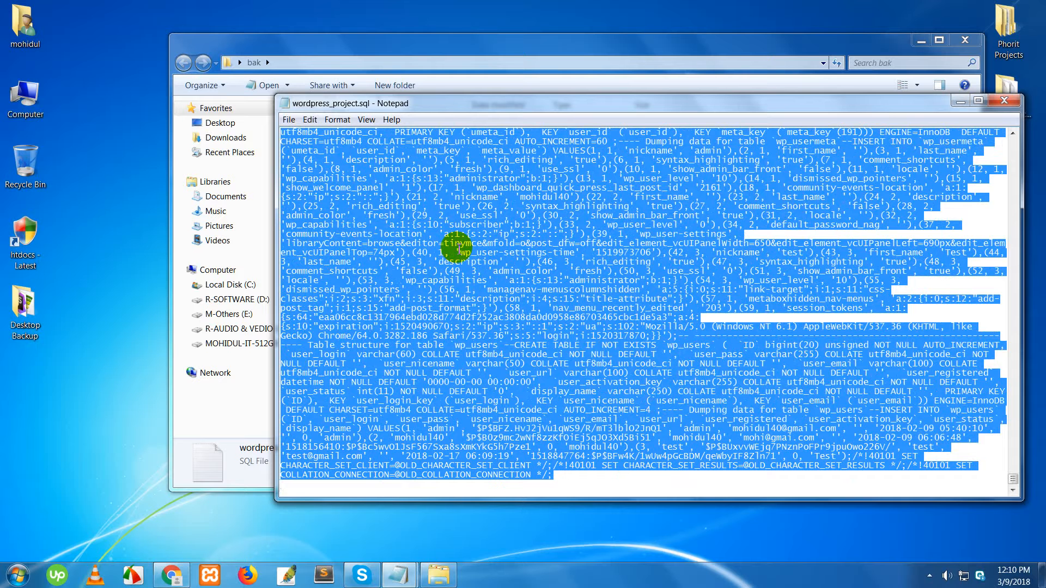
left_click(173, 576)
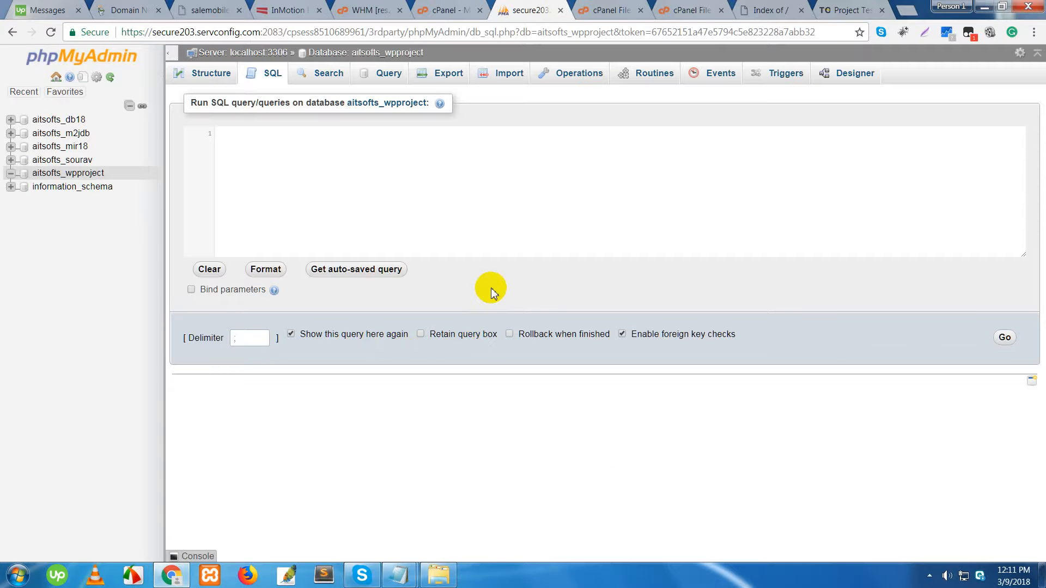
Step: Paste the dump into the SQL box, then discard it and go back to aitsofts_wpproject's structure page
key("ctrl+v")
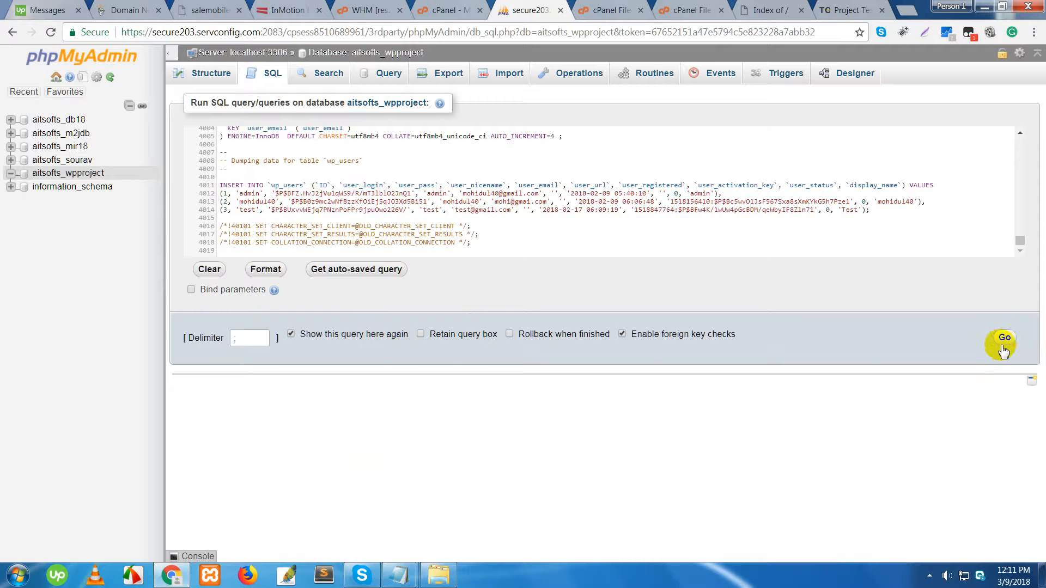
left_click(88, 174)
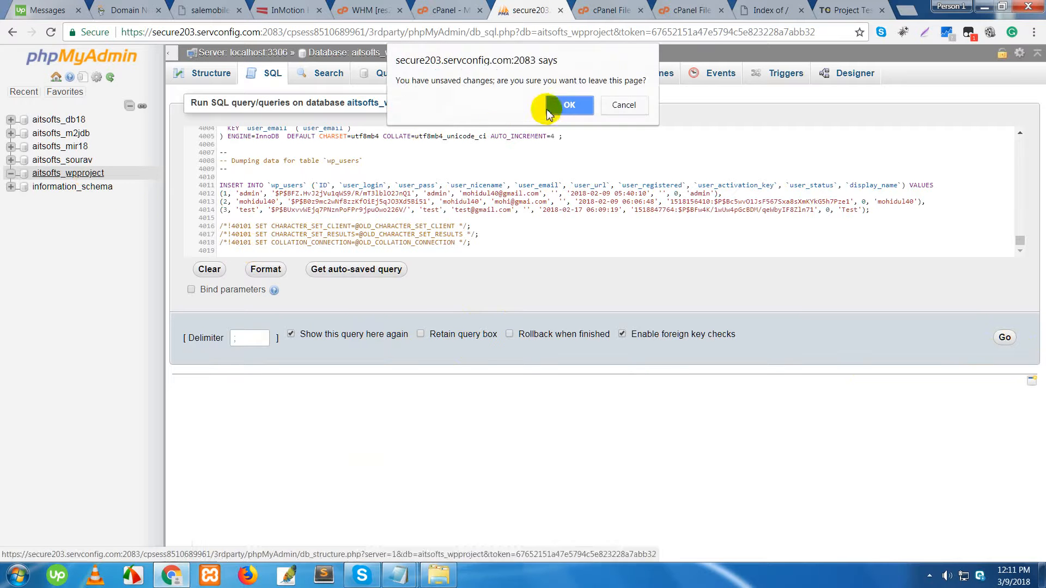
left_click(563, 105)
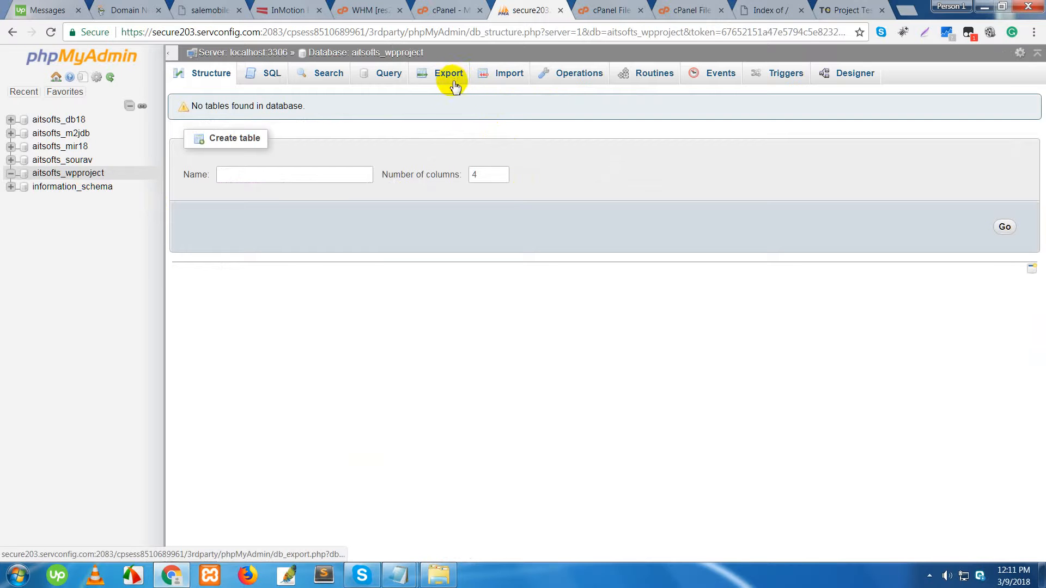
Step: Open the Import page for aitsofts_wpproject and check its 50MiB upload size limit
left_click(501, 79)
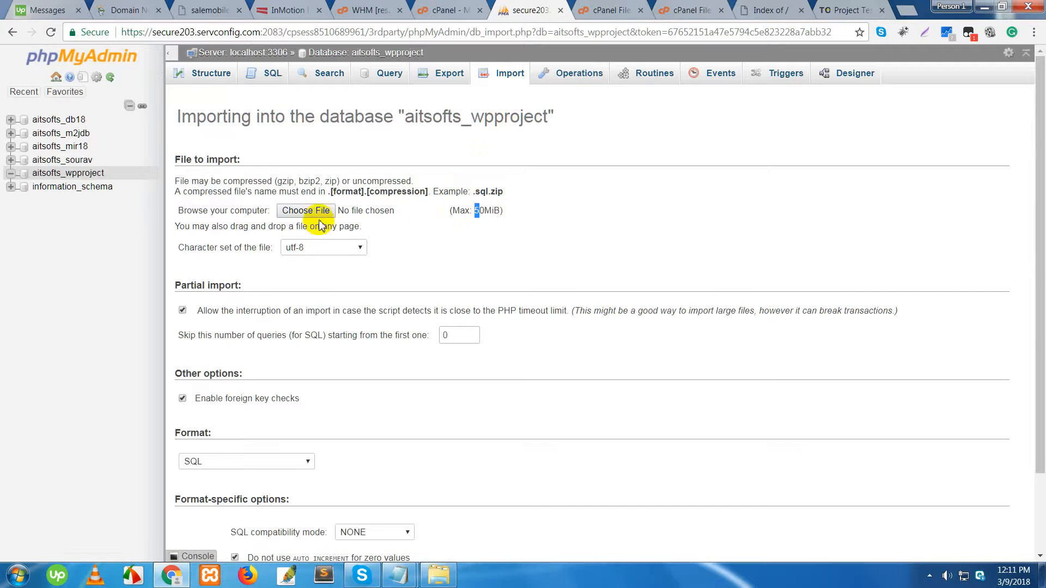
double_click(478, 210)
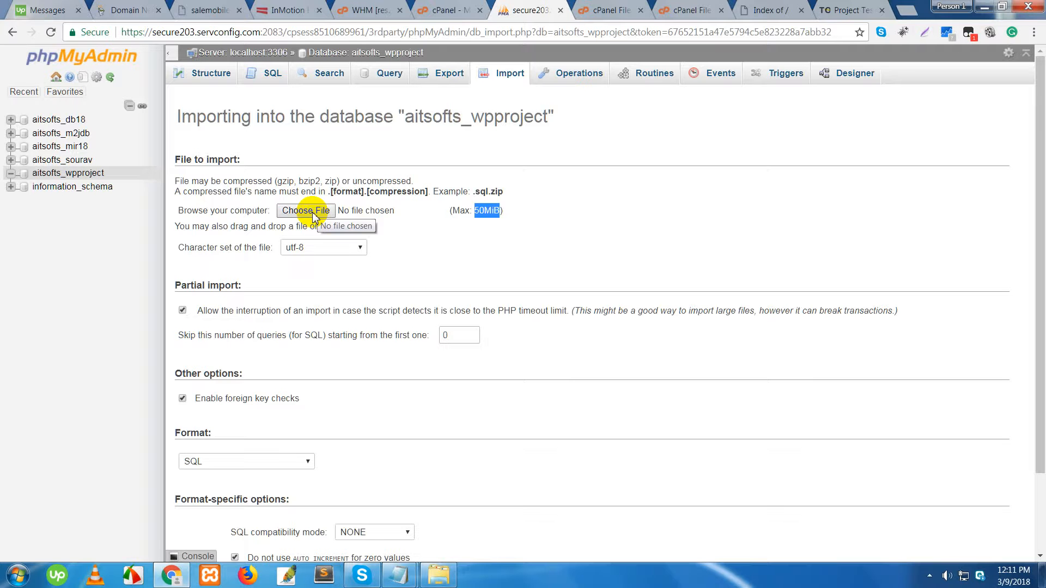
left_click(480, 245)
left_click_drag(478, 211, 482, 212)
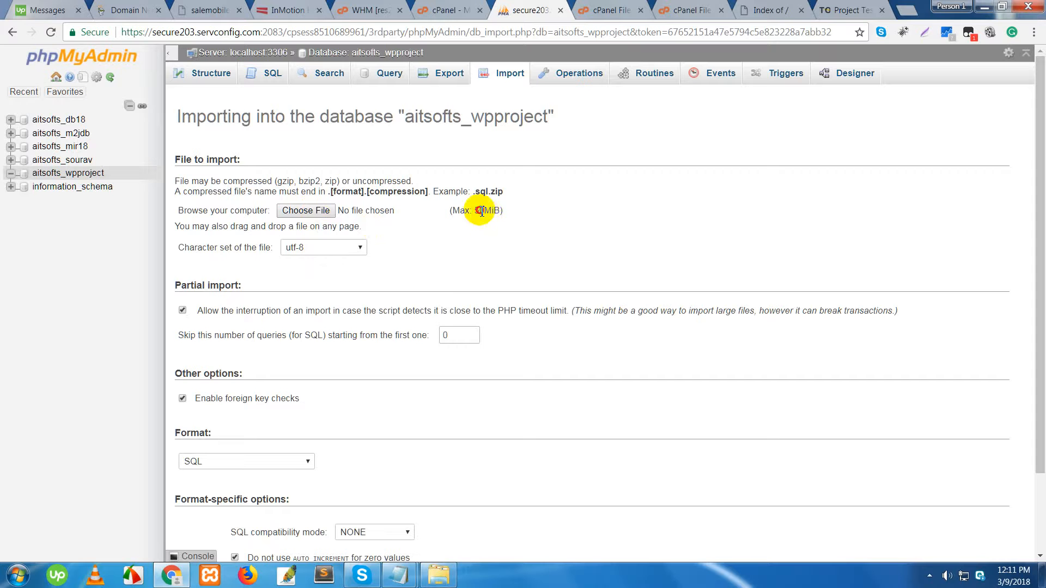
double_click(482, 211)
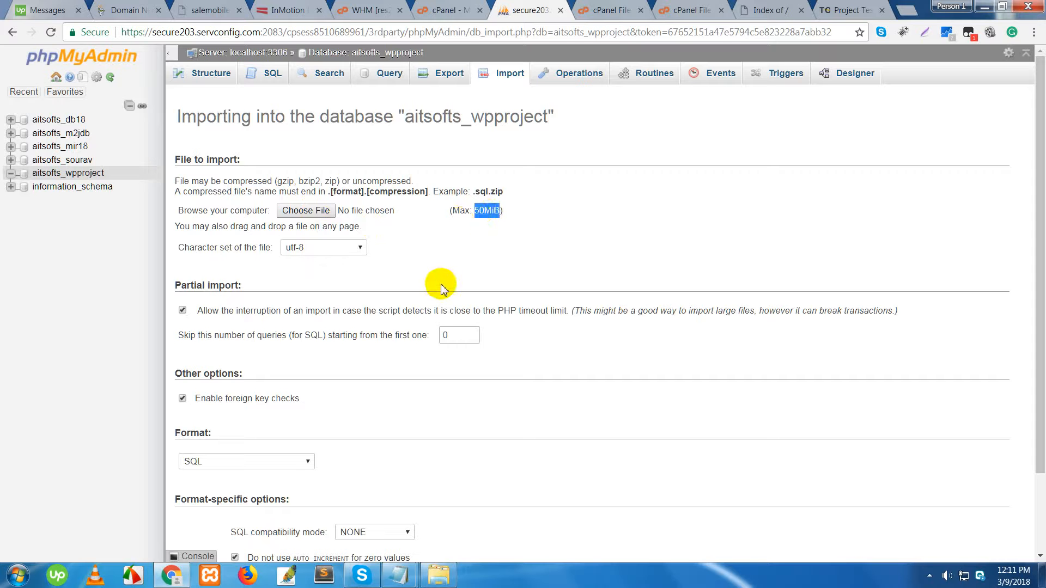
Step: Choose wordpress_project.sql from the bak folder as the file to import
left_click(301, 214)
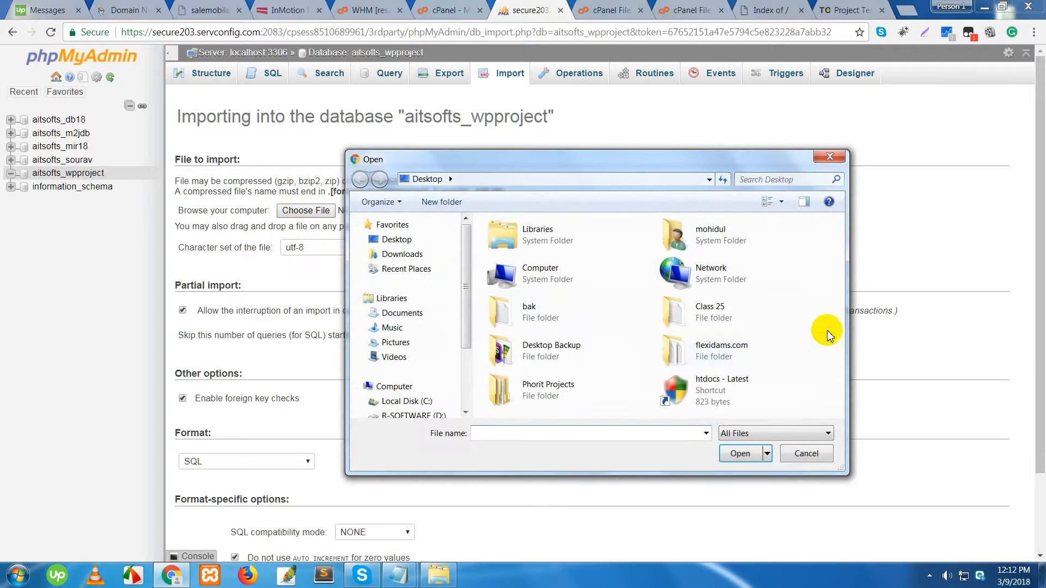
left_click(527, 321)
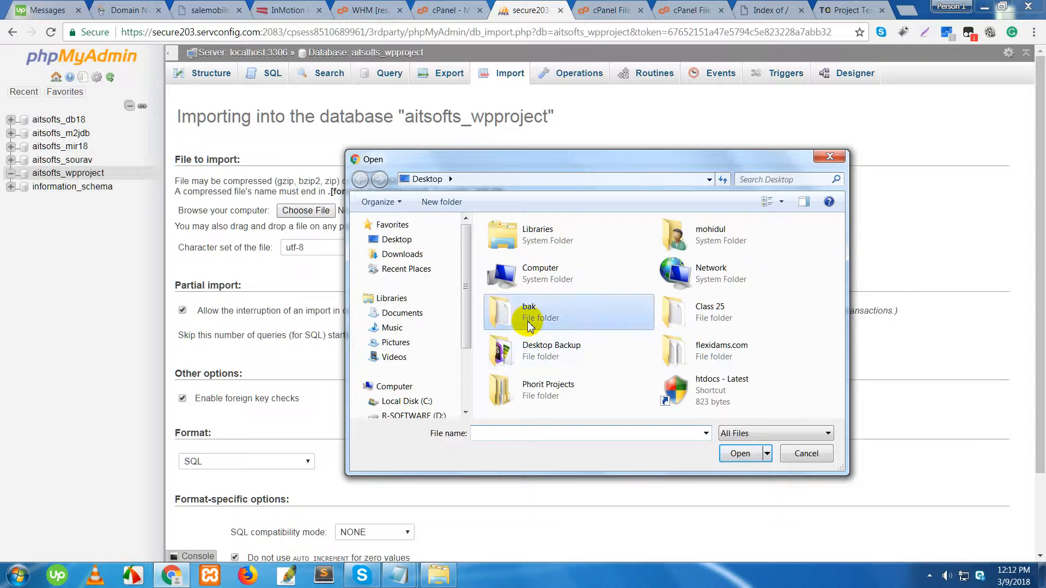
double_click(527, 322)
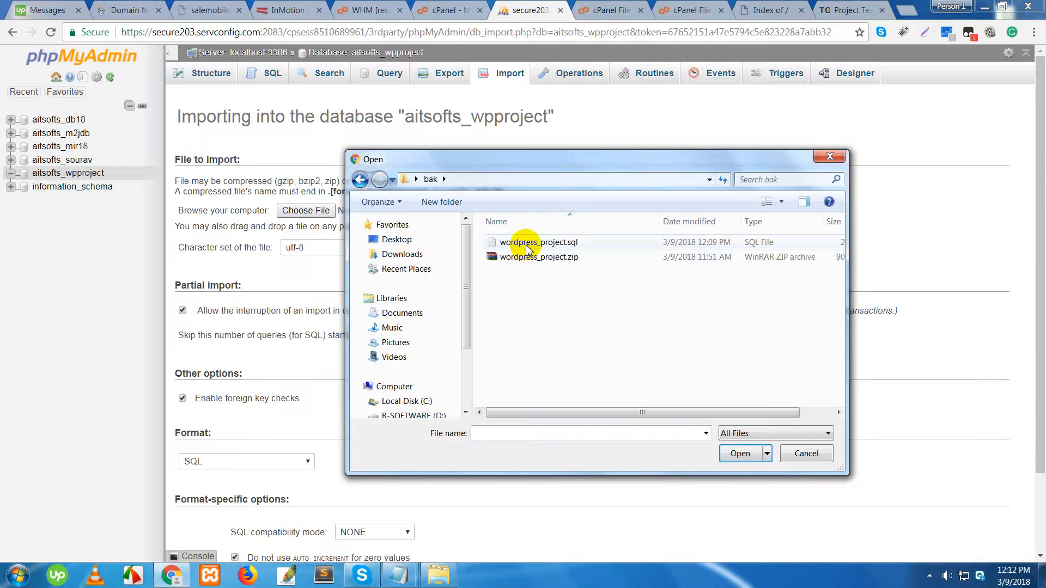
double_click(526, 244)
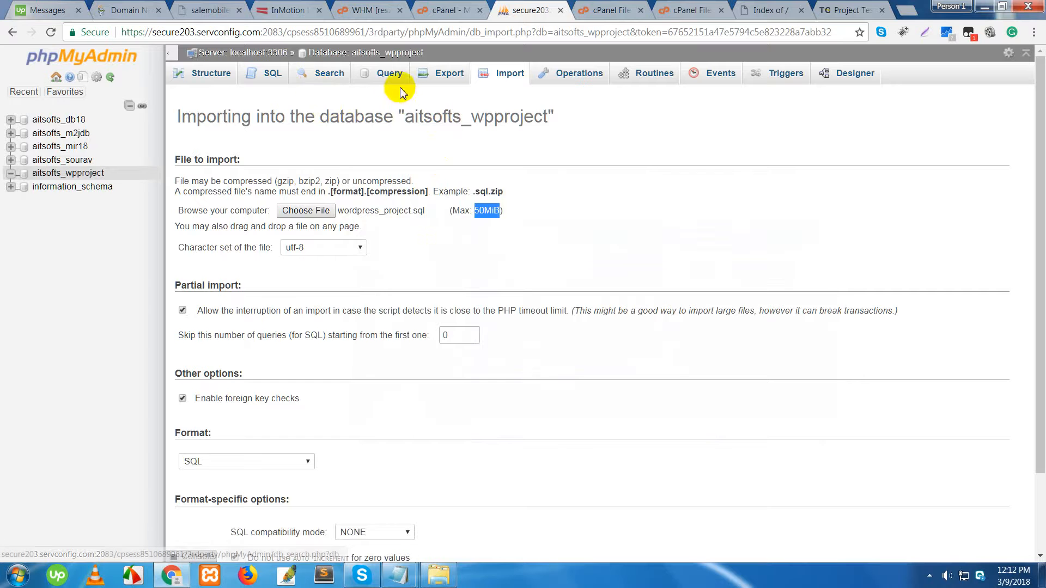
scroll(492, 354, "down", 3)
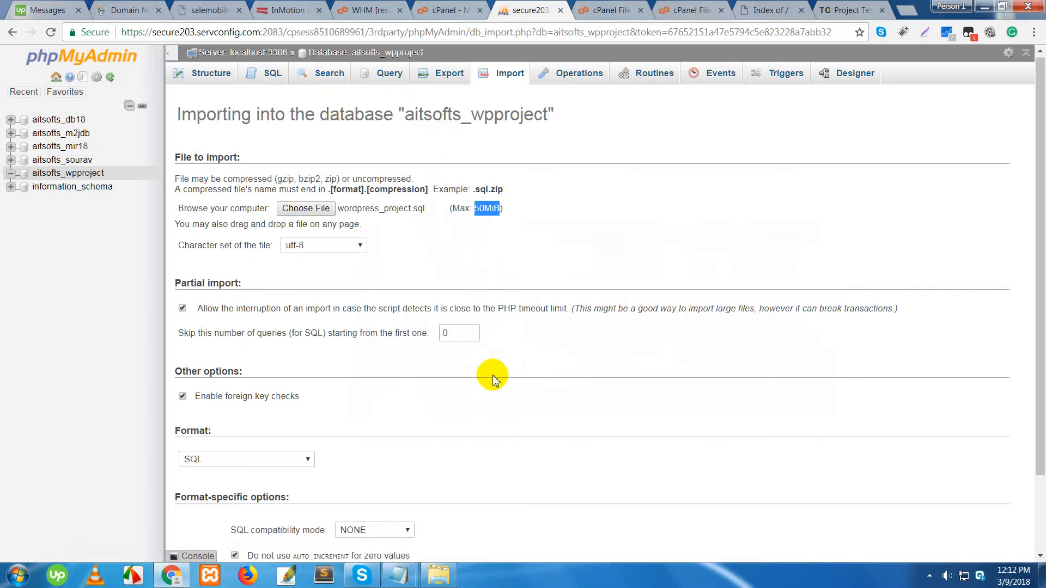
Step: Run the import, inspect the #1064 syntax error, and view the 10 tables that were created
left_click(200, 507)
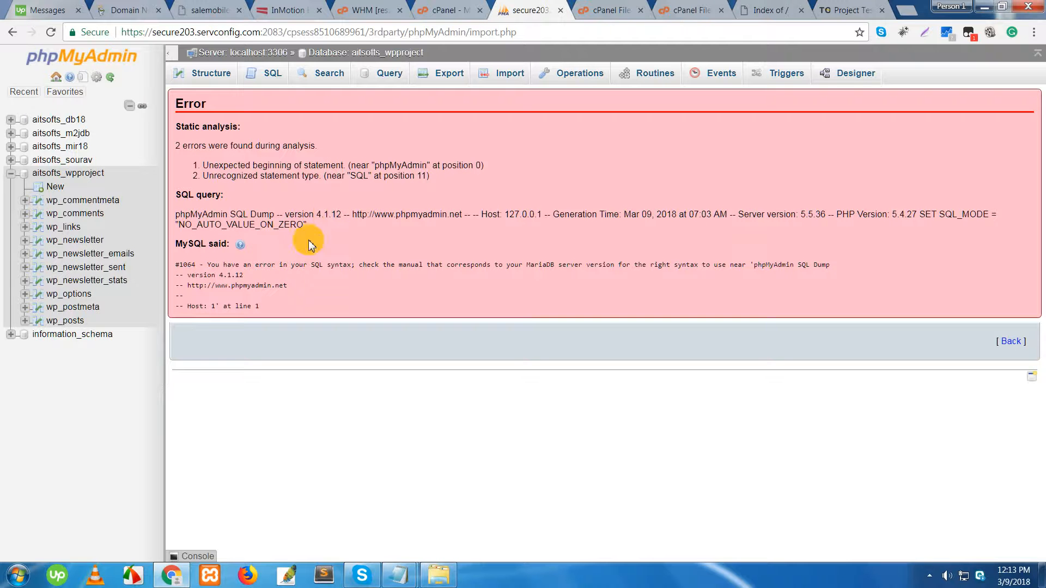
double_click(333, 180)
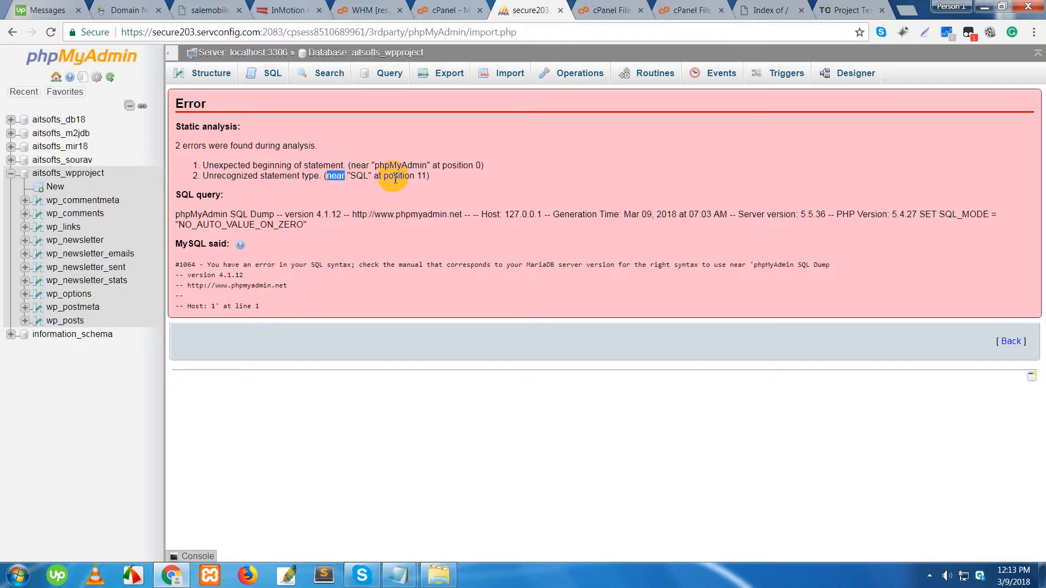
double_click(249, 226)
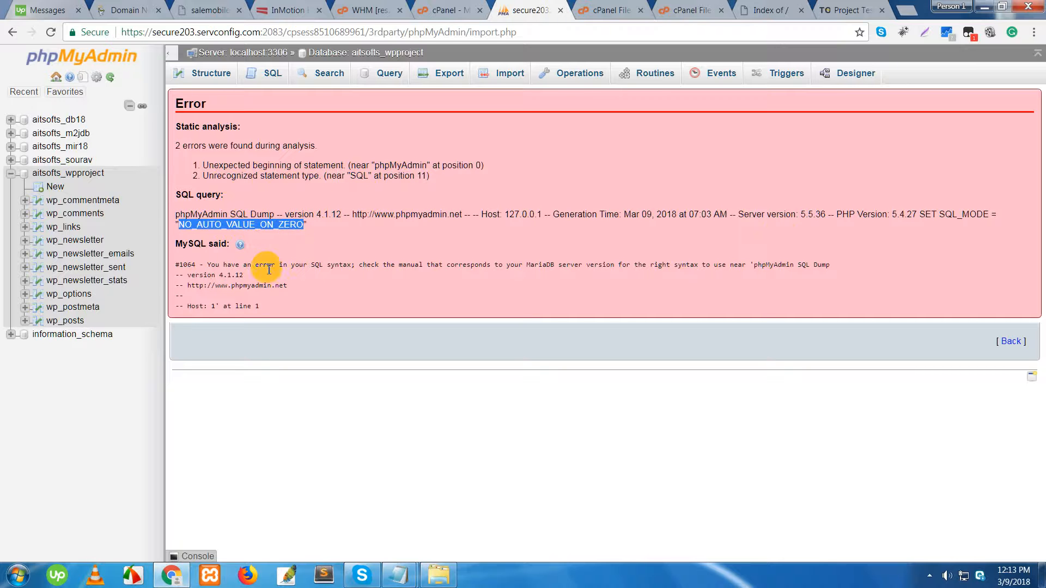
left_click_drag(211, 266, 569, 268)
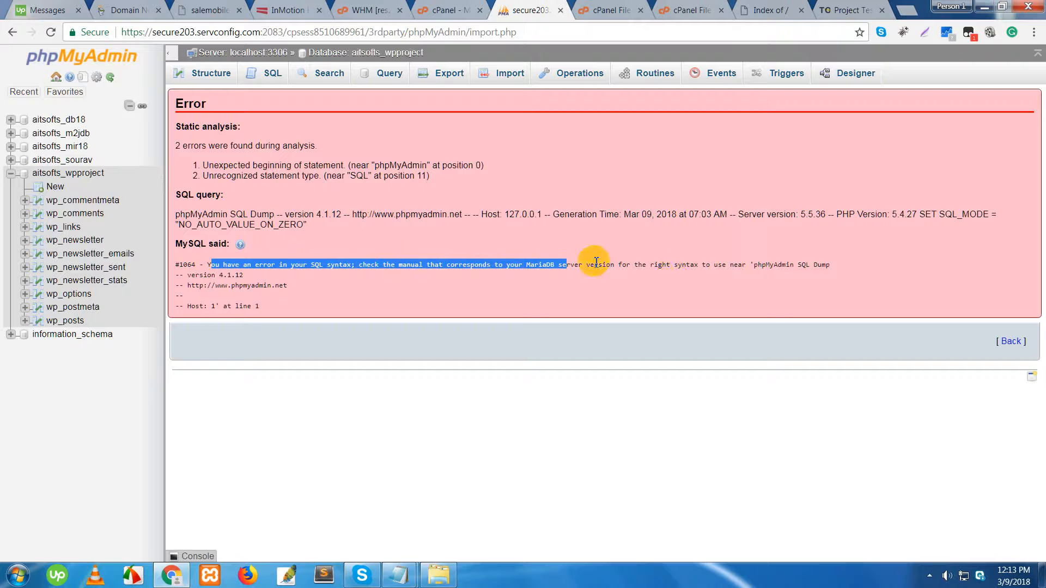
left_click_drag(594, 267, 820, 266)
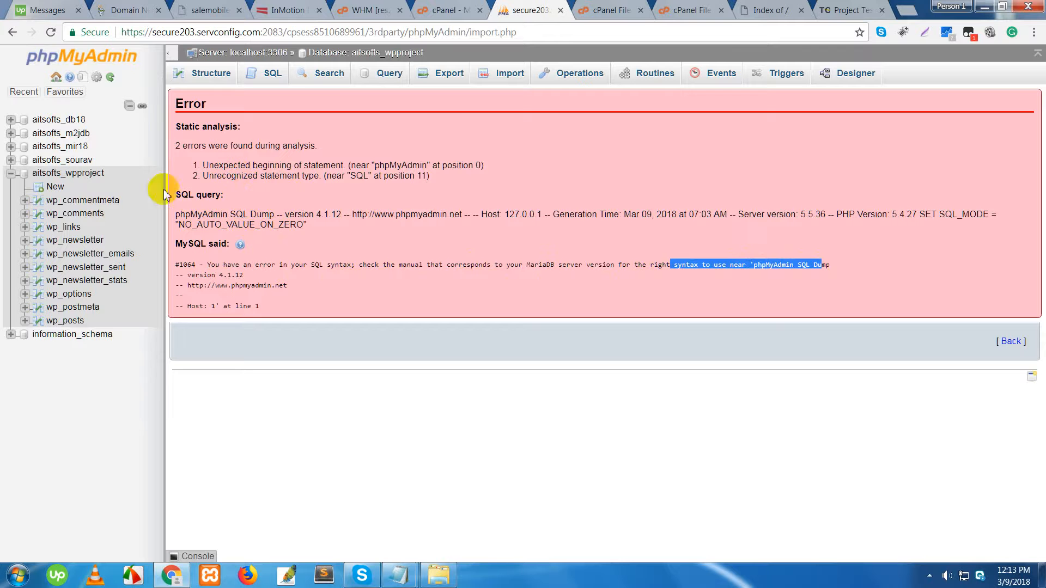
left_click(49, 172)
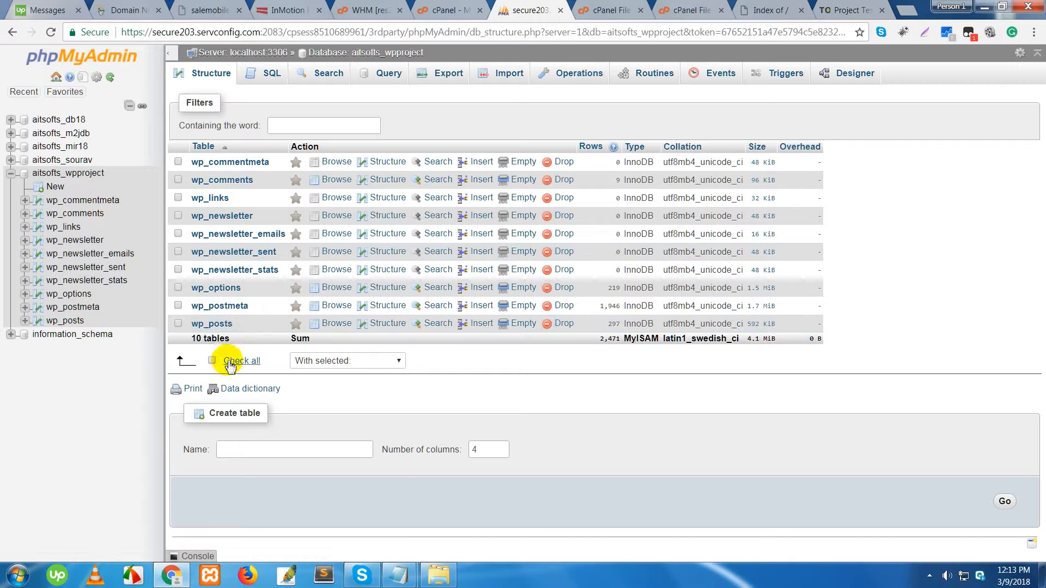
Step: Drop all tables from aitsofts_wpproject, leaving the database empty
left_click(210, 361)
left_click(347, 361)
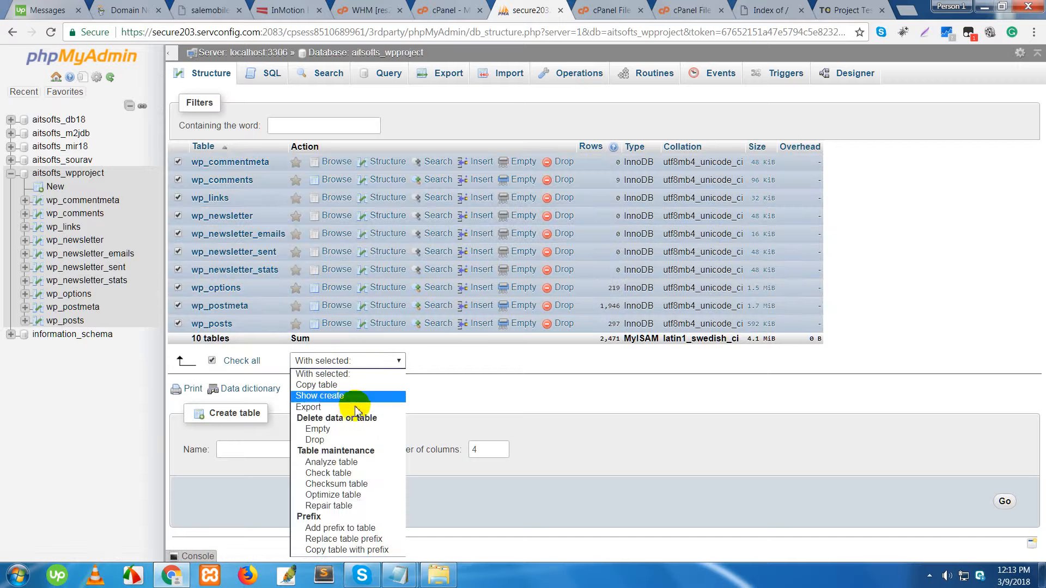
left_click(358, 440)
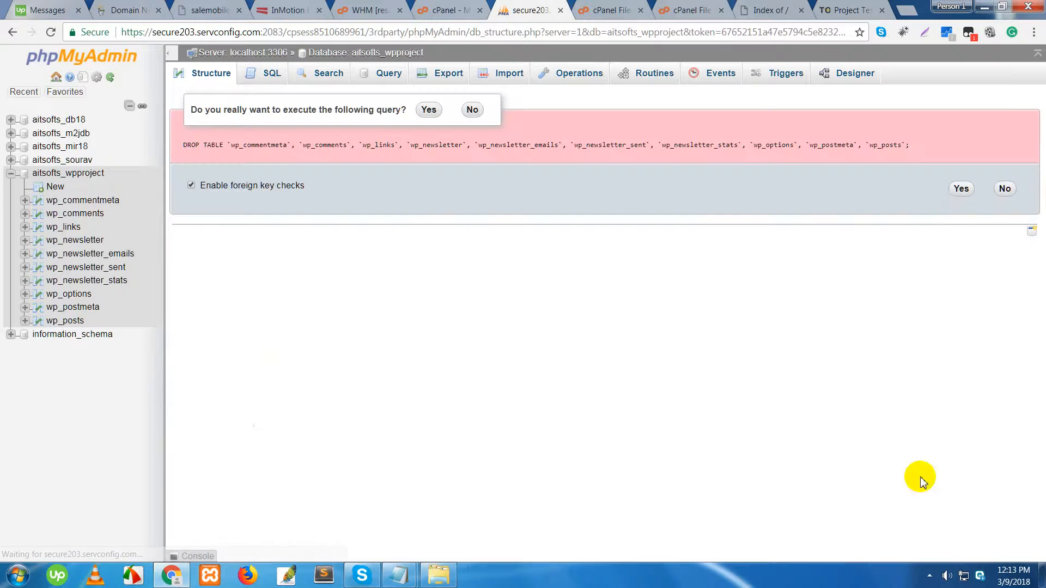
left_click(960, 190)
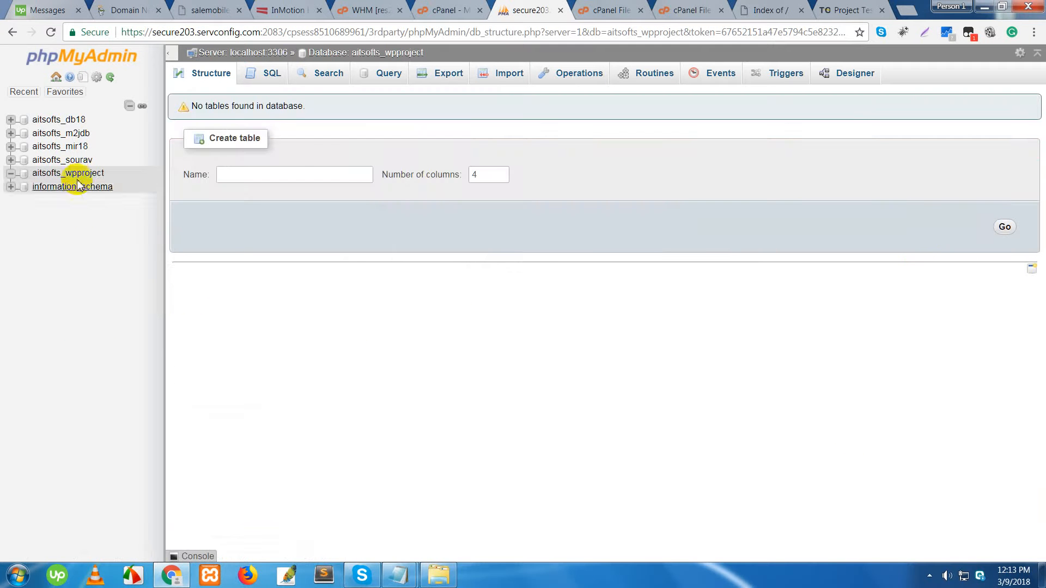
left_click(77, 172)
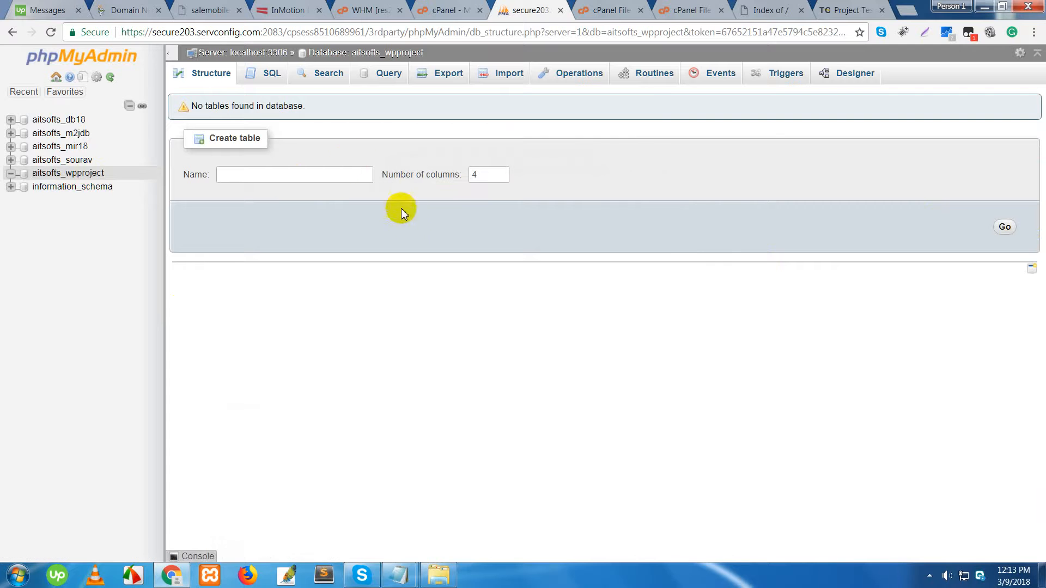
Step: Copy the full wordpress_project.sql dump from Notepad and paste it into the SQL editor
left_click(278, 78)
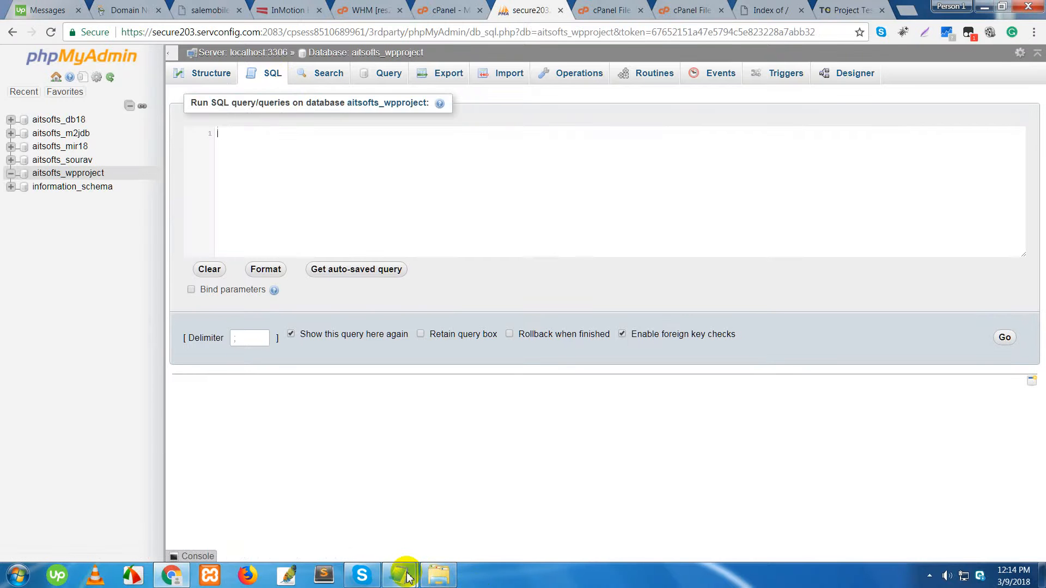
mouse_move(408, 578)
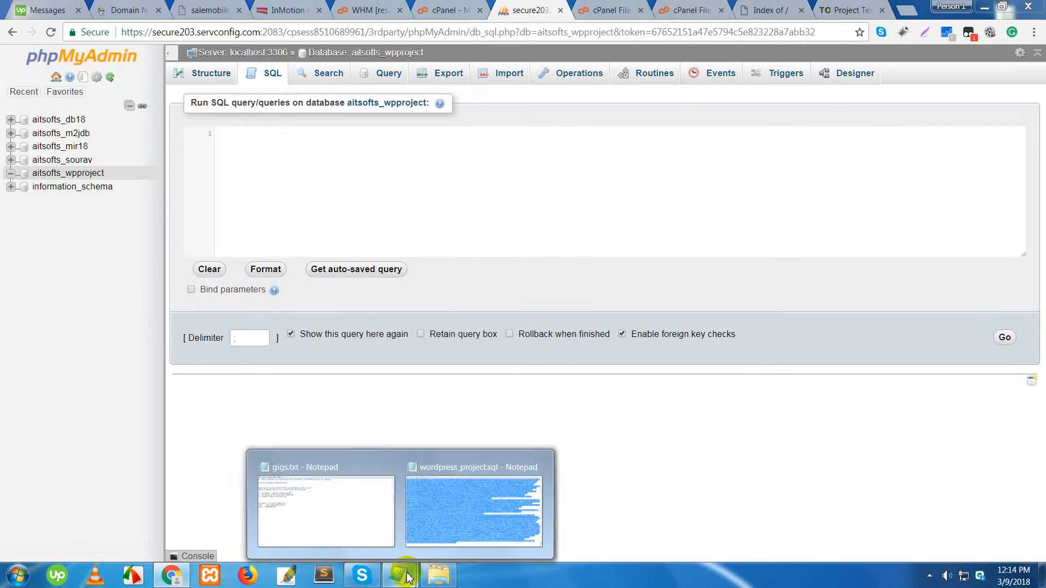
left_click(465, 518)
right_click(477, 351)
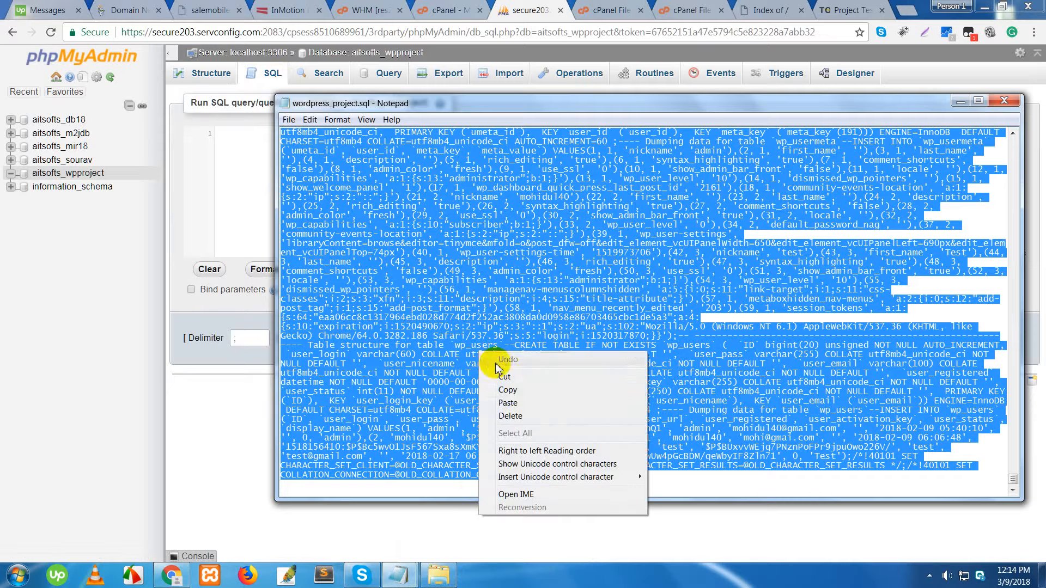
left_click(497, 387)
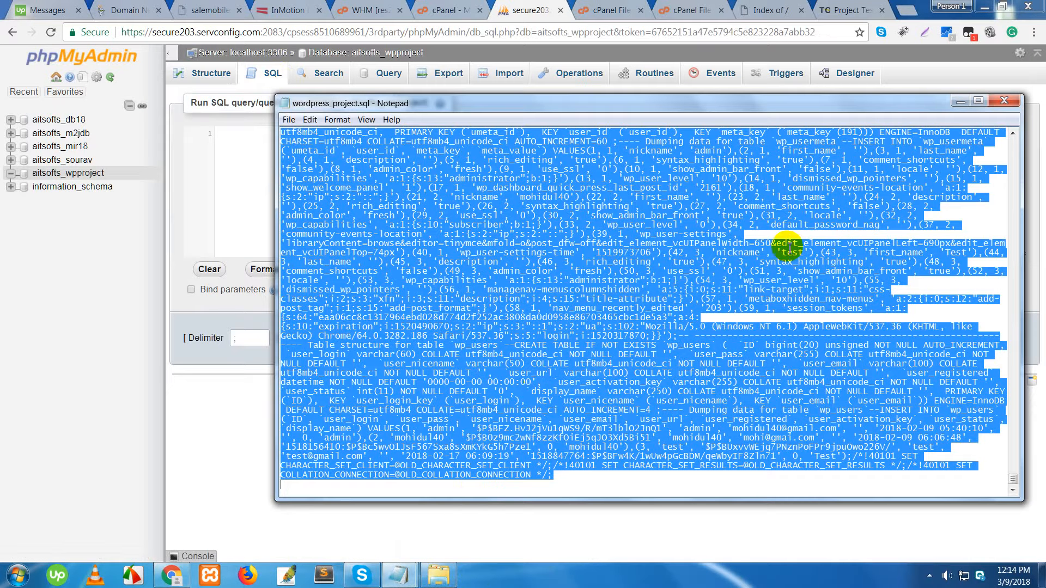
left_click(959, 101)
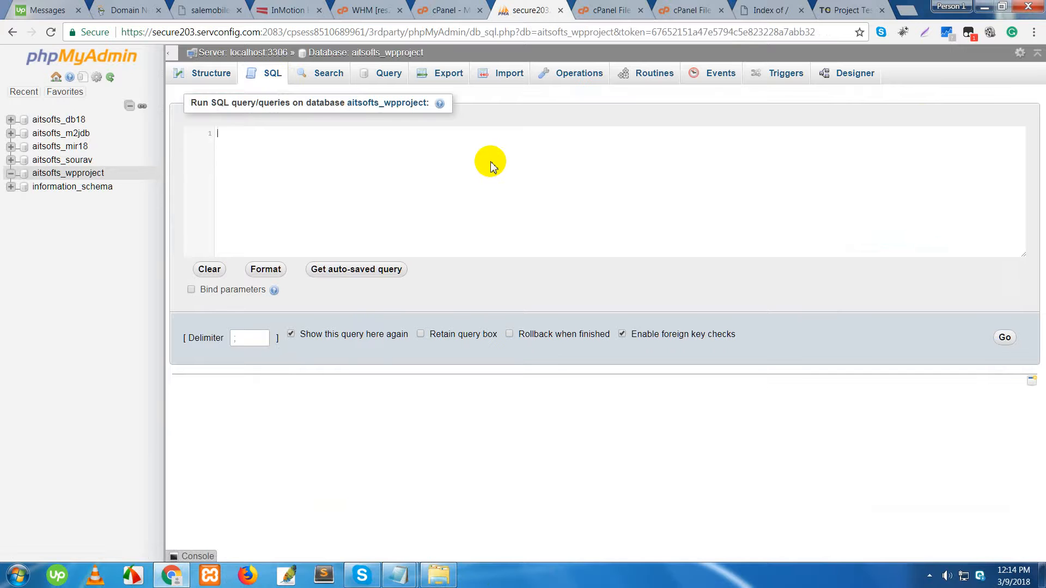
key("ctrl+v")
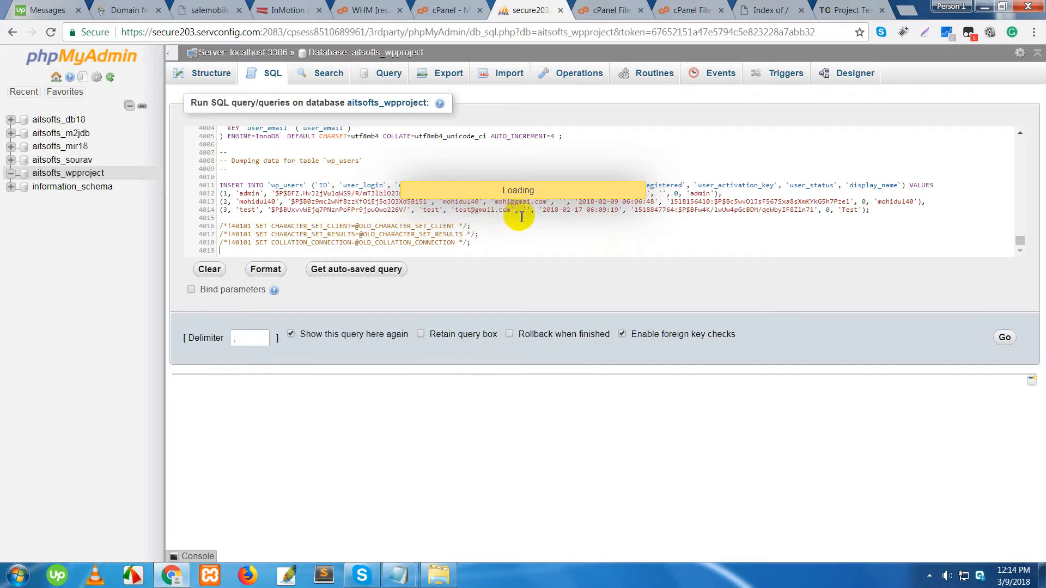
left_click(444, 12)
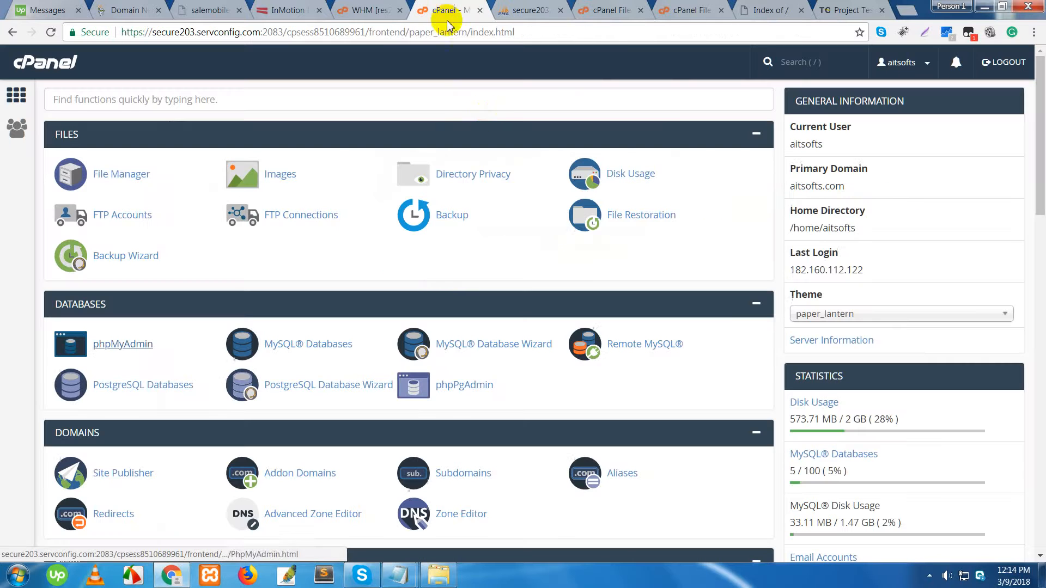
Step: Close the upload tab, open test.aitsofts.com in File Manager, and start extracting wordpress_project.zip
left_click(663, 10)
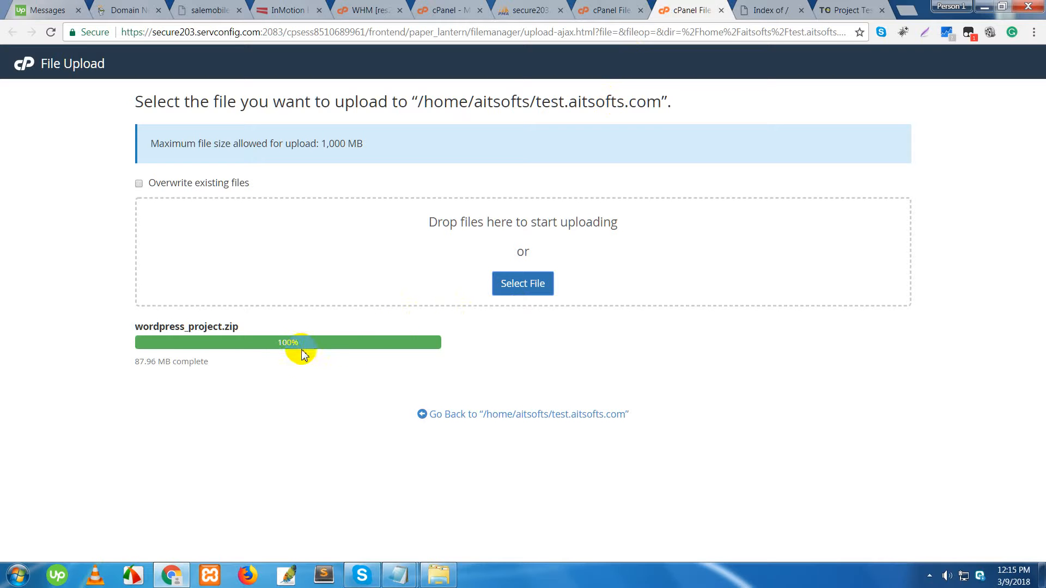
left_click(722, 11)
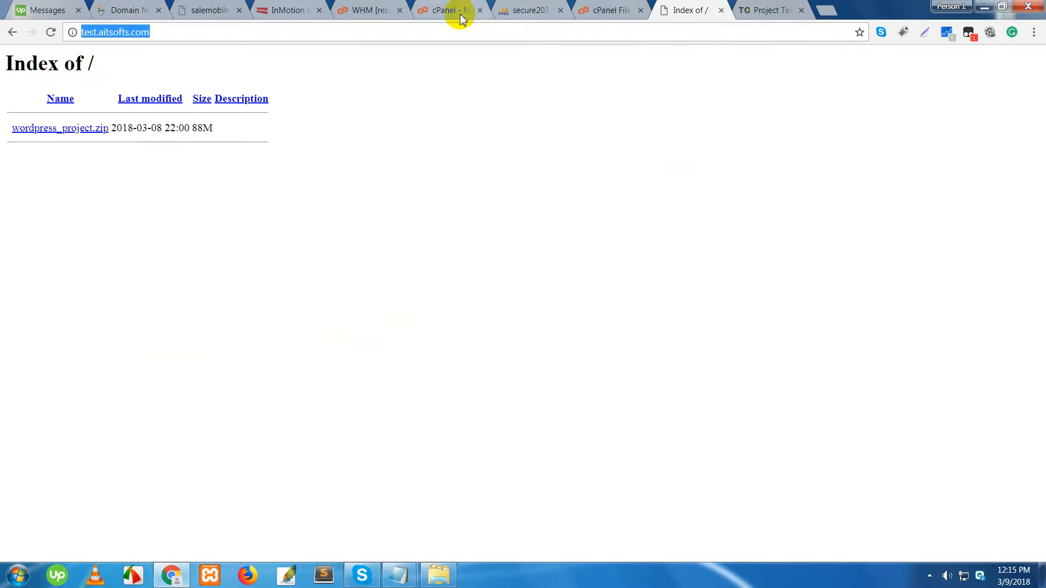
left_click(443, 10)
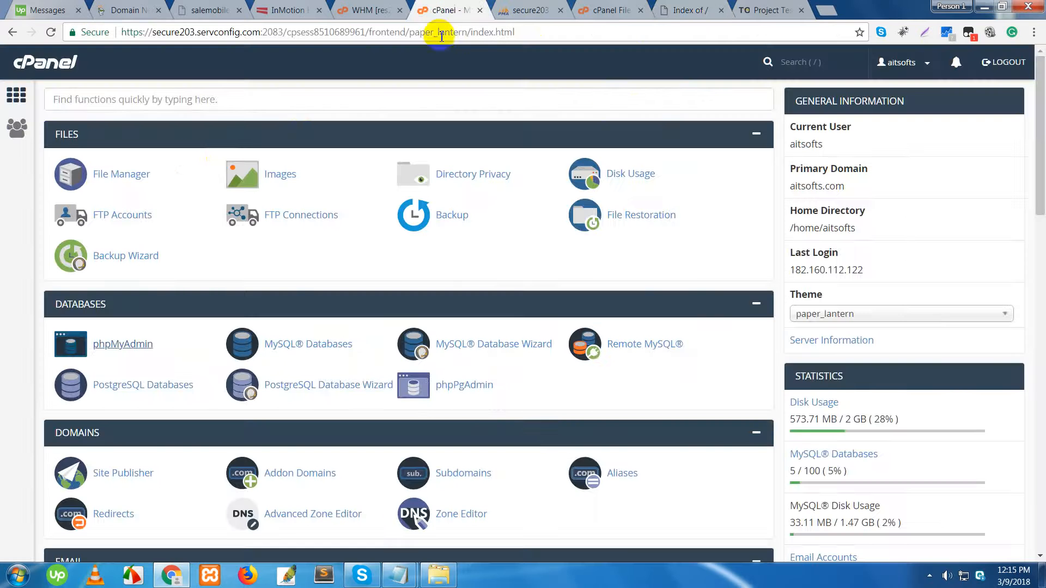
left_click(126, 174)
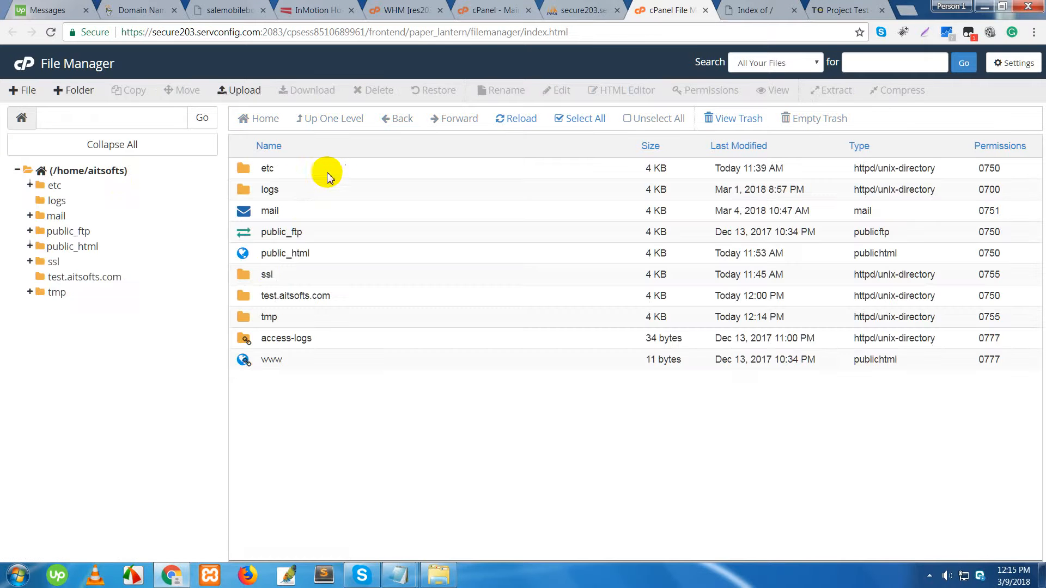
double_click(243, 297)
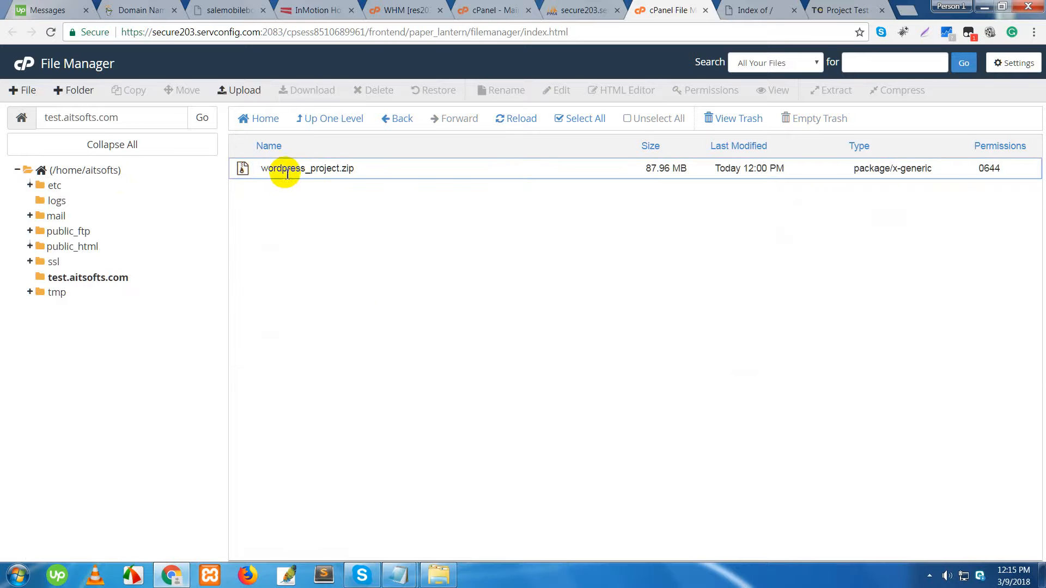
left_click(250, 172)
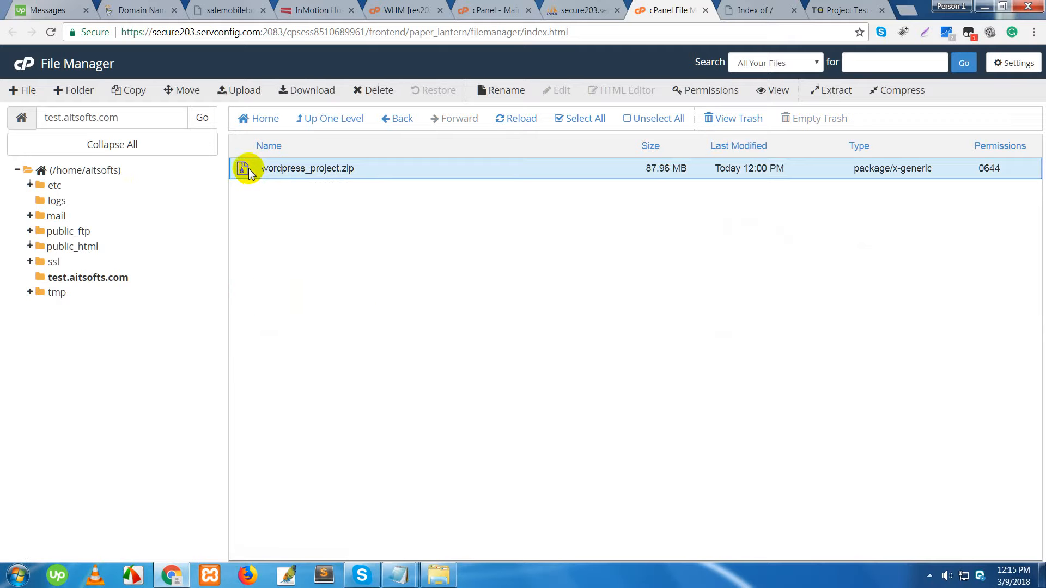
left_click(836, 92)
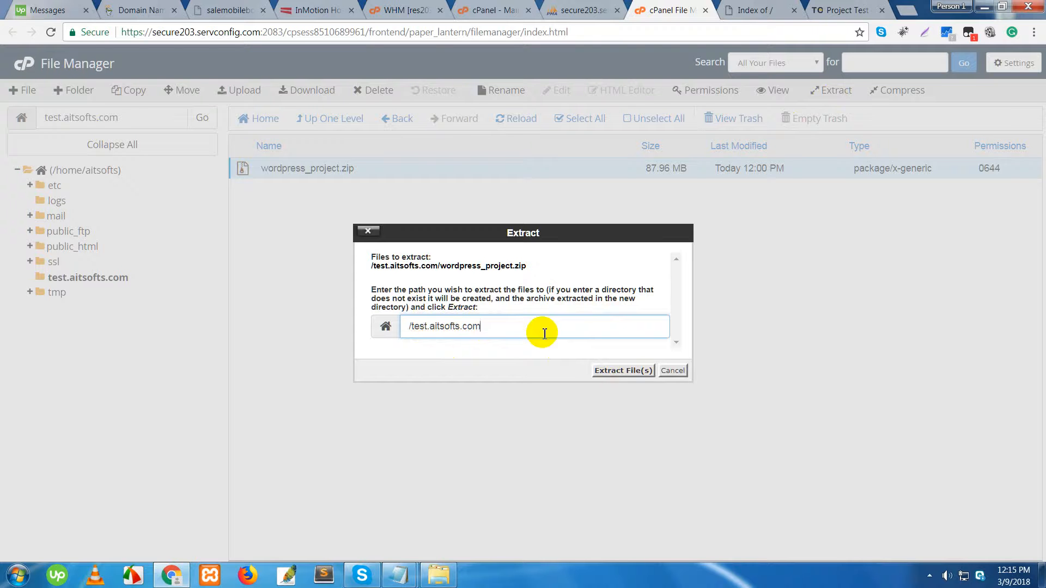
Step: Extract wordpress_project.zip into /test.aitsofts.com and dismiss the extraction results
left_click(606, 373)
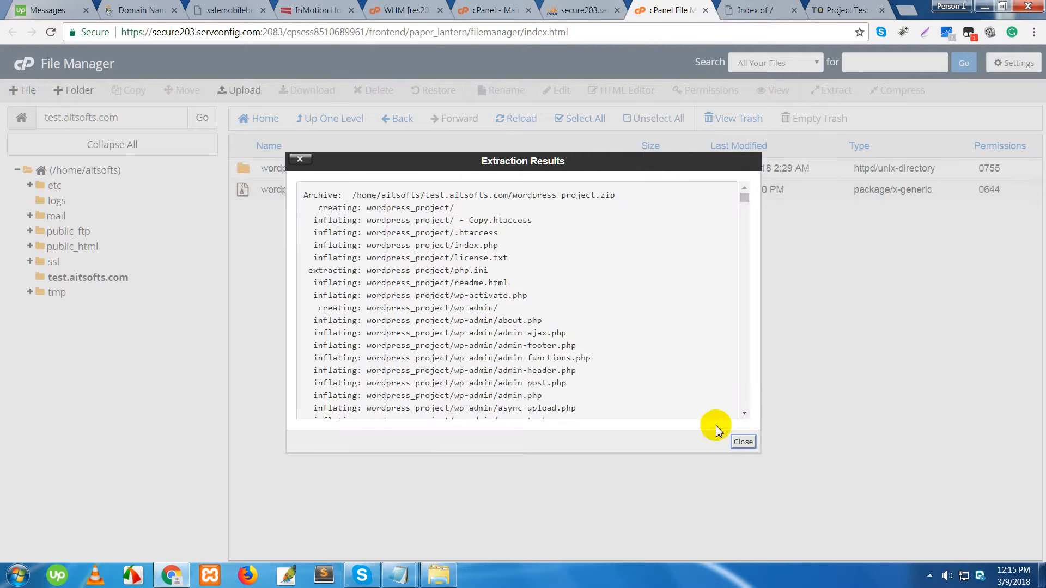
left_click(742, 442)
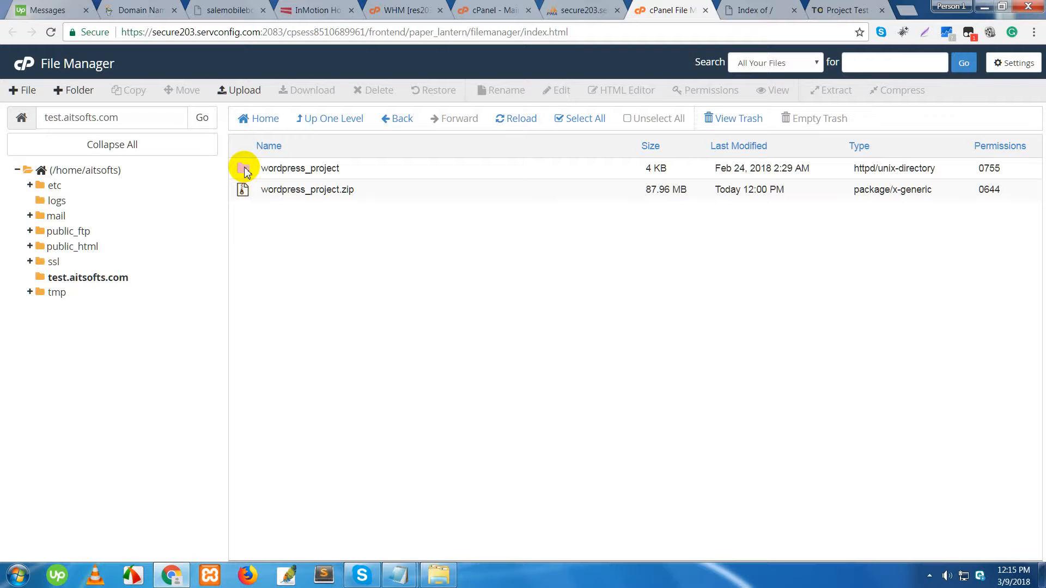
Step: Browse into the extracted wordpress_project folder to inspect its WordPress files
double_click(245, 170)
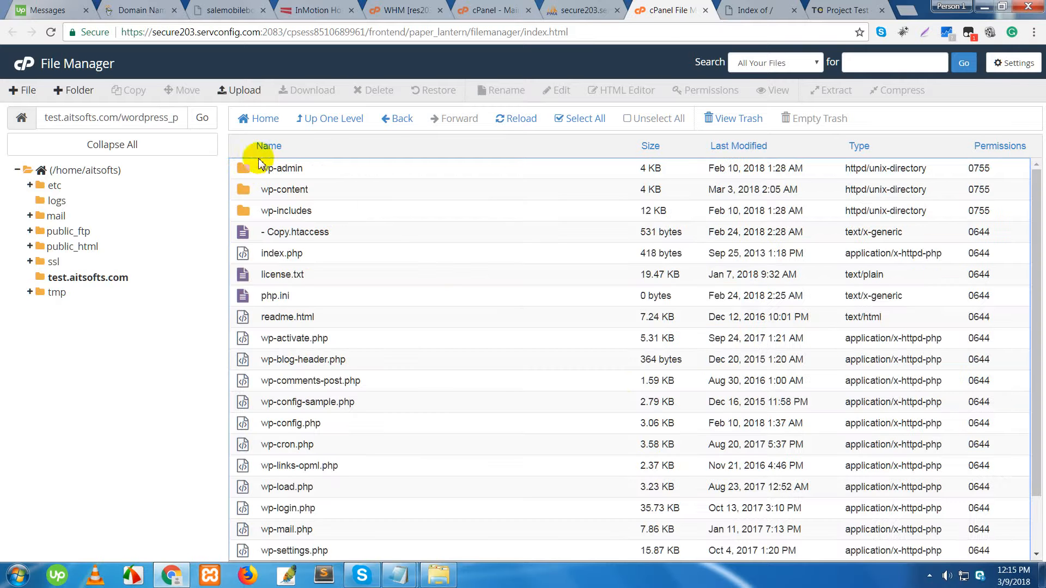
left_click(333, 123)
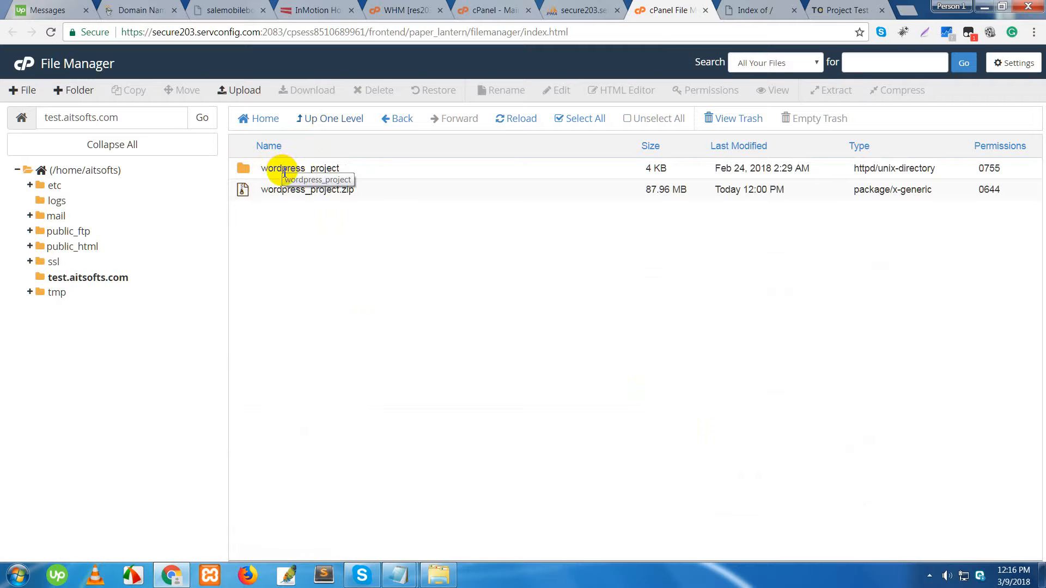
double_click(238, 173)
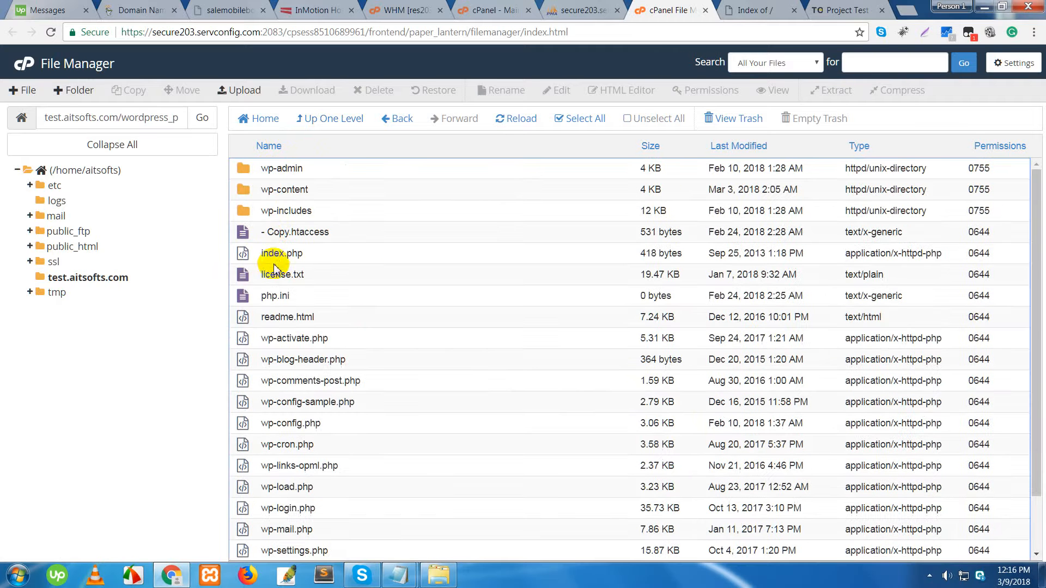
left_click(312, 120)
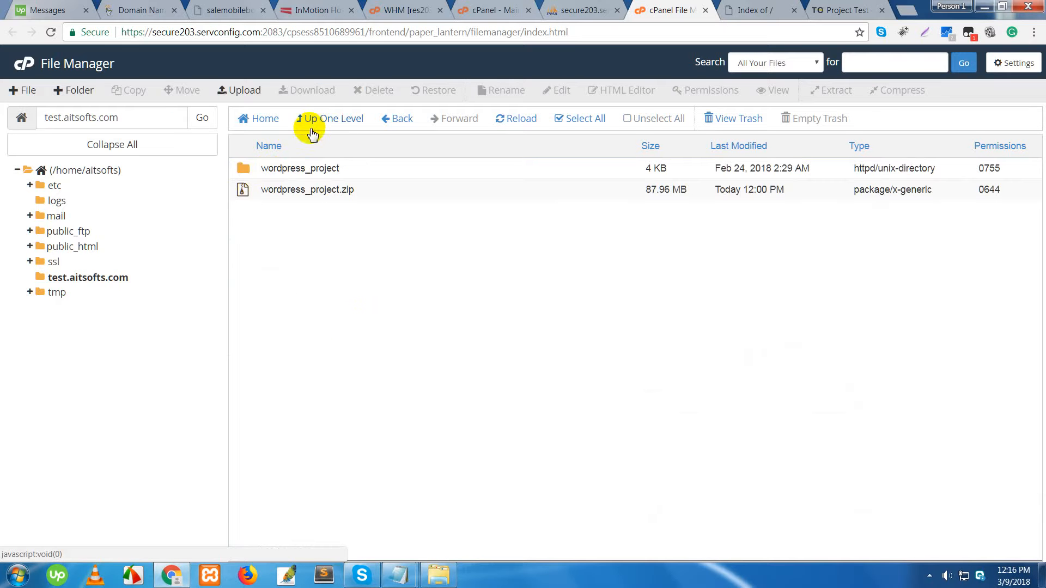
double_click(243, 169)
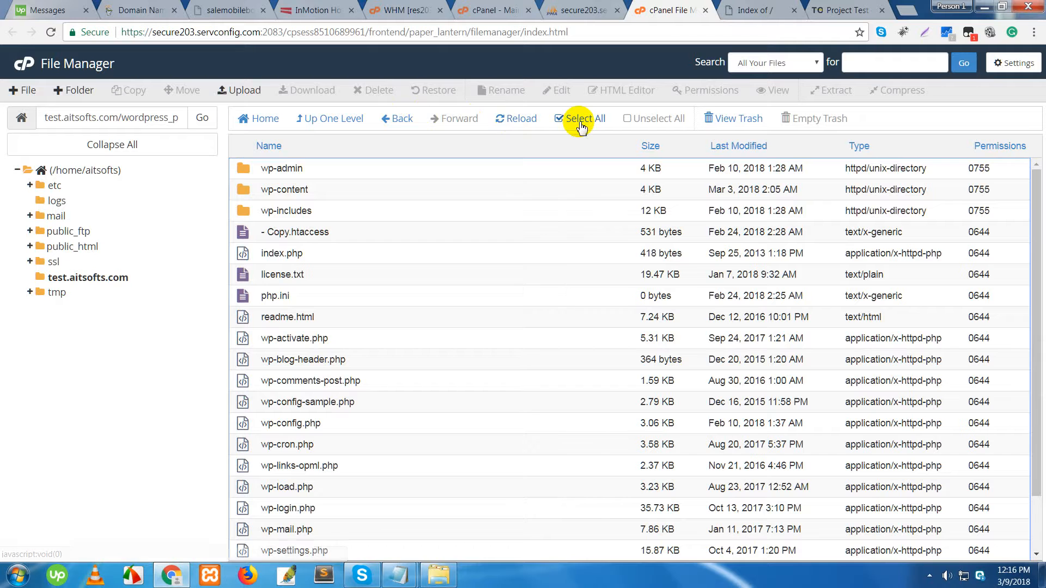
Step: Move all WordPress files from wordpress_project up into /test.aitsofts.com
left_click(581, 119)
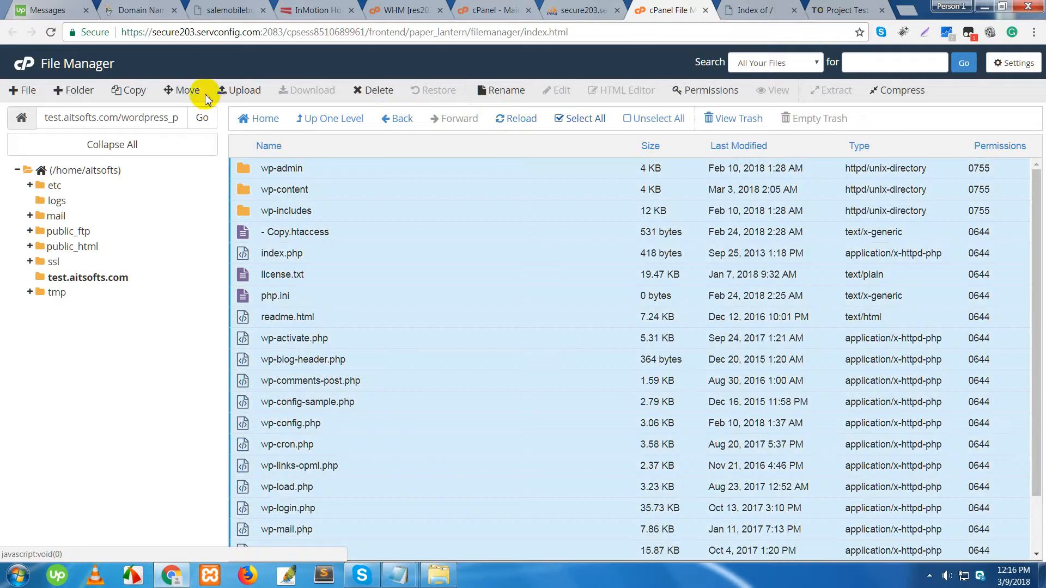
left_click(187, 92)
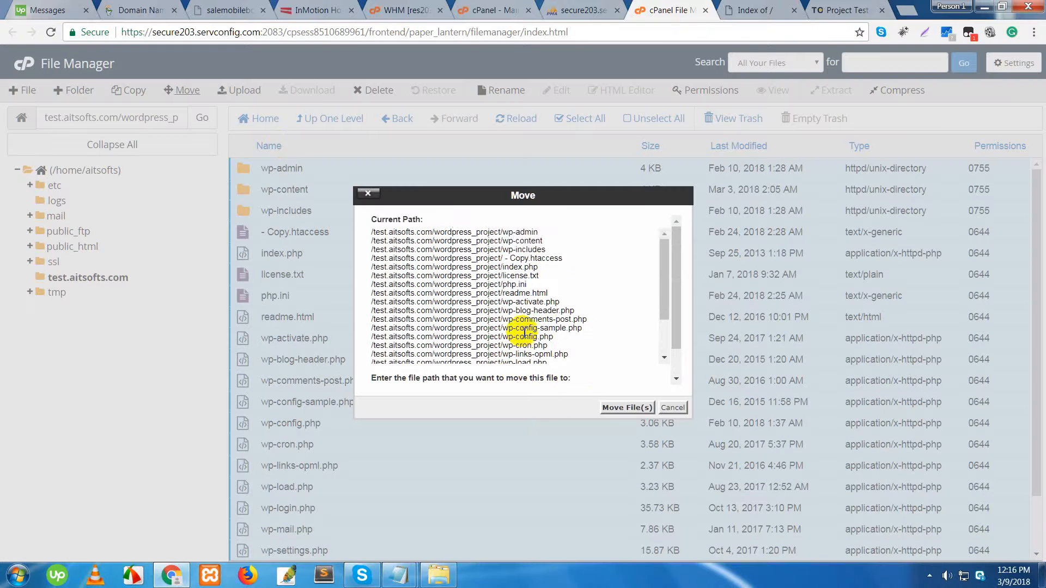
scroll(518, 294, "down", 2)
left_click(569, 373)
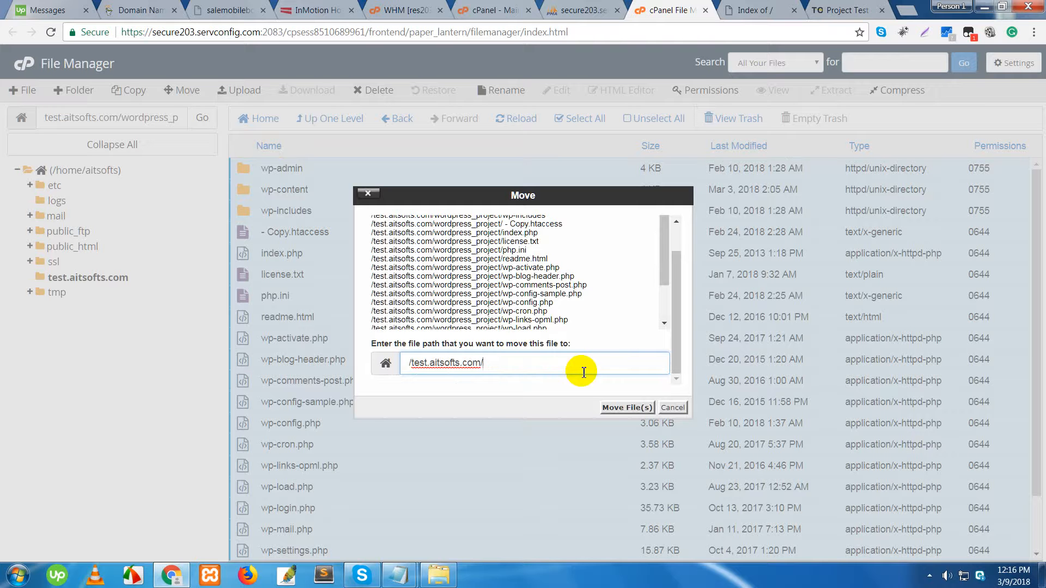
key("Return")
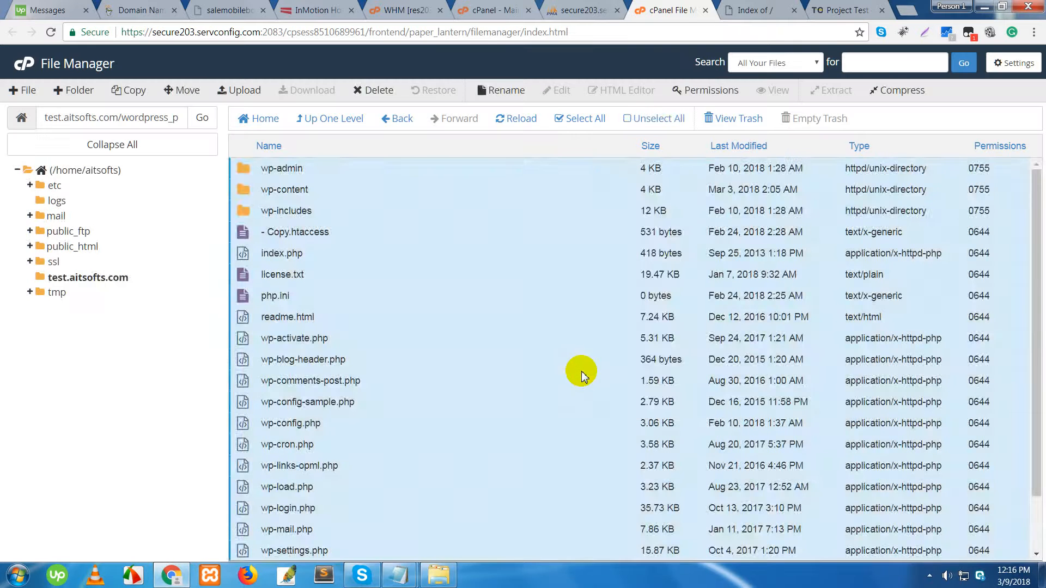
left_click(330, 118)
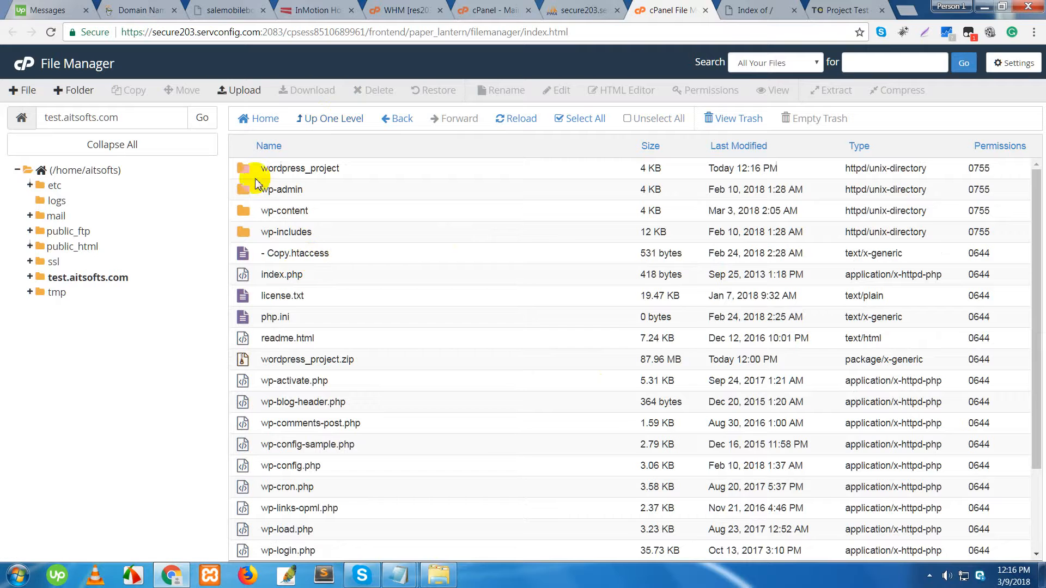
left_click(242, 166)
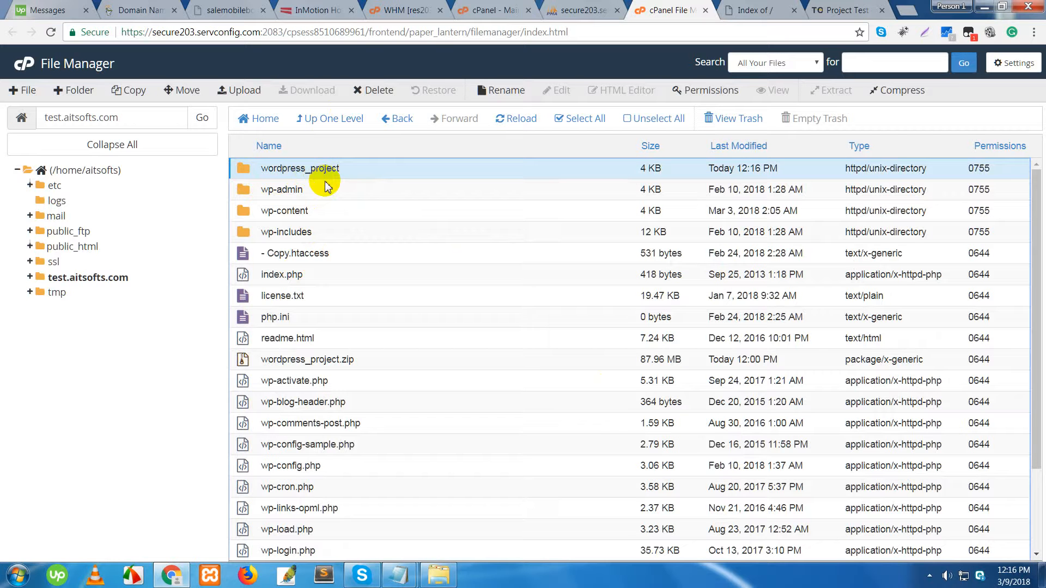
Step: Permanently delete the empty wordpress_project folder from test.aitsofts.com, bypassing the trash
left_click(371, 91)
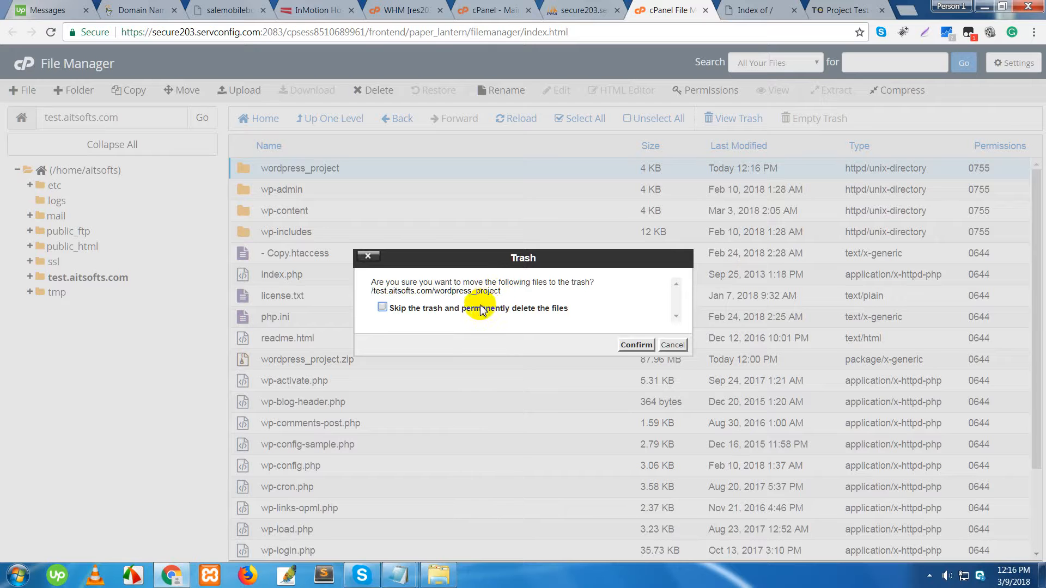
left_click(479, 308)
left_click(626, 345)
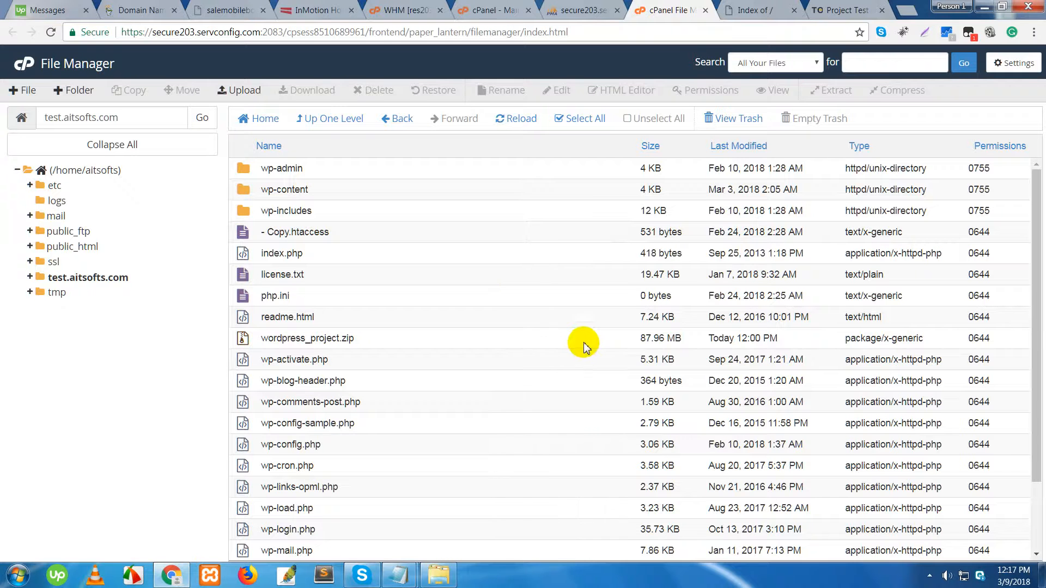
left_click(590, 15)
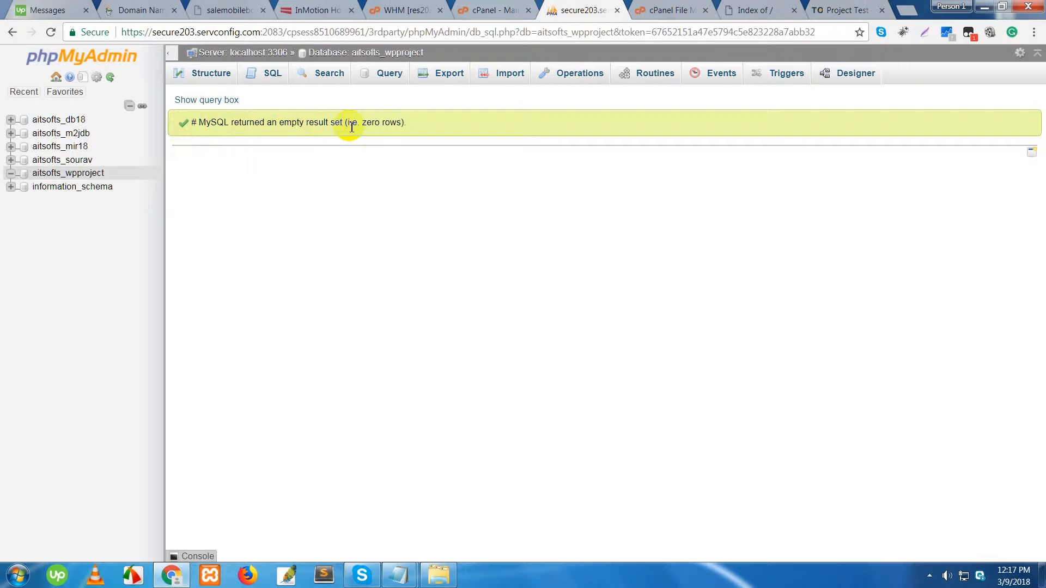
left_click(84, 175)
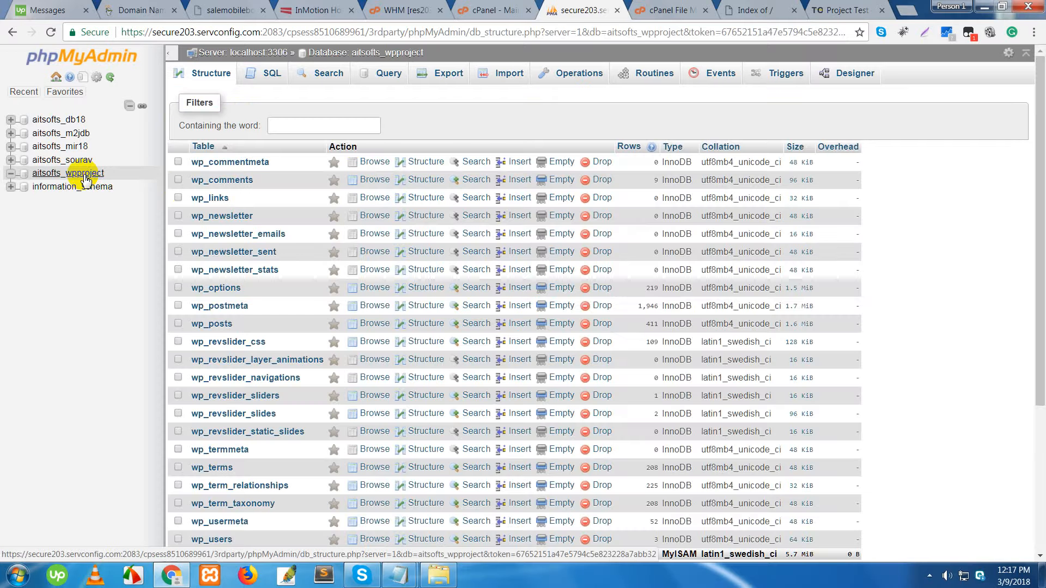
scroll(467, 386, "down", 4)
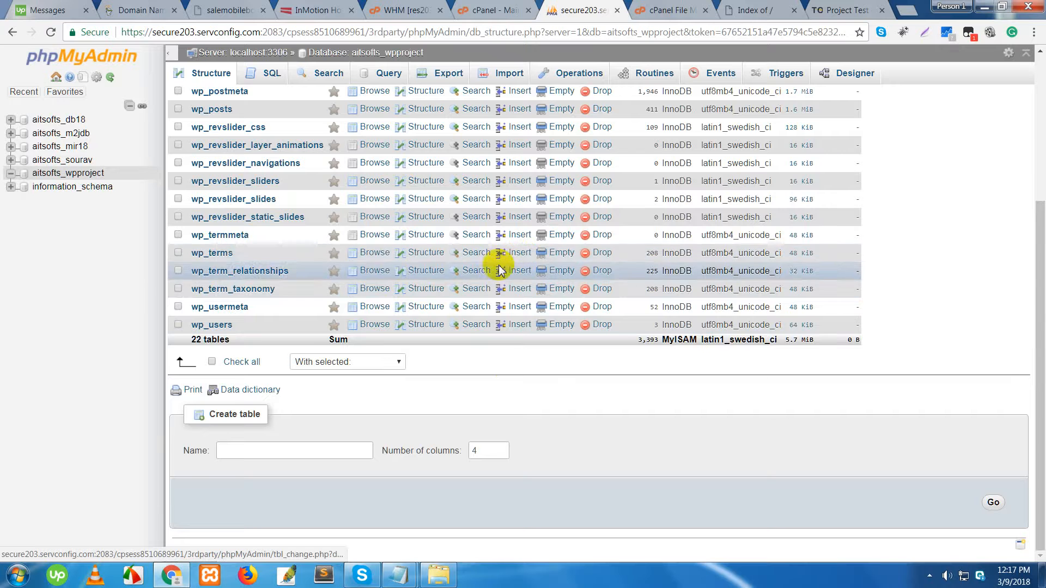
scroll(568, 324, "up", 4)
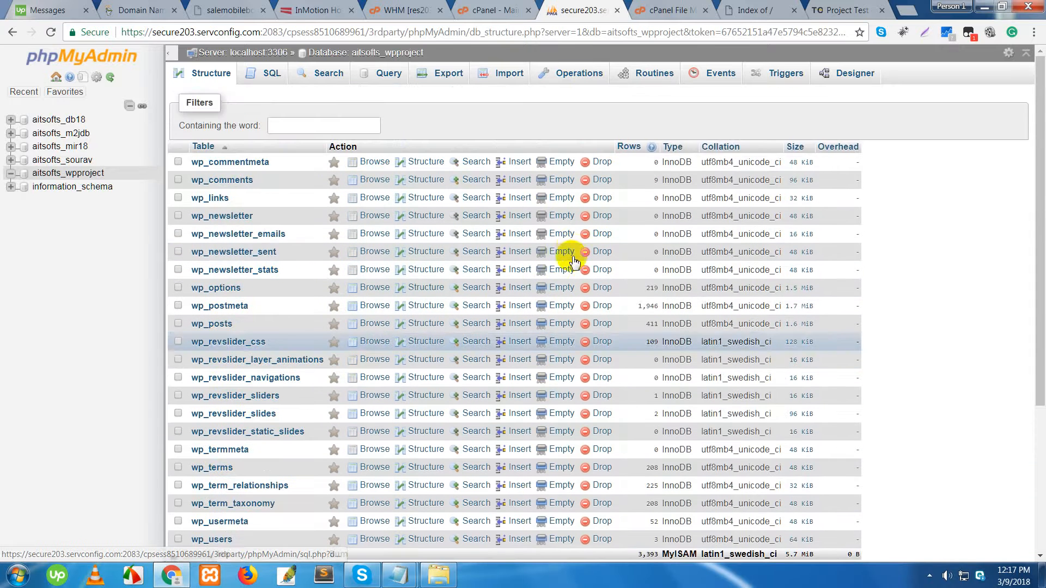
left_click(654, 16)
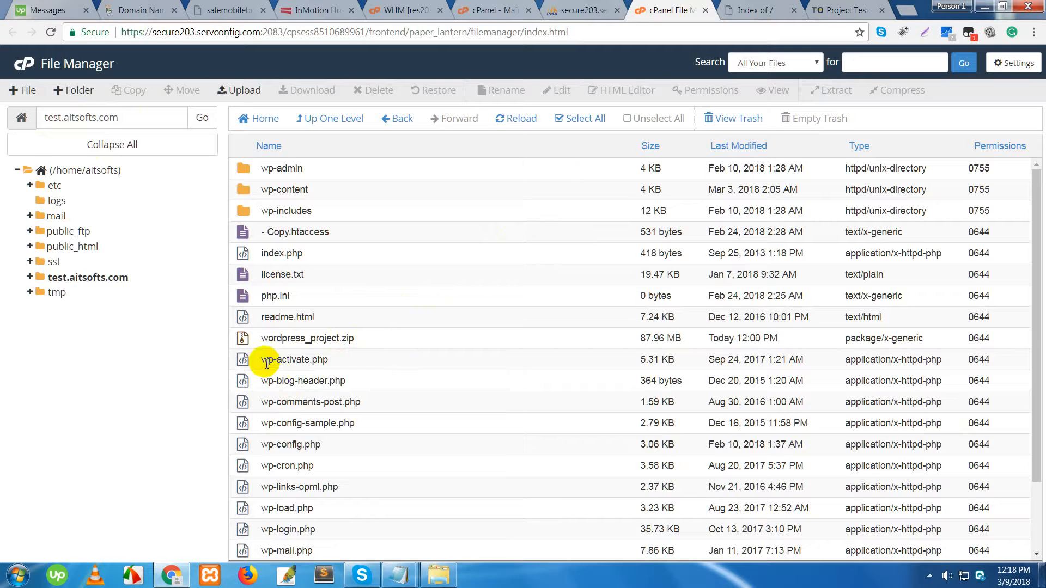
Step: Open wp-config.php in the cPanel code editor with line wrapping toggled
left_click(245, 447)
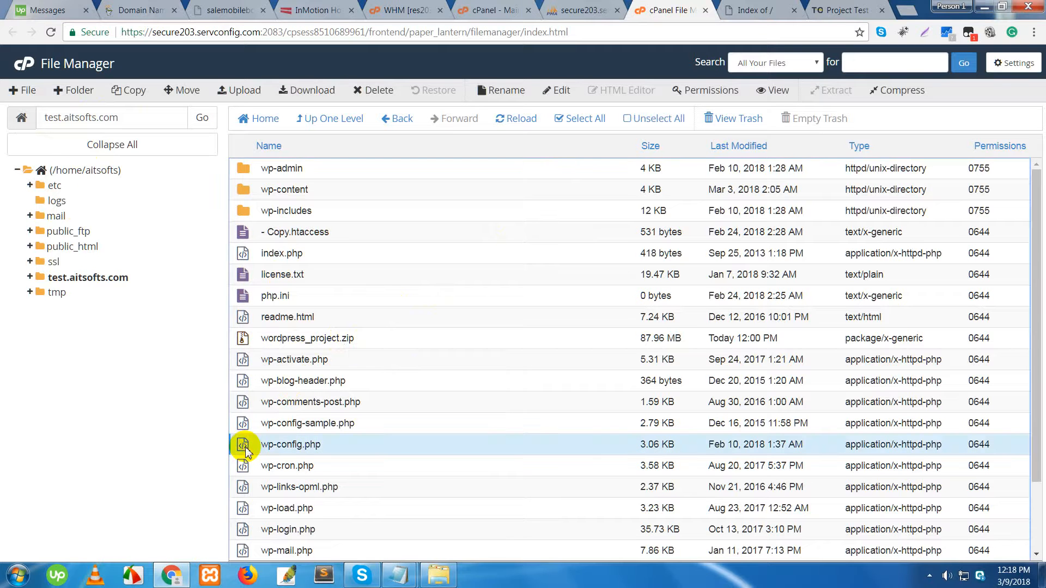
right_click(244, 446)
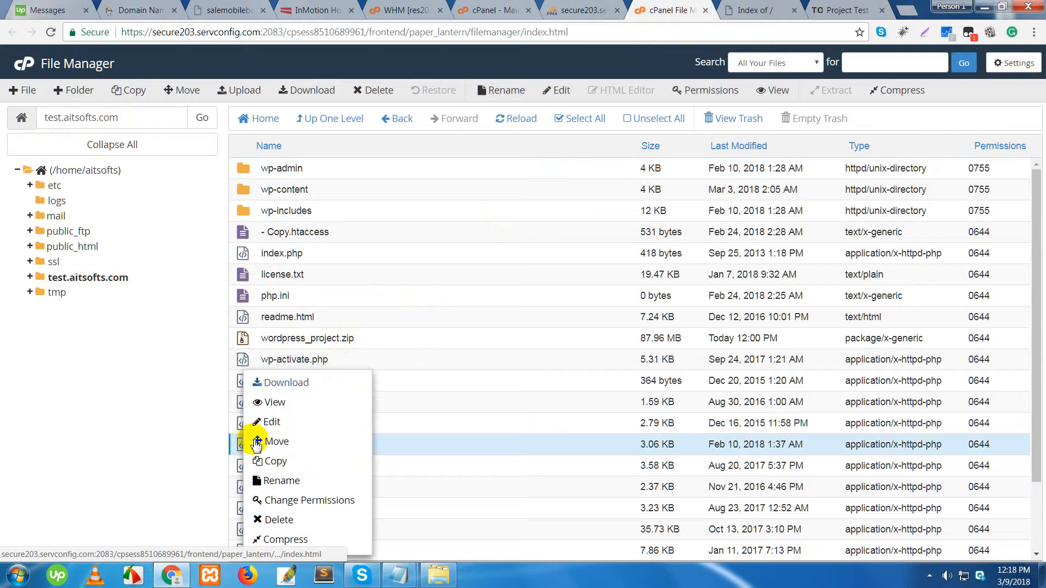
left_click(272, 424)
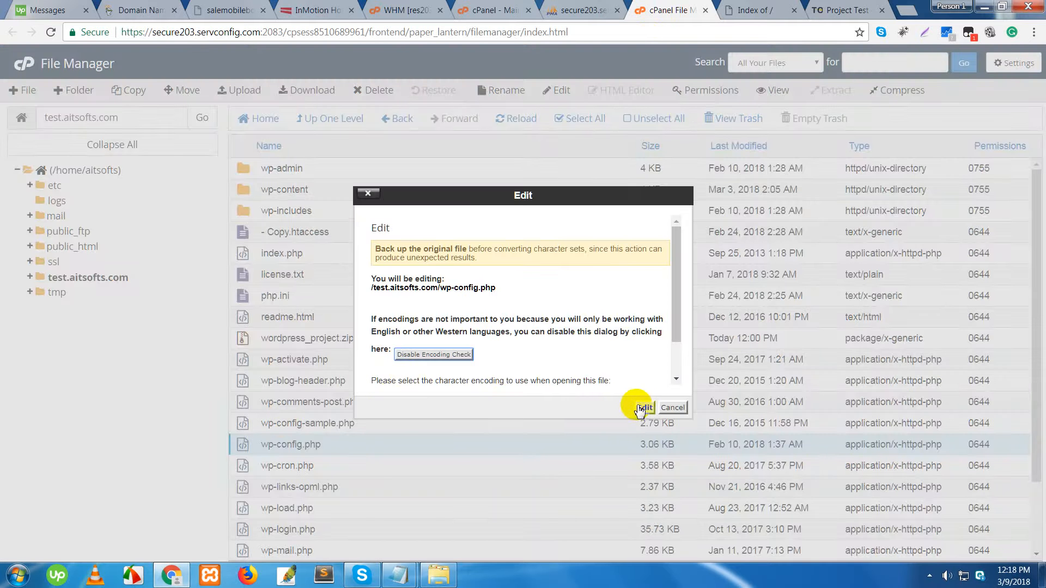
left_click(643, 409)
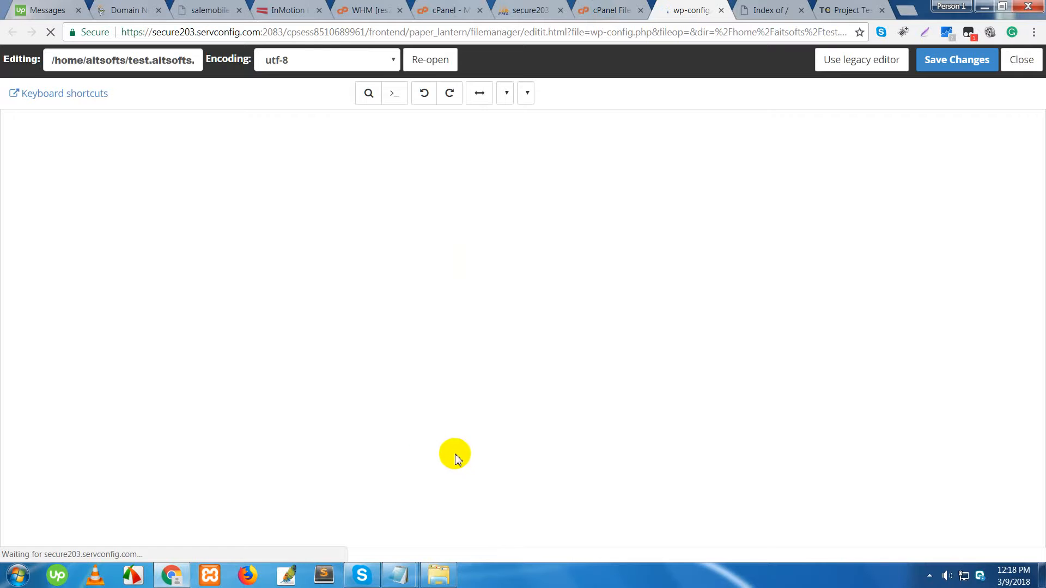
left_click(480, 95)
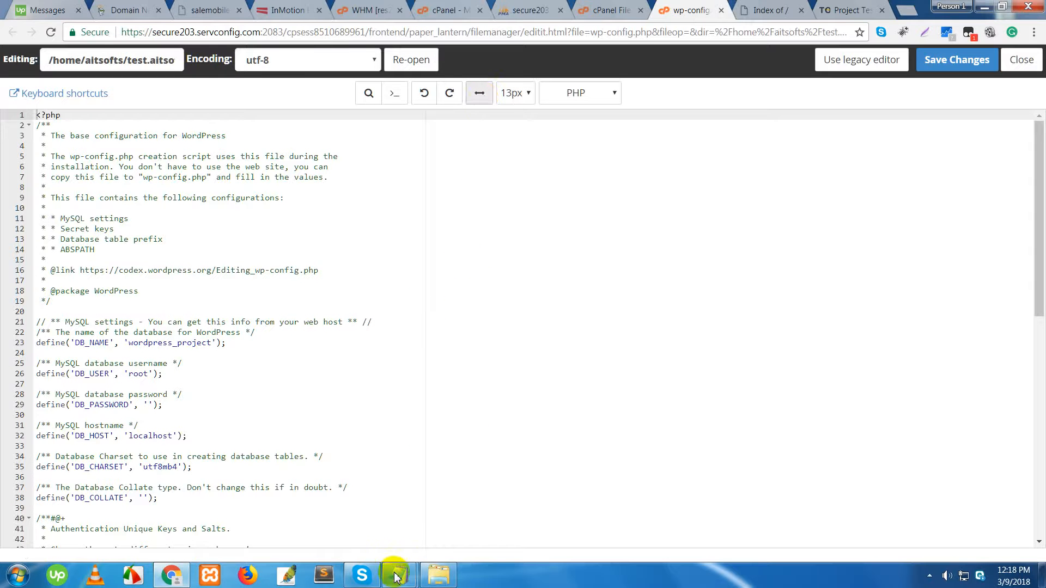
Step: Replace DB_NAME wordpress_project with the new database name copied from the gigs.txt notes
mouse_move(398, 575)
left_click(363, 523)
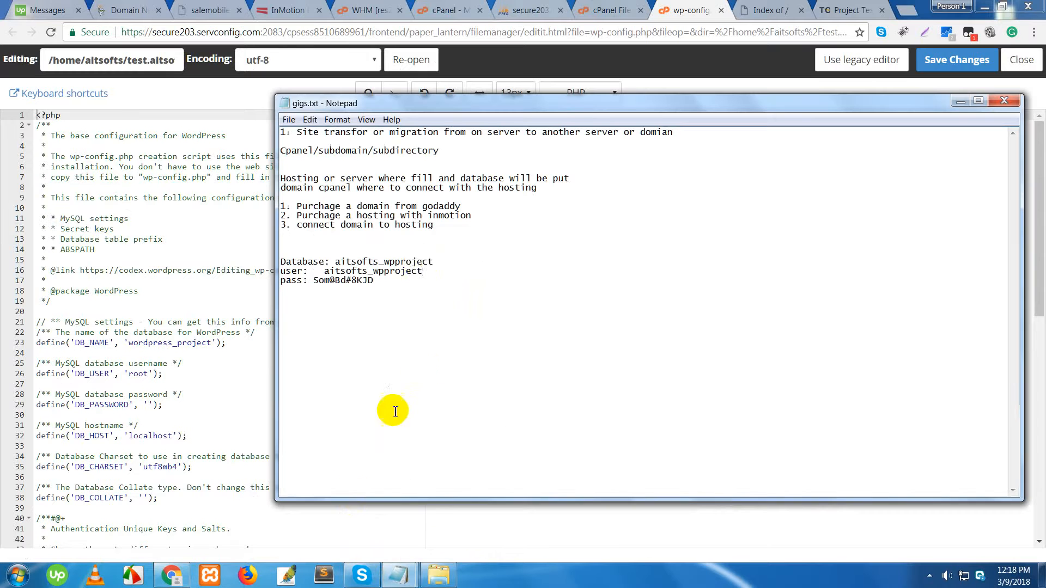
left_click(375, 262)
double_click(376, 262)
key("ctrl+c")
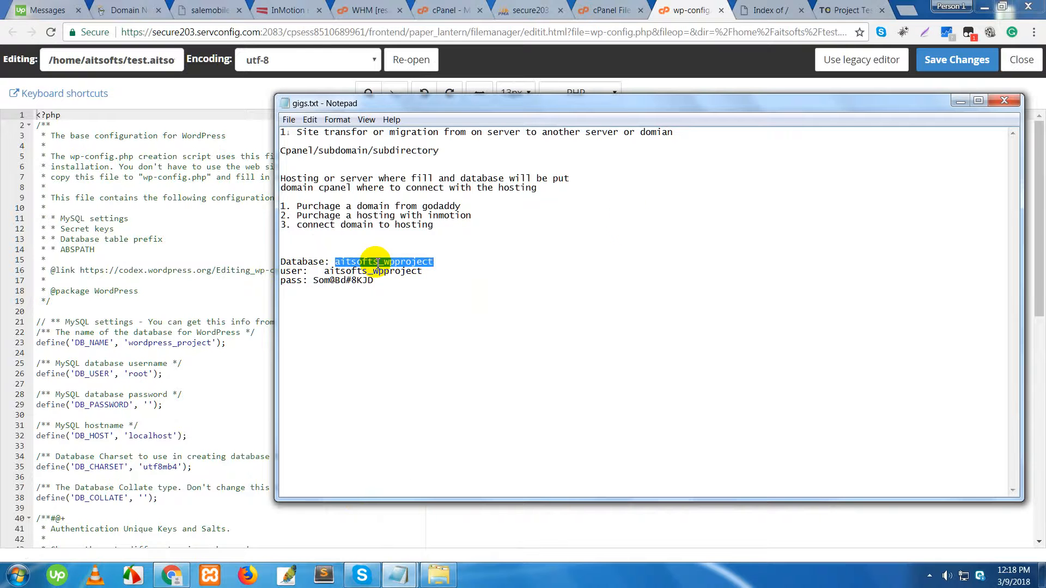
left_click(960, 100)
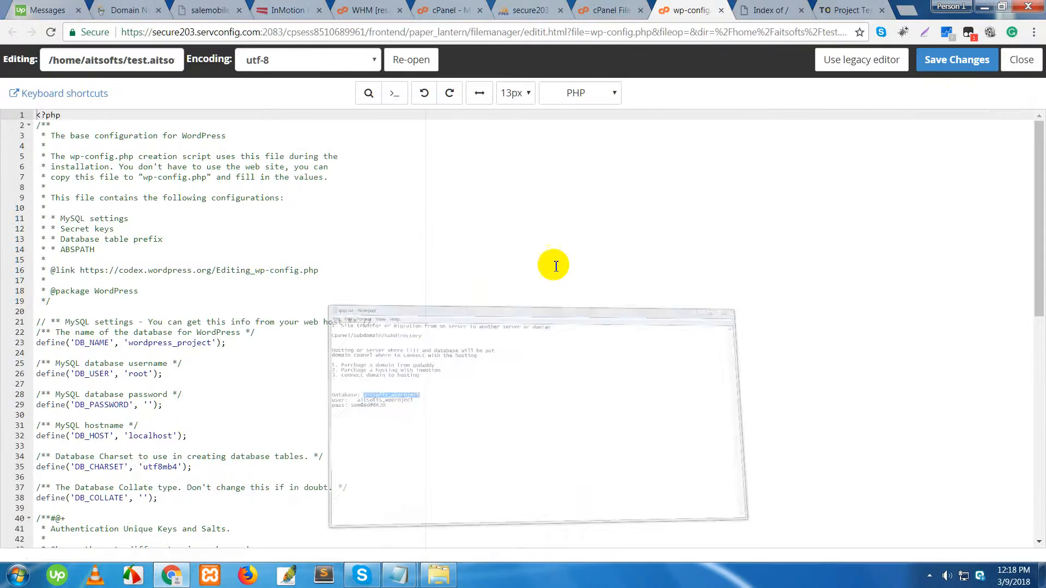
double_click(211, 343)
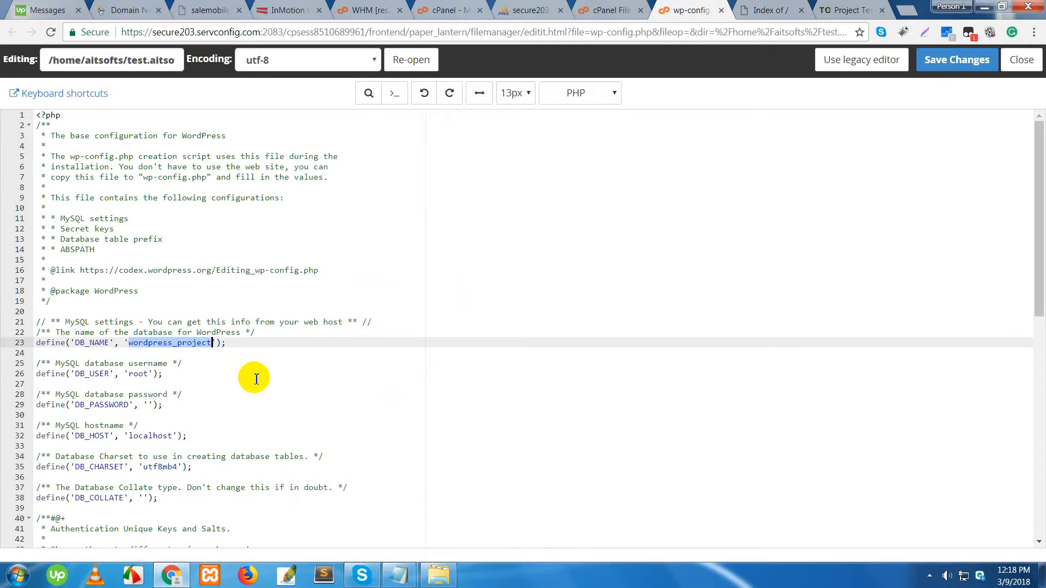
key("ctrl+v")
Step: Replace DB_USER root with the database username copied from the notes
mouse_move(400, 576)
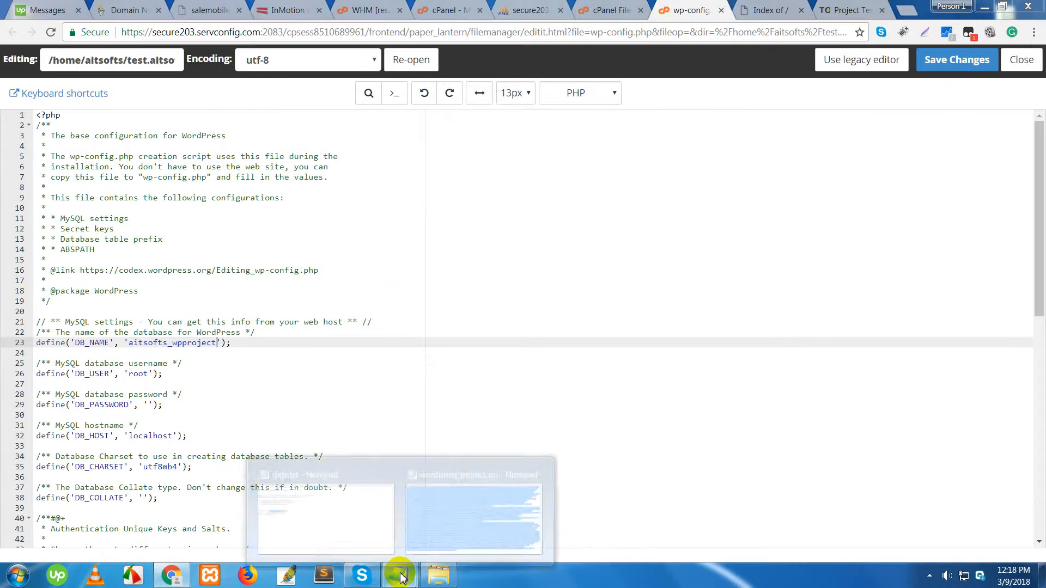
left_click(352, 499)
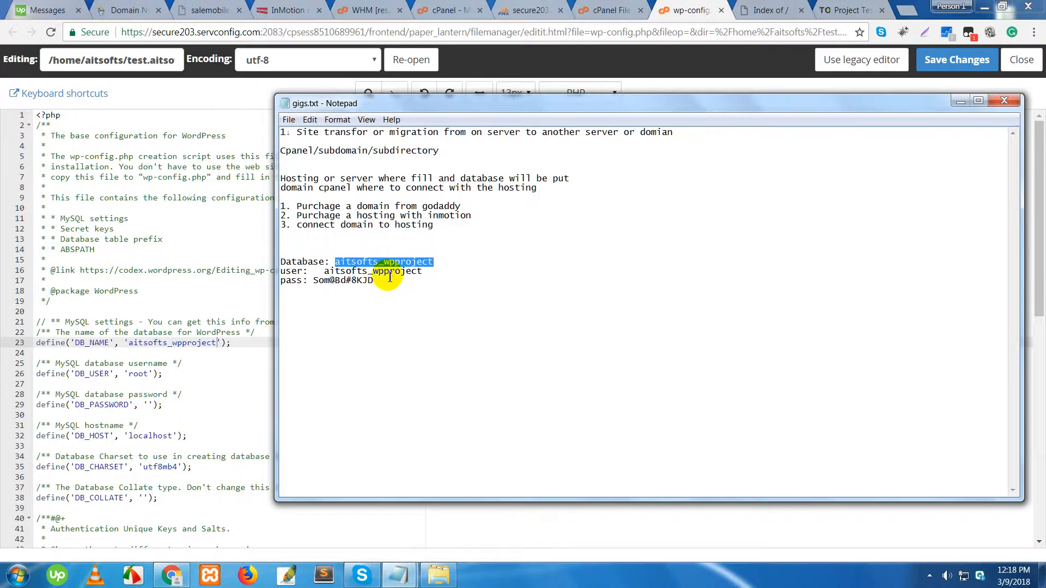
double_click(390, 274)
key("ctrl+c")
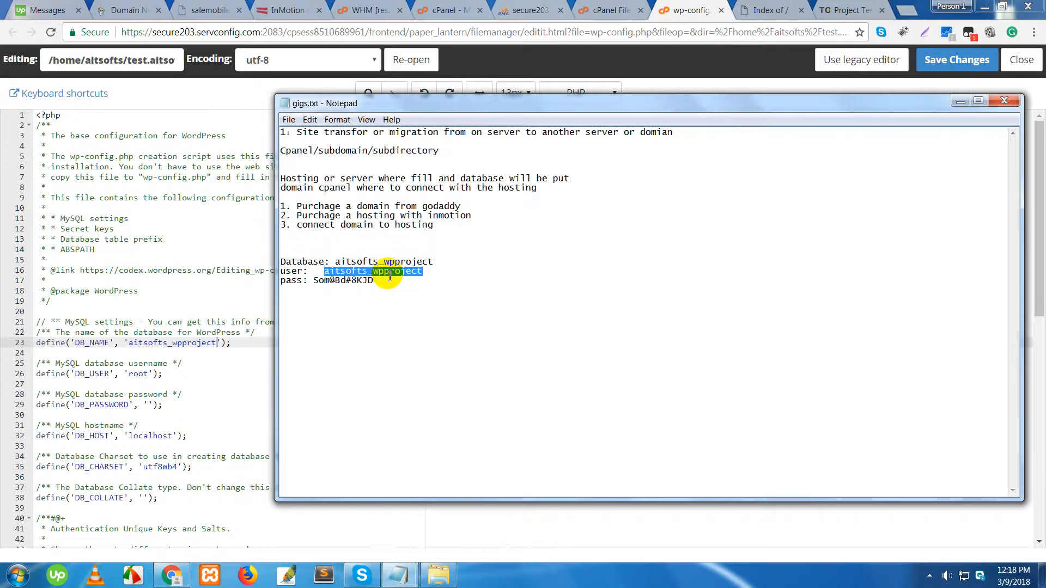
left_click(960, 101)
double_click(137, 374)
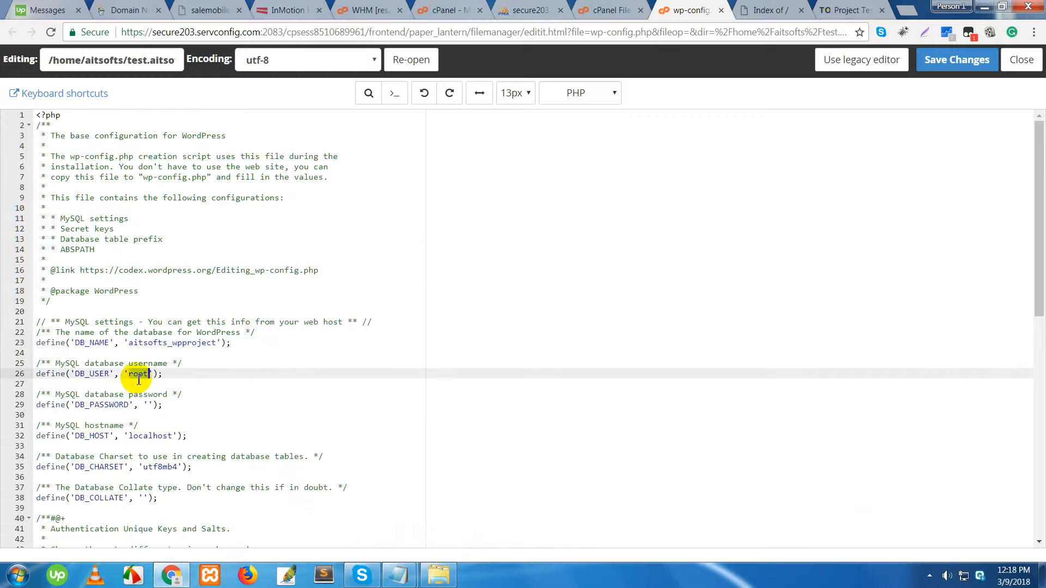
key("ctrl+v")
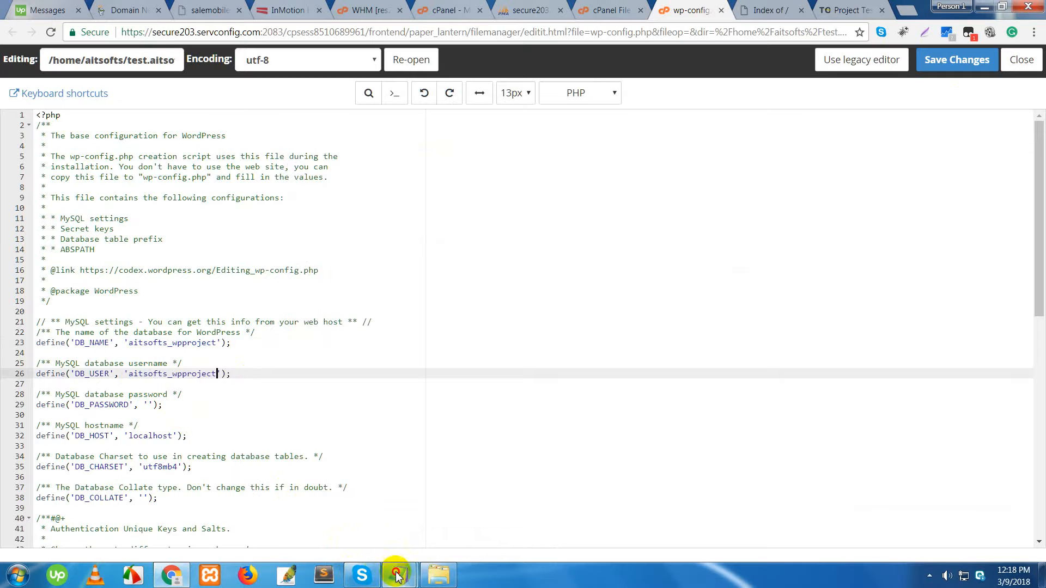
Step: Paste the database password from the notes into DB_PASSWORD and save wp-config.php
mouse_move(398, 575)
left_click(427, 511)
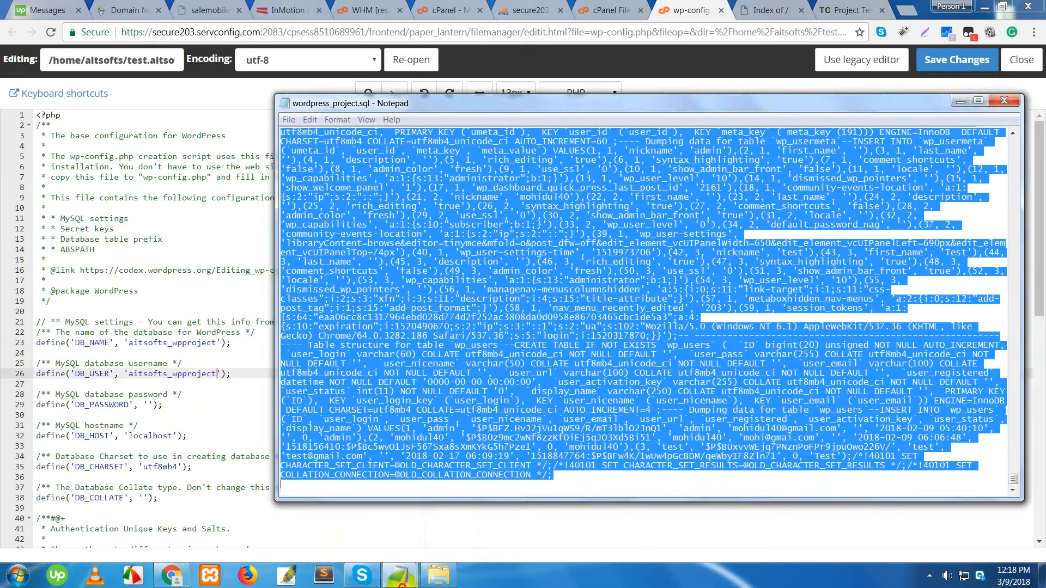
left_click(345, 509)
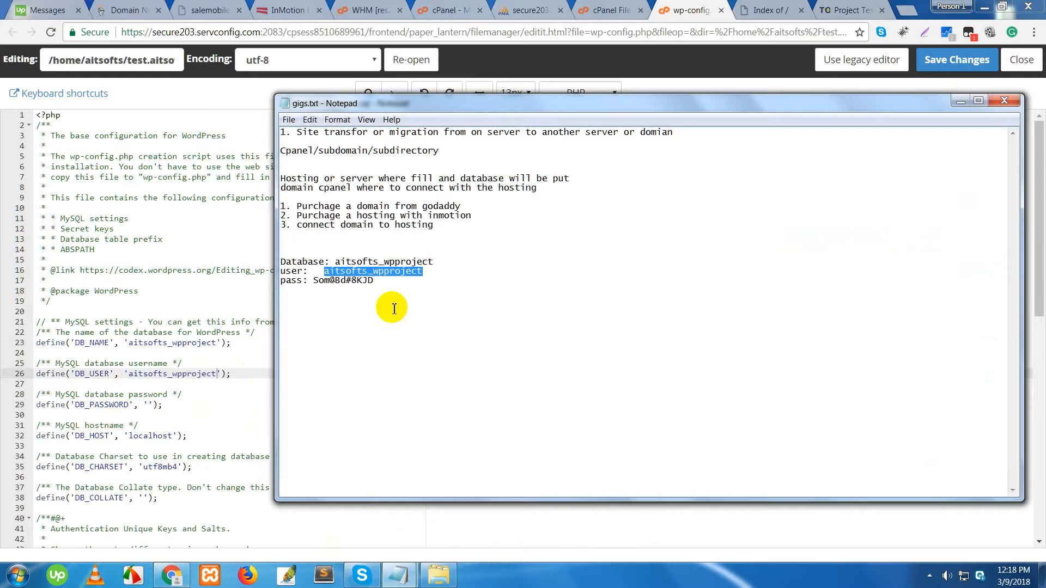
double_click(357, 281)
key("ctrl+c")
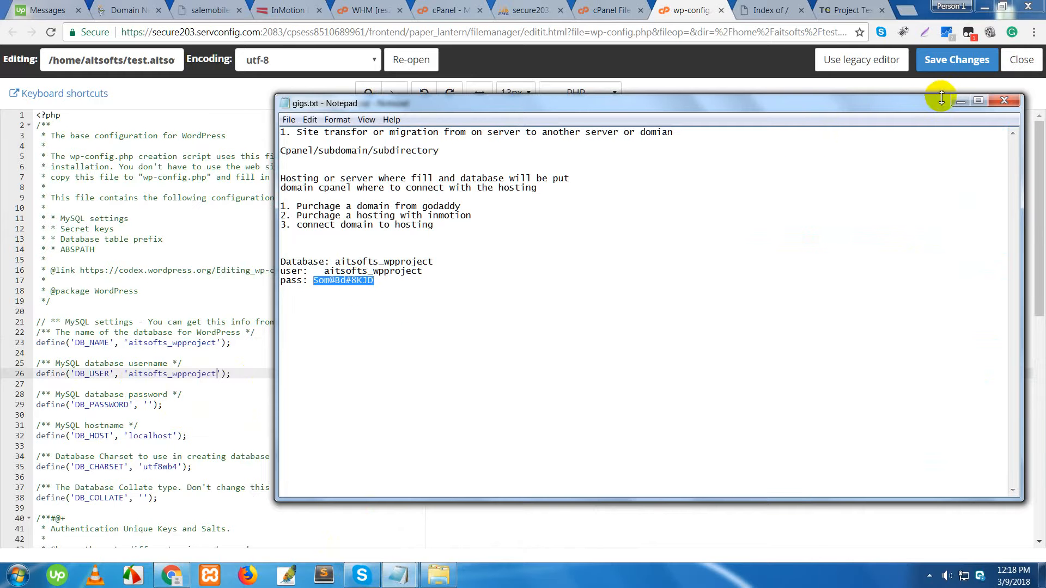
left_click(959, 101)
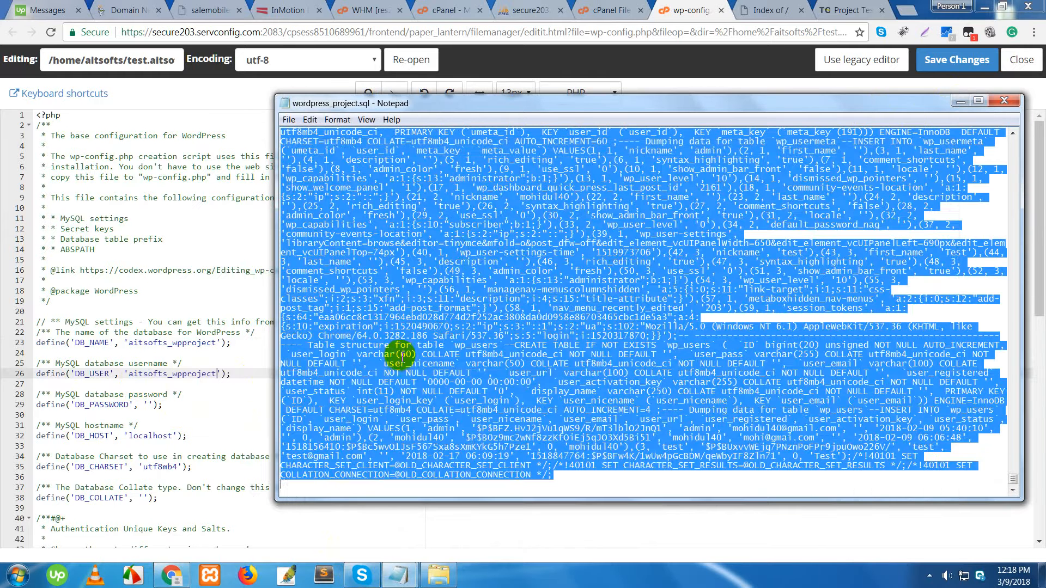
left_click(960, 101)
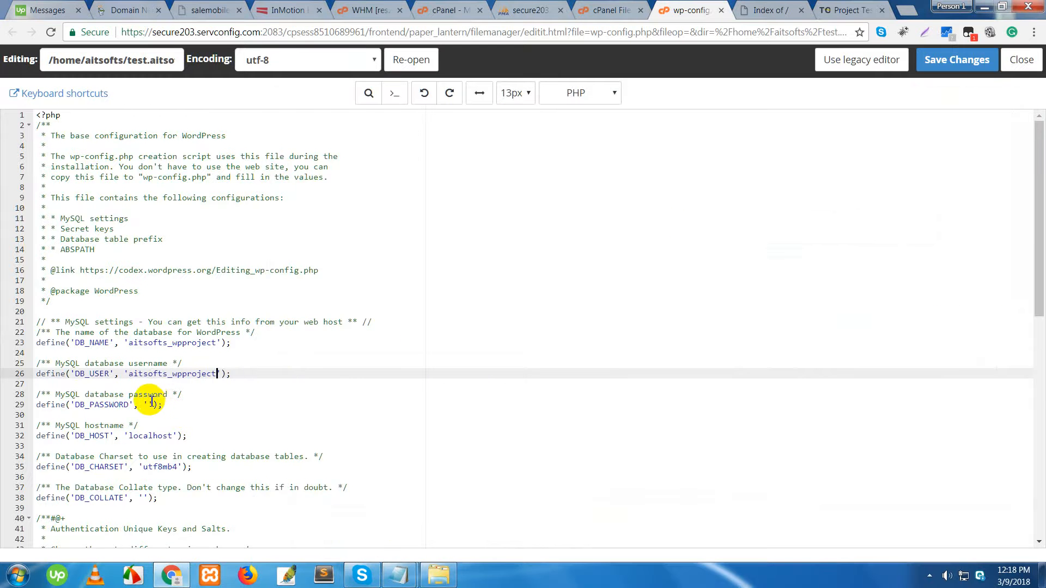
left_click(202, 394)
left_click(148, 404)
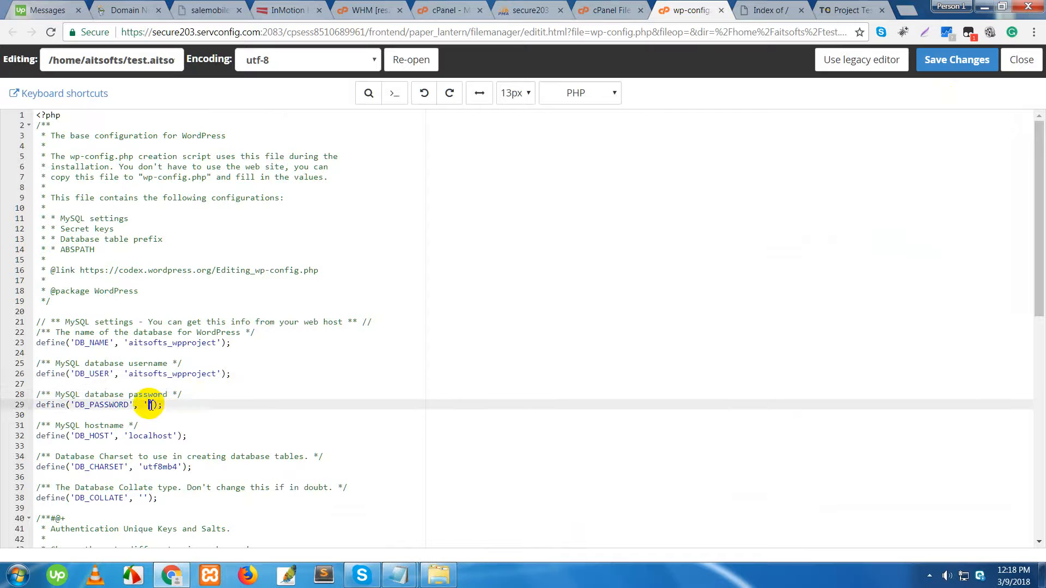
key("ctrl+v")
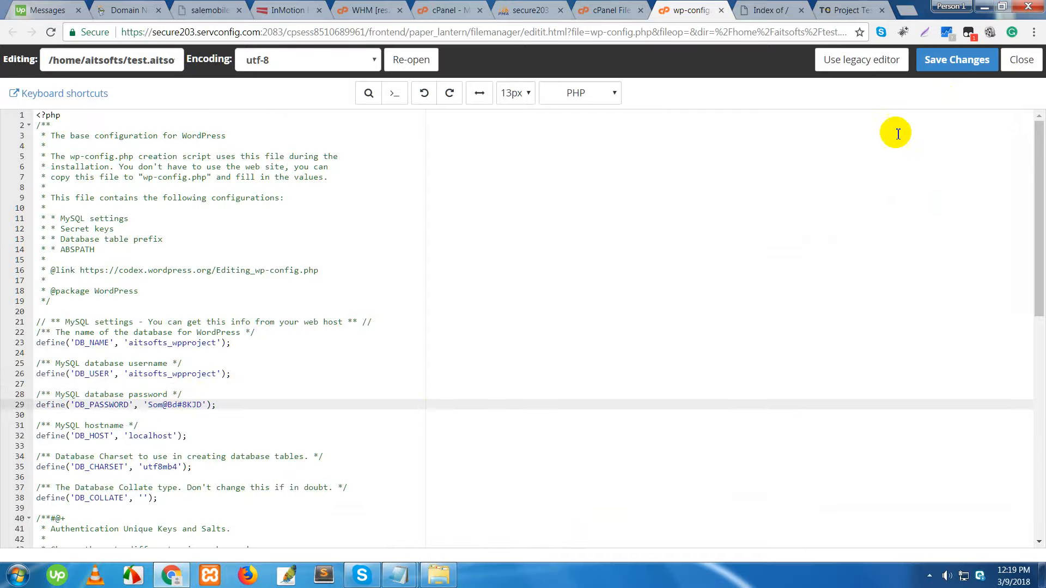
left_click(960, 63)
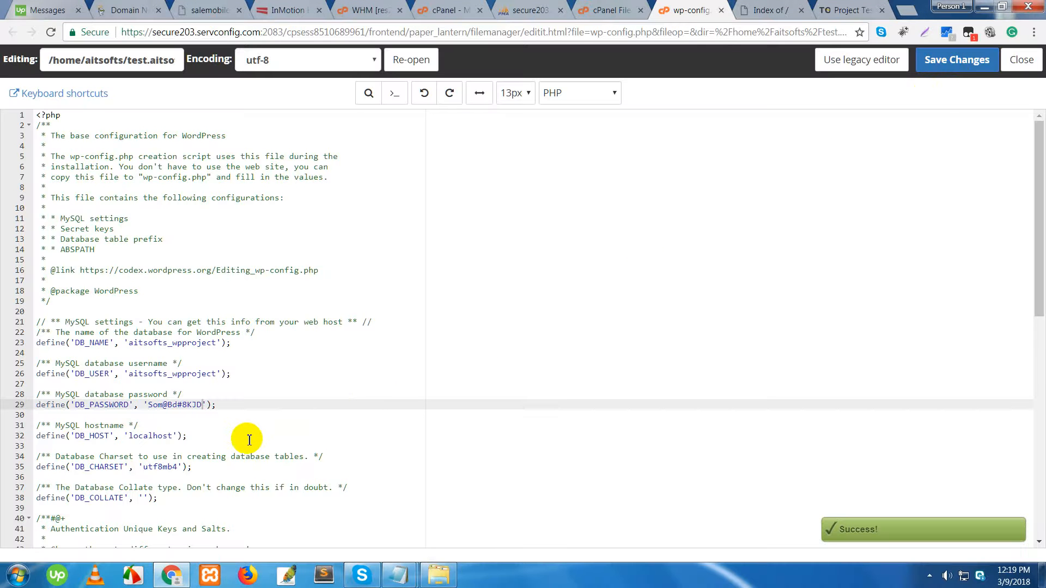
scroll(313, 487, "down", 10)
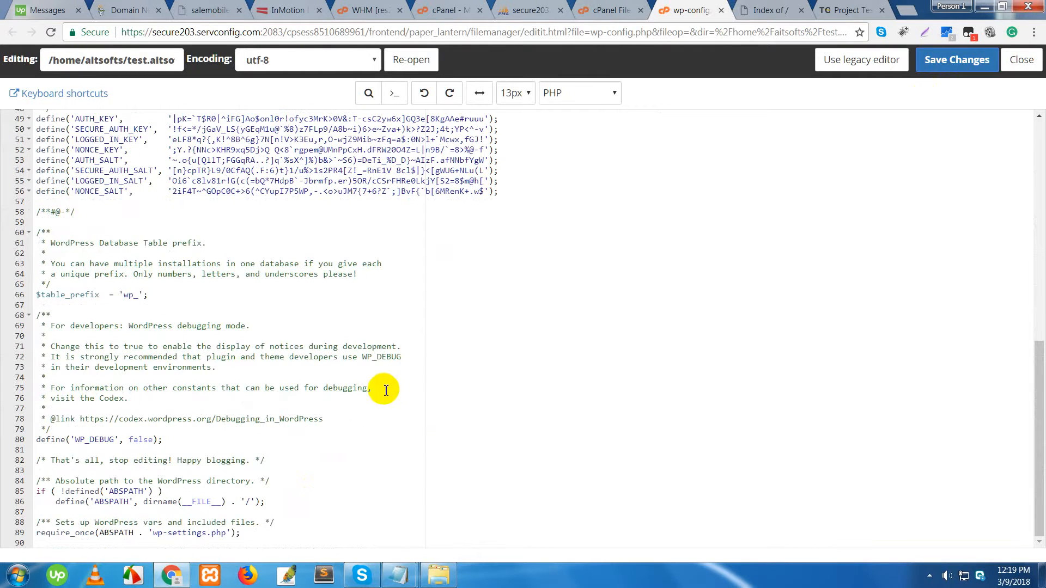
scroll(385, 390, "up", 10)
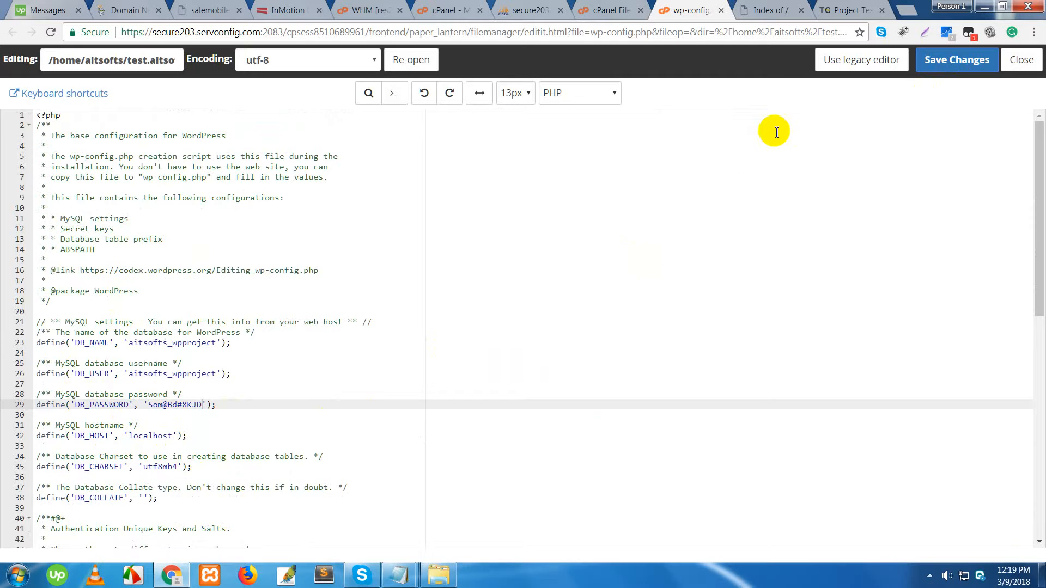
Step: Close the wp-config.php editor and return to the aitsofts_wpproject structure page in phpMyAdmin
left_click(721, 11)
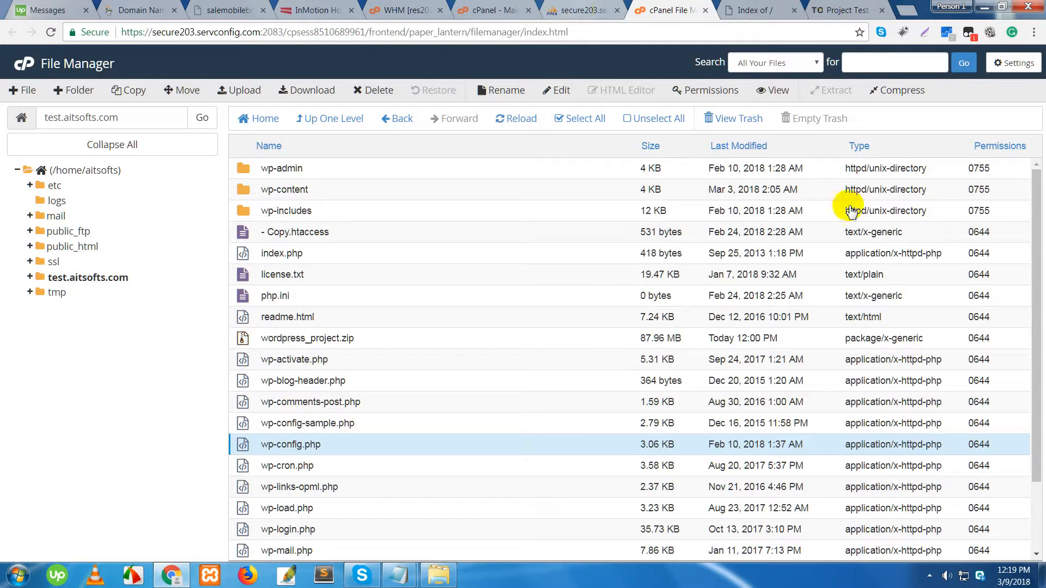
left_click(926, 576)
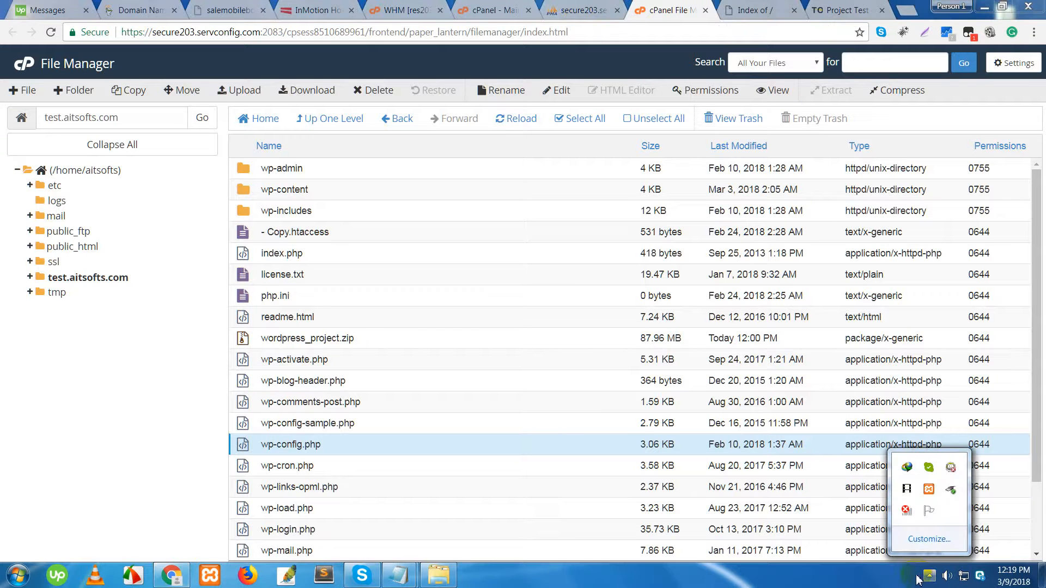
left_click(799, 586)
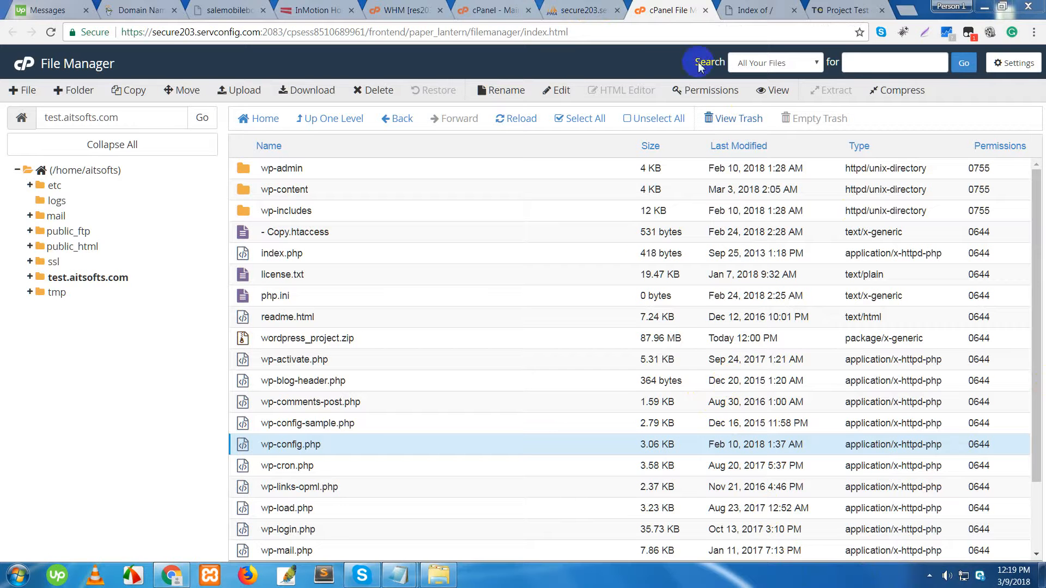
left_click(575, 14)
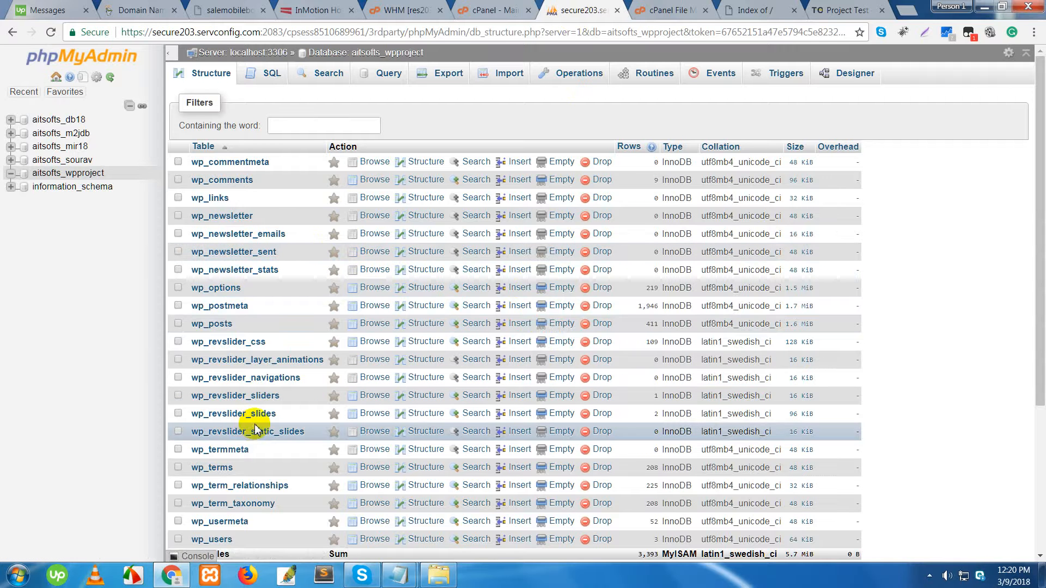
scroll(239, 427, "down", 2)
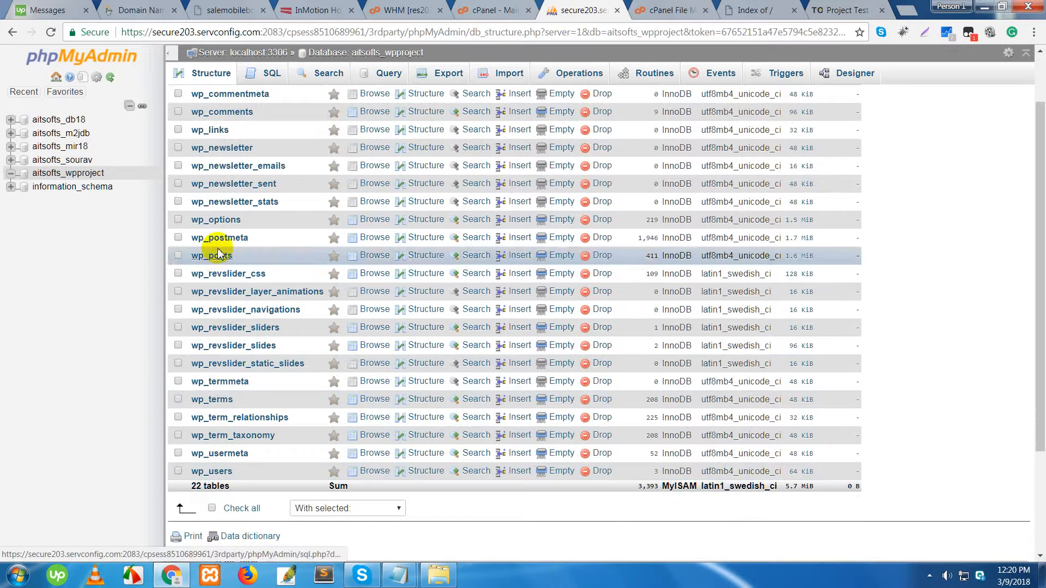
left_click(217, 220)
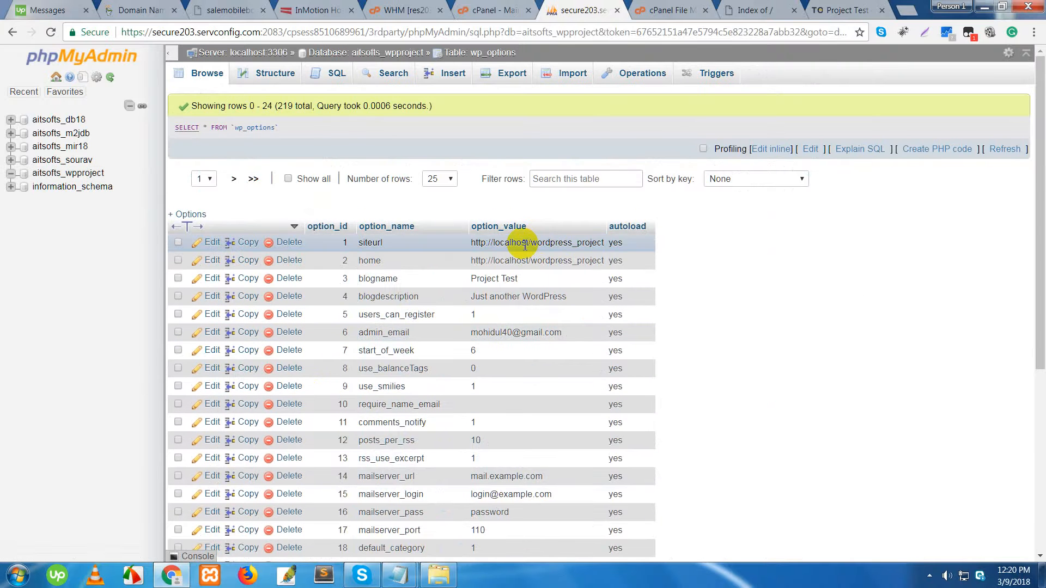
double_click(522, 244)
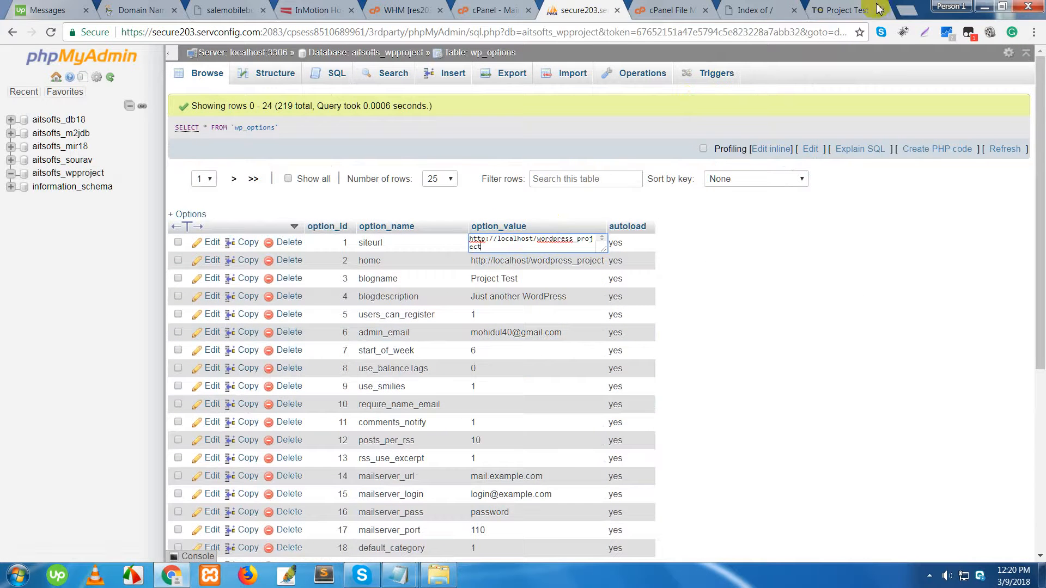
left_click(856, 12)
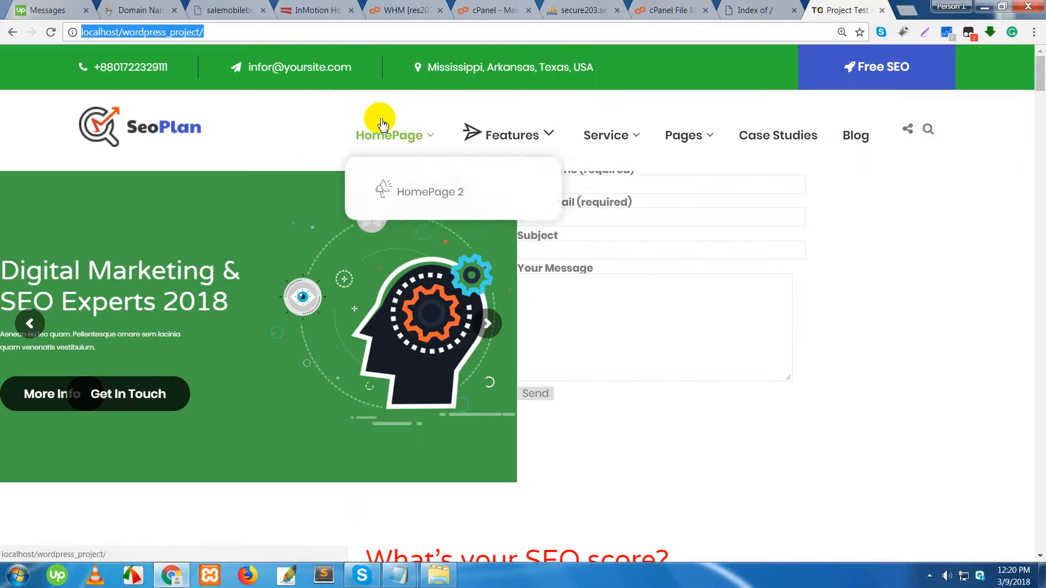
left_click(572, 11)
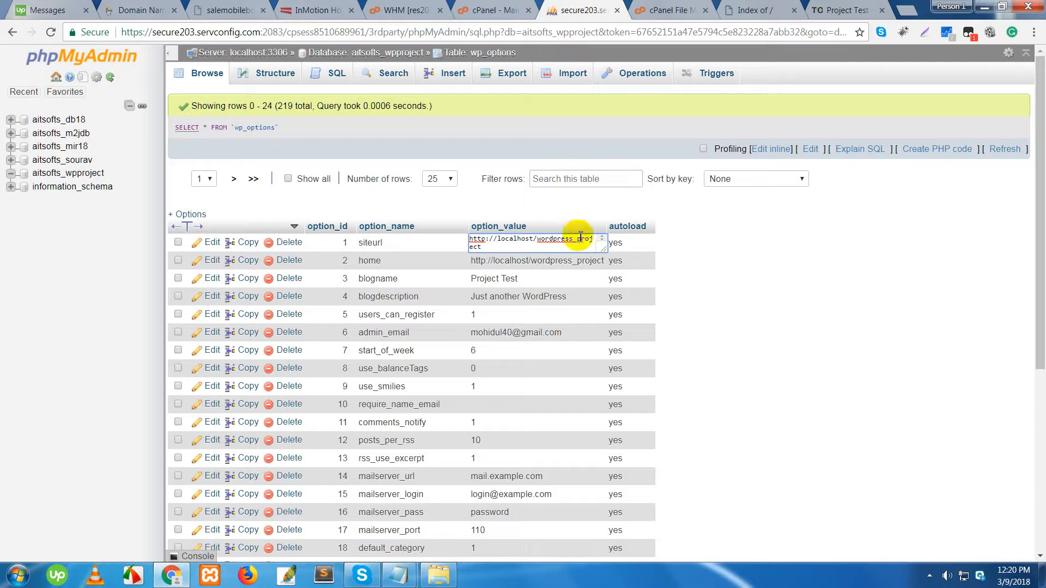
left_click_drag(482, 246, 463, 242)
key("ctrl+c")
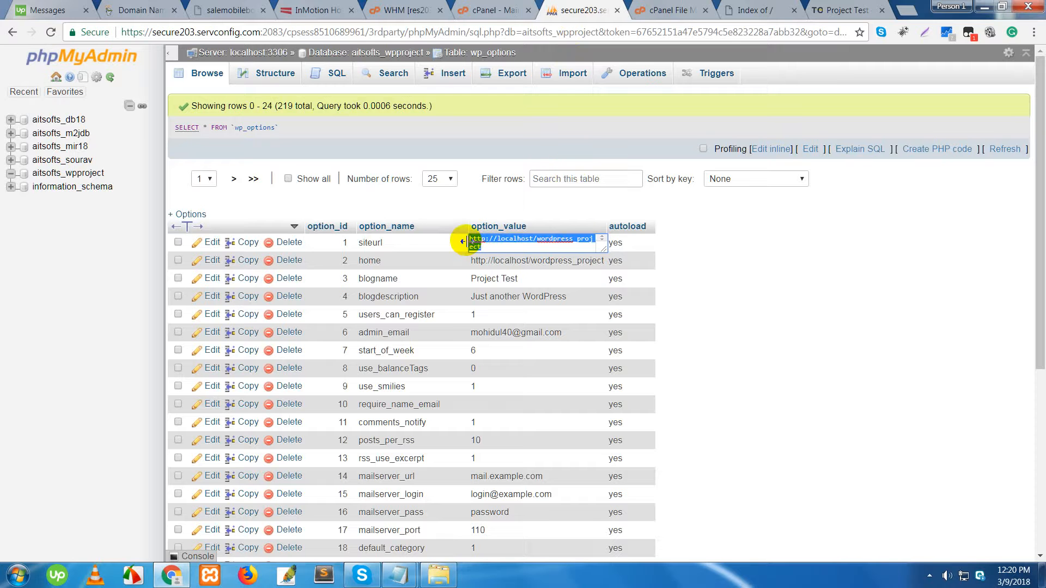
key("BackSpace")
key("ctrl+v")
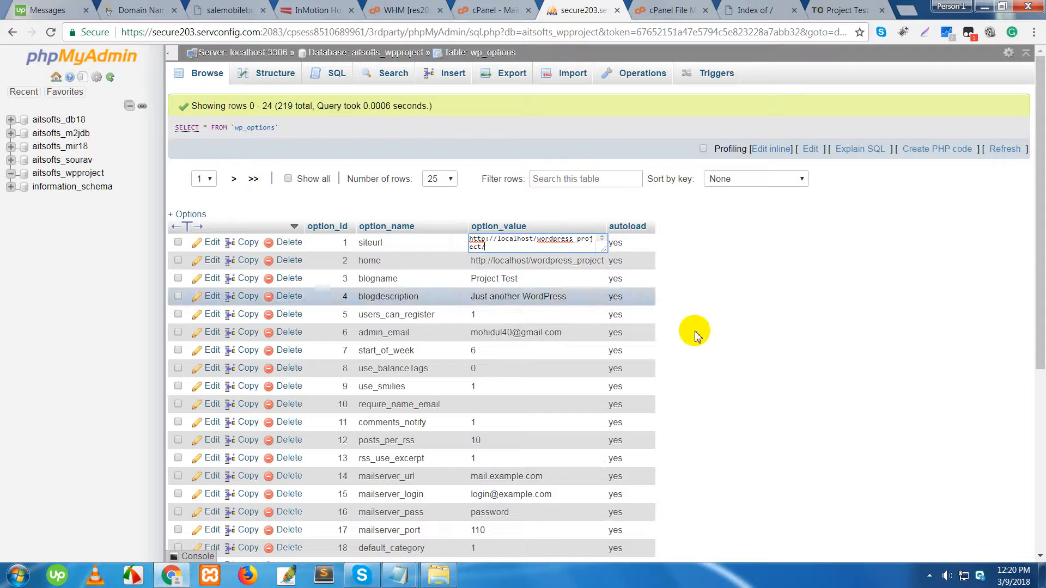
left_click(804, 328)
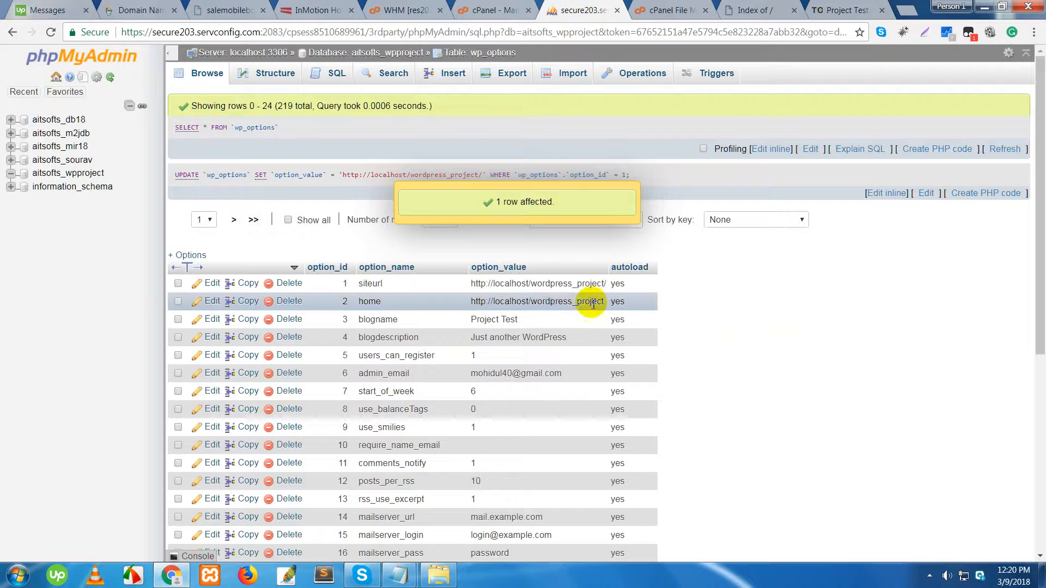
double_click(560, 301)
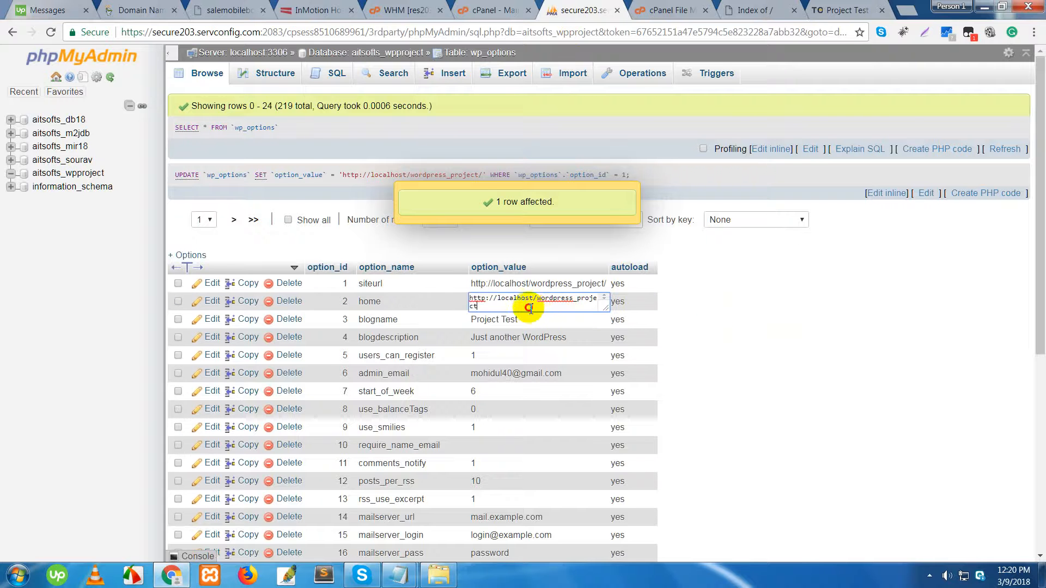
left_click_drag(528, 307, 465, 300)
key("ctrl+c")
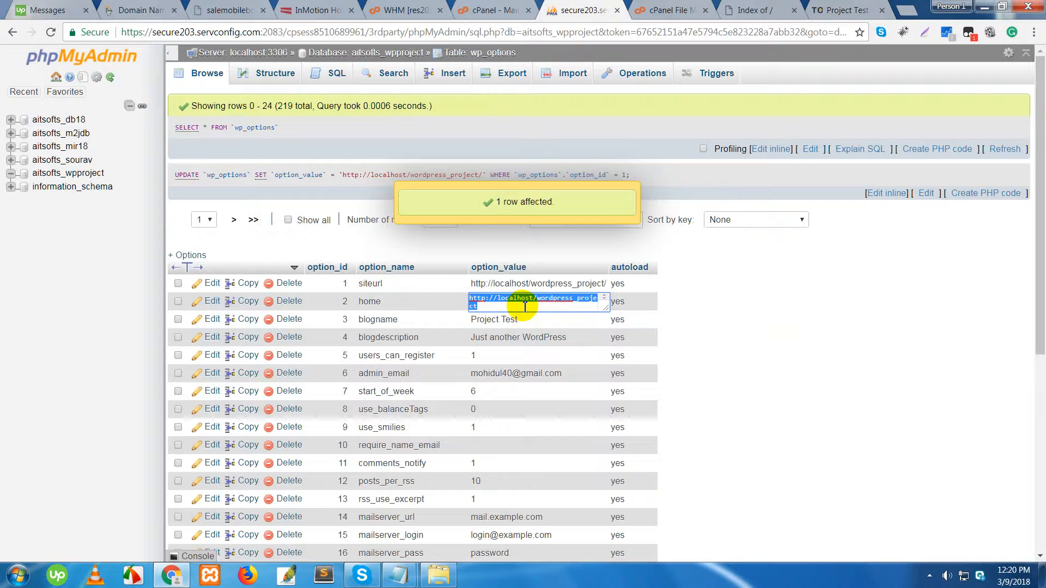
key("BackSpace")
key("ctrl+v")
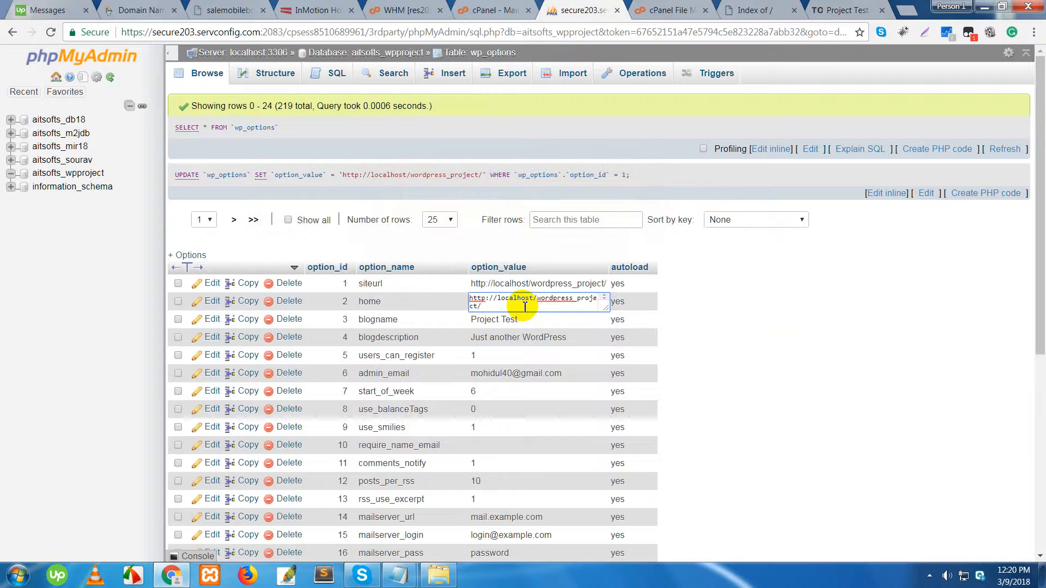
left_click(805, 303)
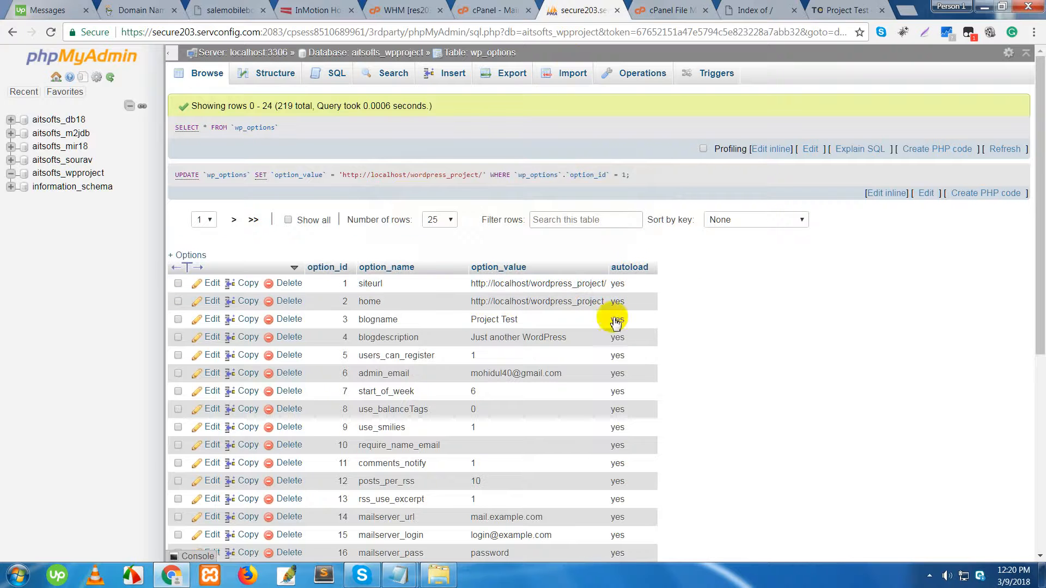
Step: Check the local WordPress site, then copy the address from the test.aitsofts.com directory listing
left_click(838, 10)
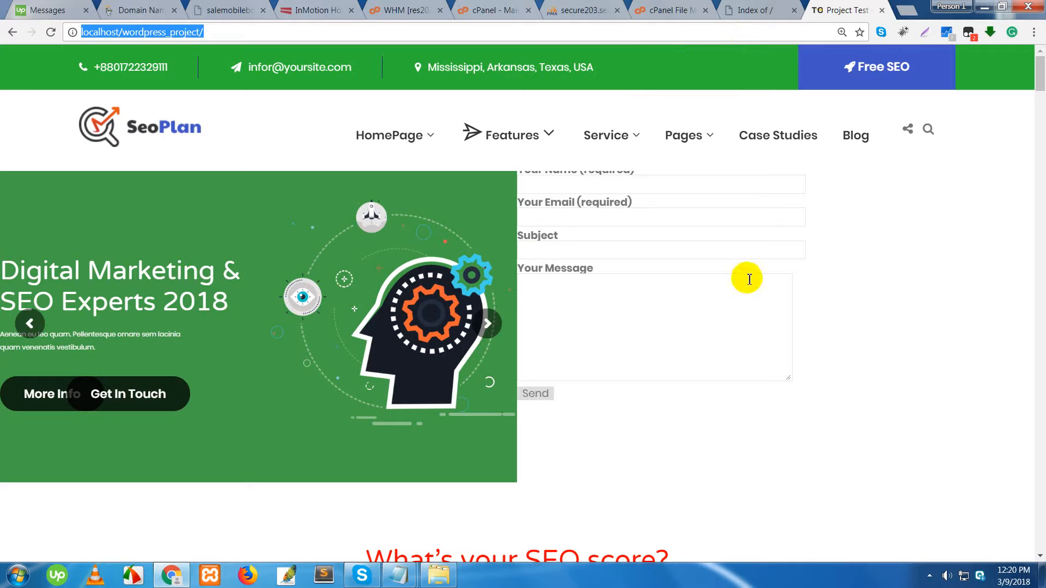
left_click(748, 16)
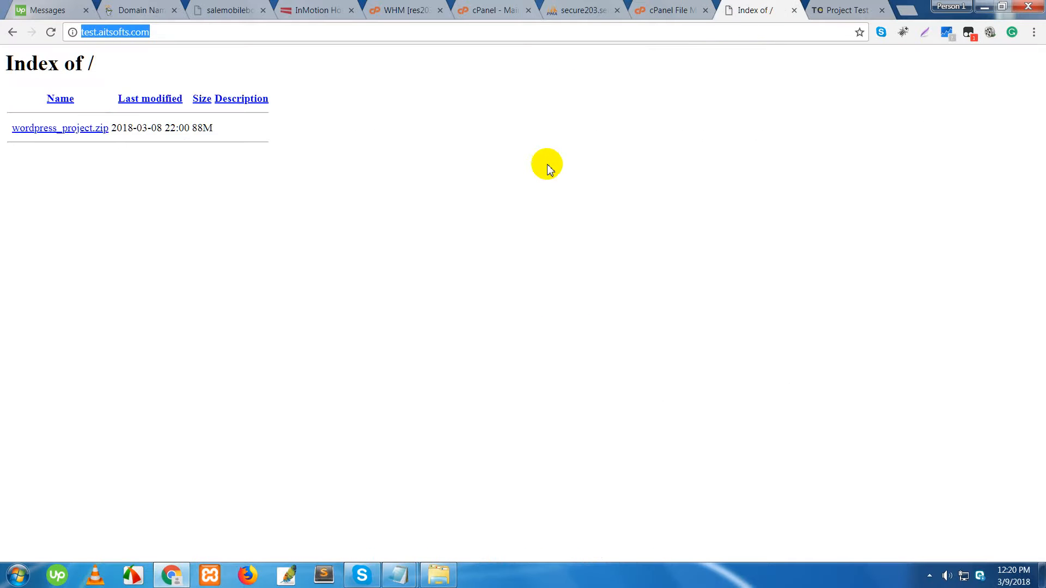
left_click(545, 164)
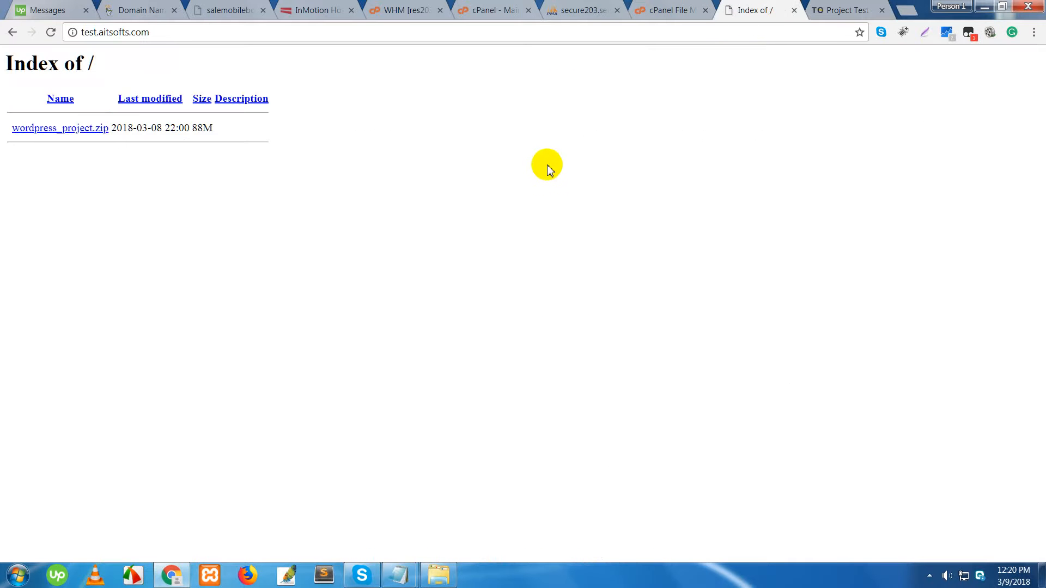
left_click(87, 33)
key("ctrl+c")
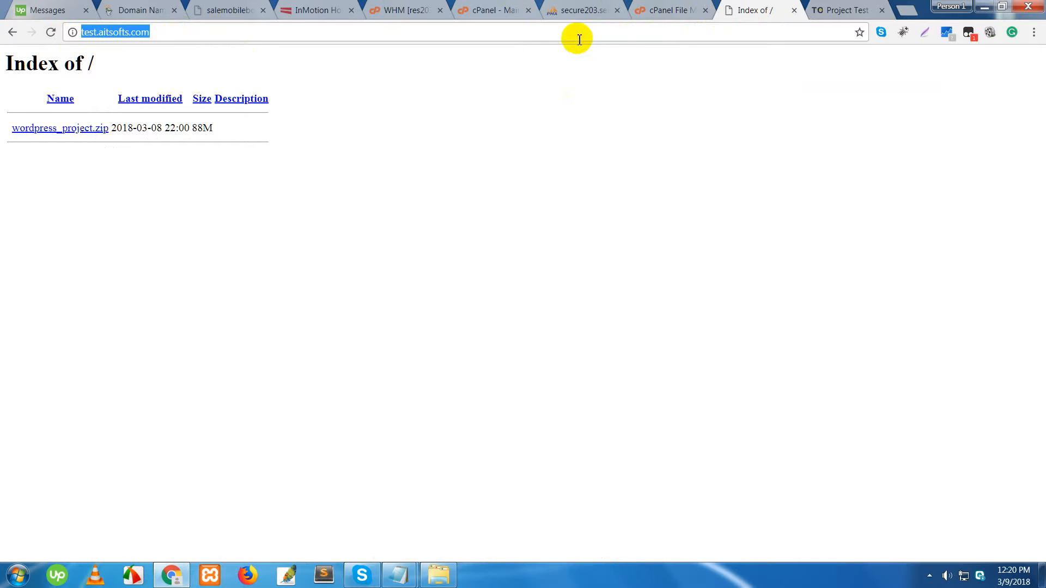
left_click(576, 14)
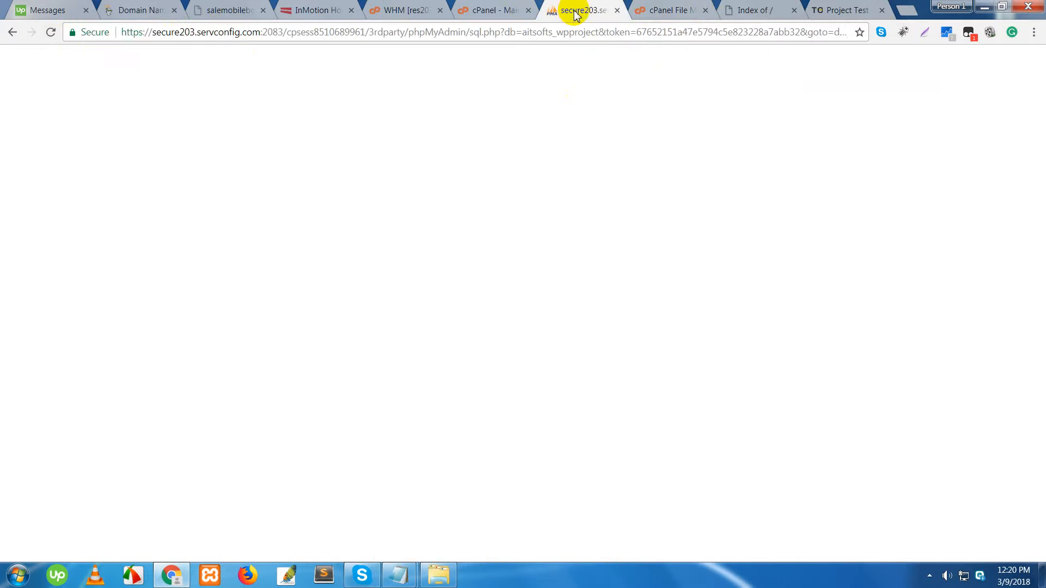
double_click(541, 282)
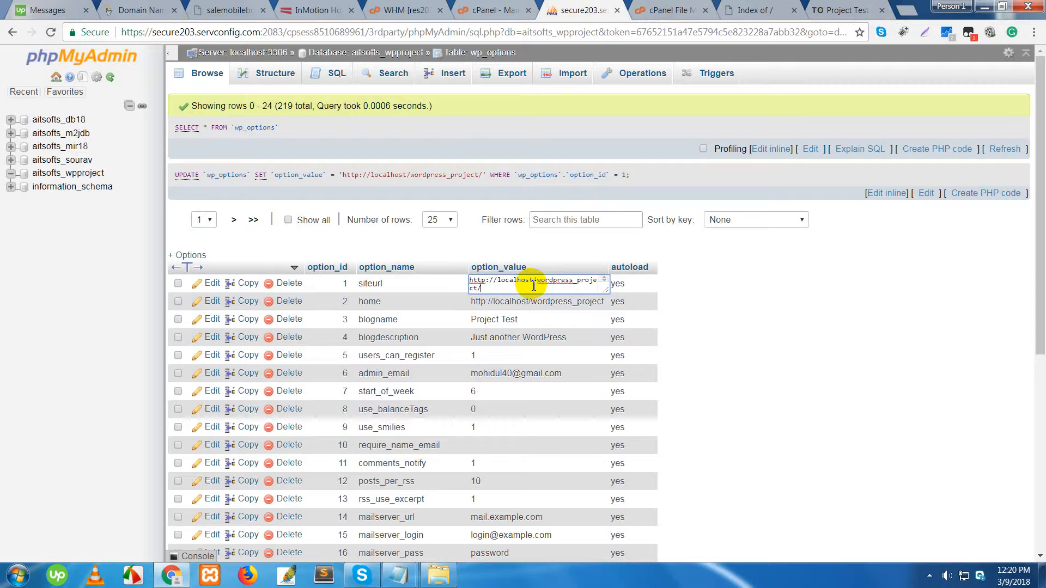
key("ctrl+a")
key("BackSpace")
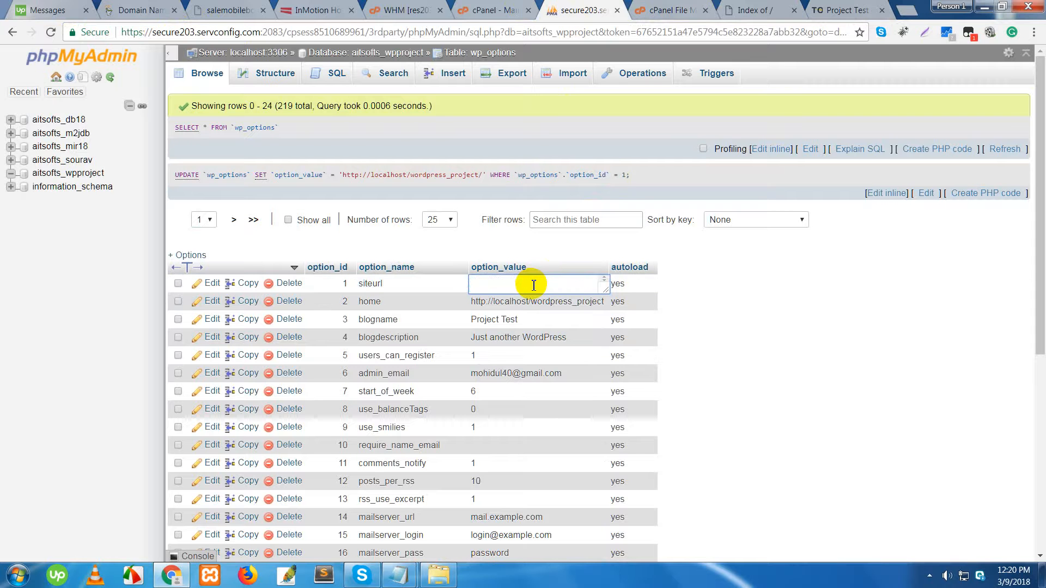
key("ctrl+v")
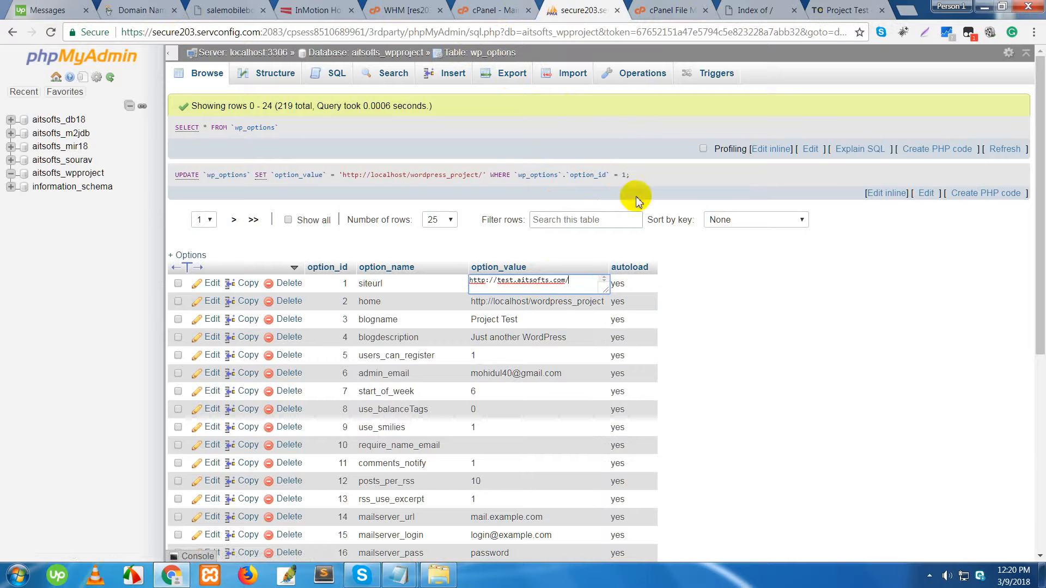
key("BackSpace")
left_click(705, 303)
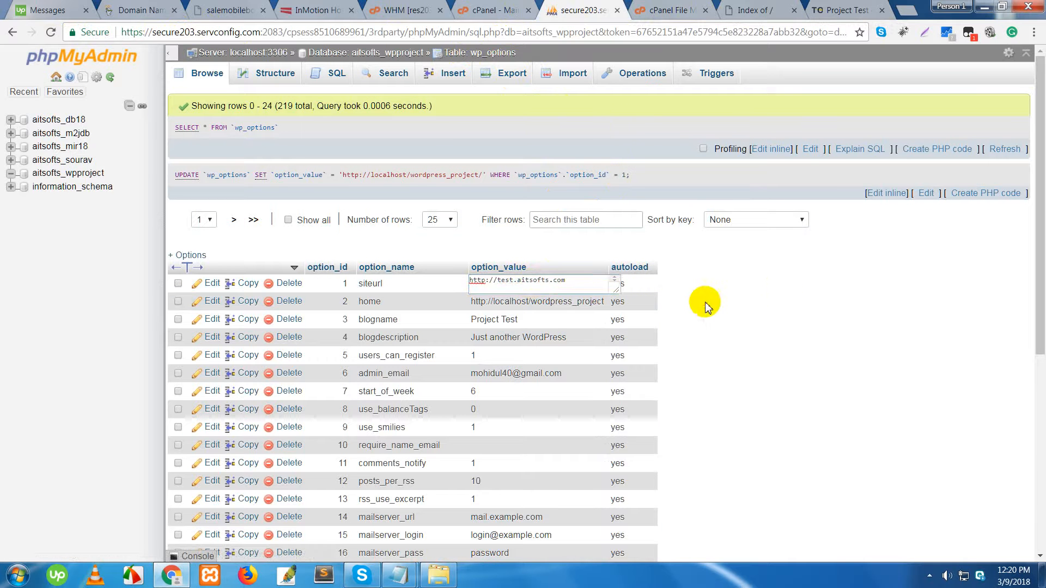
double_click(511, 304)
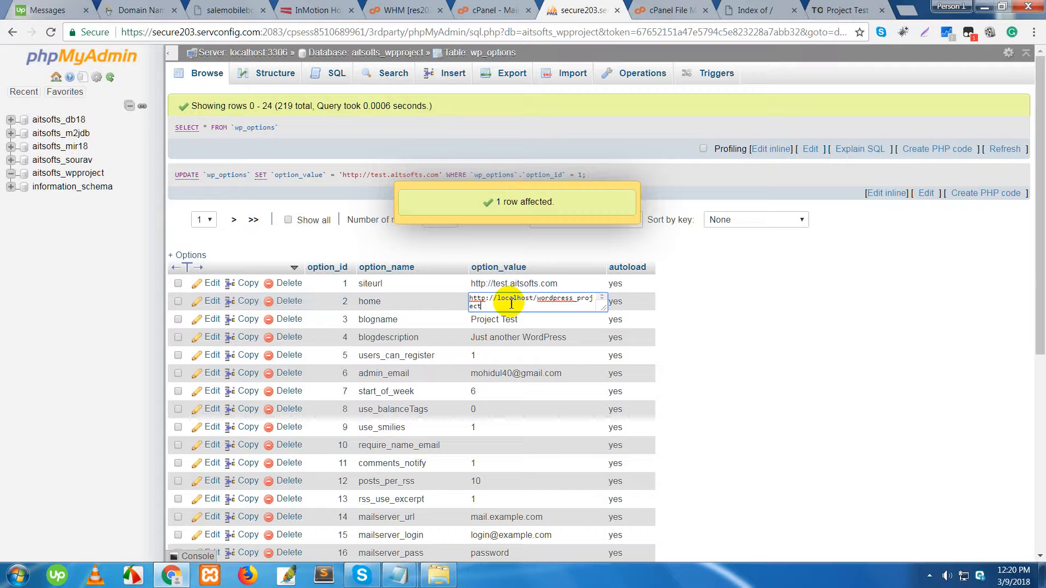
key("ctrl+a")
key("BackSpace")
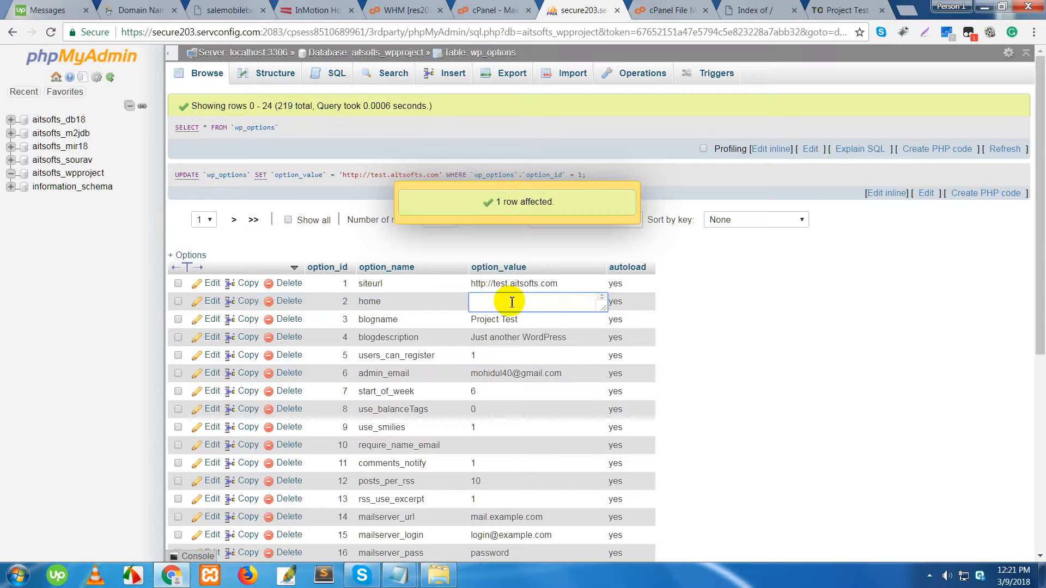
key("ctrl+v")
left_click(795, 342)
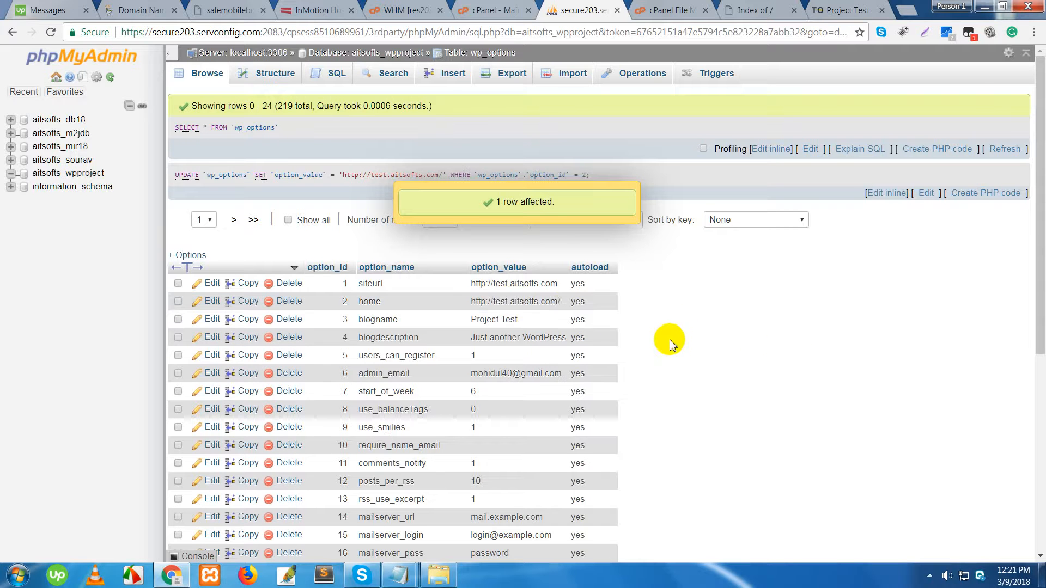
double_click(555, 303)
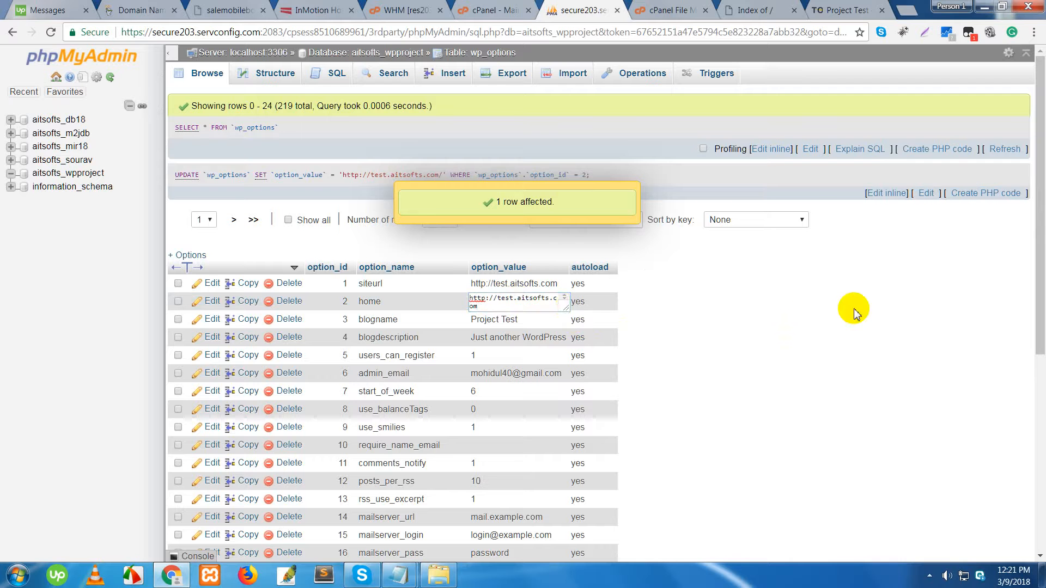
left_click(852, 310)
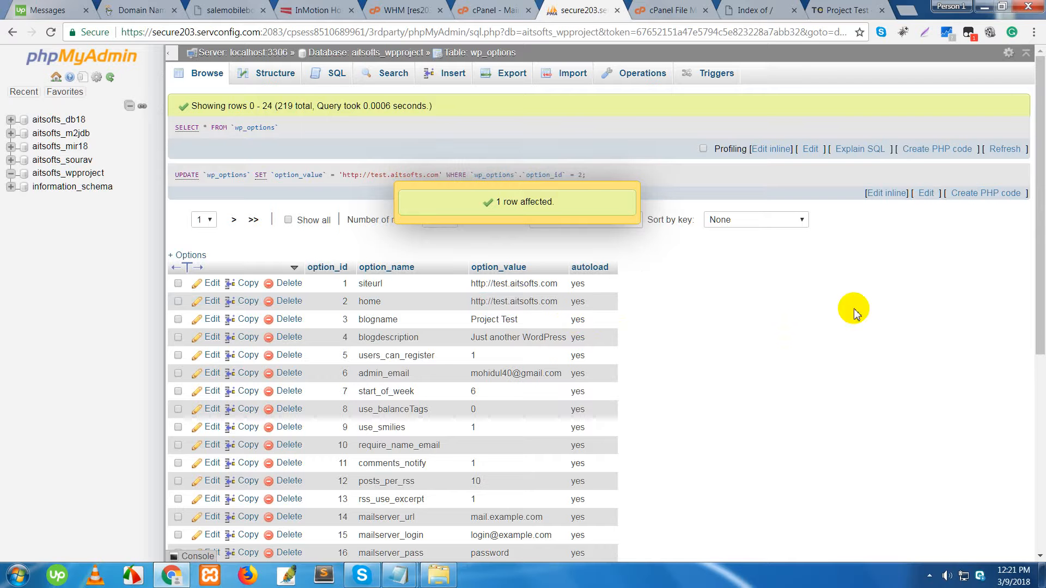
left_click(852, 10)
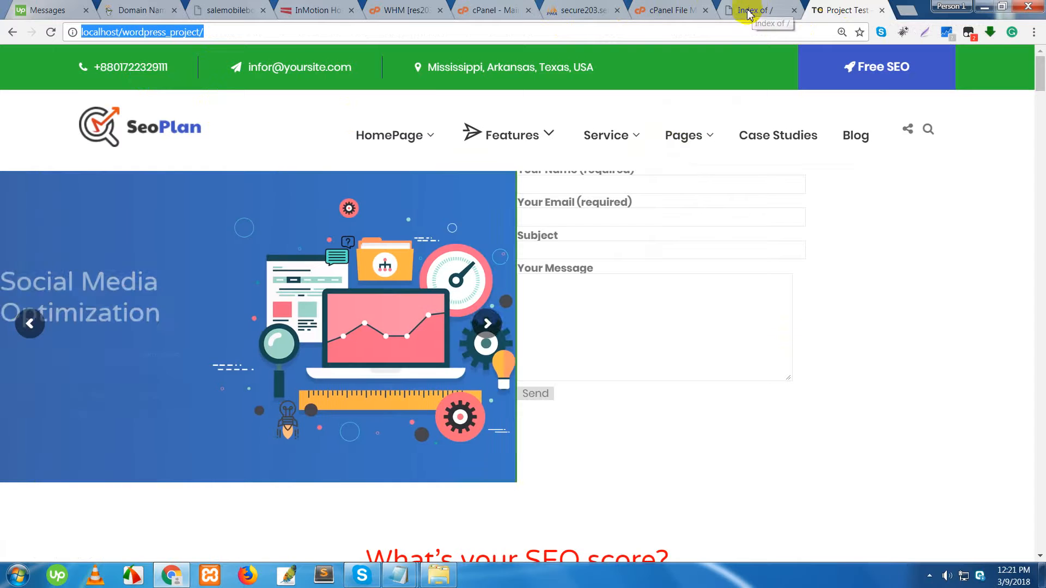
Step: Close the localhost Project Test tab and reload test.aitsofts.com to show the SeoPlan homepage
left_click(583, 10)
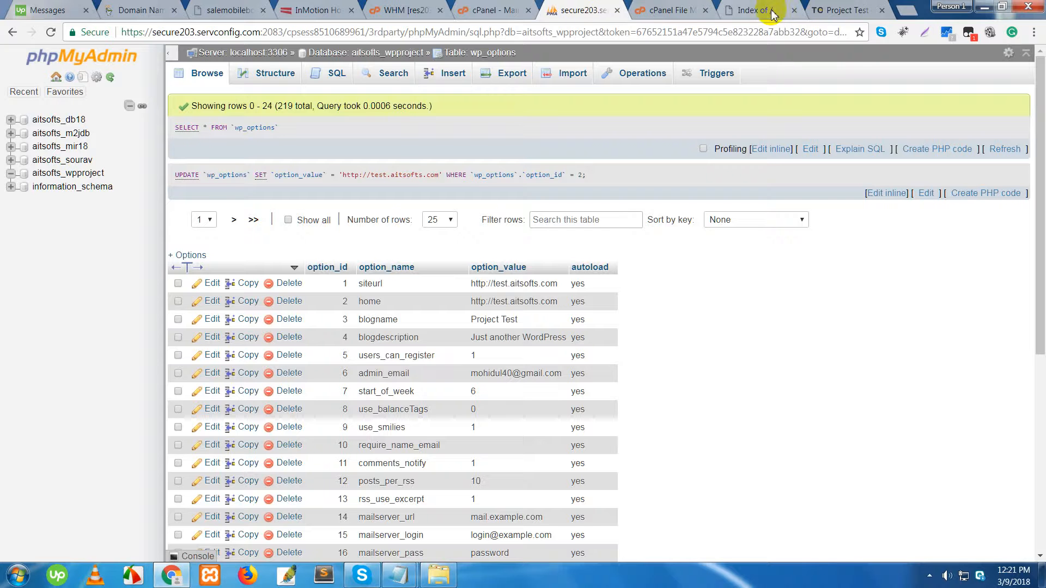
left_click(833, 12)
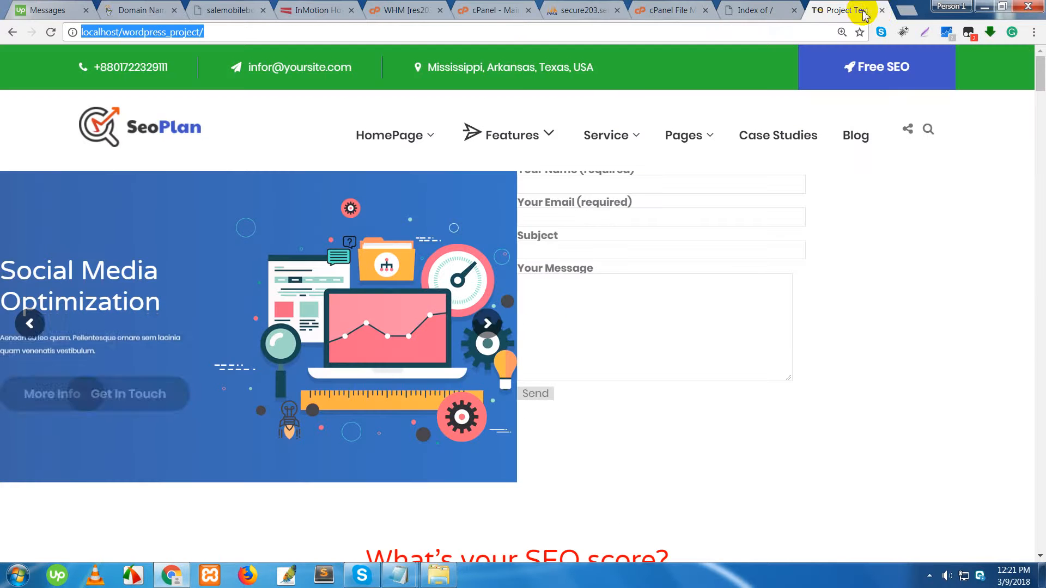
left_click(879, 11)
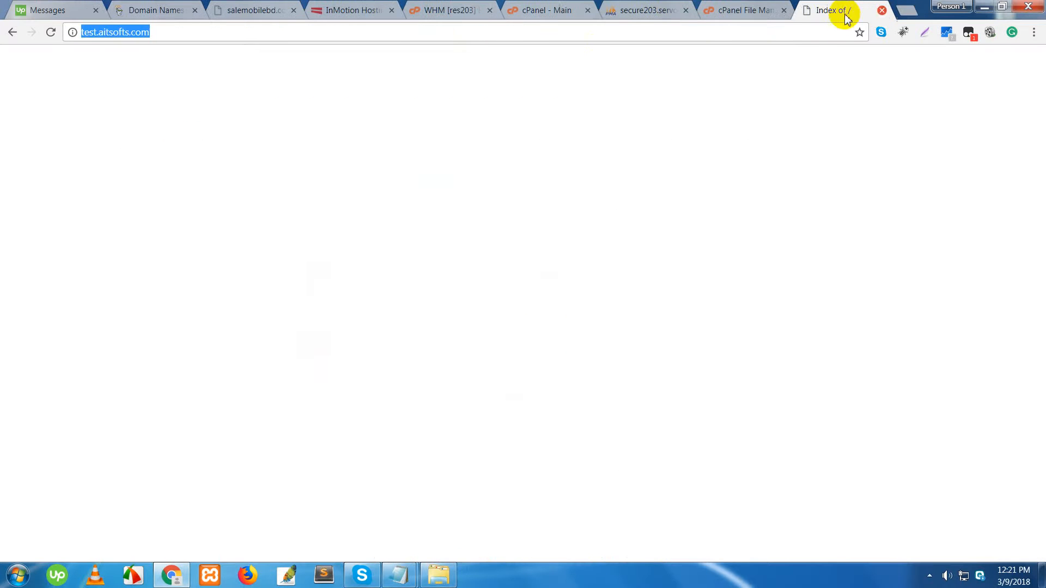
left_click(478, 34)
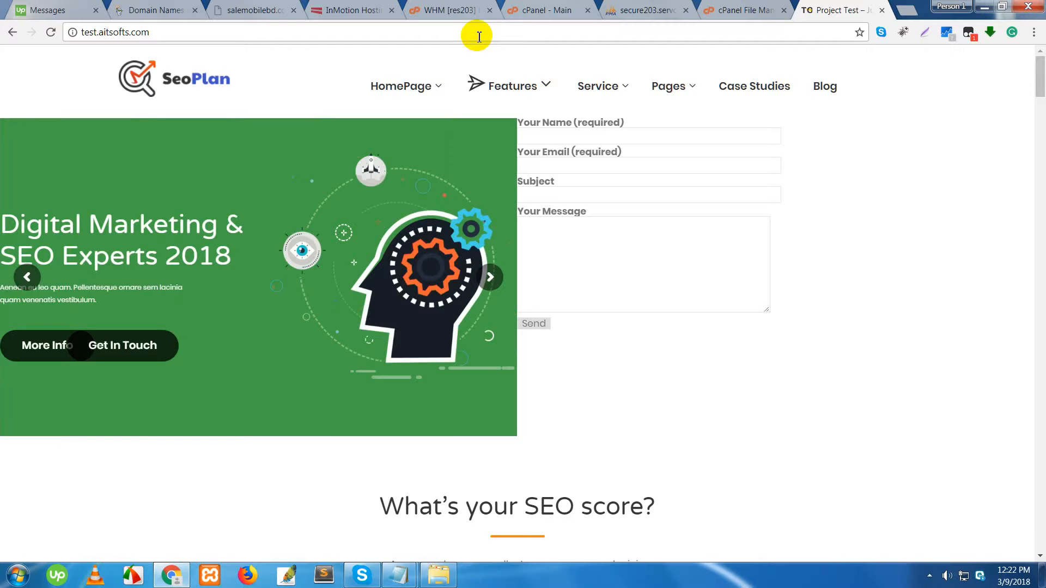
left_click(304, 29)
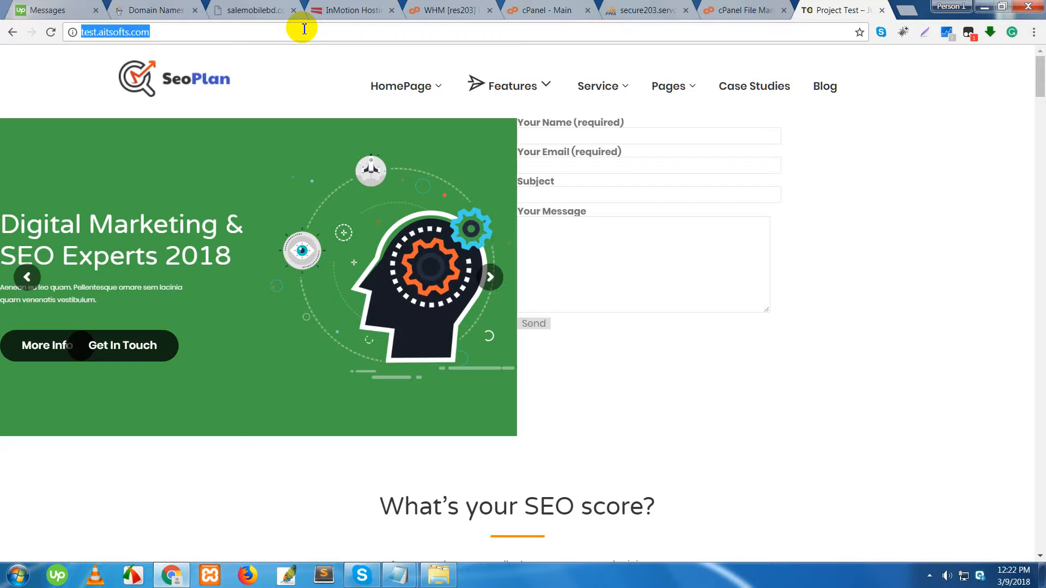
Step: Try the /wp-admin, /admin and /login addresses on test.aitsofts.com
left_click(304, 29)
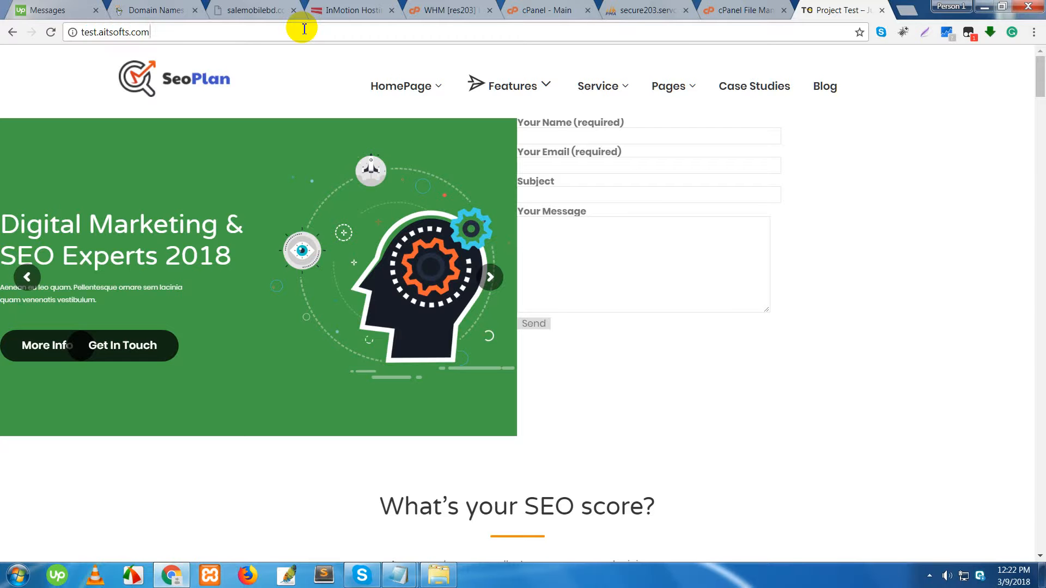
type("/")
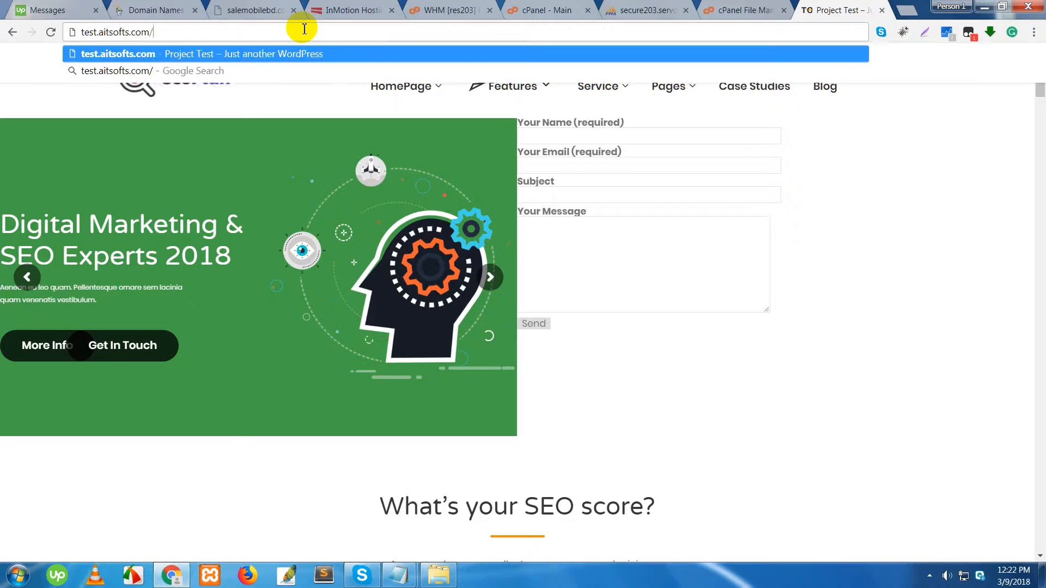
type("wp-admin")
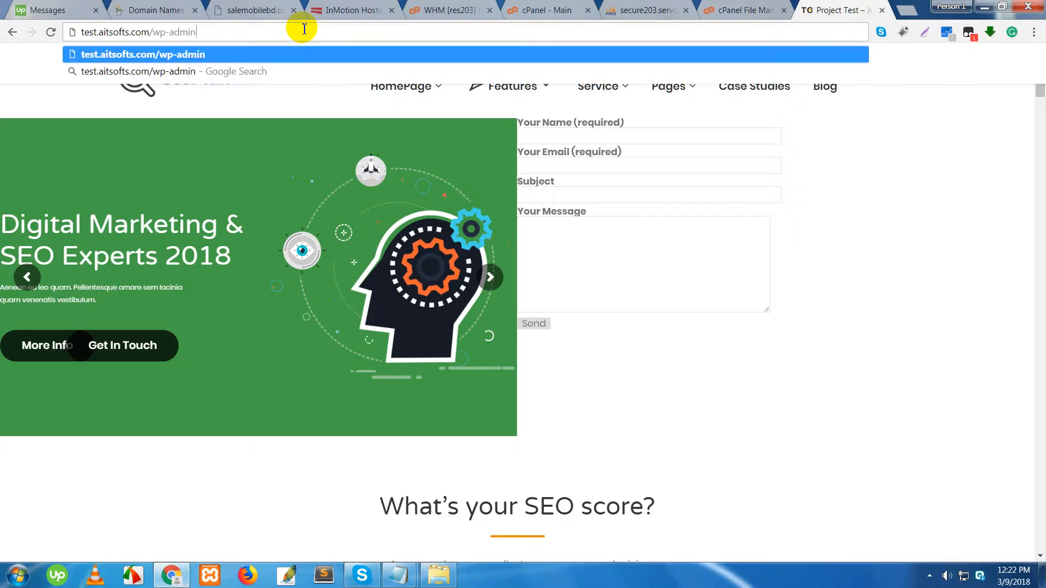
key("Return")
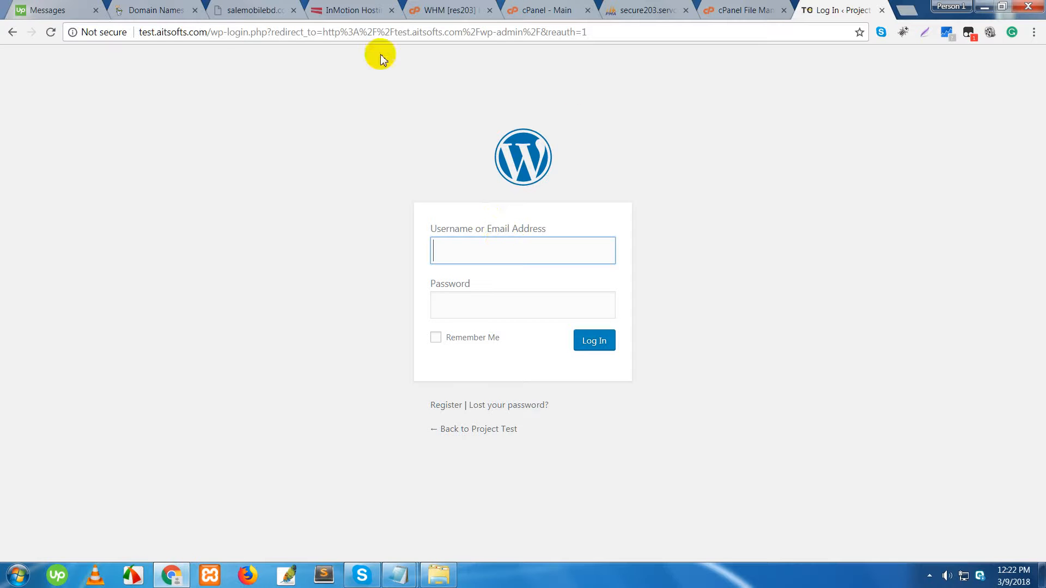
left_click_drag(214, 34, 606, 24)
type("admin")
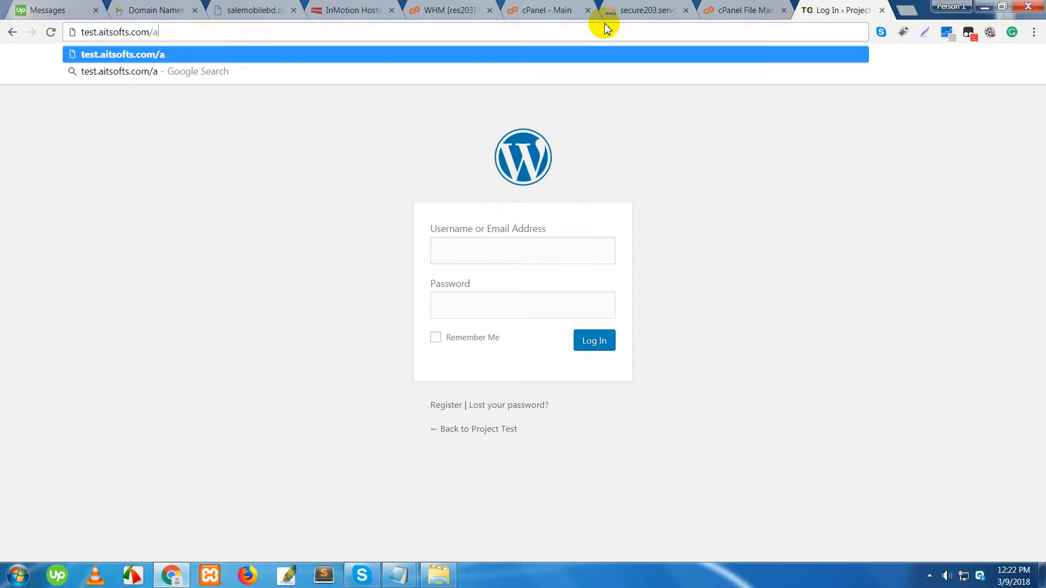
key("Return")
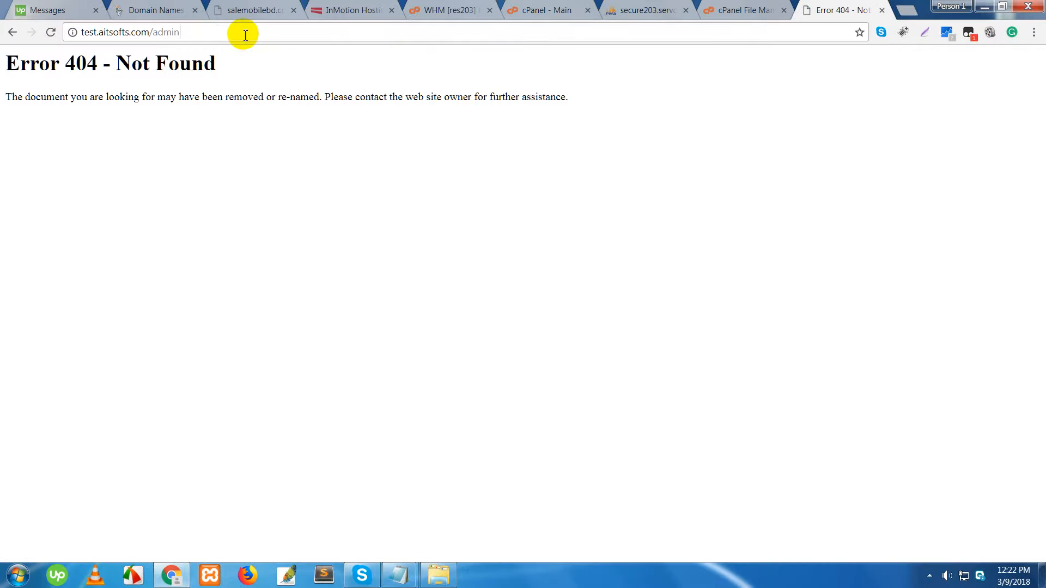
left_click(243, 33)
left_click(243, 33)
key("BackSpace")
key("BackSpace")
key("BackSpace")
key("BackSpace")
key("BackSpace")
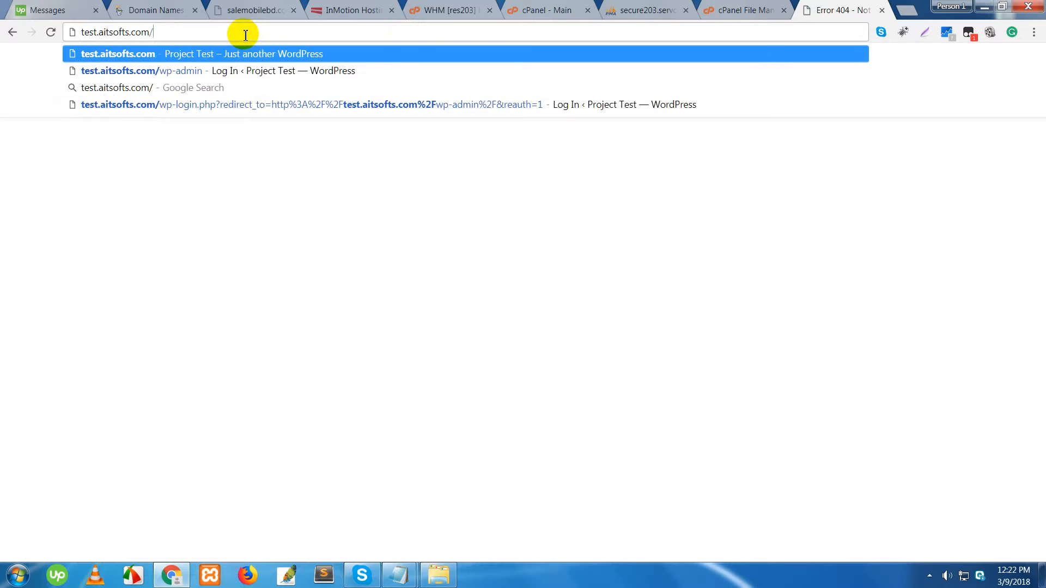
type("login")
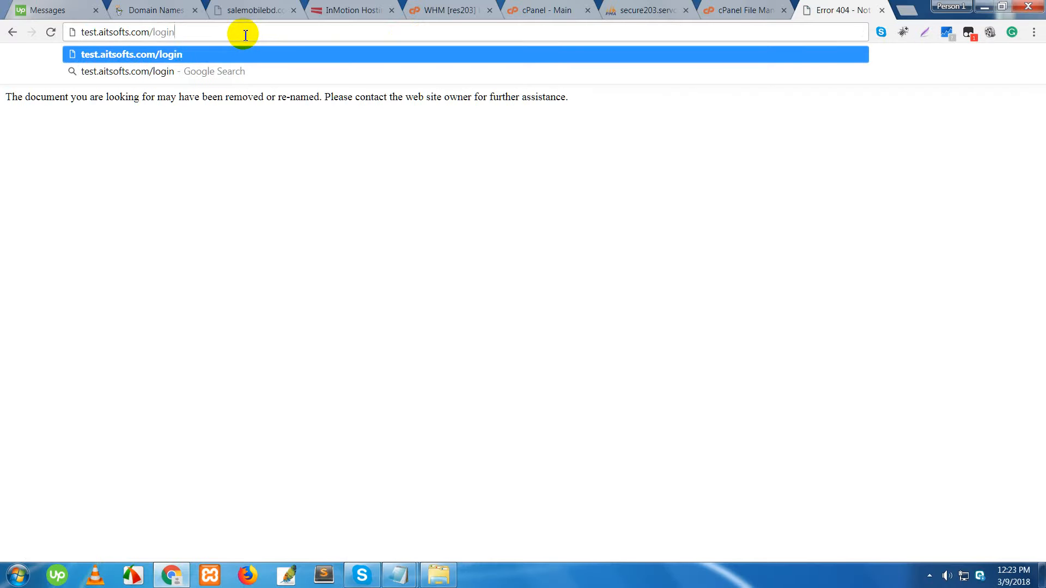
key("Return")
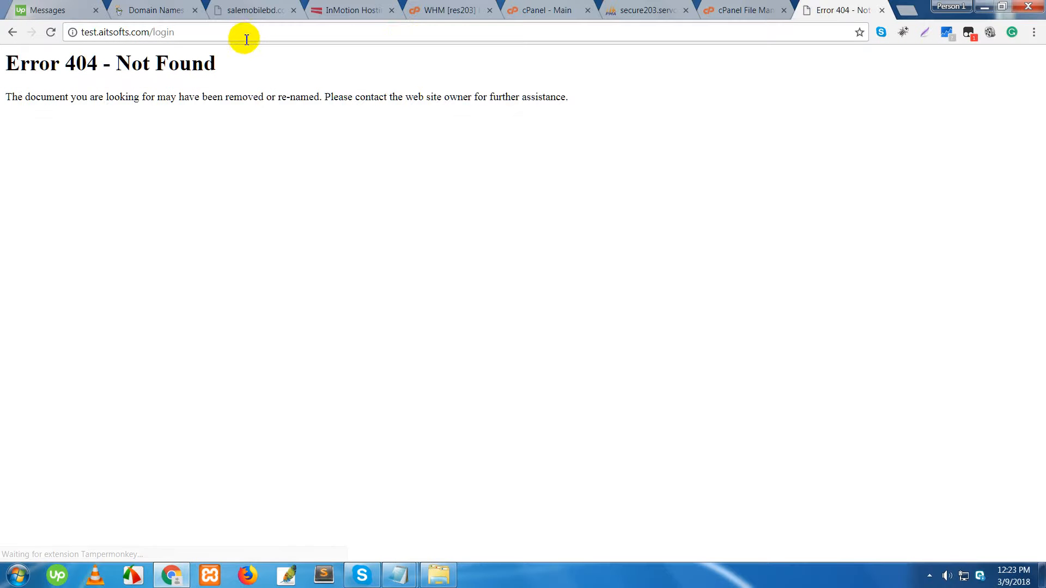
Step: Load test.aitsofts.com/wp-admin to reach the WordPress login page
left_click(233, 33)
left_click(233, 33)
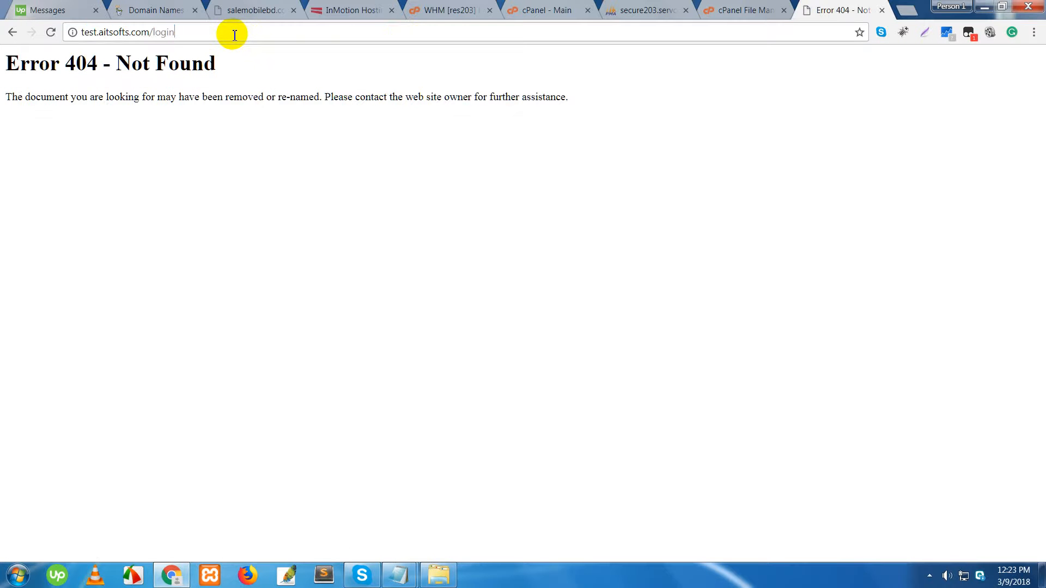
key("BackSpace")
key("BackSpace")
key("BackSpace")
key("BackSpace")
key("BackSpace")
type("w")
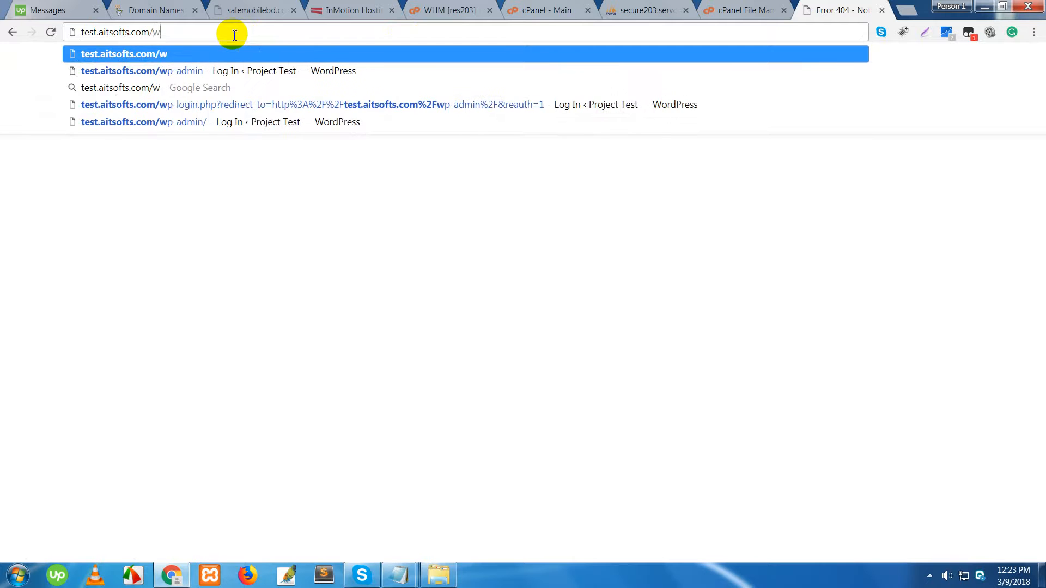
type("p-admin")
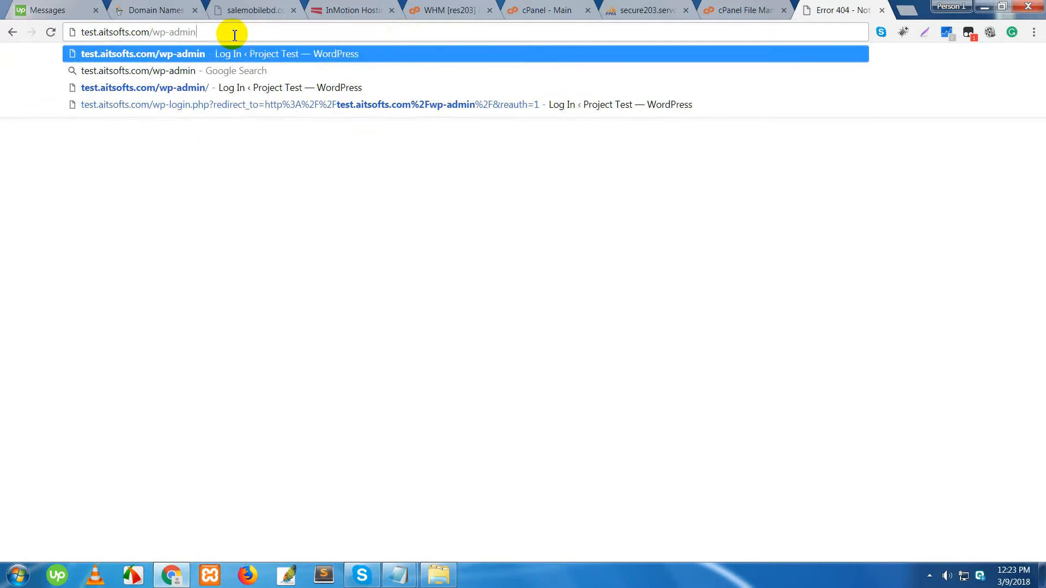
key("Return")
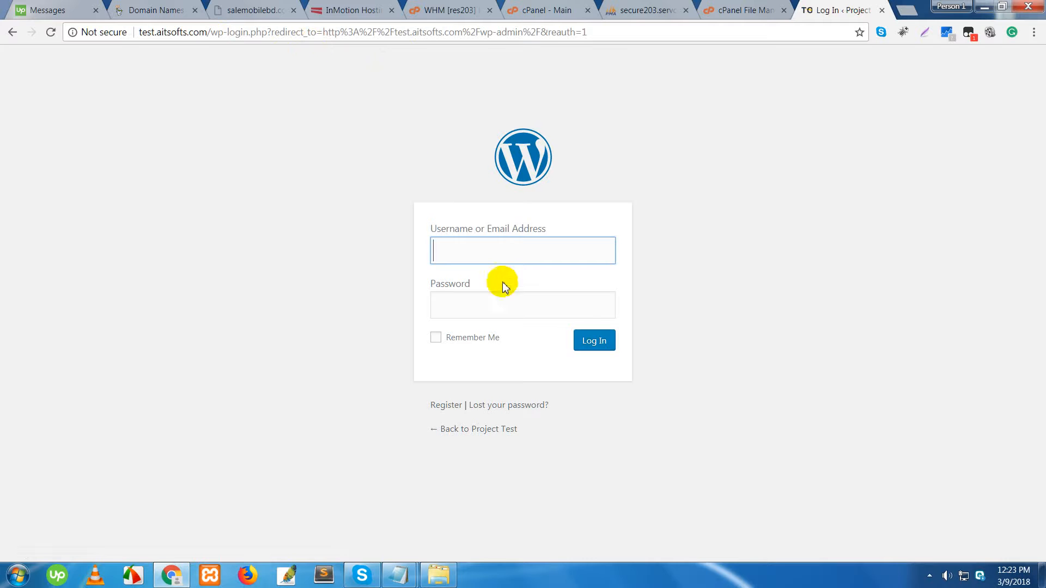
Step: Log in with the admin username and password, saving the login in Chrome
left_click(495, 259)
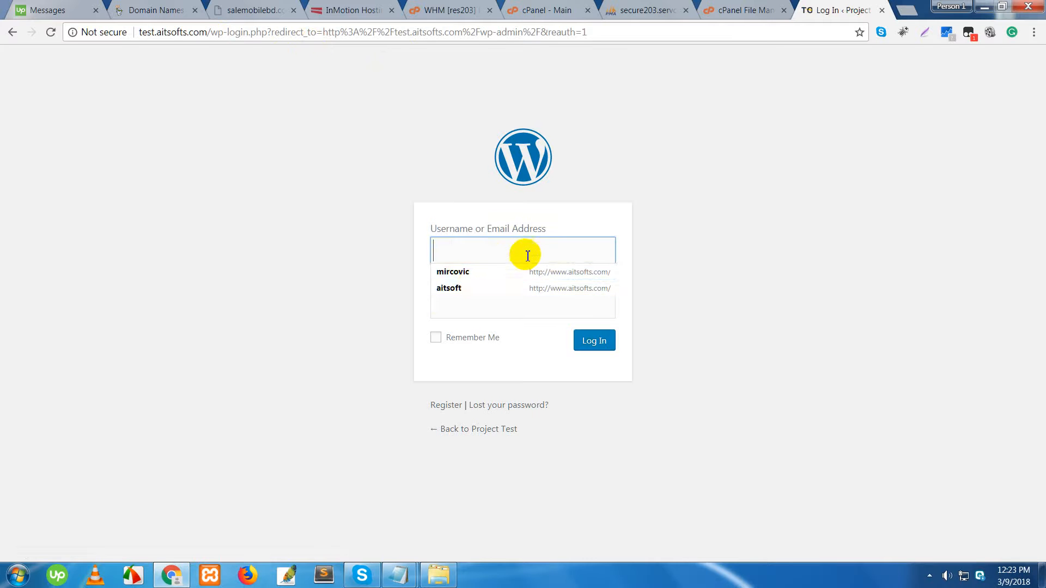
type("admin")
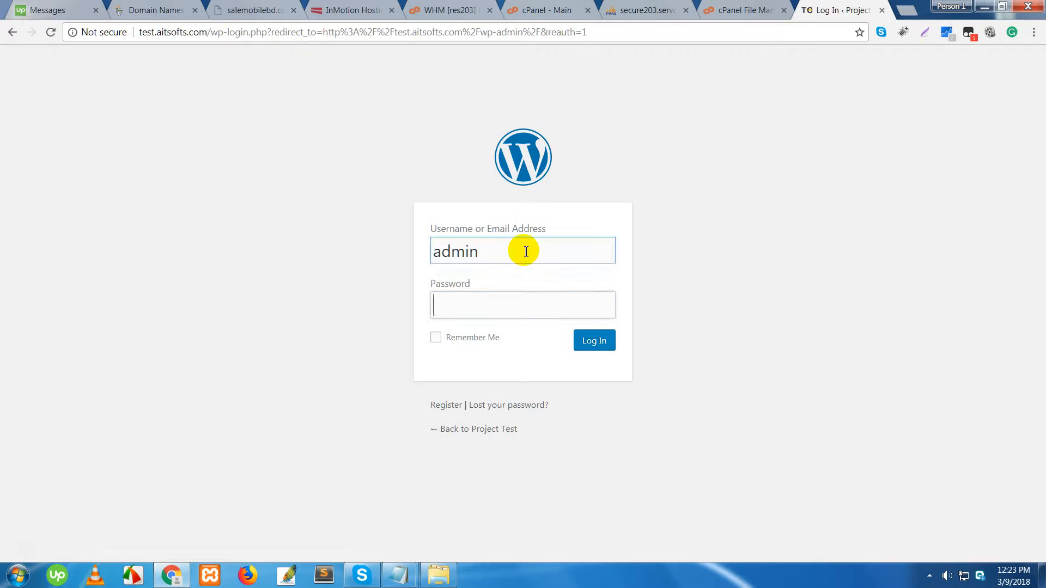
key("Tab")
type("•")
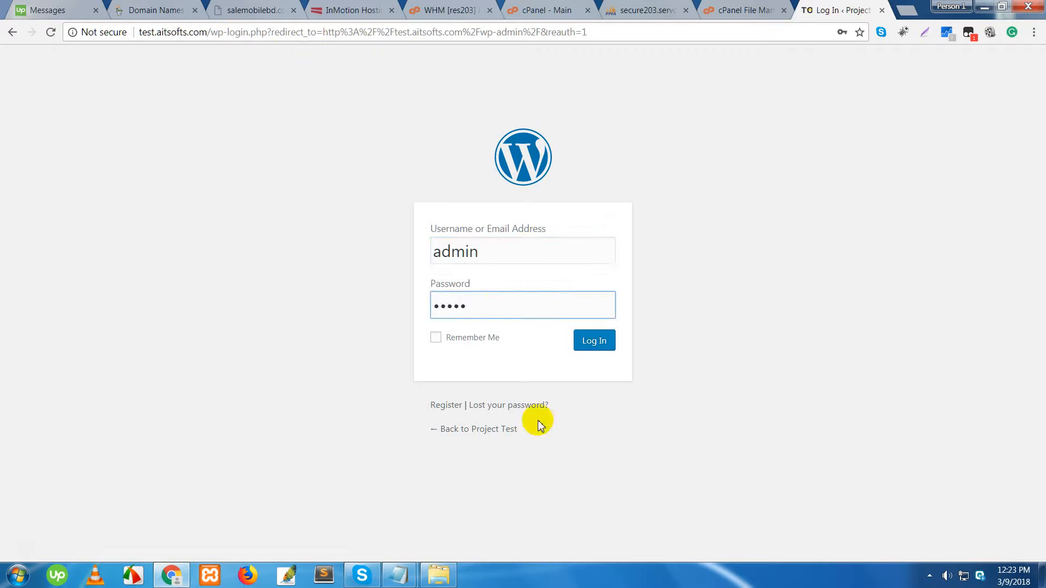
left_click(593, 340)
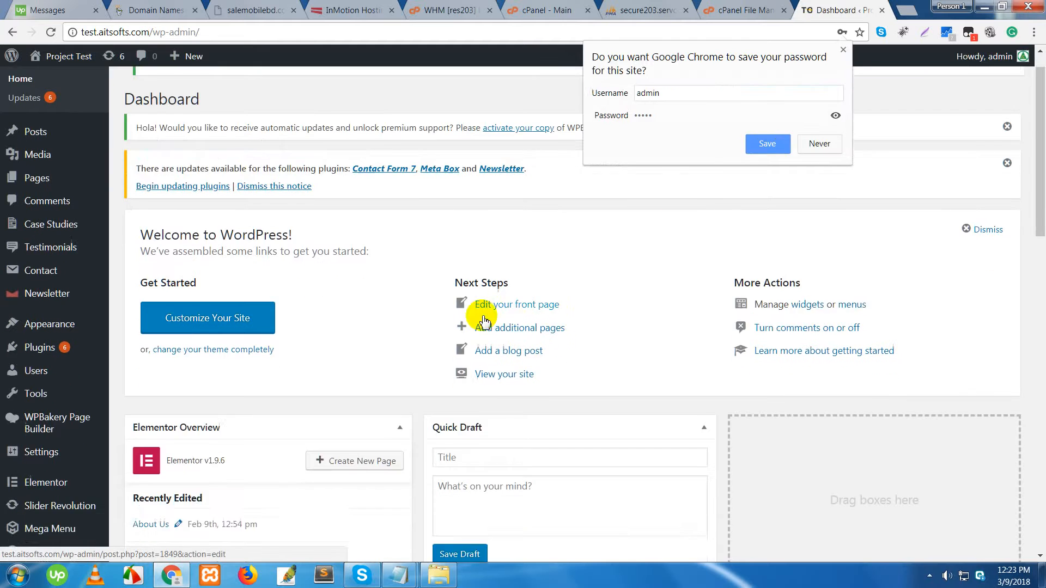
scroll(483, 322, "down", 3)
left_click(766, 144)
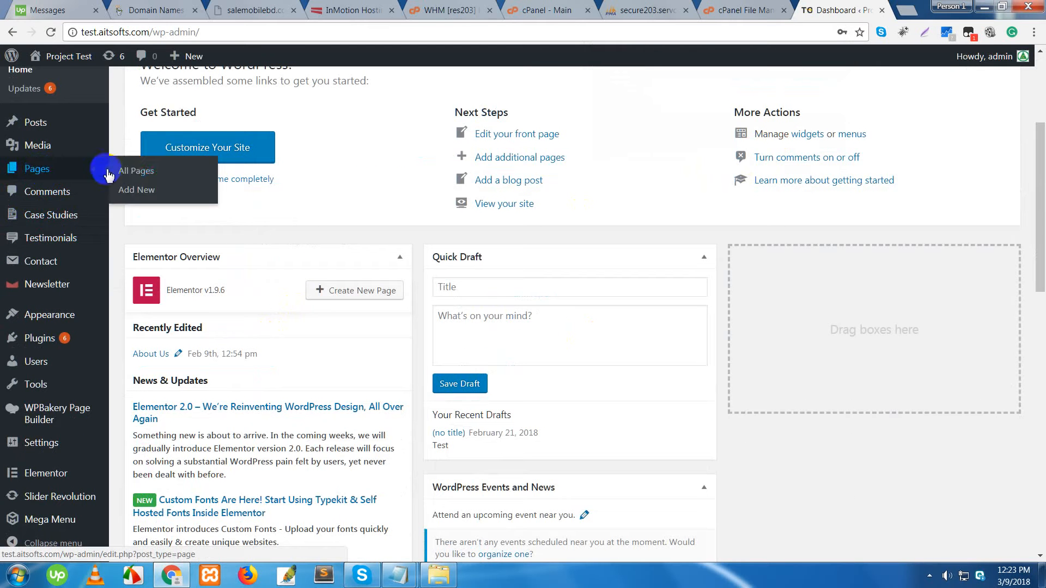
Step: Show All Pages and scroll down to the HomePage entry
left_click(137, 172)
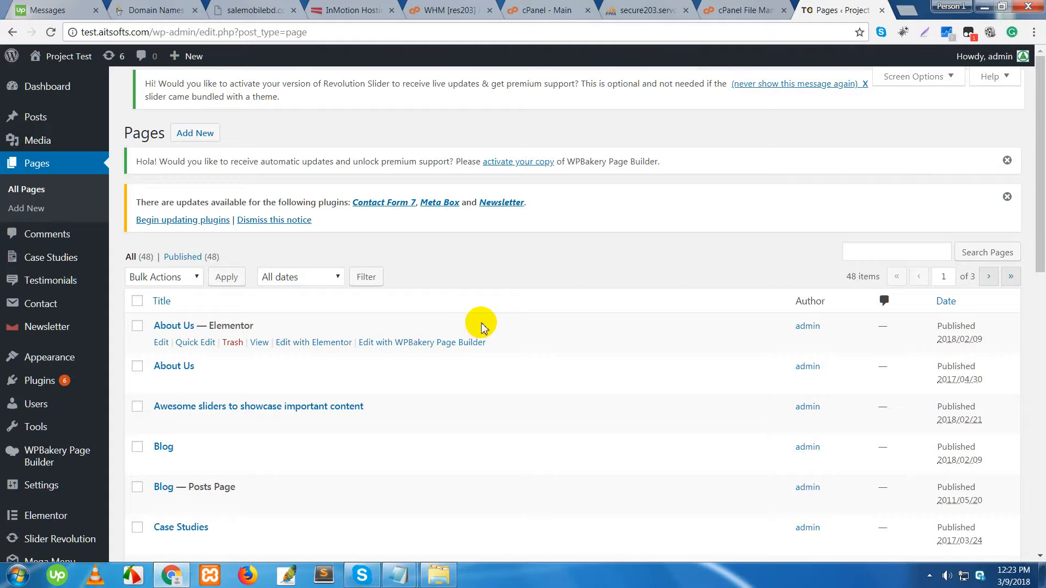
scroll(482, 326, "down", 6)
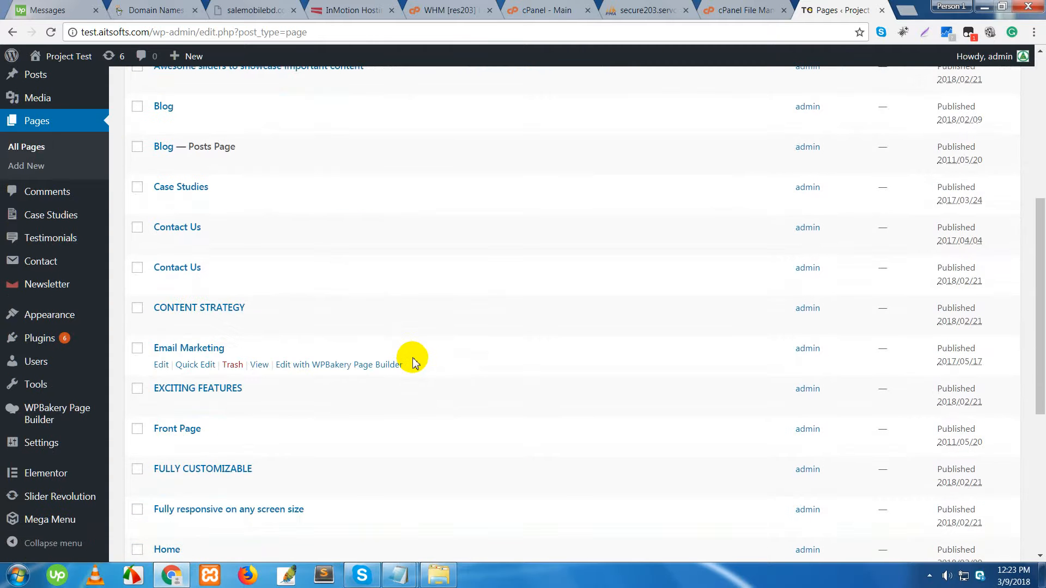
scroll(409, 359, "down", 4)
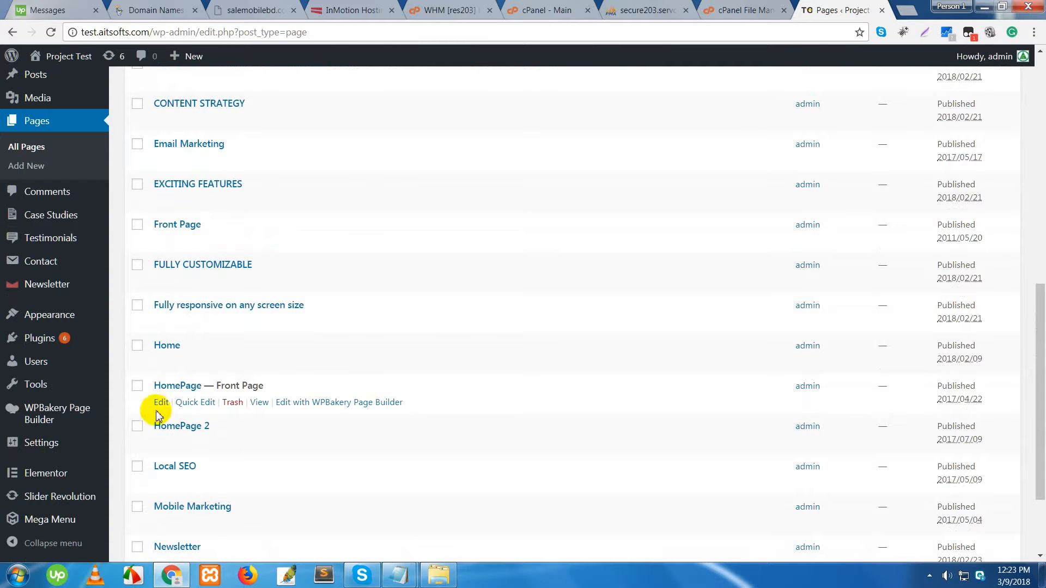
Step: Open HomePage in the editor and delete the top Contact Form 7 element
left_click(161, 404)
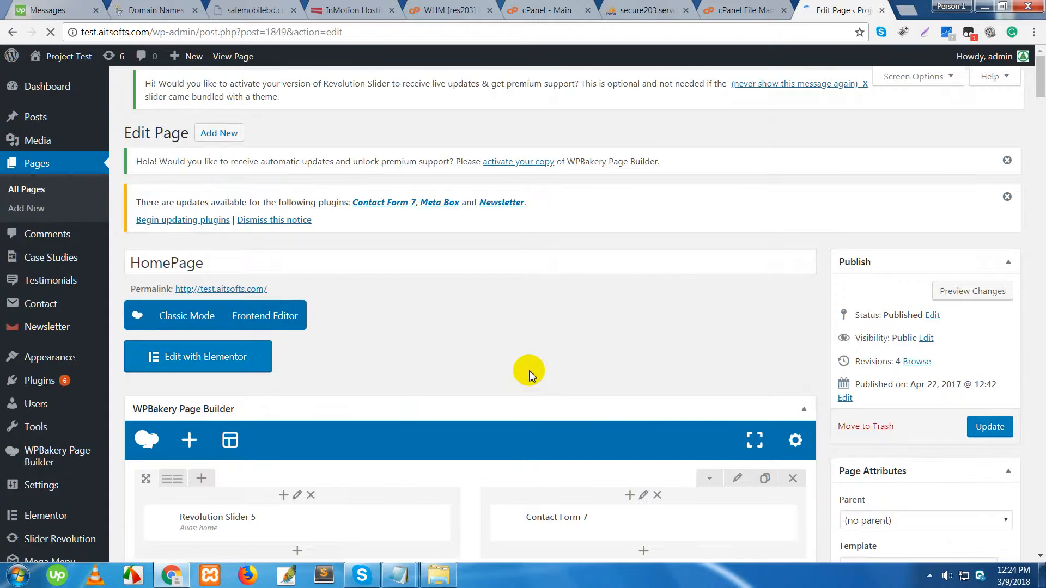
scroll(580, 466, "down", 5)
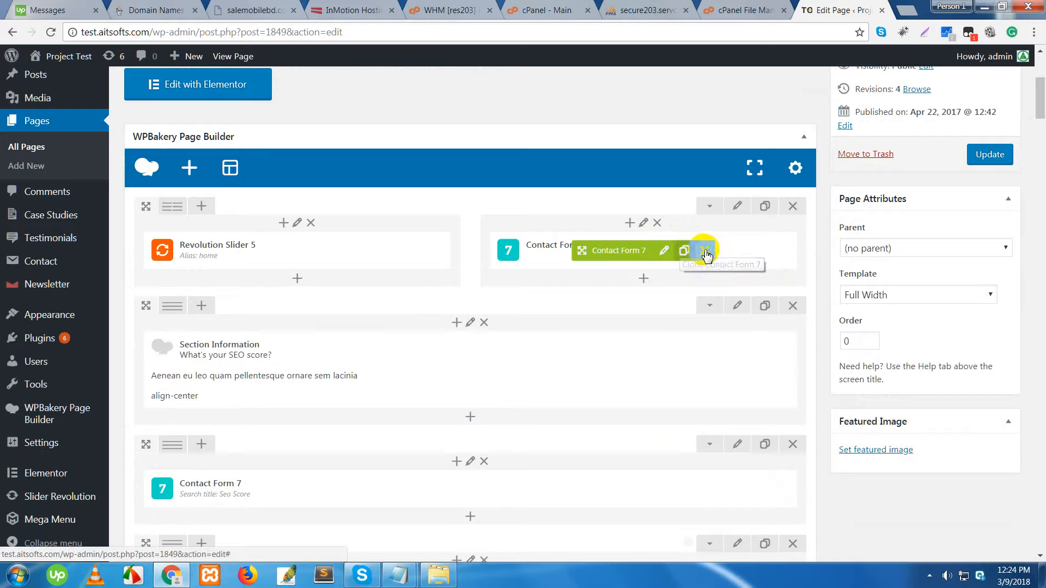
left_click(703, 250)
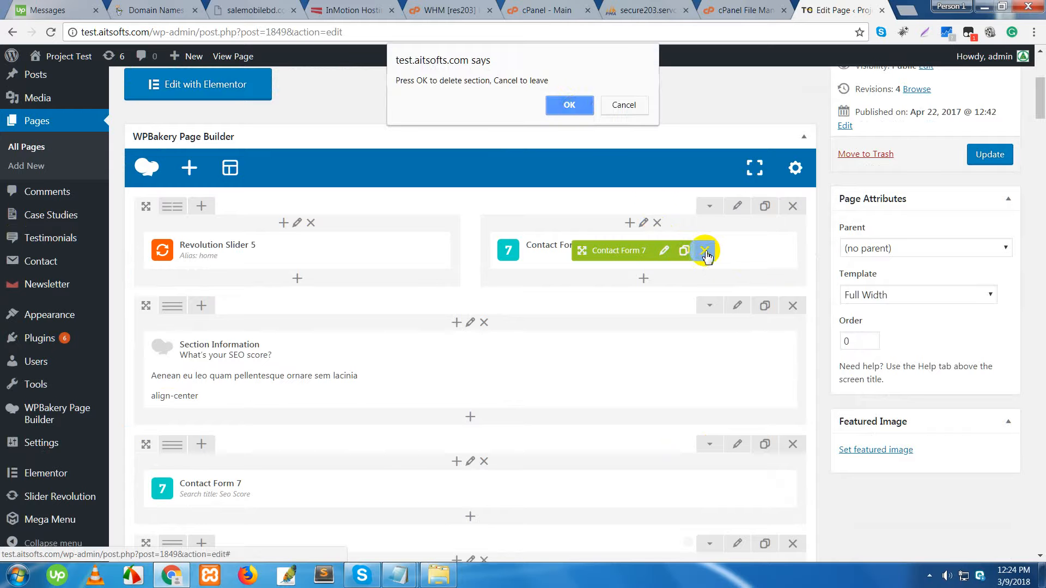
left_click(570, 106)
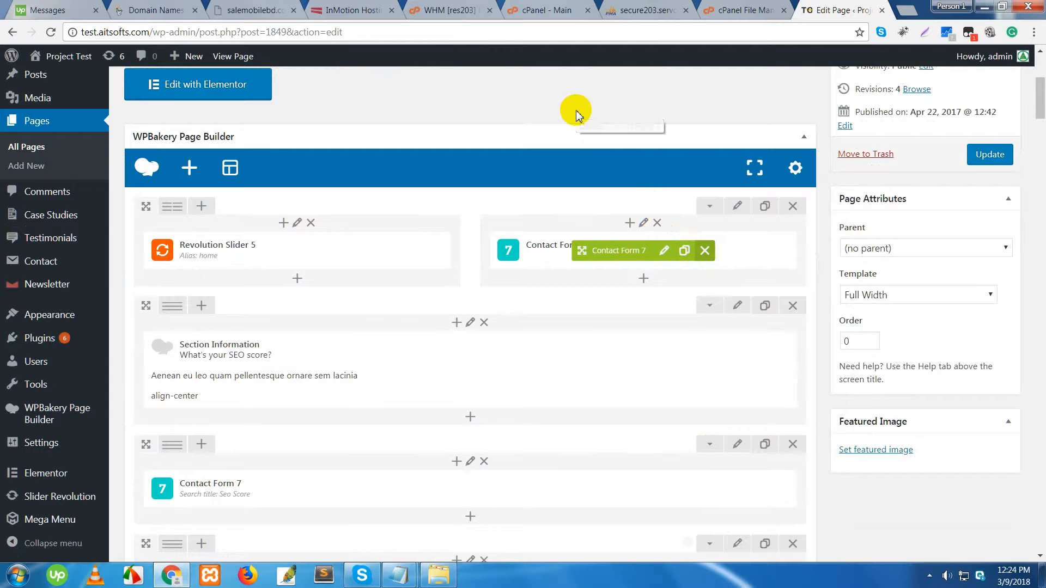
Step: Change the first row's layout to a single 1/1 full-width column
scroll(381, 218, "down", 15)
scroll(564, 397, "up", 6)
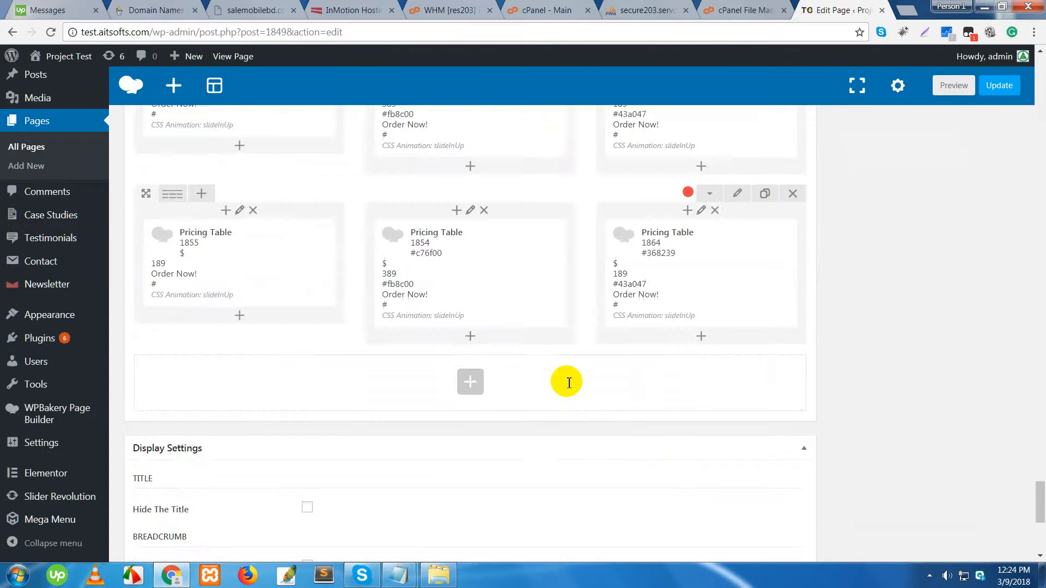
scroll(567, 384, "up", 20)
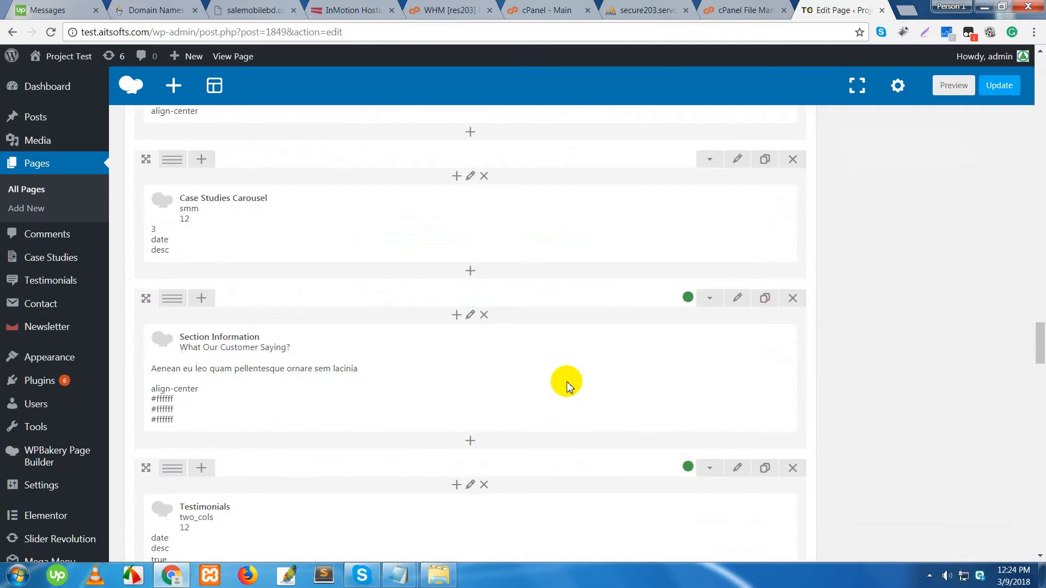
scroll(566, 384, "up", 20)
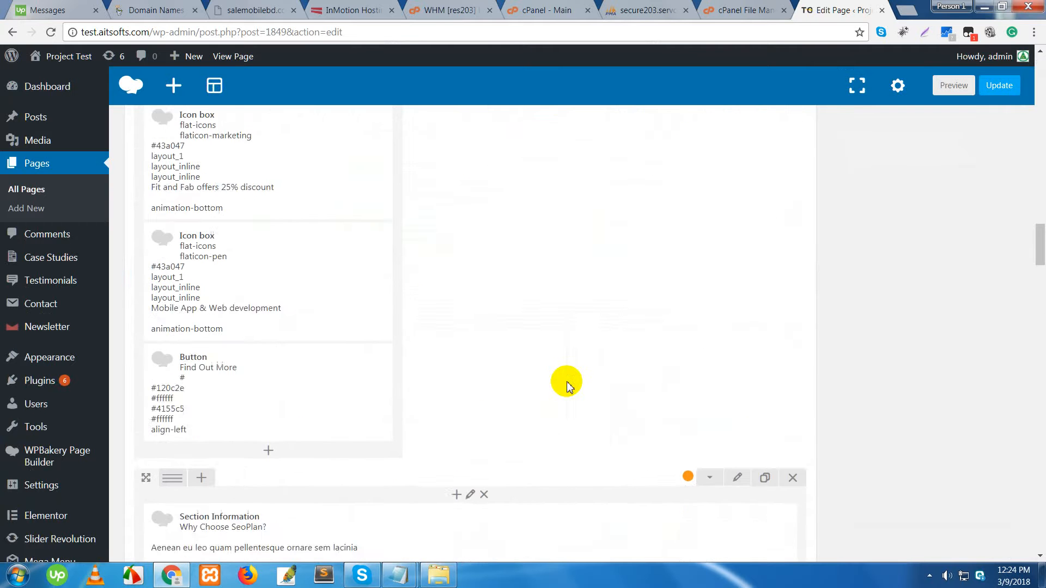
scroll(566, 384, "up", 15)
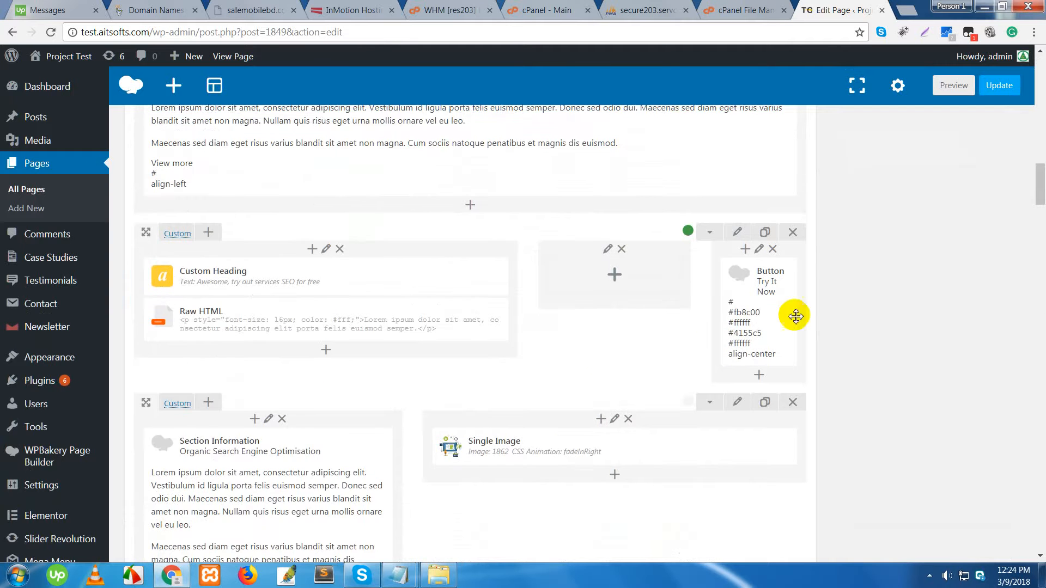
left_click_drag(1040, 201, 1041, 65)
scroll(637, 382, "down", 1)
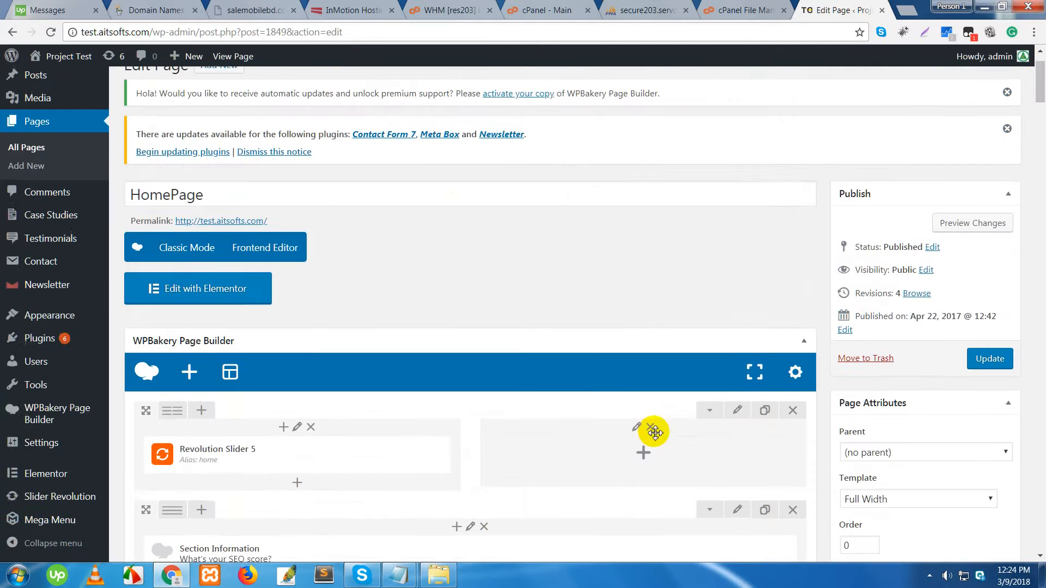
scroll(648, 439, "down", 1)
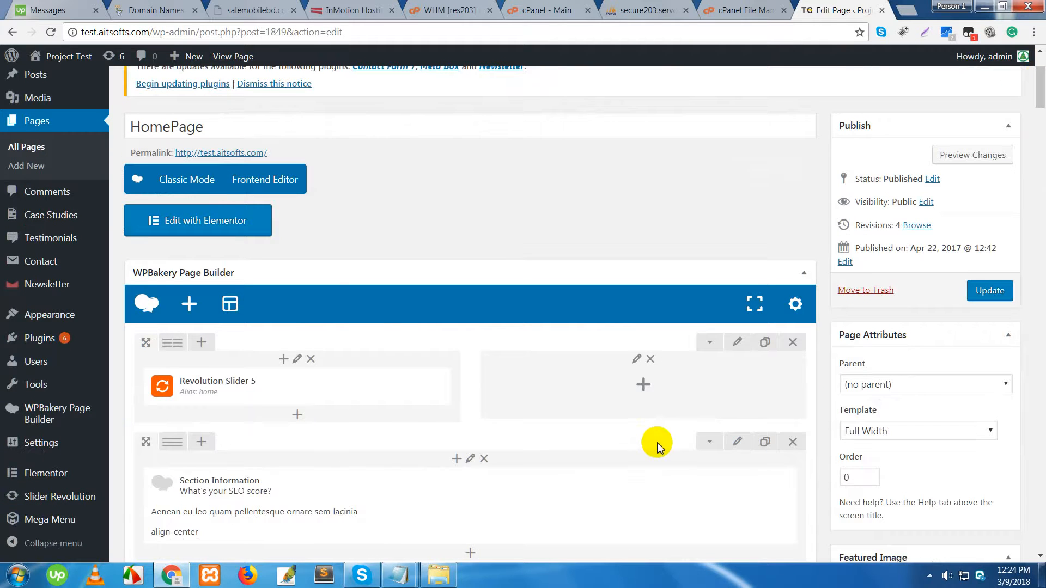
mouse_move(178, 349)
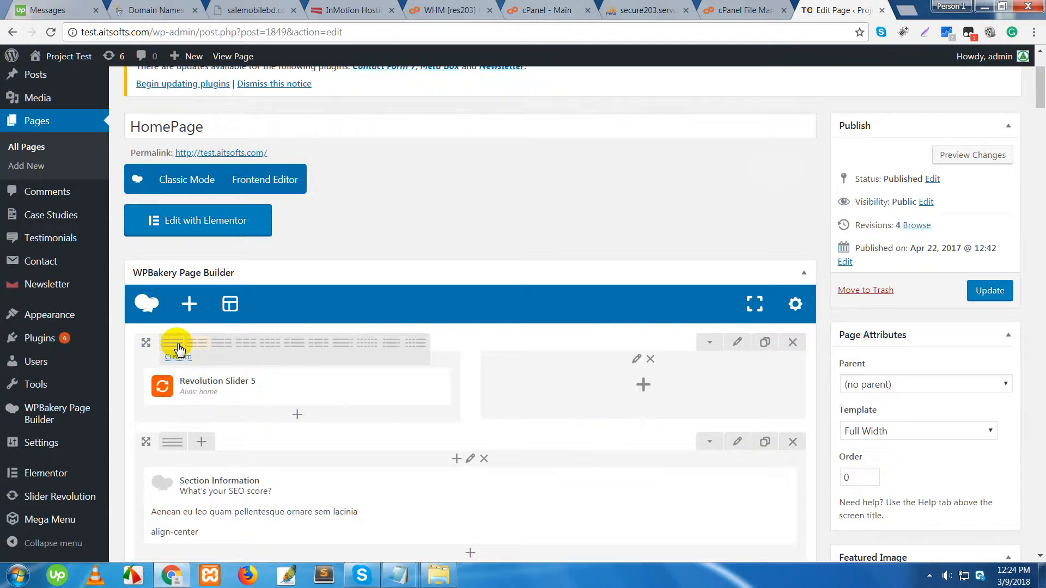
left_click(179, 345)
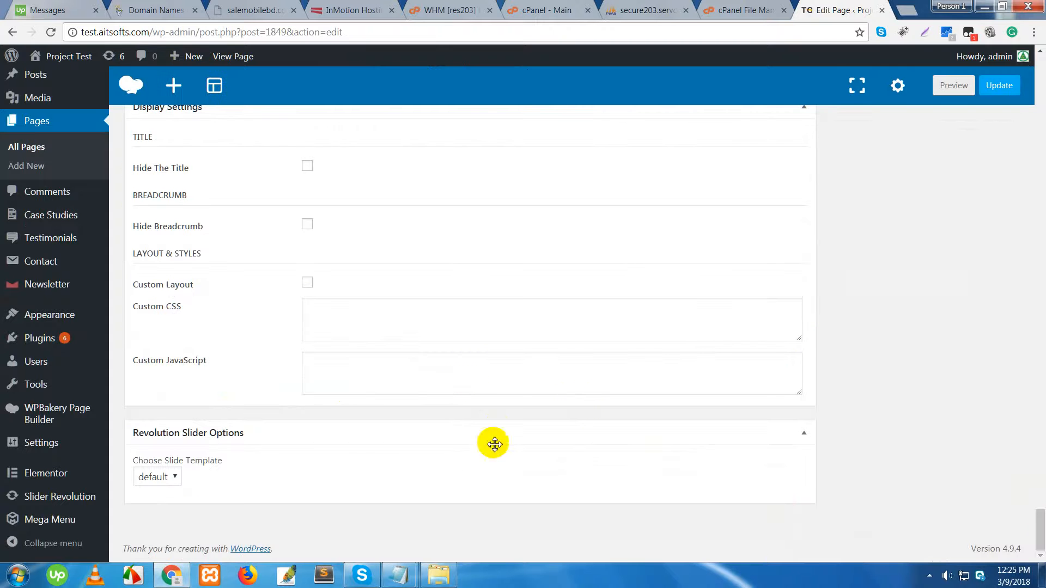
Step: Update the HomePage to save the changes
left_click_drag(1040, 542, 1038, 76)
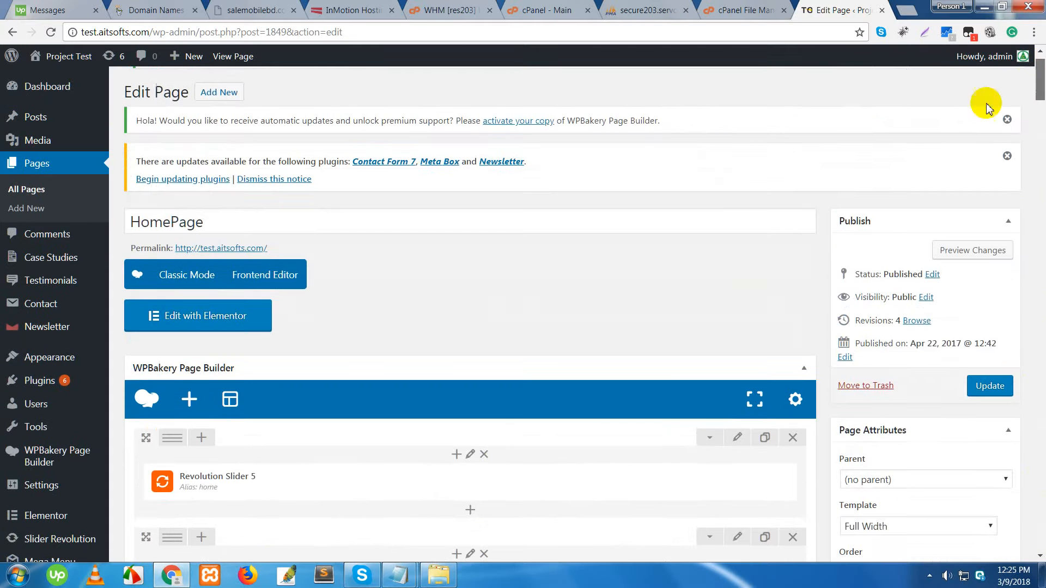
scroll(654, 390, "up", 1)
scroll(577, 416, "down", 1)
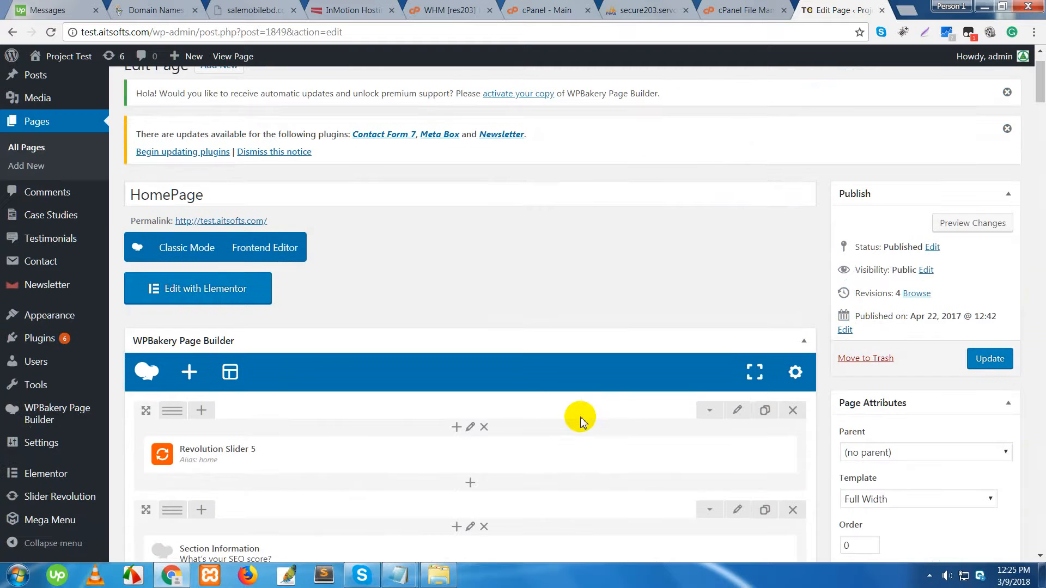
left_click(987, 369)
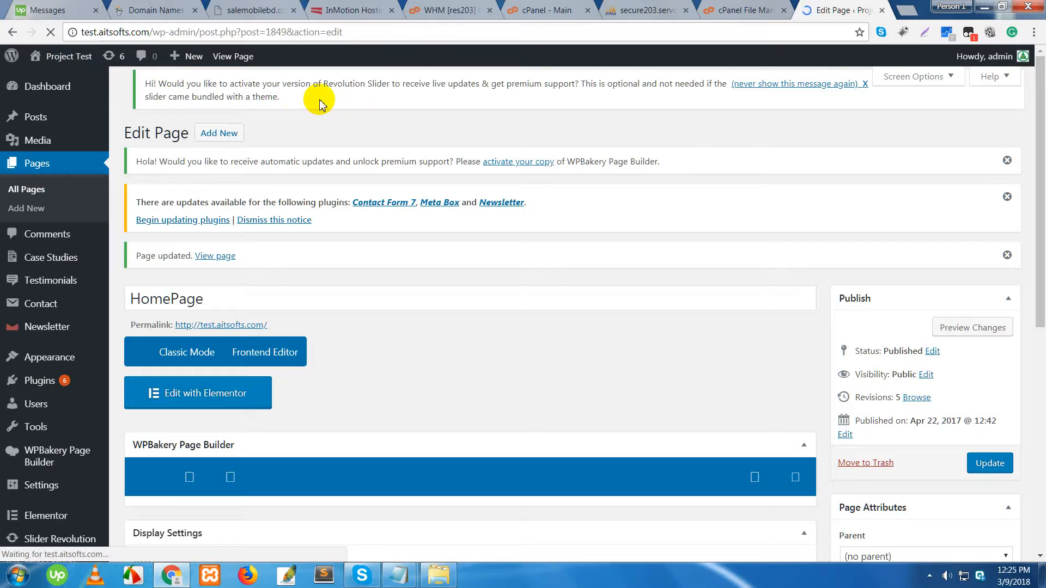
Step: Open the live test.aitsofts.com homepage in a new tab via Visit Site, then return to the HomePage editor
right_click(79, 67)
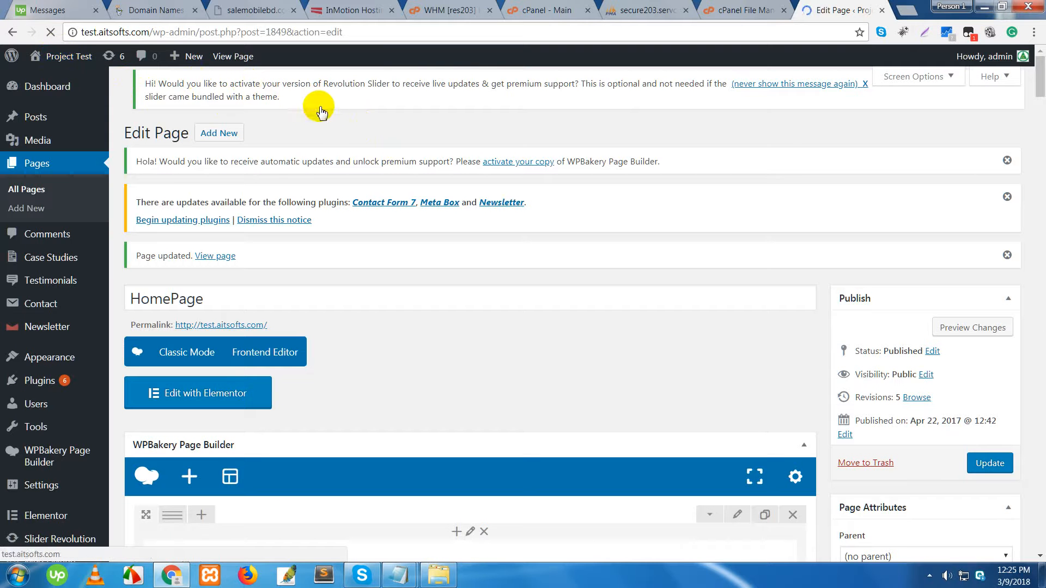
mouse_move(47, 86)
left_click(184, 91)
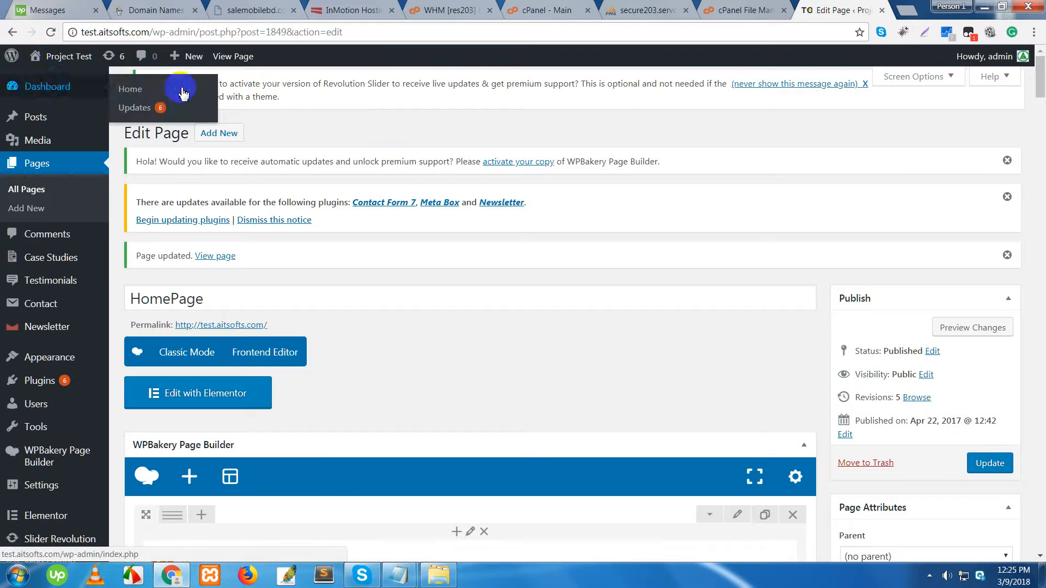
left_click(55, 83)
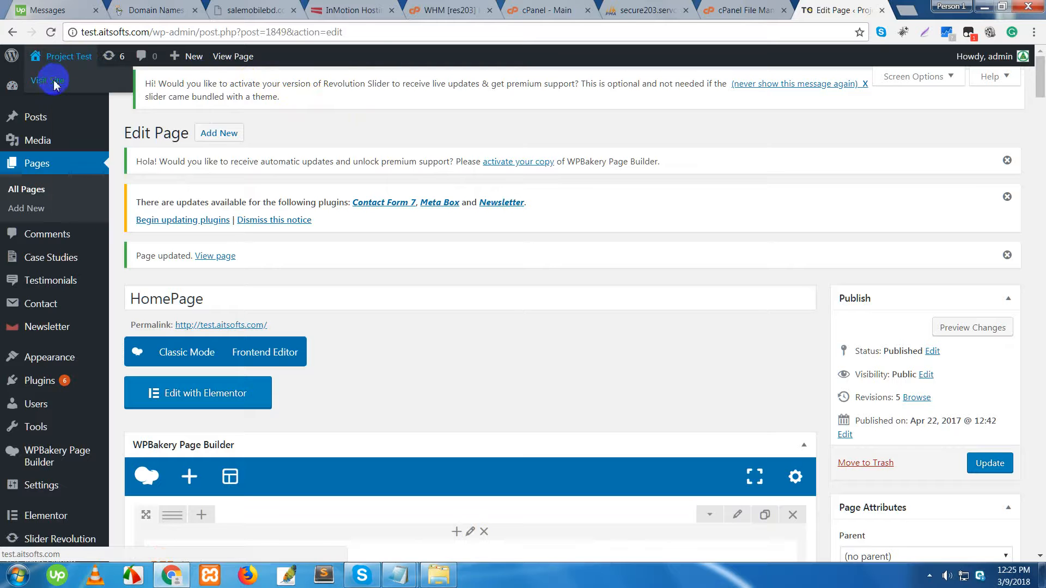
right_click(55, 83)
left_click(98, 87)
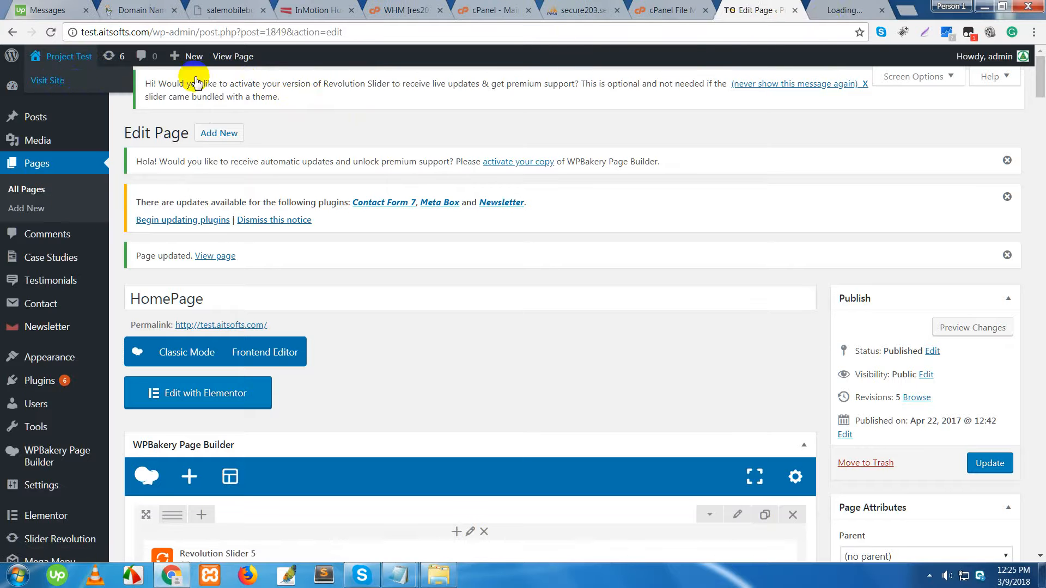
left_click(842, 12)
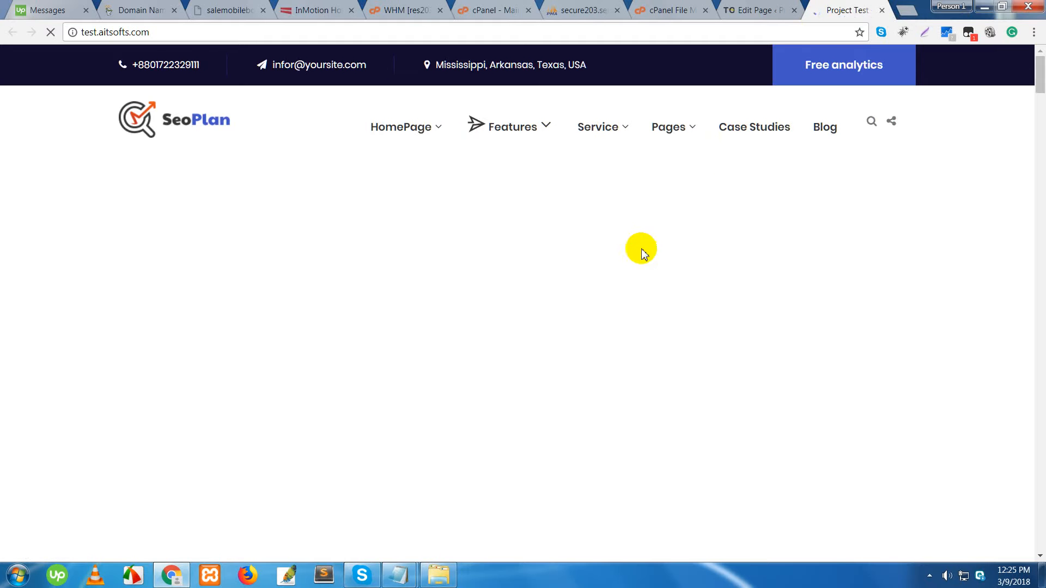
left_click(750, 11)
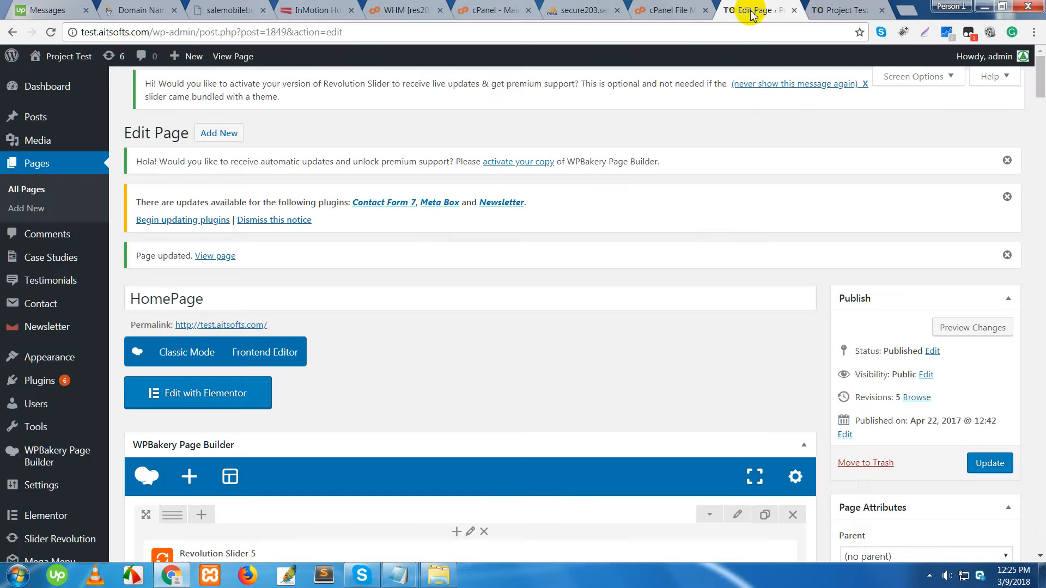
scroll(33, 411, "down", 3)
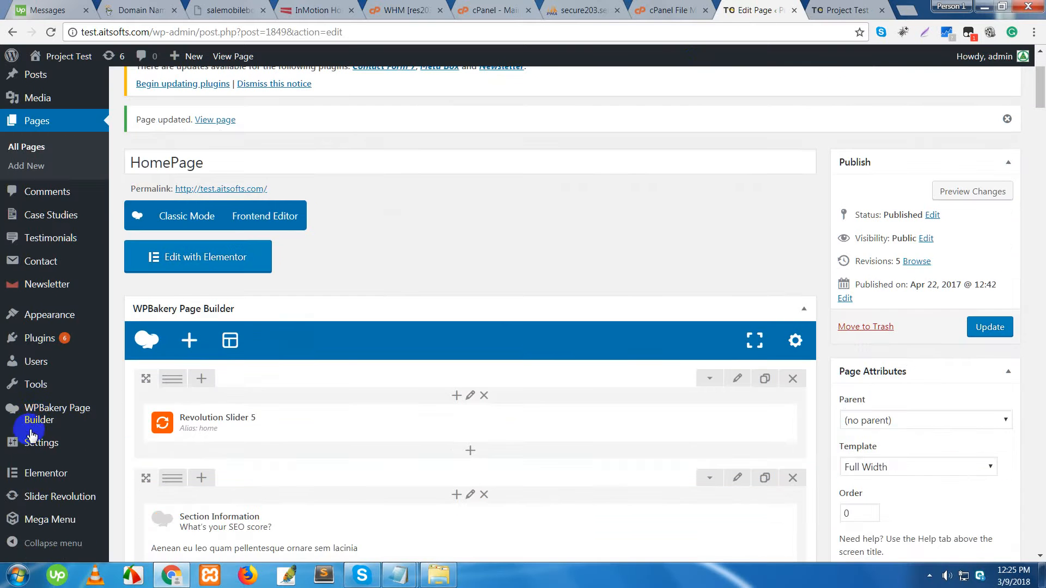
Step: Re-save Permalink Settings with Post name selected, getting 'Permalink structure updated.'
scroll(25, 430, "down", 3)
mouse_move(28, 441)
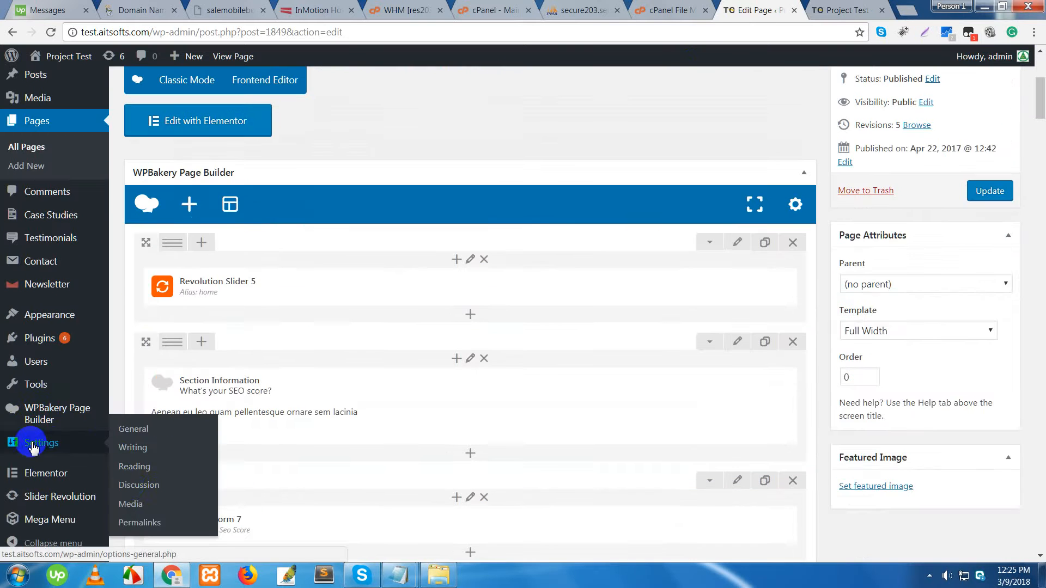
left_click(136, 522)
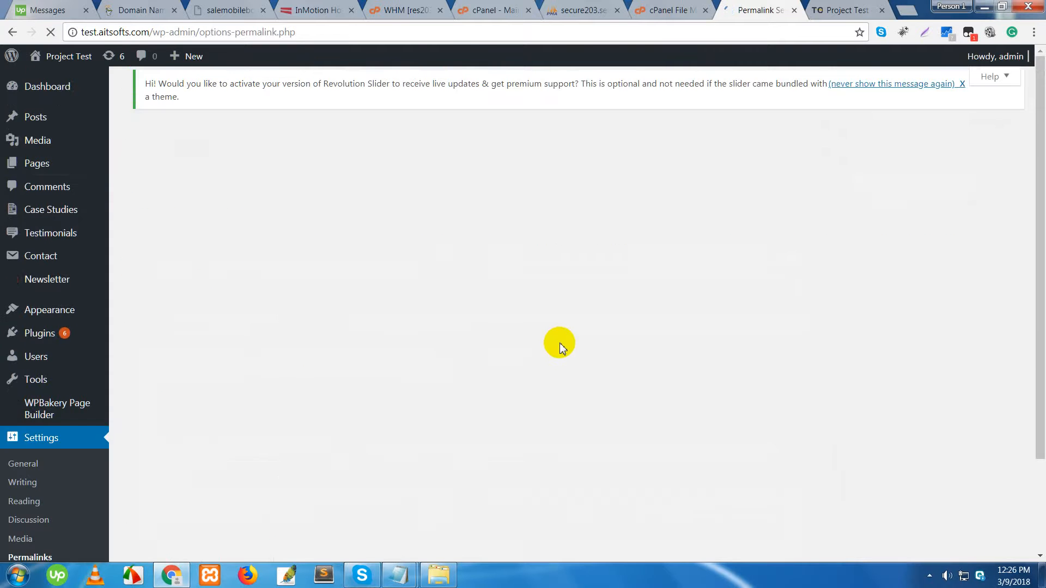
scroll(129, 414, "down", 3)
scroll(129, 414, "down", 4)
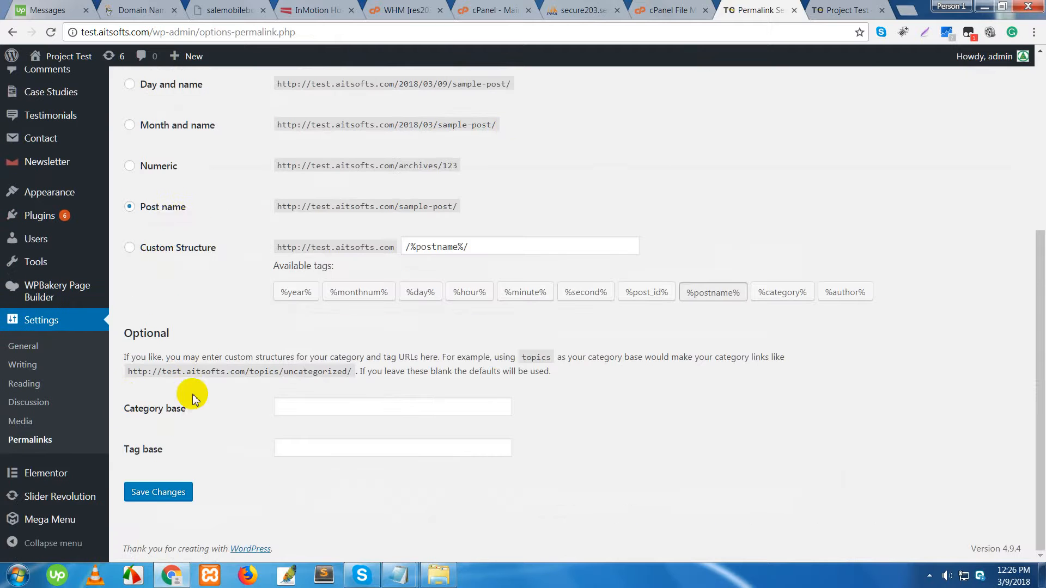
left_click(158, 493)
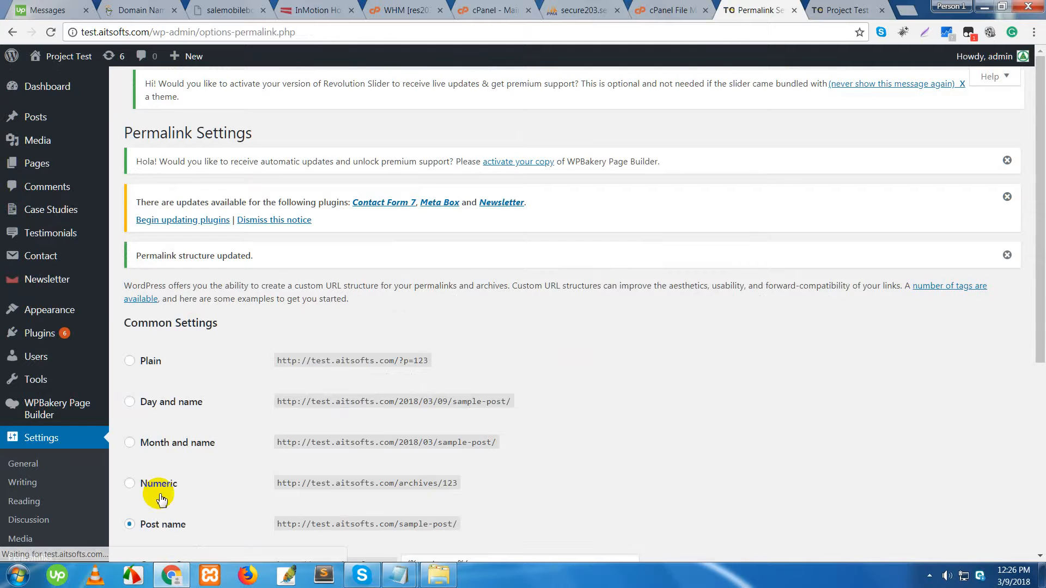
scroll(645, 479, "down", 6)
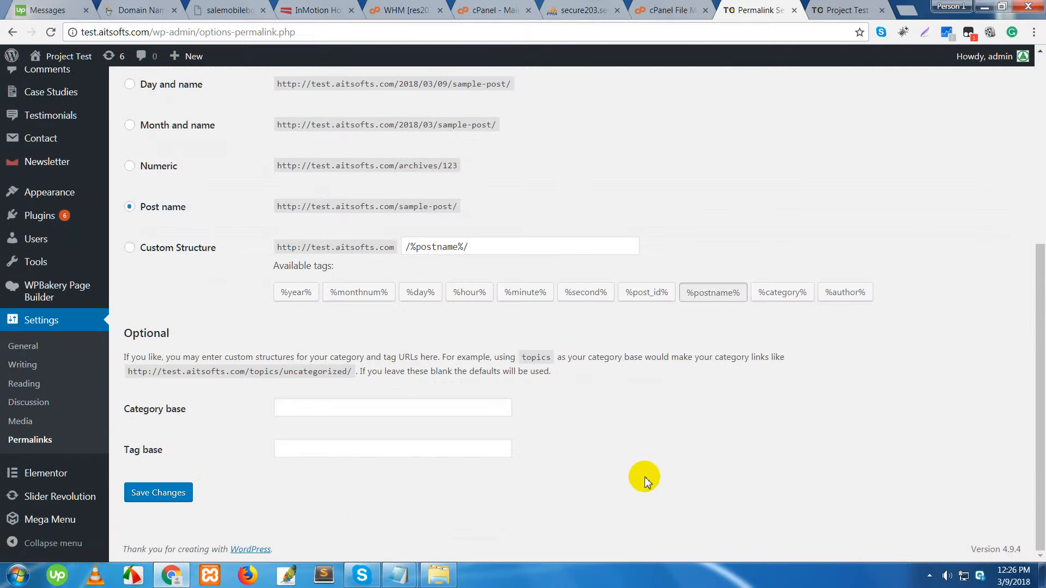
scroll(645, 479, "up", 6)
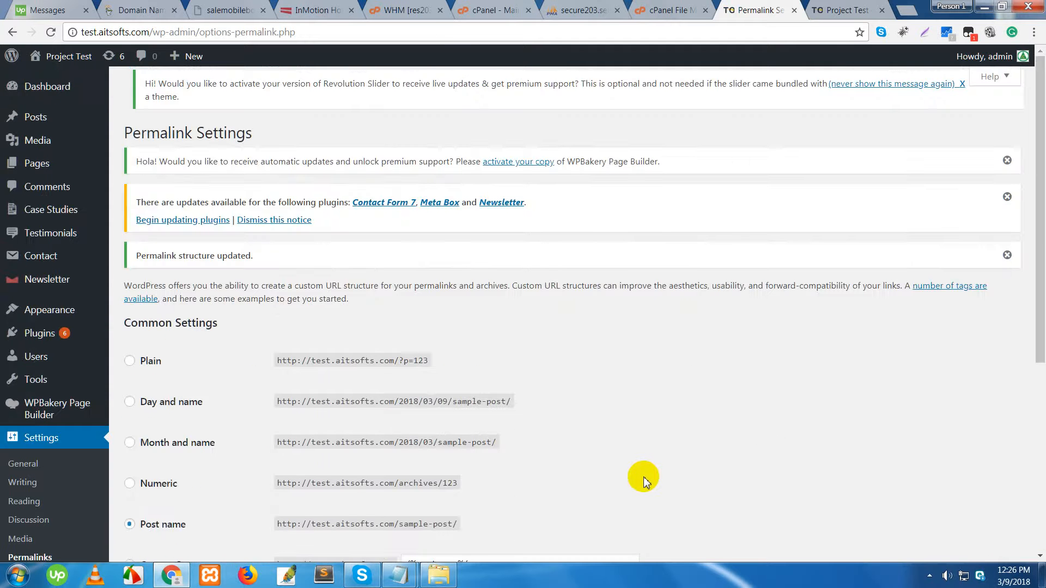
Step: Switch to the live test.aitsofts.com SeoPlan home page and check its Service, Pages and HomePage menus
left_click(829, 11)
scroll(516, 290, "down", 4)
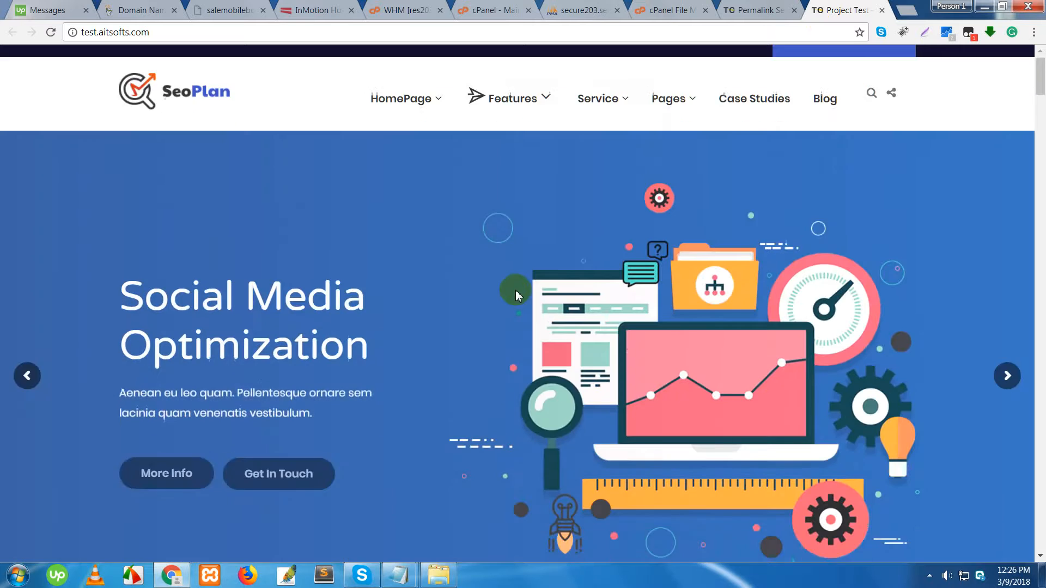
scroll(517, 297, "up", 4)
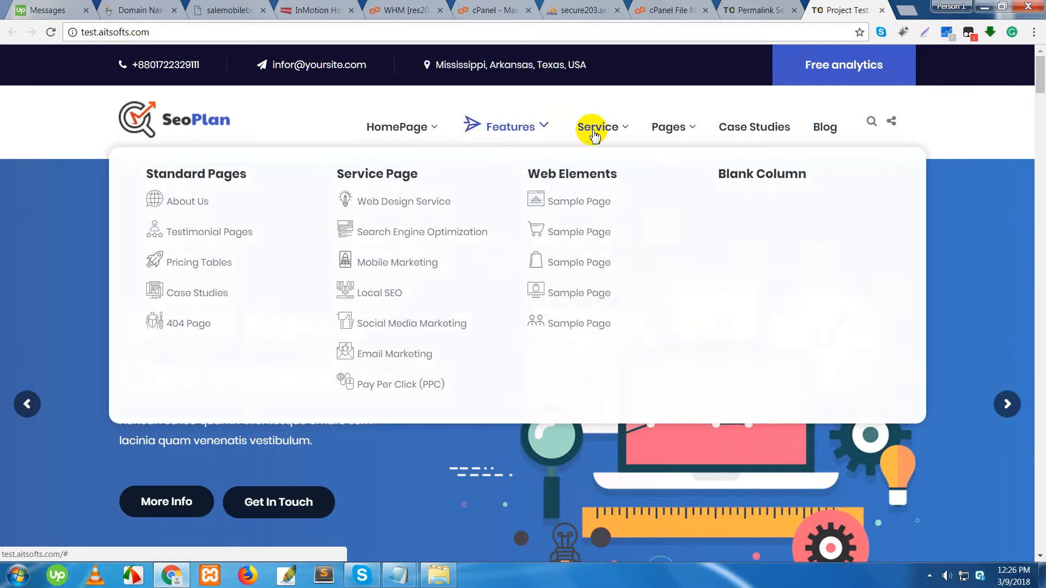
mouse_move(597, 131)
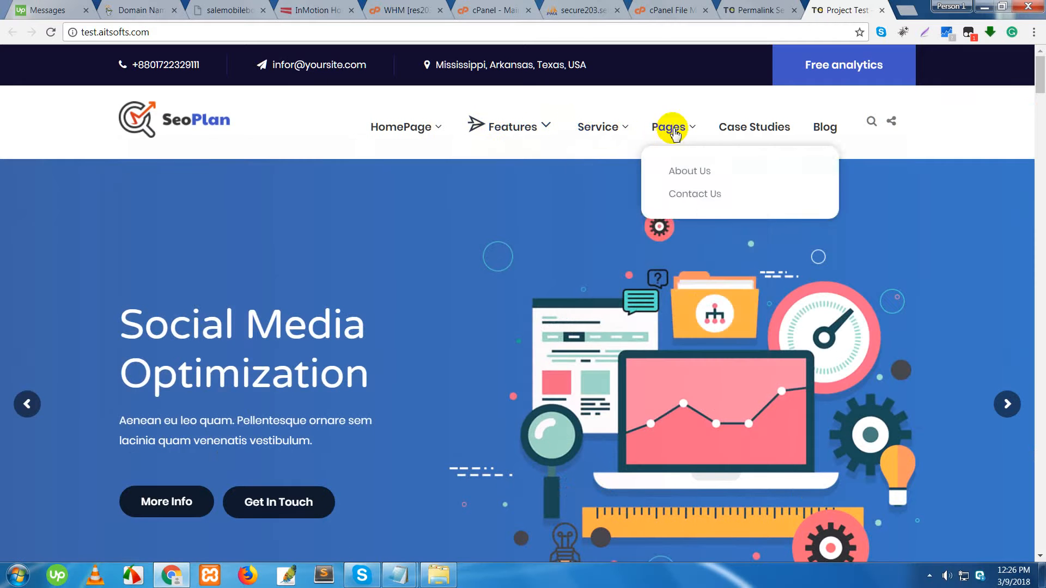
mouse_move(392, 135)
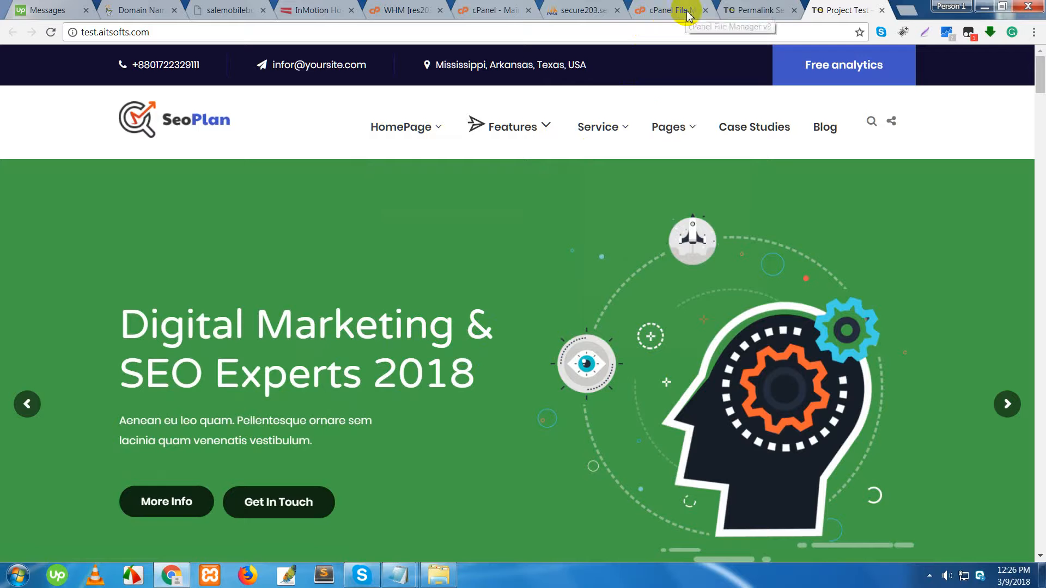
Step: In a new browser tab, load the local site at localhost/wordpress_project
left_click(906, 11)
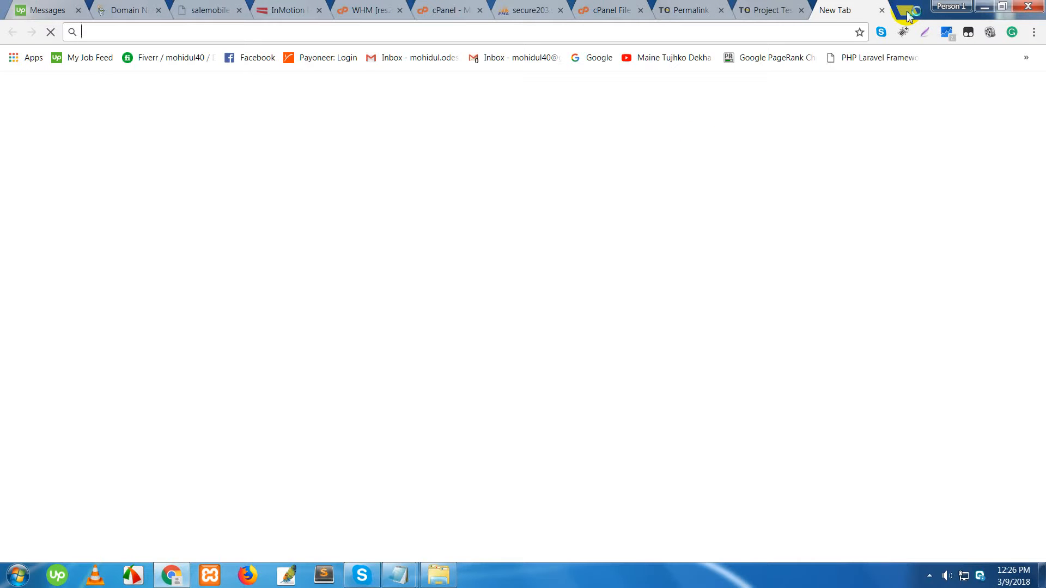
type("localhost/php")
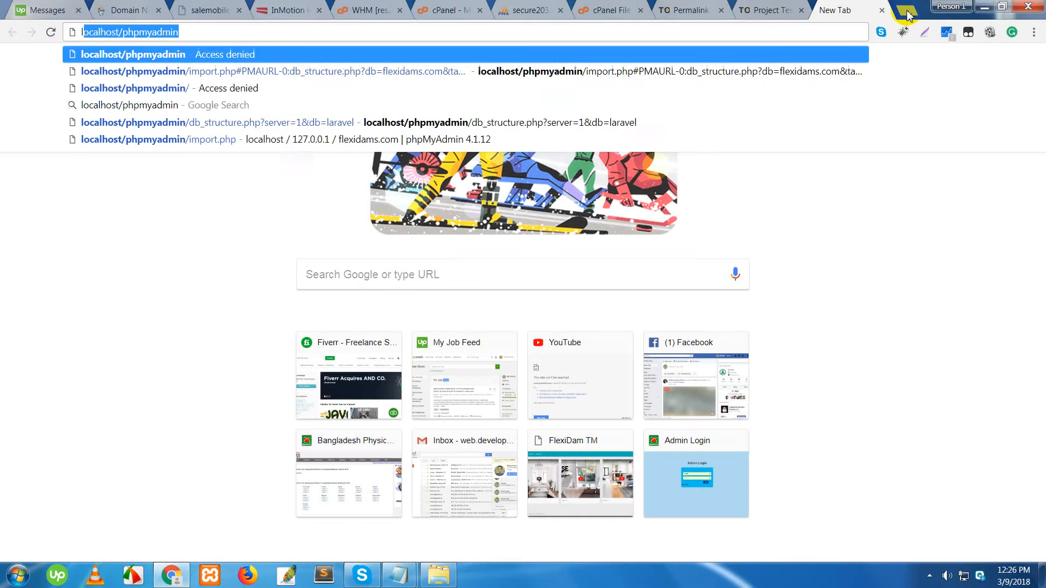
key("BackSpace")
key("BackSpace")
key("BackSpace")
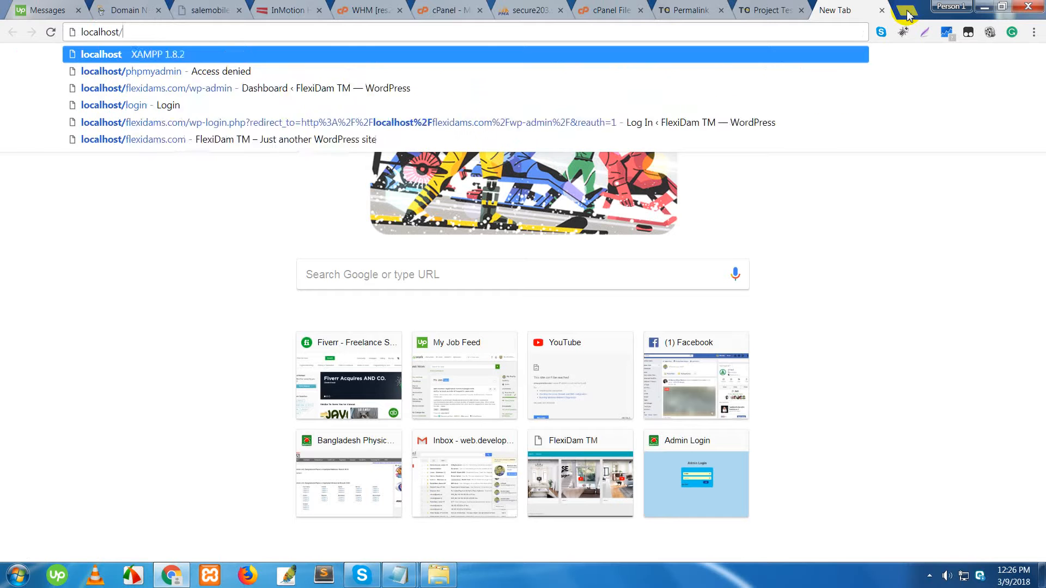
type("lo")
key("BackSpace")
key("BackSpace")
key("BackSpace")
type("w")
key("Return")
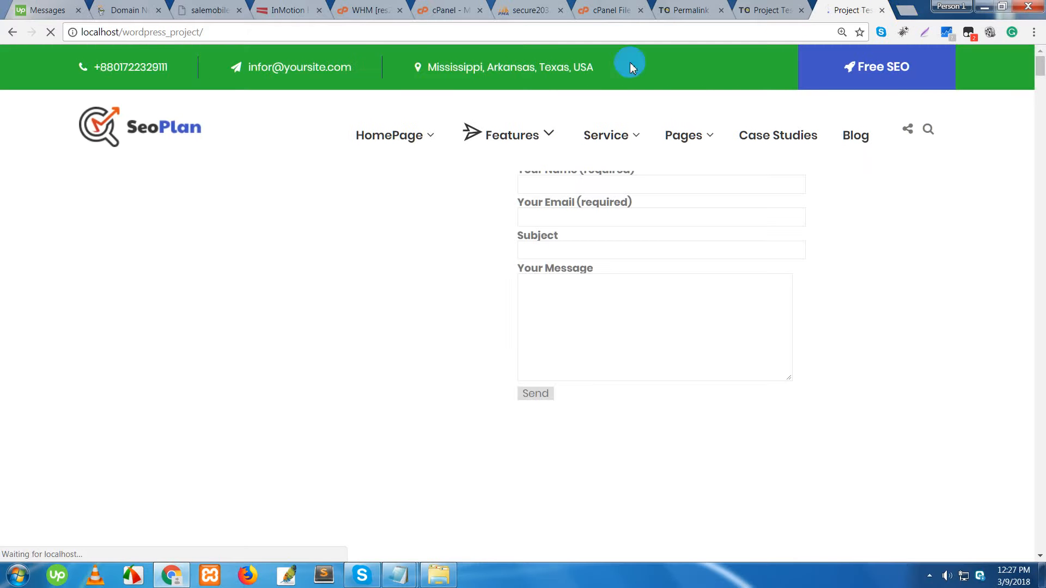
Step: Extend the address to localhost/wordpress_project/wp-admin to reach the WordPress login screen
left_click(345, 34)
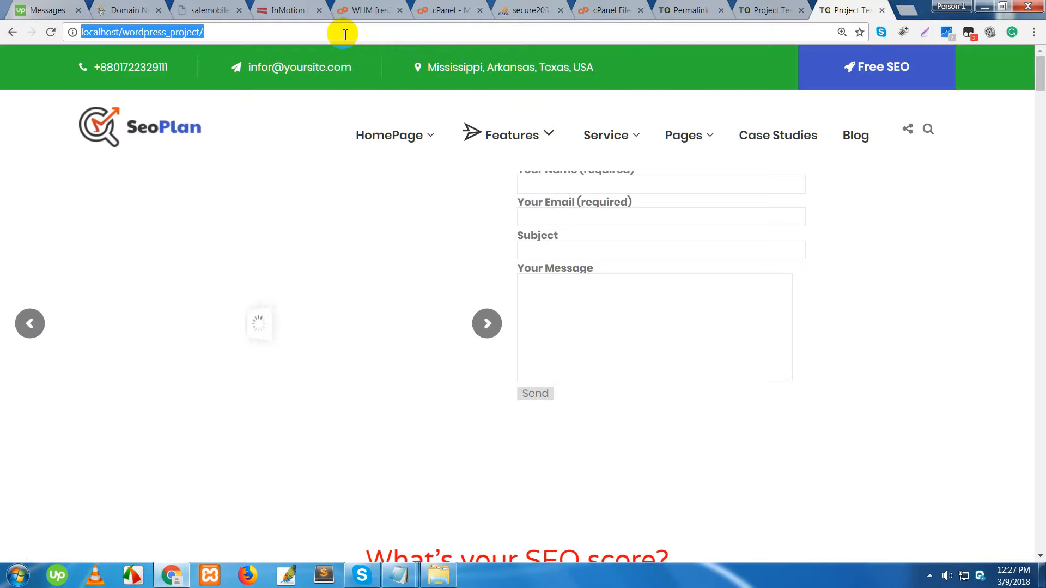
left_click(345, 35)
type("w")
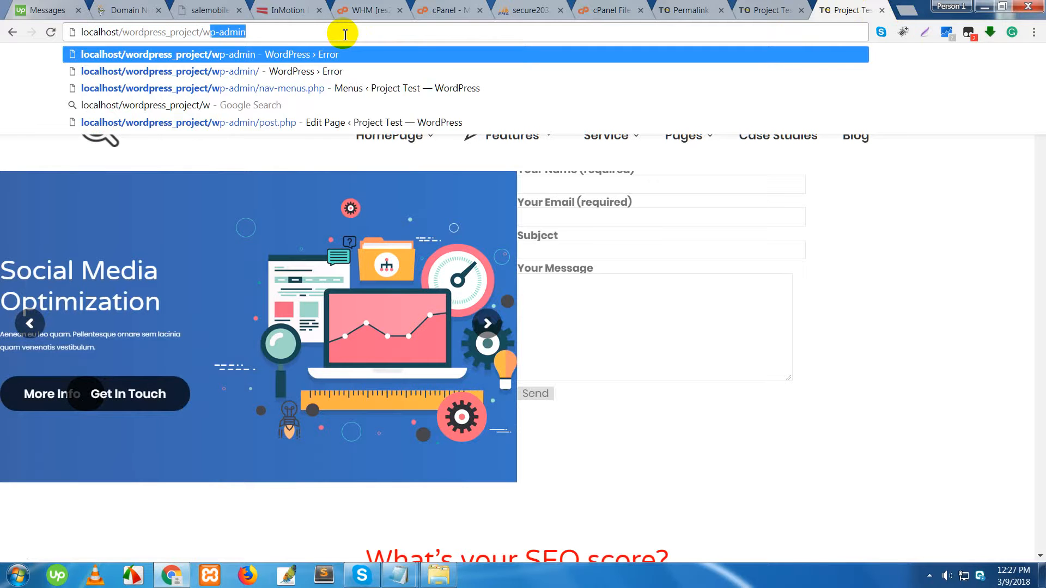
key("Return")
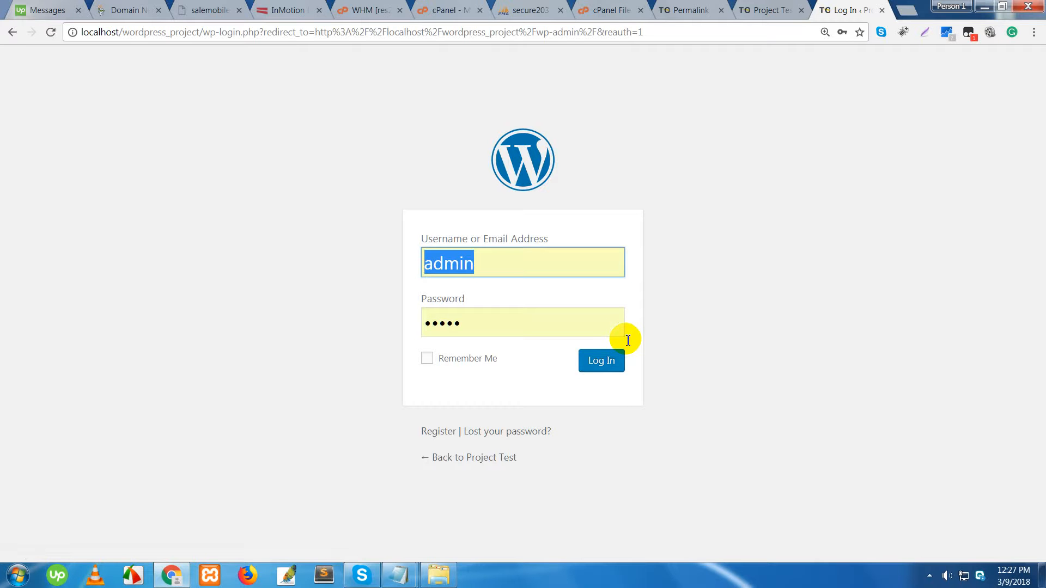
Step: Log in to the local admin and go to Plugins > Add New, placing the cursor in the plugin search box
left_click(597, 373)
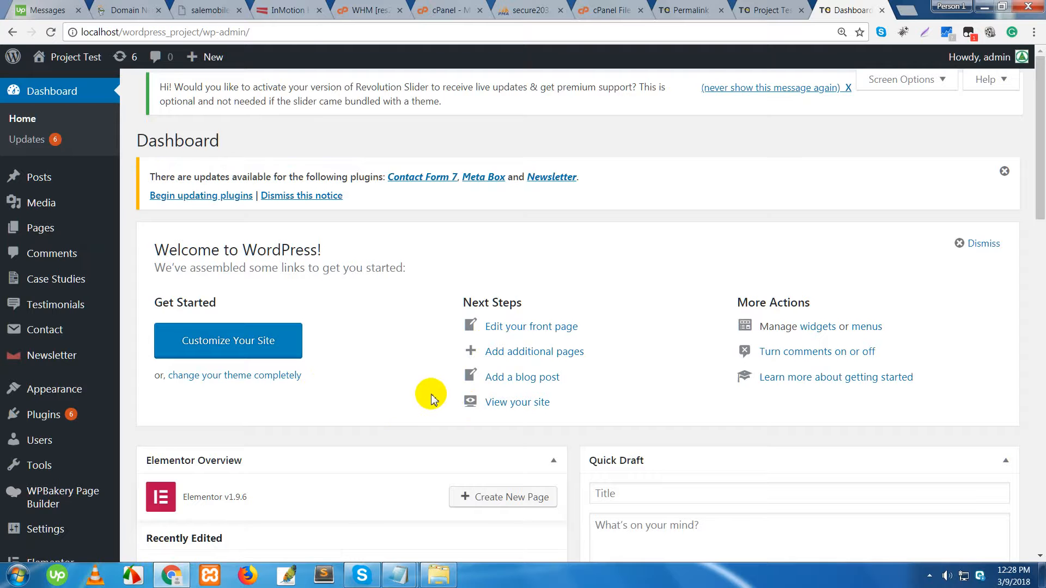
scroll(420, 386, "down", 1)
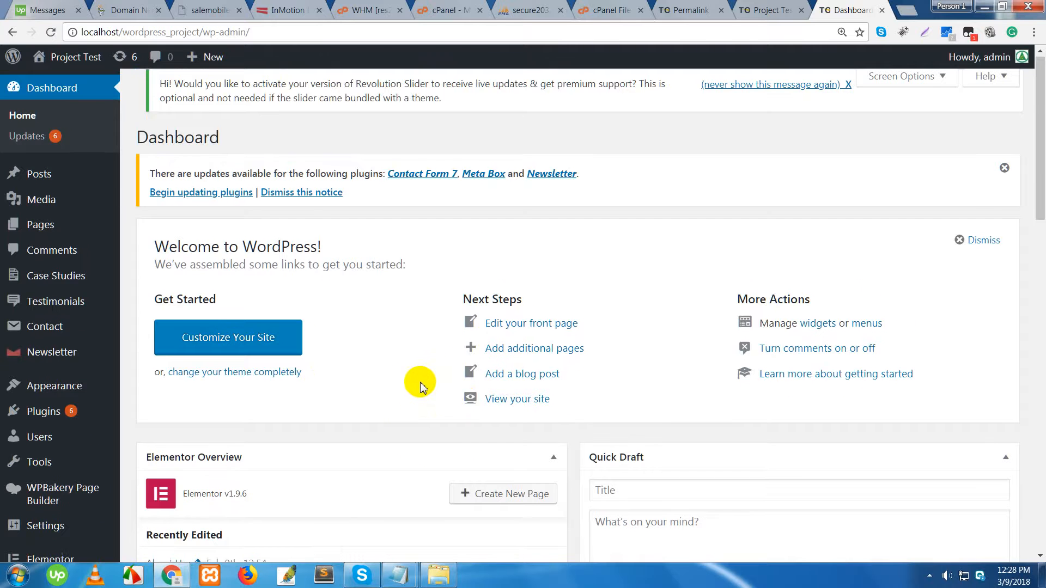
scroll(420, 386, "down", 3)
left_click(54, 432)
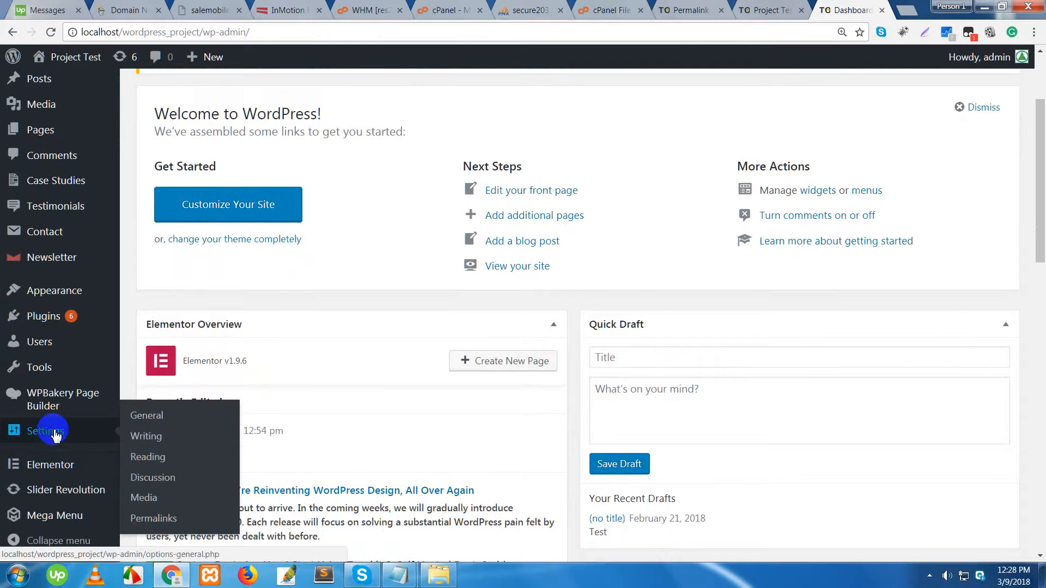
mouse_move(46, 315)
left_click(158, 339)
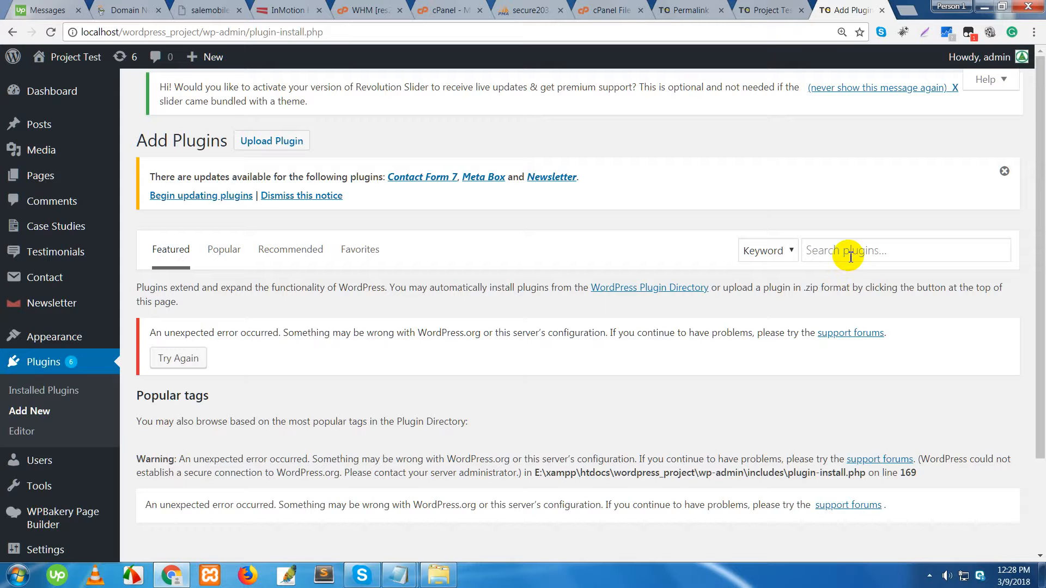
left_click(850, 256)
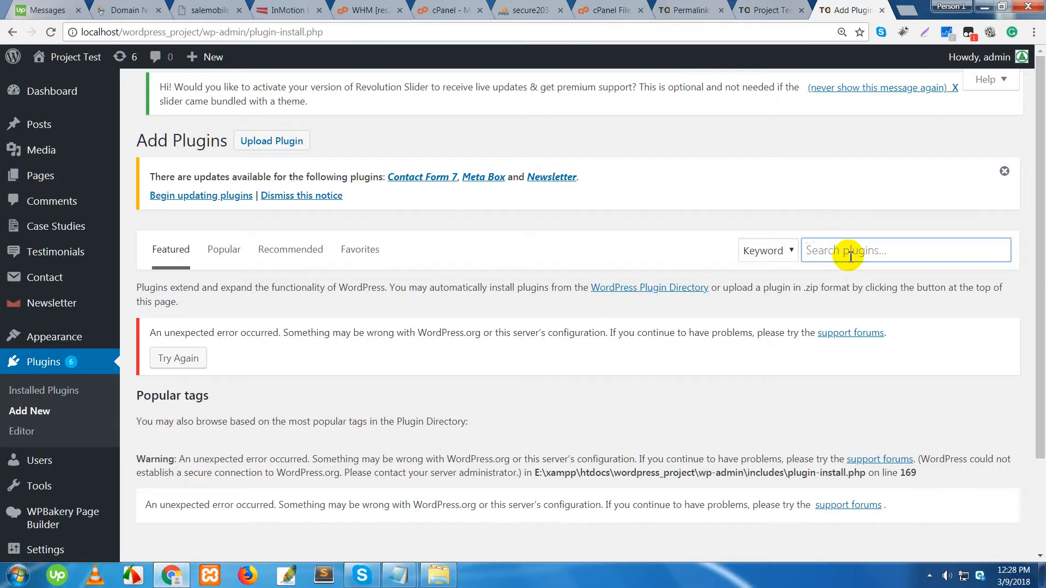
Step: Search plugins for 'all in one w', then install and activate All-in-One WP Migration
type("all in")
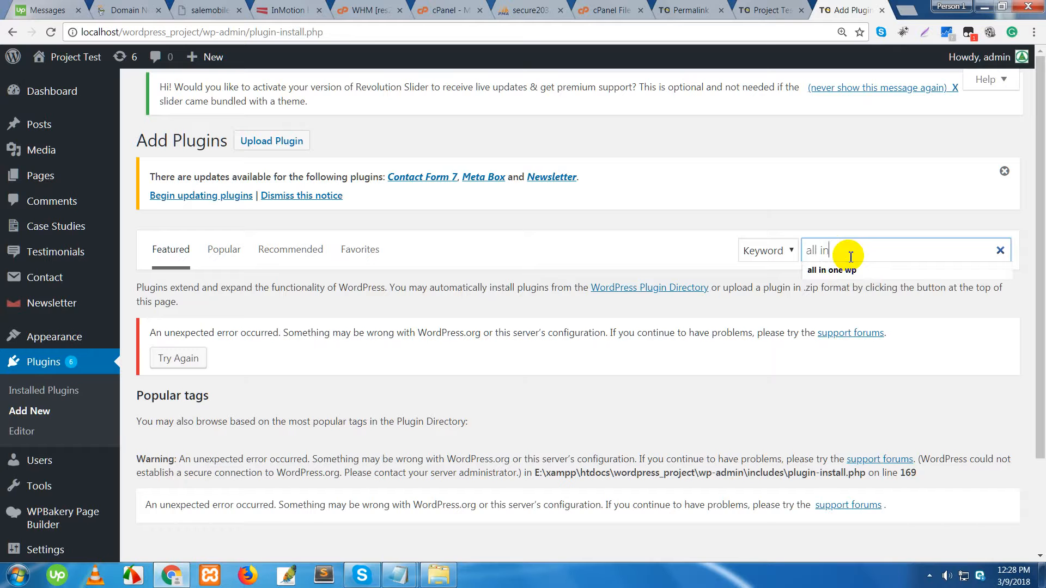
type(" one")
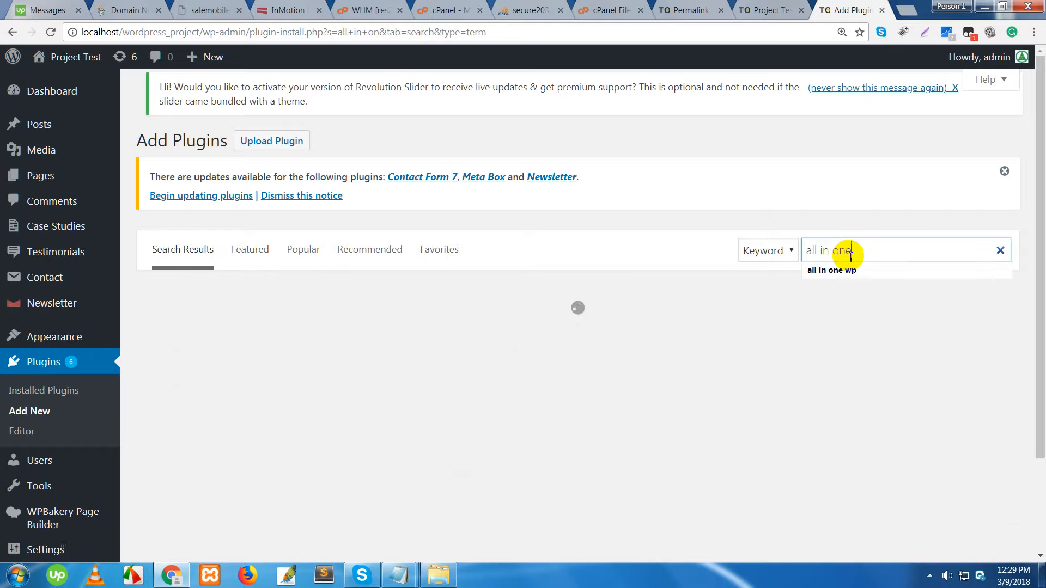
type(" wp")
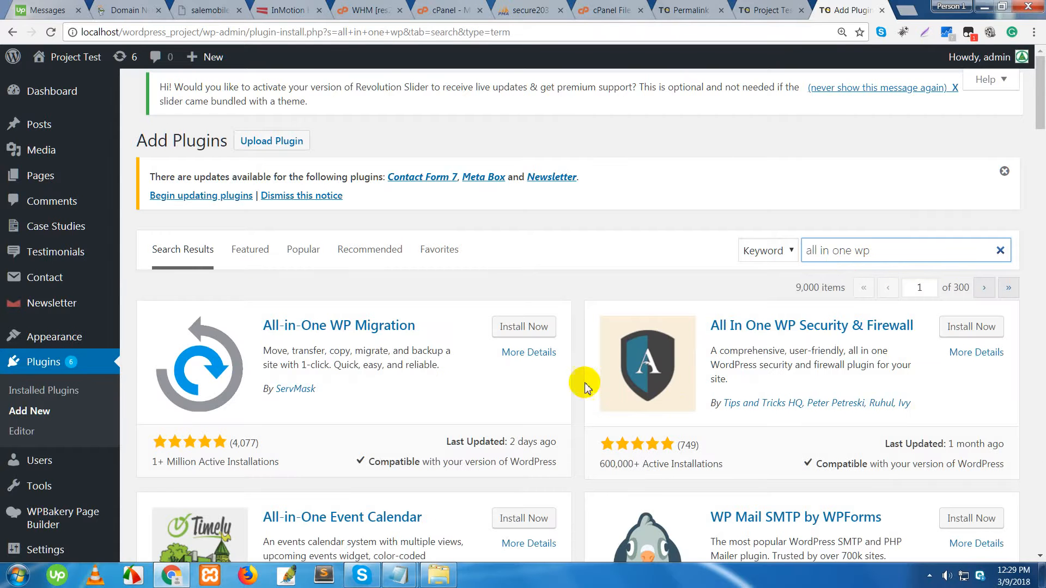
left_click(538, 329)
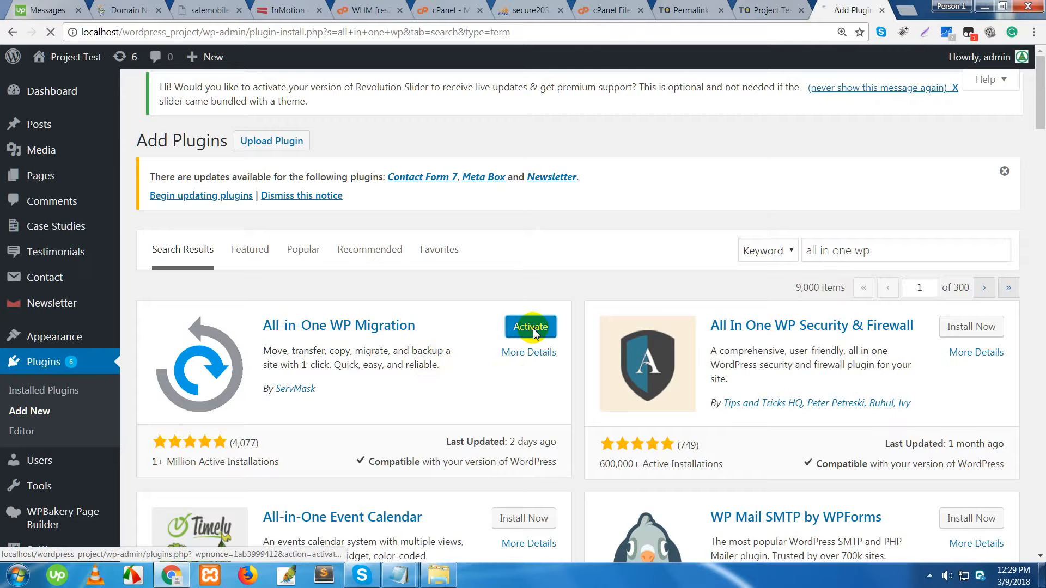
left_click(531, 327)
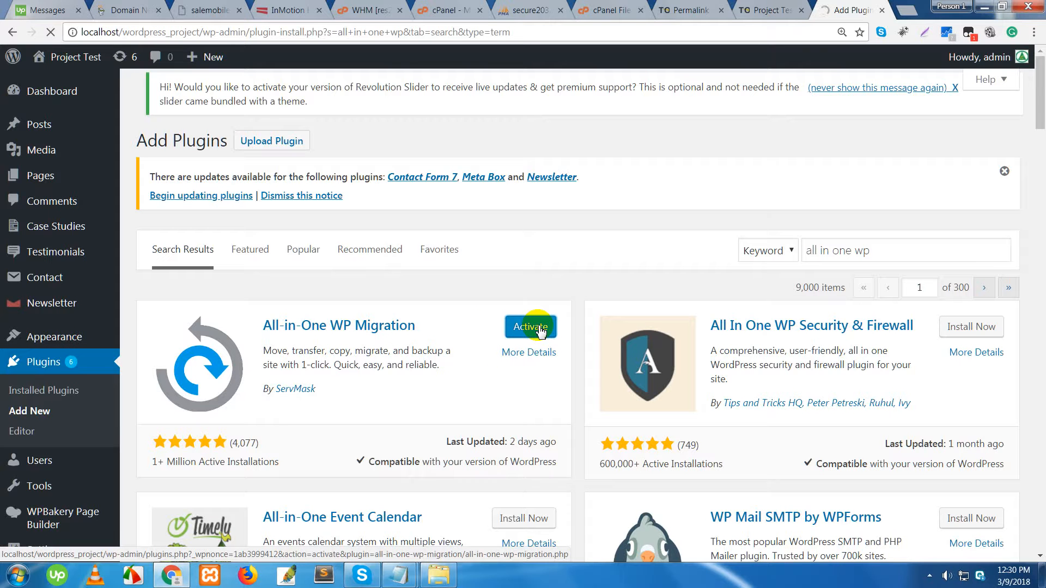
left_click(48, 343)
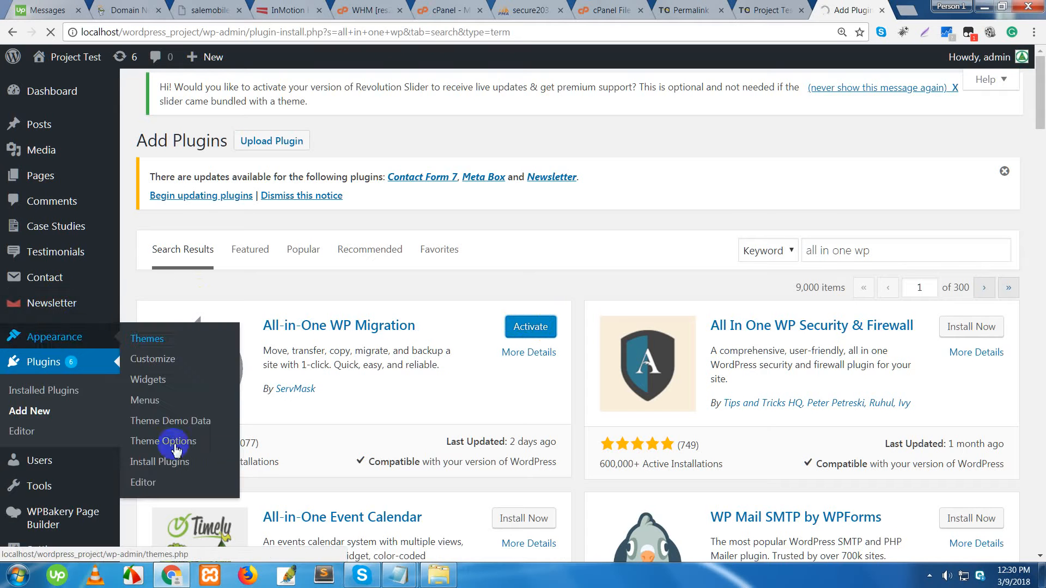
left_click(39, 522)
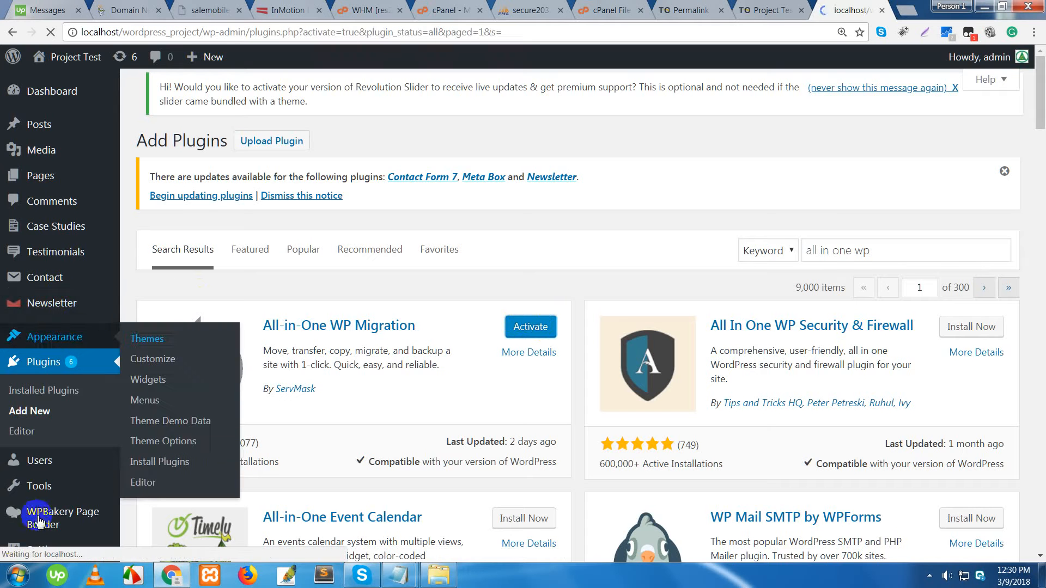
left_click(26, 115)
Step: Confirm All-in-One WP Migration is active under Installed Plugins, then bring up its Export Site page
left_click(54, 364)
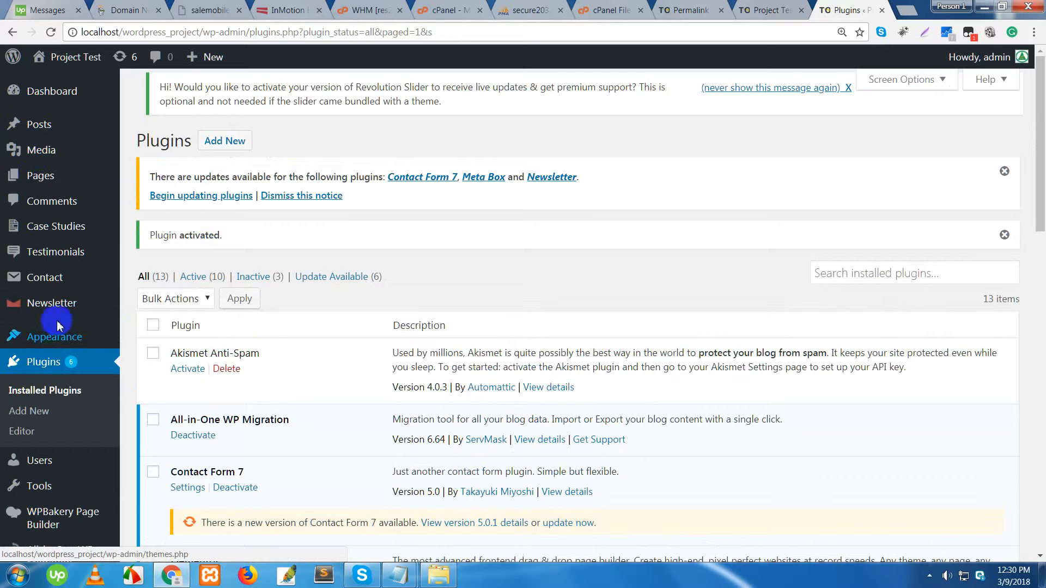
mouse_move(51, 337)
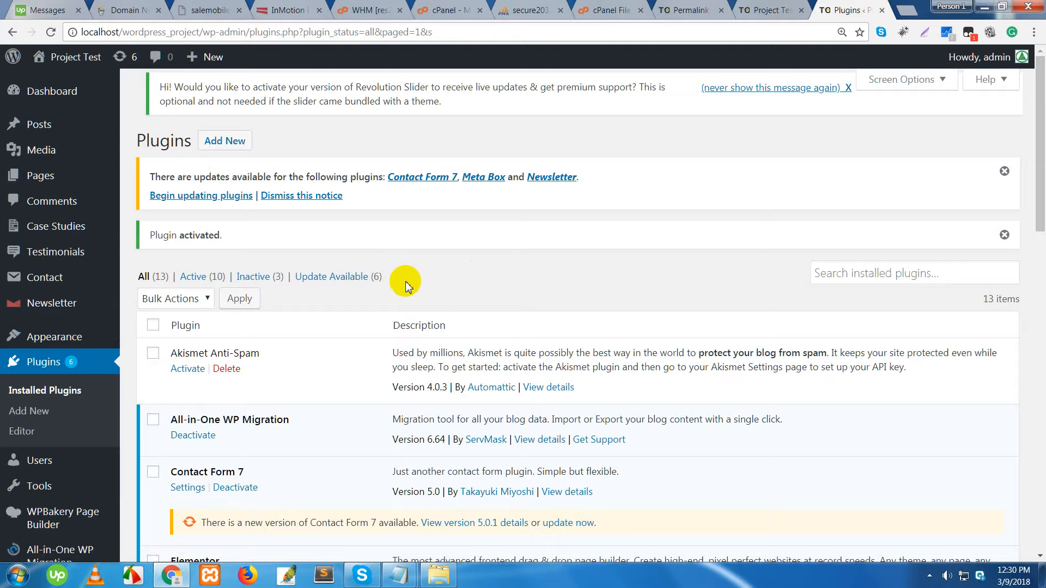
scroll(70, 425, "down", 3)
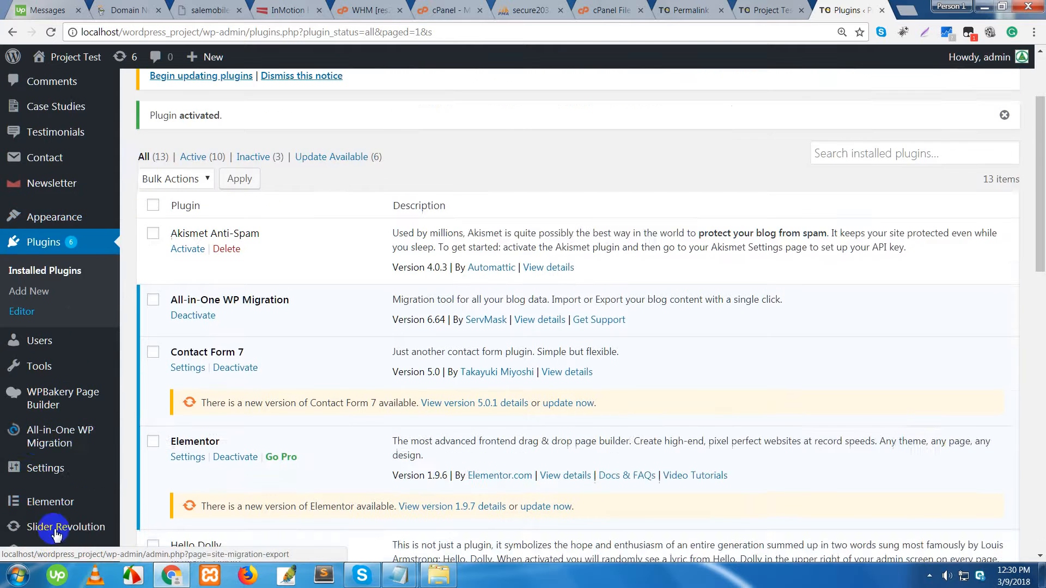
mouse_move(47, 409)
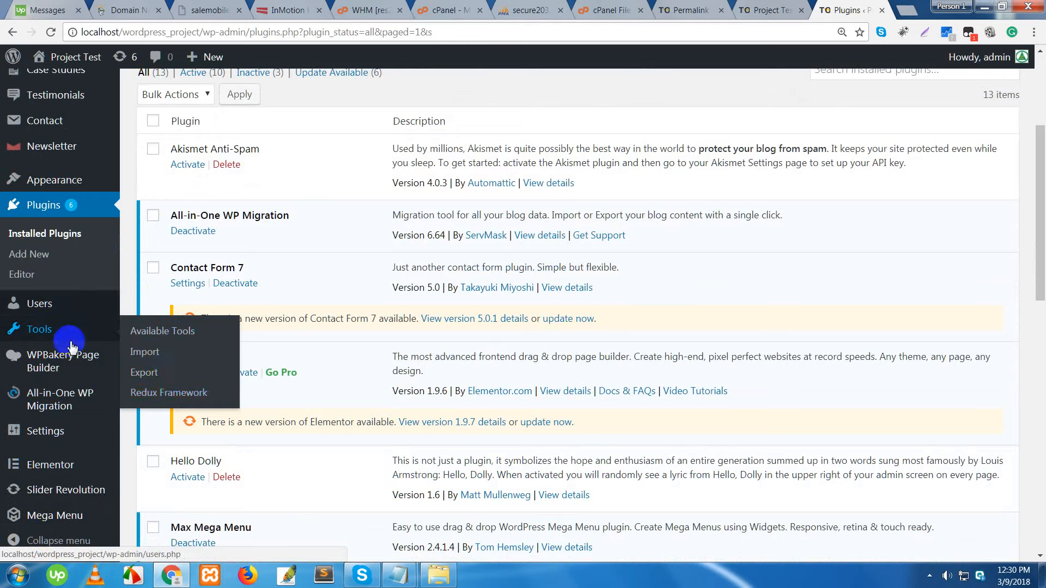
mouse_move(49, 430)
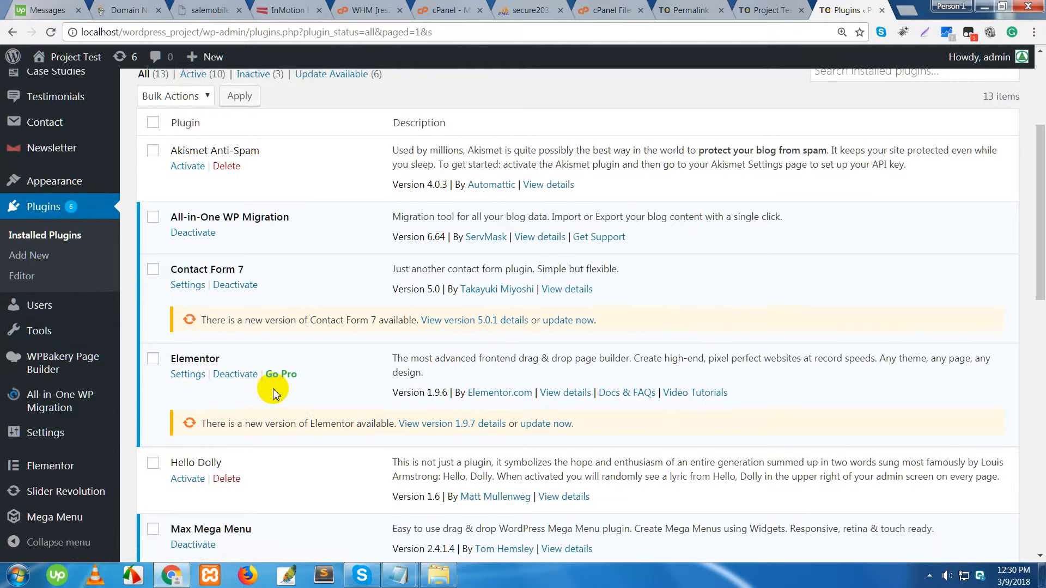
scroll(268, 390, "up", 2)
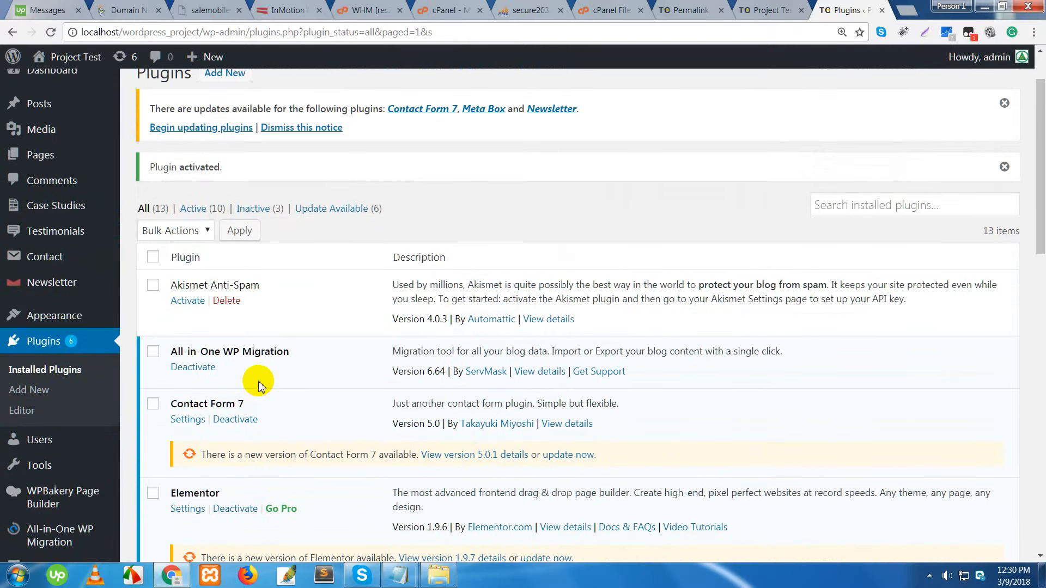
left_click(37, 209)
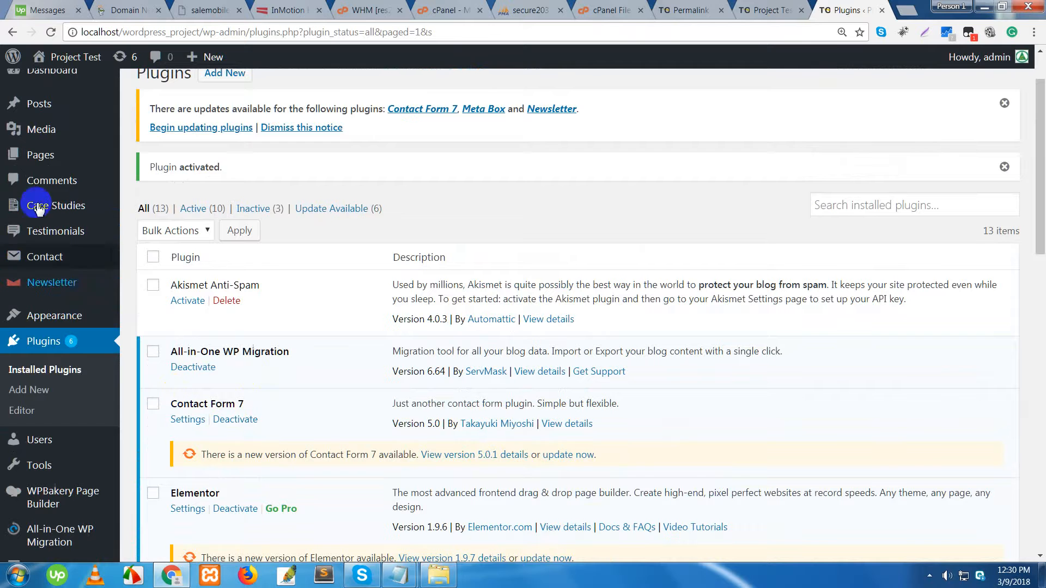
mouse_move(81, 206)
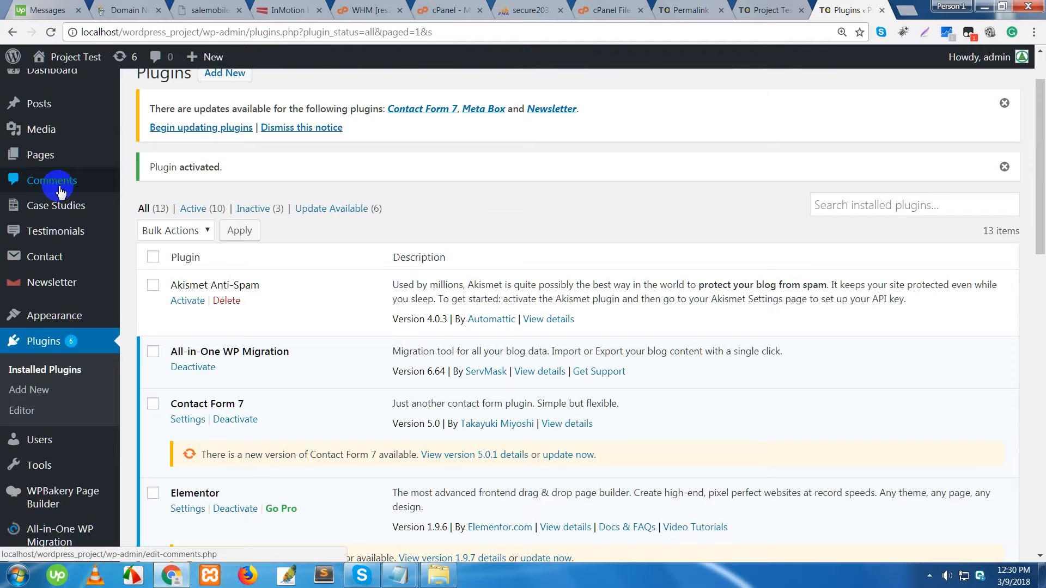
scroll(60, 191, "up", 1)
scroll(91, 483, "down", 5)
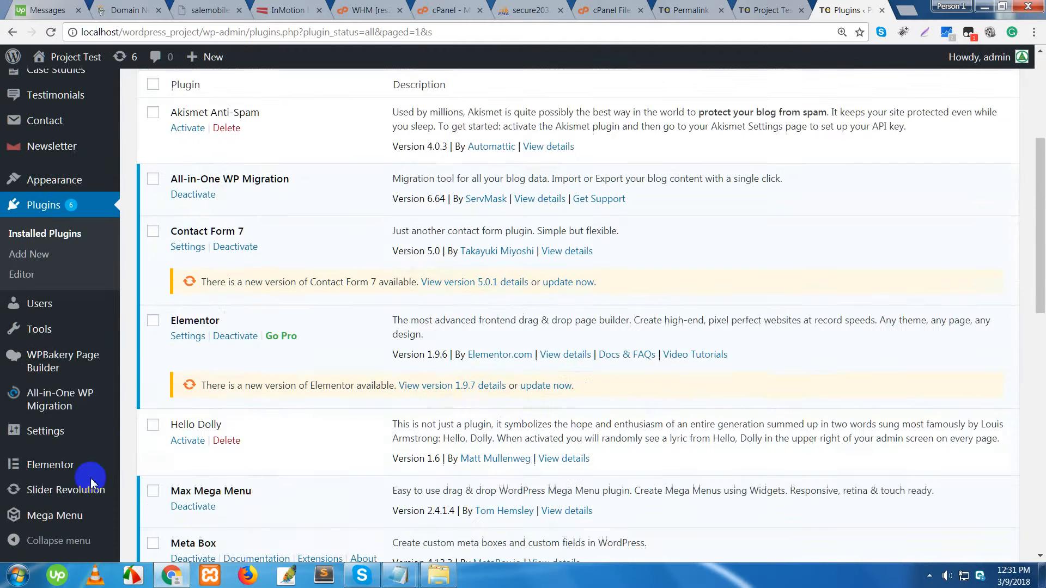
scroll(91, 483, "down", 1)
Step: In All-in-One WP Migration, set EXPORT TO to FILE to start exporting the local site
left_click(51, 397)
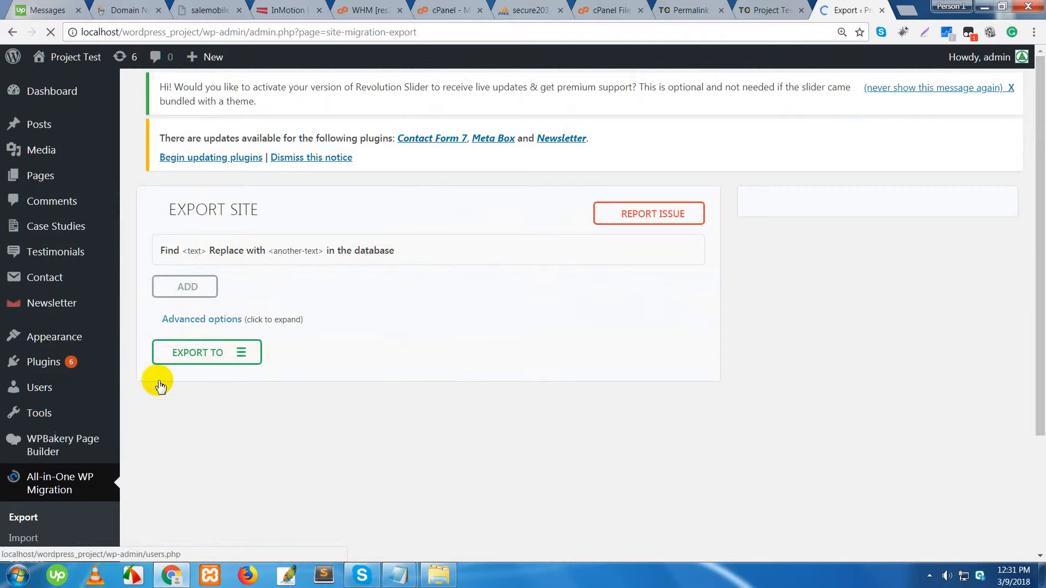
left_click(242, 354)
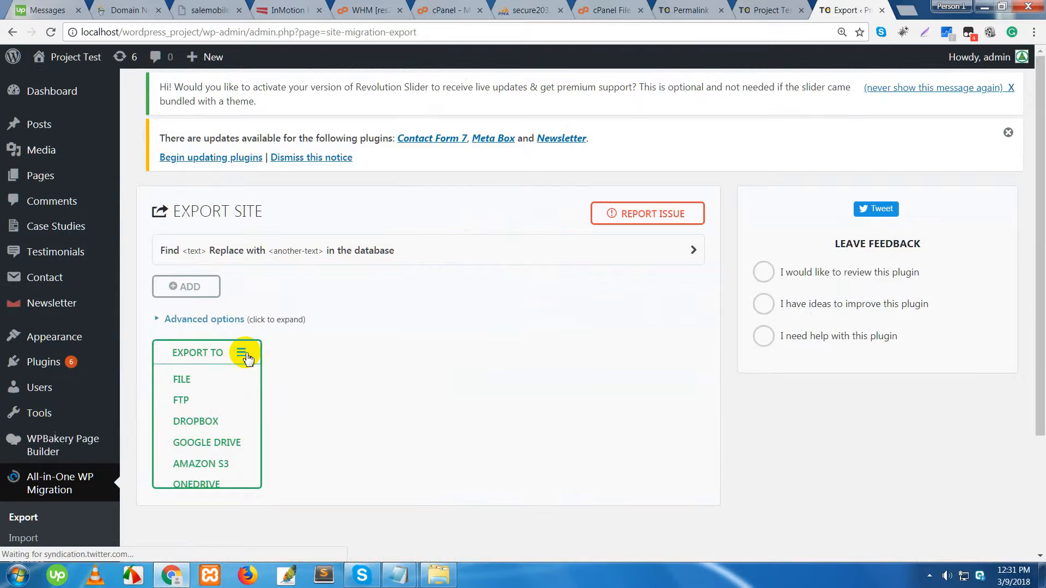
left_click(183, 382)
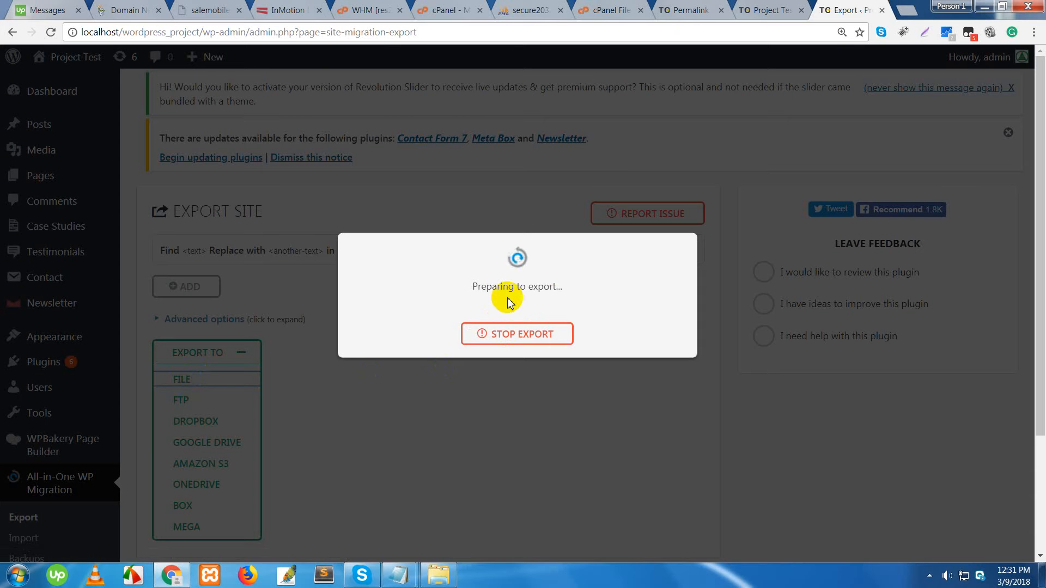
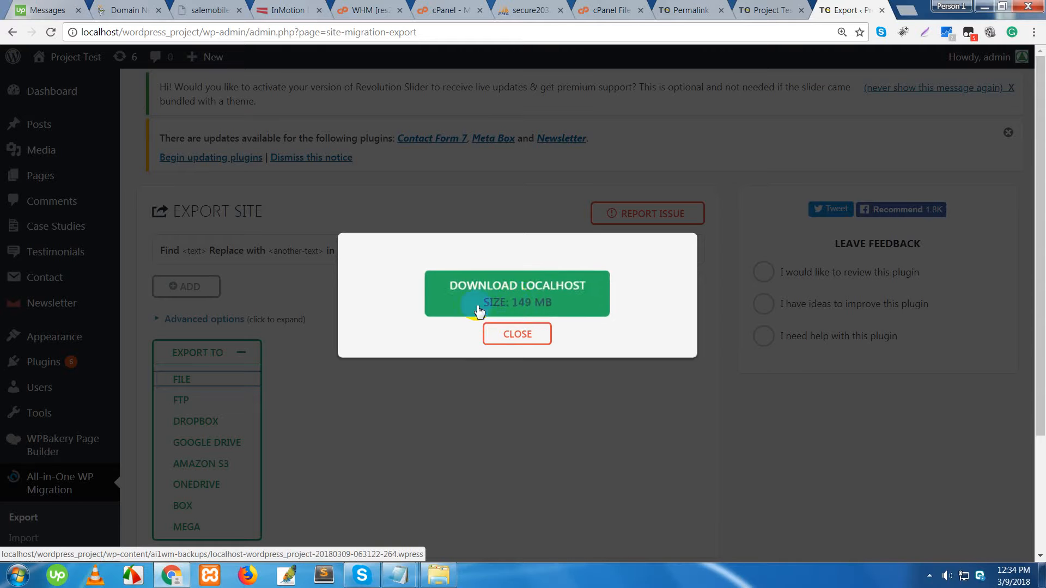
Step: Download the 149 MB localhost export as a .wpress file and dismiss the download prompt
left_click(518, 308)
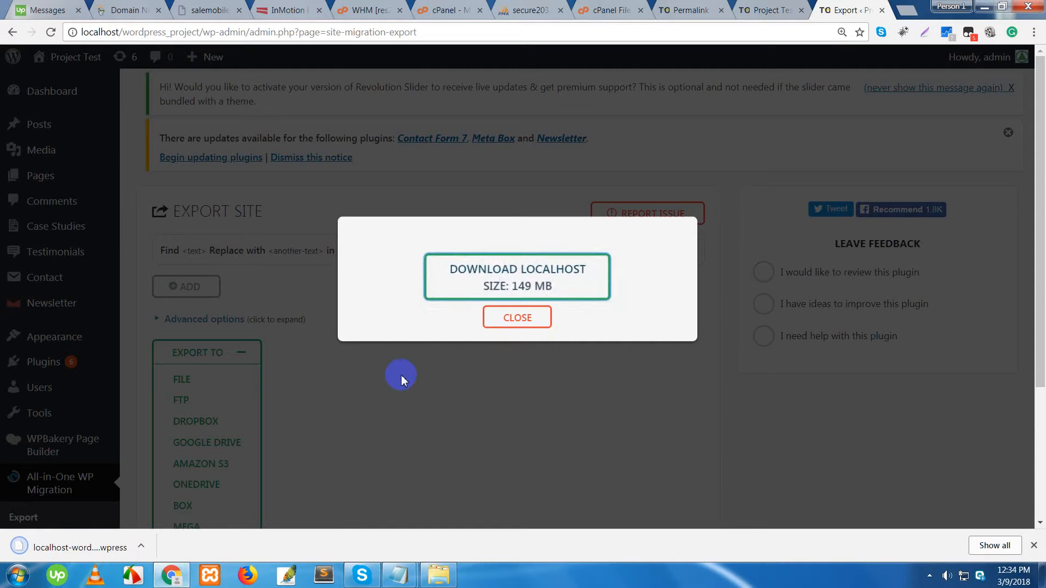
left_click(509, 321)
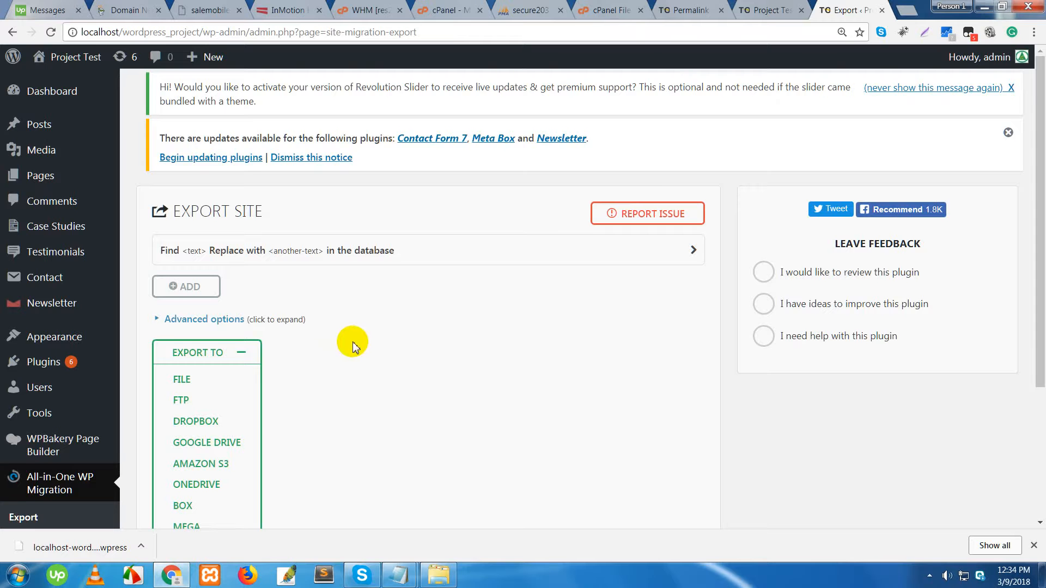
scroll(352, 341, "down", 3)
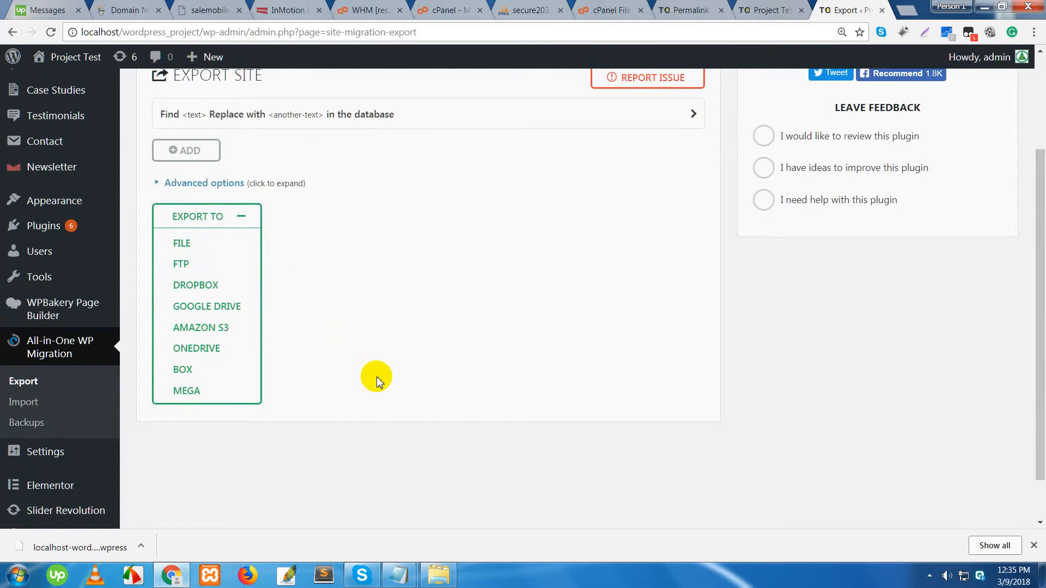
scroll(354, 377, "up", 3)
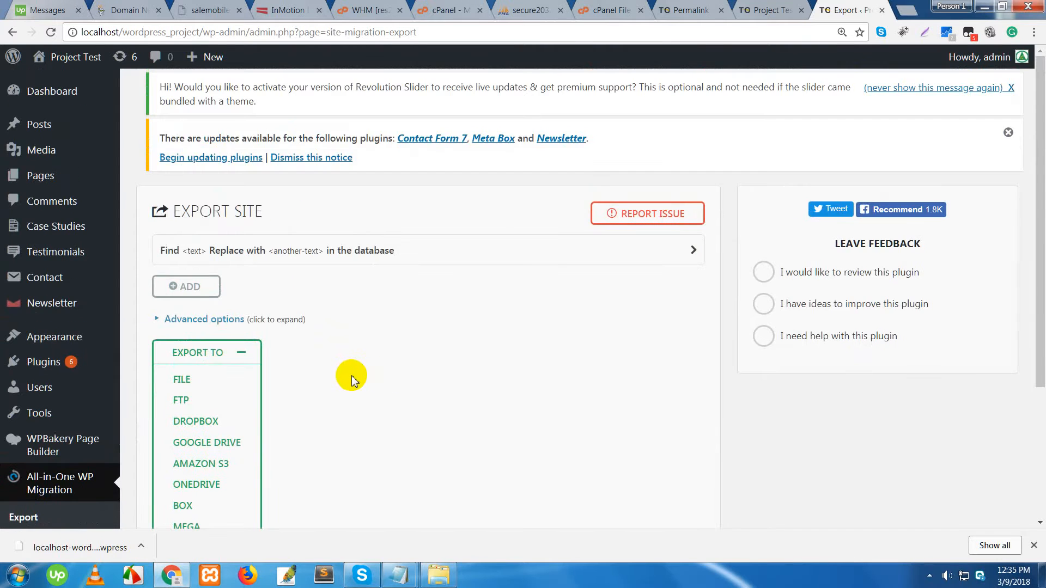
scroll(349, 386, "down", 3)
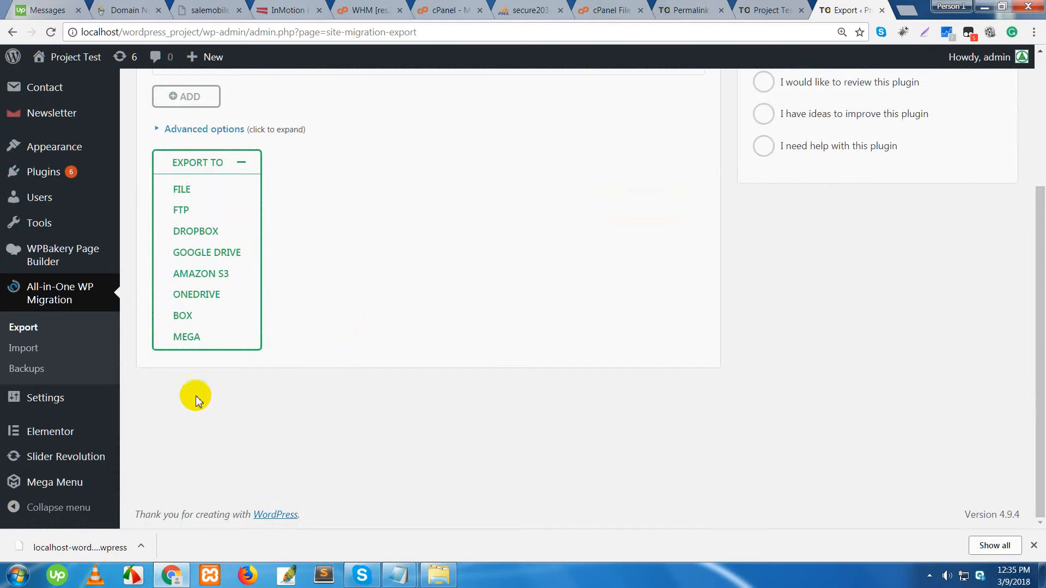
left_click(76, 362)
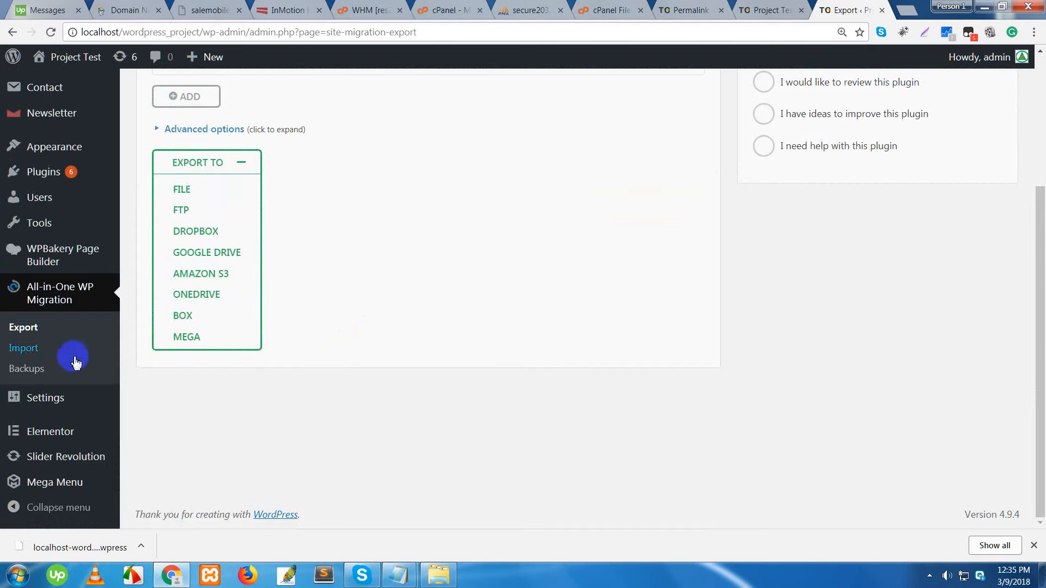
Step: Open the Backups list showing the 148.77 MB localhost .wpress backup
left_click(34, 369)
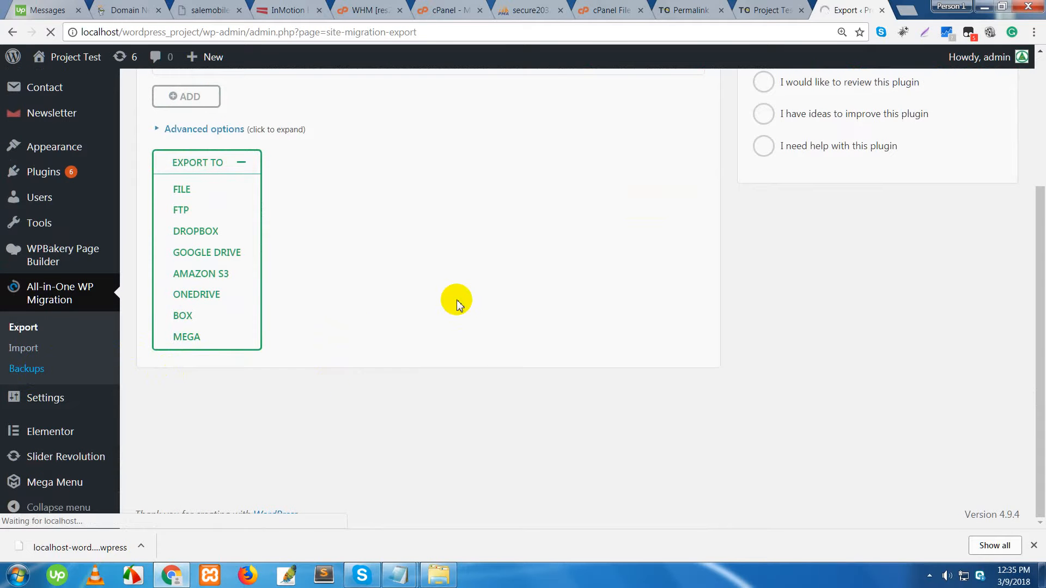
scroll(416, 337, "up", 1)
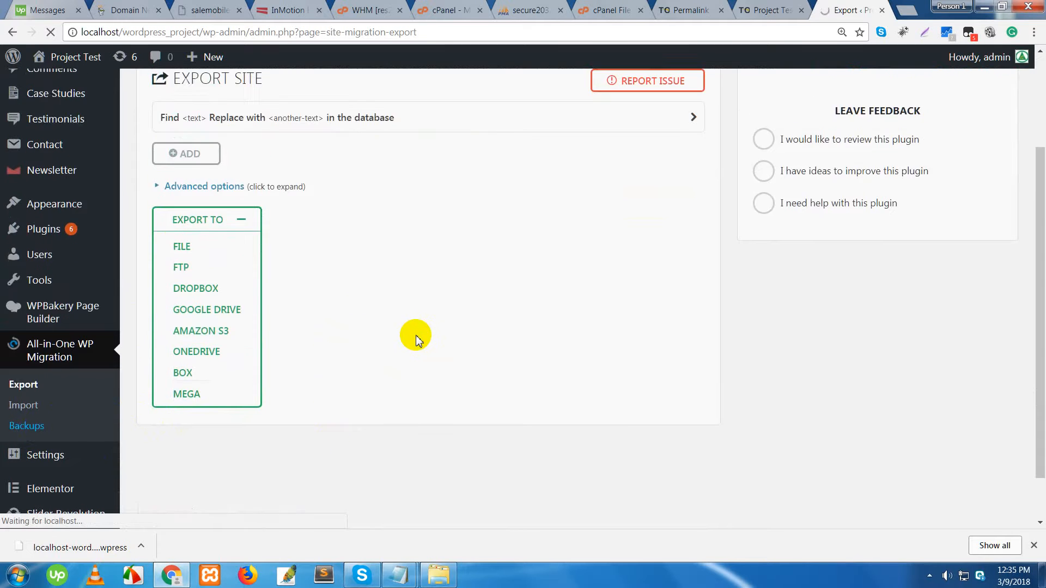
scroll(415, 338, "up", 3)
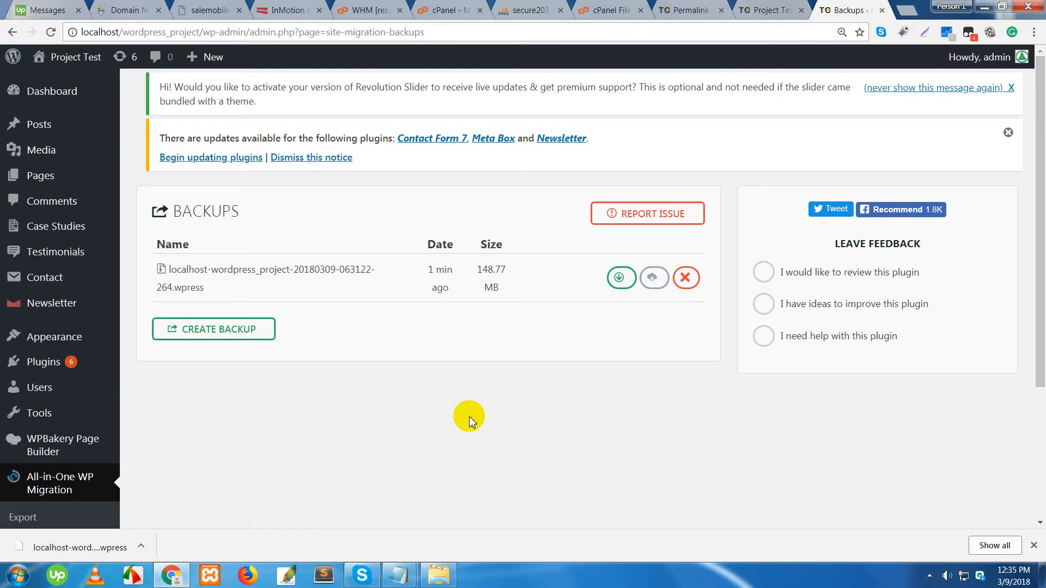
Step: Show the downloaded .wpress file in Downloads and cut it
right_click(83, 545)
left_click(164, 508)
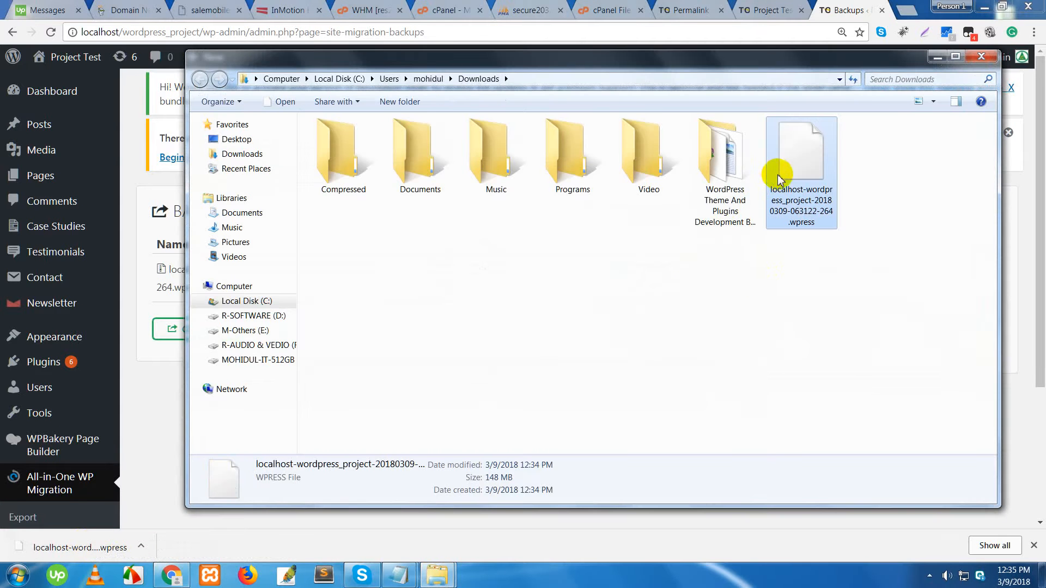
right_click(781, 178)
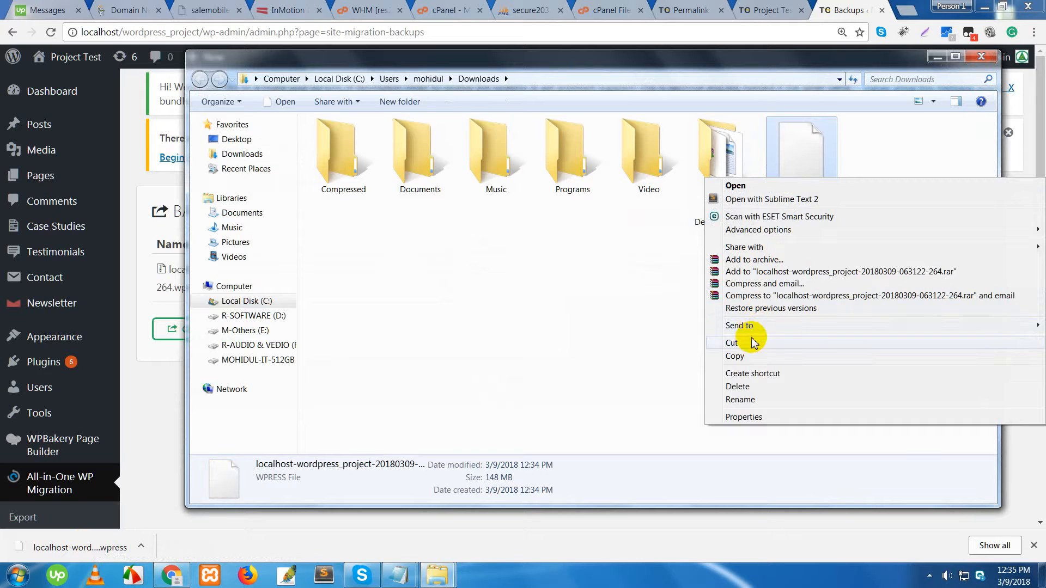
left_click(735, 343)
Step: Paste the .wpress file into the bak folder beside the .sql and .zip backups
left_click(978, 57)
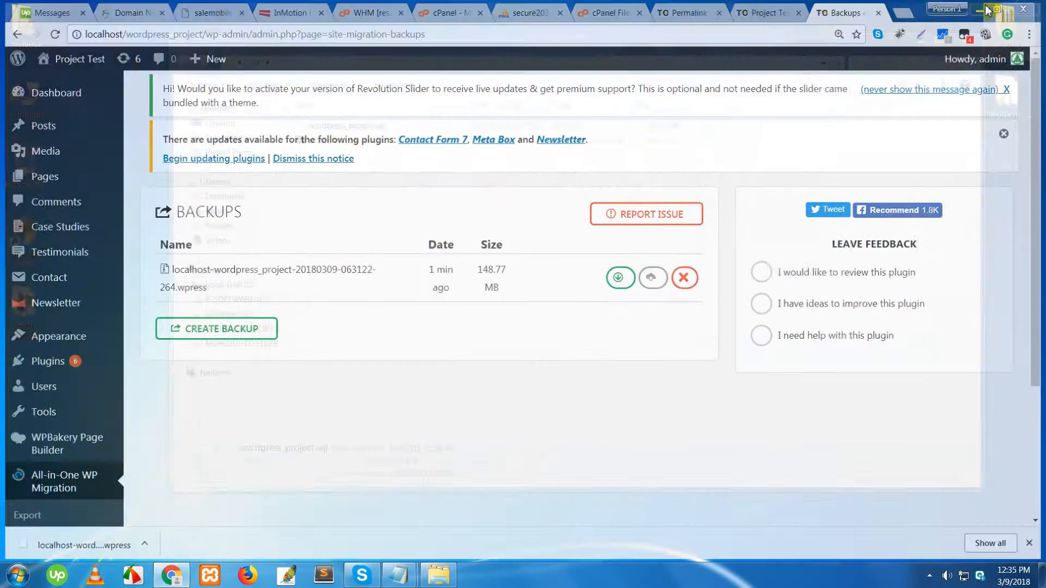
left_click(985, 7)
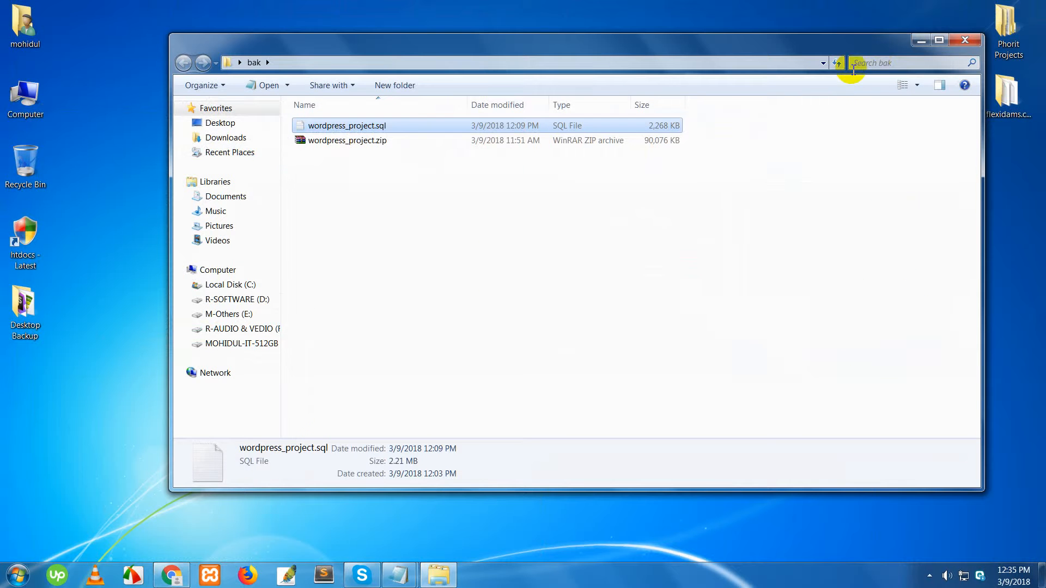
left_click(457, 248)
right_click(460, 234)
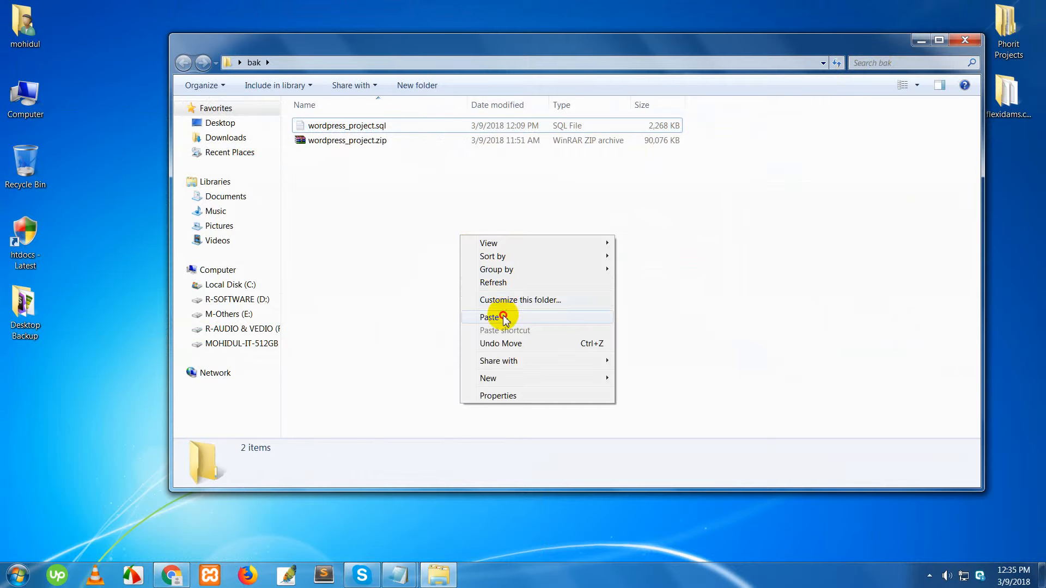
left_click(500, 315)
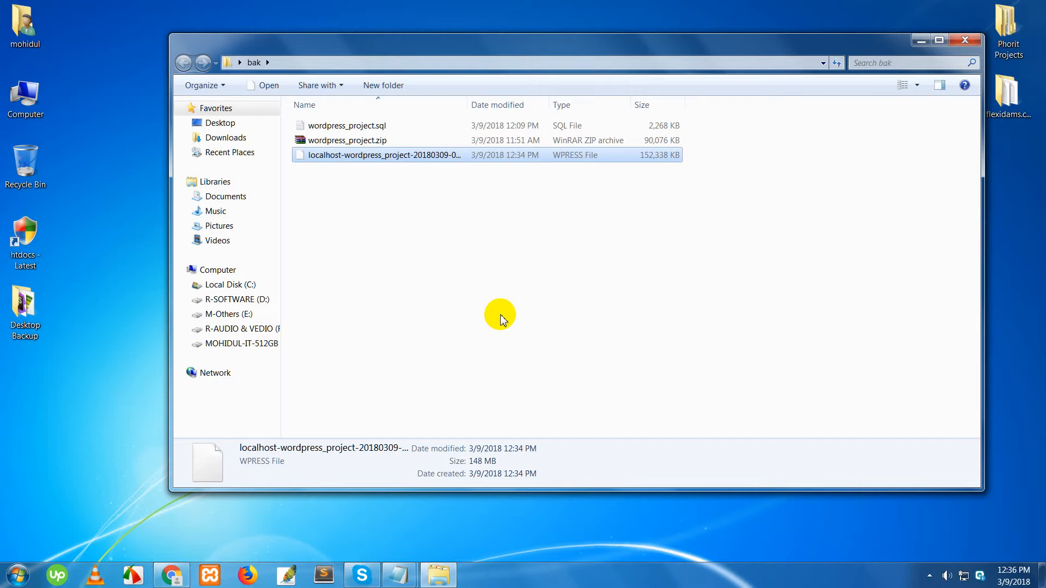
left_click(500, 317)
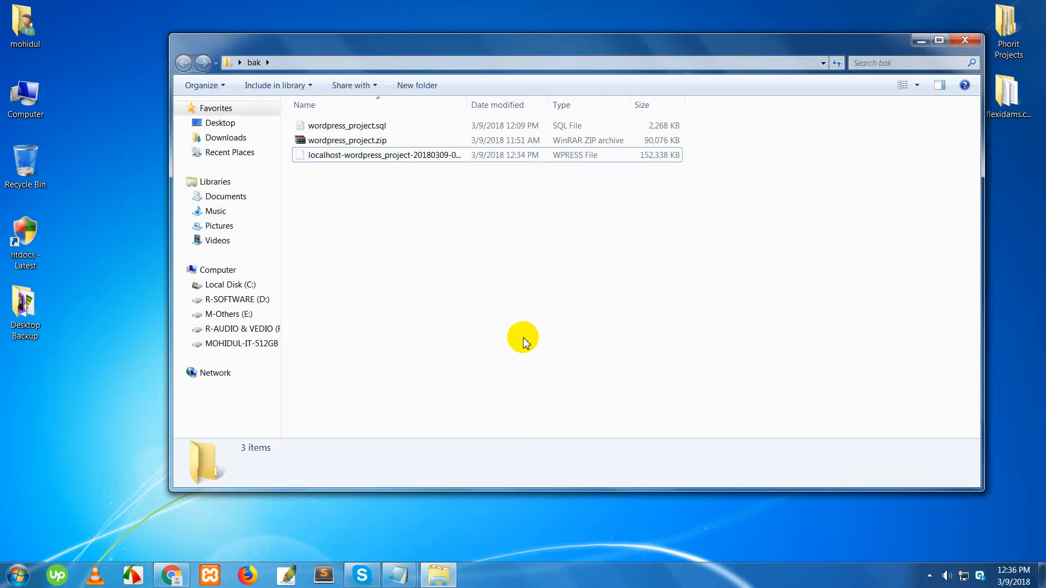
left_click(172, 577)
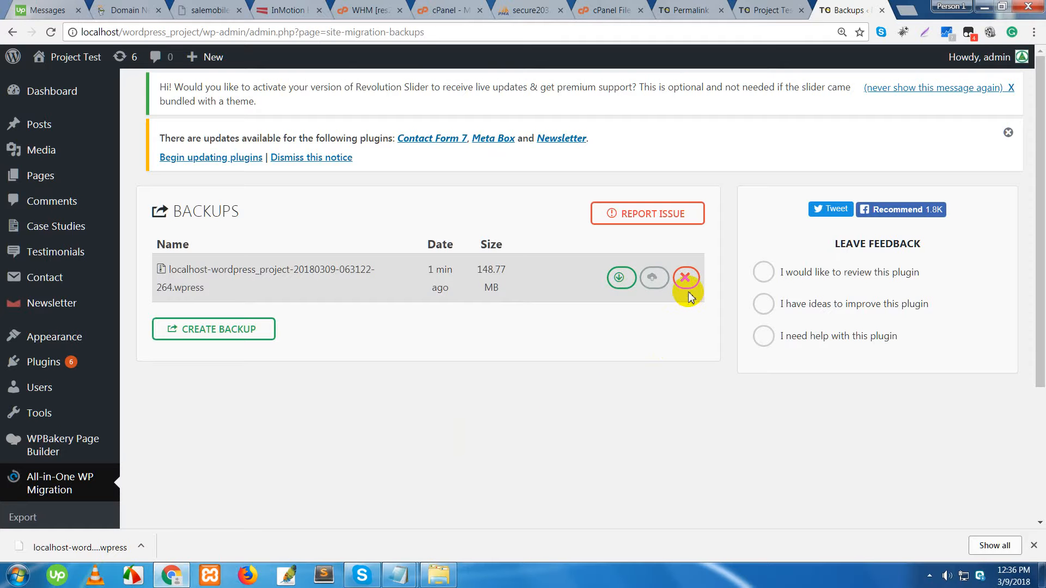
Step: Close the downloads bar and confirm the live site's permalinks remain saved as Post name
left_click(1034, 546)
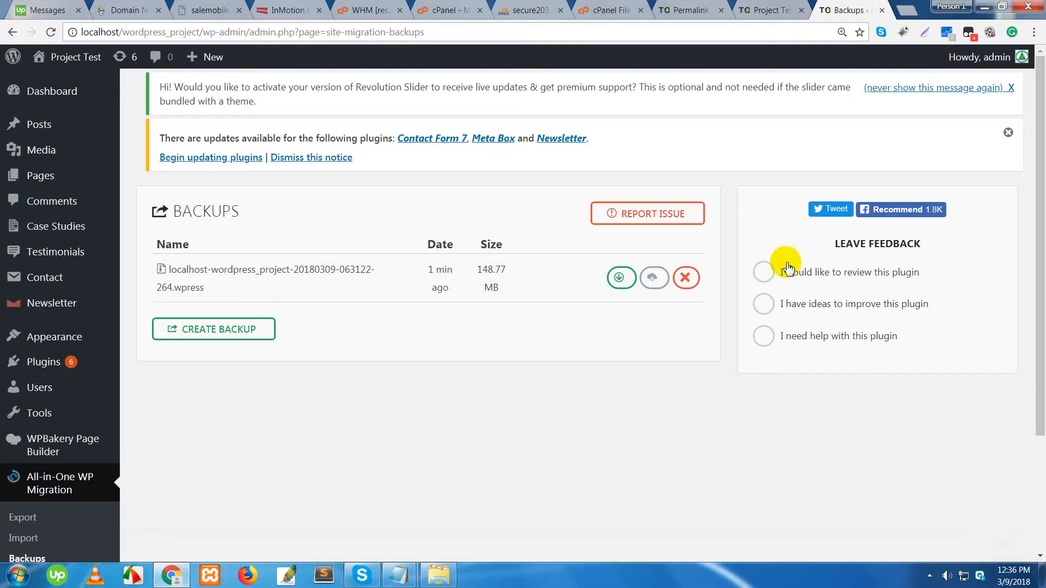
left_click(738, 11)
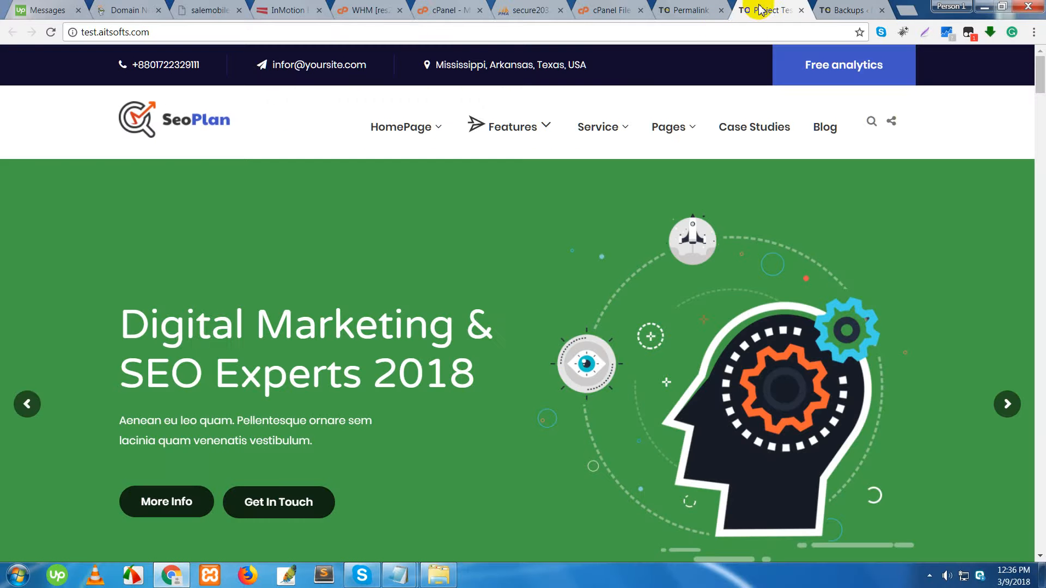
left_click(676, 12)
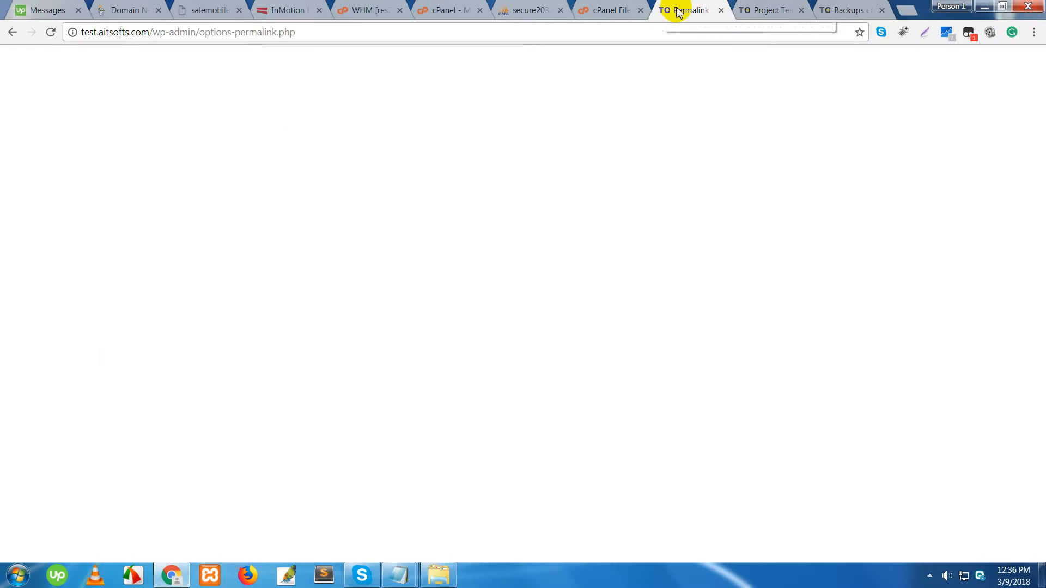
scroll(281, 384, "down", 3)
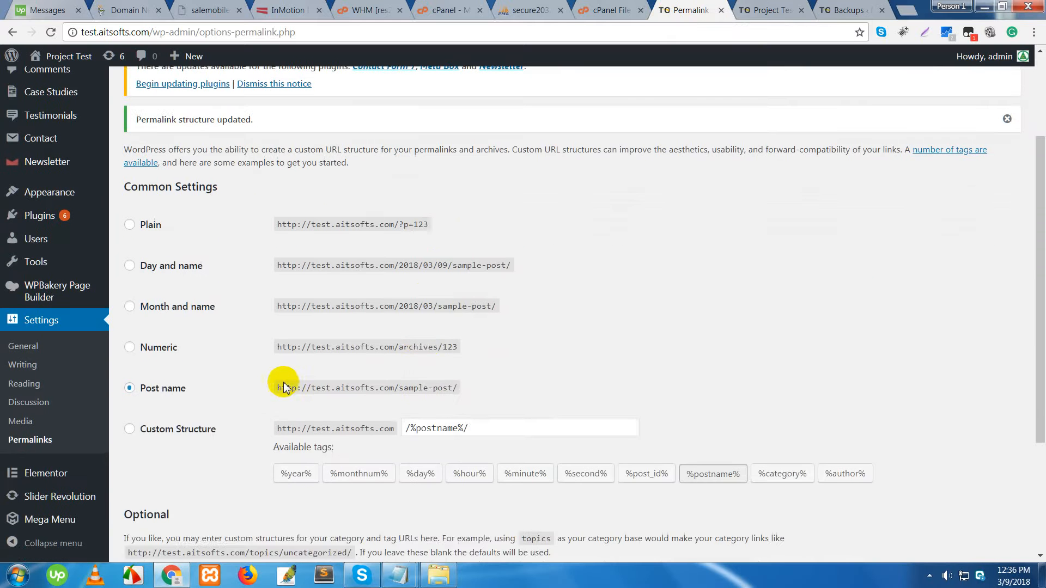
scroll(286, 388, "down", 3)
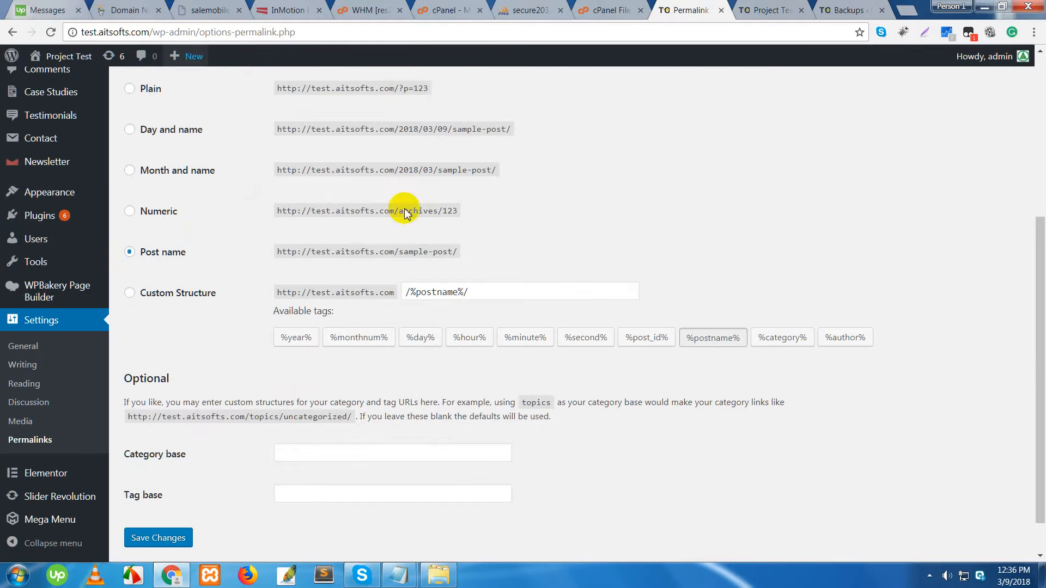
scroll(309, 359, "up", 3)
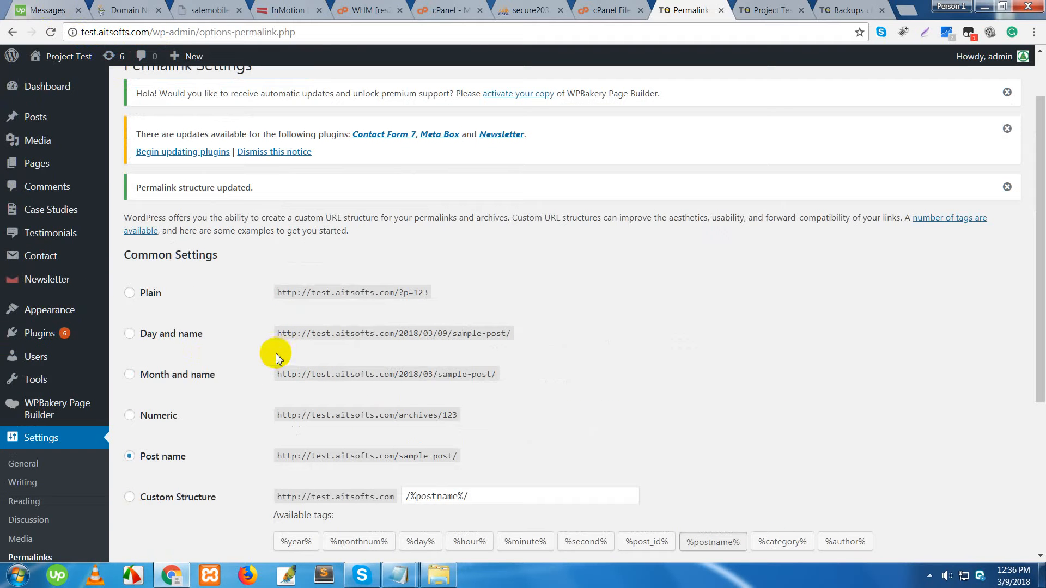
mouse_move(70, 333)
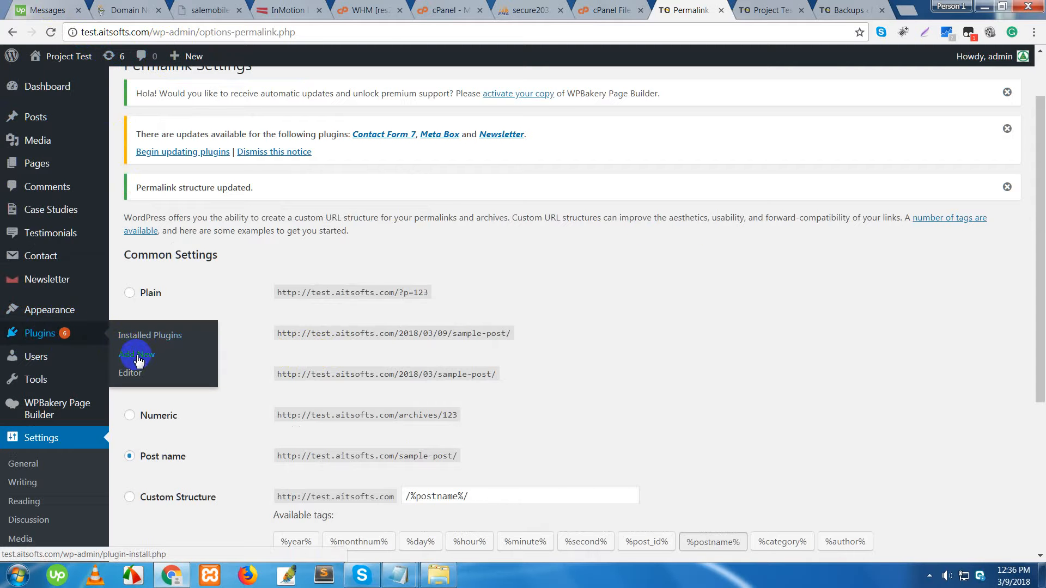
Step: Search plugins for 'all in one', then install and activate All-in-One WP Migration
left_click(138, 359)
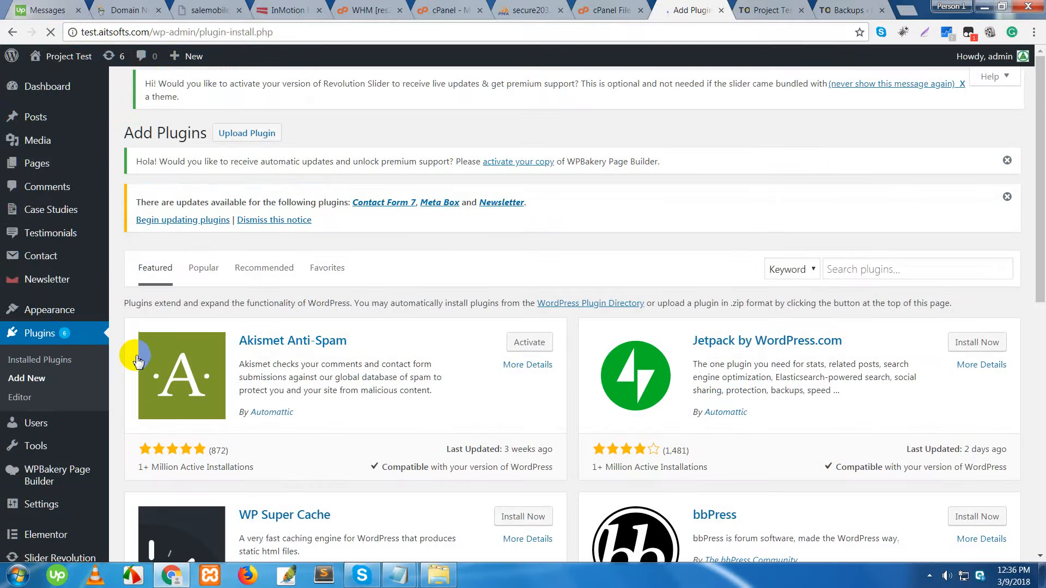
left_click(882, 266)
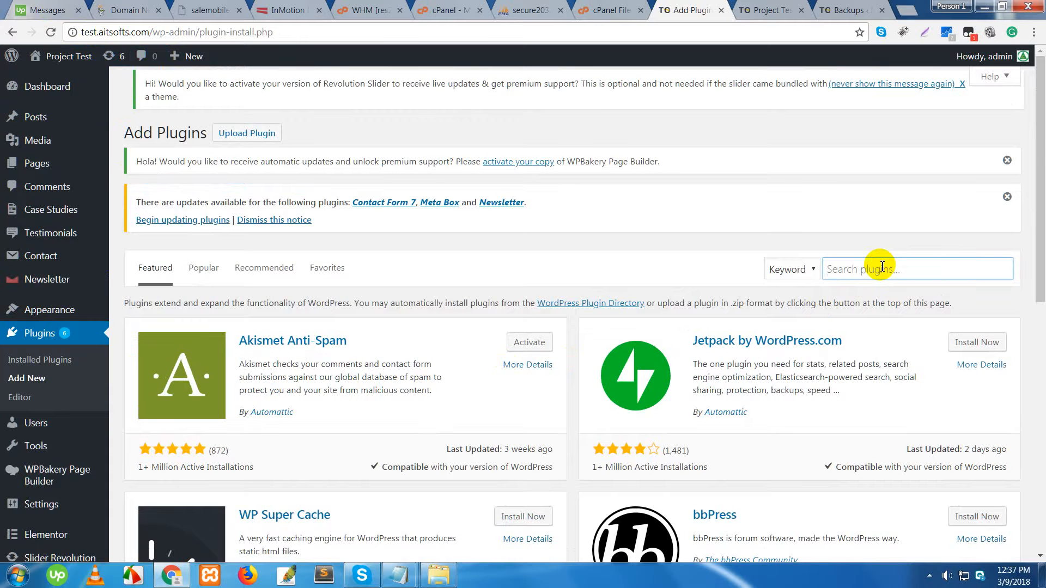
type("all in one")
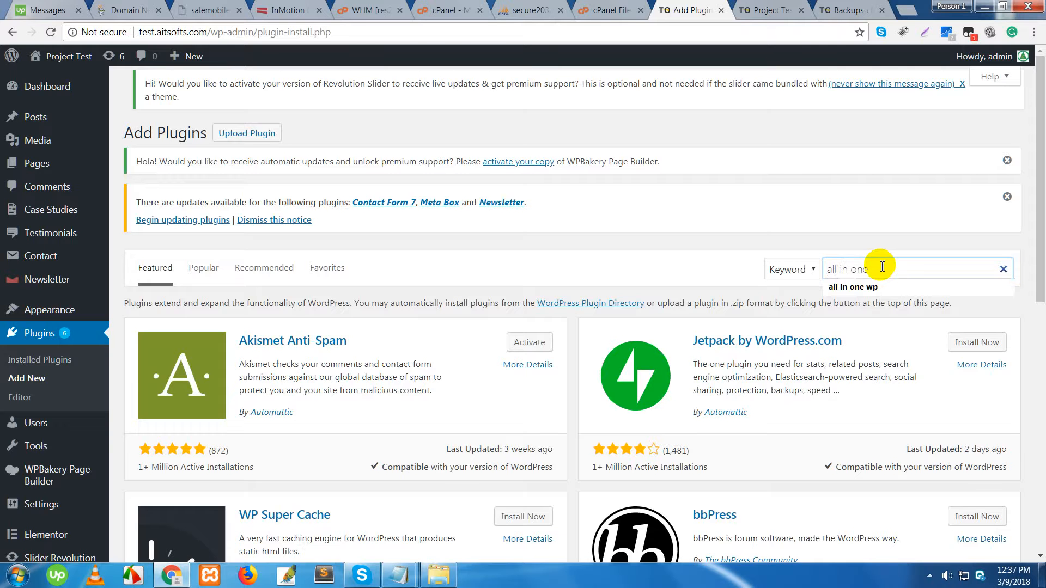
key("Return")
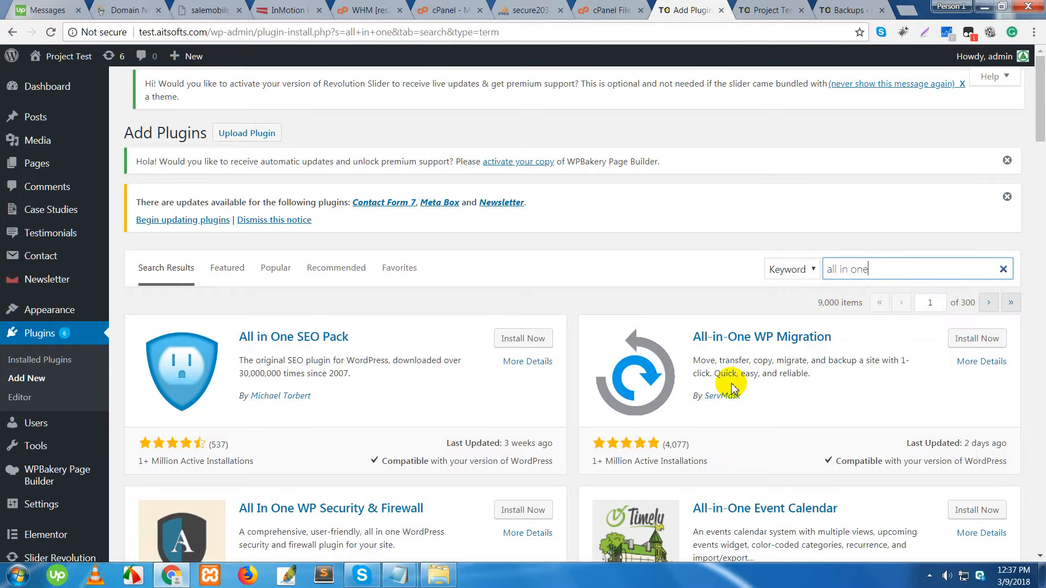
left_click(978, 340)
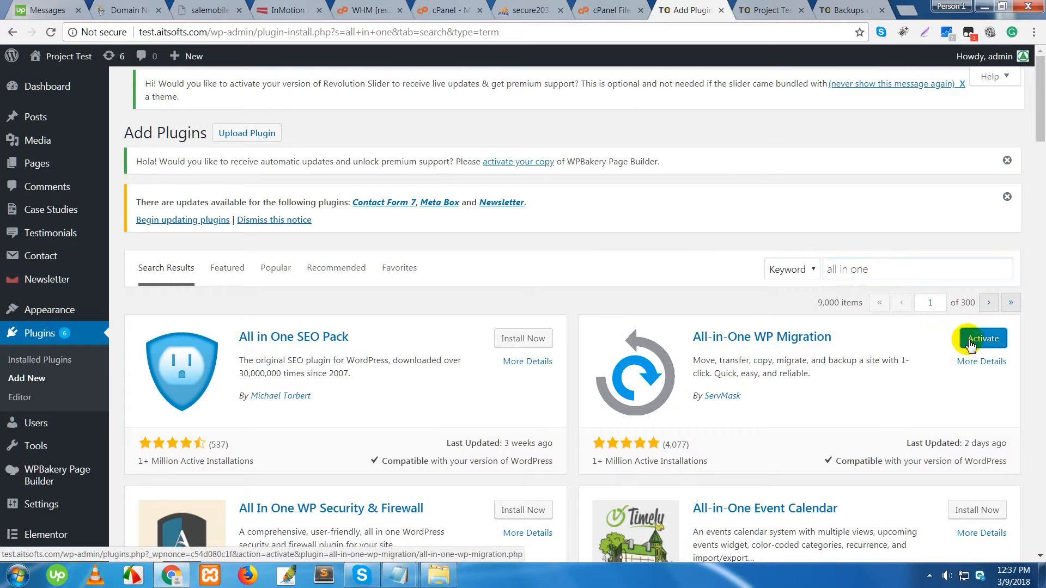
left_click(975, 342)
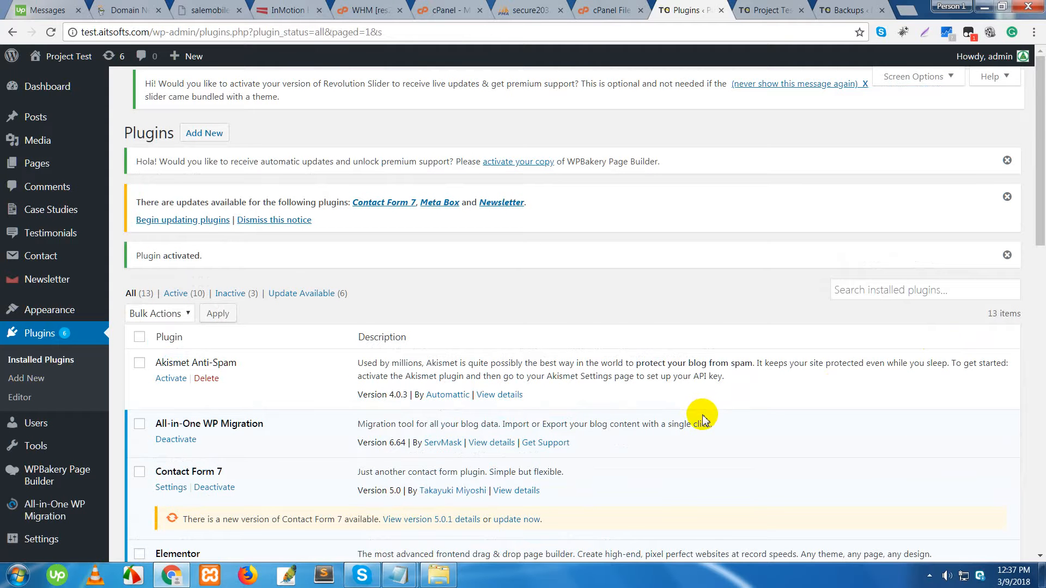
scroll(703, 417, "down", 3)
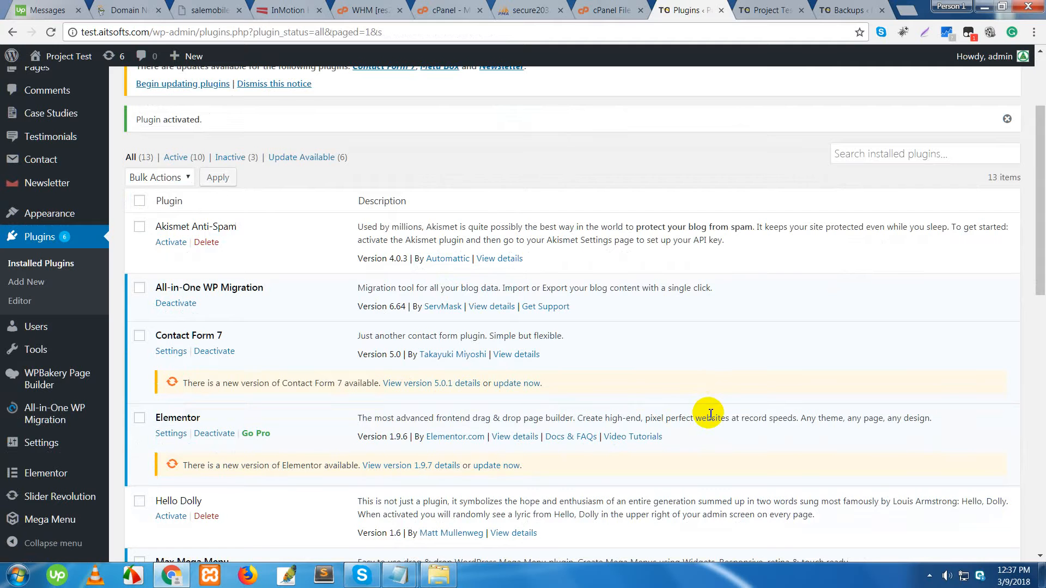
scroll(710, 413, "down", 4)
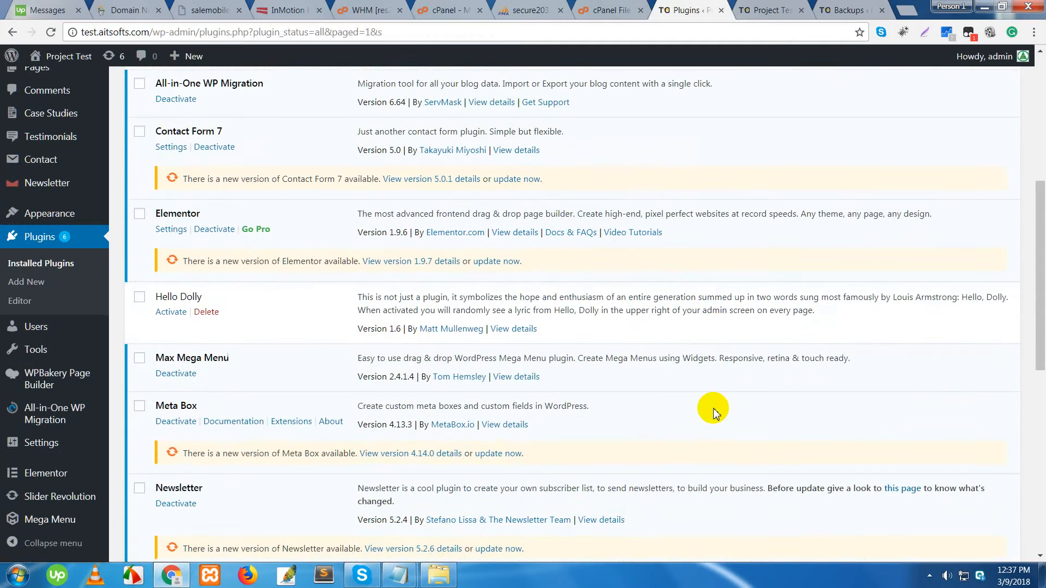
scroll(713, 413, "down", 4)
Step: Reach the All-in-One WP Migration Import Site page after briefly visiting Export and Add New plugins
mouse_move(86, 420)
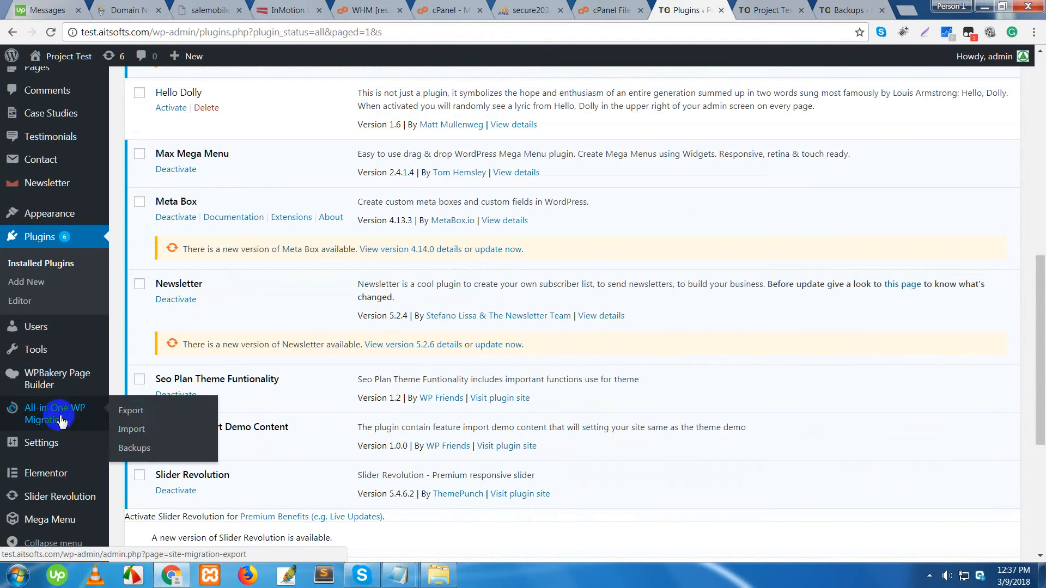
left_click(141, 420)
left_click(136, 433)
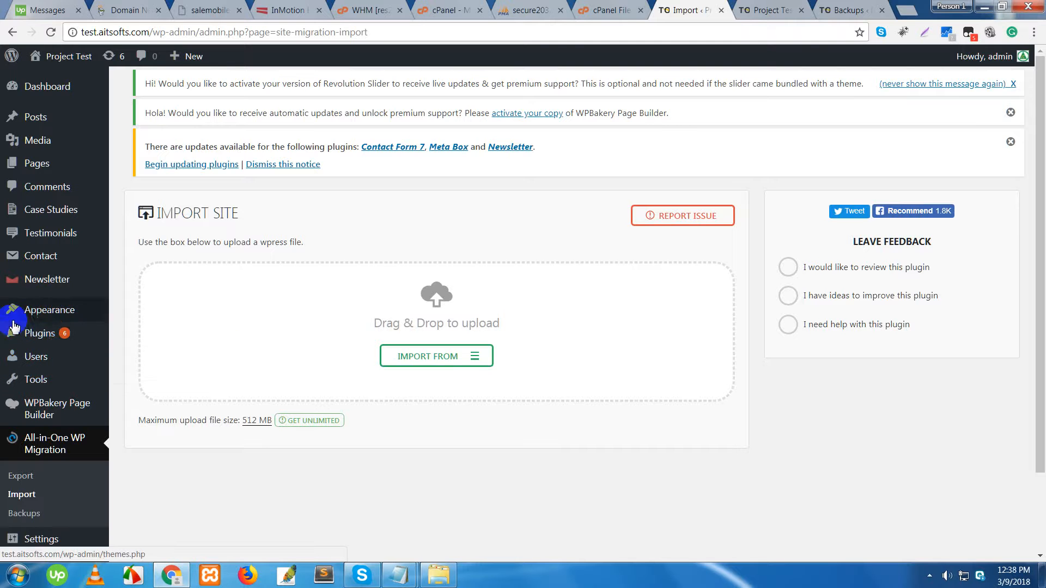
mouse_move(37, 360)
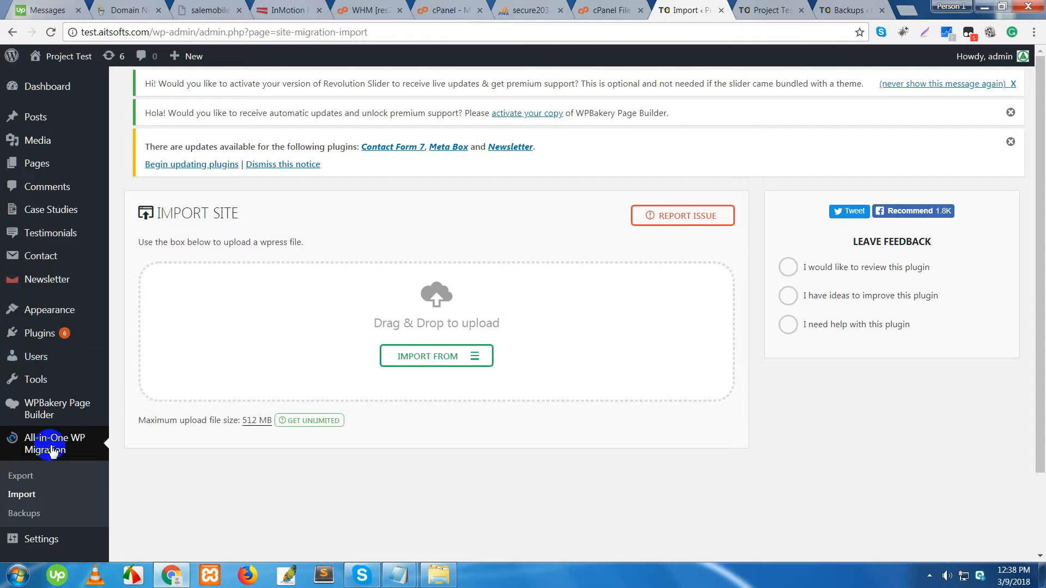
mouse_move(111, 323)
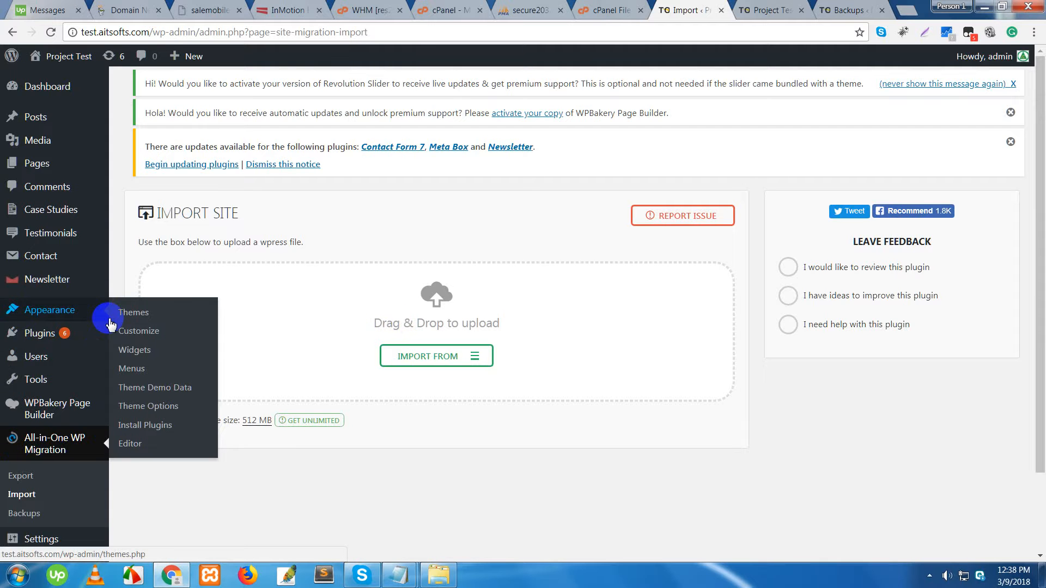
mouse_move(112, 344)
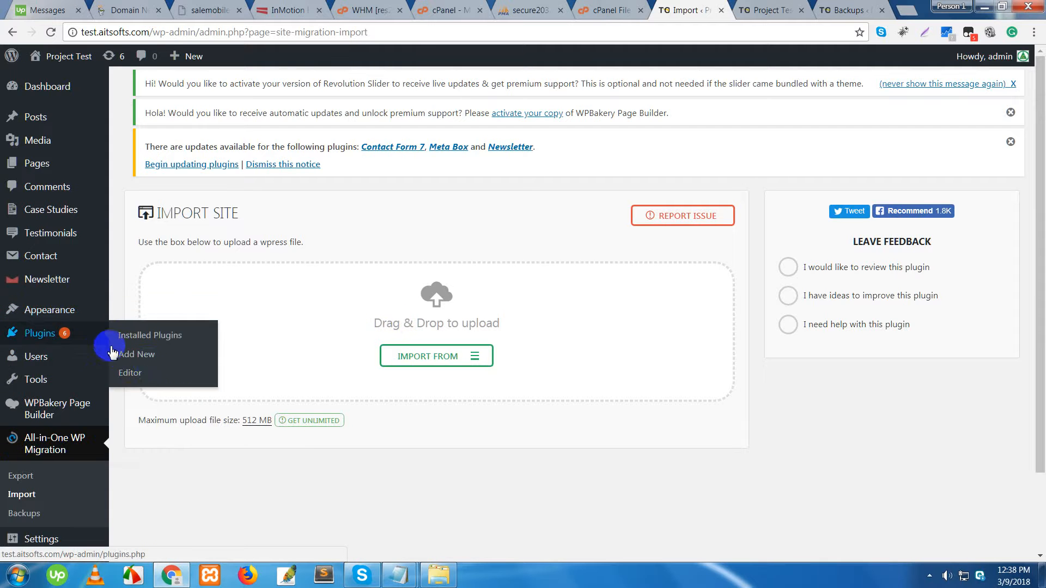
left_click(144, 357)
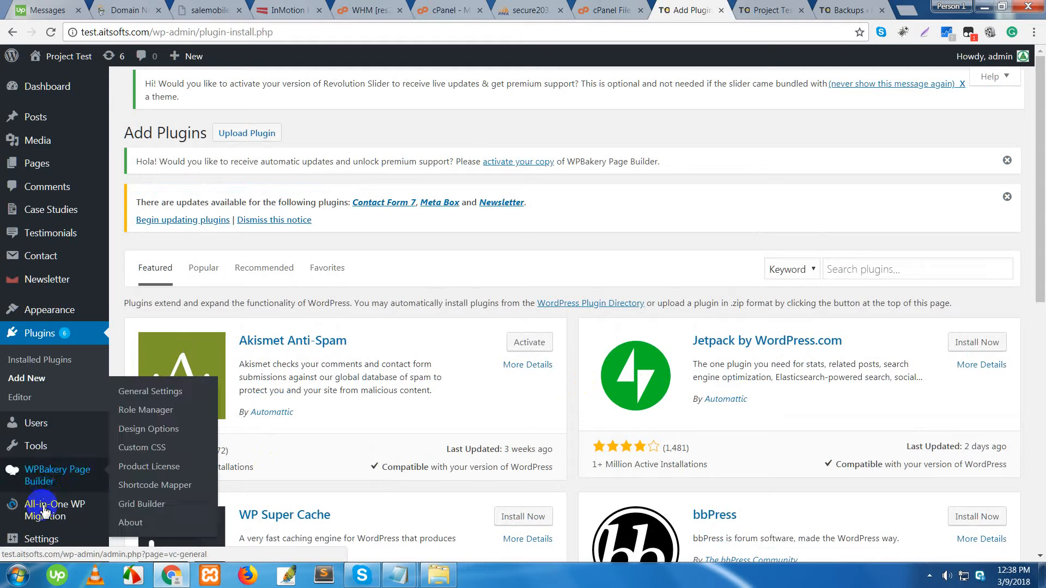
mouse_move(42, 505)
left_click(127, 508)
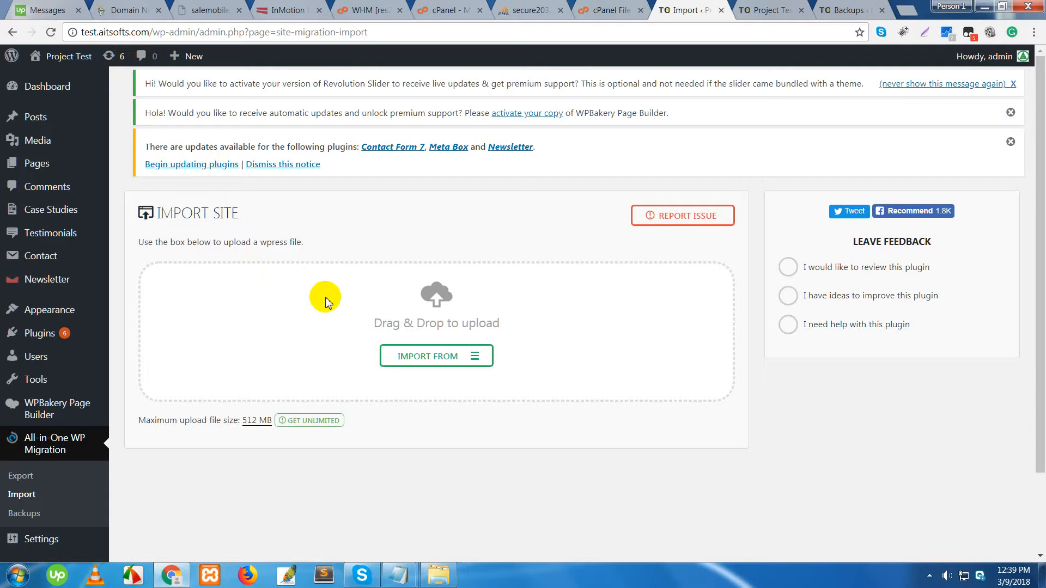
Step: Import from File, choosing the localhost .wpress export in the bak folder
left_click(460, 357)
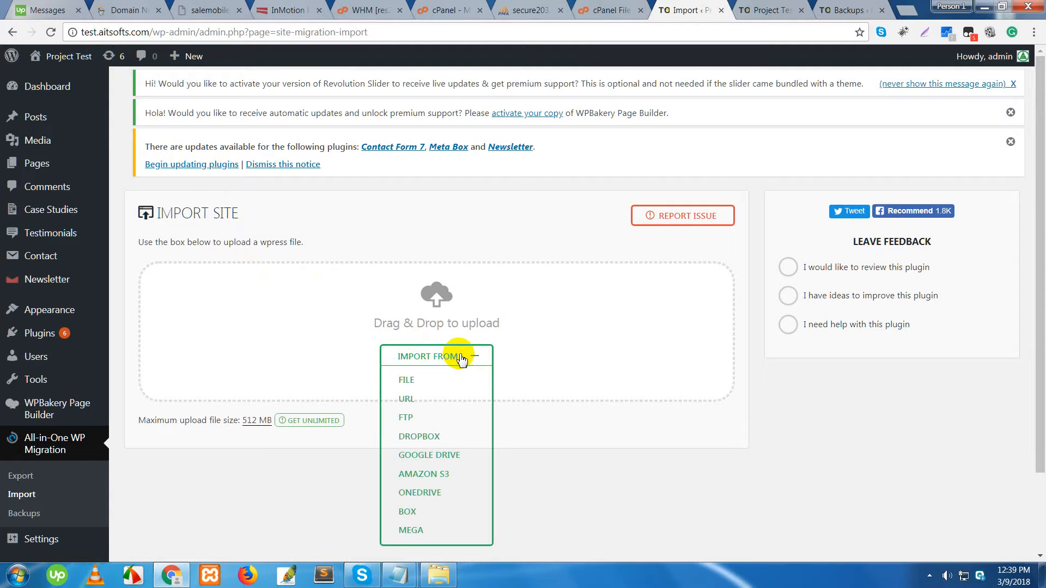
left_click(407, 381)
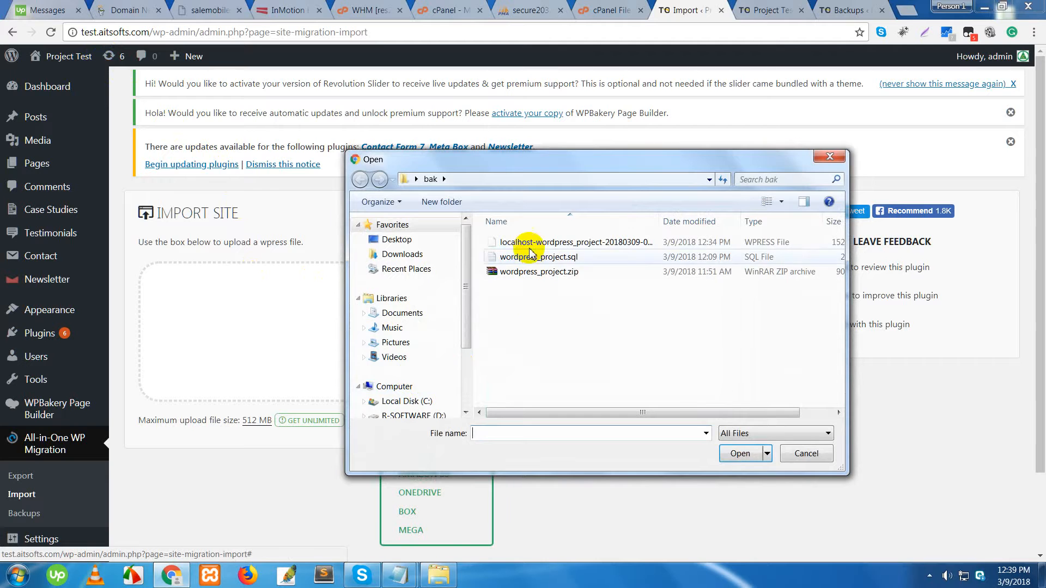
double_click(530, 248)
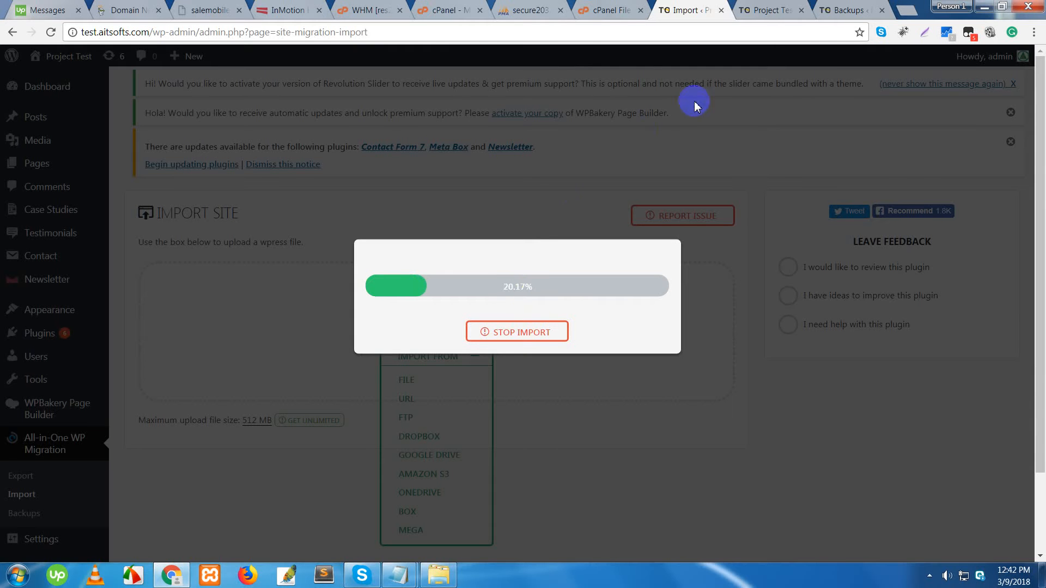
Step: Close the phpMyAdmin, cPanel, File Manager, WHM and InMotion tabs, ending on the localhost Backups tab
left_click(539, 10)
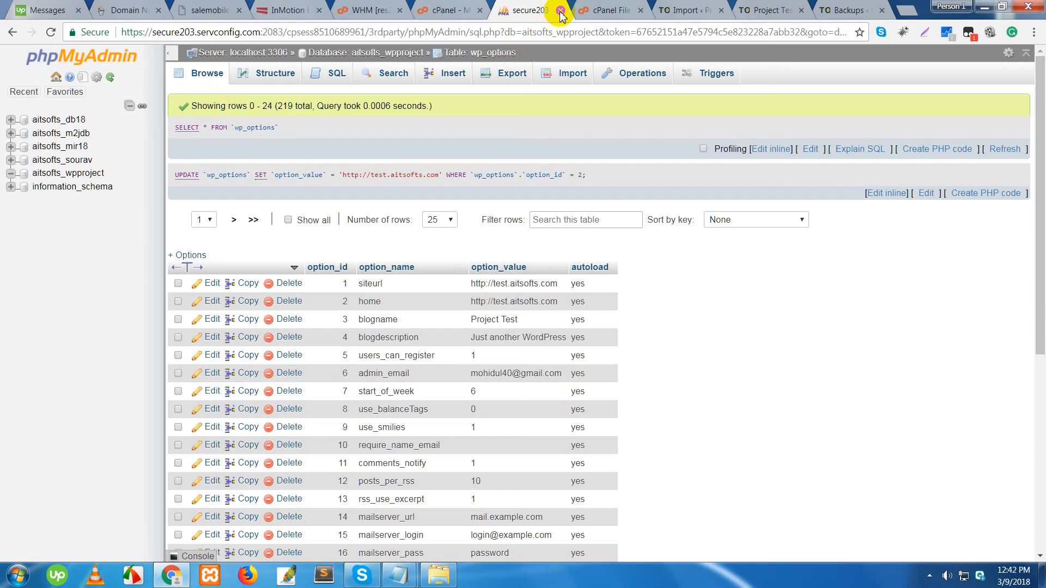
left_click(560, 12)
left_click(446, 11)
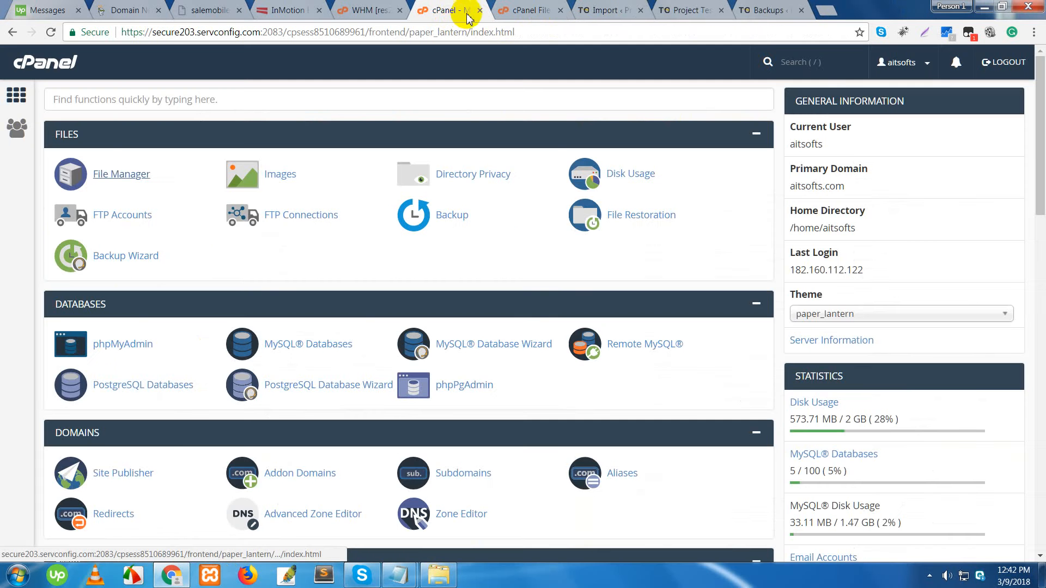
left_click(479, 11)
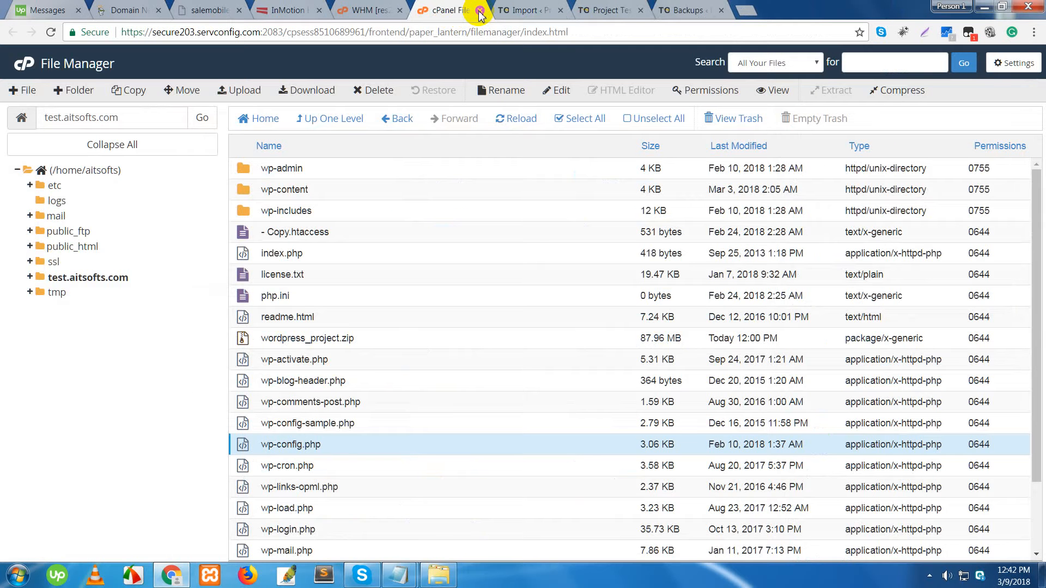
left_click(479, 12)
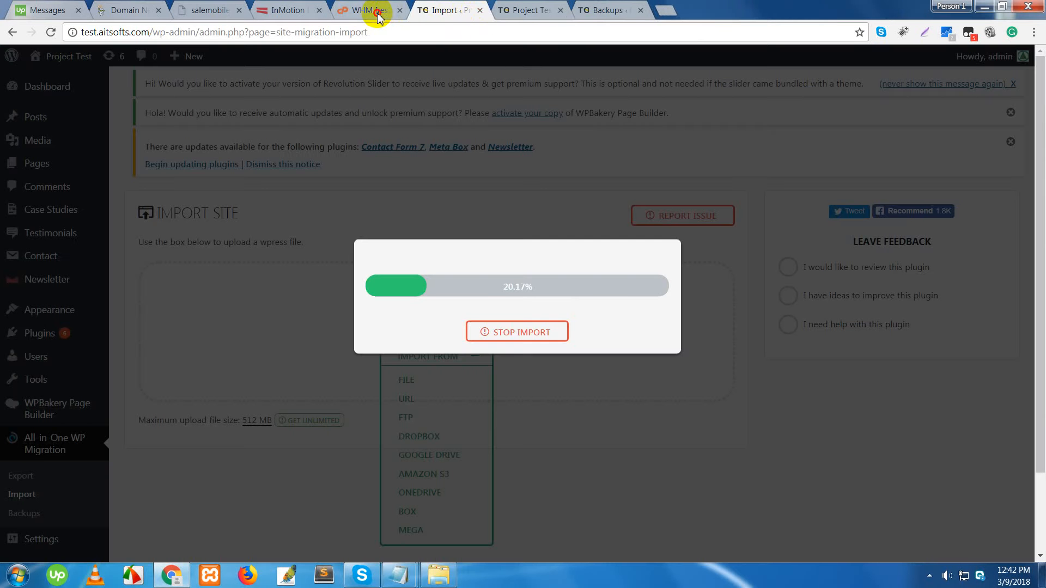
left_click(378, 10)
left_click(400, 10)
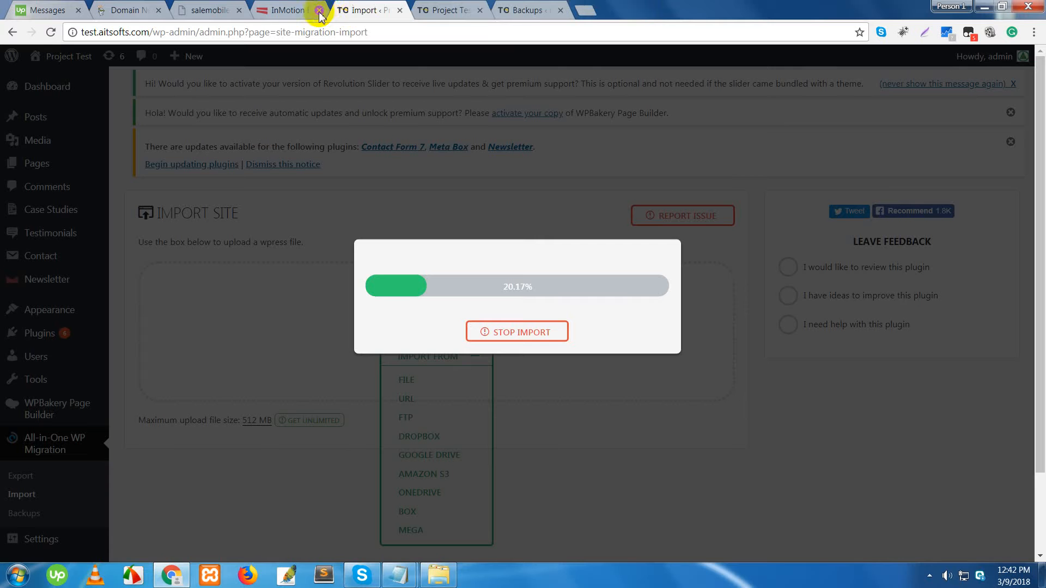
left_click(318, 10)
left_click(210, 10)
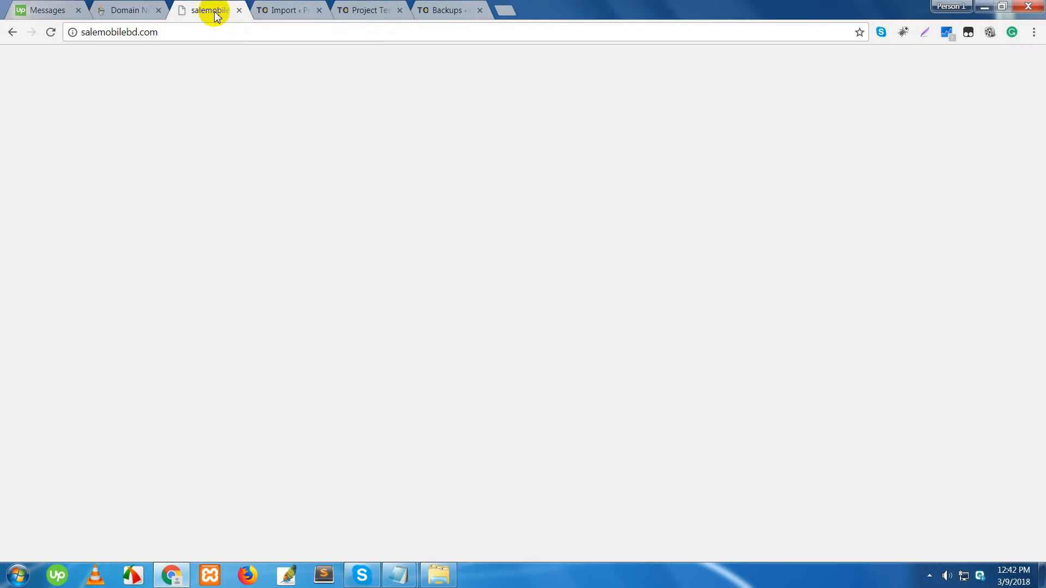
left_click(442, 10)
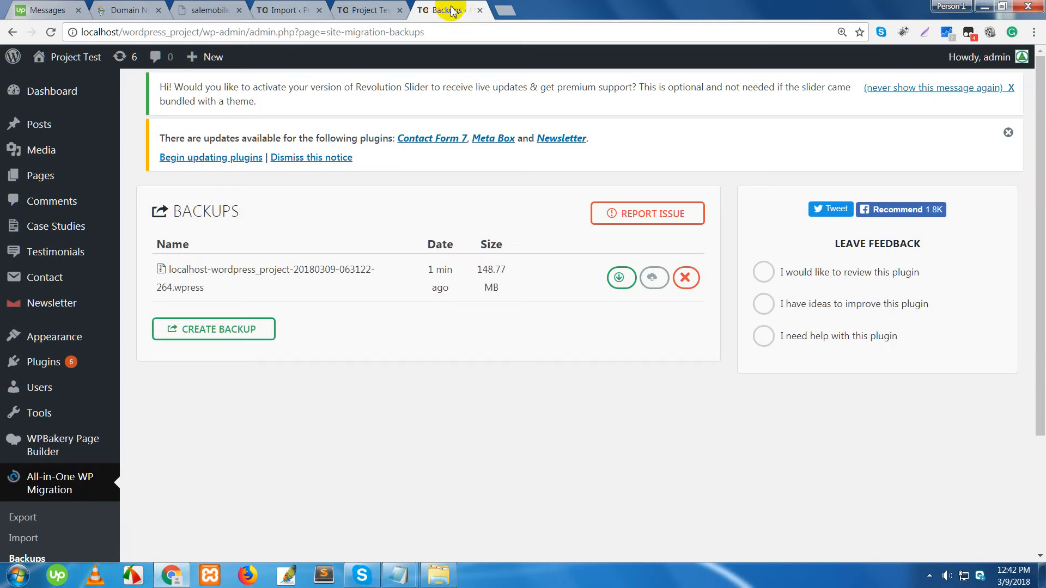
Step: Close the localhost Backups tab to reveal the migrated SeoPlan site on test.aitsofts.com
left_click(479, 10)
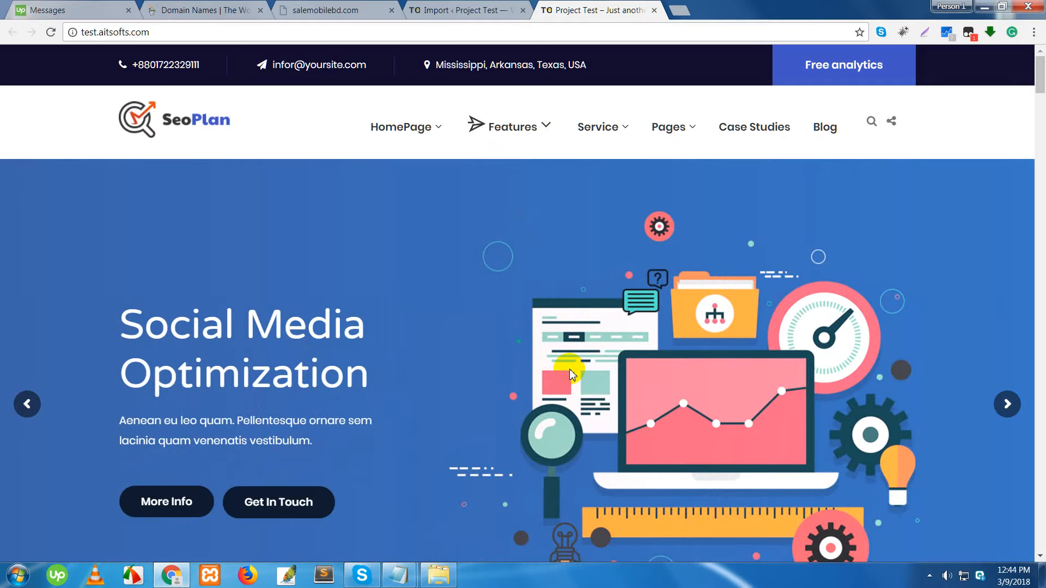
Step: Check the import has reached 36.97%, then close the unreachable salemobilebd.com tab
left_click(445, 14)
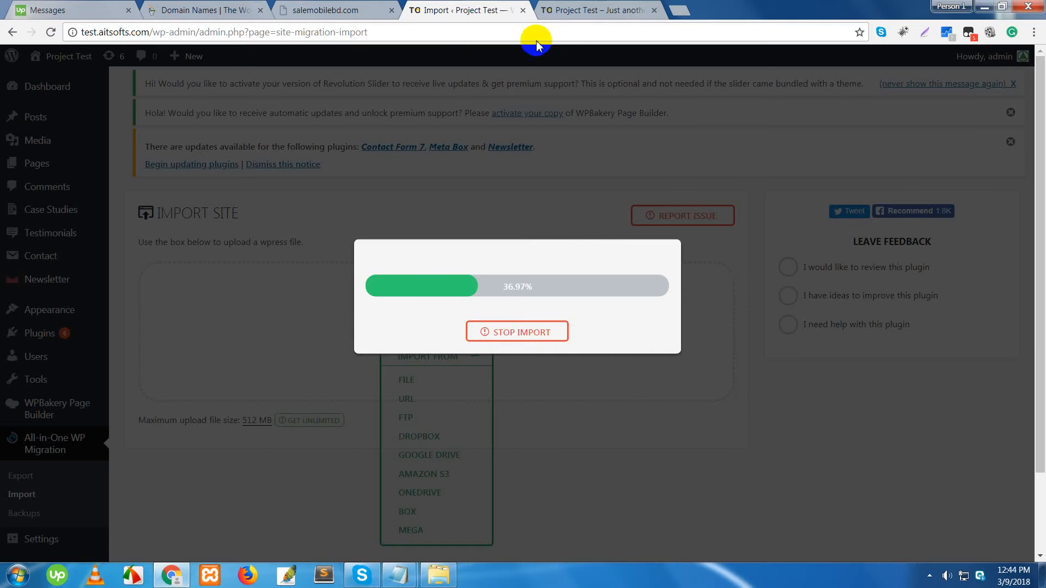
left_click(339, 9)
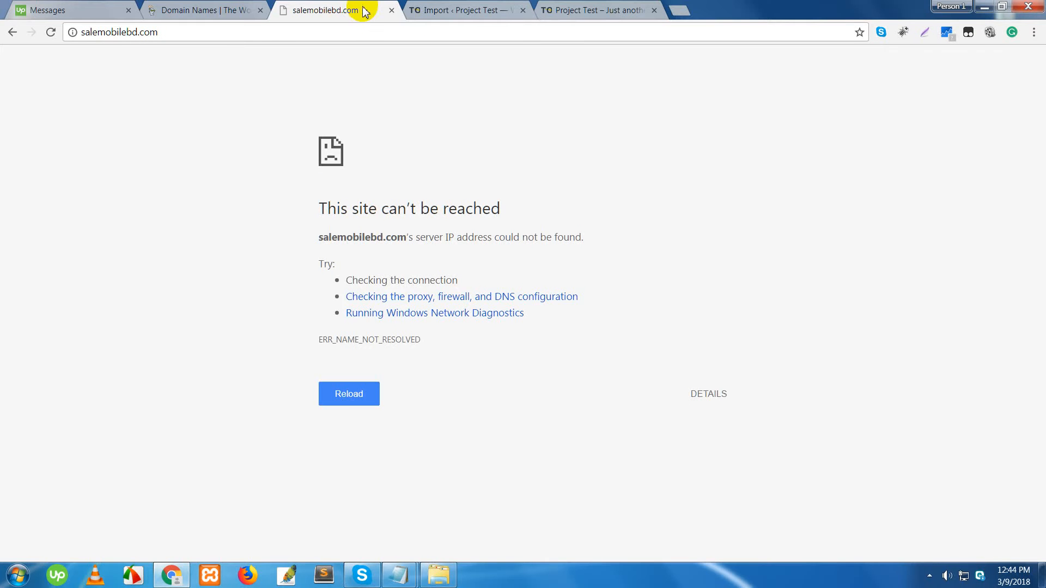
left_click(391, 10)
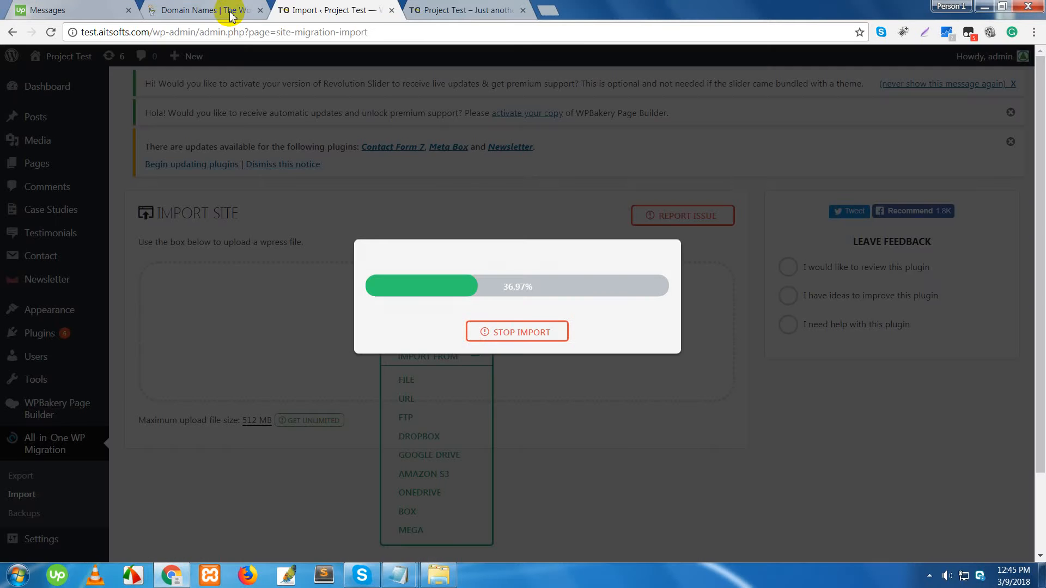
left_click(232, 15)
Step: Switch to the Upwork messages and scroll through the client's replies in the chat
left_click(101, 11)
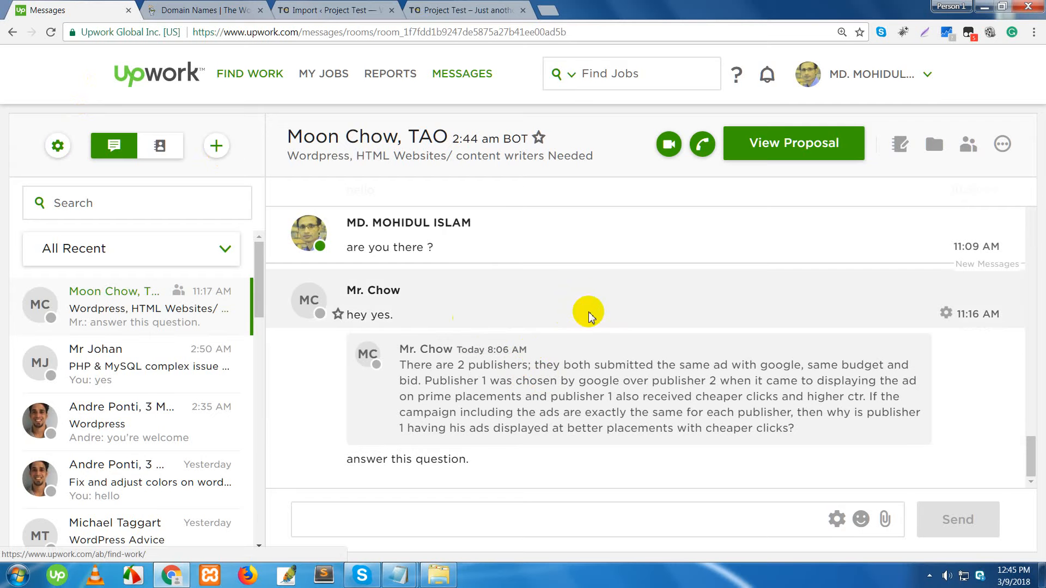
left_click_drag(354, 319, 444, 314)
left_click(444, 314)
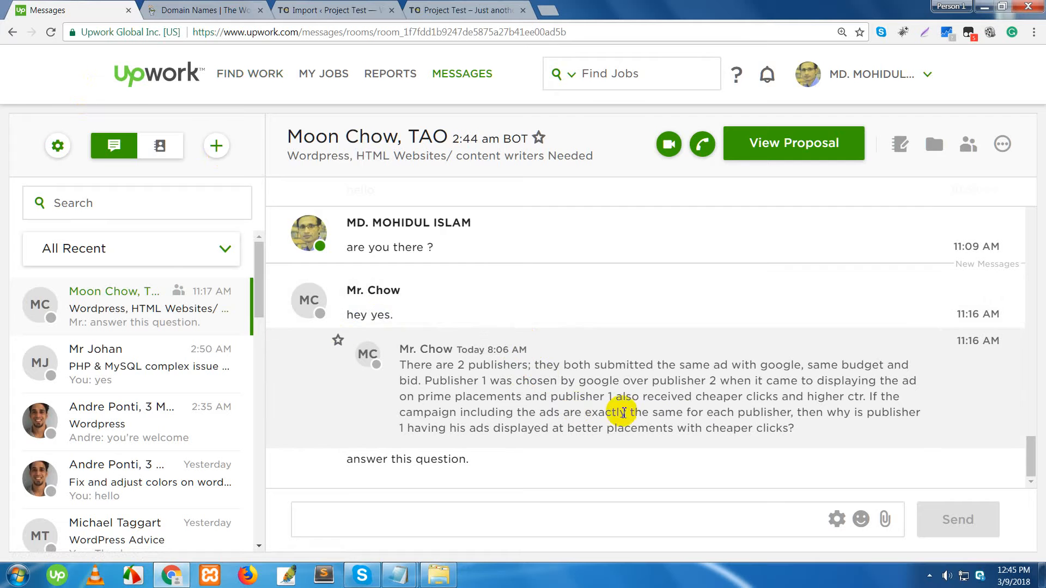
scroll(700, 415, "up", 3)
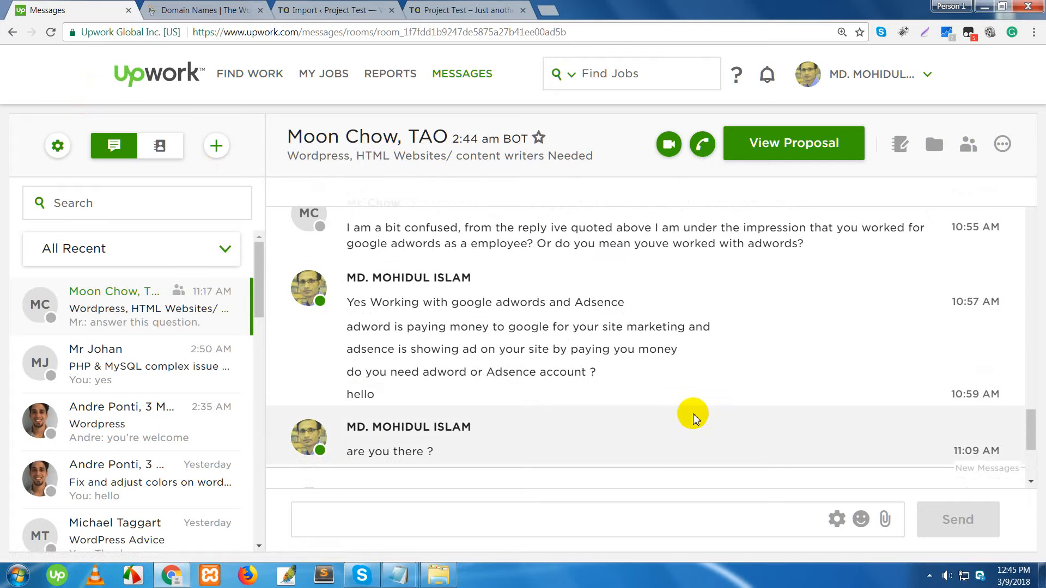
scroll(695, 414, "up", 4)
scroll(693, 415, "down", 8)
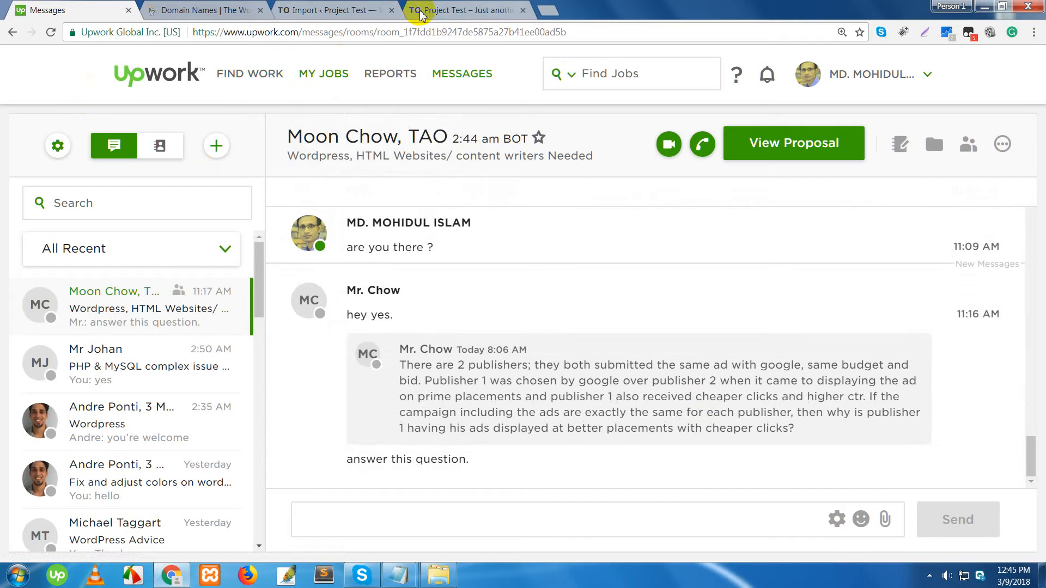
scroll(672, 367, "up", 5)
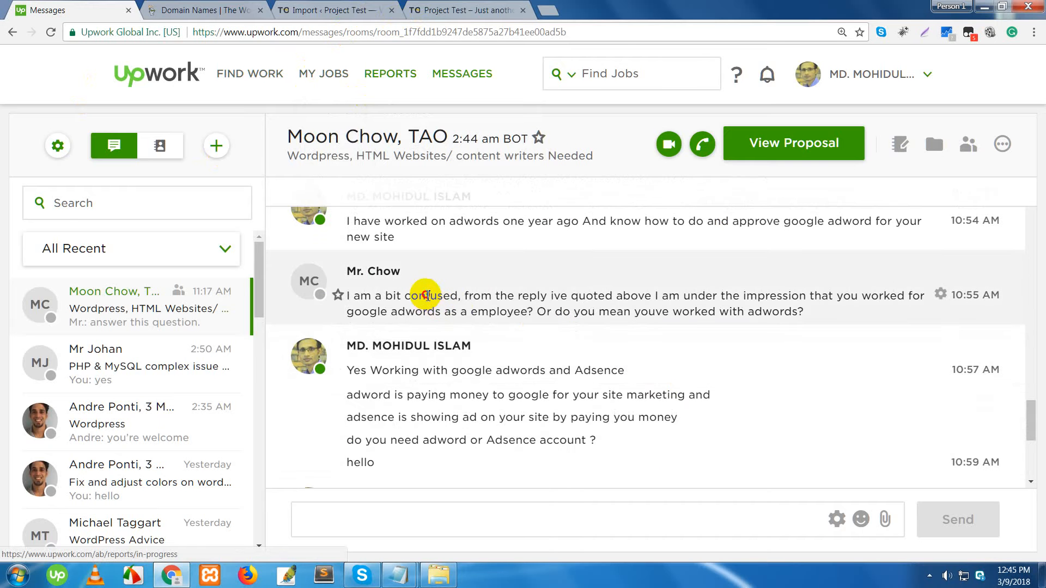
Step: Highlight the client's question and the earlier reply about AdWords and AdSense while reading
left_click_drag(425, 295, 806, 314)
left_click_drag(370, 371, 665, 439)
double_click(595, 422)
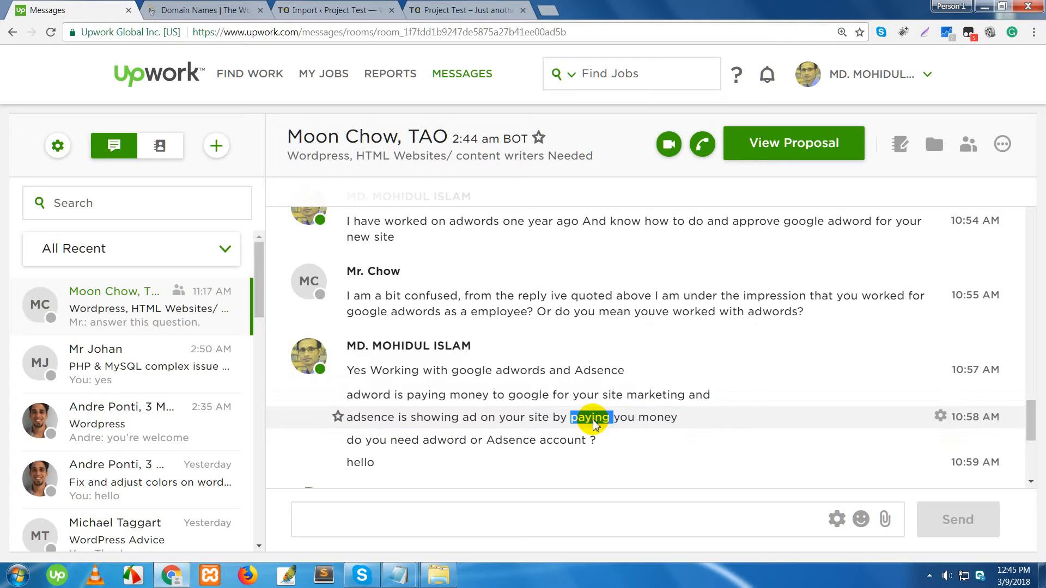
double_click(648, 418)
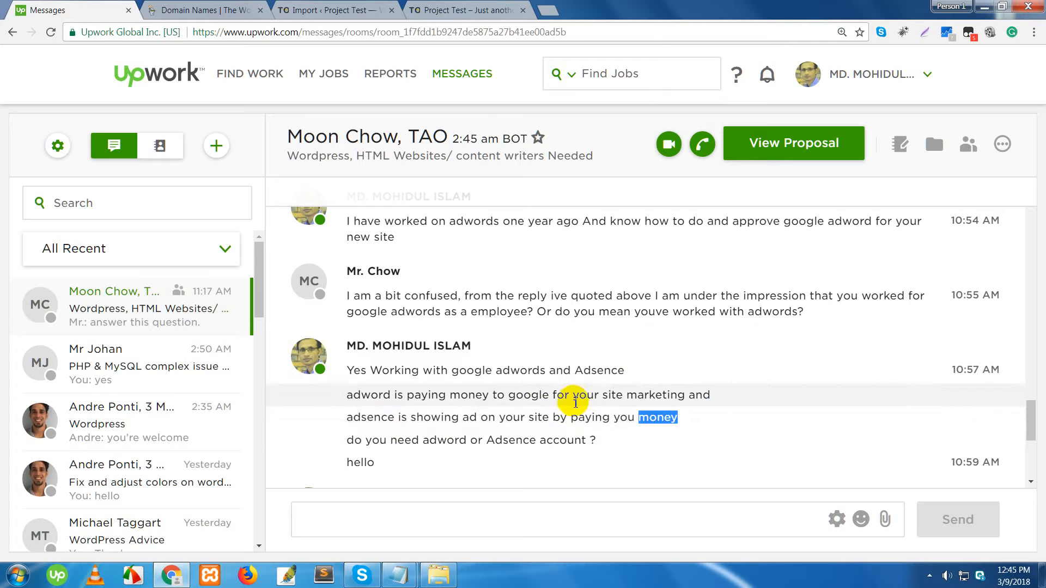
double_click(585, 396)
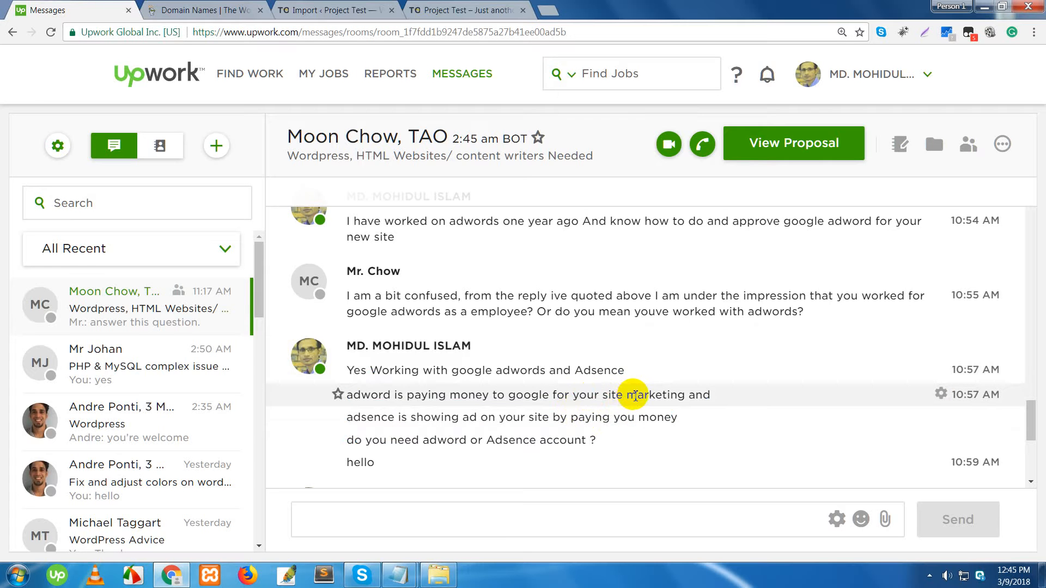
double_click(638, 396)
scroll(640, 397, "down", 1)
scroll(640, 397, "down", 3)
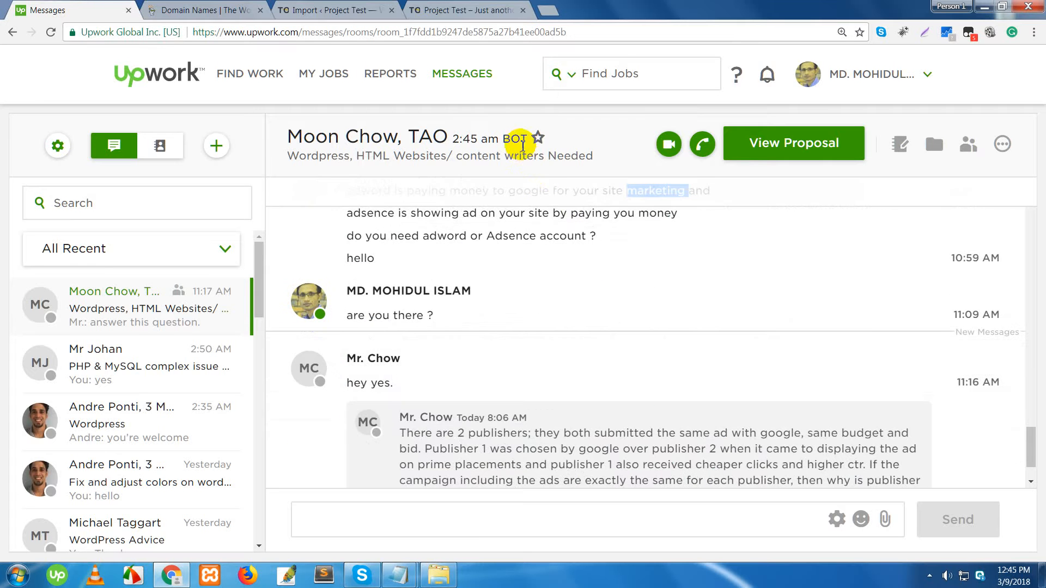
double_click(516, 140)
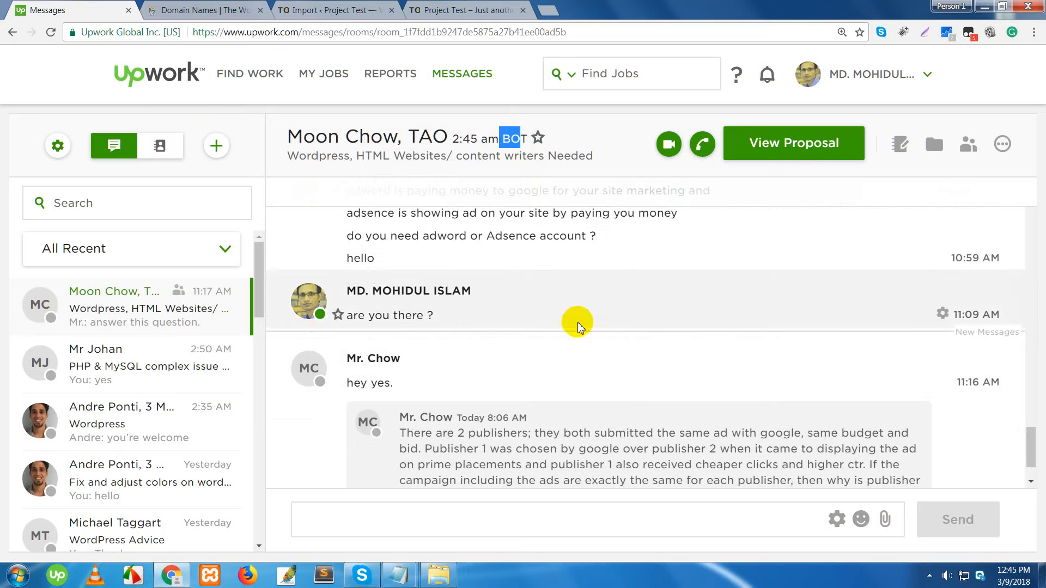
left_click(185, 87)
Step: On the live Project Test site, reveal the Features menu with Standard Pages, Service Page and Web Elements
left_click(460, 10)
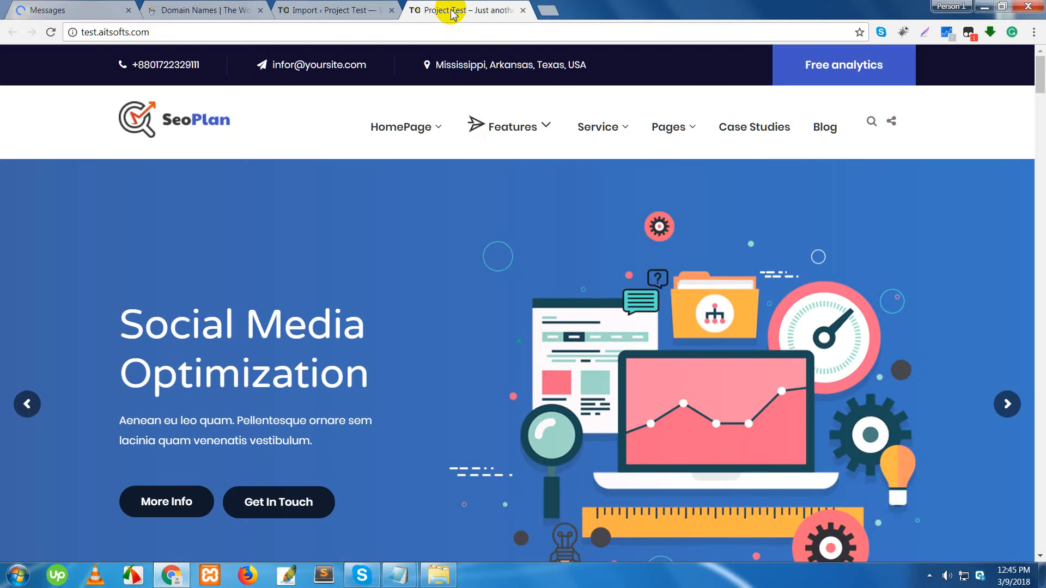
mouse_move(502, 143)
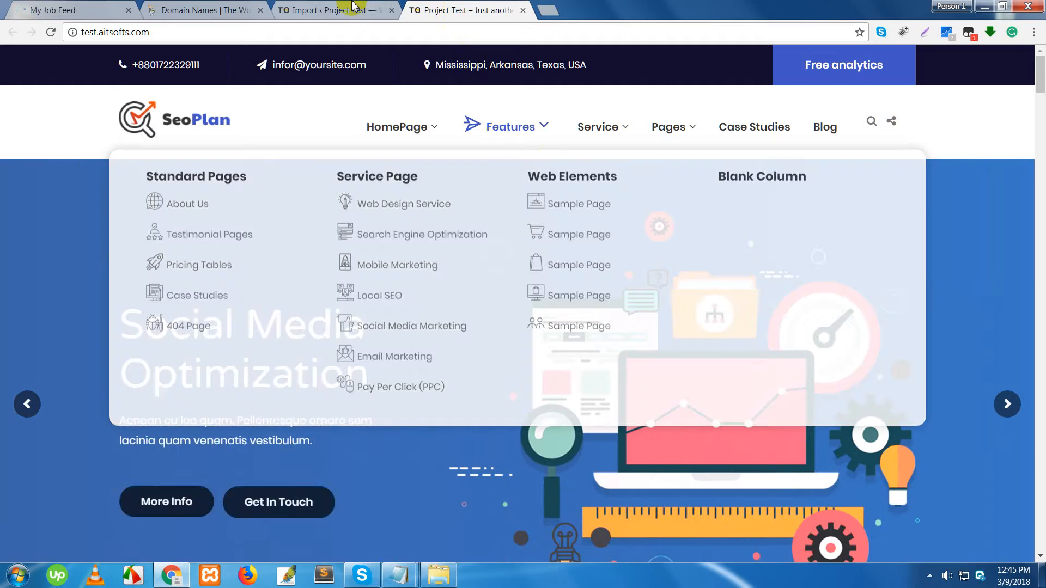
Step: Check the Import Site progress, now at 73.94%, and show the hidden tray icons
left_click(379, 19)
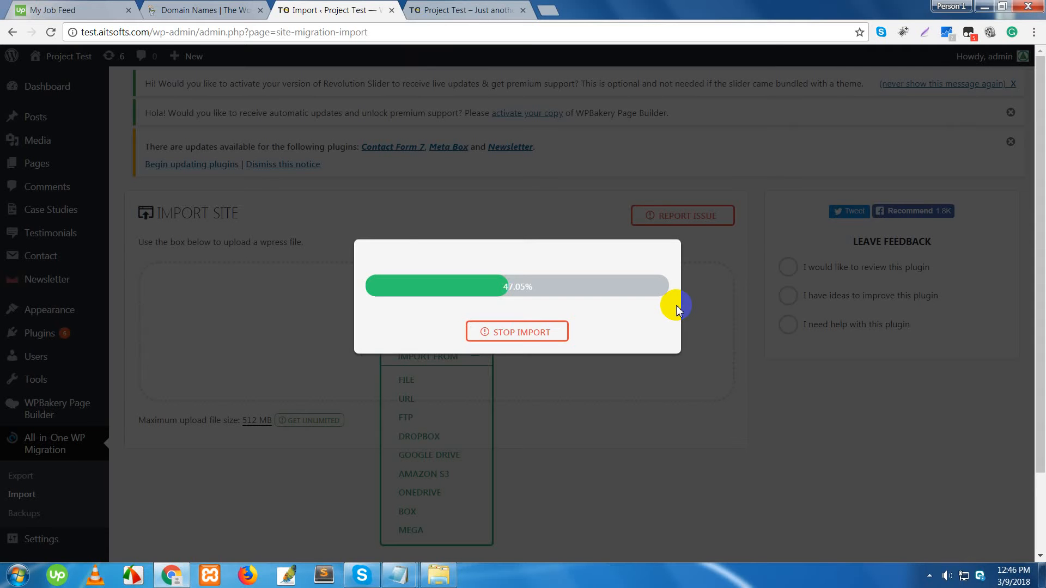
scroll(668, 375, "down", 2)
scroll(668, 376, "up", 2)
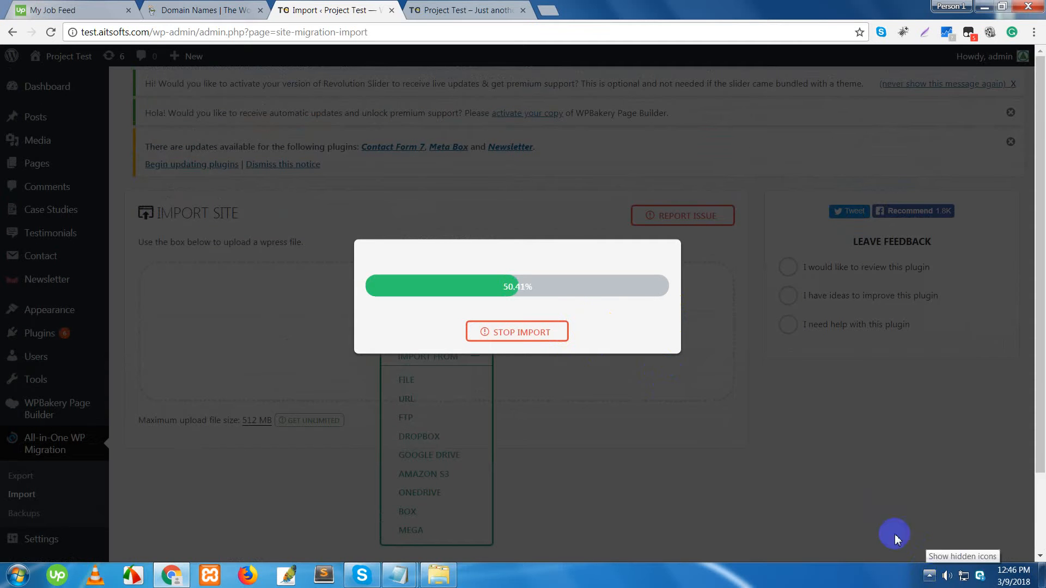
left_click(929, 575)
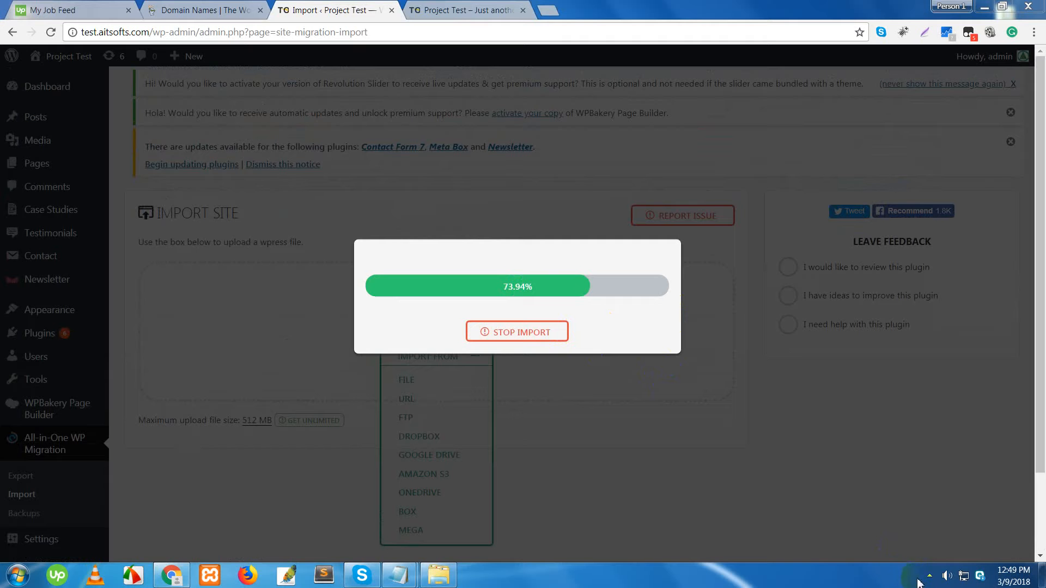
Step: Dismiss the hidden-icons popup, wait for the import to reach 87.39%, then start a new Chrome tab
left_click(930, 575)
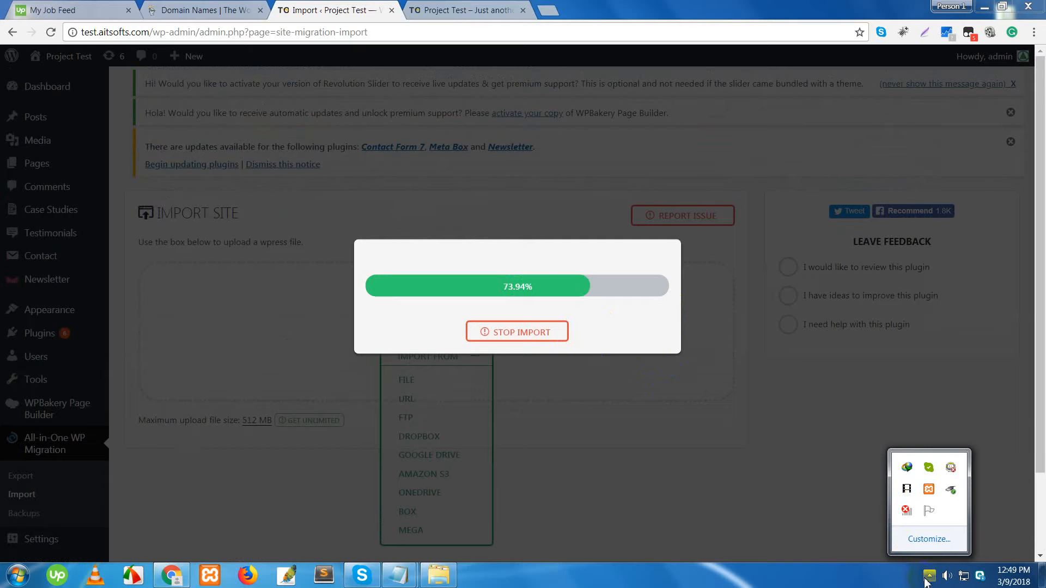
left_click(779, 493)
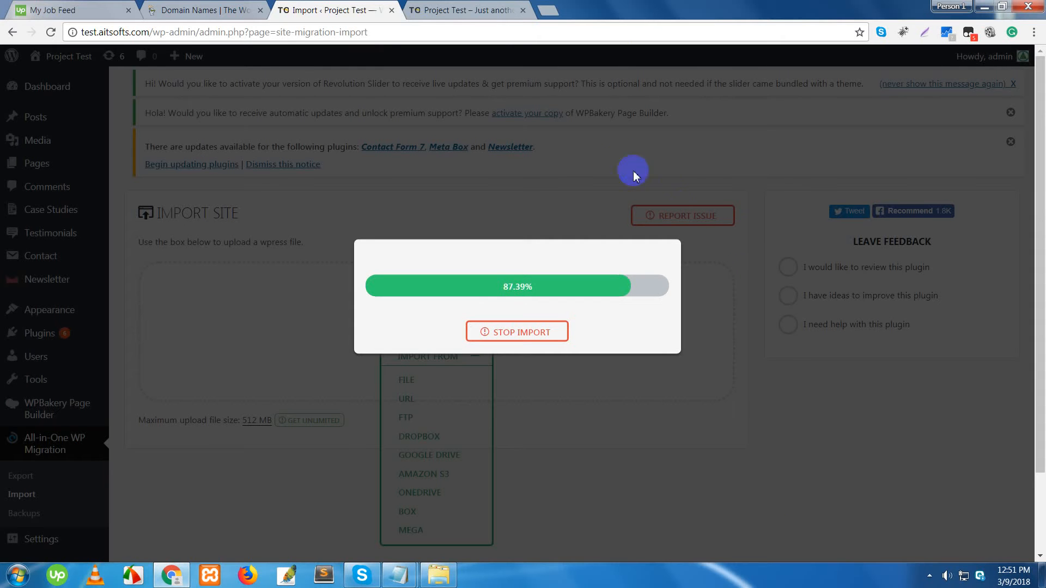
left_click(549, 10)
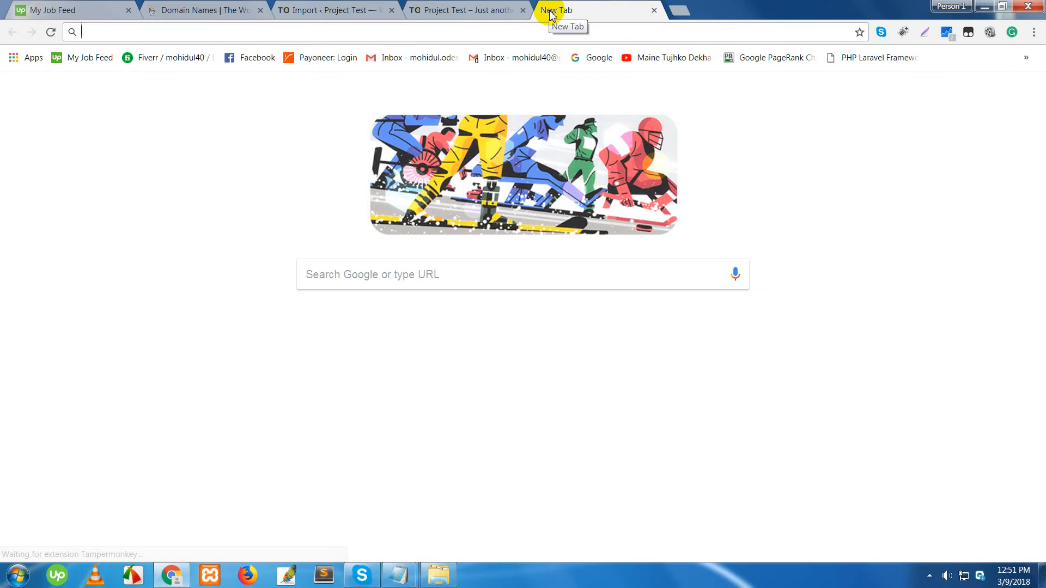
Step: Go to YouTube, search for 'English learning movies' and scroll through the results
type("youtube.com")
key("Return")
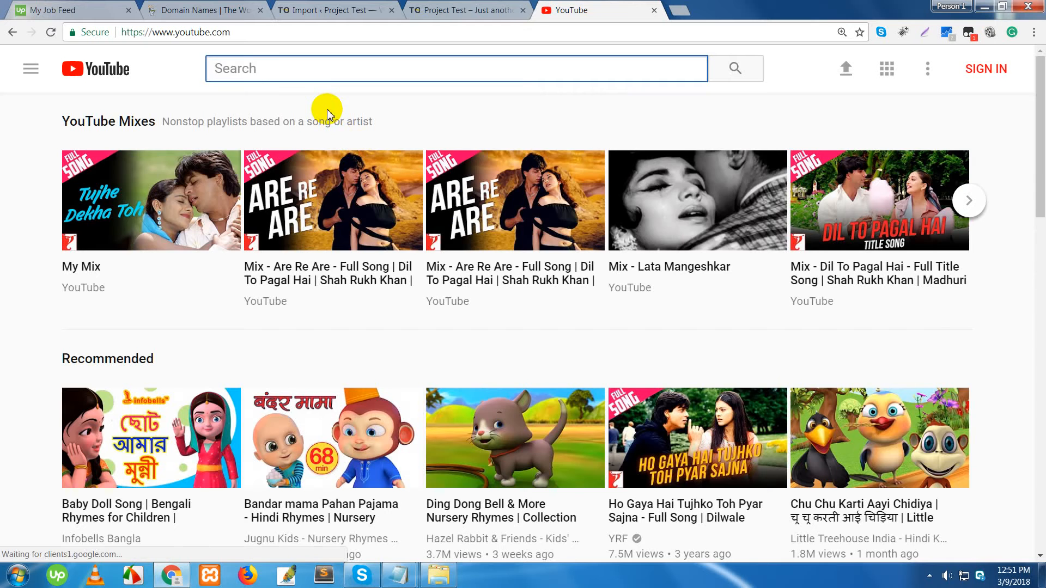
type("En")
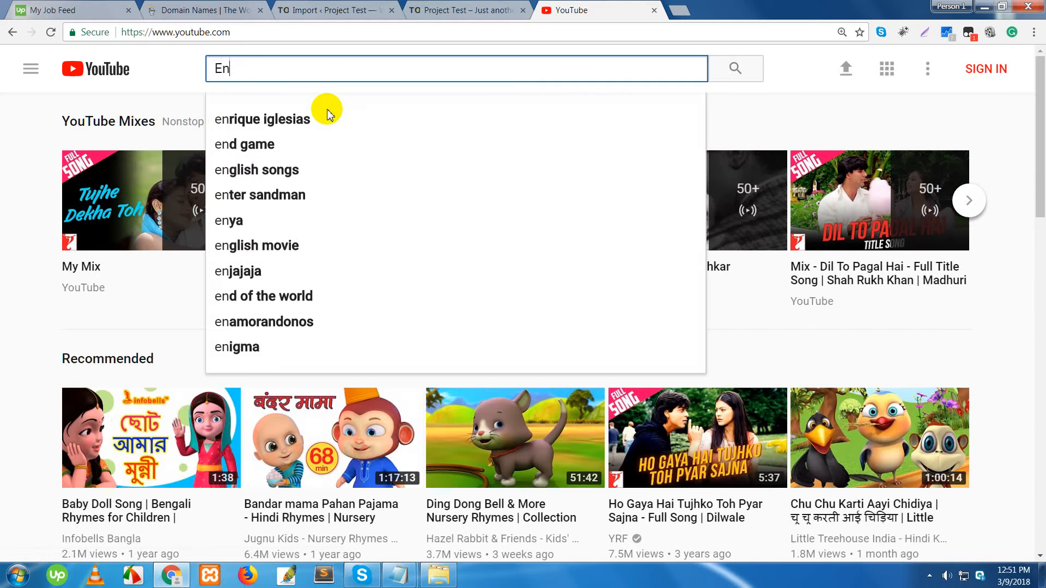
type("glis")
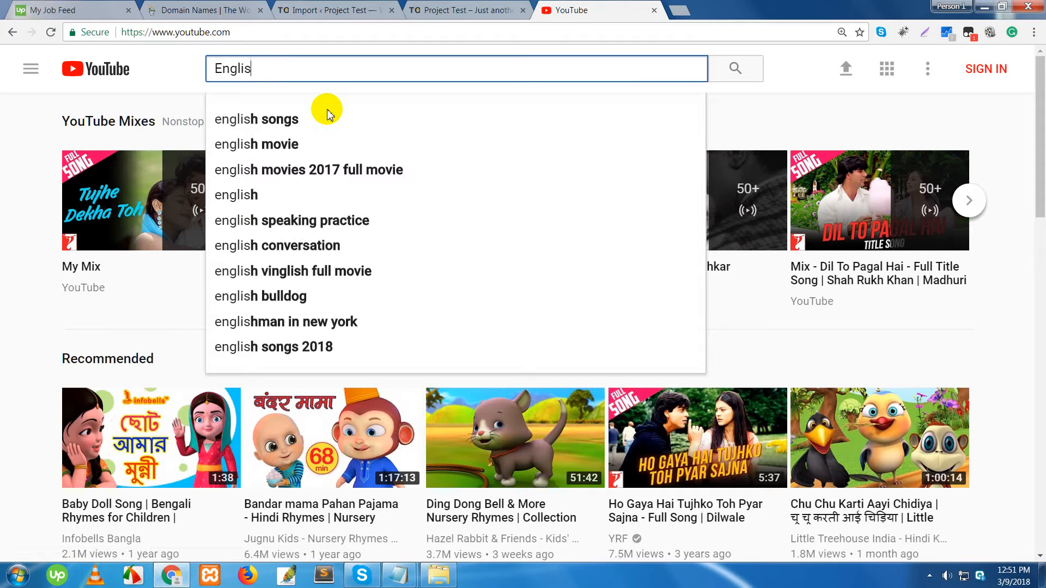
type("h lear")
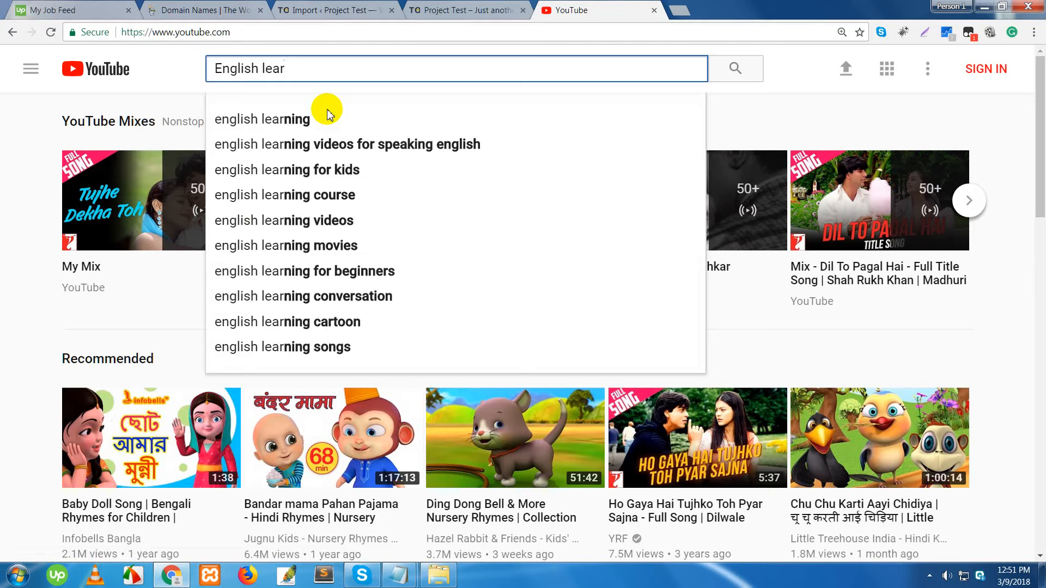
type("ning mov")
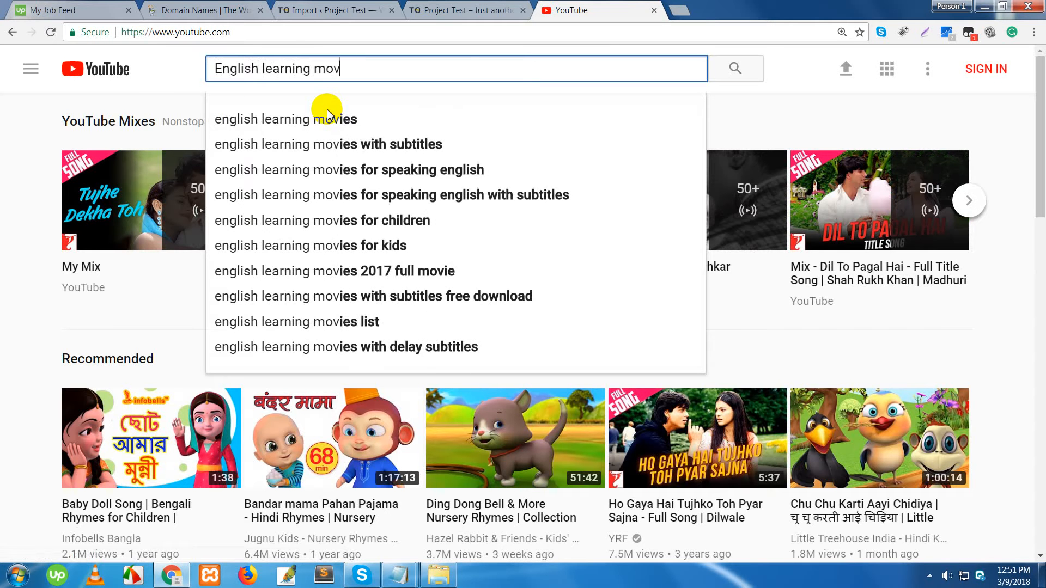
type("ies")
key("Return")
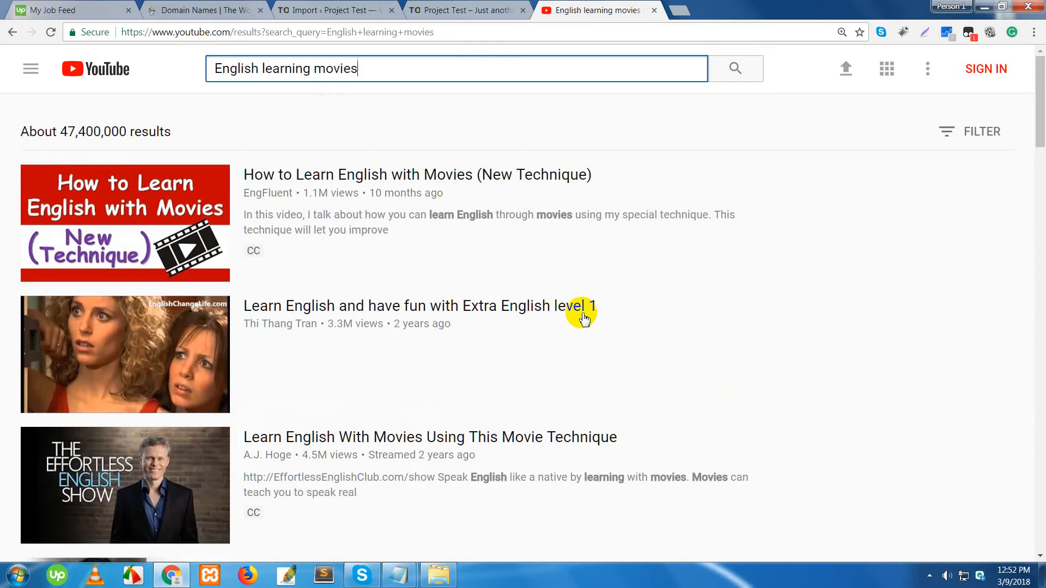
scroll(583, 320, "down", 6)
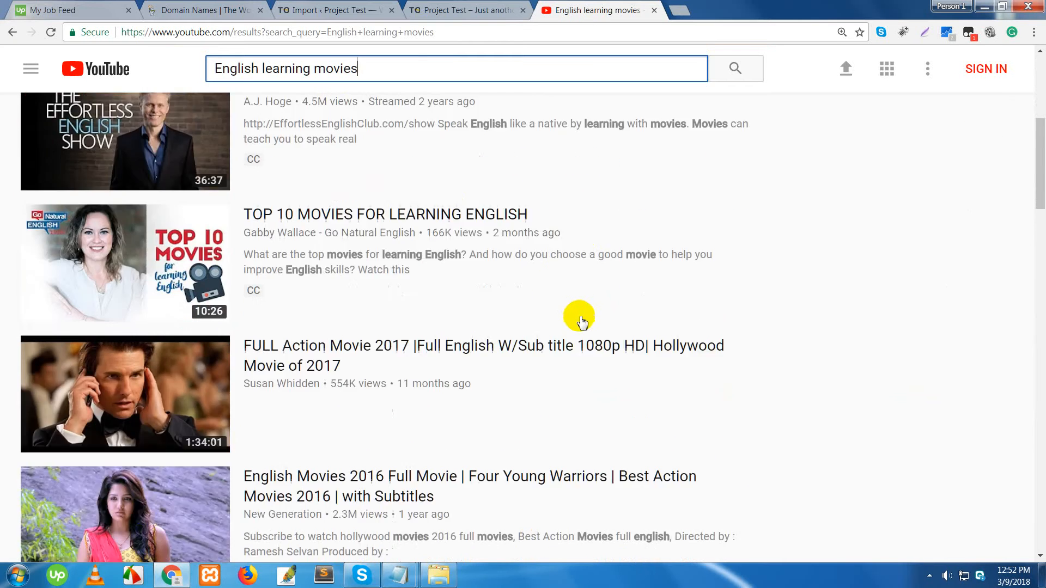
scroll(582, 321, "down", 3)
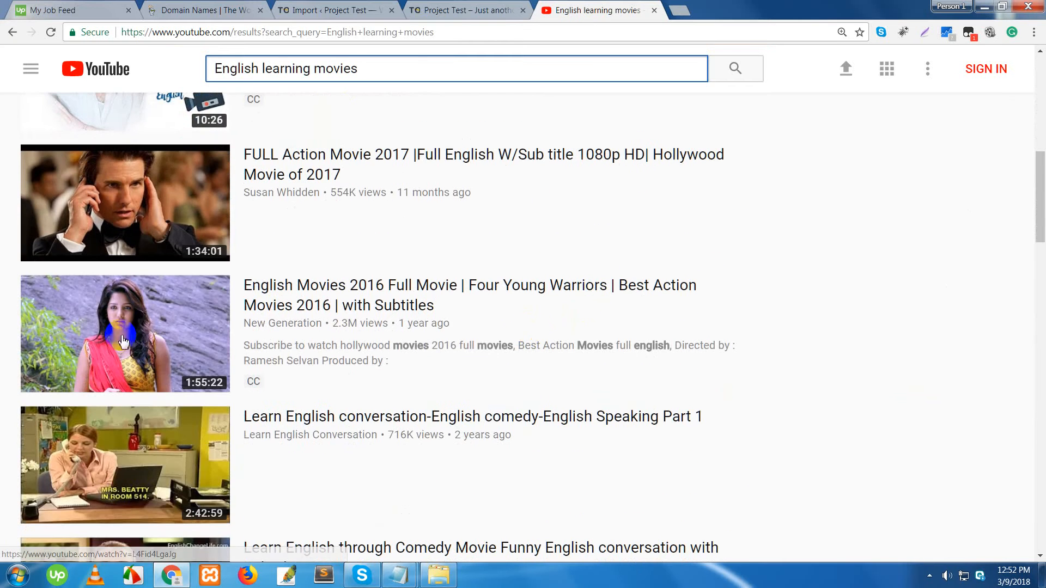
Step: Play 'English Movies 2016 Full Movie | Four Young Warriors' full screen from 2:55
left_click(310, 292)
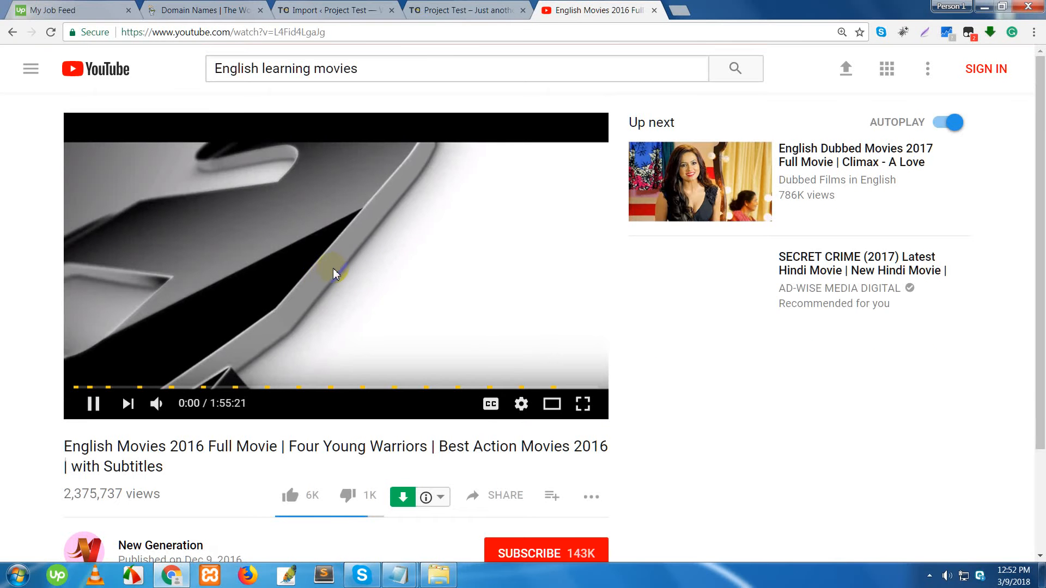
left_click(332, 272)
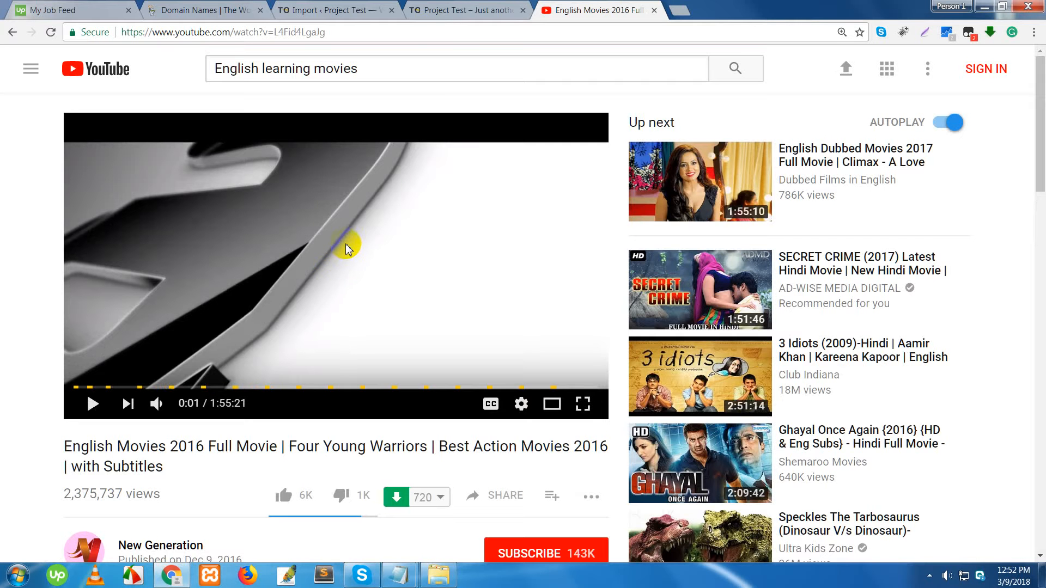
left_click(346, 247)
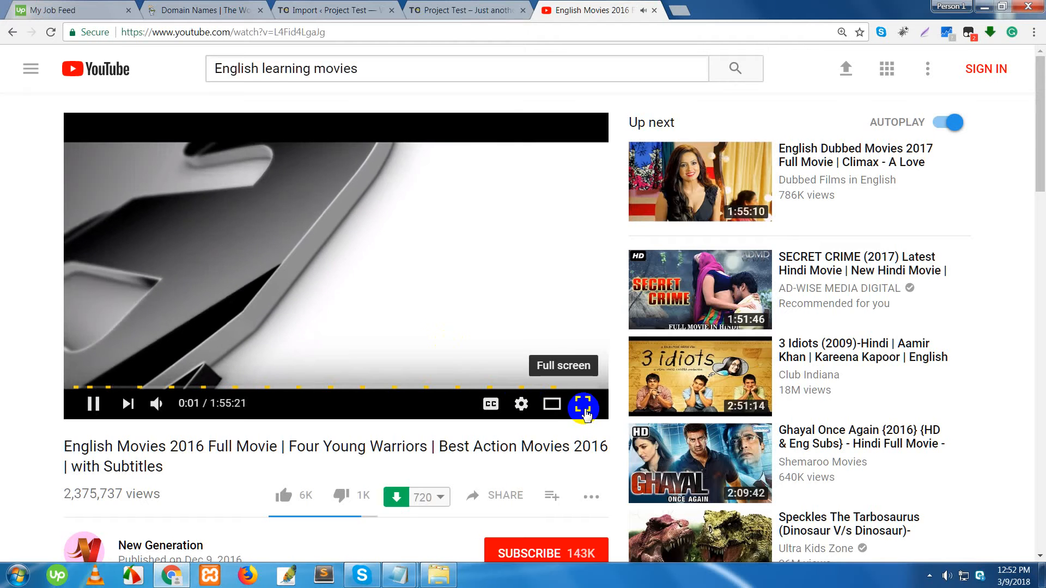
left_click(583, 406)
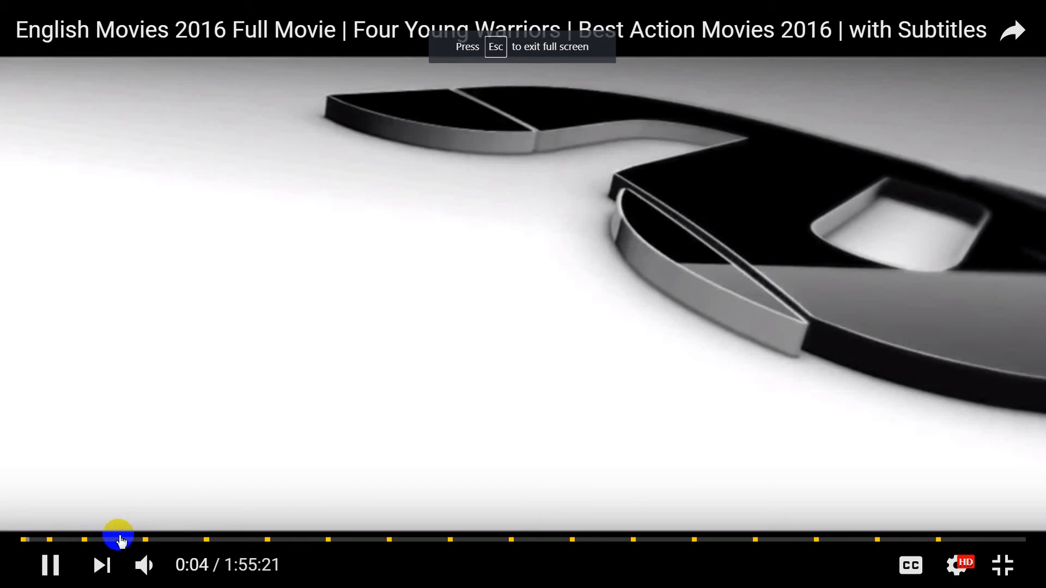
left_click(47, 541)
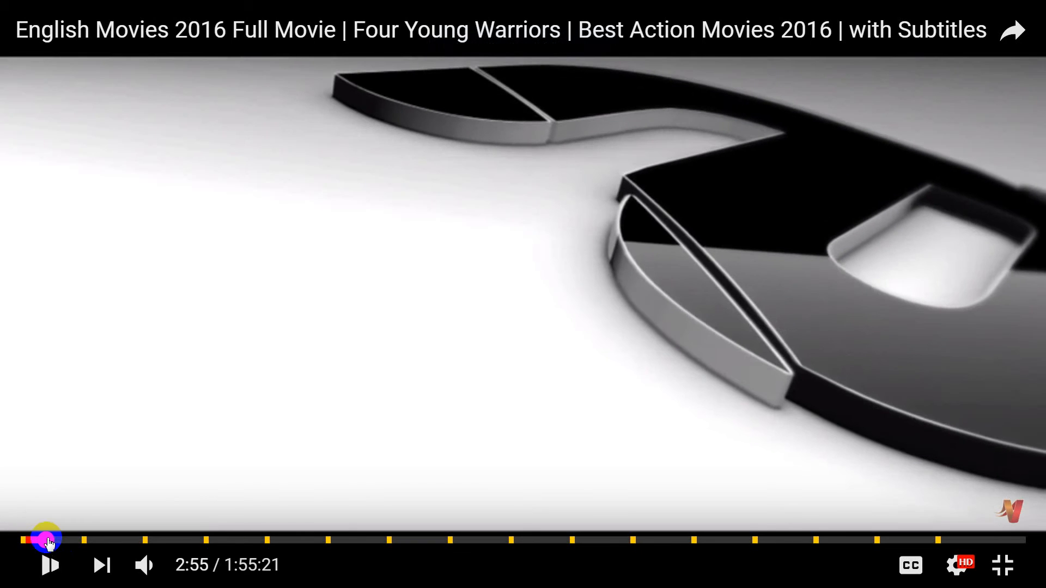
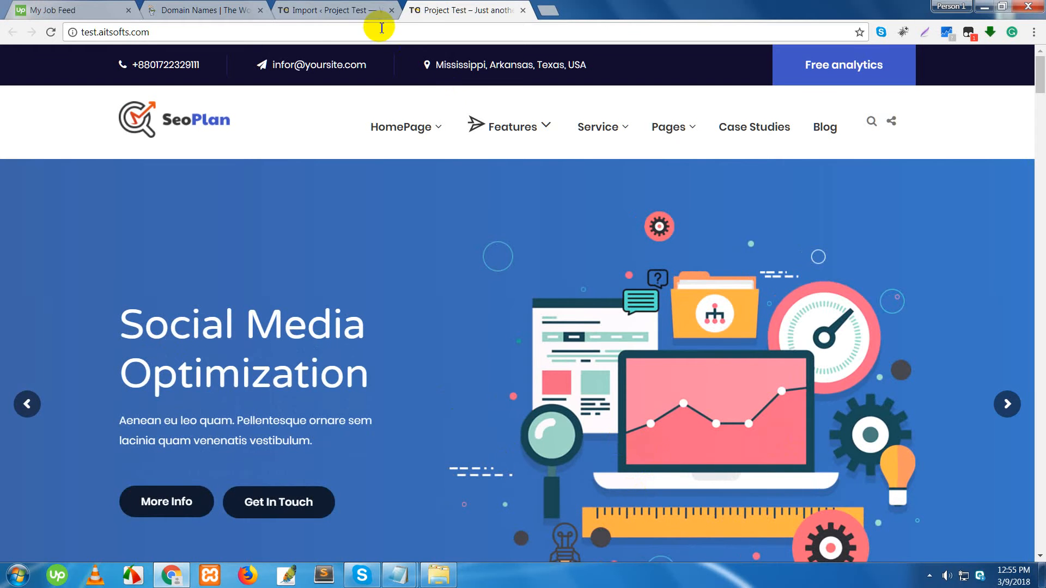
Step: Confirm the All-in-One WP Migration overwrite warning so the 6297-file import starts
left_click(346, 9)
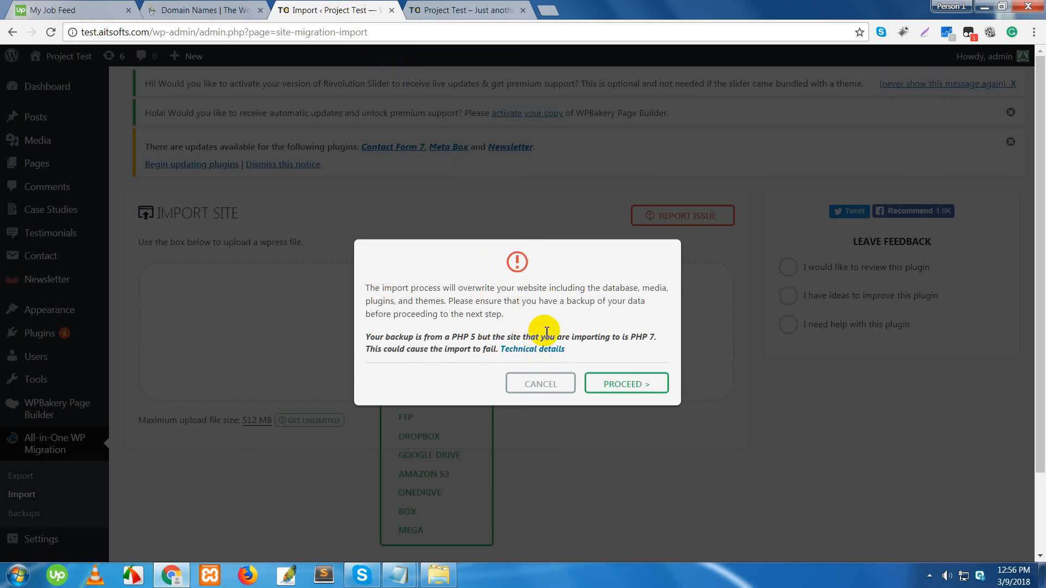
left_click(632, 385)
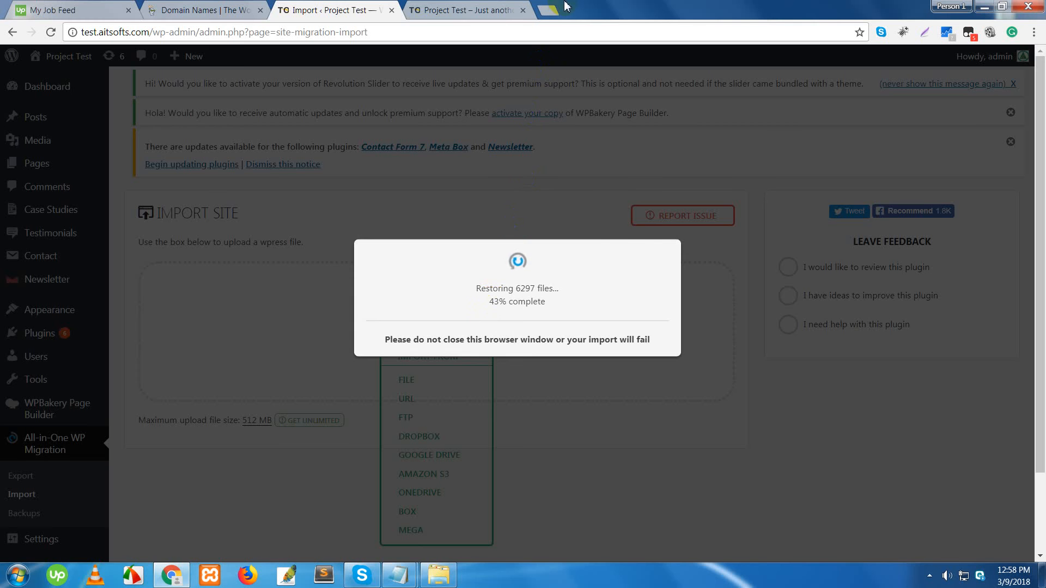
Step: Load the fiverr.com homepage in a new browser tab
left_click(548, 11)
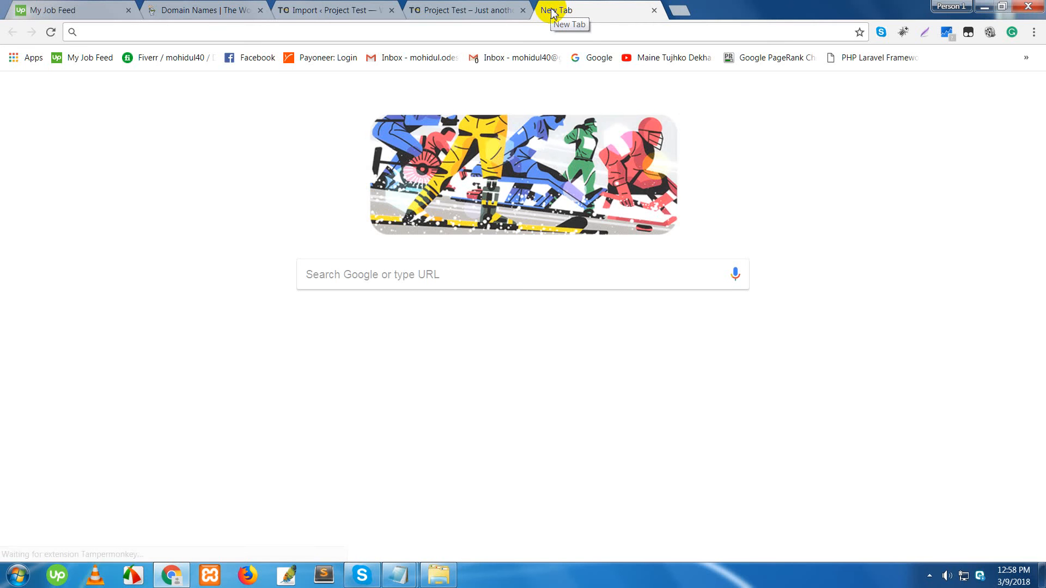
type("fi")
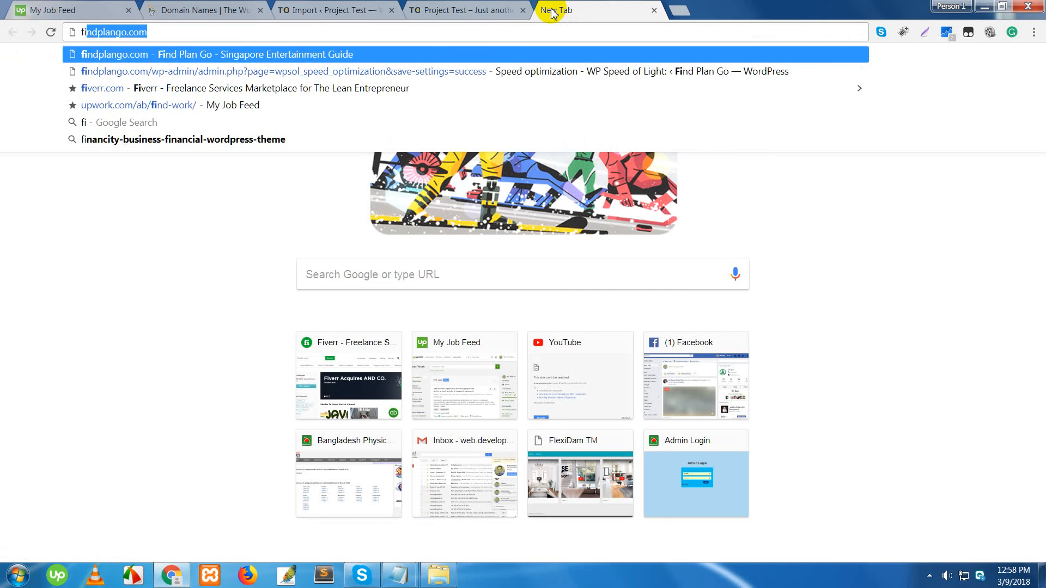
type("v")
key("Return")
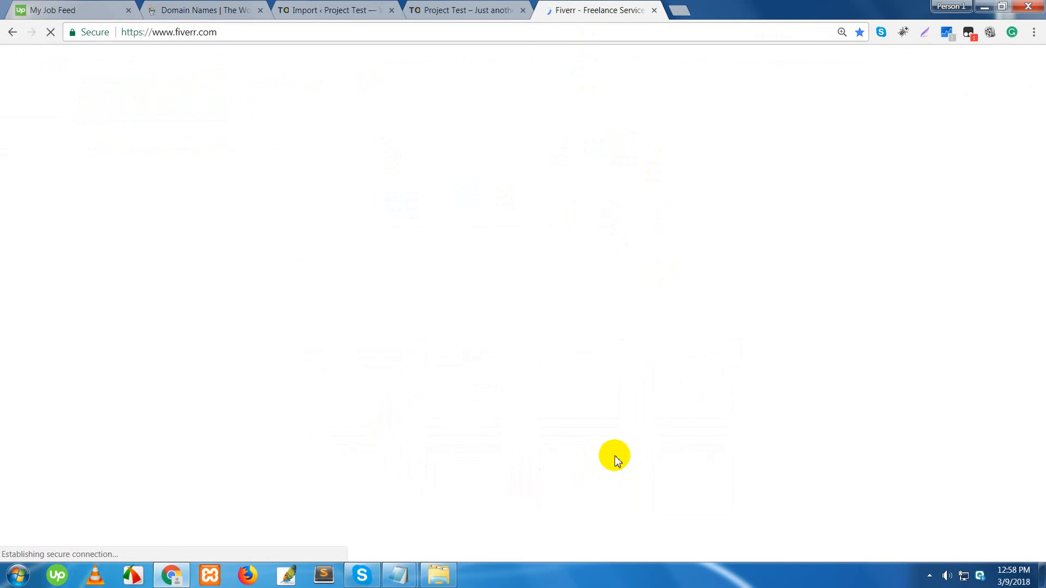
Step: Glance at the hidden system tray icons, then return to the live Project Test site
left_click(931, 577)
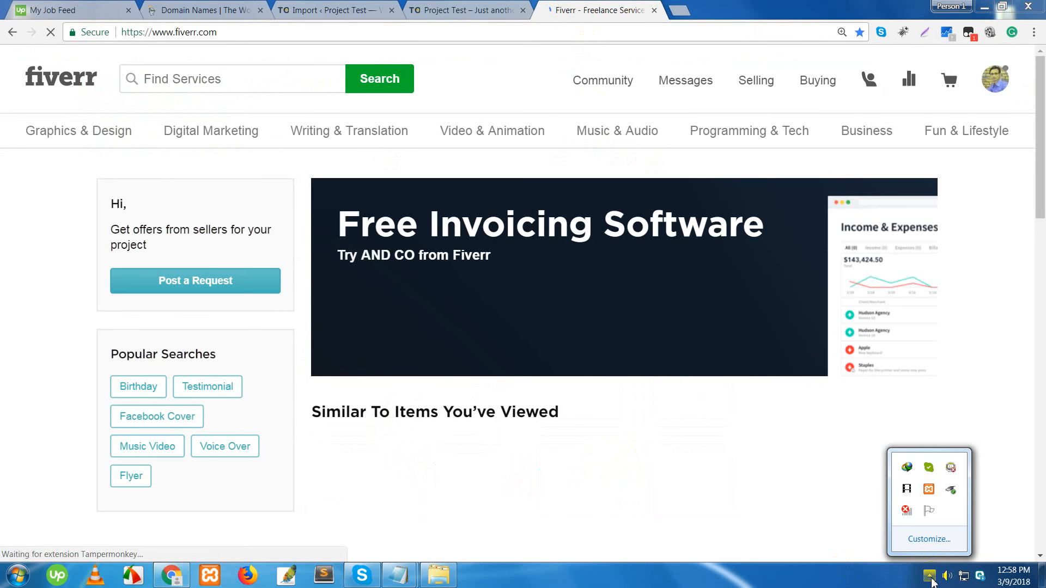
left_click(879, 579)
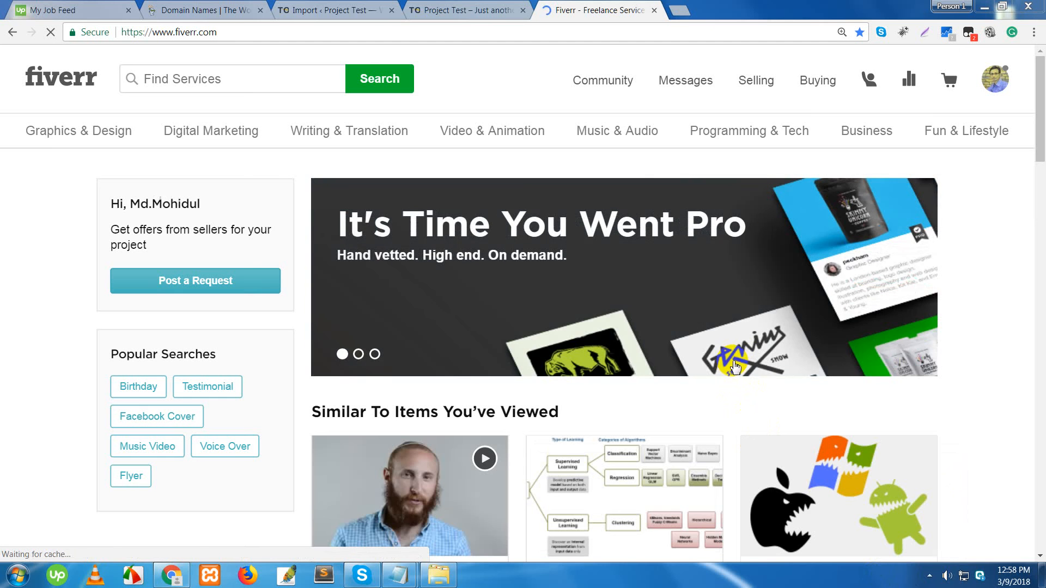
left_click(742, 355)
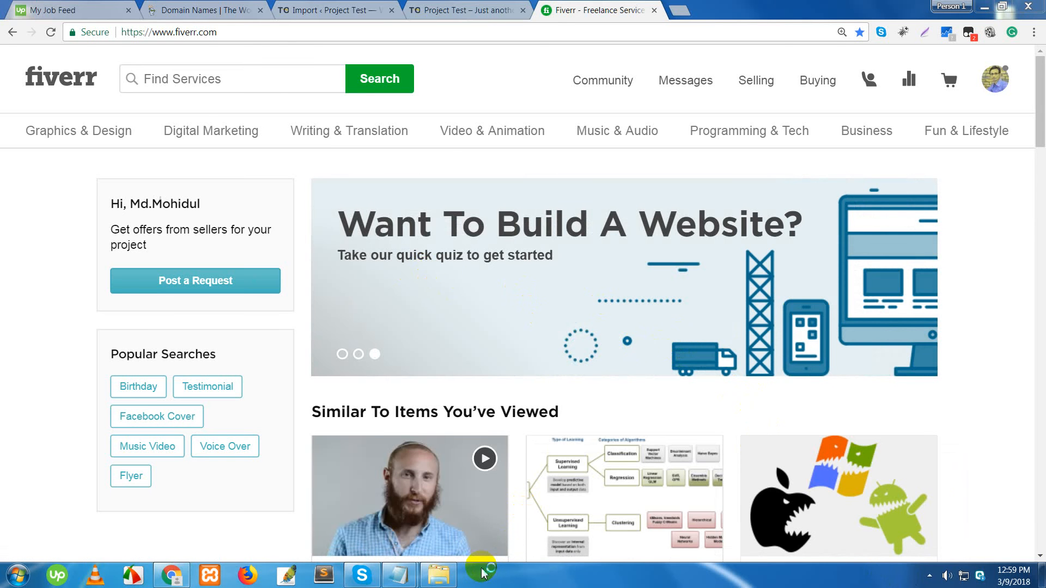
left_click(442, 11)
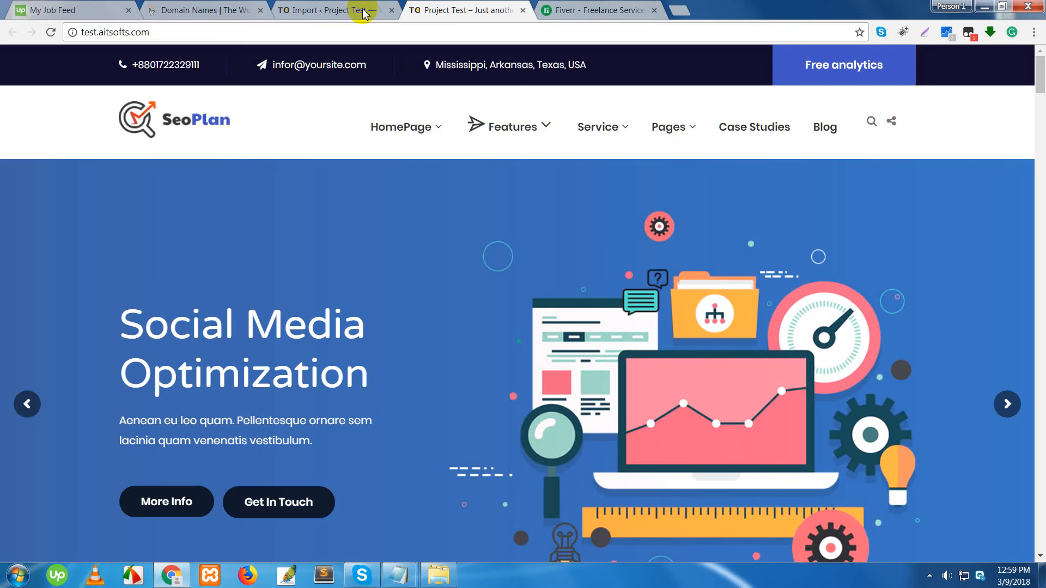
Step: Wait for the All-in-One WP Migration import to finish, close the success dialog, and view the live site
left_click(358, 11)
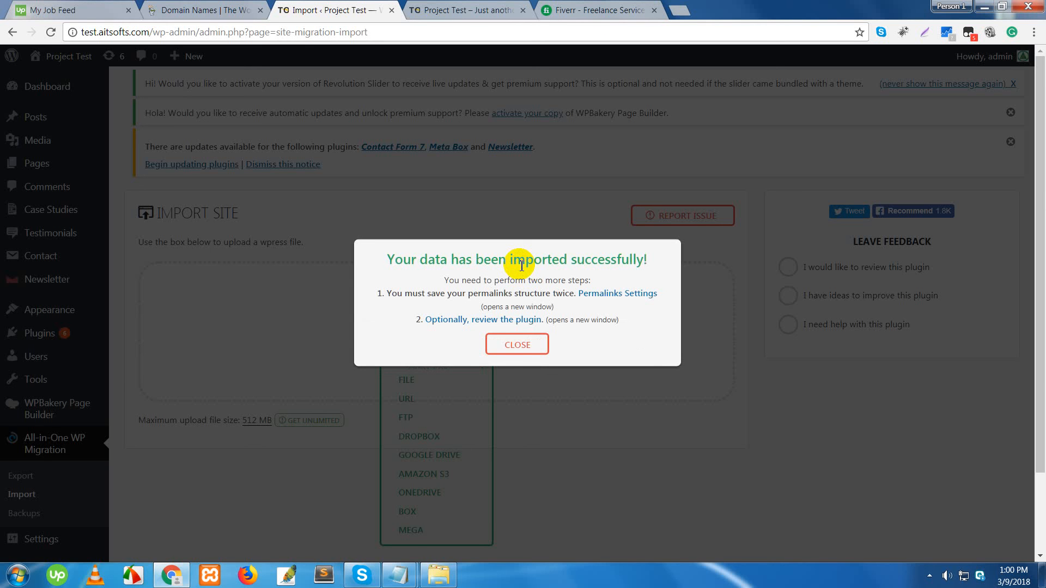
left_click(538, 346)
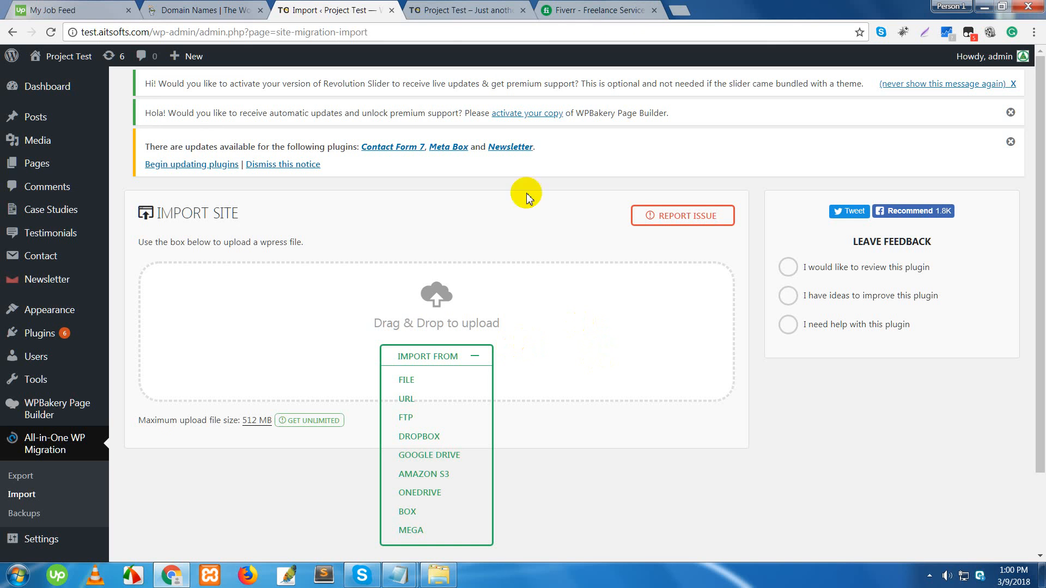
left_click(456, 10)
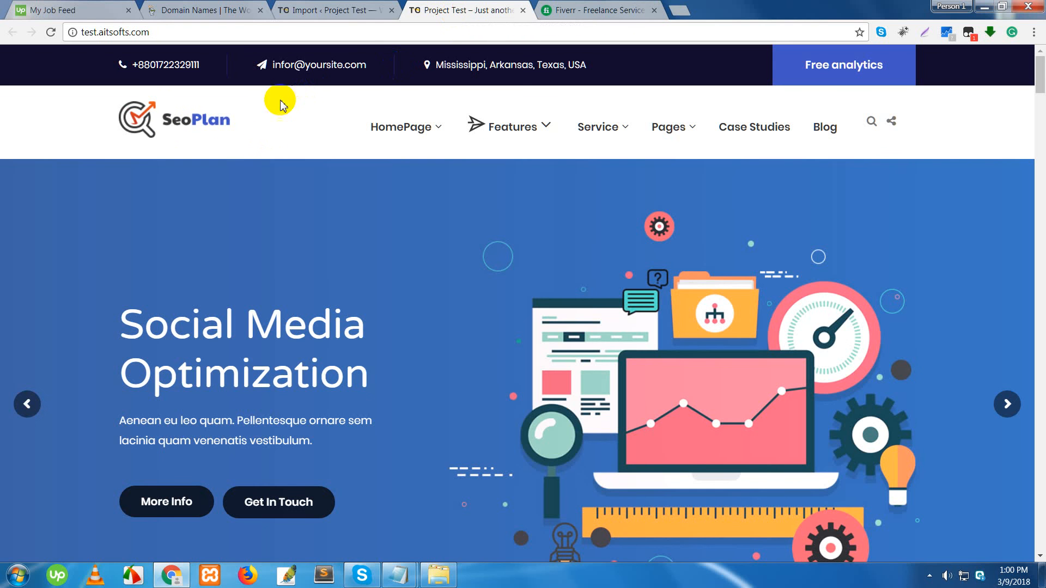
Step: Reload the live site, then log back in to reach the All-in-One WP Migration Import page
left_click(151, 131)
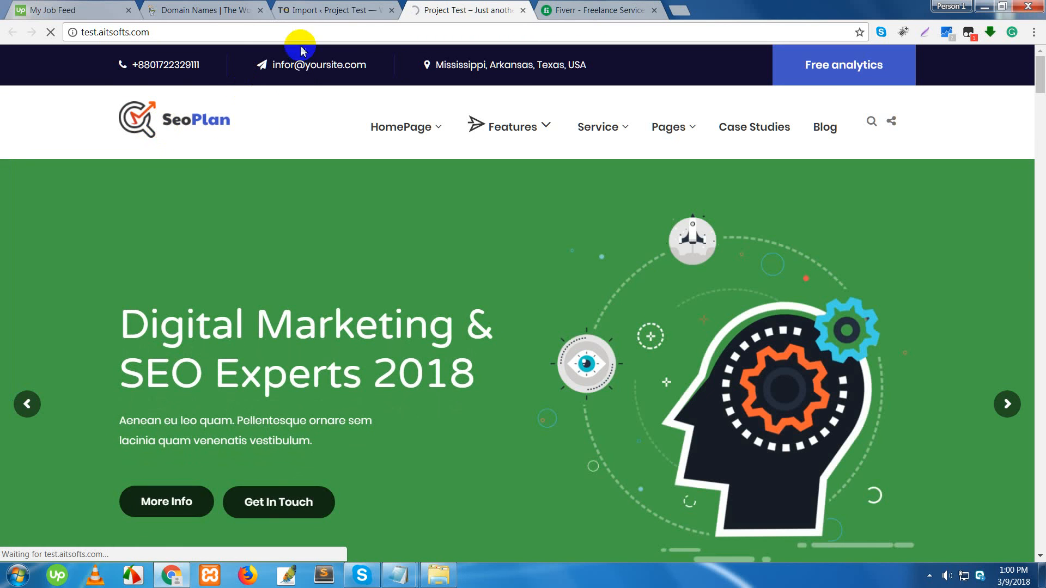
left_click(304, 9)
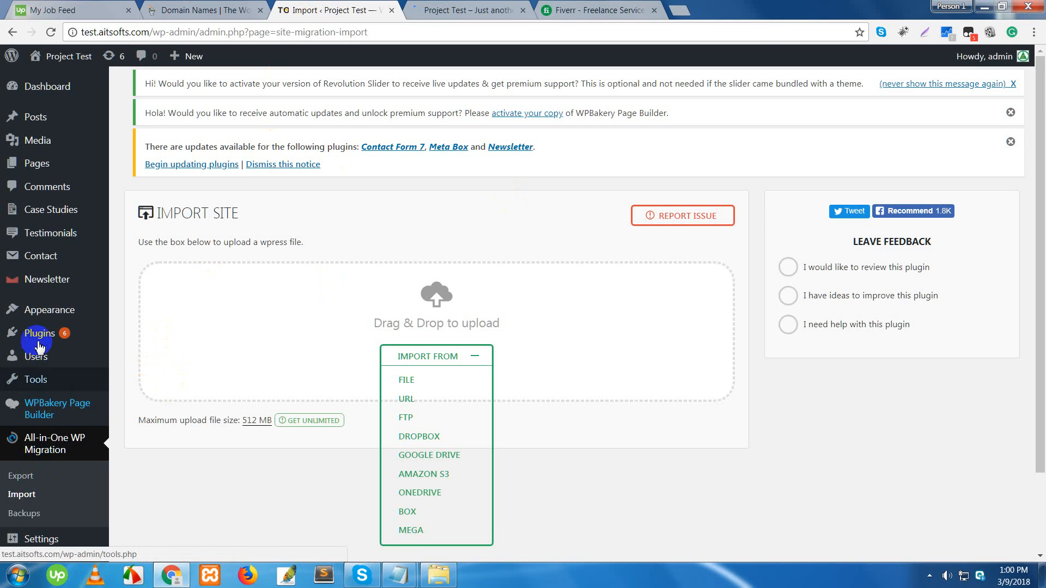
mouse_move(38, 344)
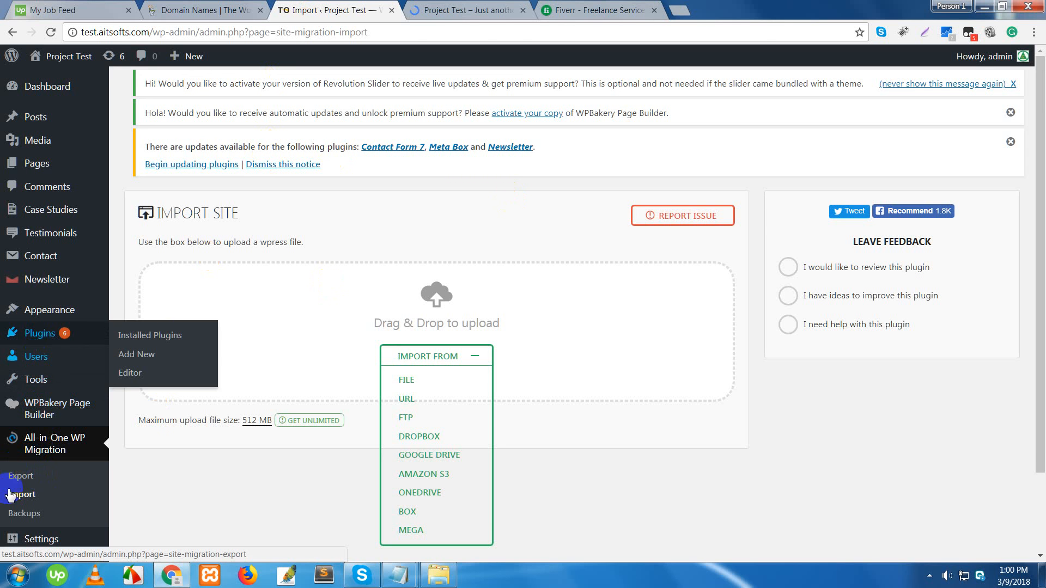
left_click(25, 499)
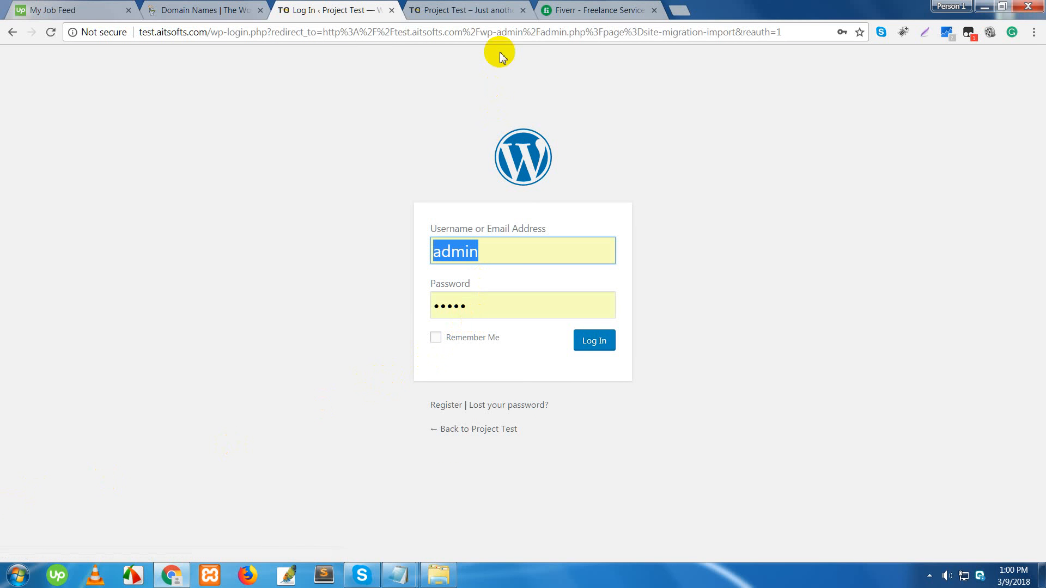
left_click(586, 341)
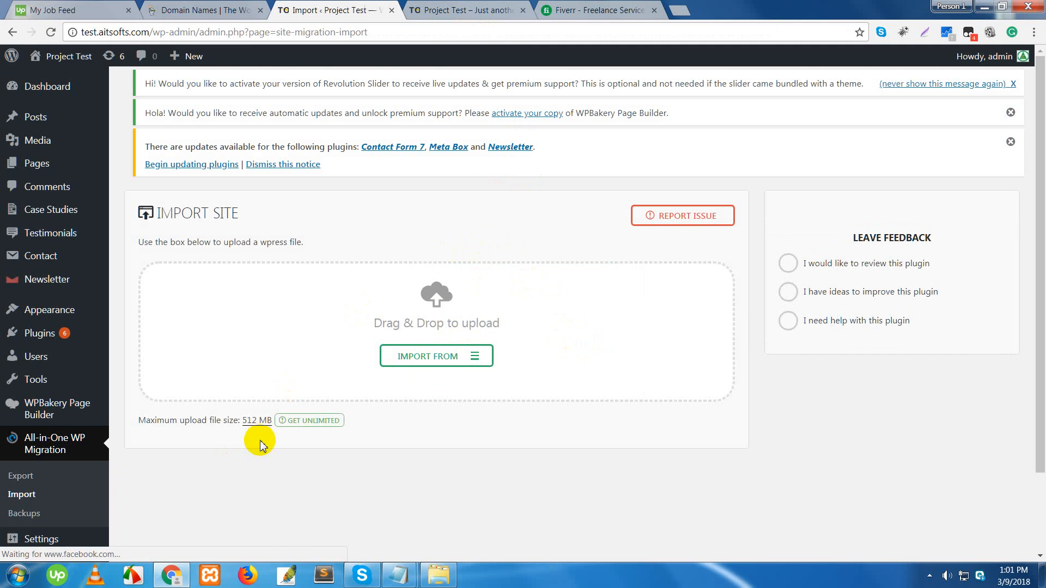
Step: Re-save the Post name permalink settings and view the live SeoPlan homepage
scroll(161, 474, "down", 2)
left_click(52, 495)
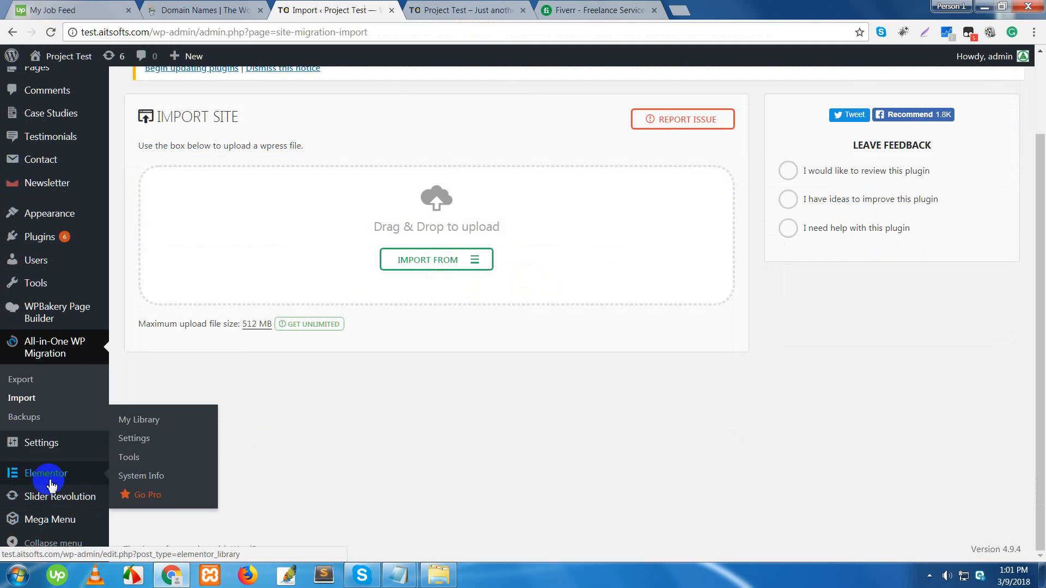
mouse_move(39, 446)
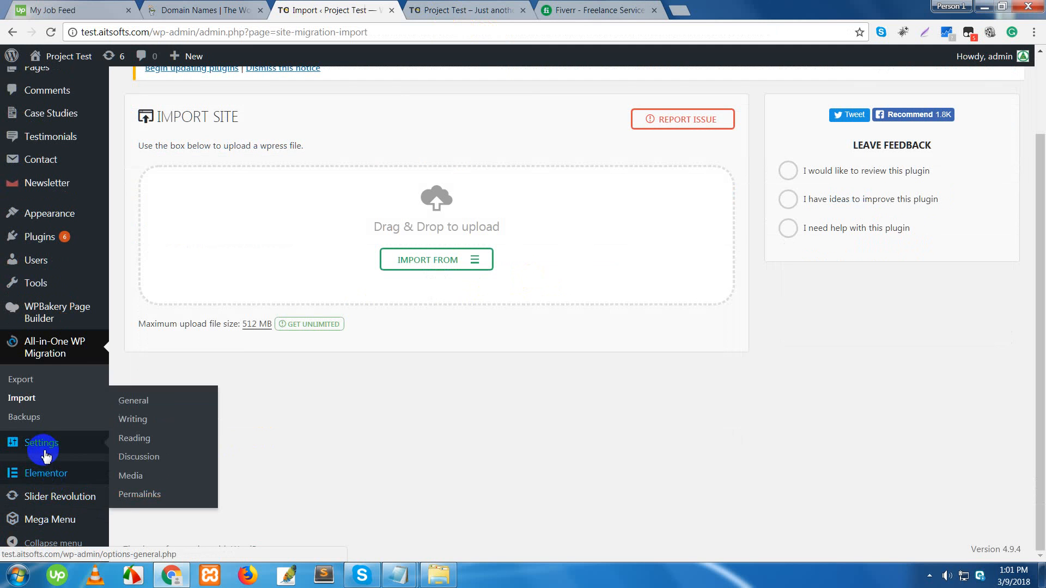
left_click(140, 496)
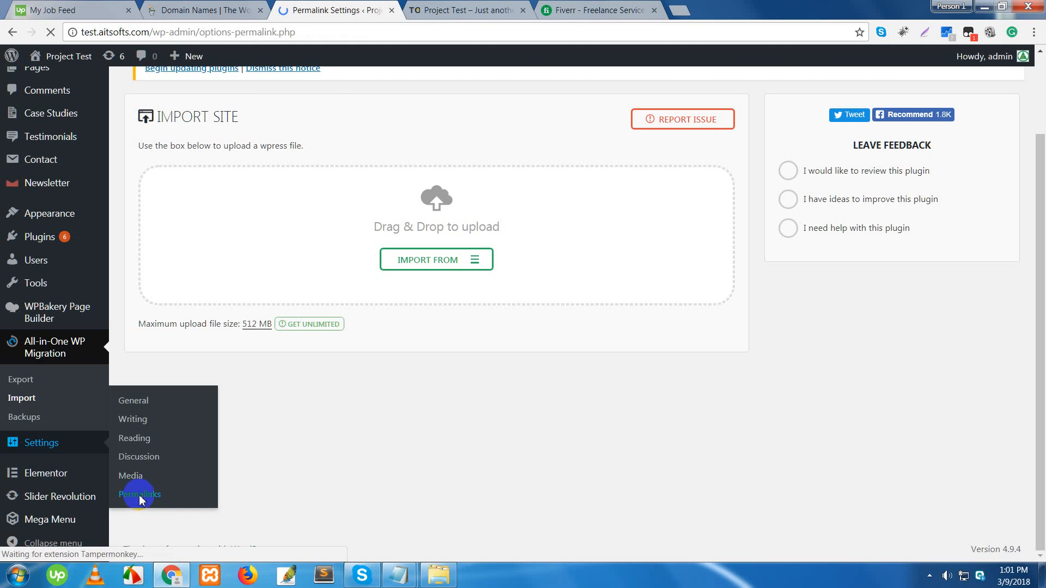
scroll(319, 449, "down", 2)
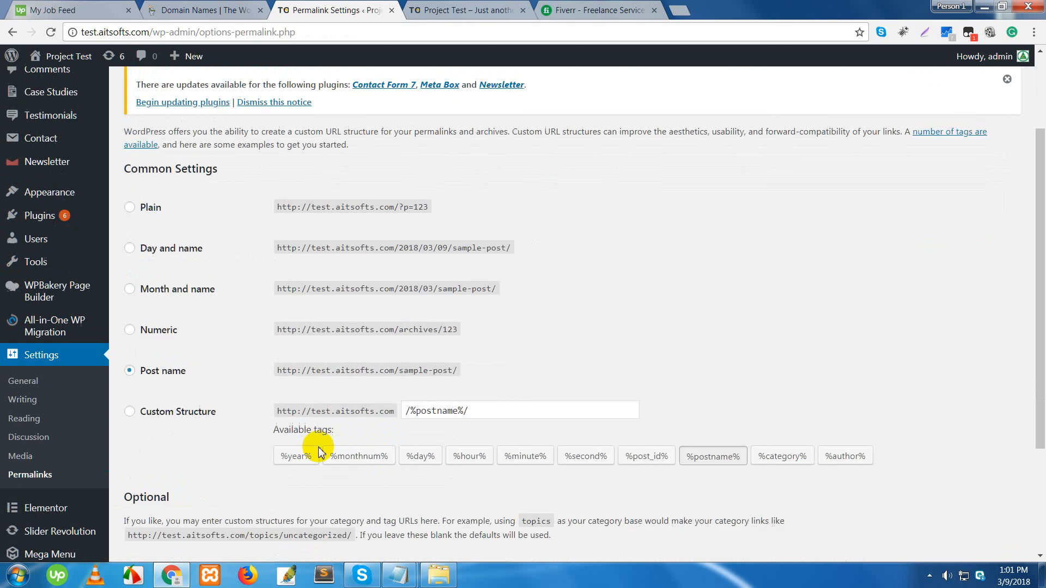
scroll(318, 452, "down", 3)
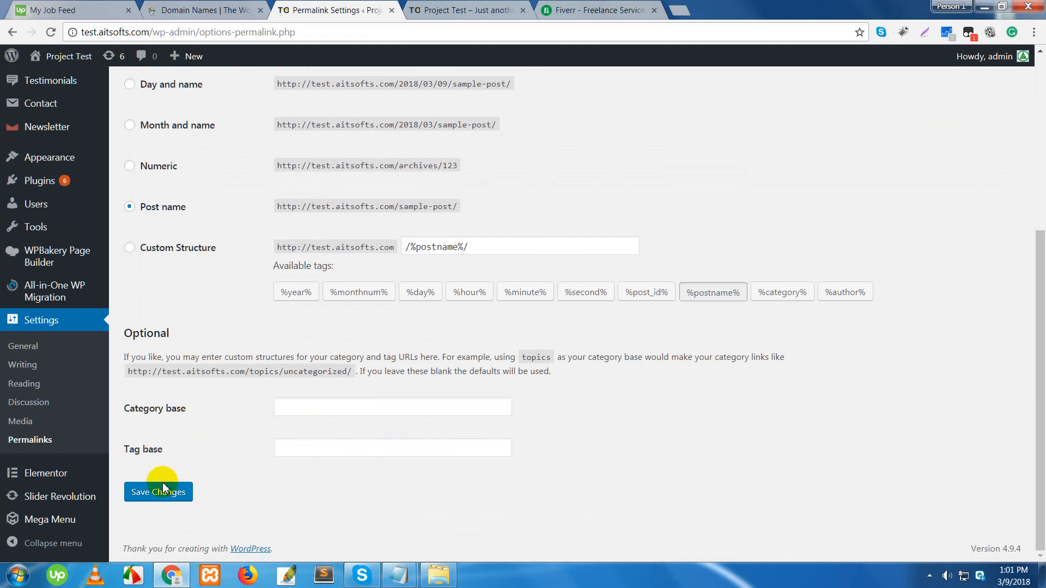
left_click(163, 486)
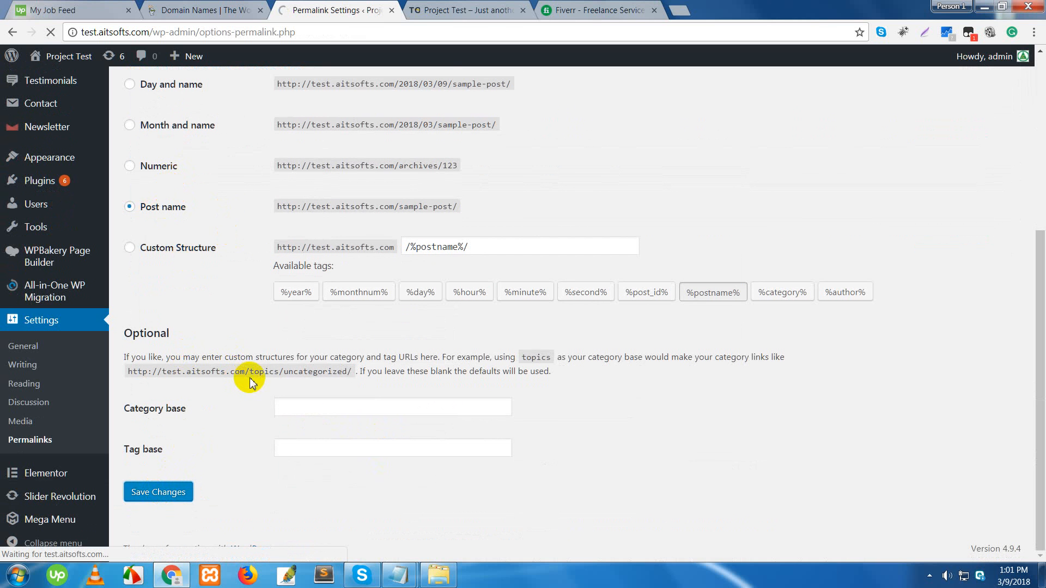
left_click(448, 11)
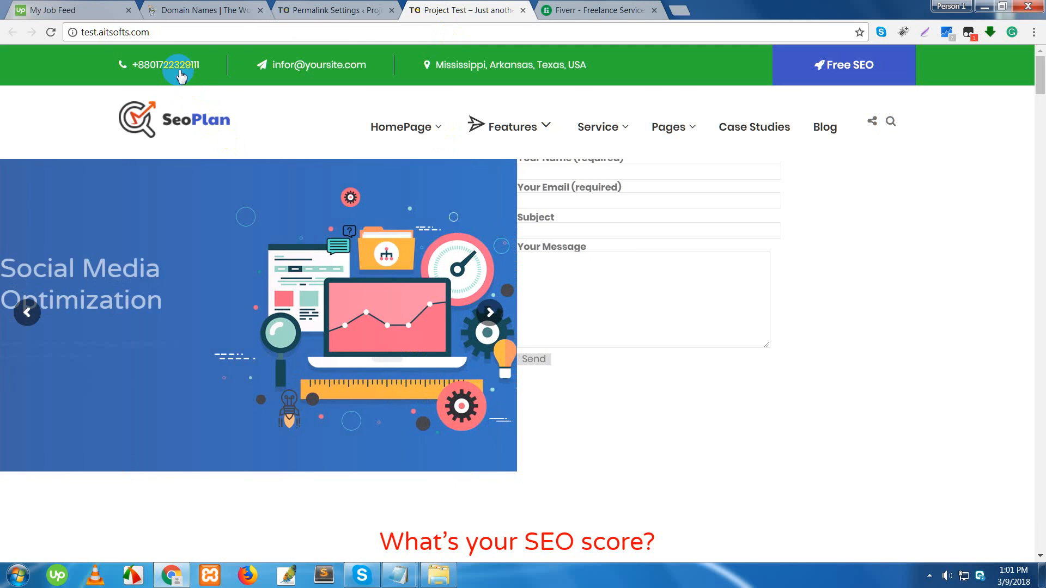
left_click(150, 123)
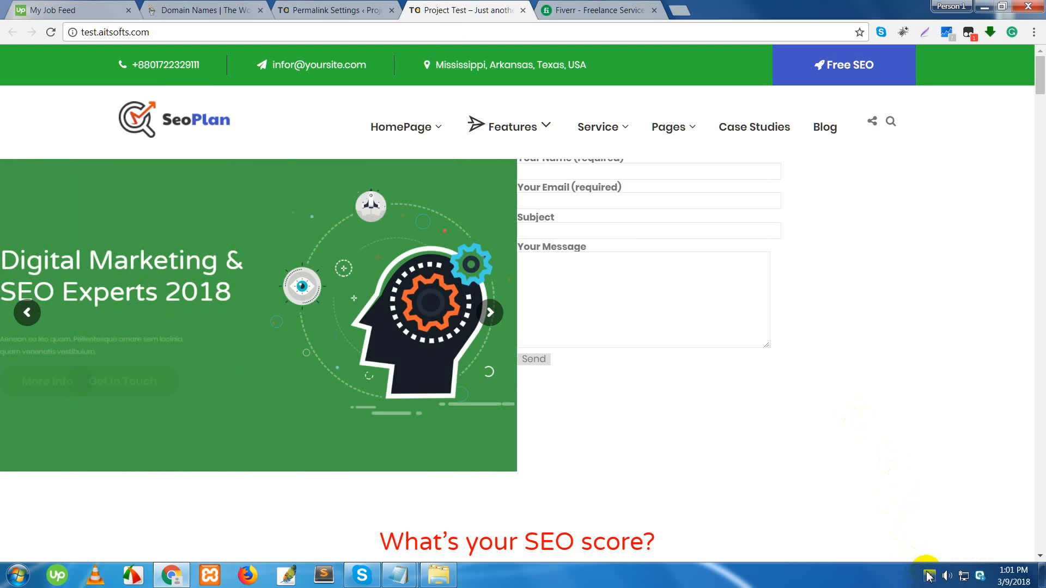
left_click(929, 576)
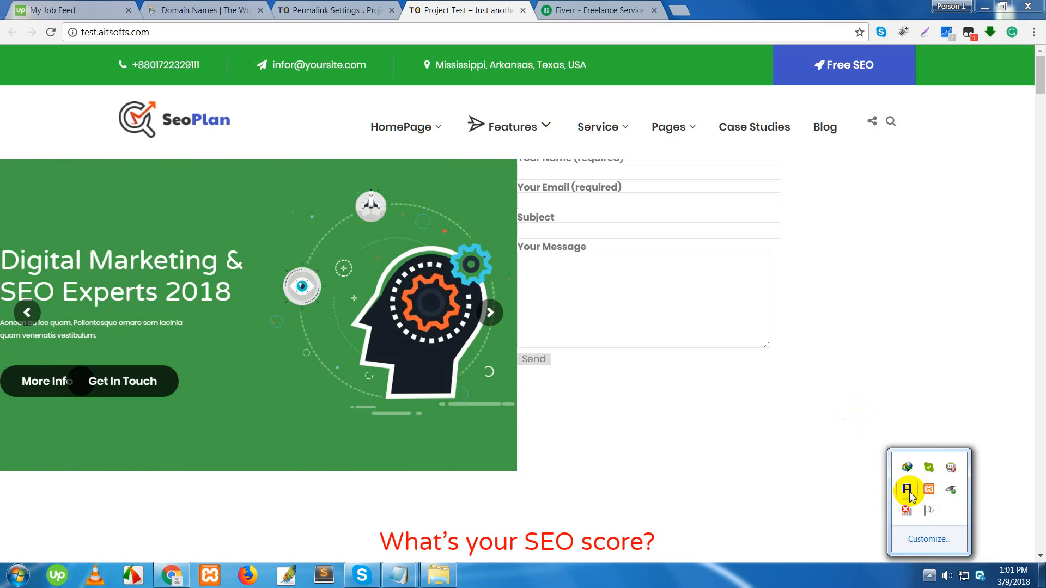
left_click(841, 355)
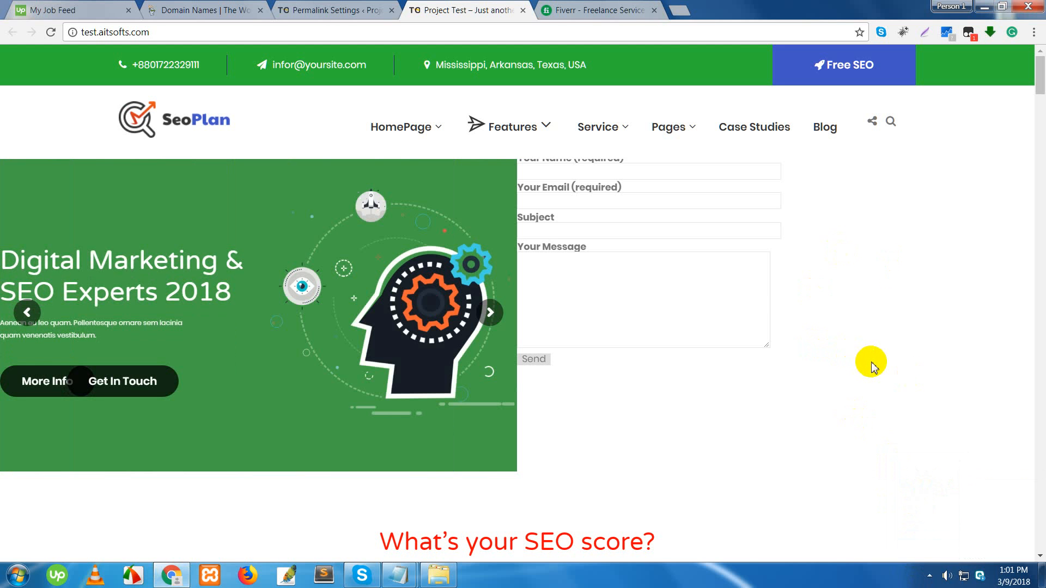